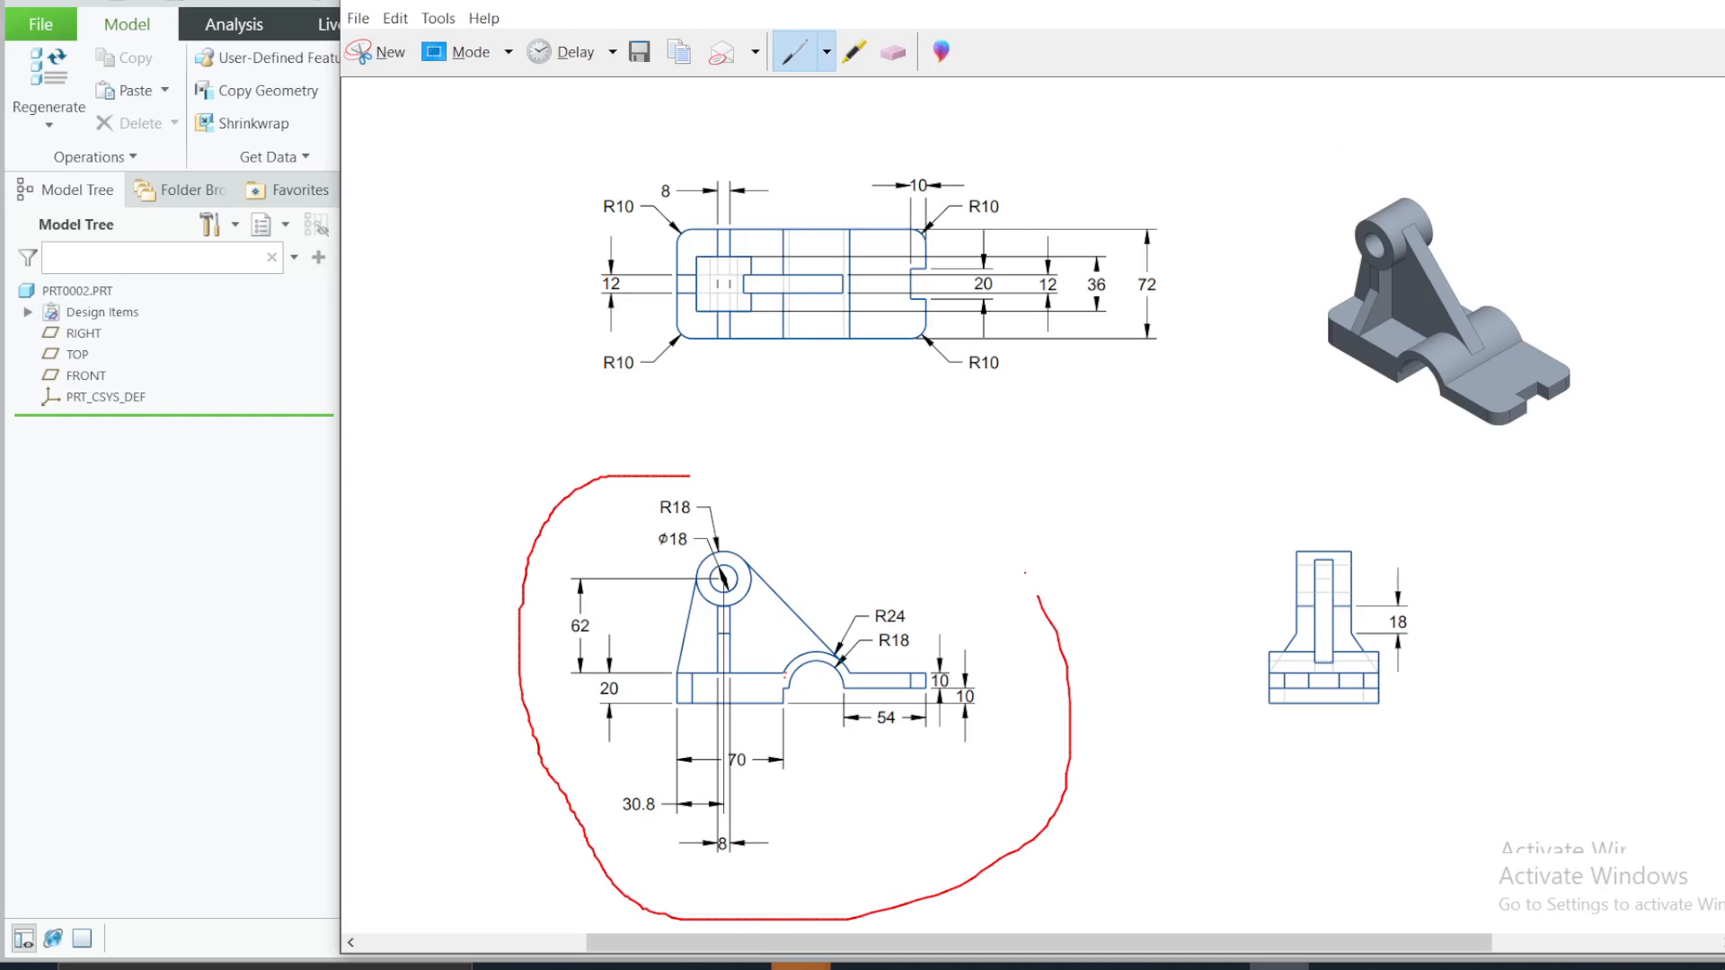
- Draw red arrows from the circled front view to the 3D view and pointing at the 3D model's notched end
drag(999, 492, 1304, 354)
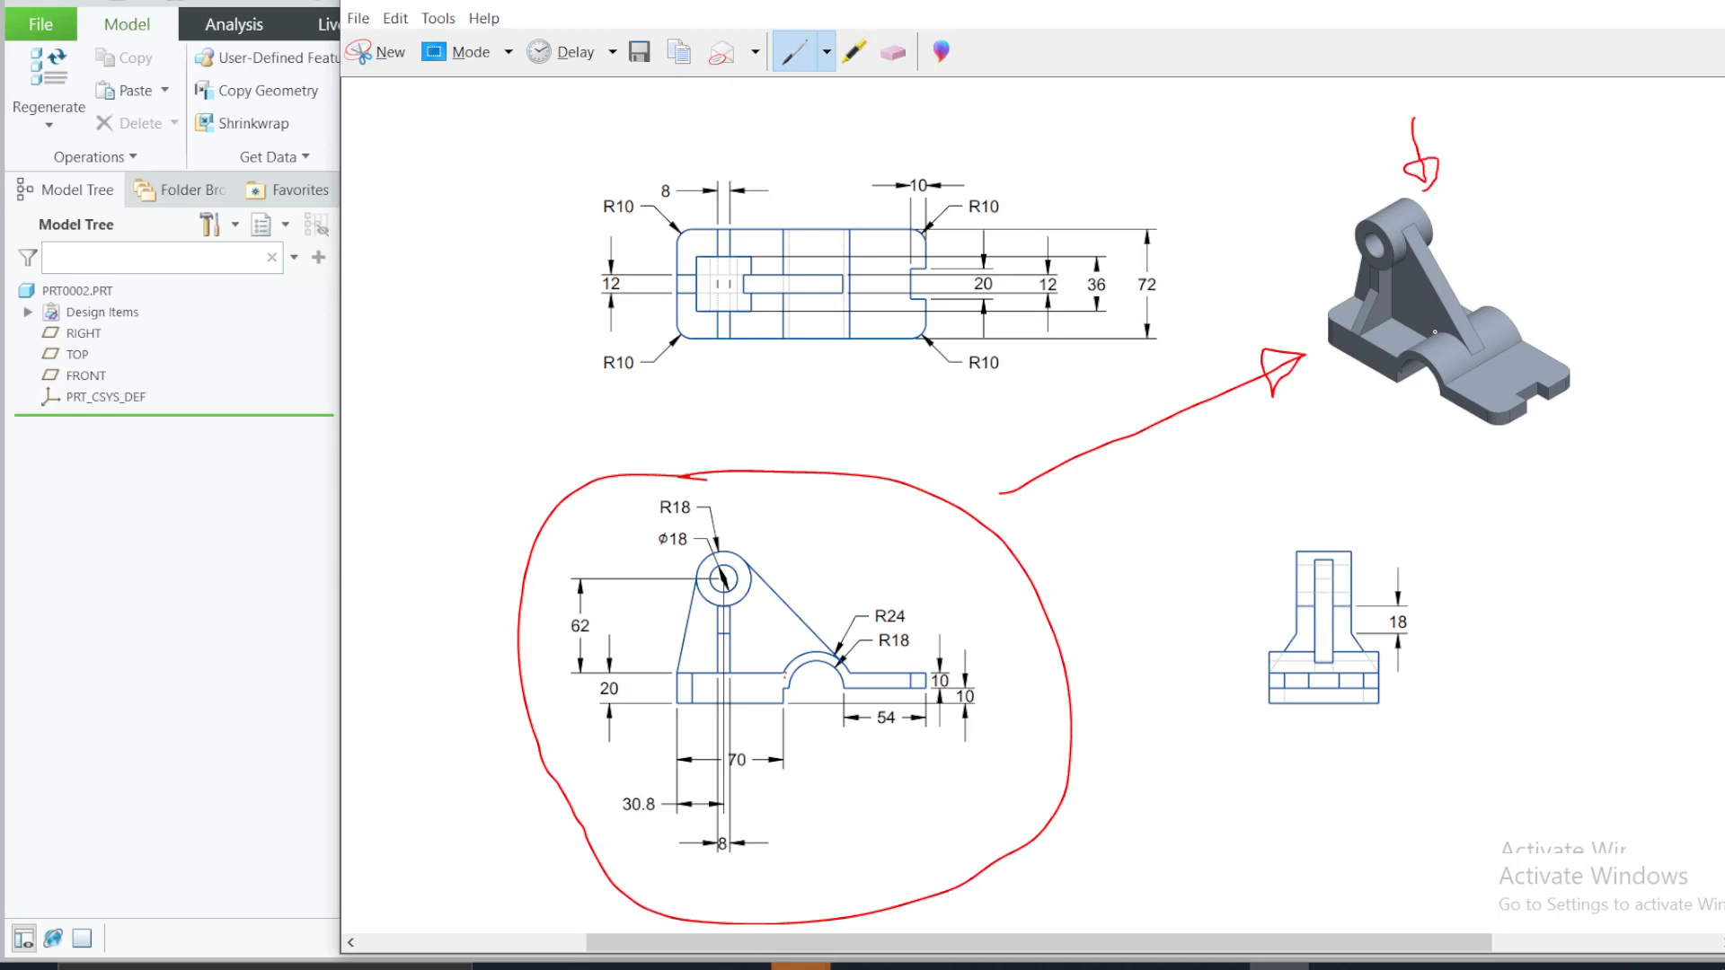
drag(1539, 416, 1654, 520)
drag(1539, 415, 1594, 425)
mouse_move(1404, 492)
mouse_down()
mouse_move(1214, 654)
mouse_move(1478, 550)
mouse_move(1377, 492)
mouse_move(1331, 546)
mouse_up()
- Erase the arrows pointing at the 3D model's boss and notched end, keeping the arrow from the front view
click(893, 52)
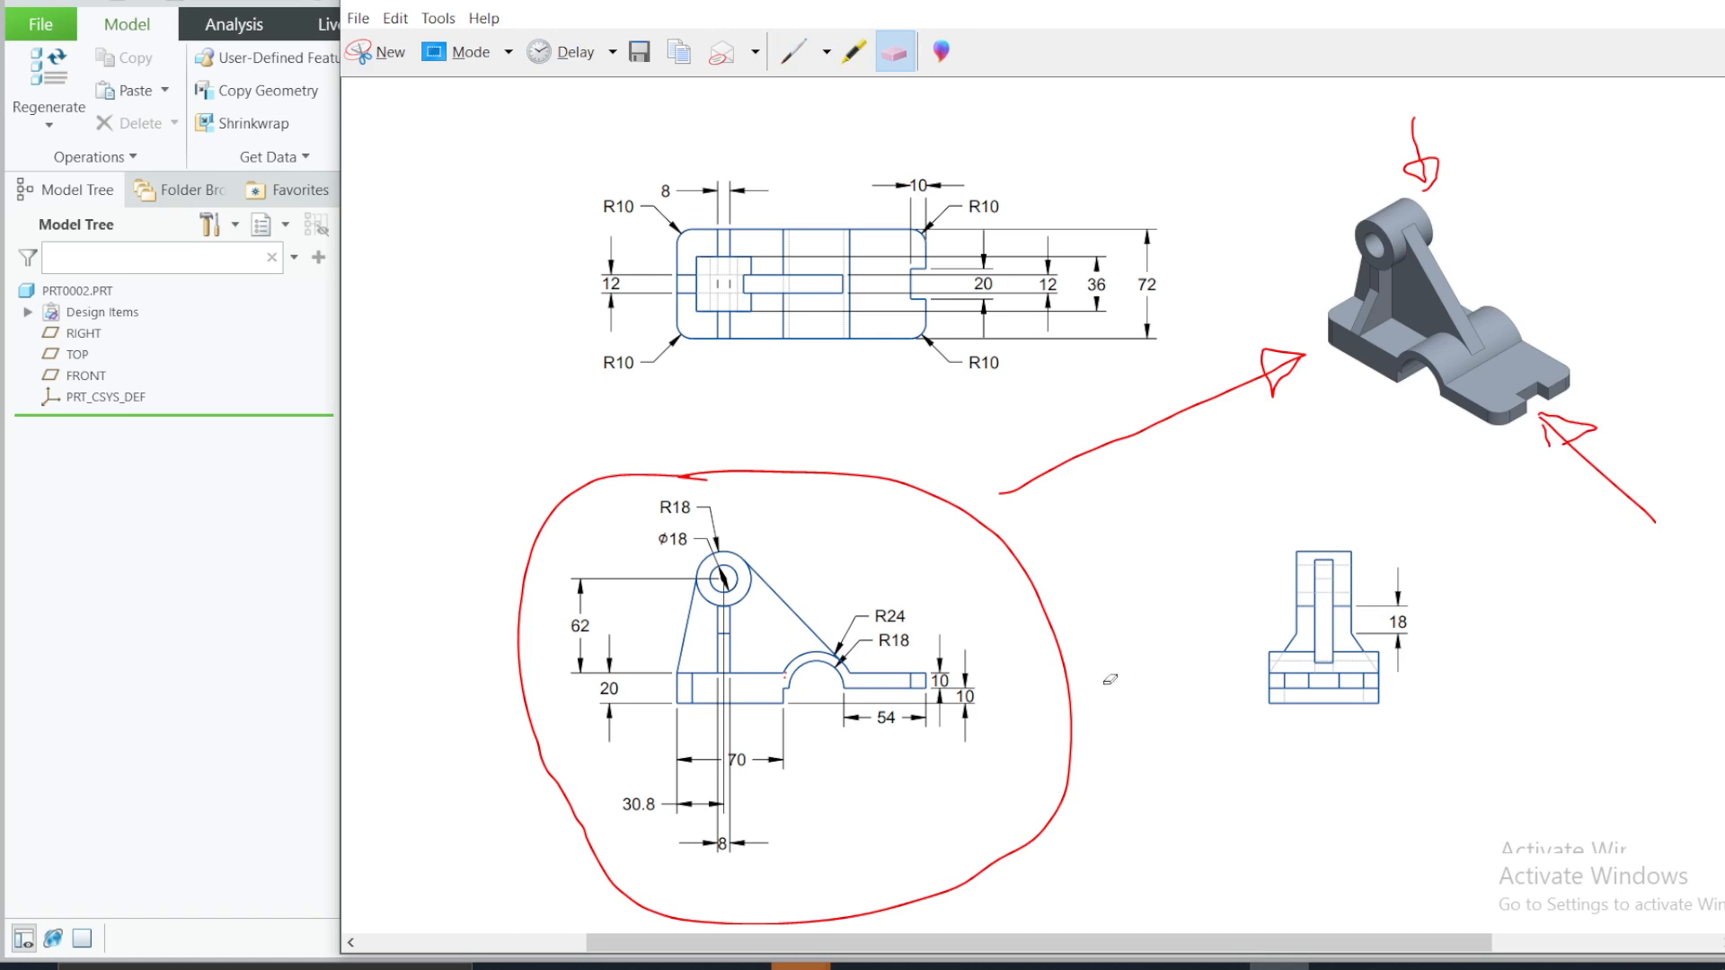
drag(1353, 220, 1481, 144)
mouse_move(1608, 454)
mouse_down()
mouse_move(1586, 406)
mouse_move(1542, 415)
mouse_move(1535, 450)
mouse_up()
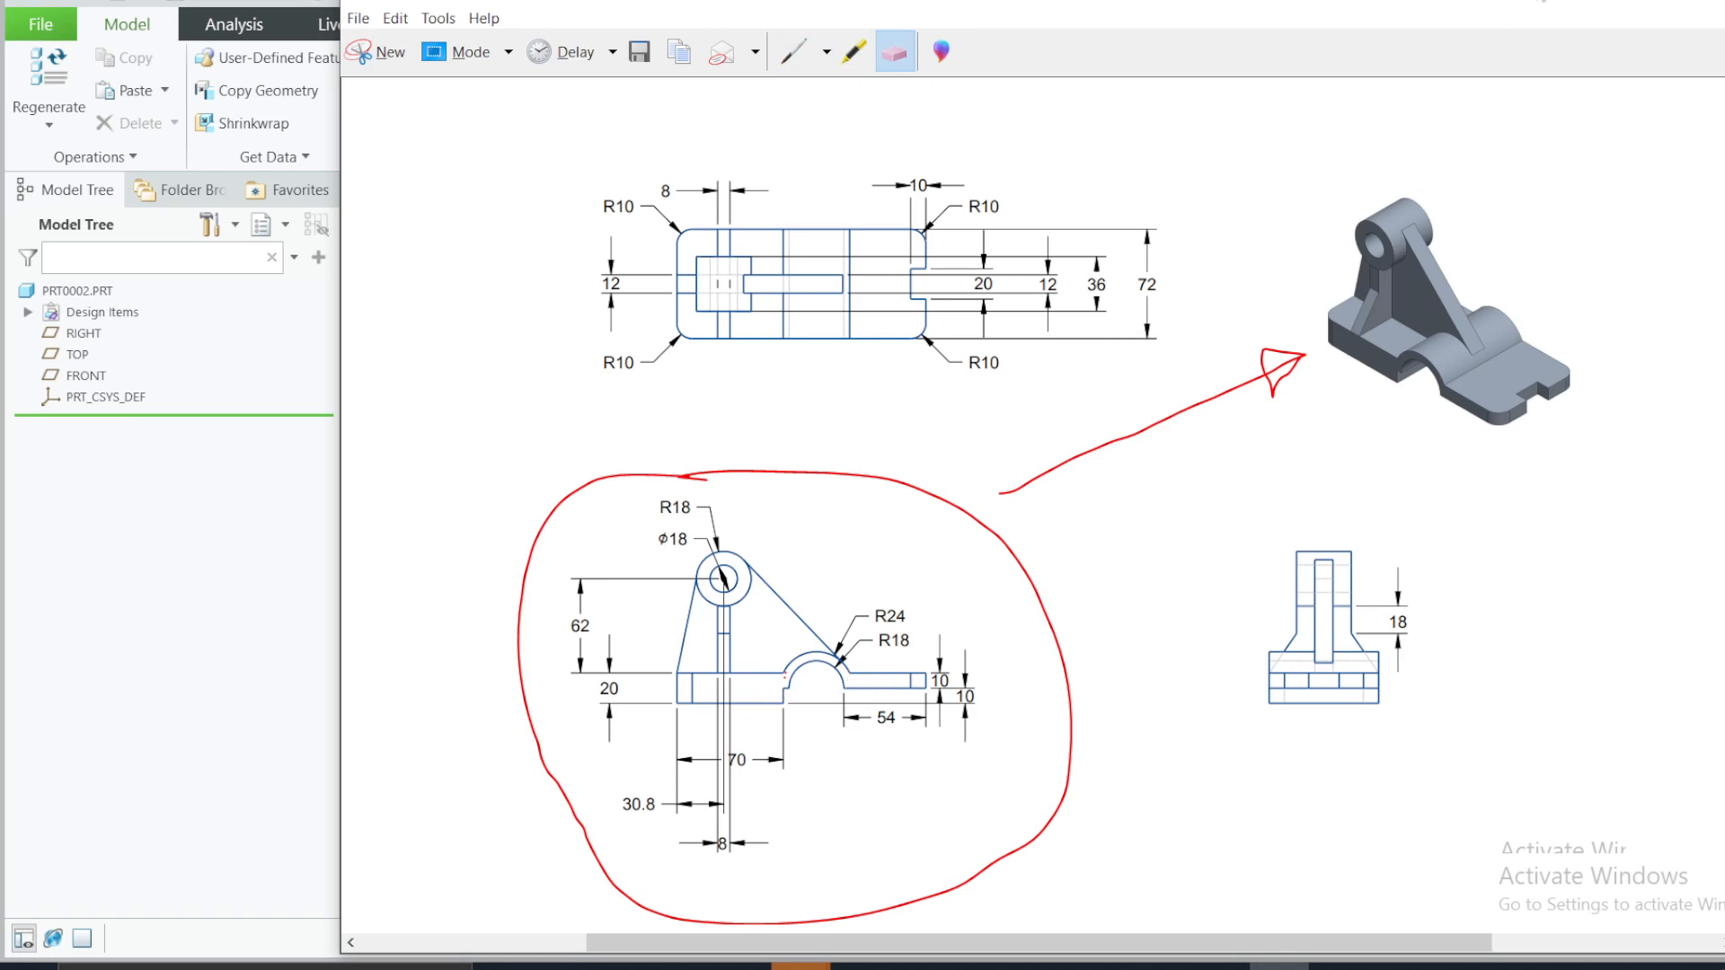
- Switch to Creo Parametric and start a new sketch on the FRONT plane
click(1616, 3)
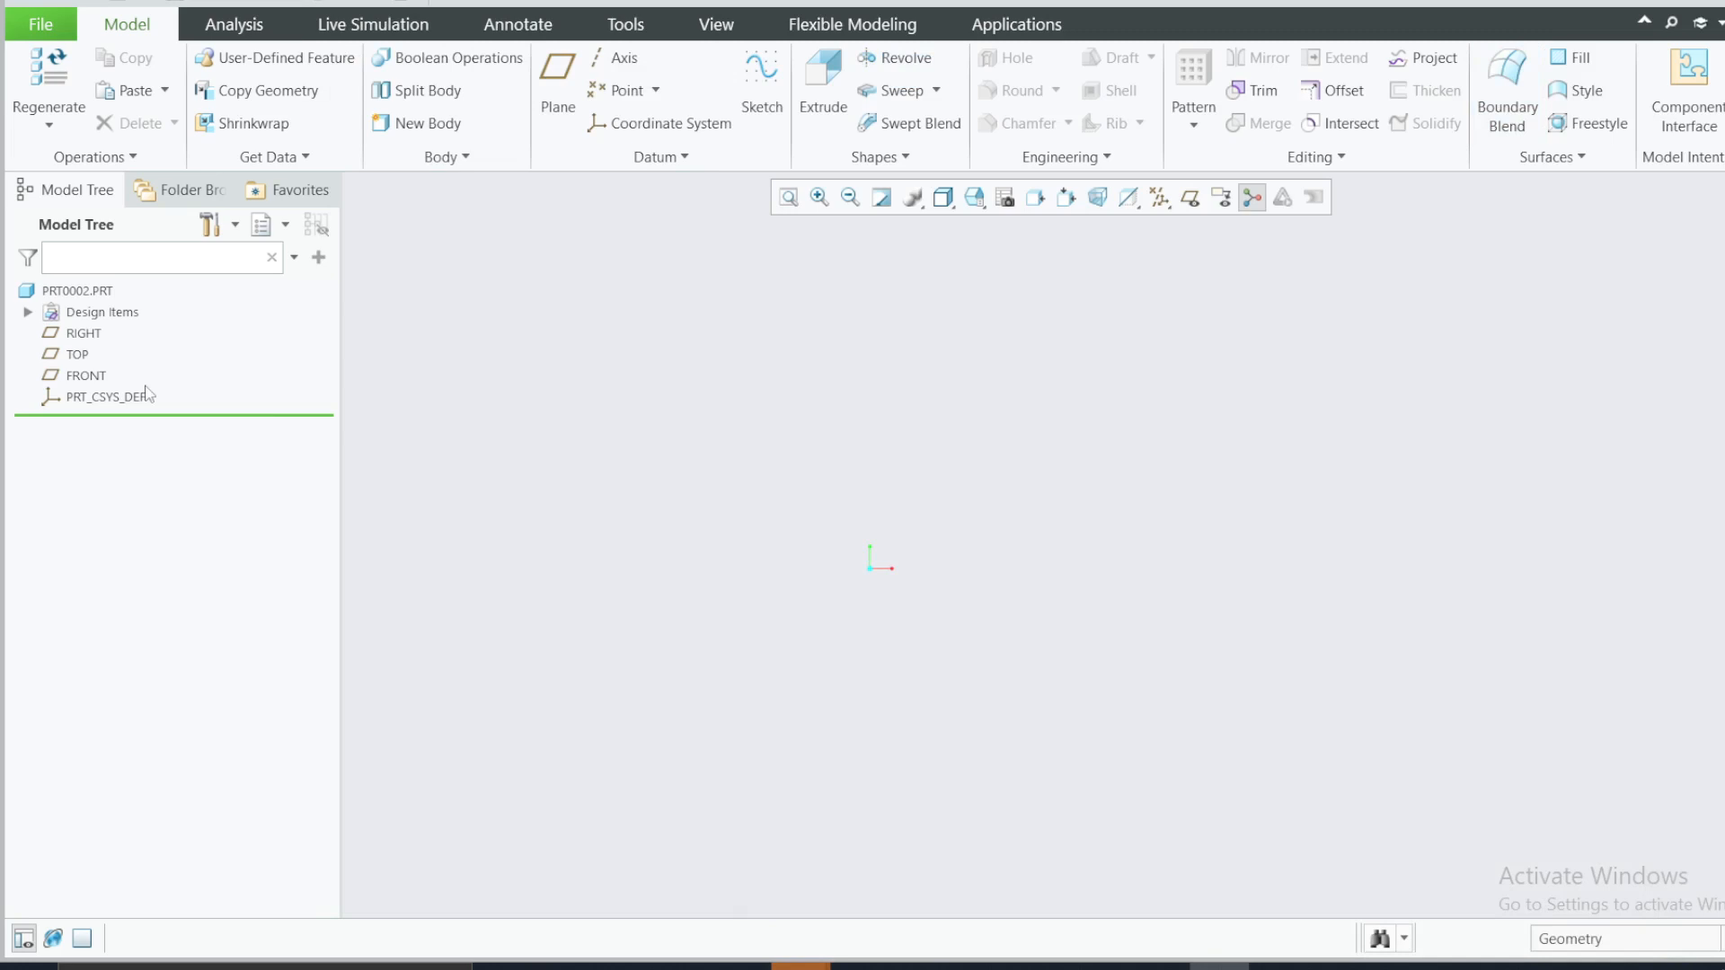
click(90, 376)
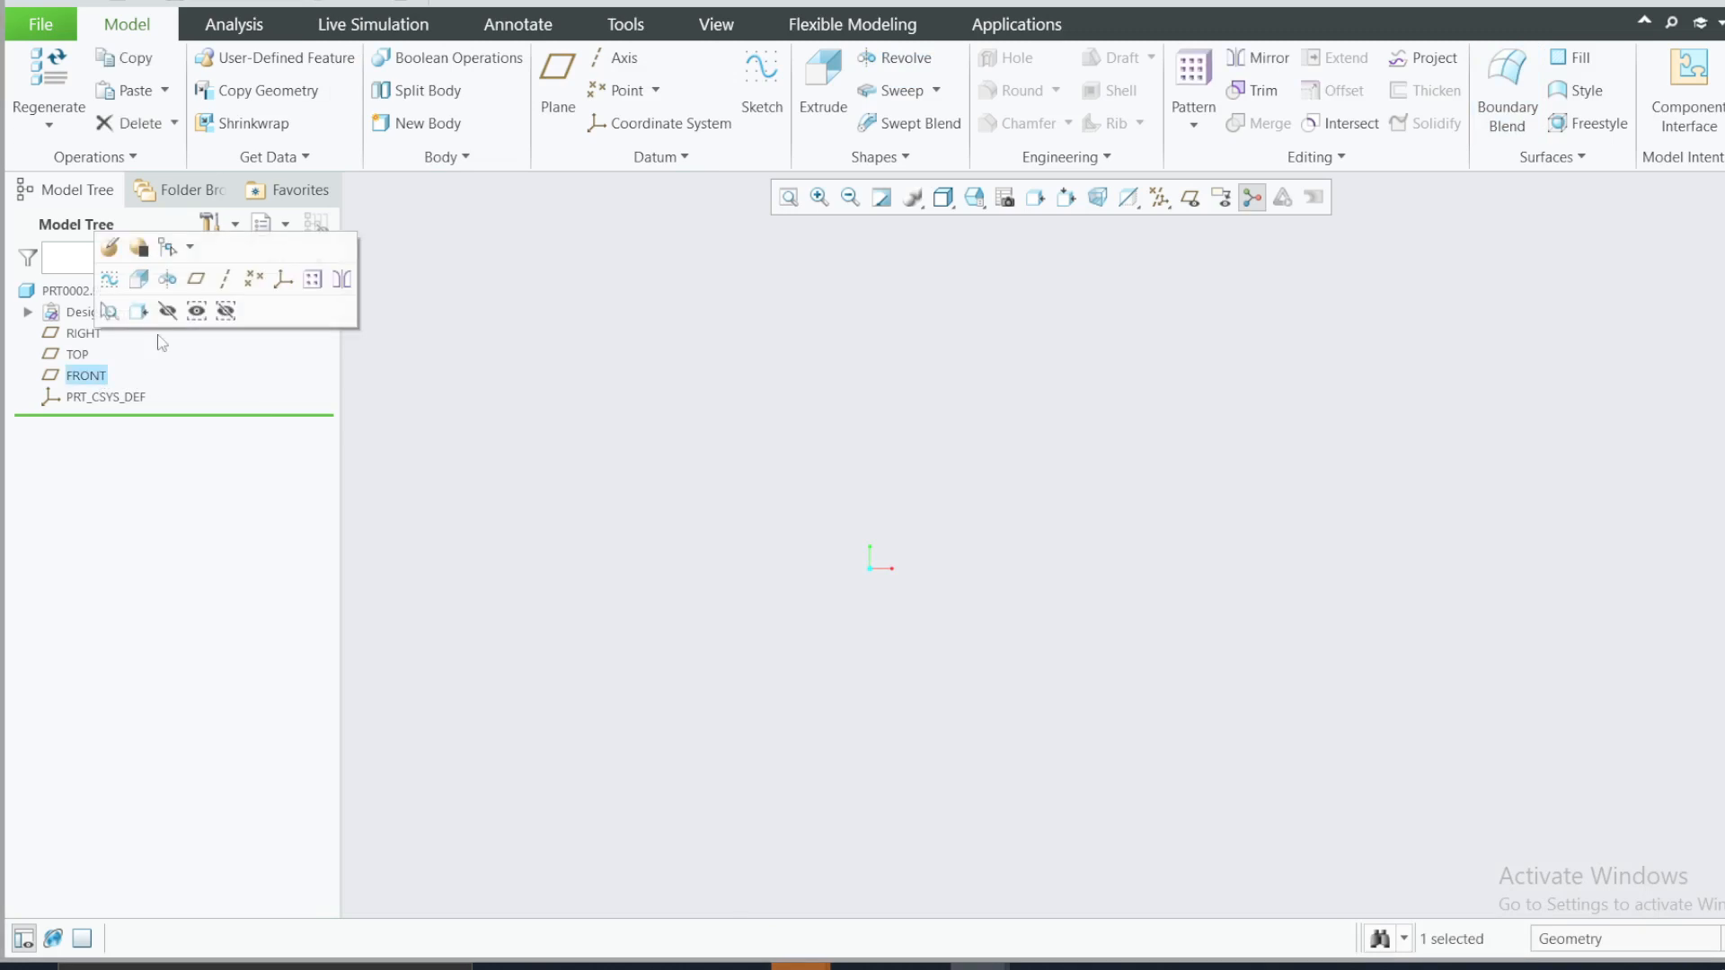
click(119, 284)
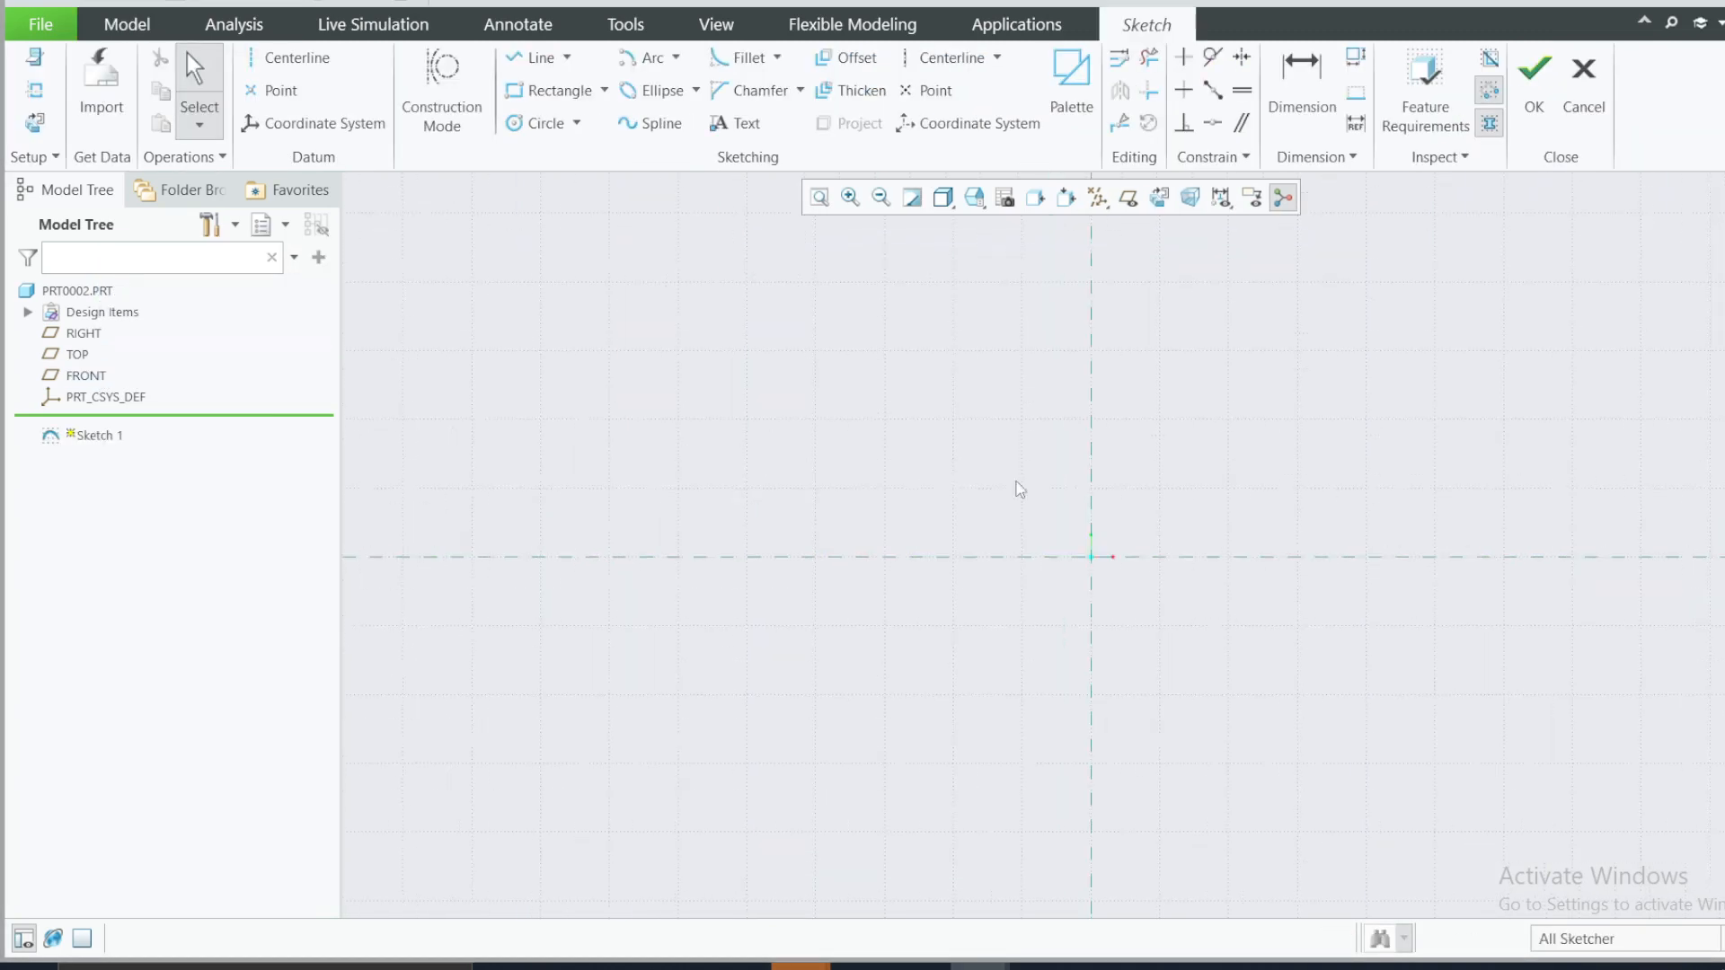
- Sketch a corner rectangle about 126 wide and 41 high, extending up and to the left from the origin
scroll(1033, 475, down, 3)
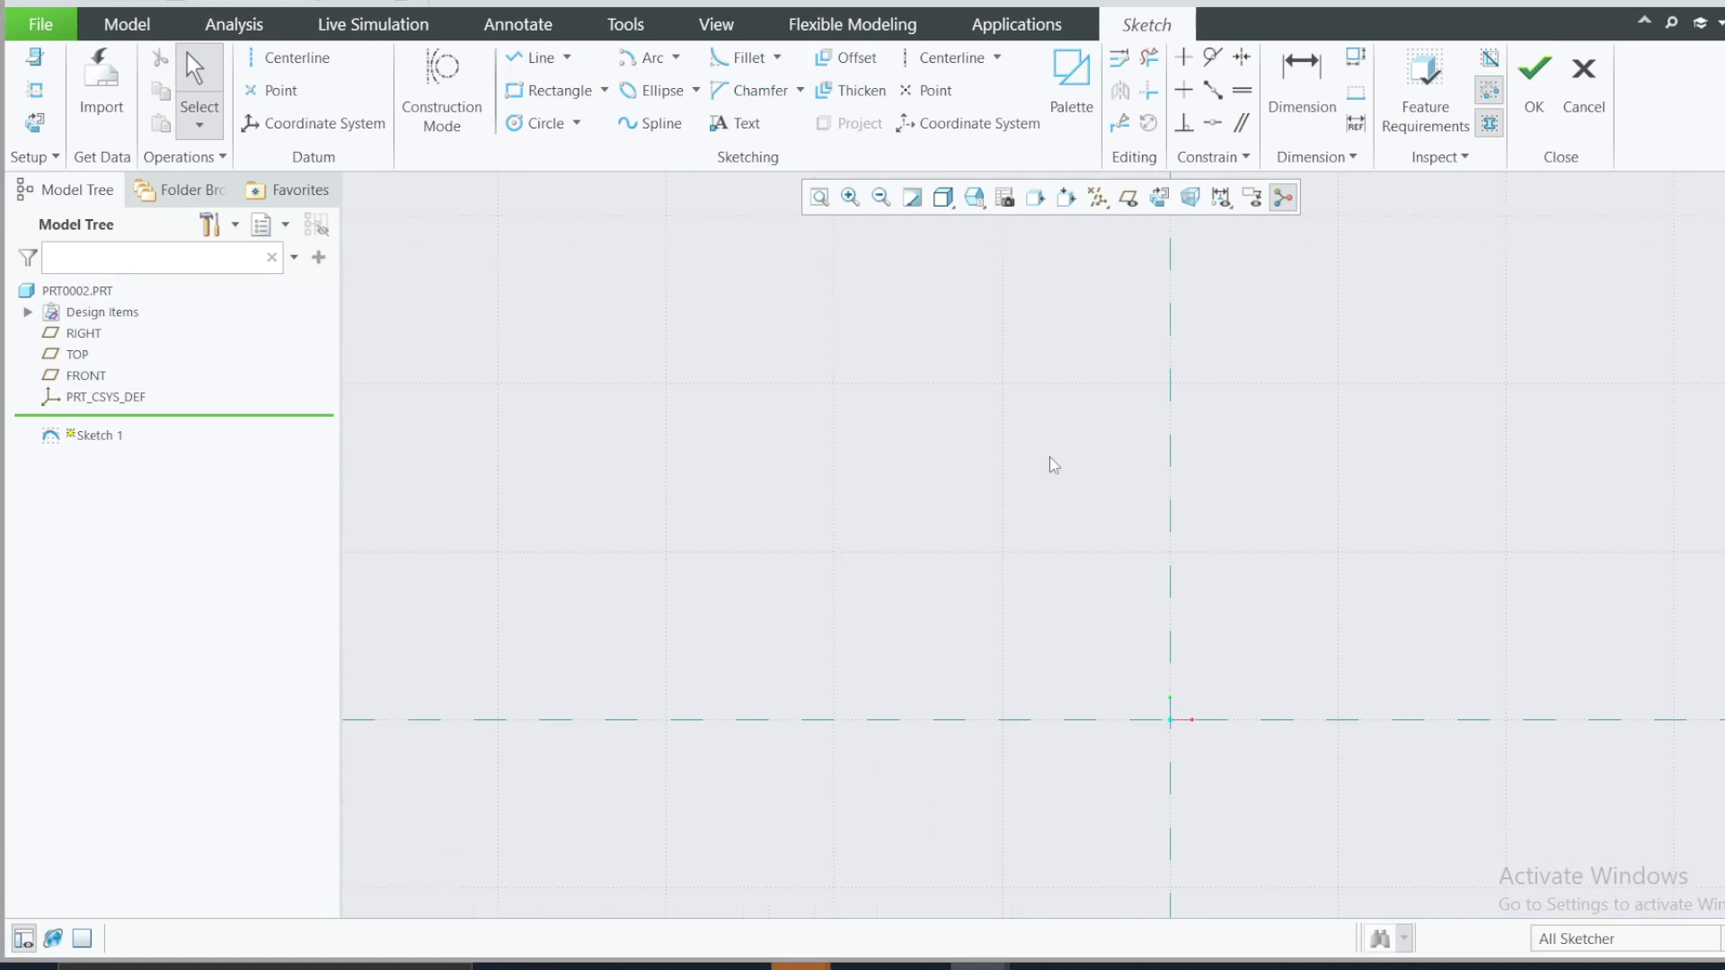
click(604, 90)
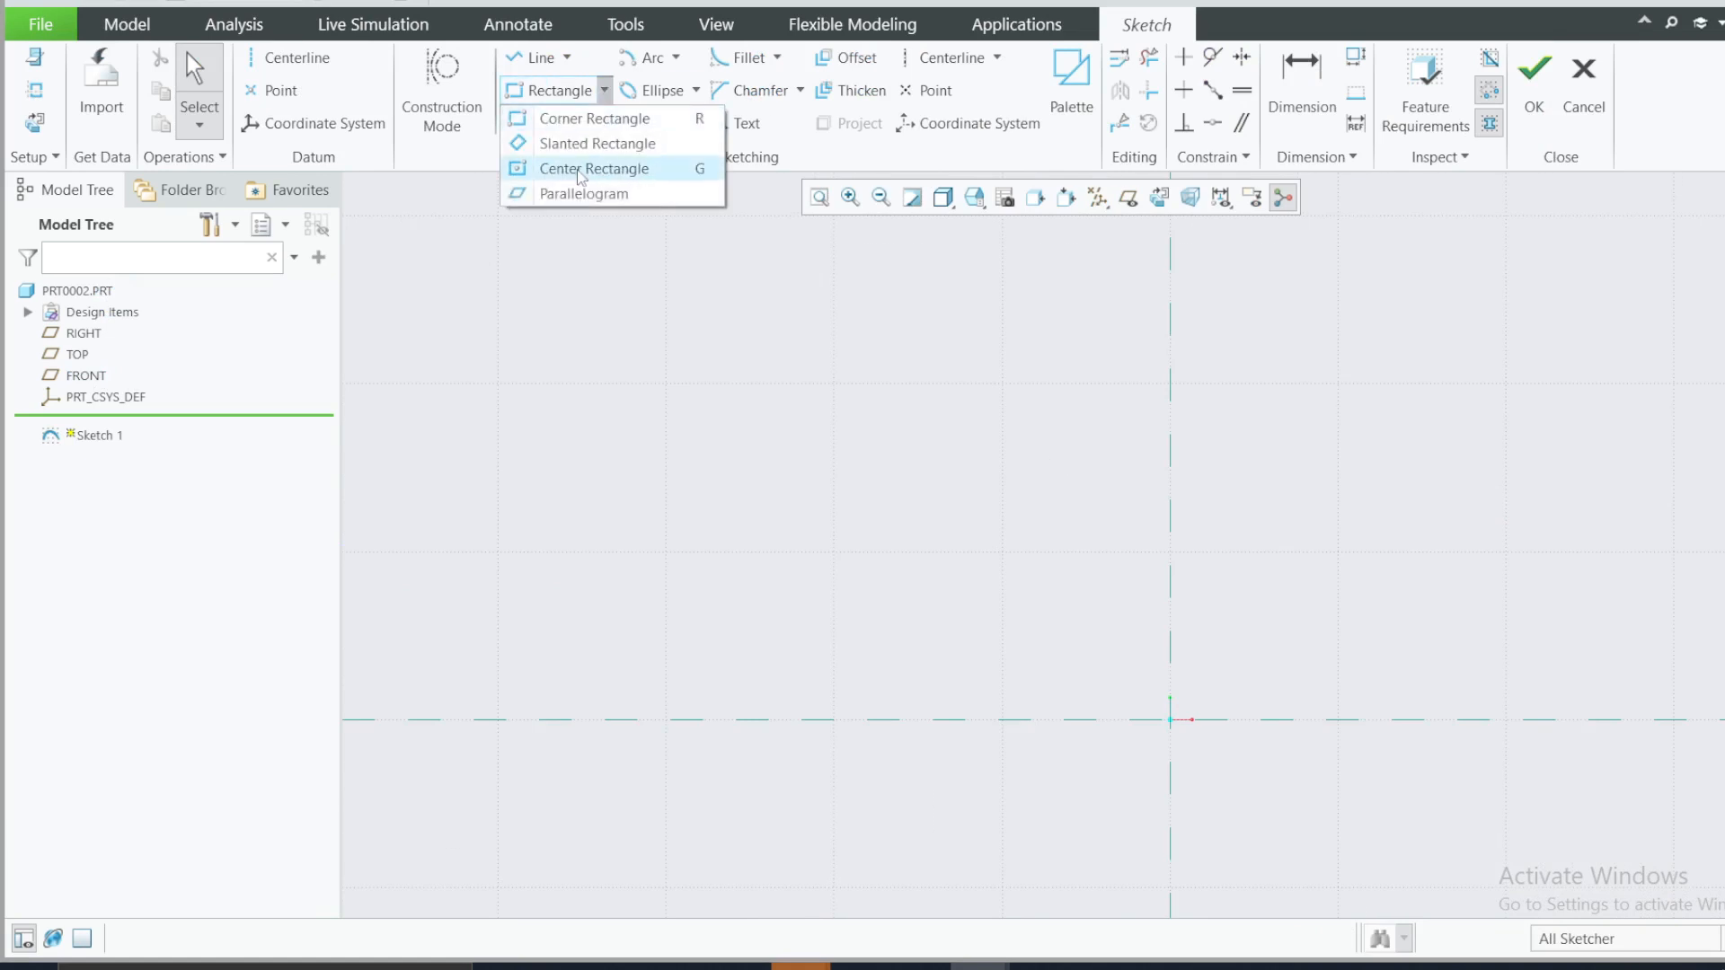
click(594, 118)
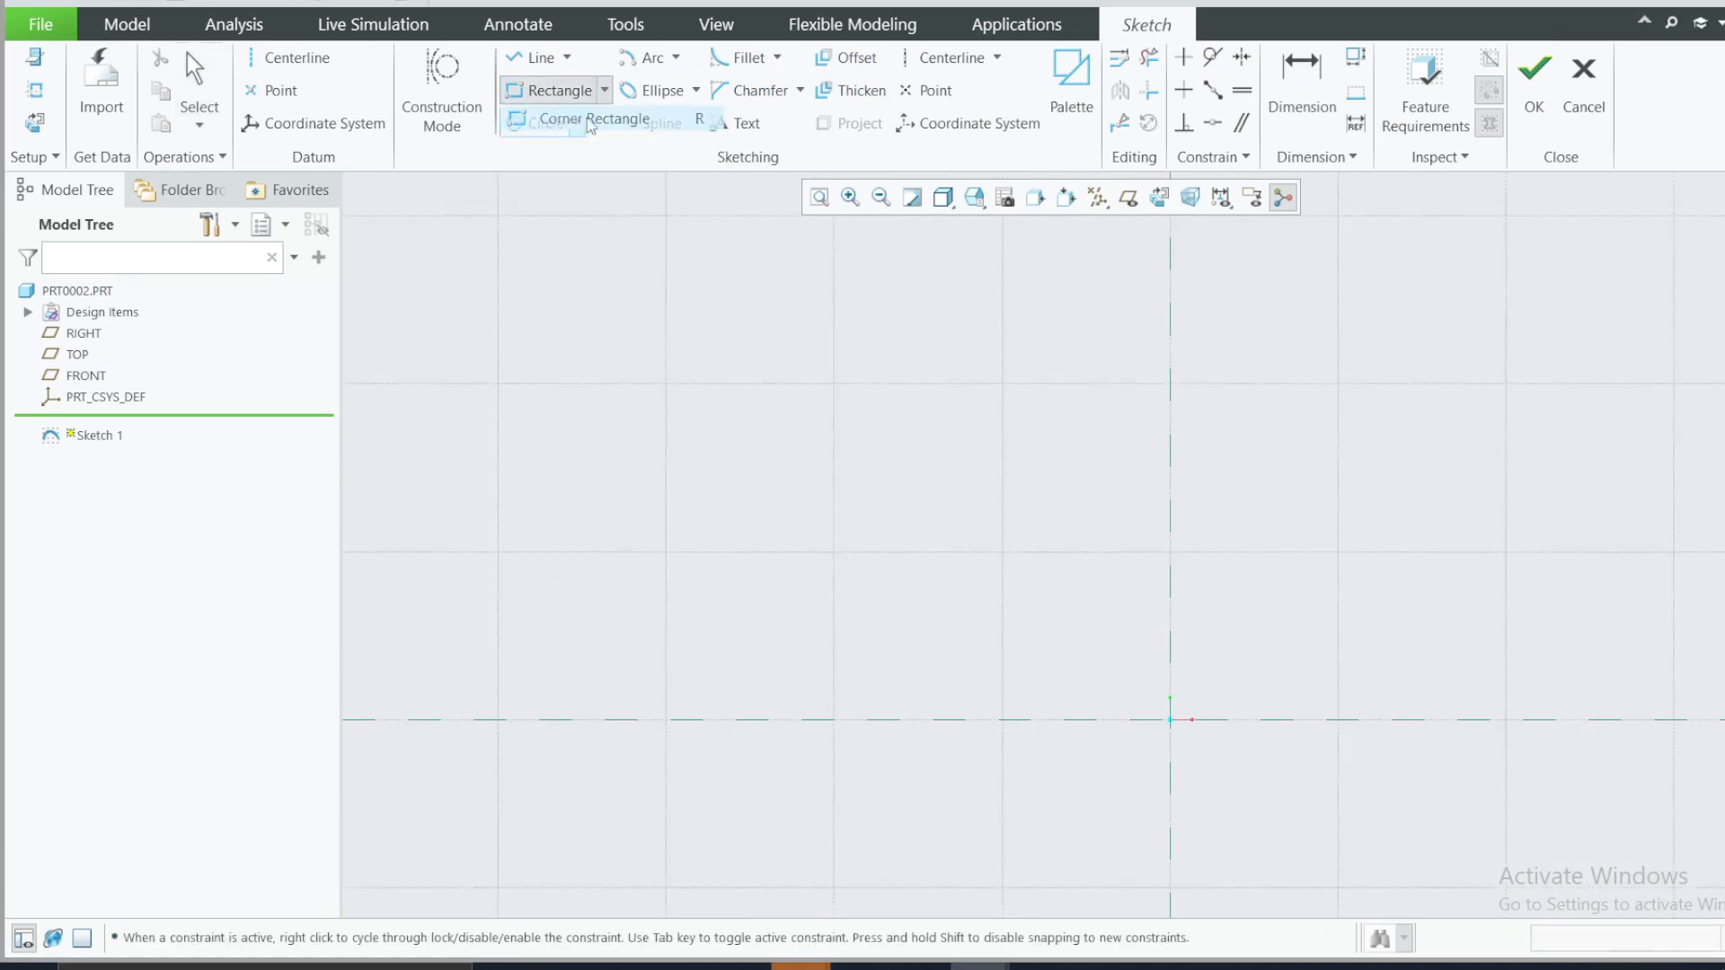
click(1169, 719)
click(467, 489)
- Set the rectangle's width to 70 and its height to 20
click(1300, 90)
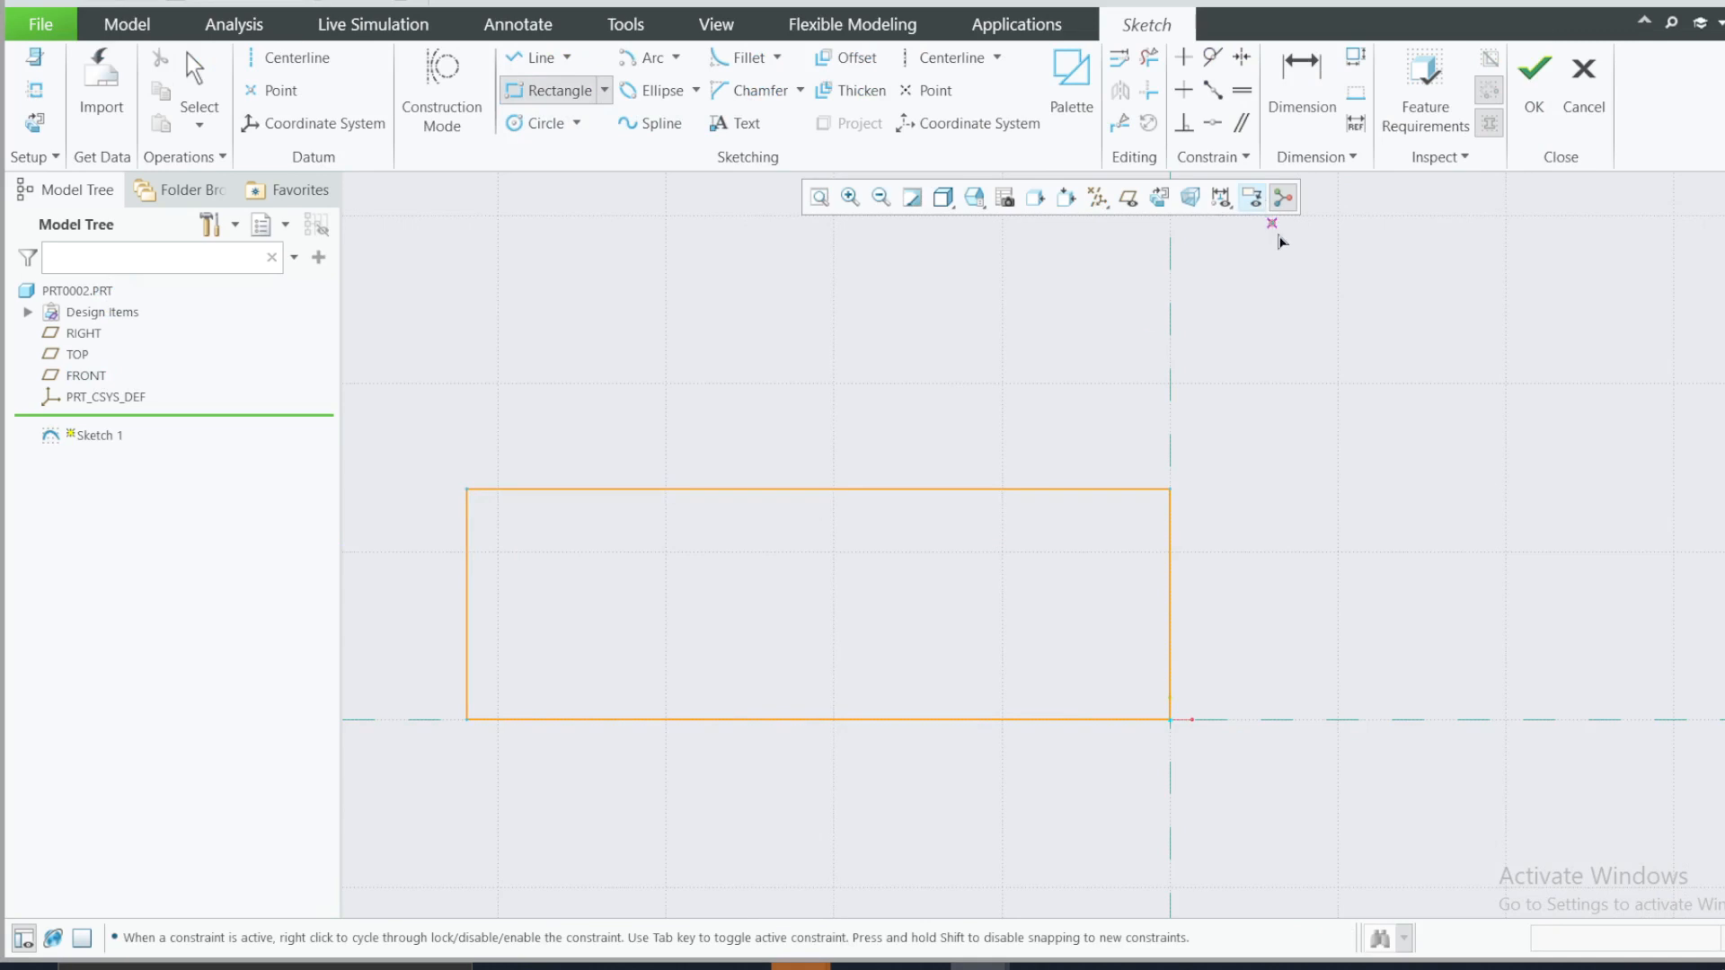
double_click(907, 775)
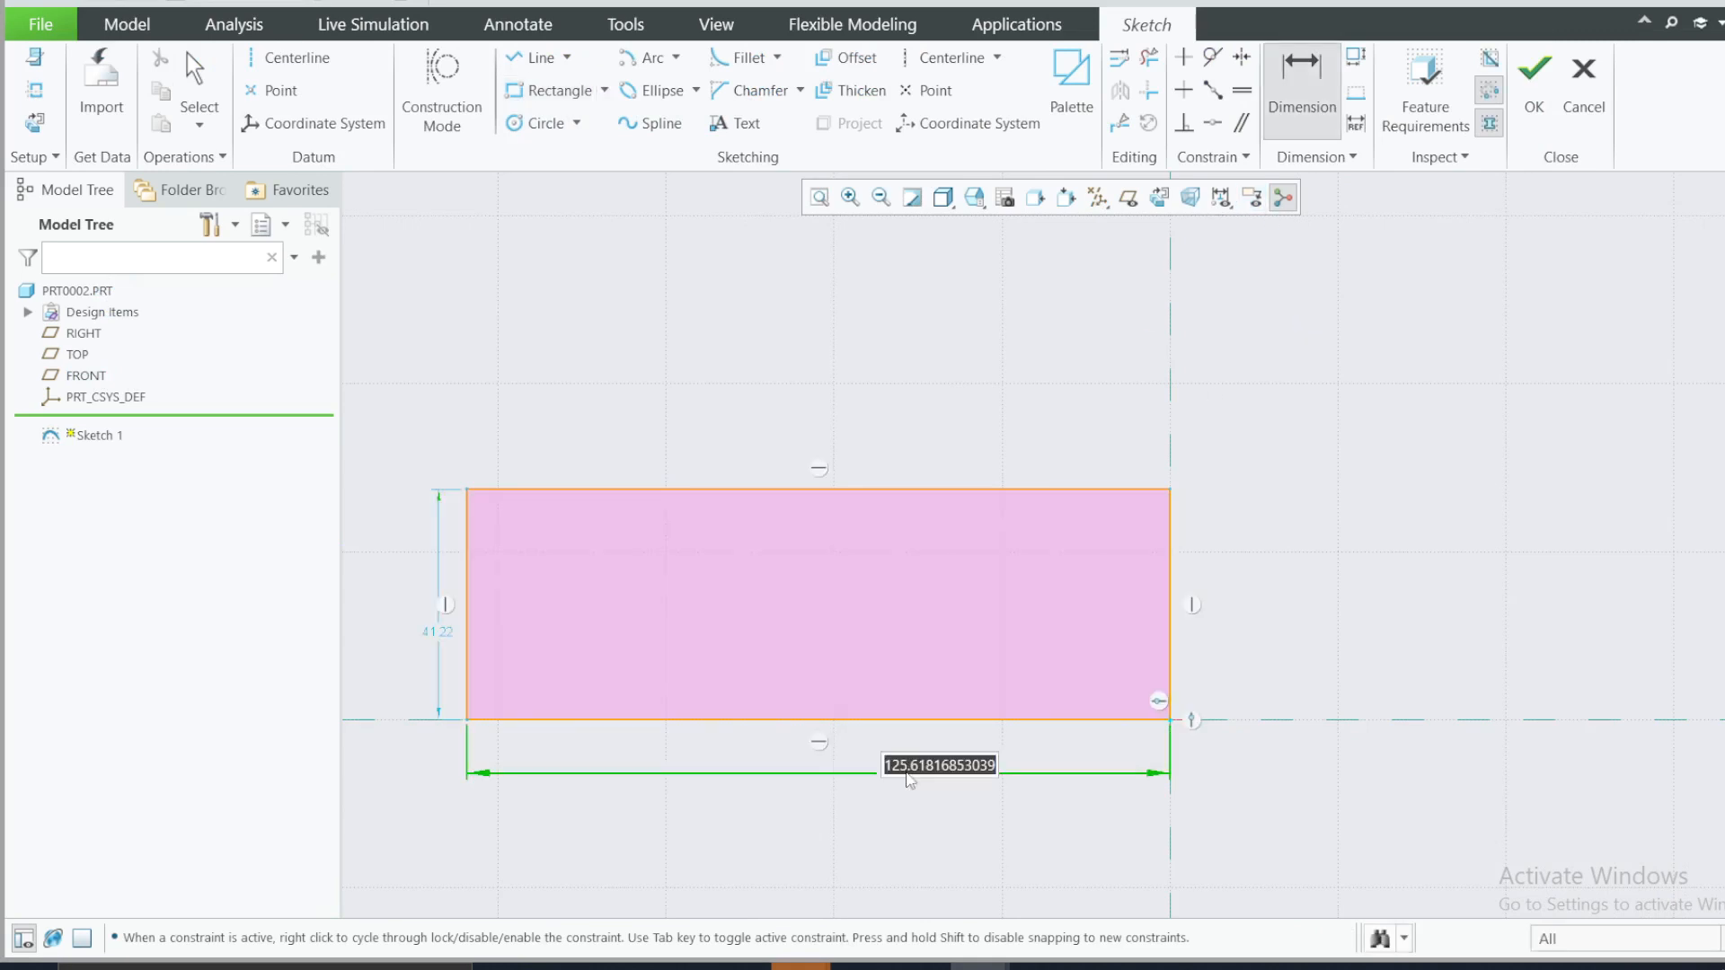
text(70)
key(Return)
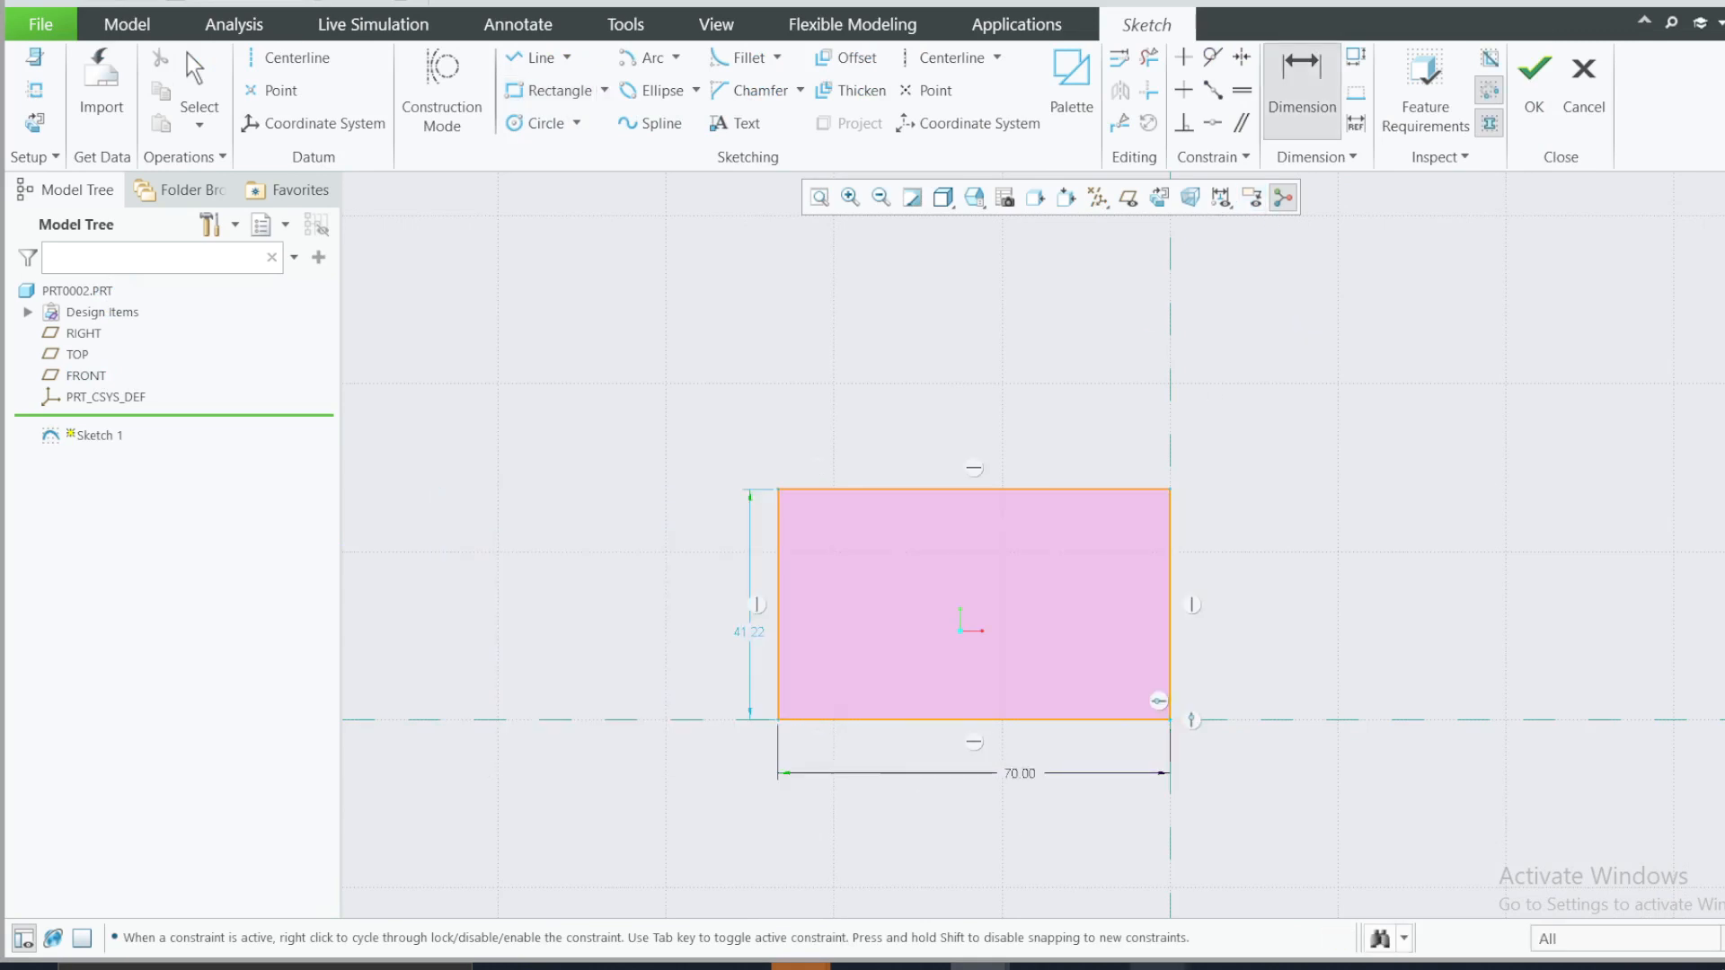
key(alt+Tab)
key(alt+Tab)
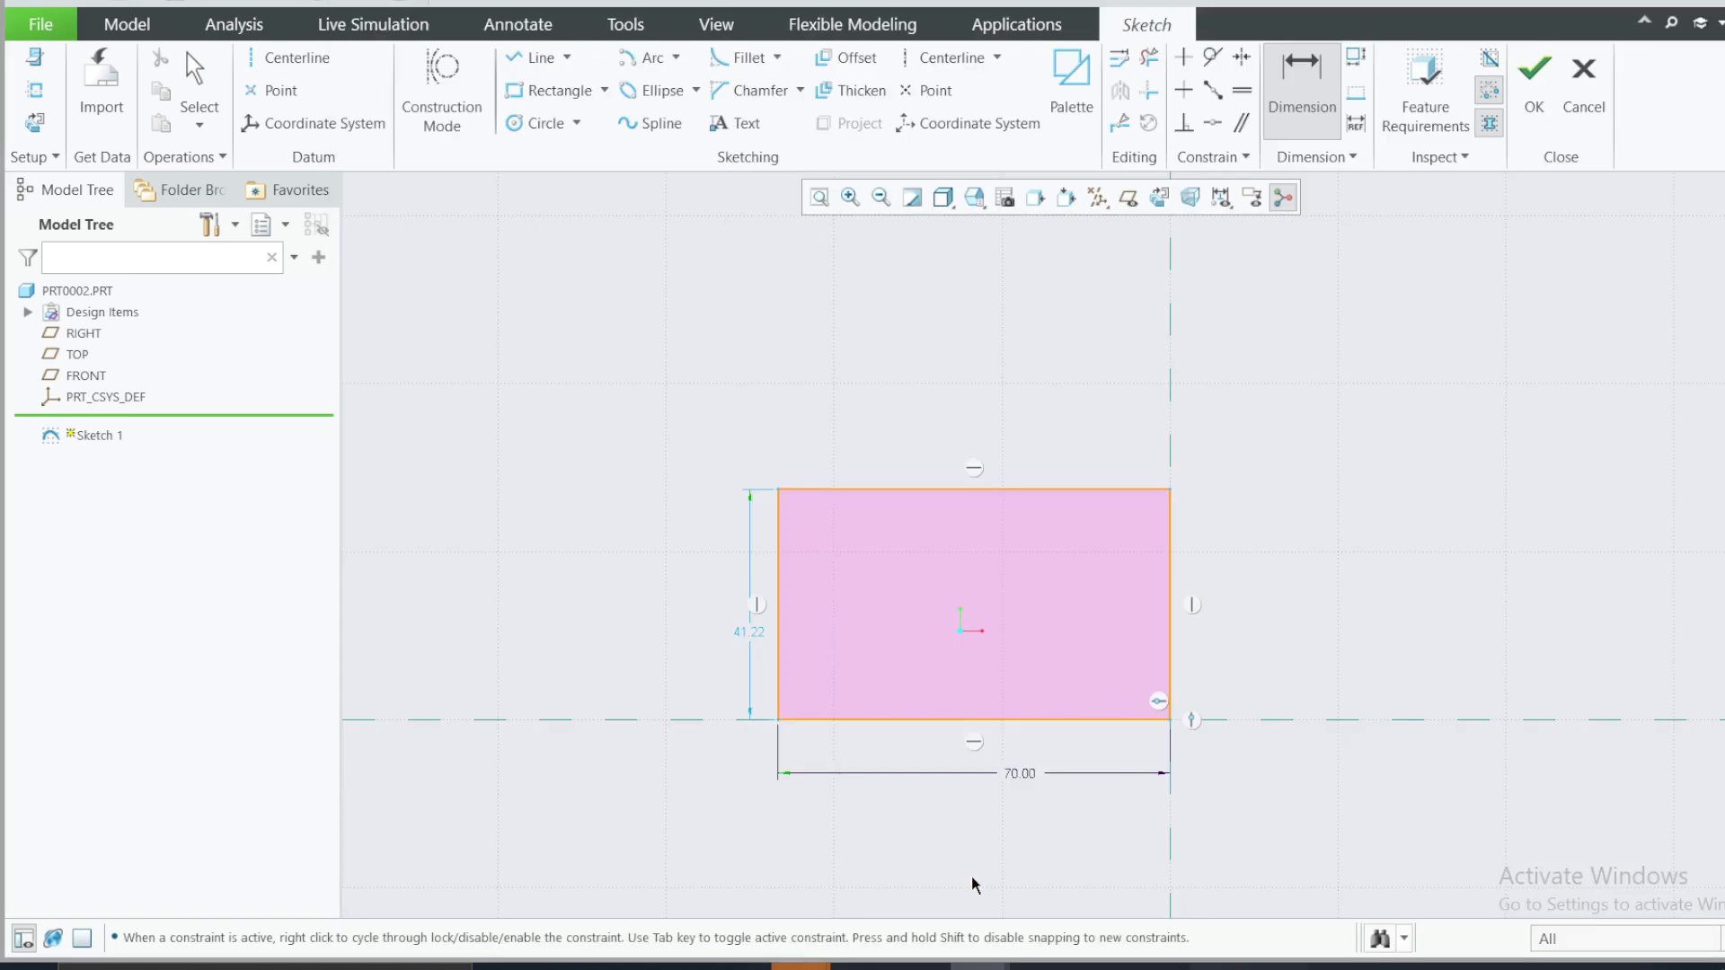
double_click(753, 632)
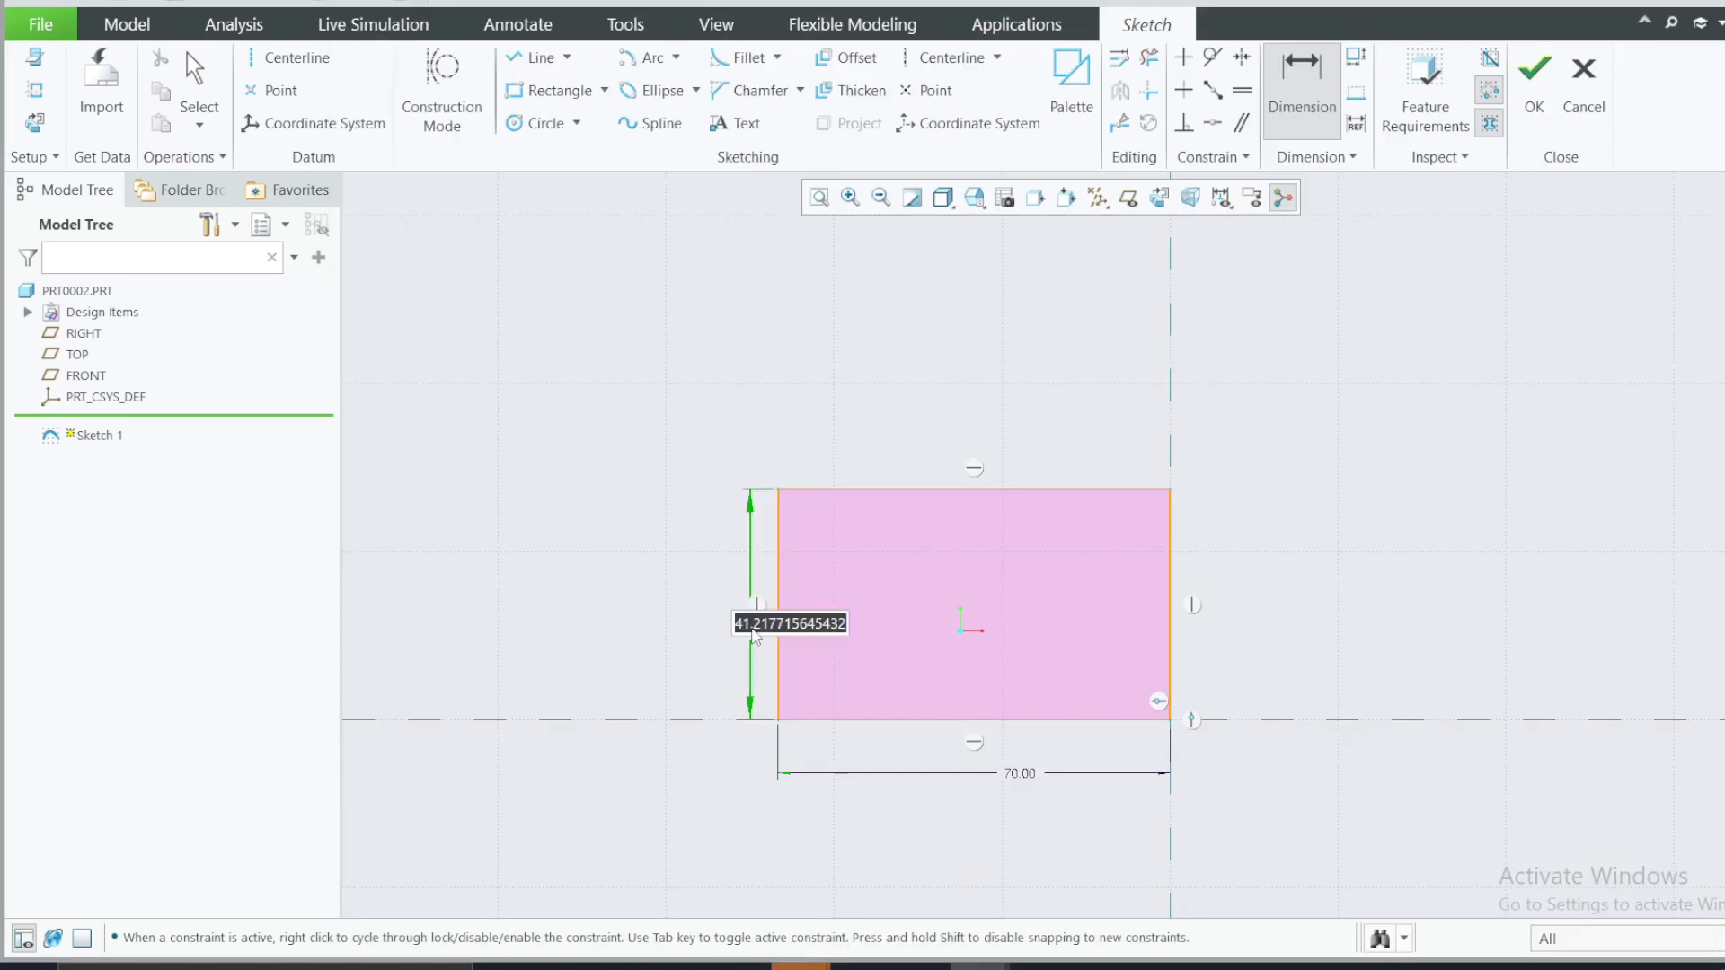
text(2)
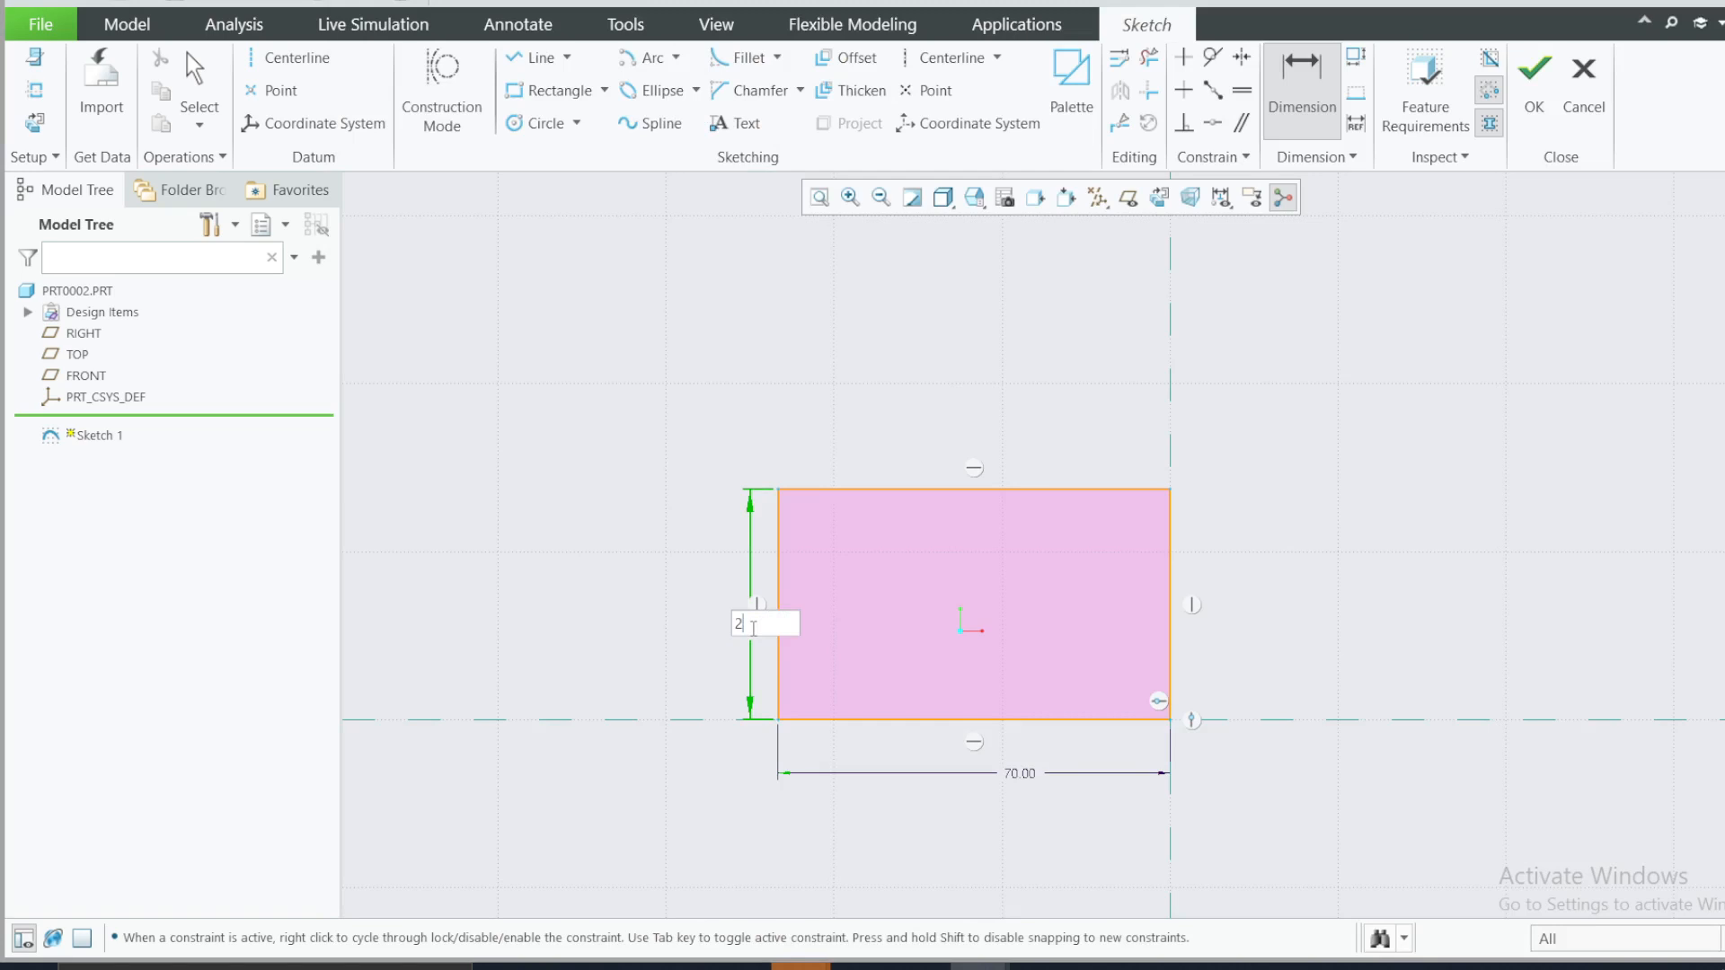
text(0)
key(Return)
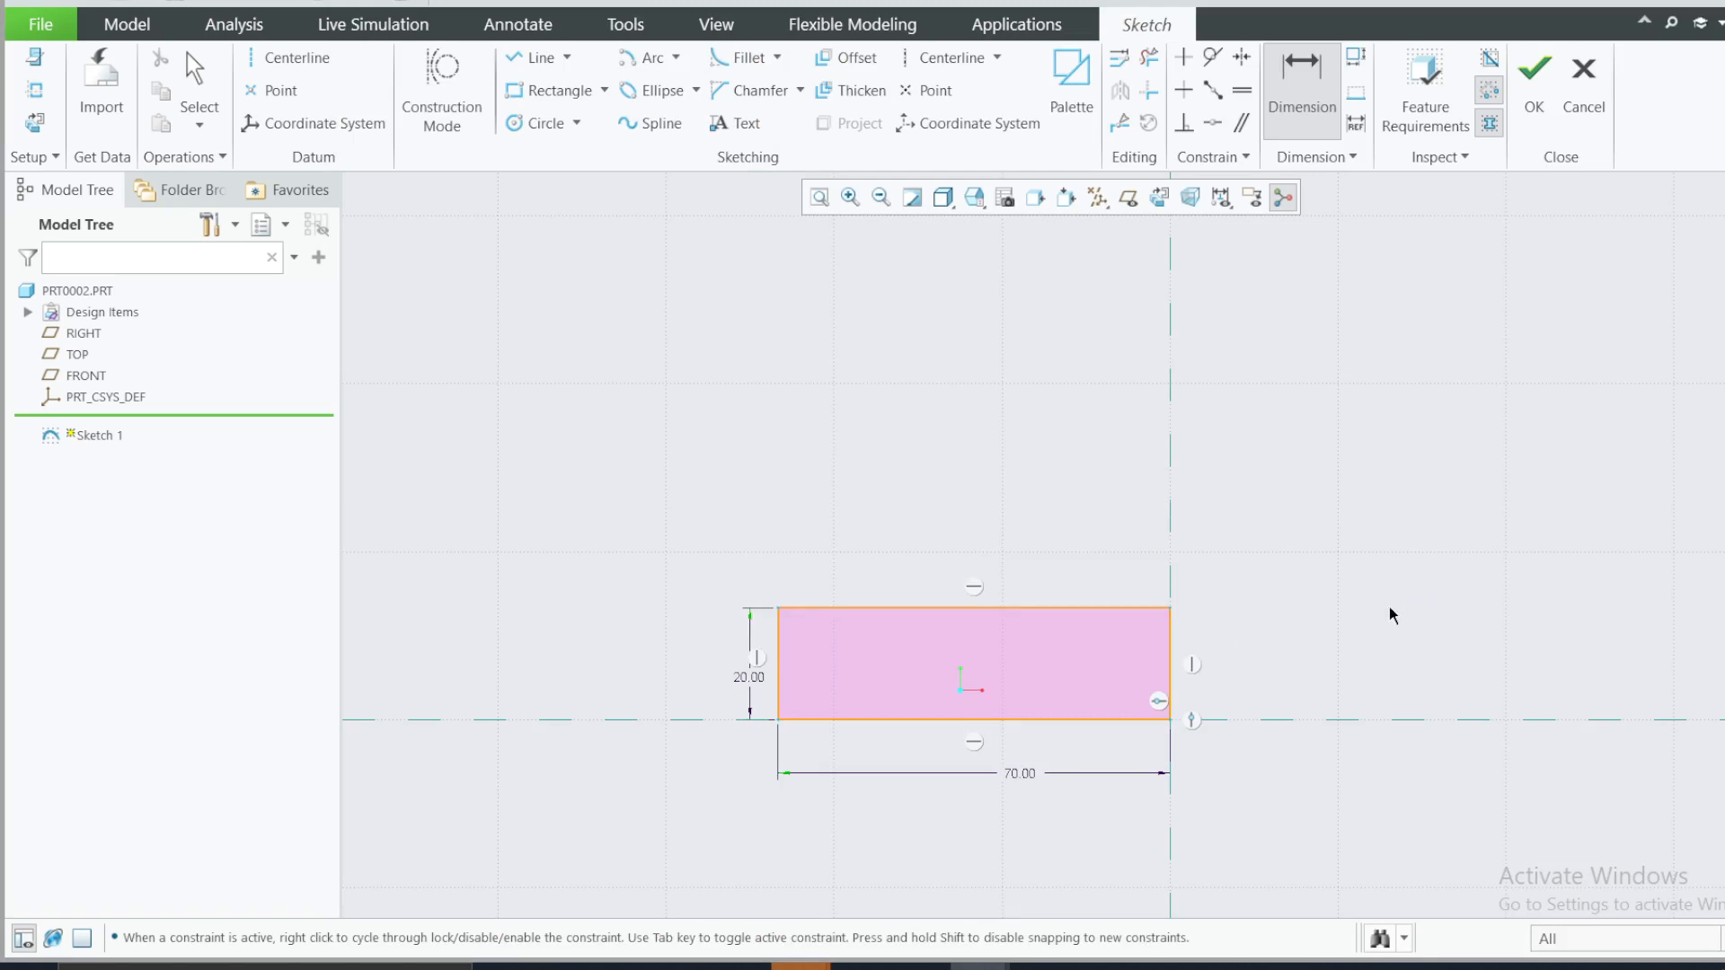
- Add a horizontal centerline through the midpoint of the rectangle's right edge
click(950, 57)
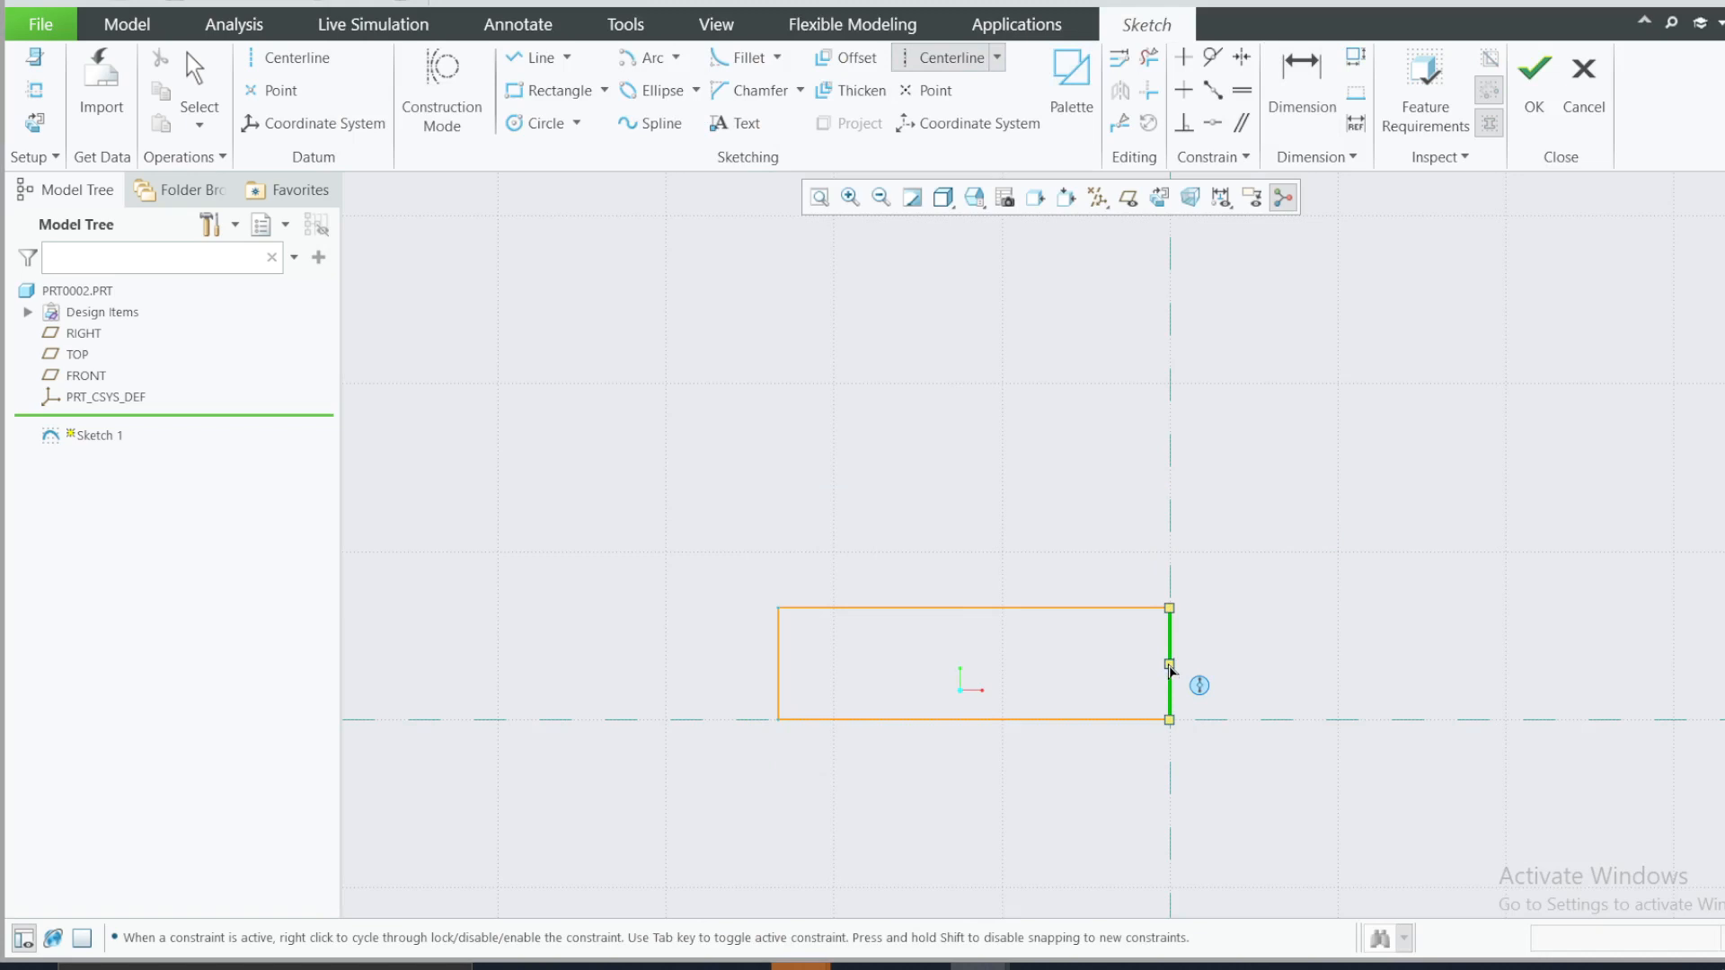
click(1170, 665)
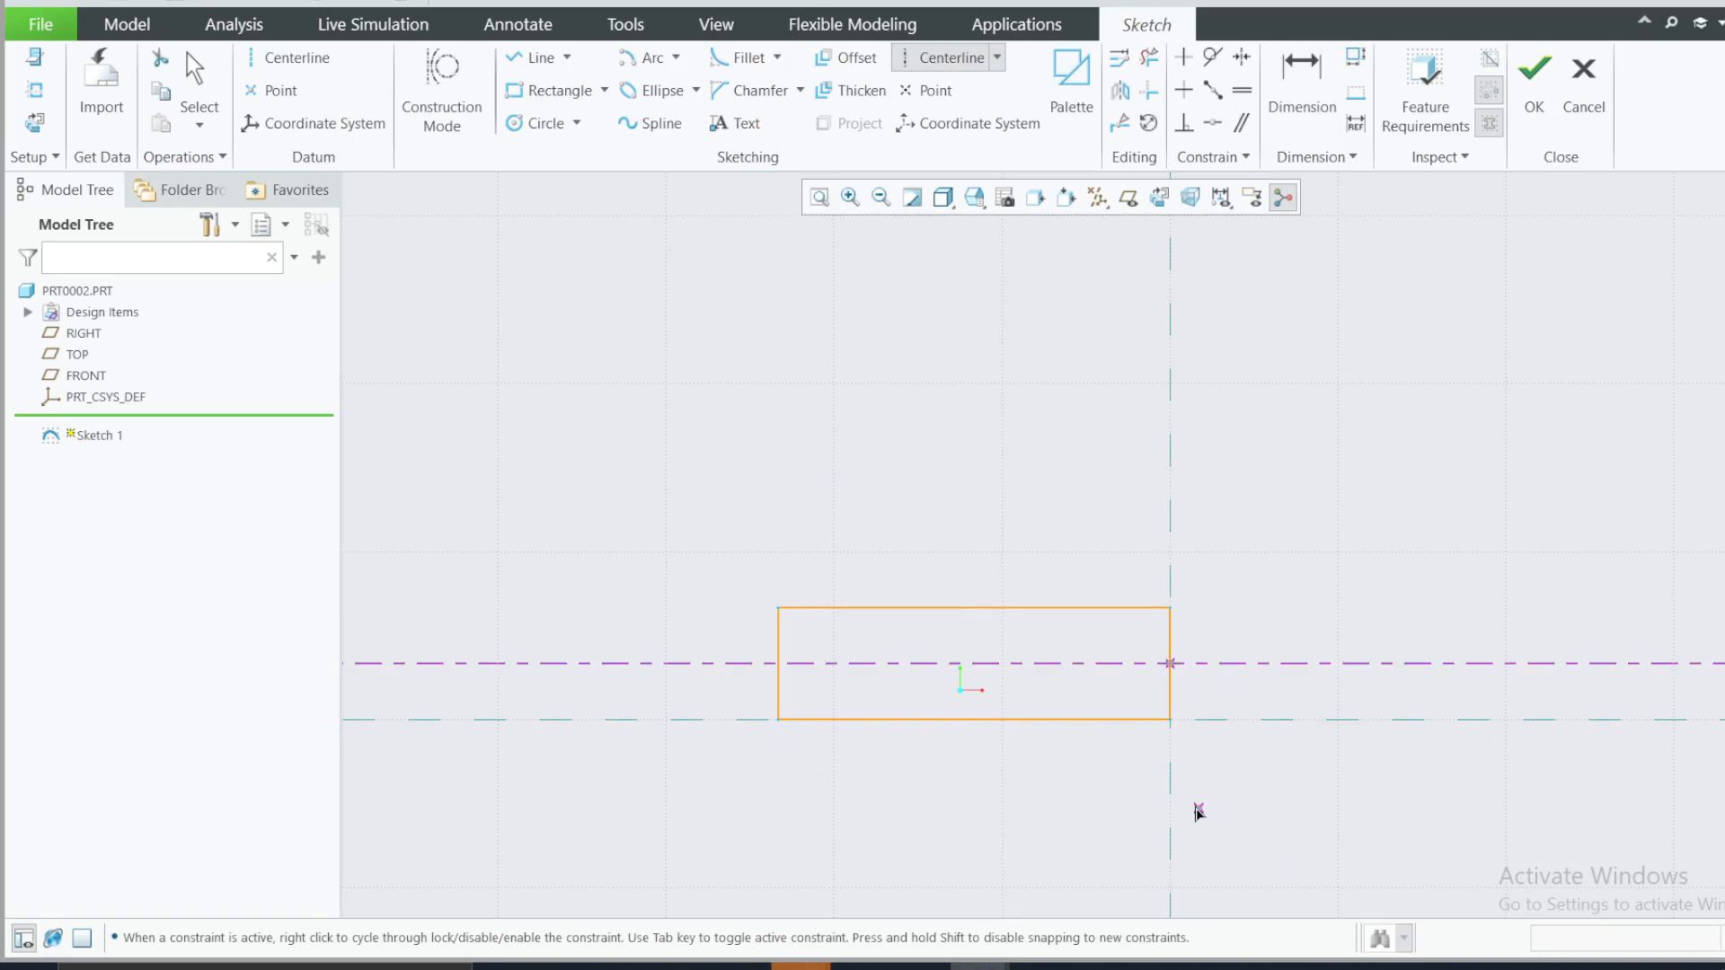
scroll(1197, 808, down, 2)
click(1336, 692)
- Sketch two concentric circles on the centerline right of the rectangle, the outer through its upper-right corner, about 77 and 42 in diameter
click(1279, 966)
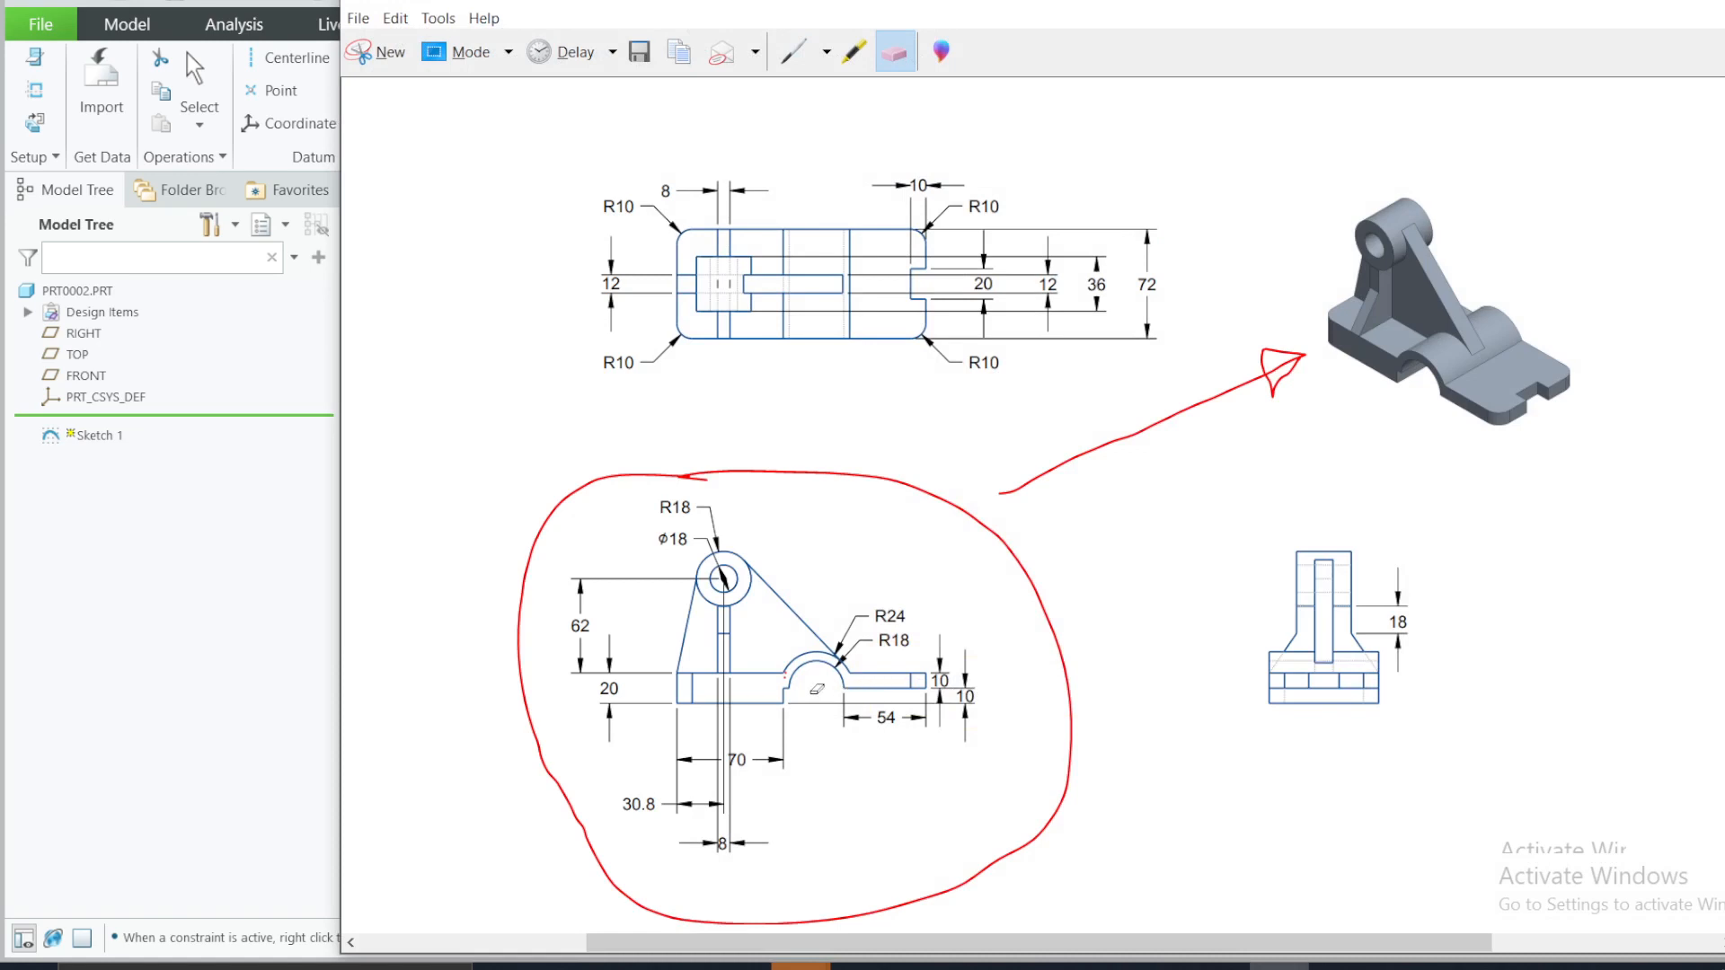
click(1617, 3)
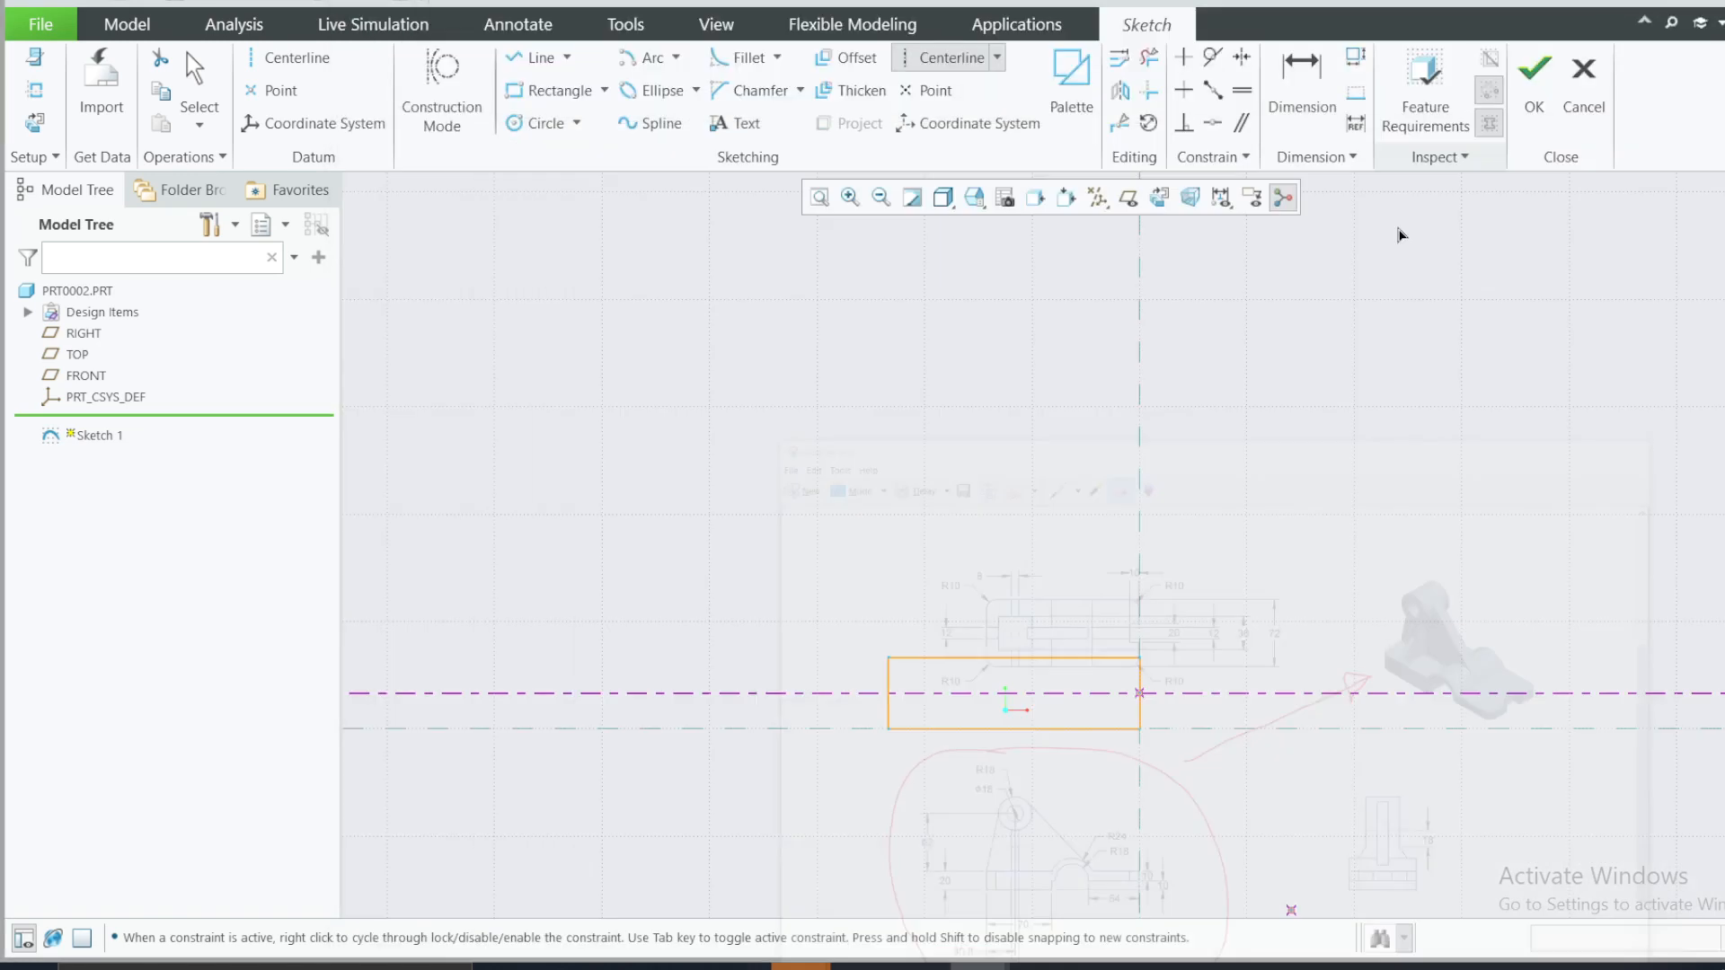
scroll(1033, 498, up, 1)
scroll(1295, 606, down, 2)
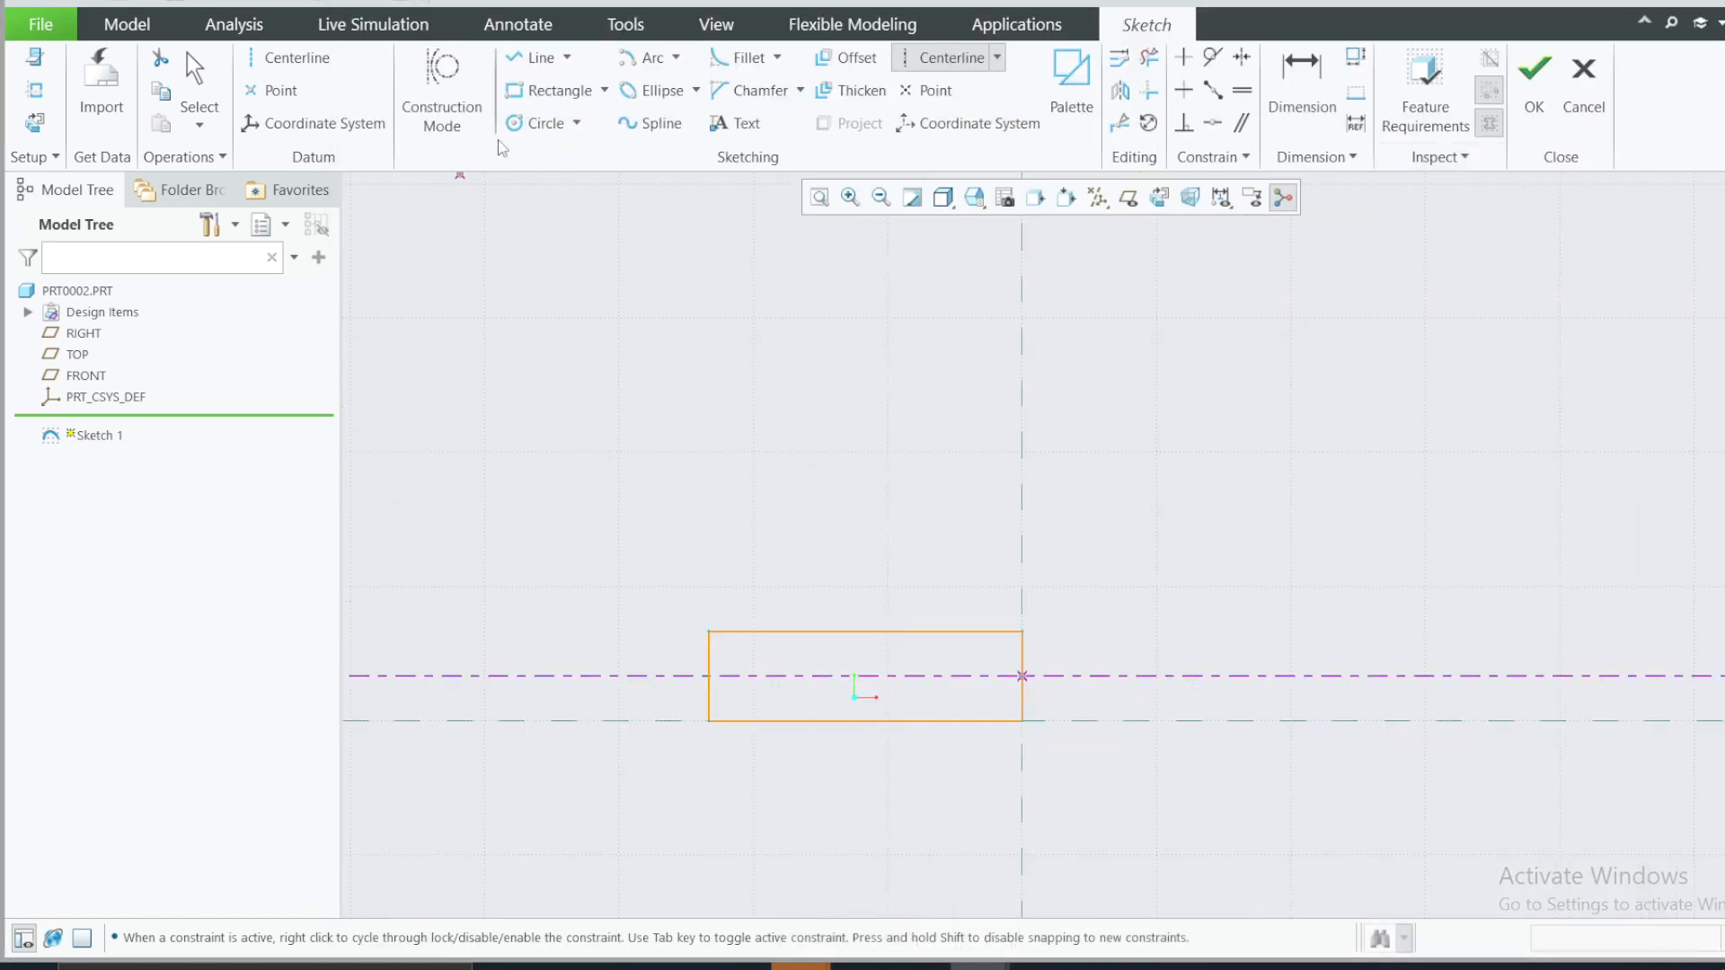
click(539, 123)
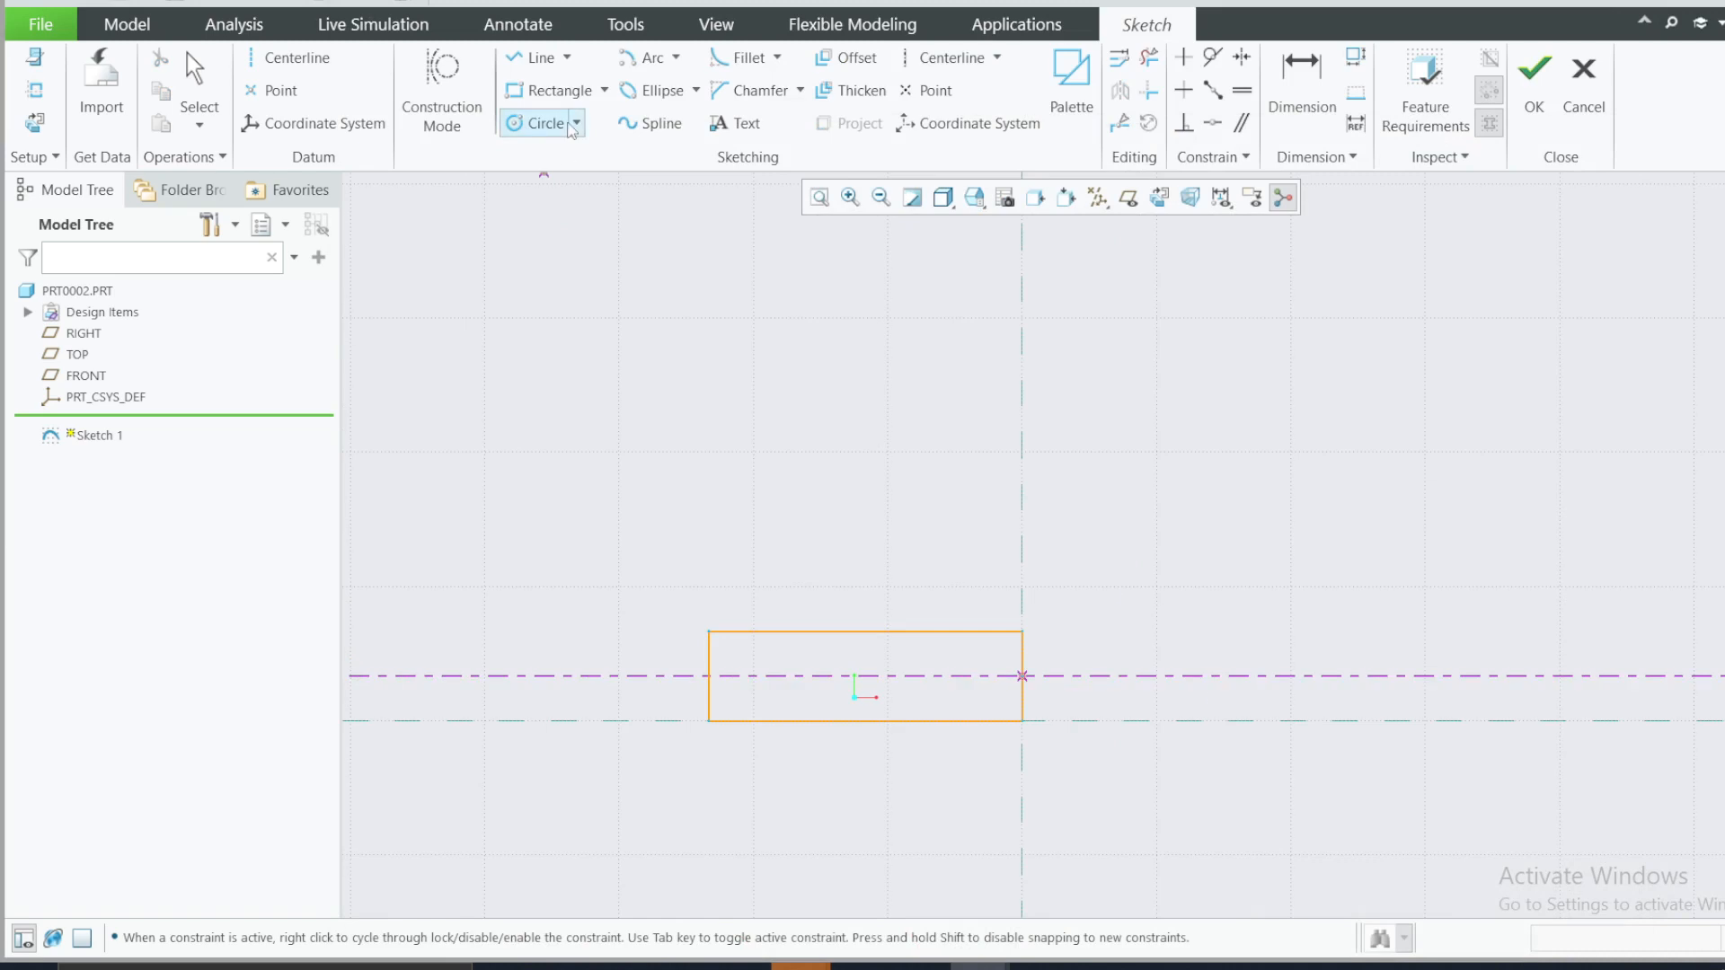
click(576, 123)
click(596, 158)
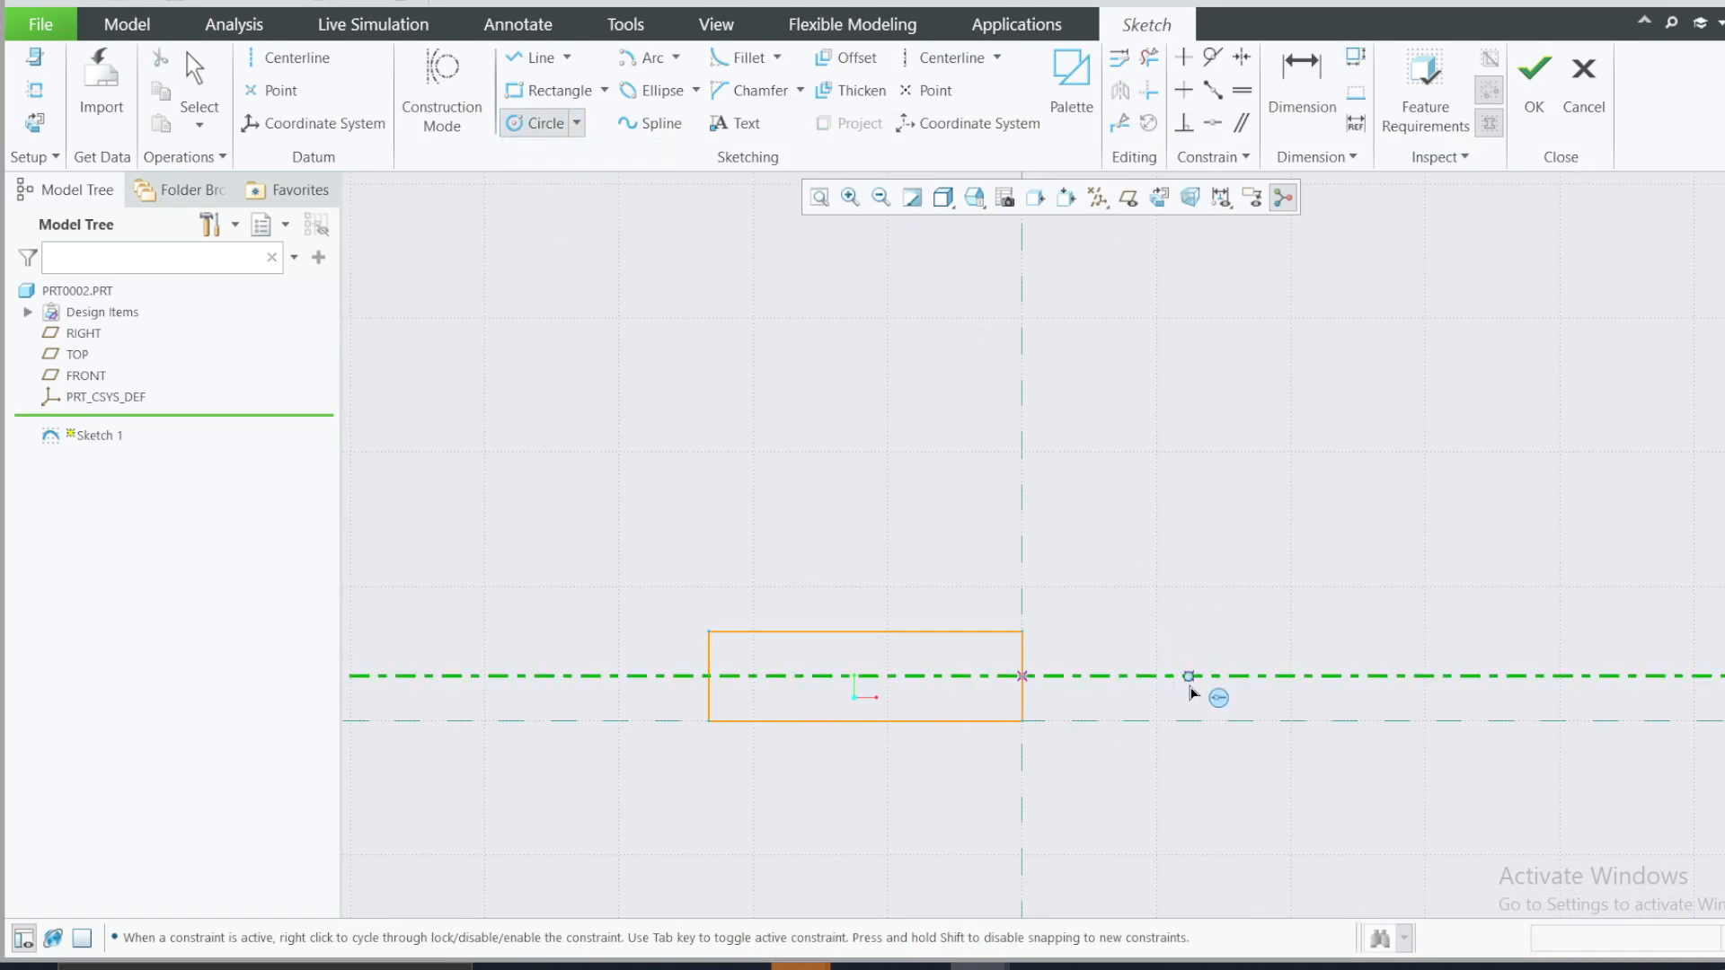
click(1189, 675)
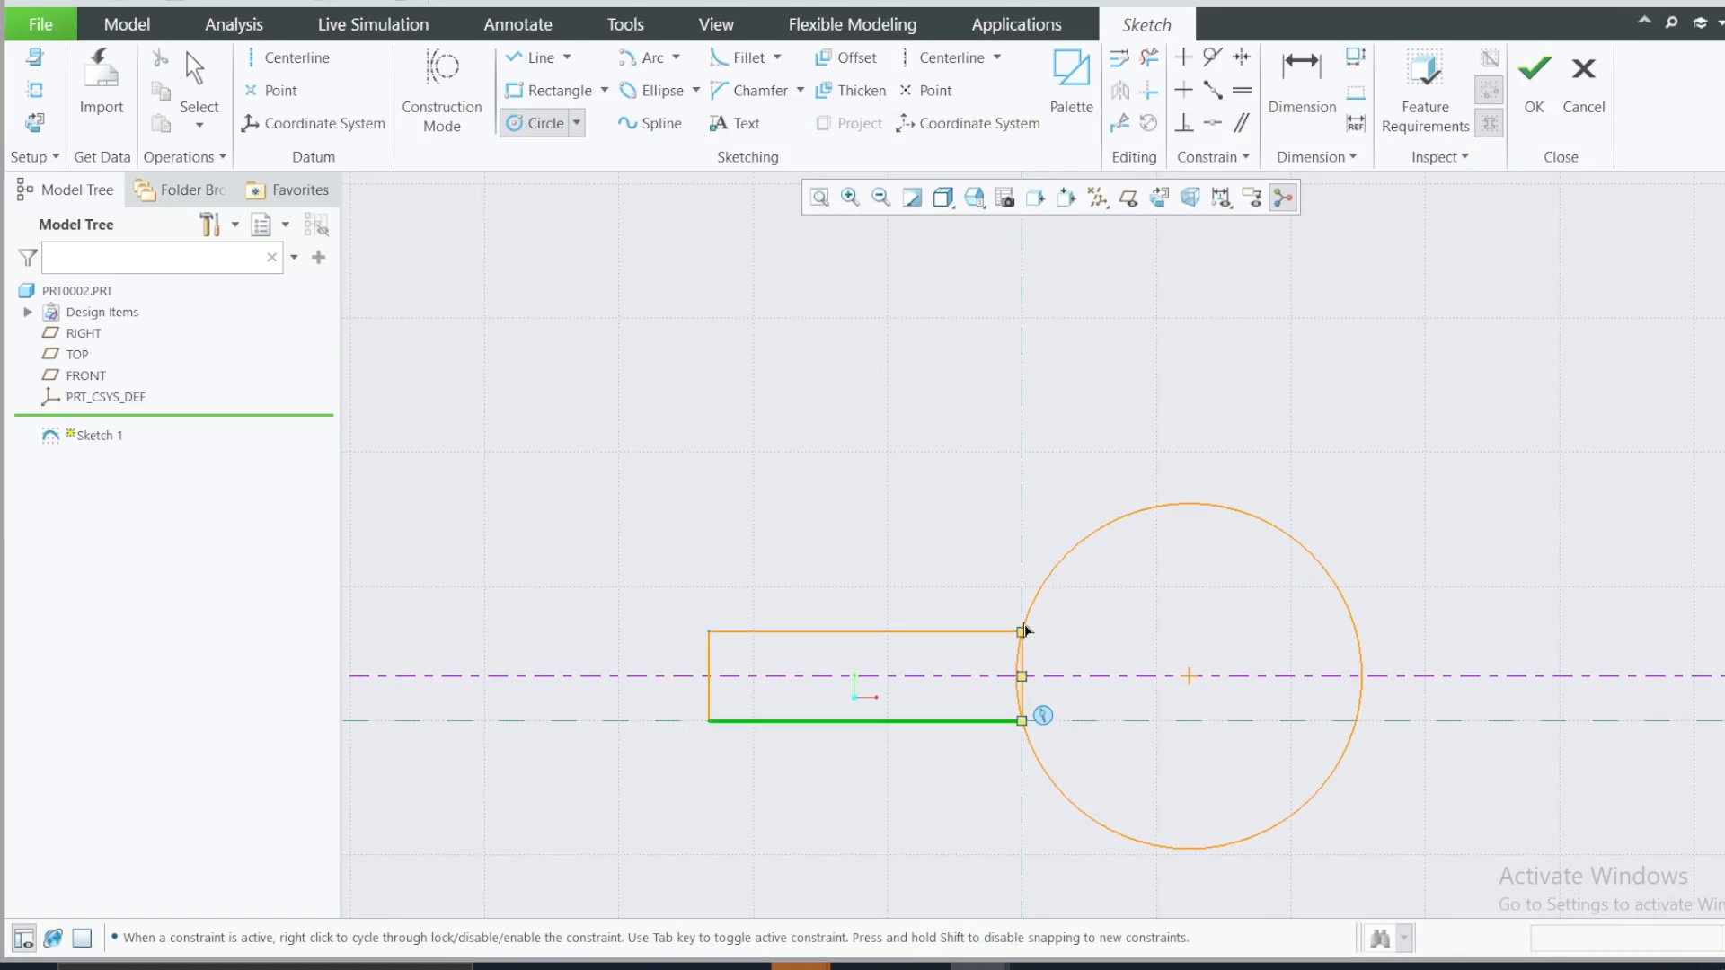
click(1024, 632)
click(1188, 676)
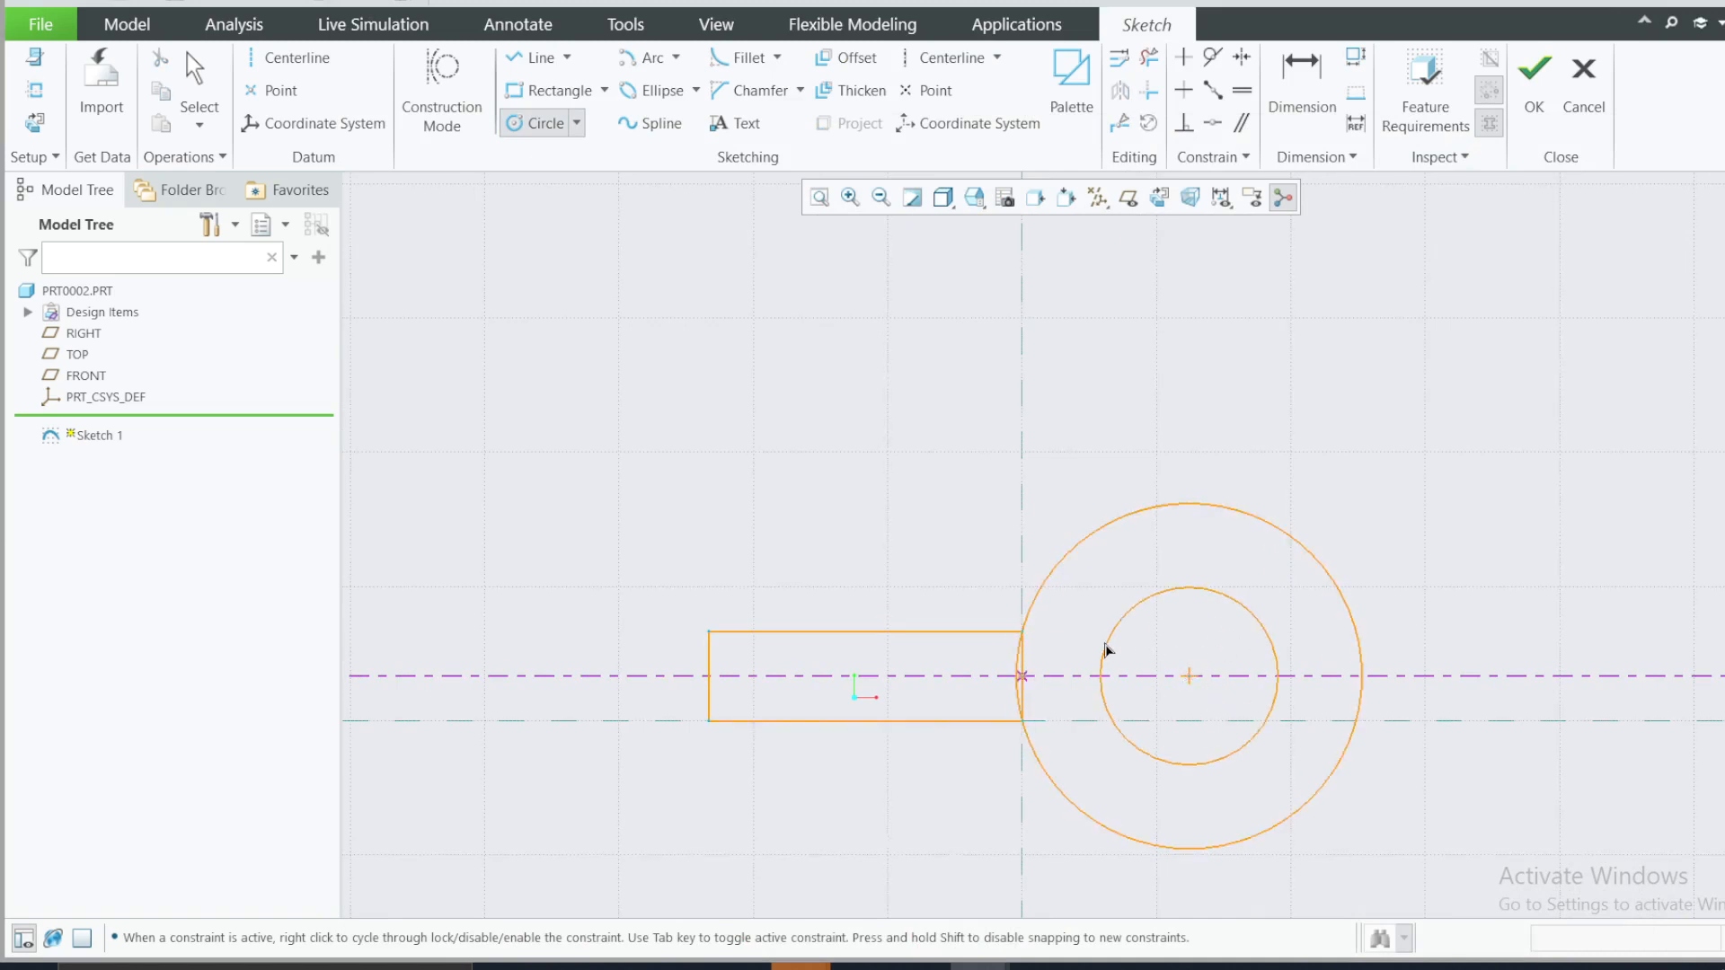
click(1100, 647)
- Convert the outer circle's diameter dimension to a radius and set it to 24
click(1278, 967)
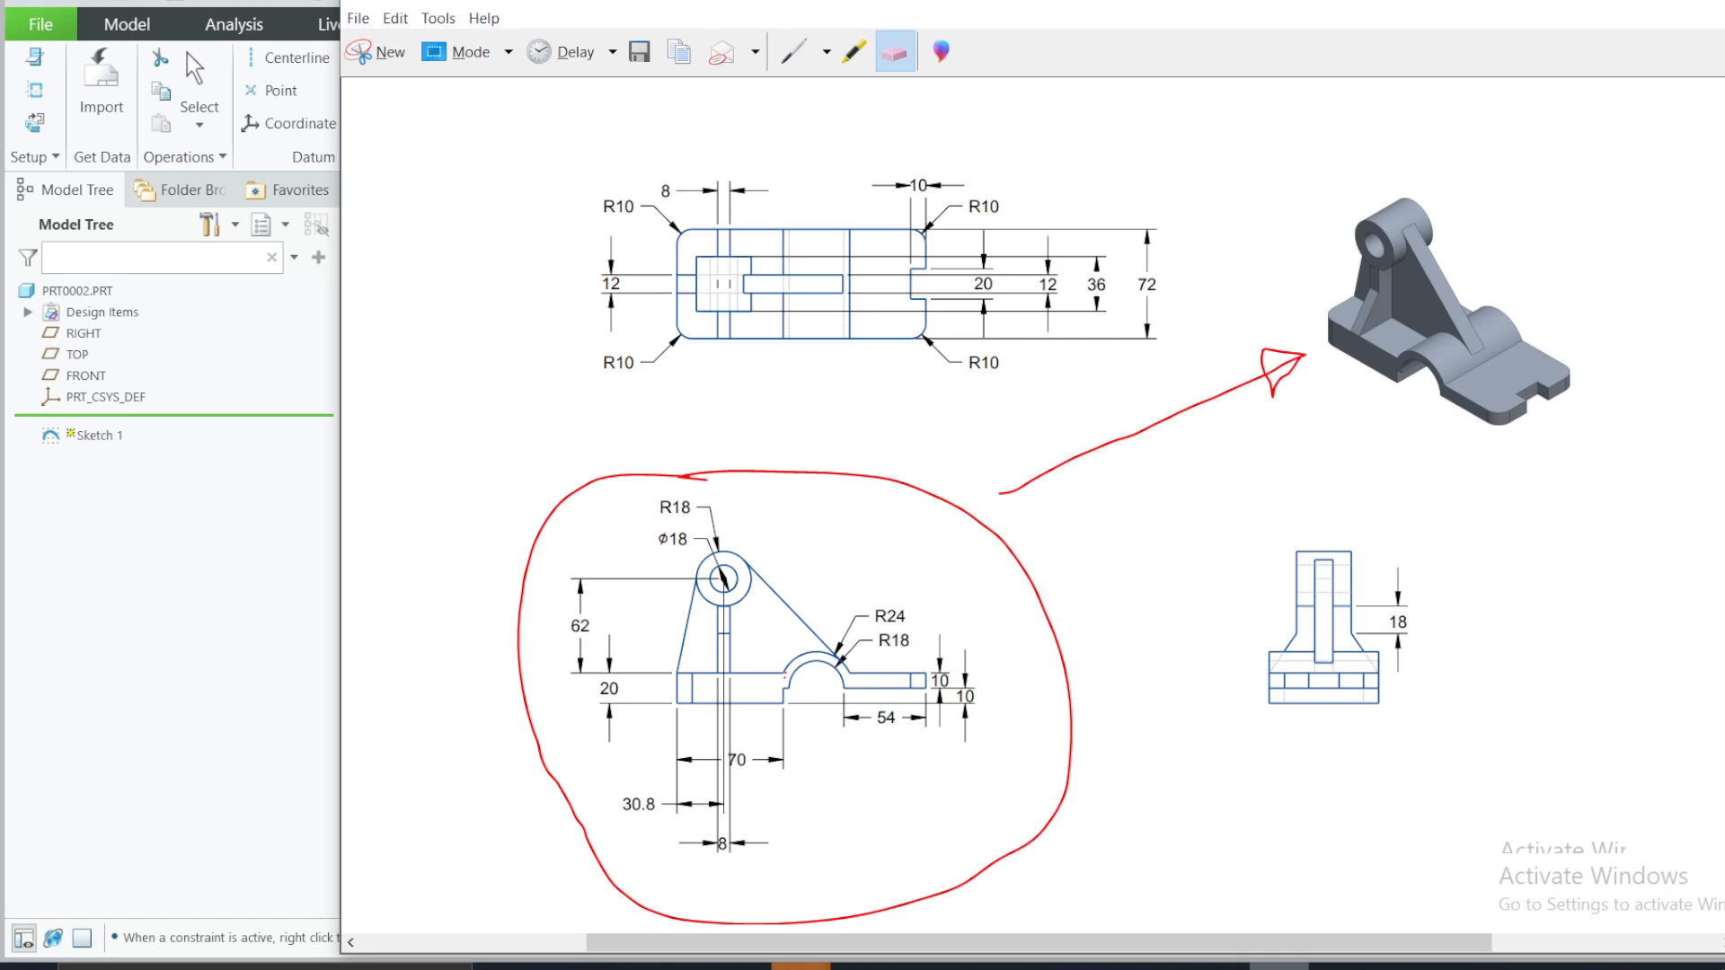
click(1278, 967)
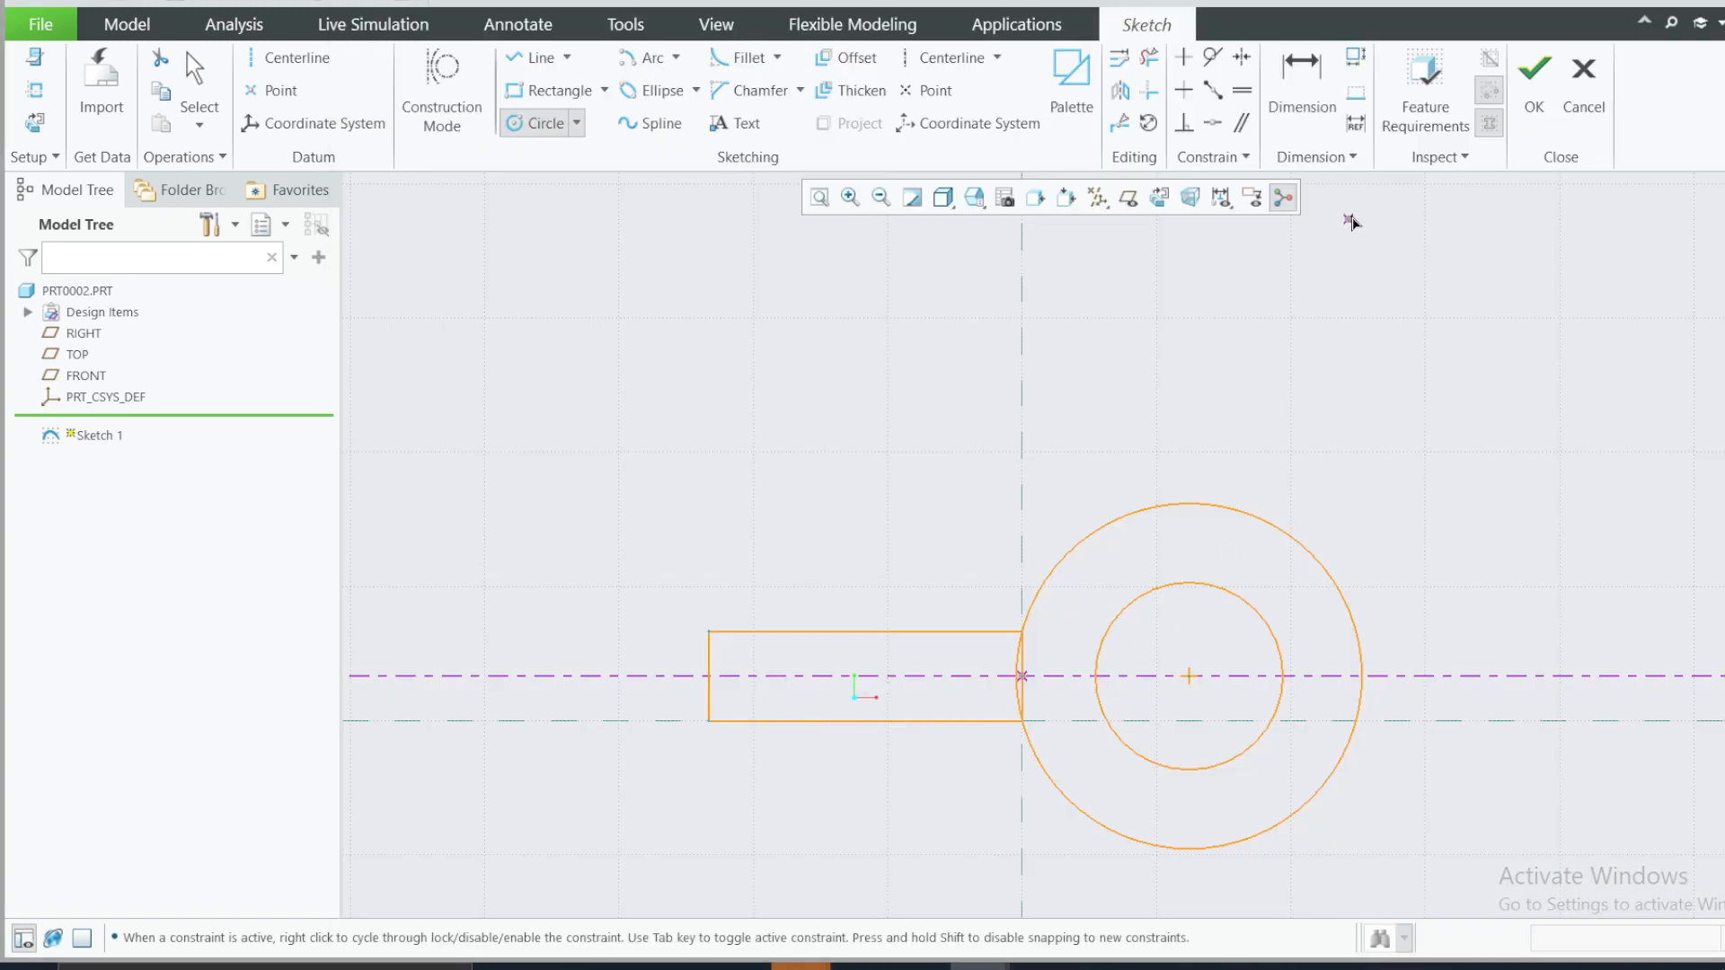
click(1302, 90)
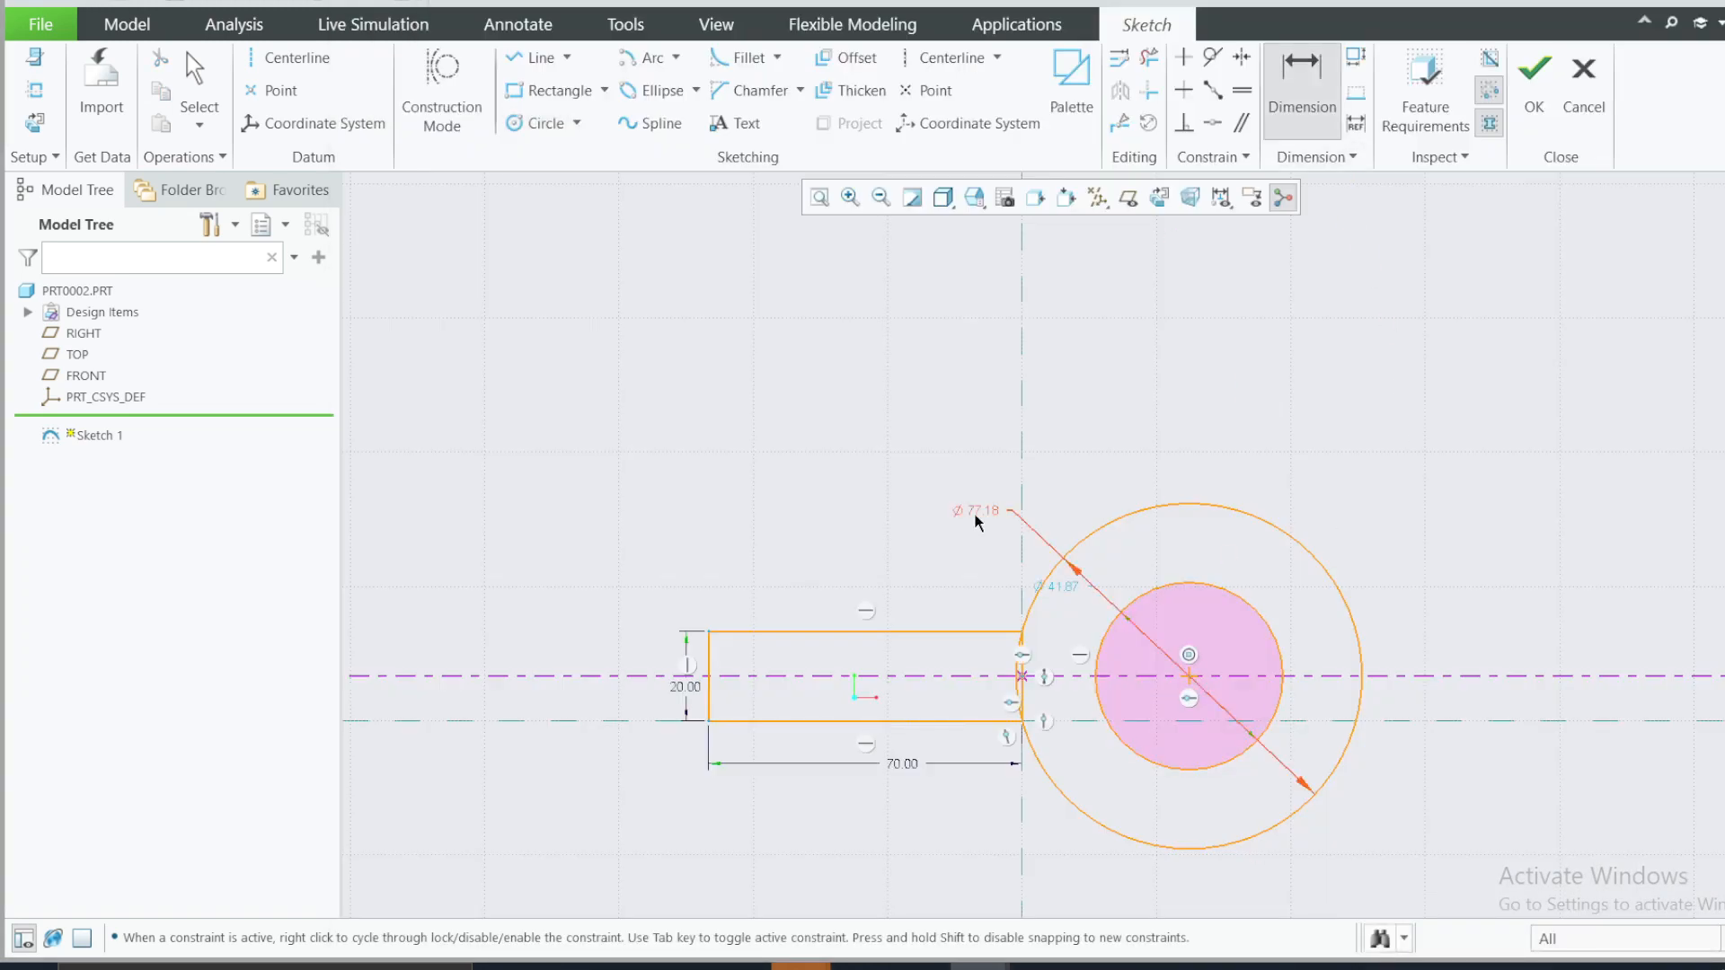
middle_click(1146, 474)
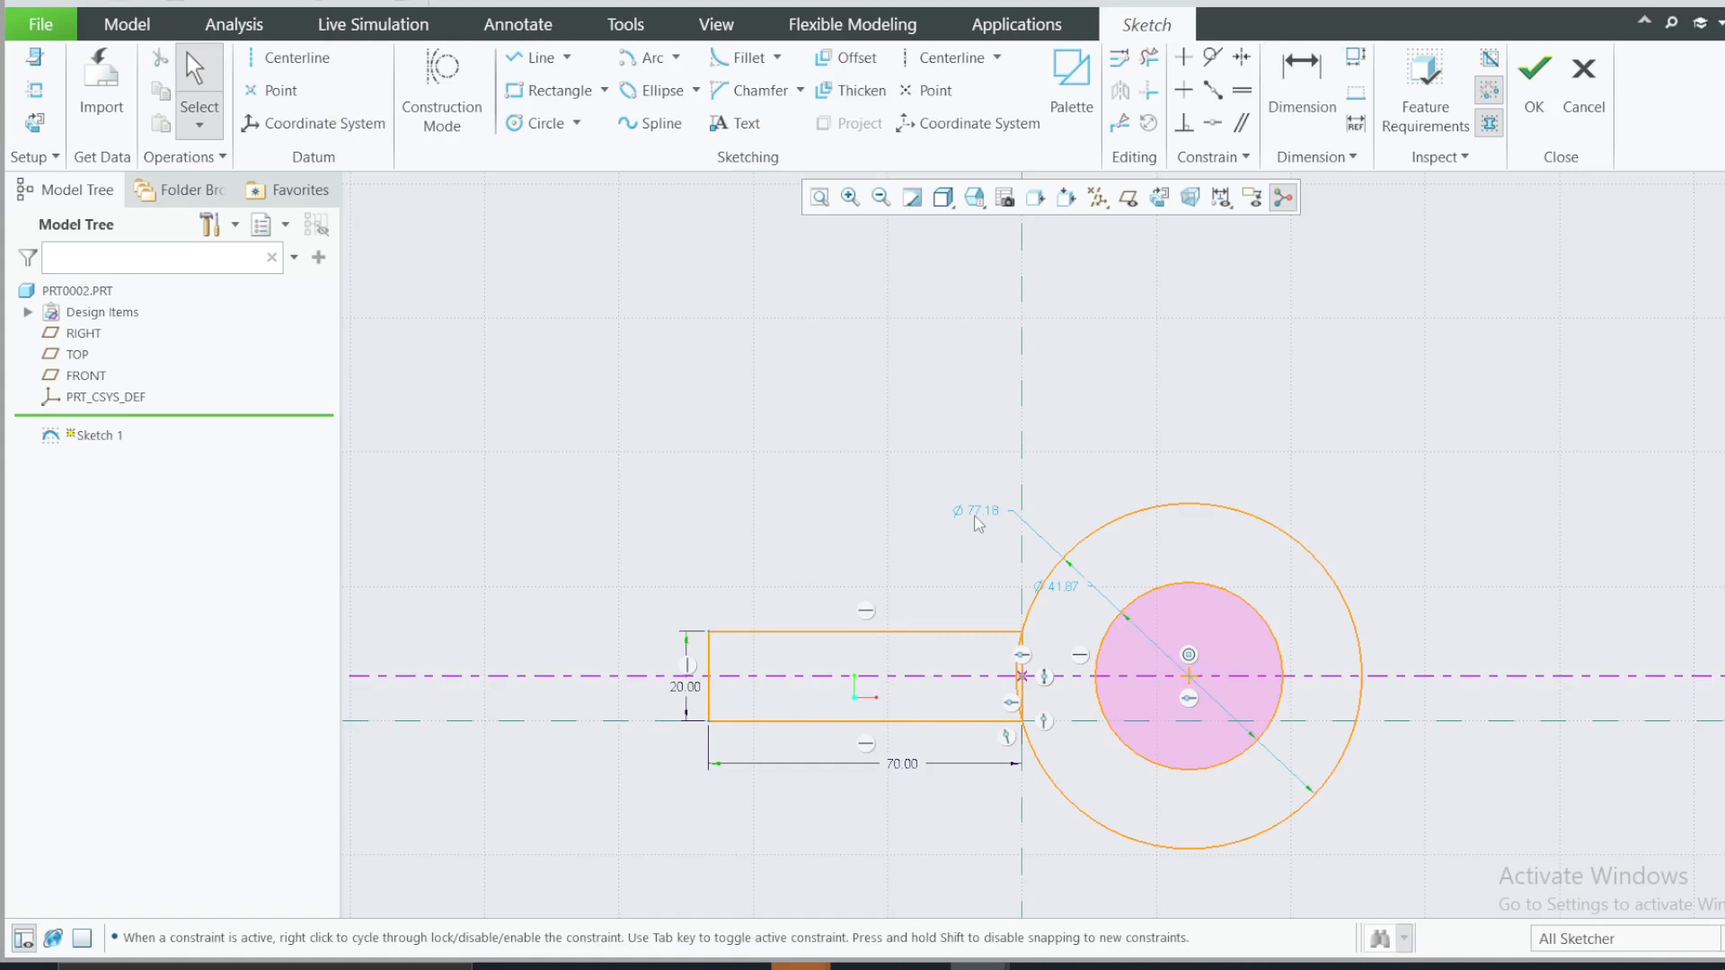
click(977, 517)
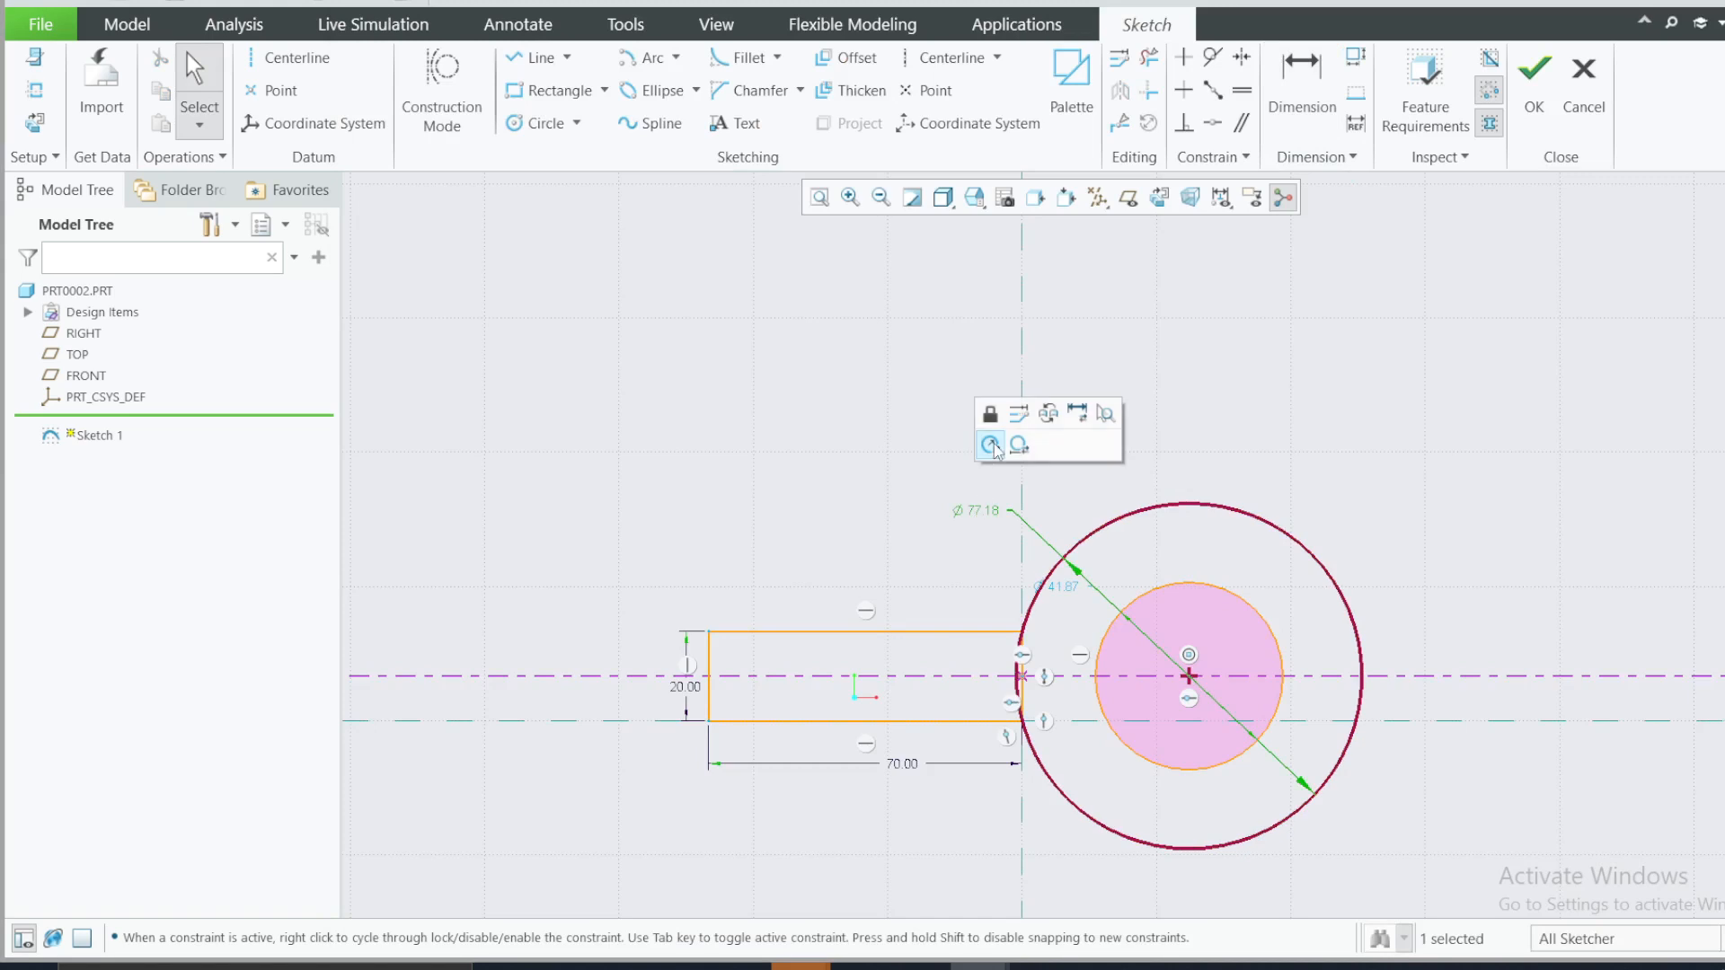
click(991, 445)
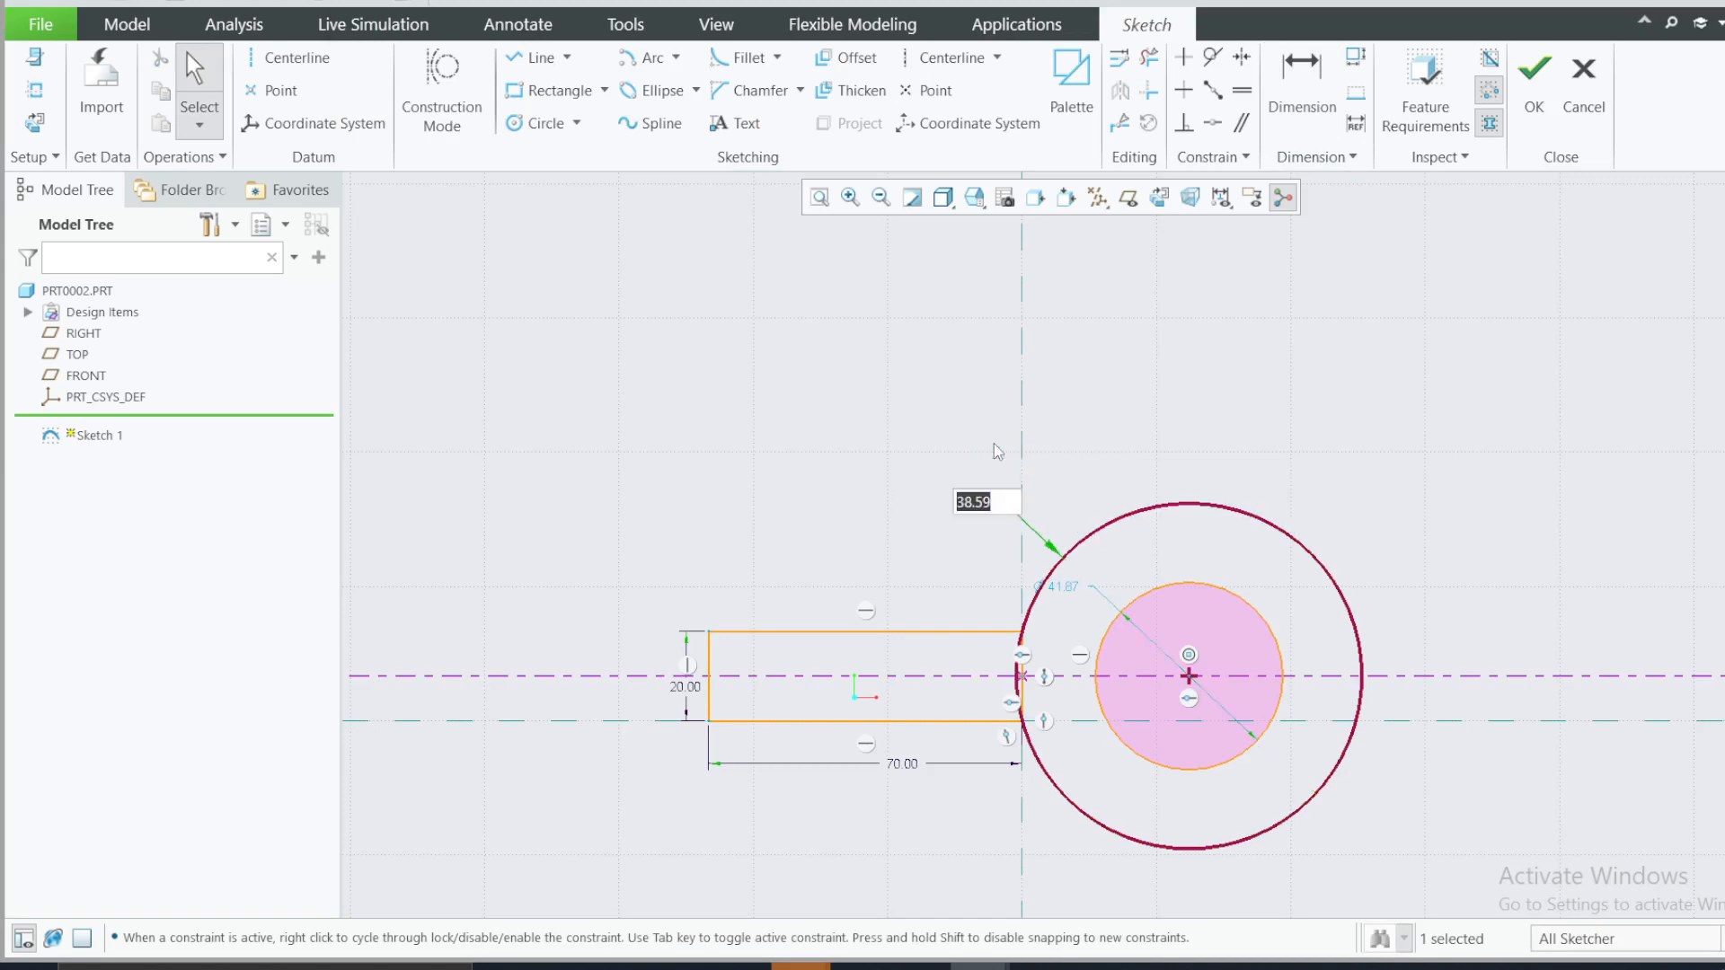
text(24)
key(Return)
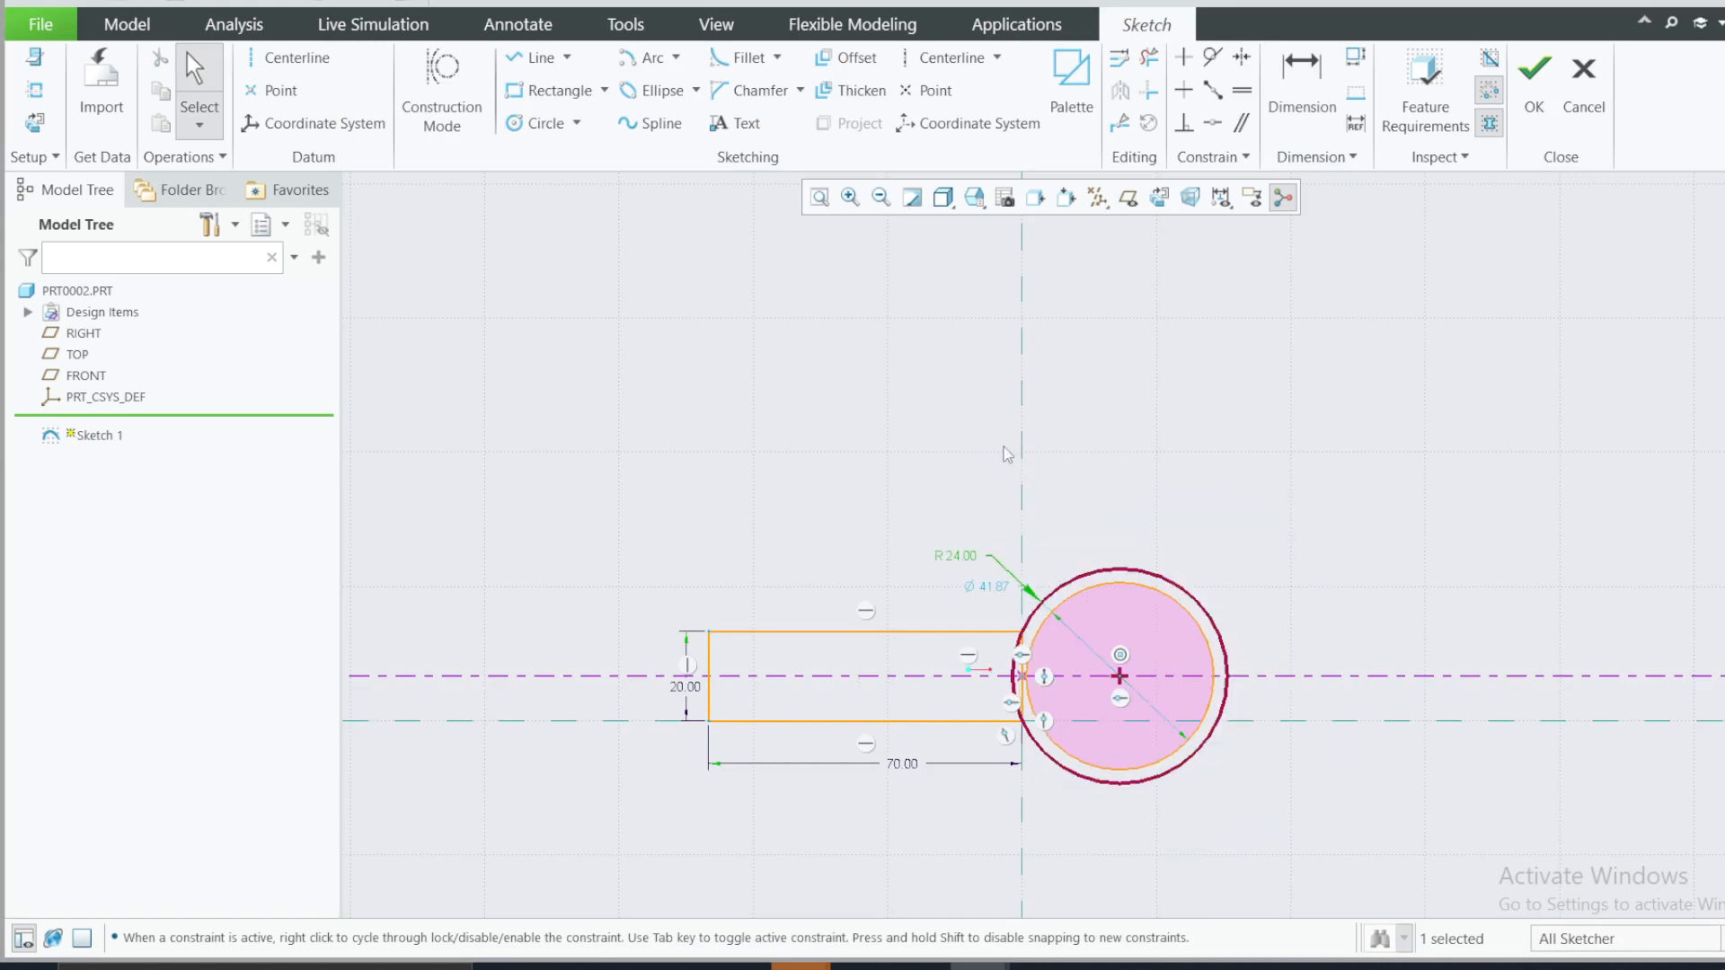
- Convert the inner circle's diameter dimension to a radius and set it to 18
click(999, 593)
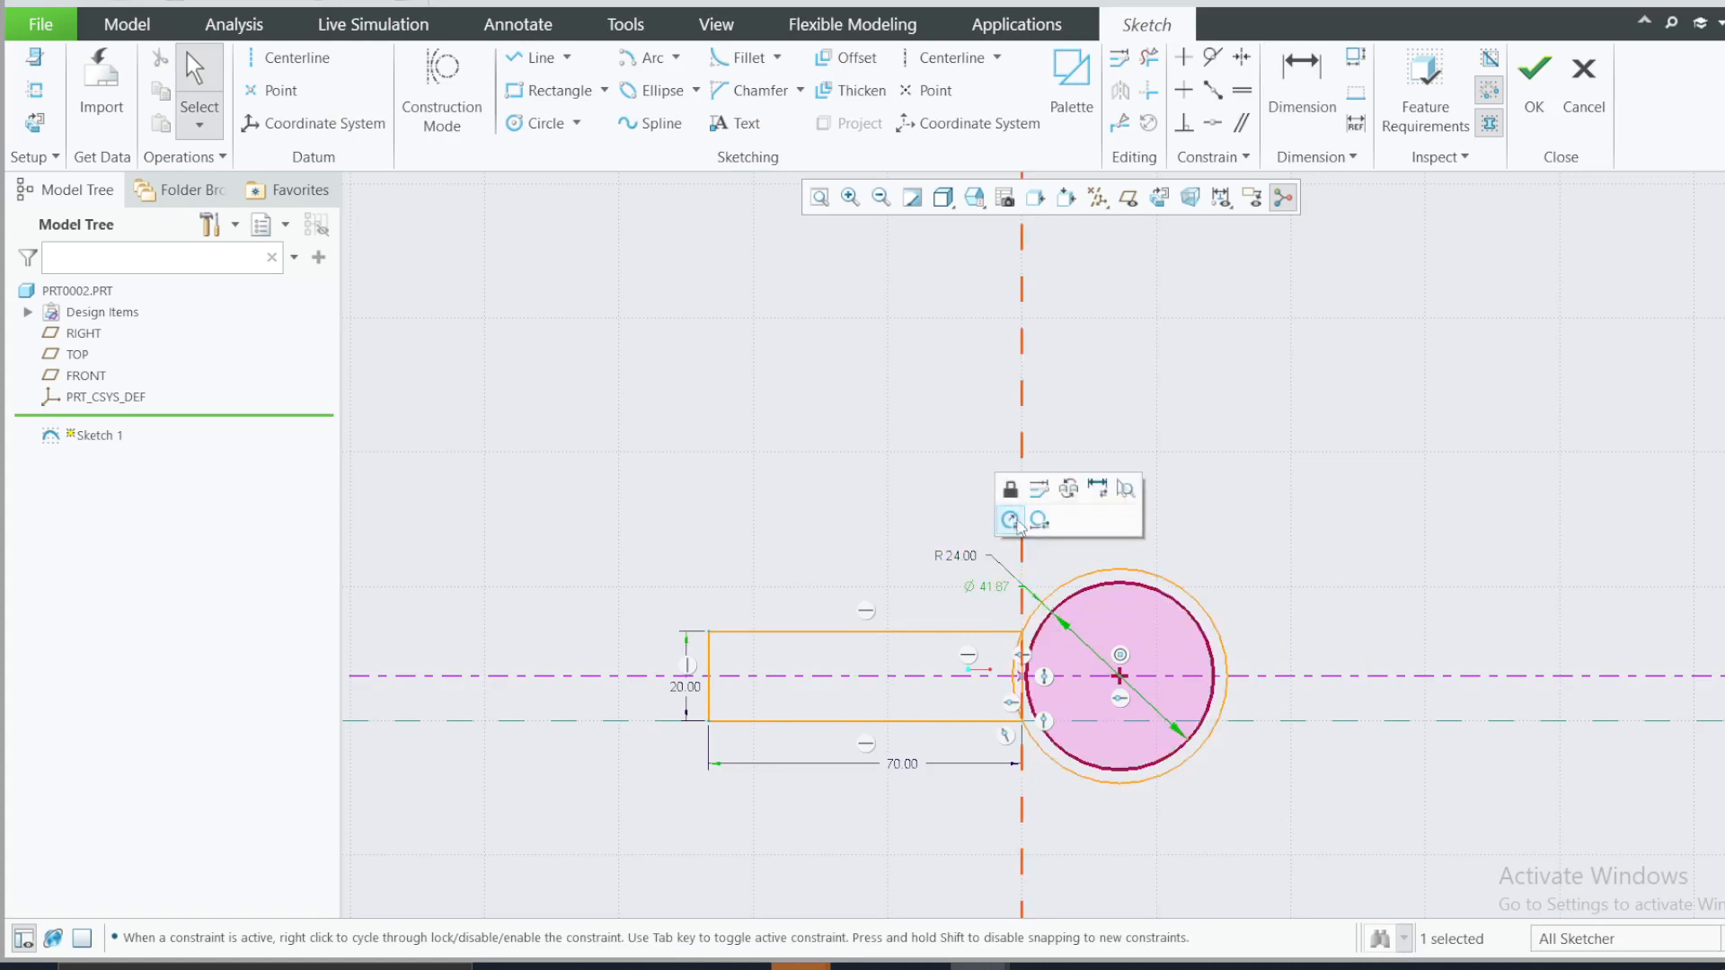
click(1011, 520)
text(18)
key(Return)
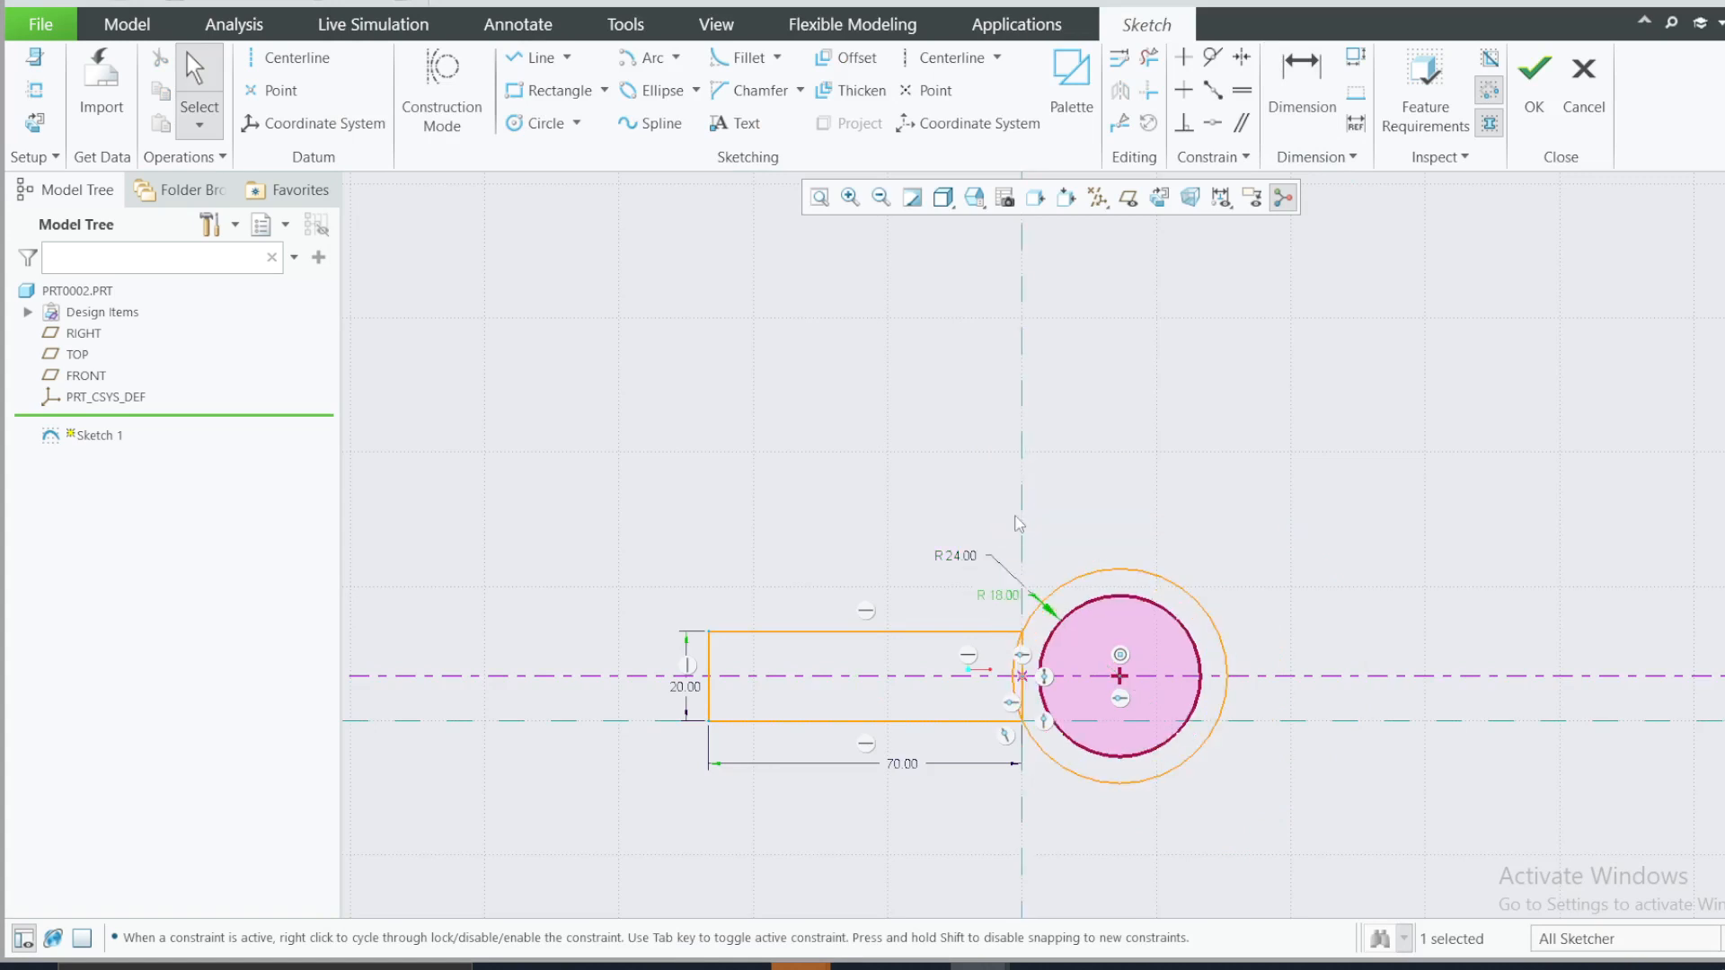
click(1264, 553)
scroll(1375, 648, down, 2)
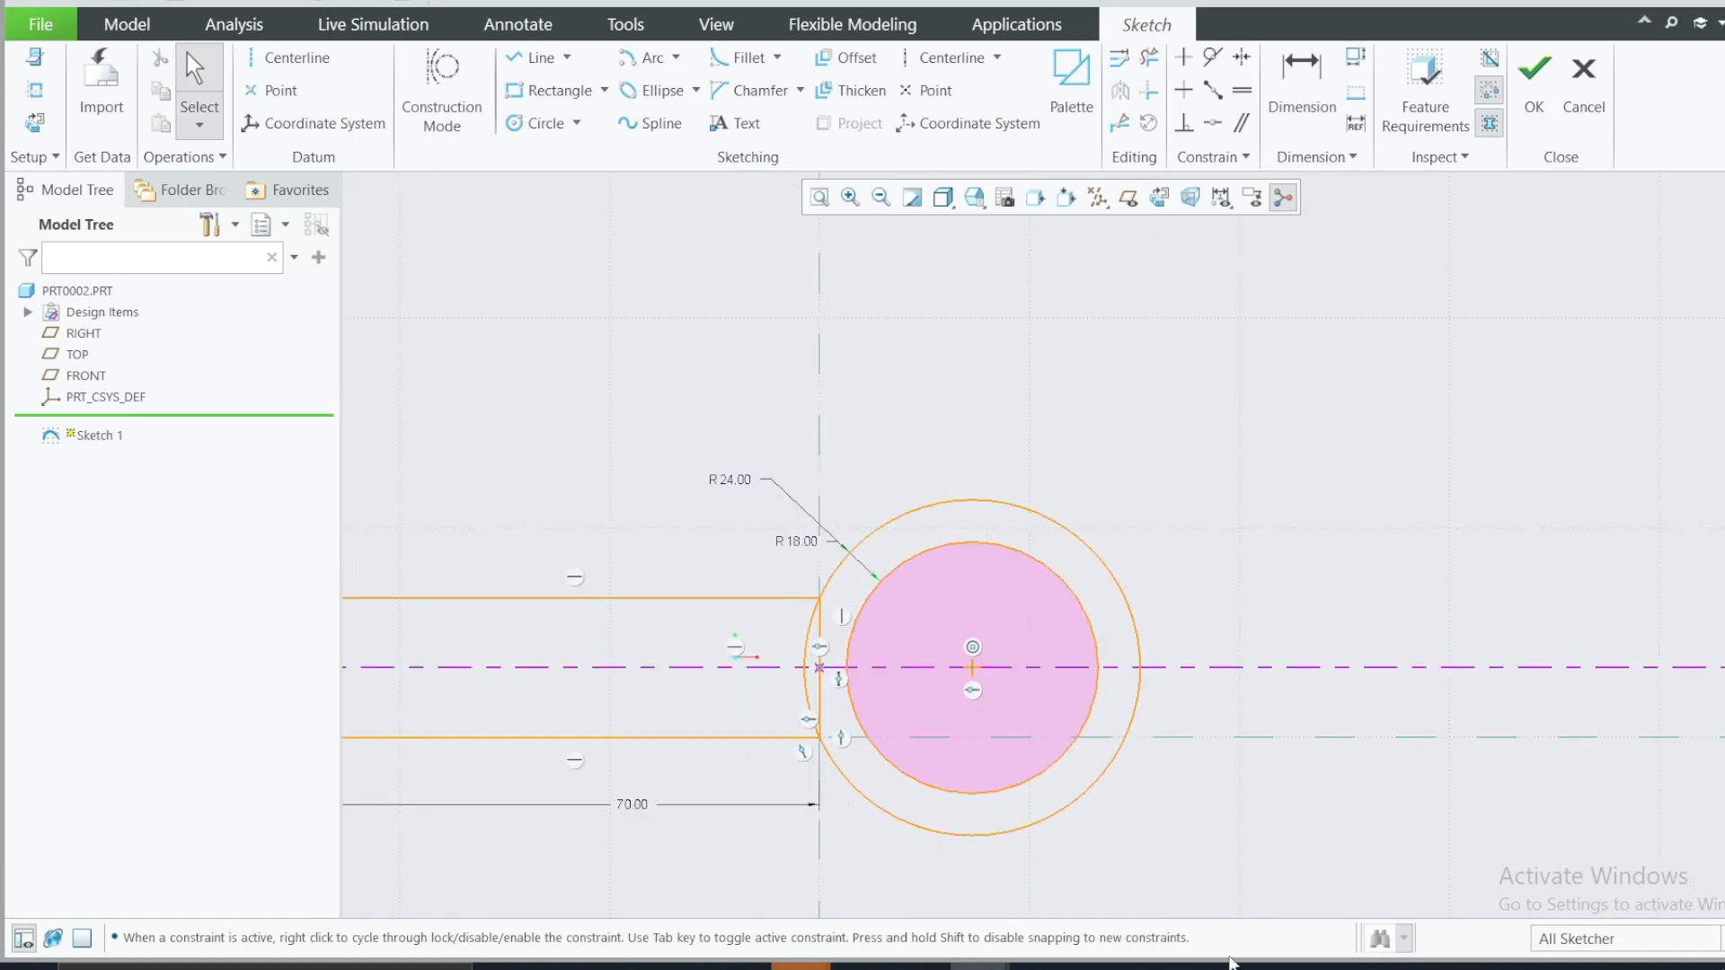
- Check the reference drawing and sketch a corner rectangle about 74 by 32, starting where the centerline meets the inner circle's right side
click(1274, 965)
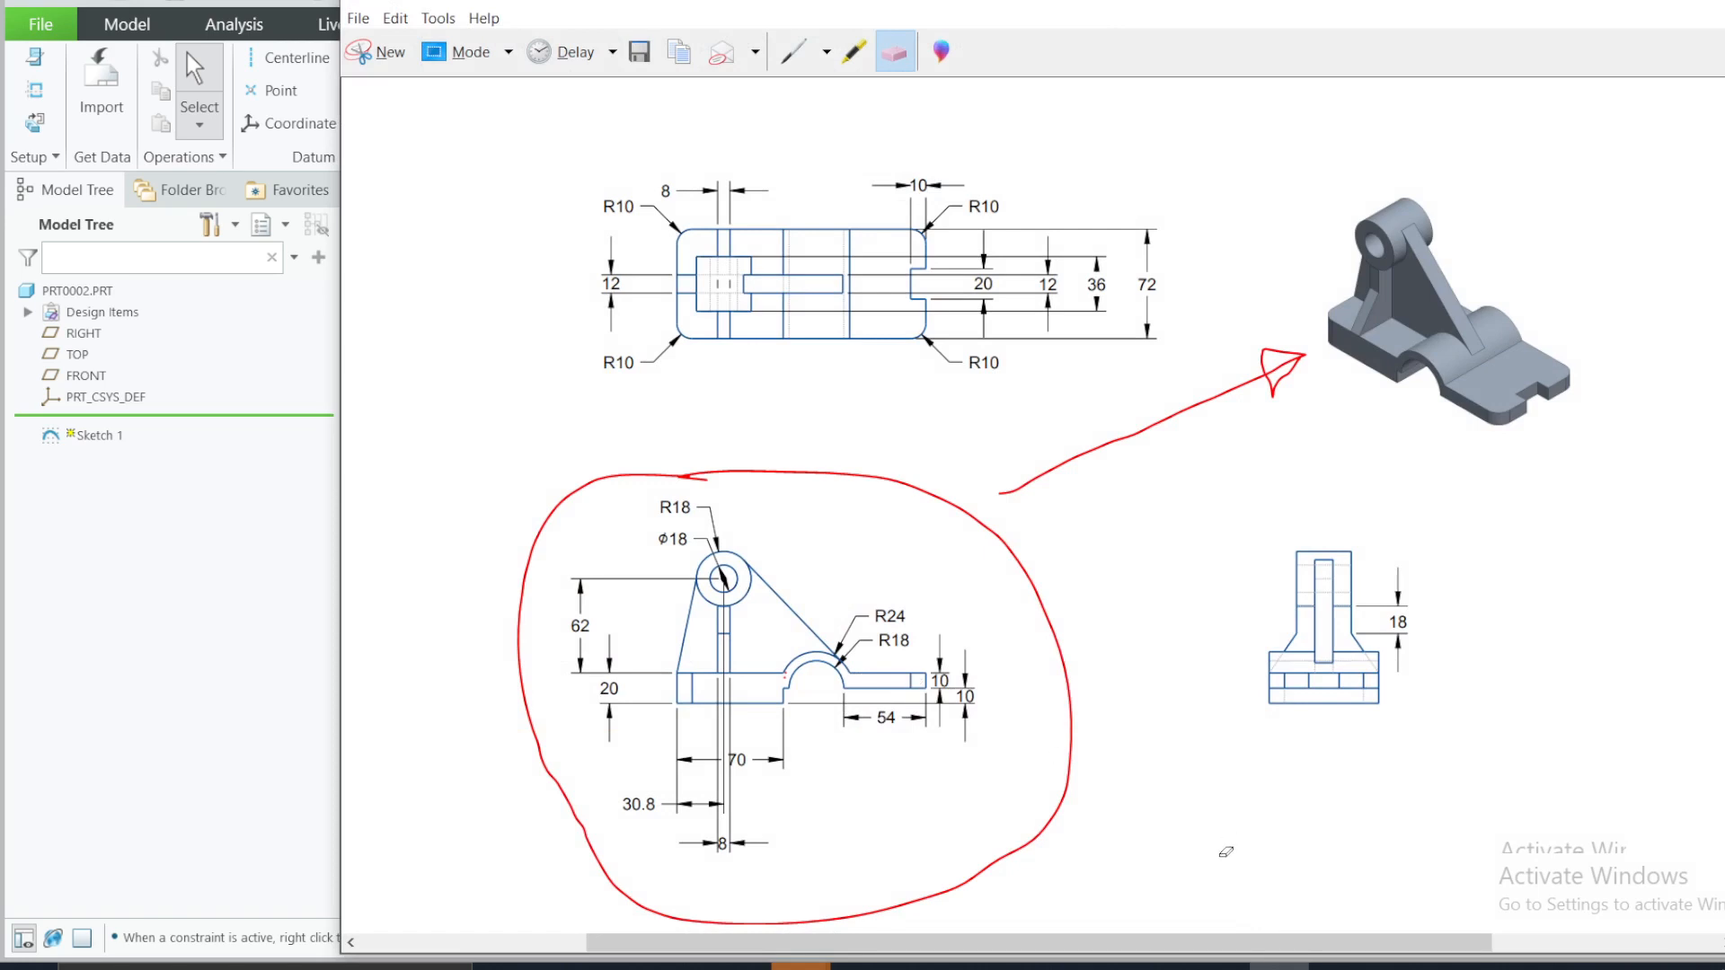
click(1278, 965)
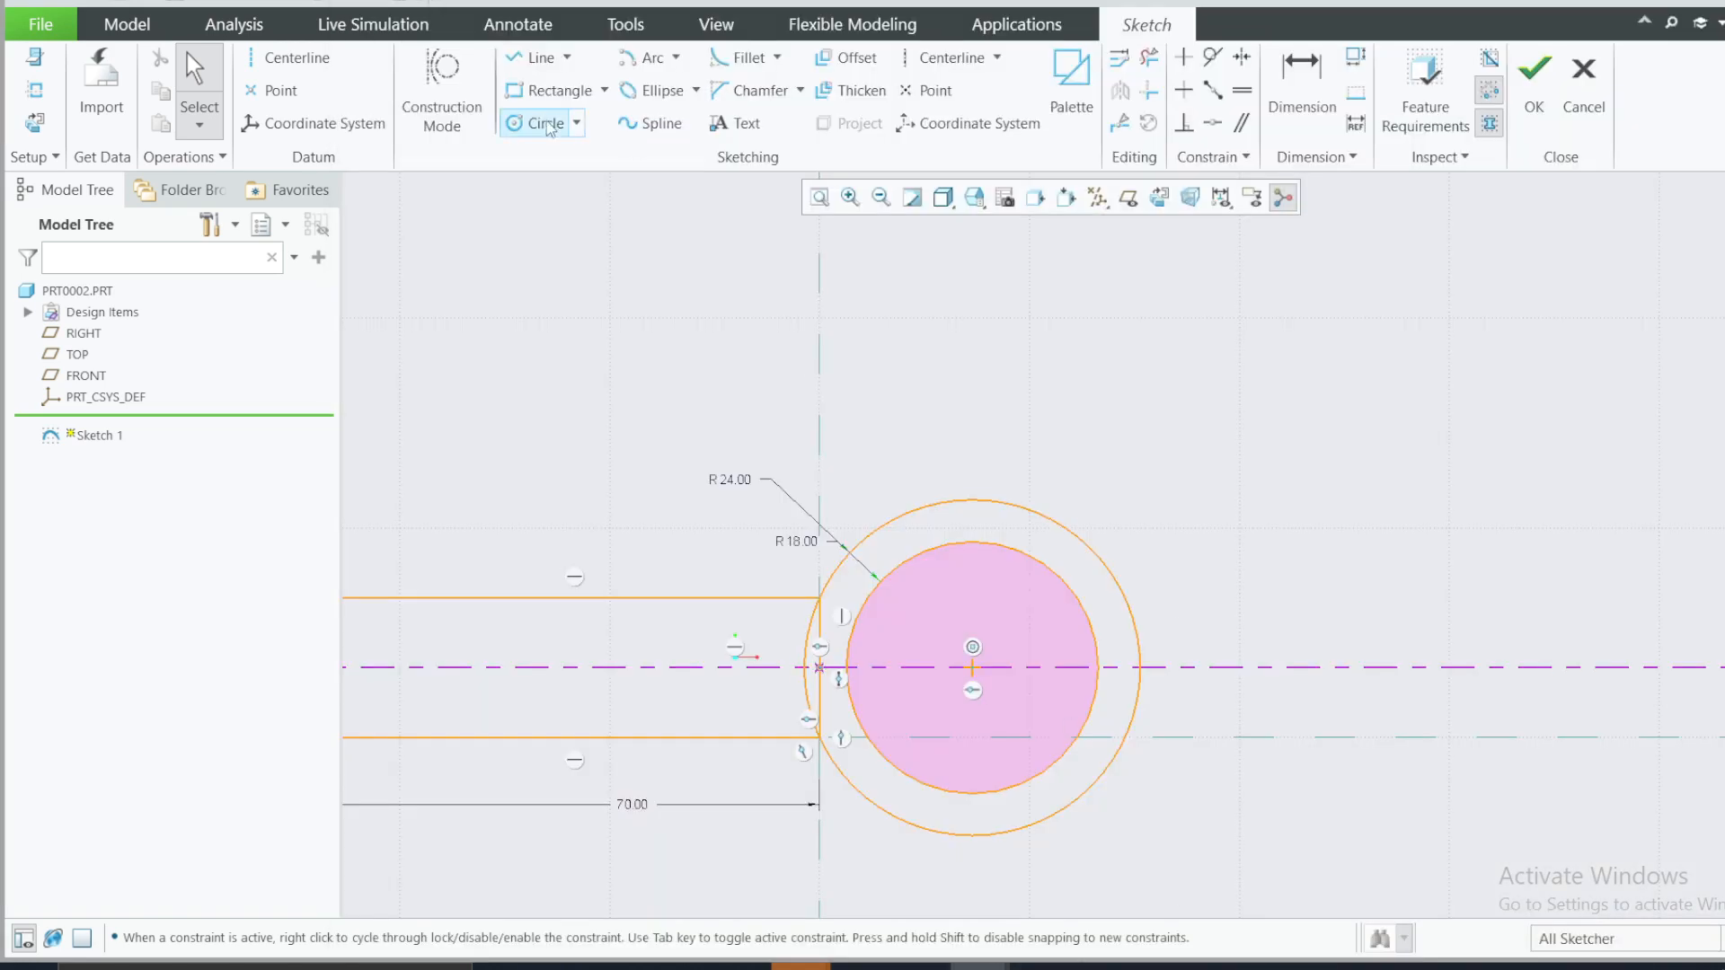
click(605, 90)
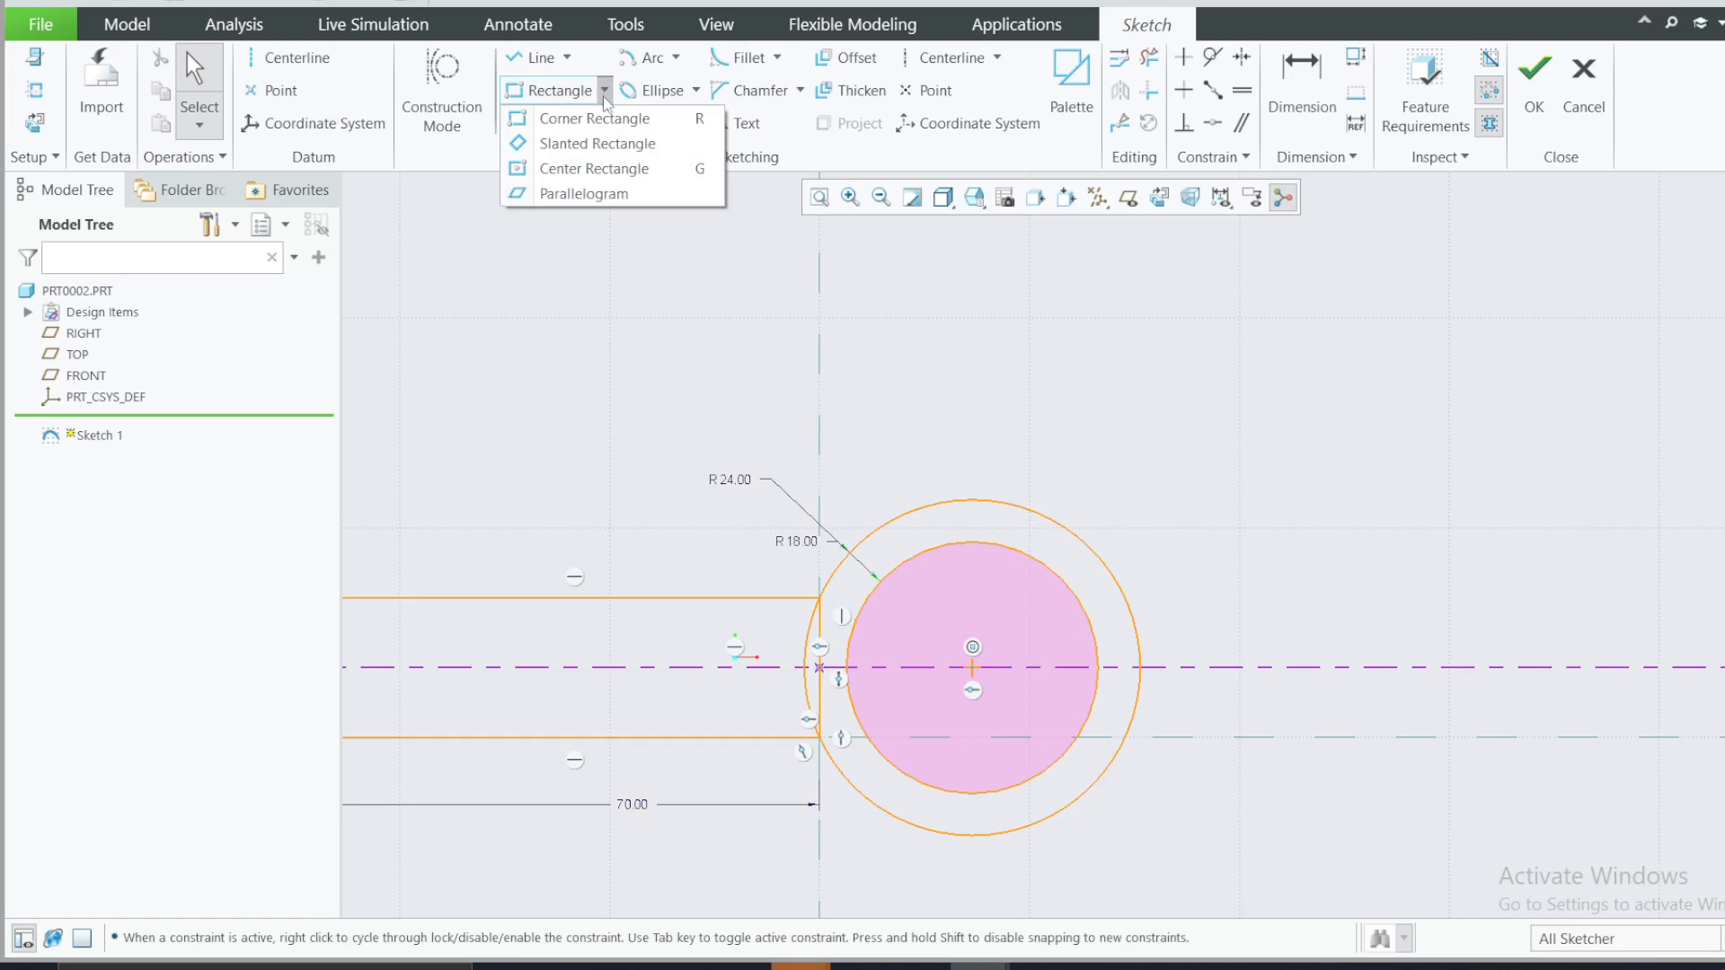
click(583, 119)
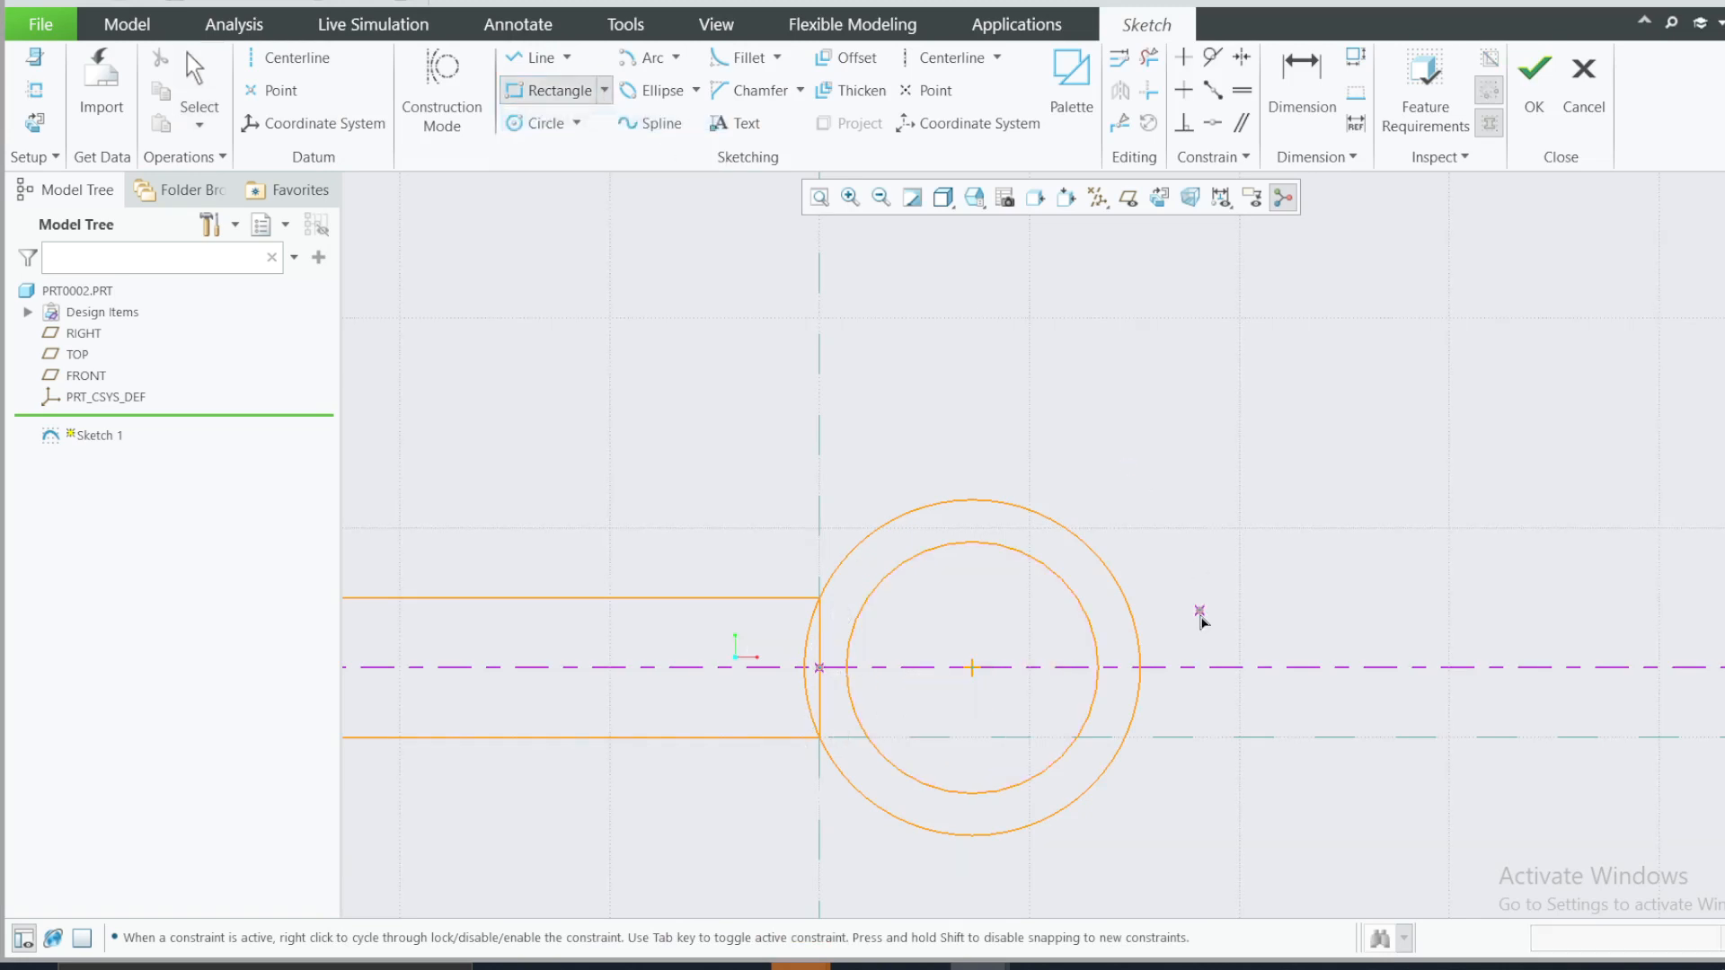
click(1140, 667)
middle_click(1175, 618)
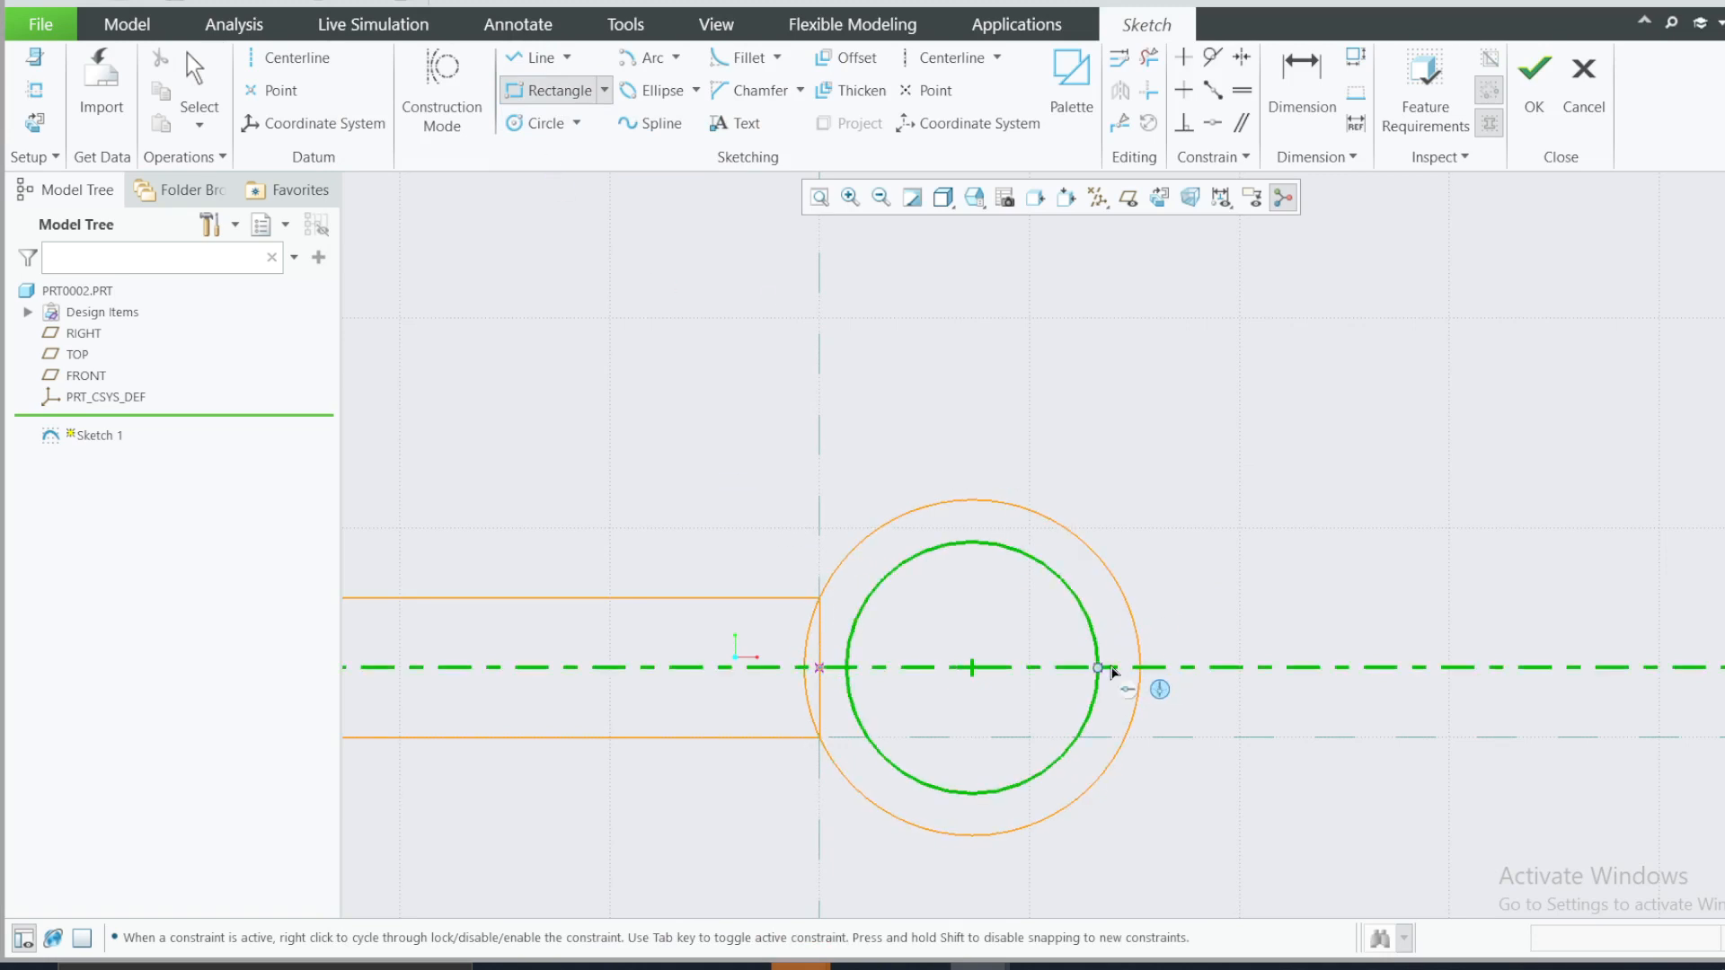
click(1100, 672)
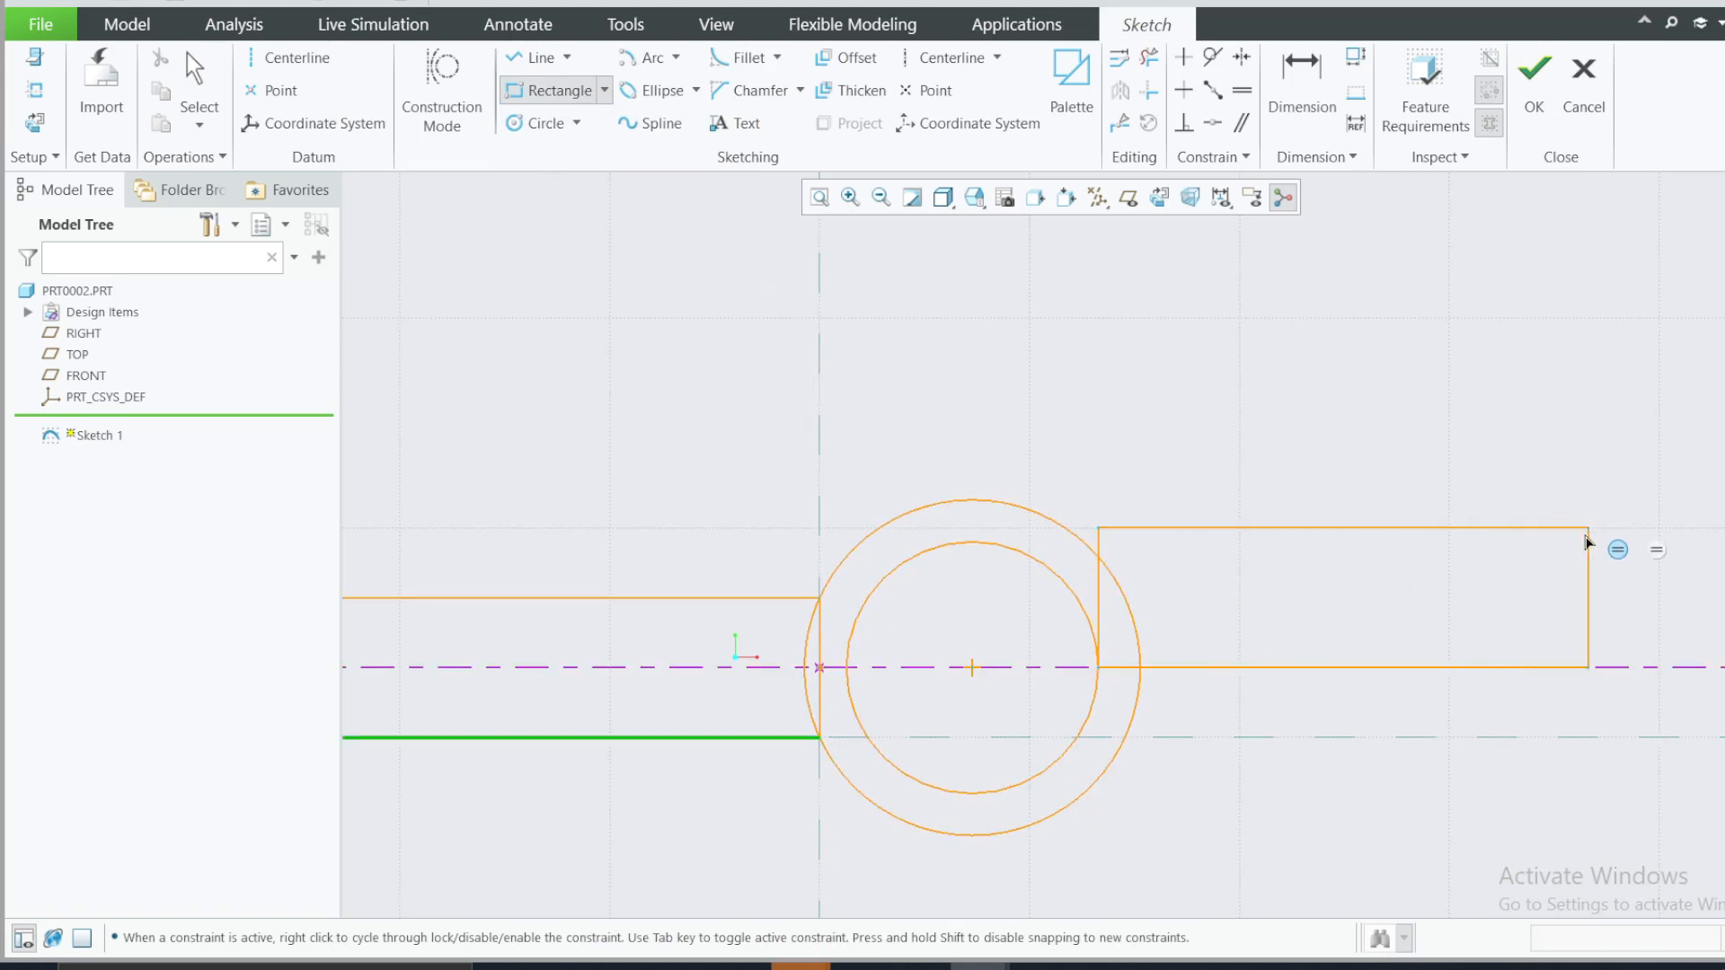
click(1615, 440)
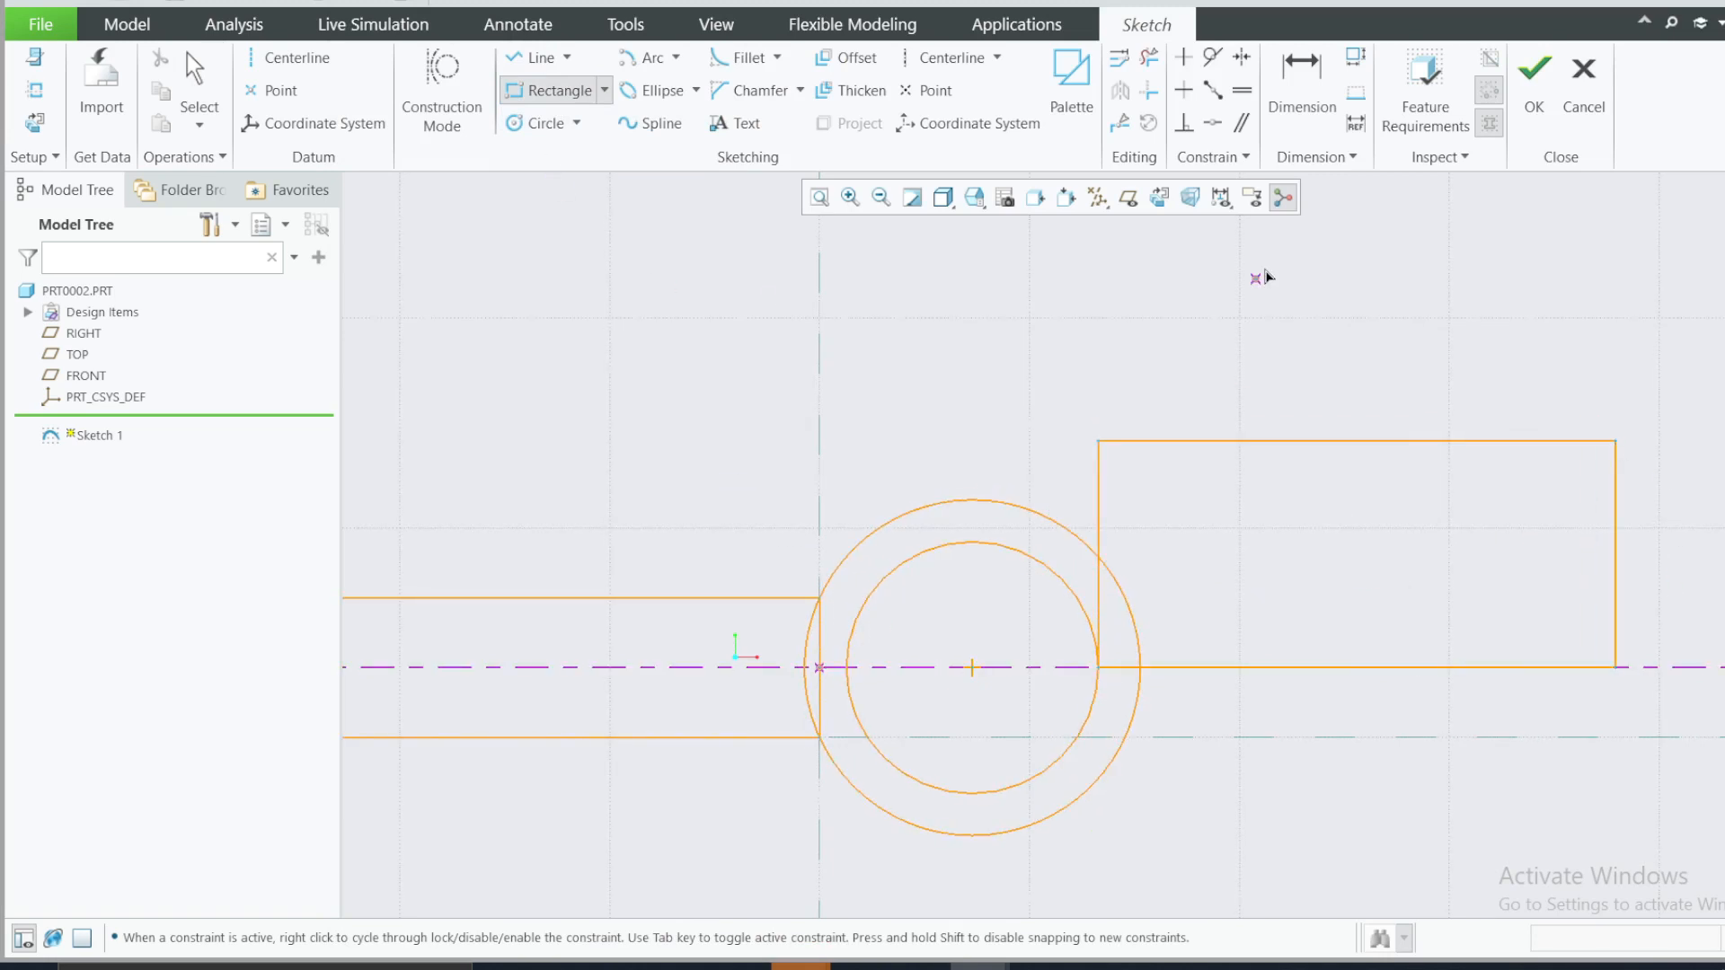
- Set the new rectangle's length to 54 and its height to 10
click(1300, 82)
double_click(1294, 611)
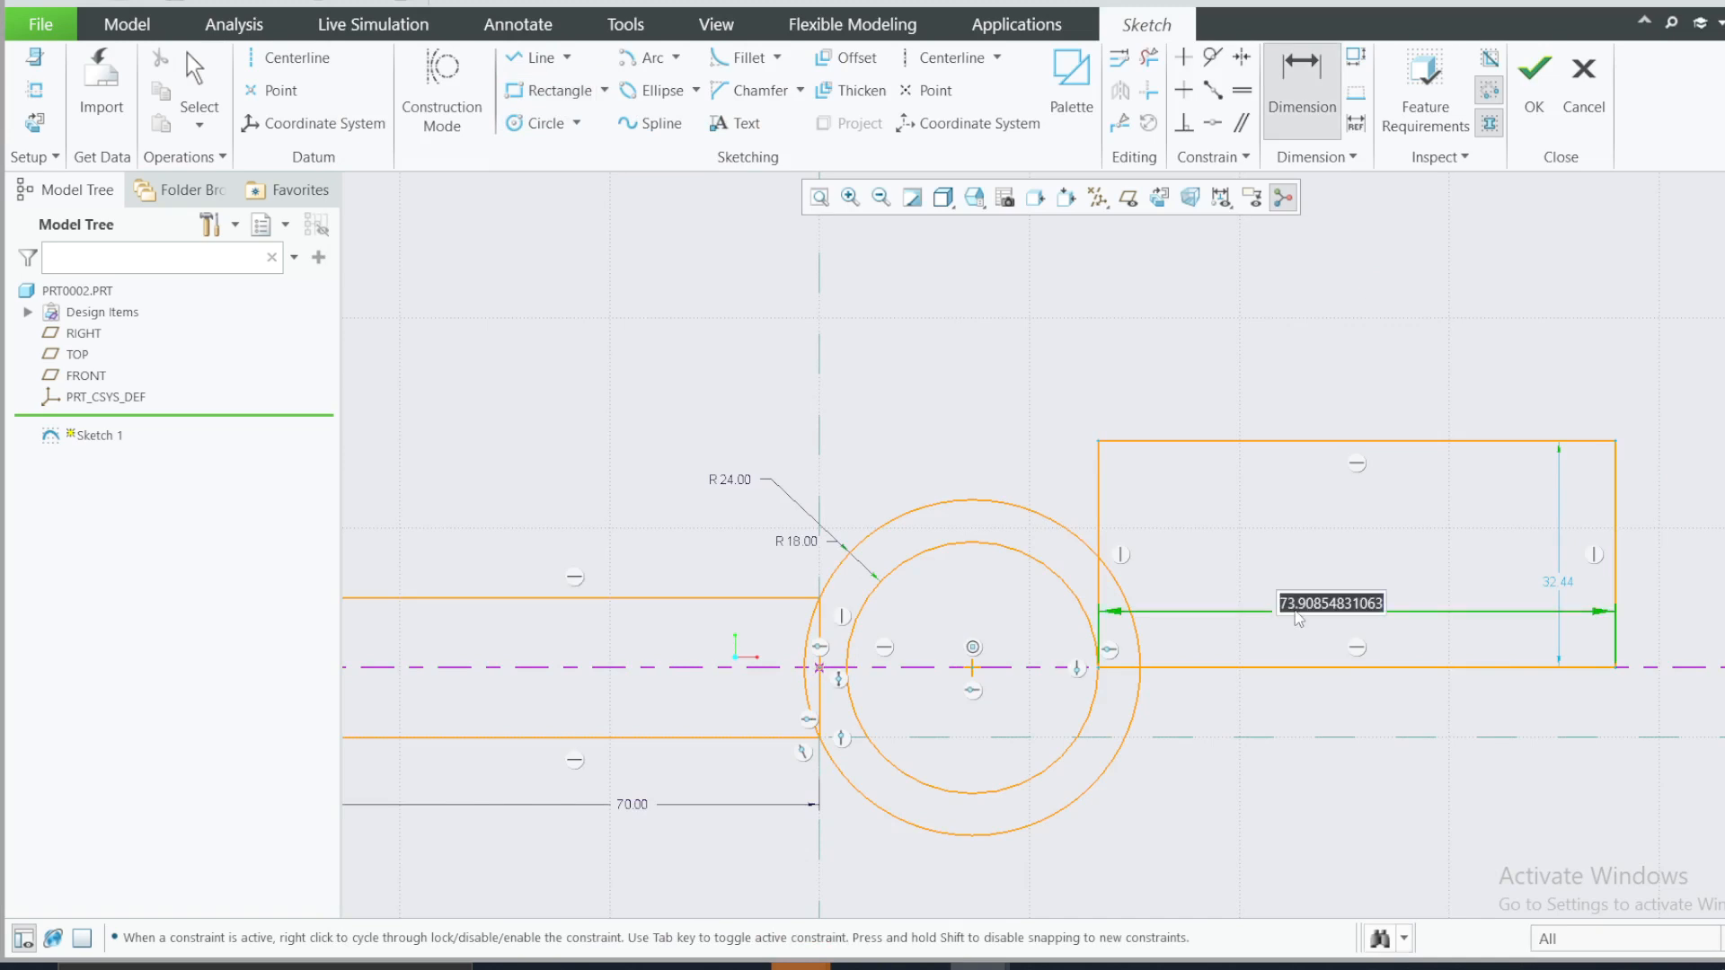
text(54)
key(Return)
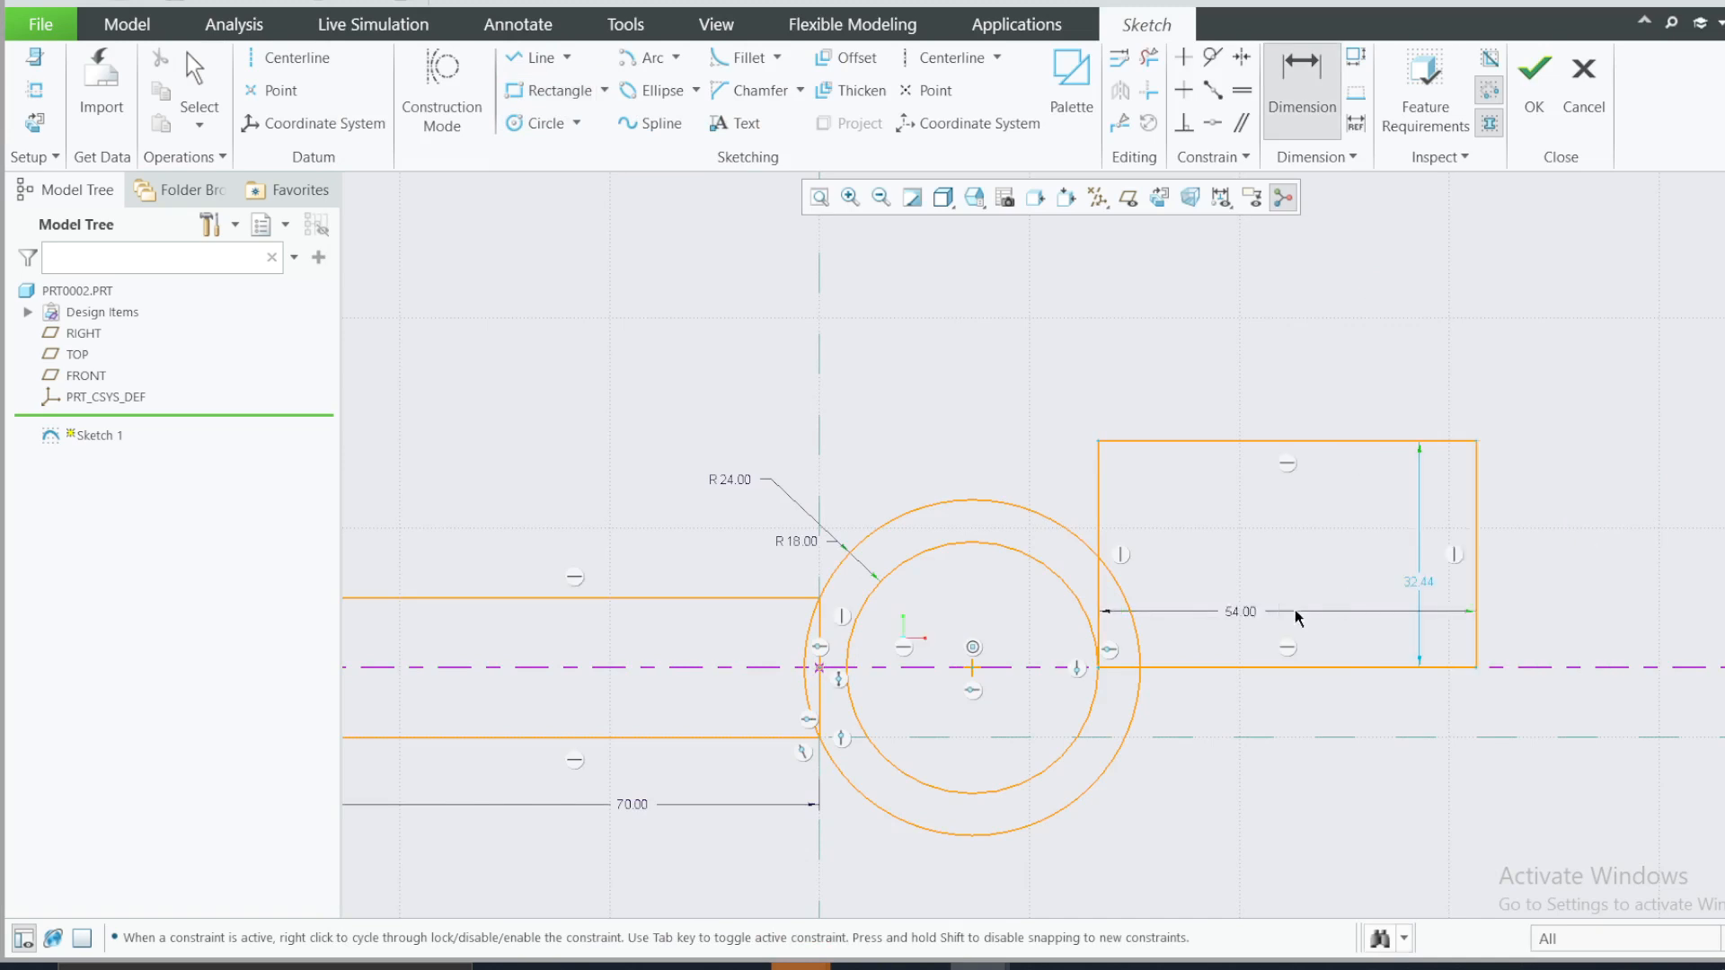
double_click(1417, 584)
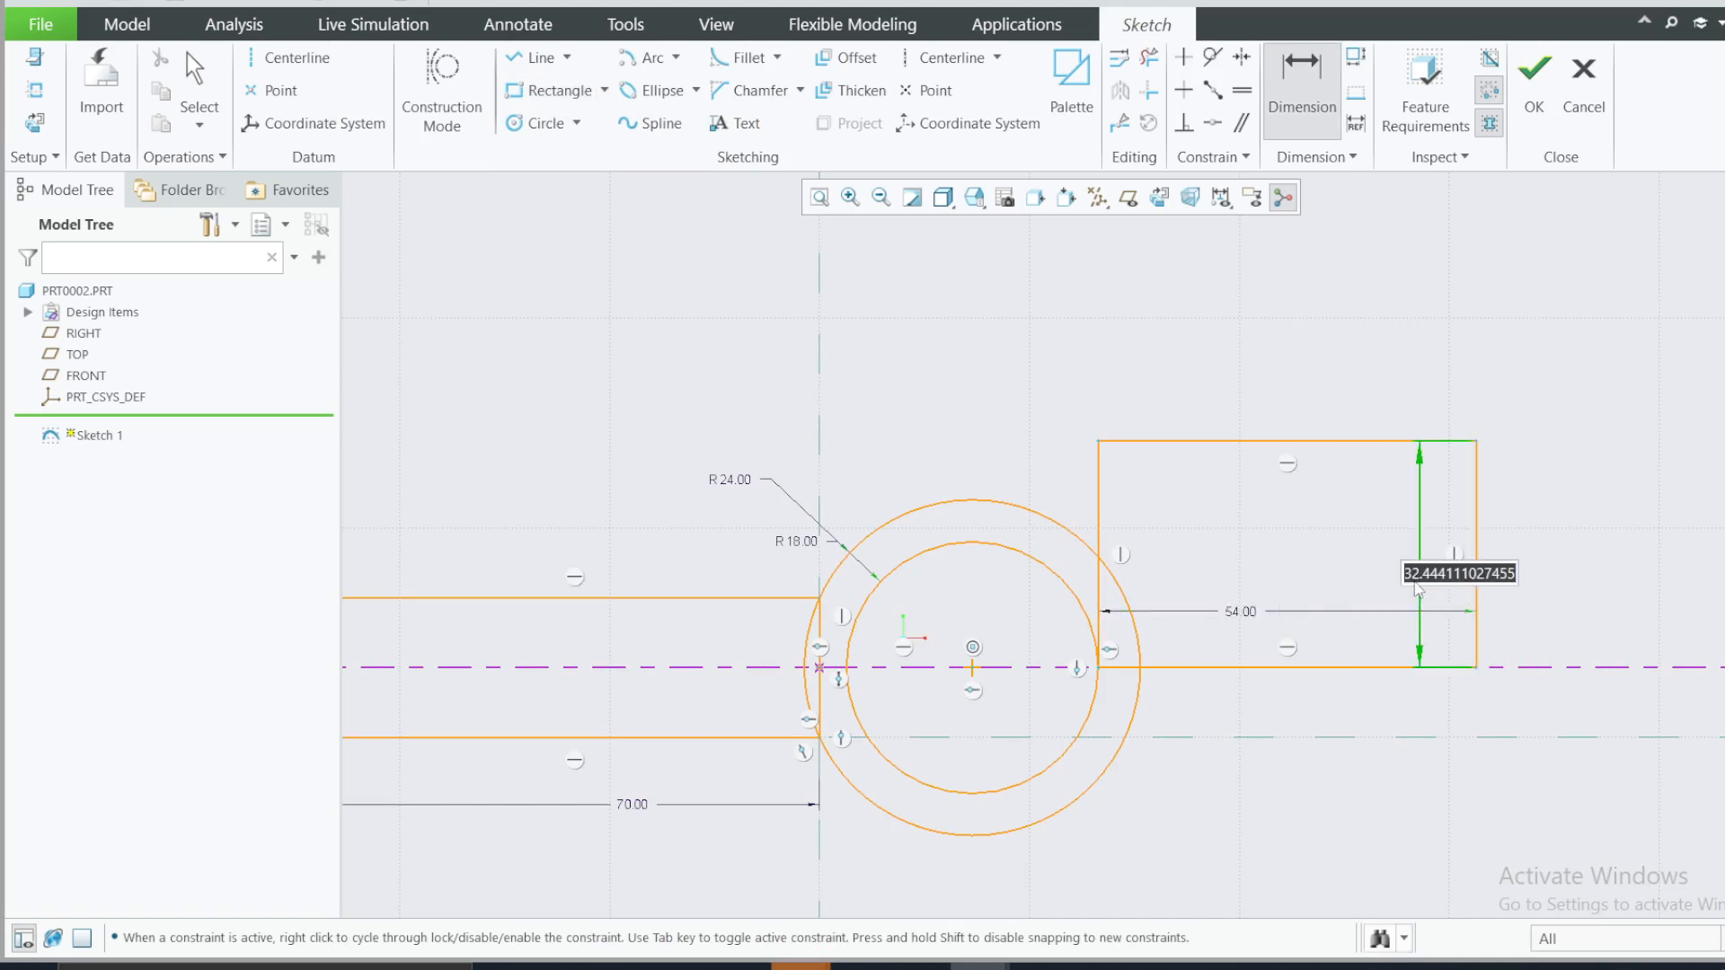
text(10)
key(Return)
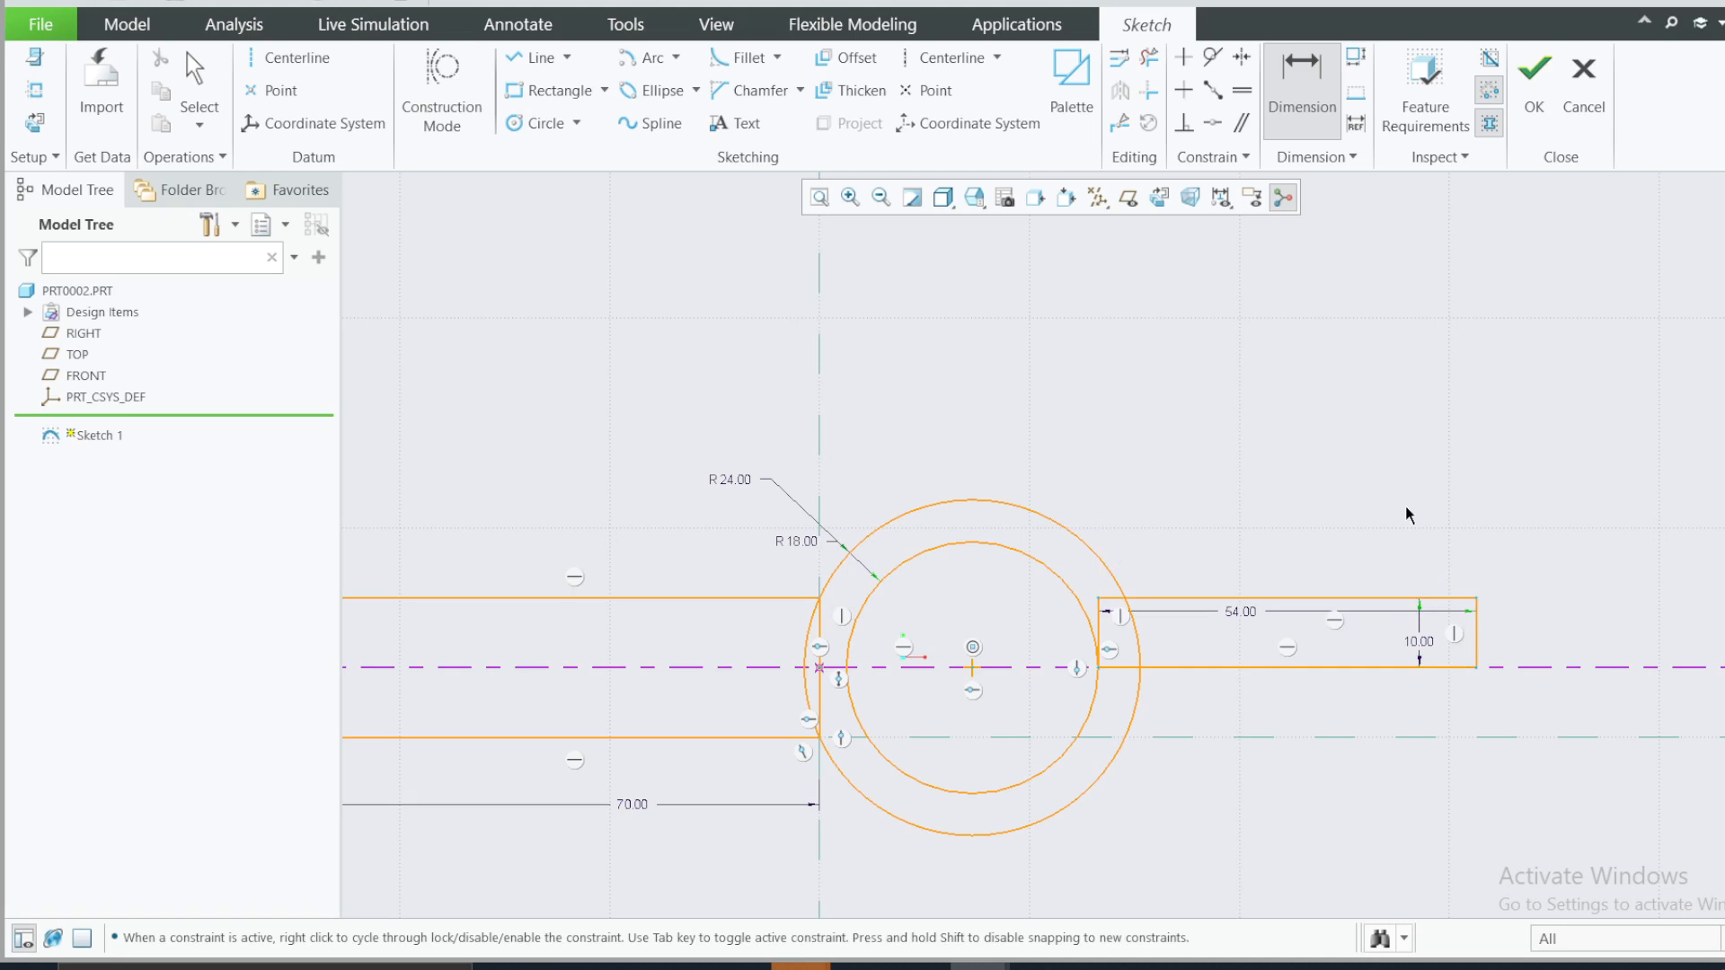
- Trim the outer circle's portion inside the left rectangle and the upper half of that rectangle's right edge
scroll(1348, 528, down, 1)
scroll(939, 645, up, 1)
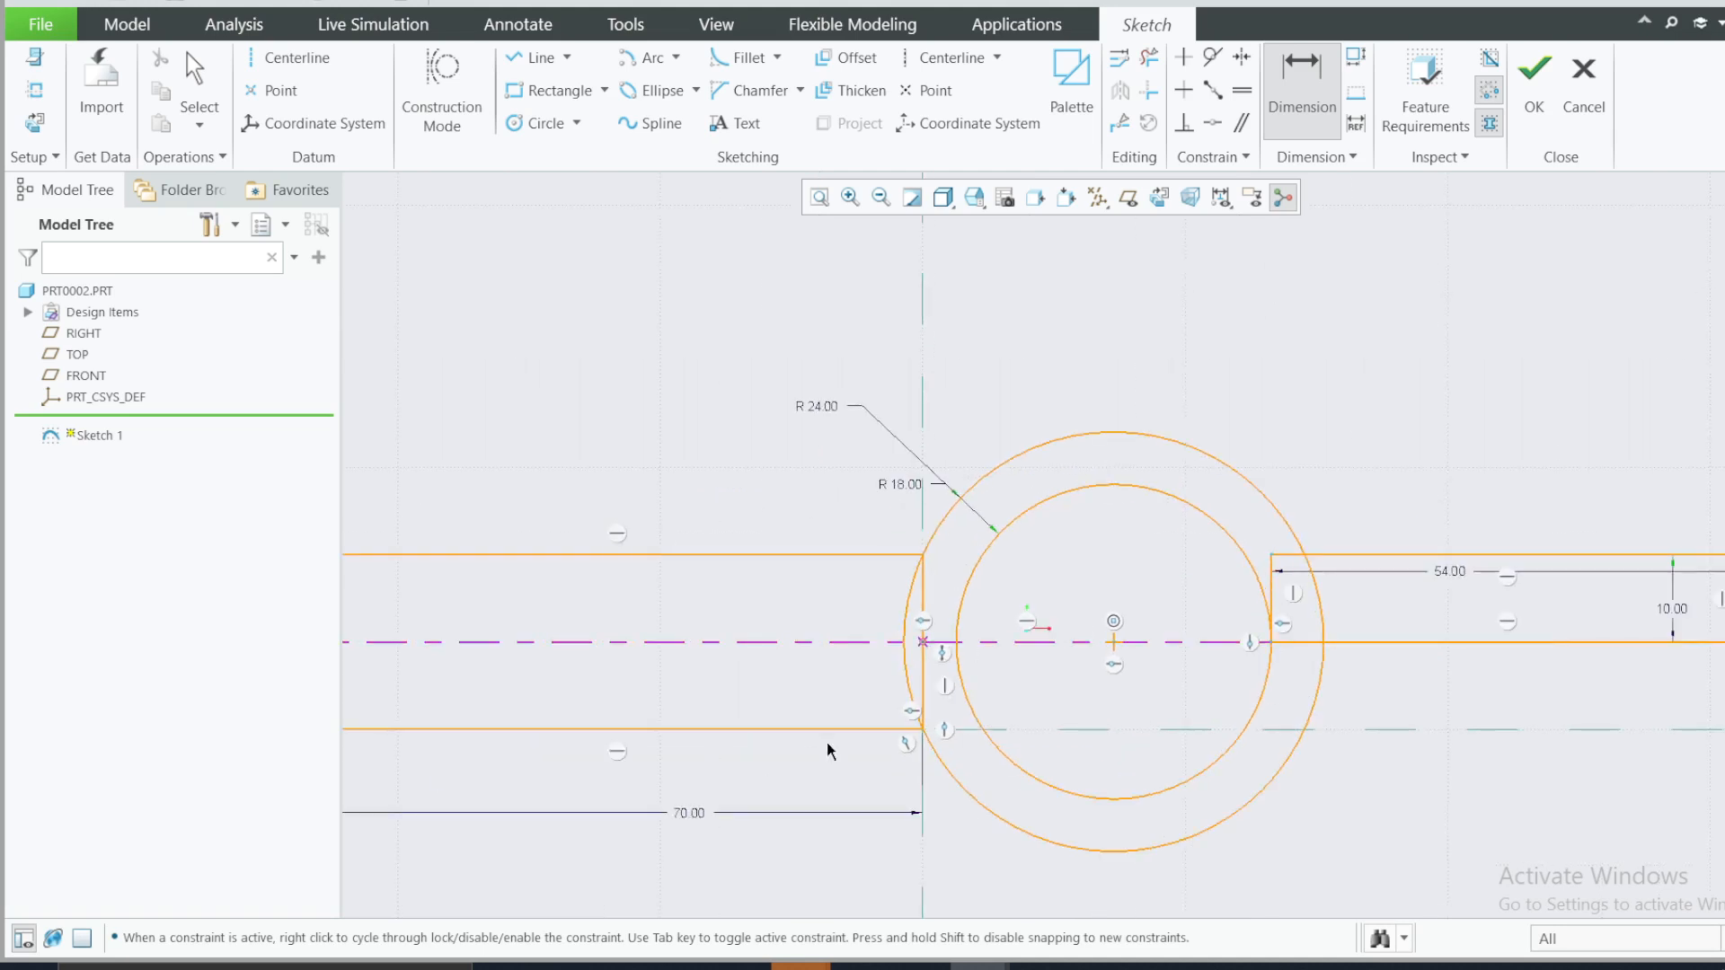
scroll(1046, 486, down, 1)
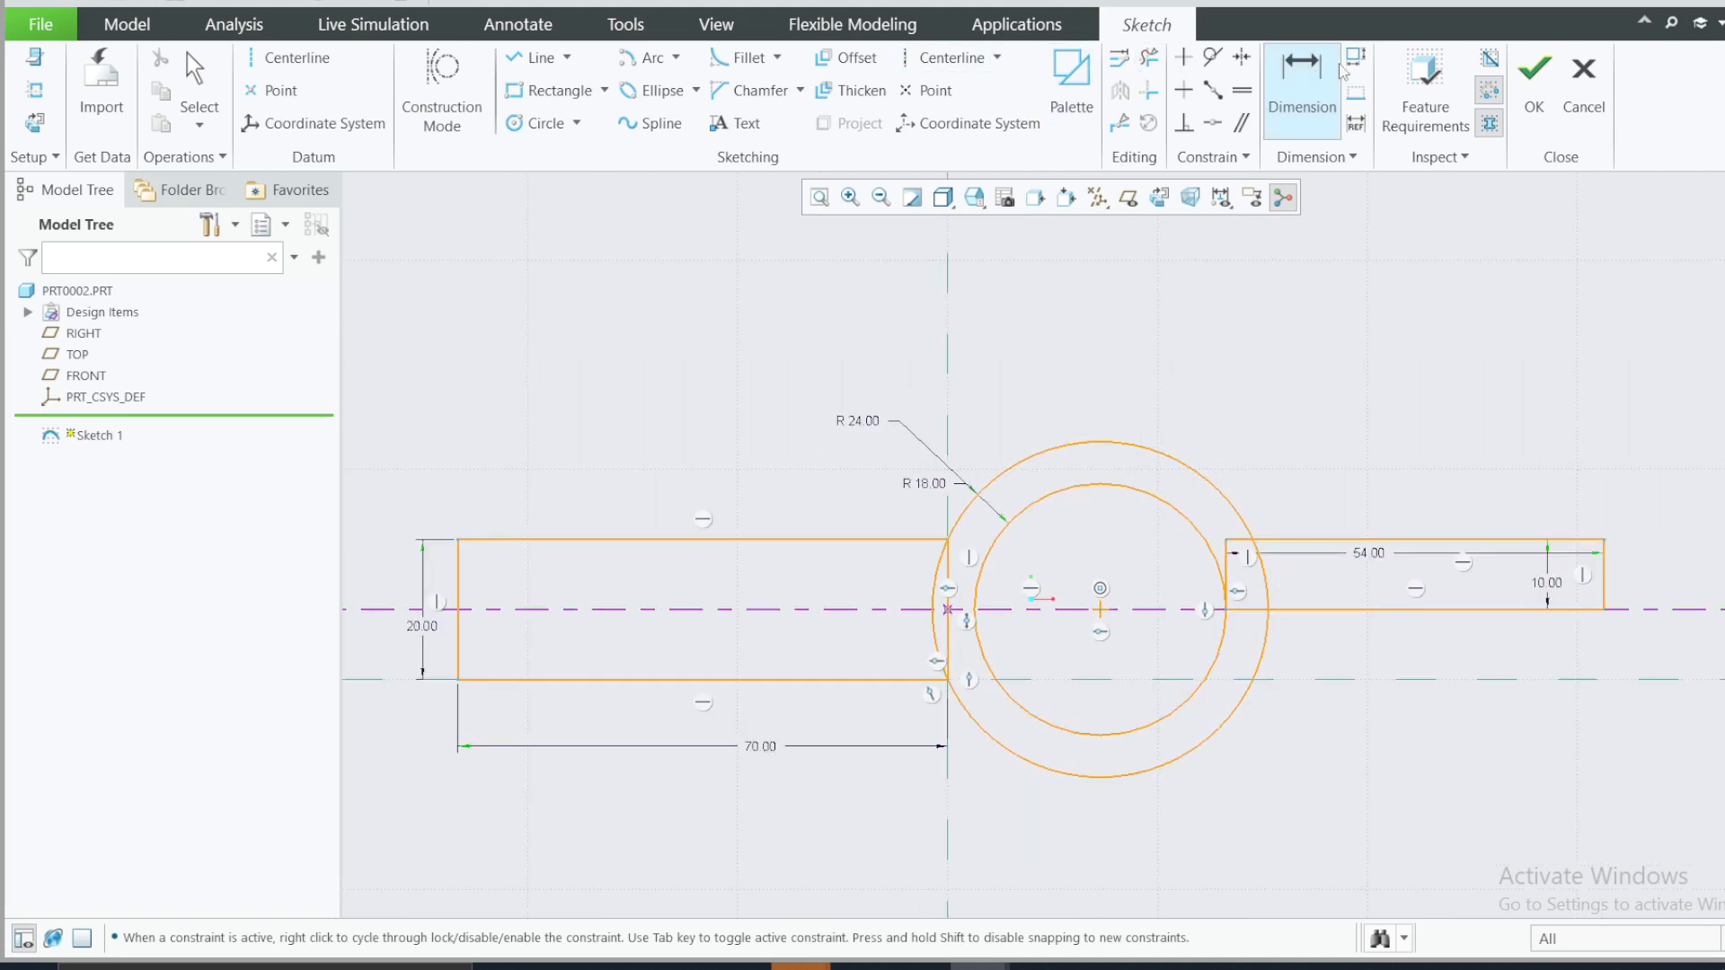
click(1152, 58)
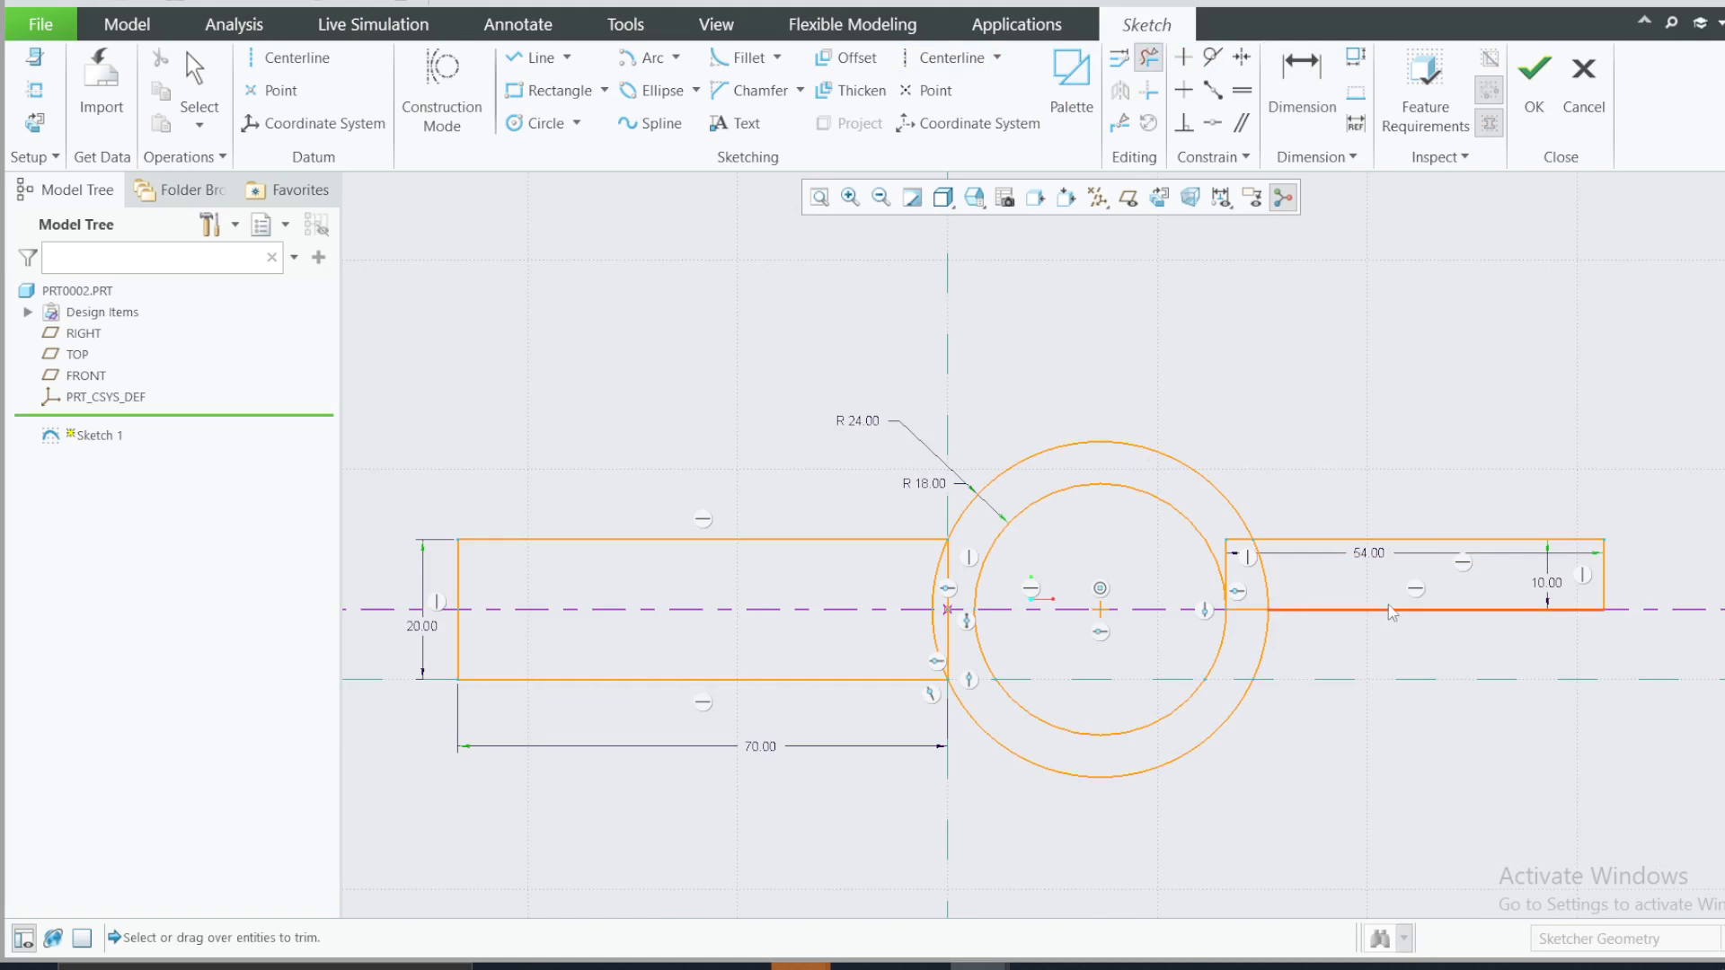
scroll(1390, 612, up, 1)
scroll(903, 696, up, 2)
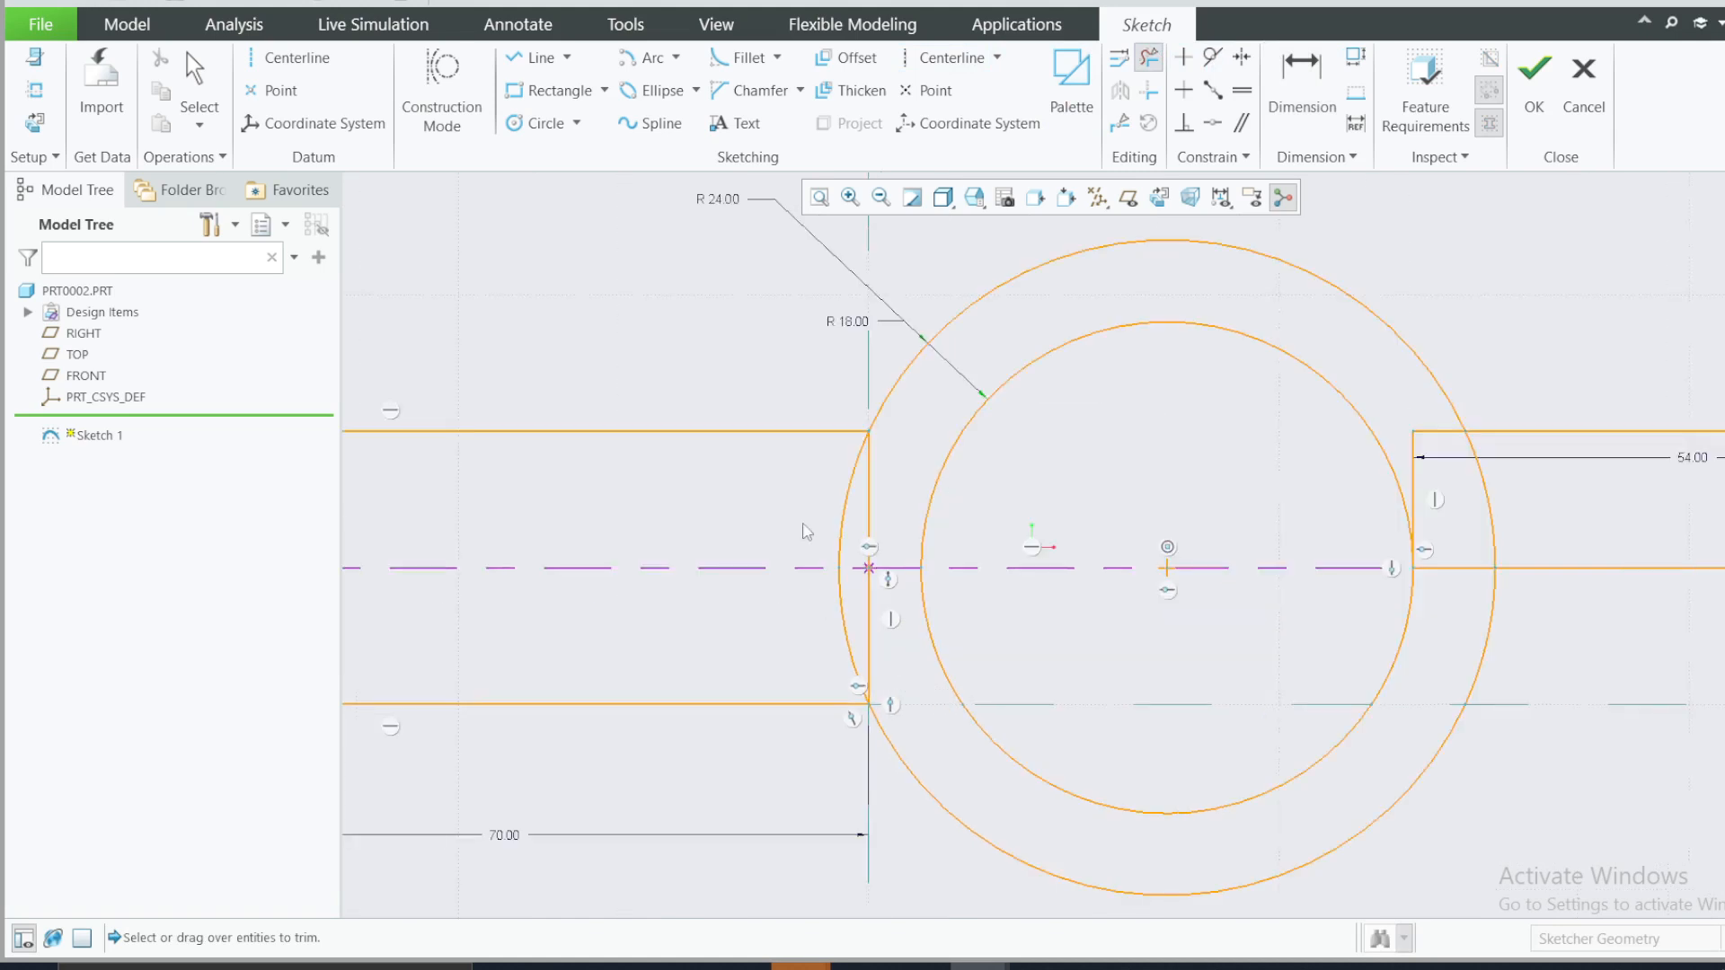
mouse_move(795, 486)
mouse_down()
mouse_move(860, 526)
mouse_move(881, 494)
mouse_move(811, 507)
mouse_up()
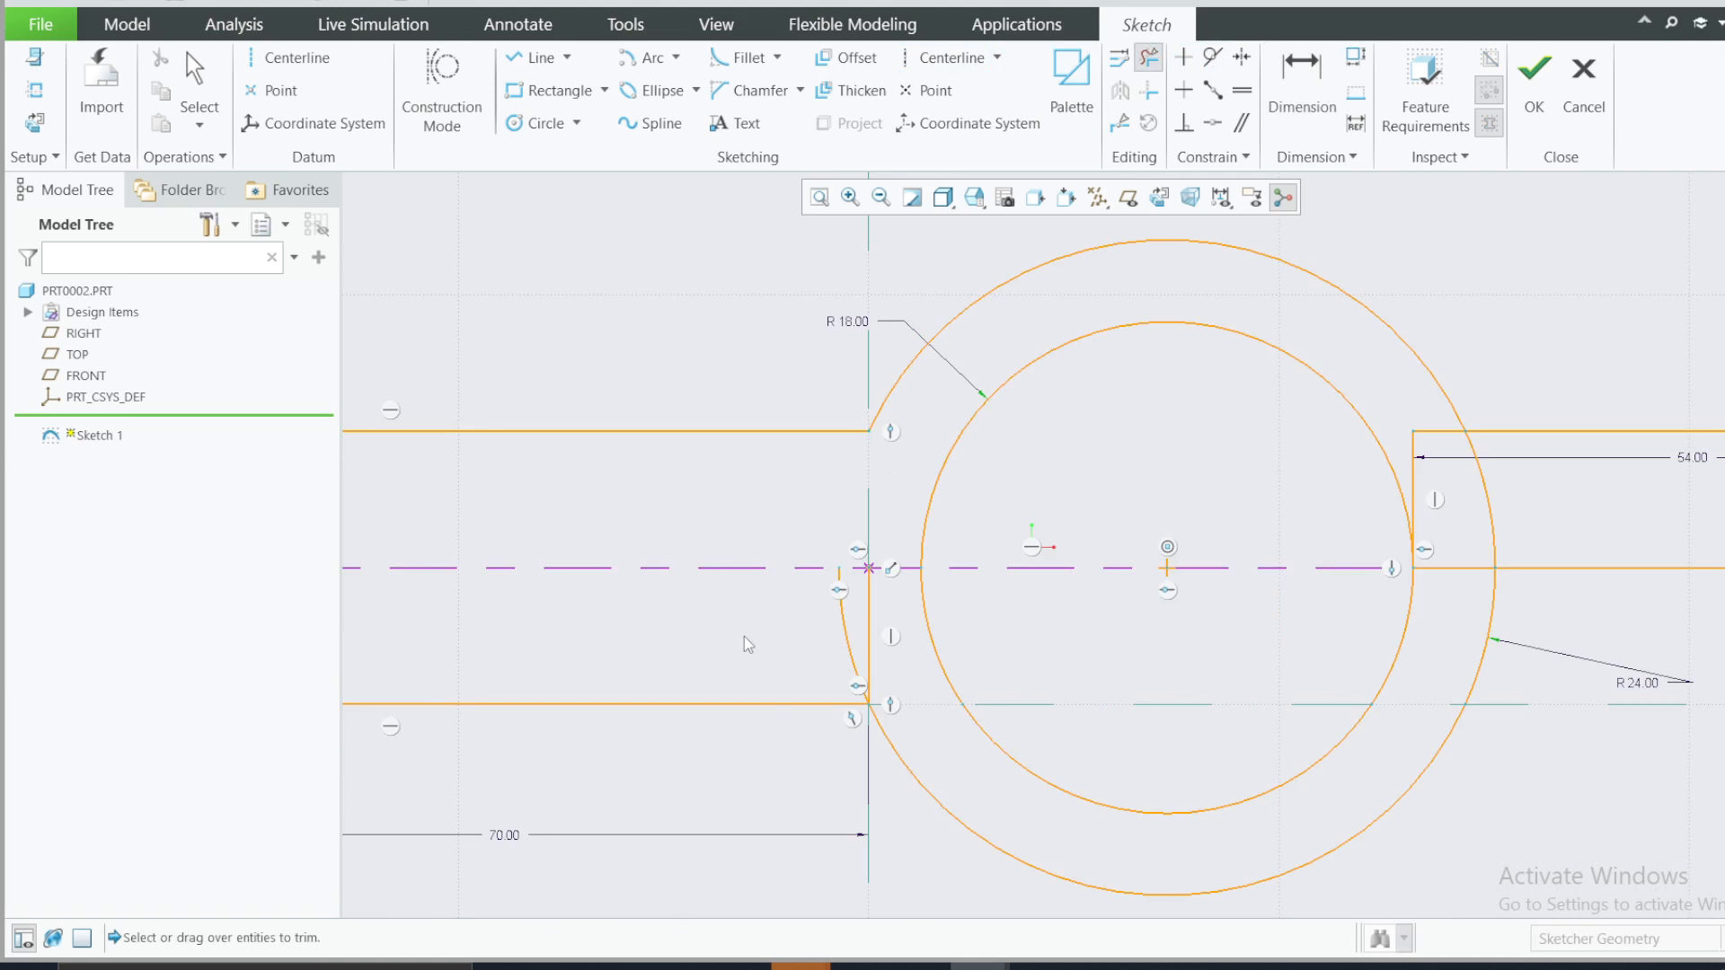
mouse_move(783, 682)
mouse_down()
mouse_move(856, 623)
mouse_move(784, 654)
mouse_up()
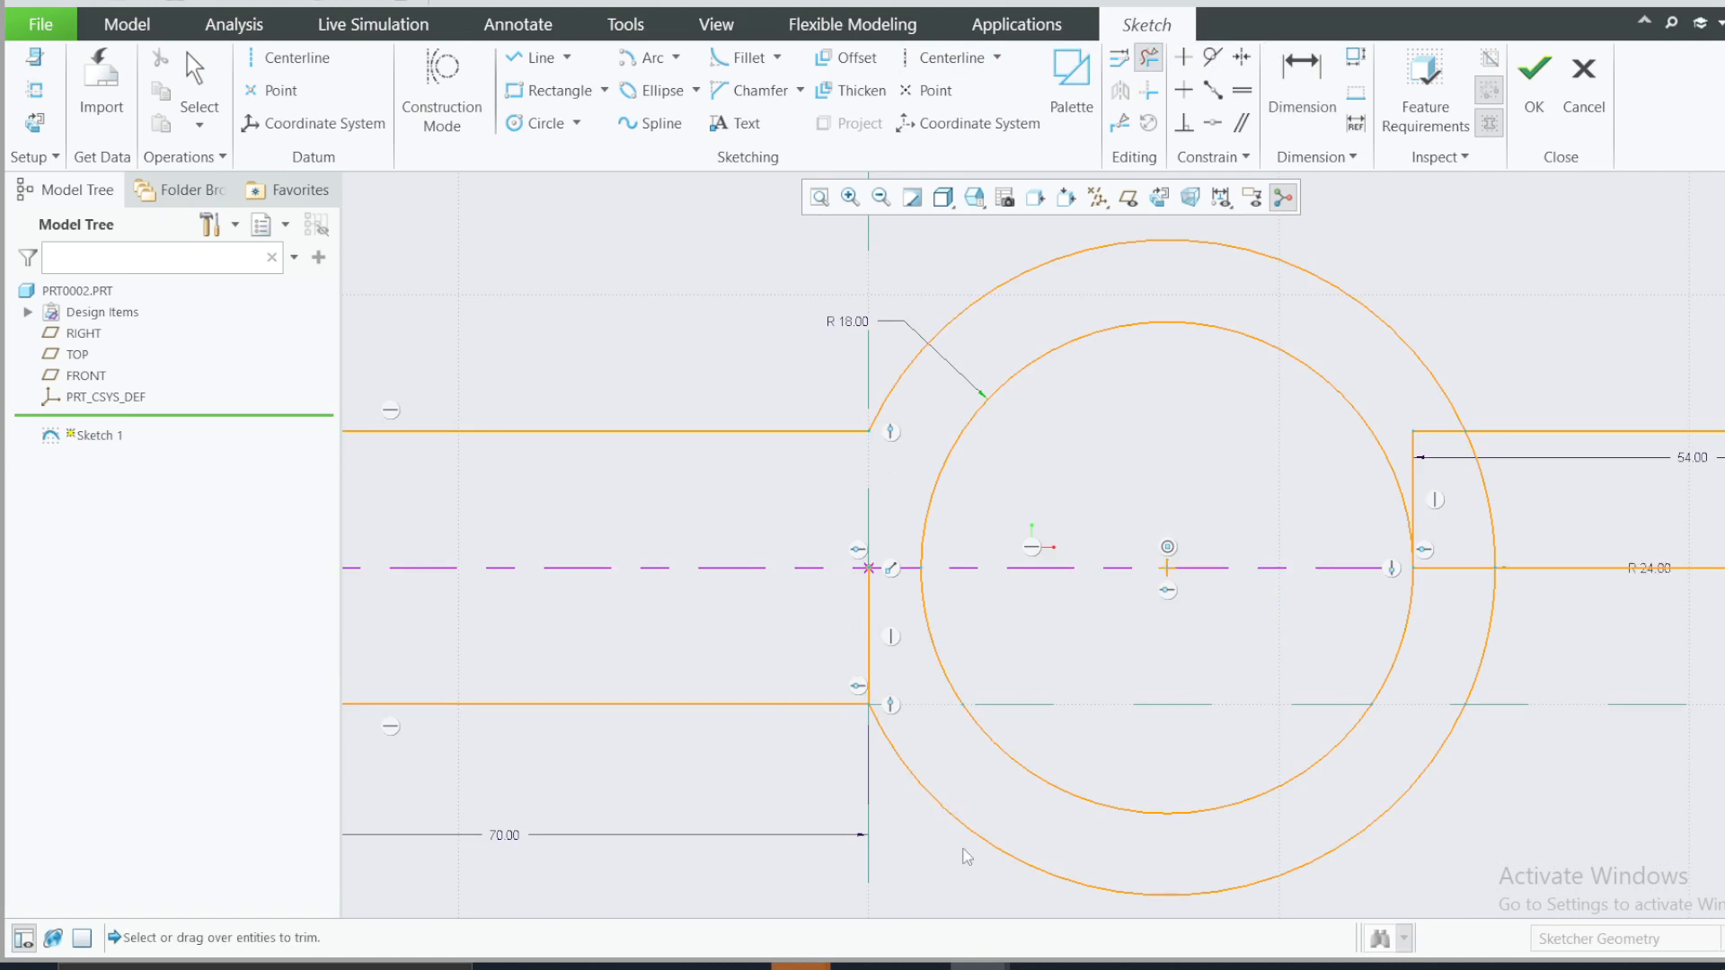
- Trim both circles' lower halves and the overlapping segments where the ring meets the right-hand rectangle, leaving one continuous arch profile
drag(967, 885, 1046, 719)
mouse_move(1043, 647)
mouse_down()
mouse_move(943, 630)
mouse_move(960, 629)
mouse_up()
shift+middle_drag(1056, 681, 947, 719)
drag(1527, 678, 1154, 718)
scroll(1273, 543, up, 2)
mouse_move(1348, 542)
mouse_down()
mouse_move(1296, 435)
mouse_move(1330, 516)
mouse_move(1266, 512)
mouse_up()
scroll(1249, 639, down, 3)
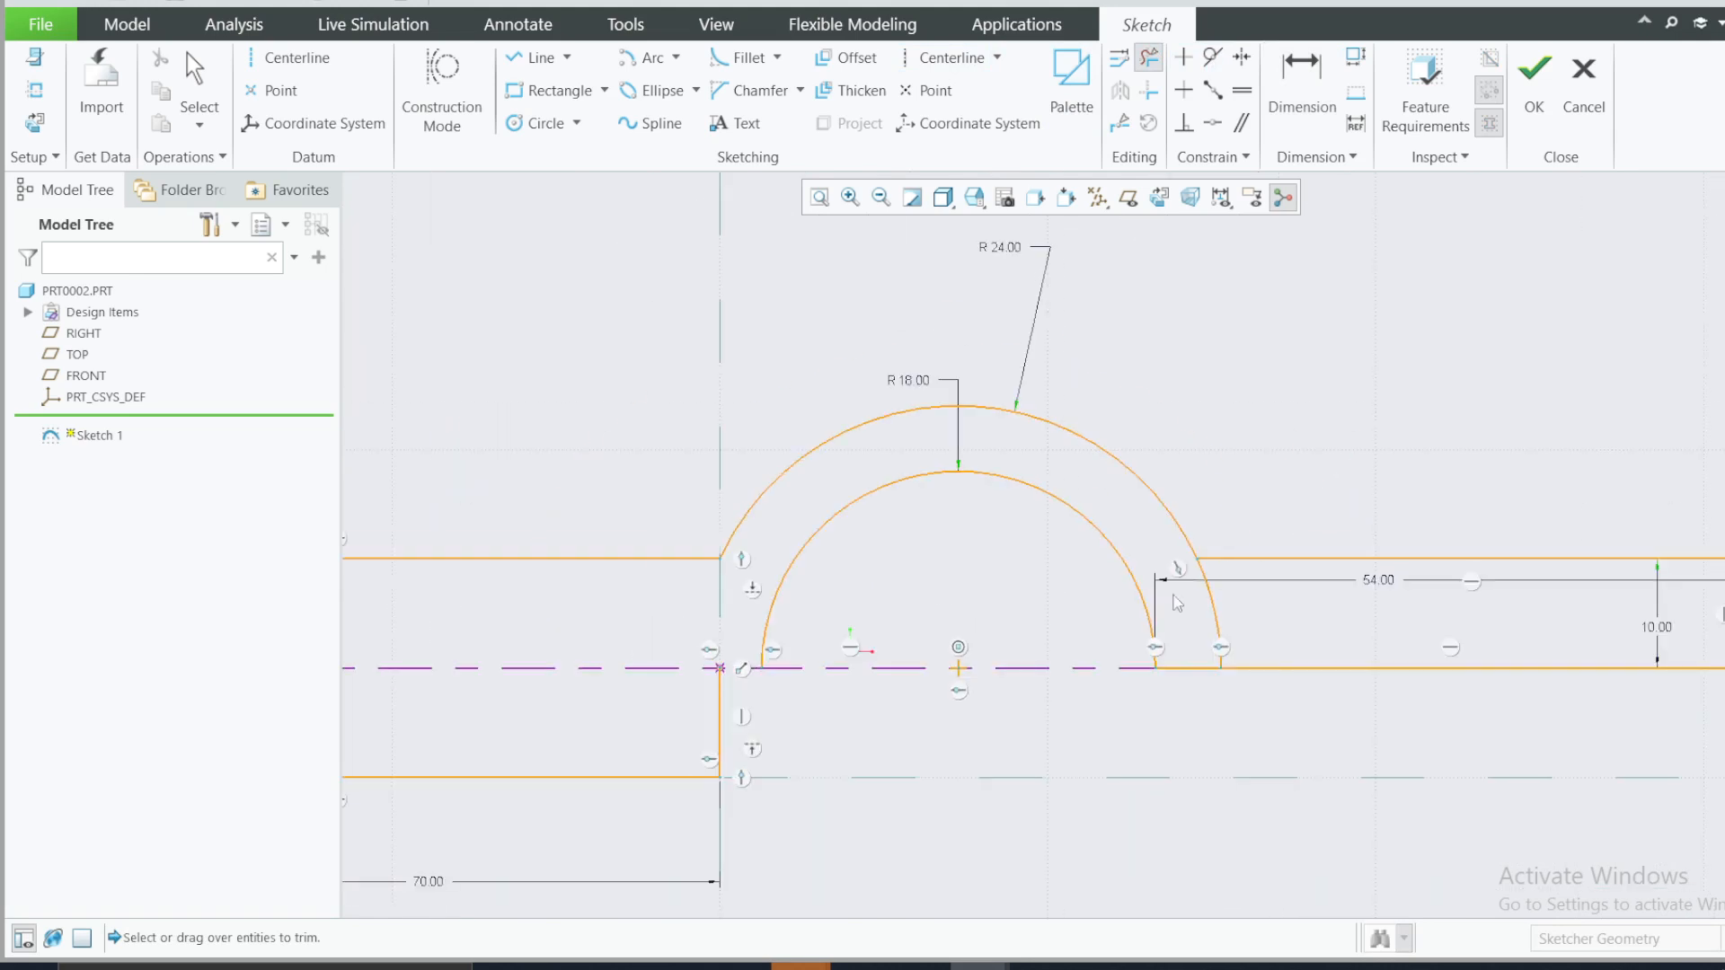
drag(1239, 603, 1213, 613)
scroll(714, 672, up, 2)
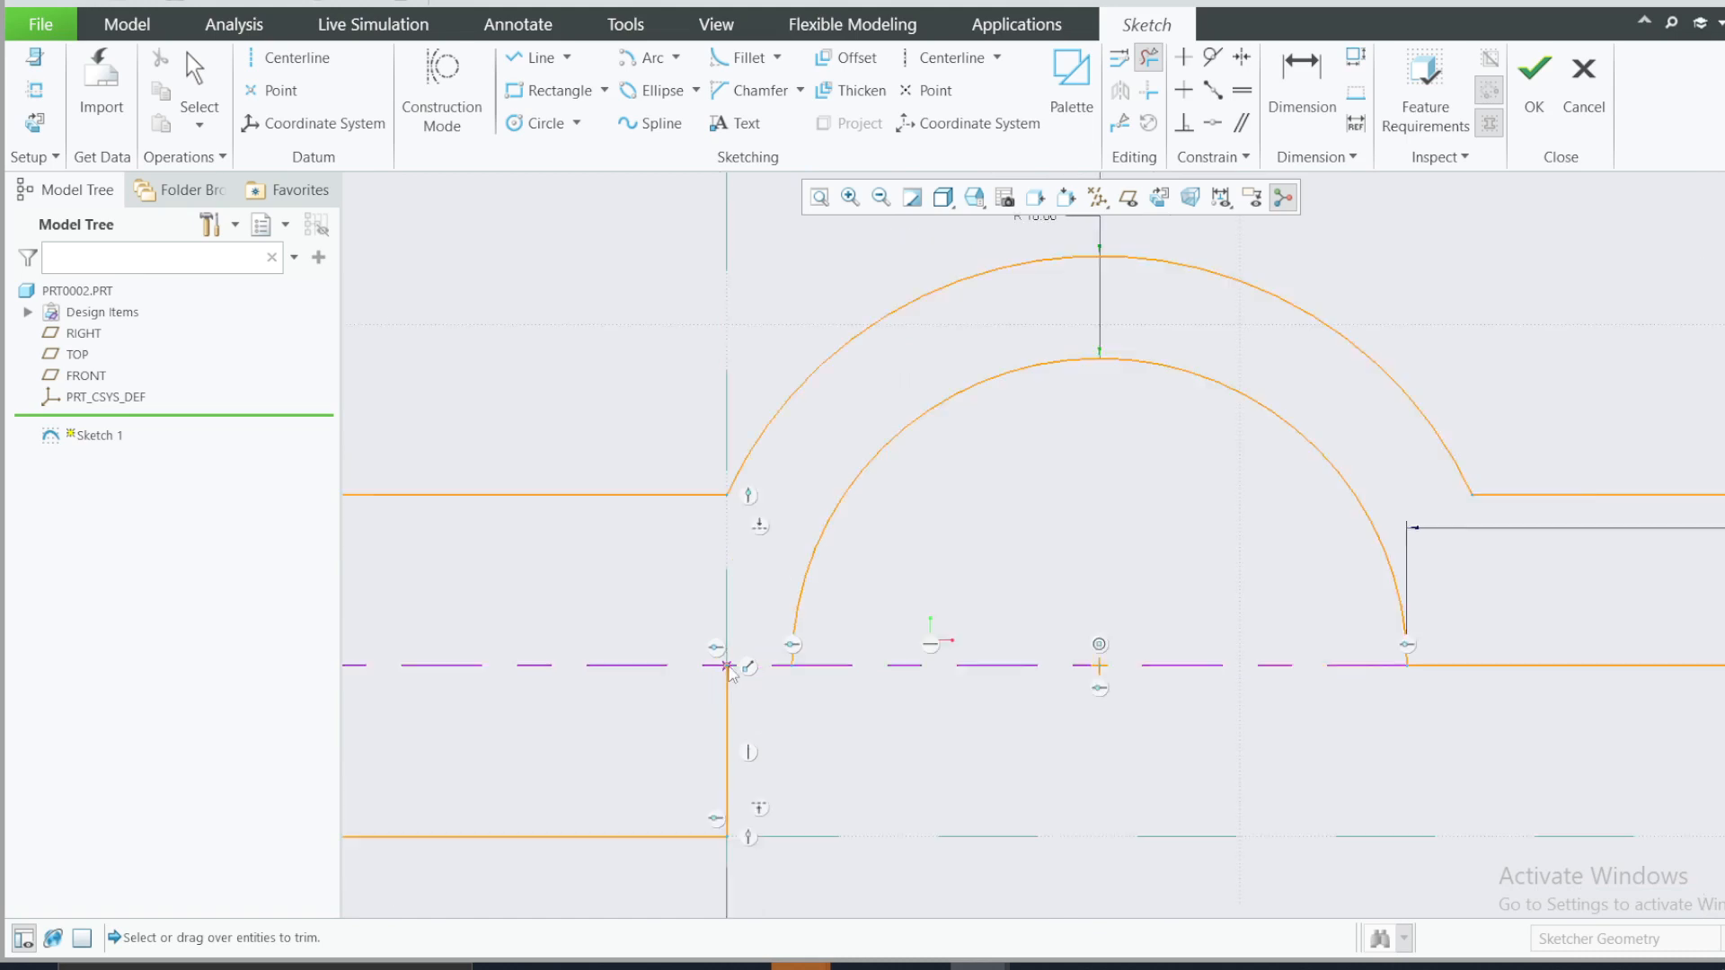
- Close the profile with a horizontal line from the left rectangle's edge at the centerline to the inner arc's left end
click(539, 59)
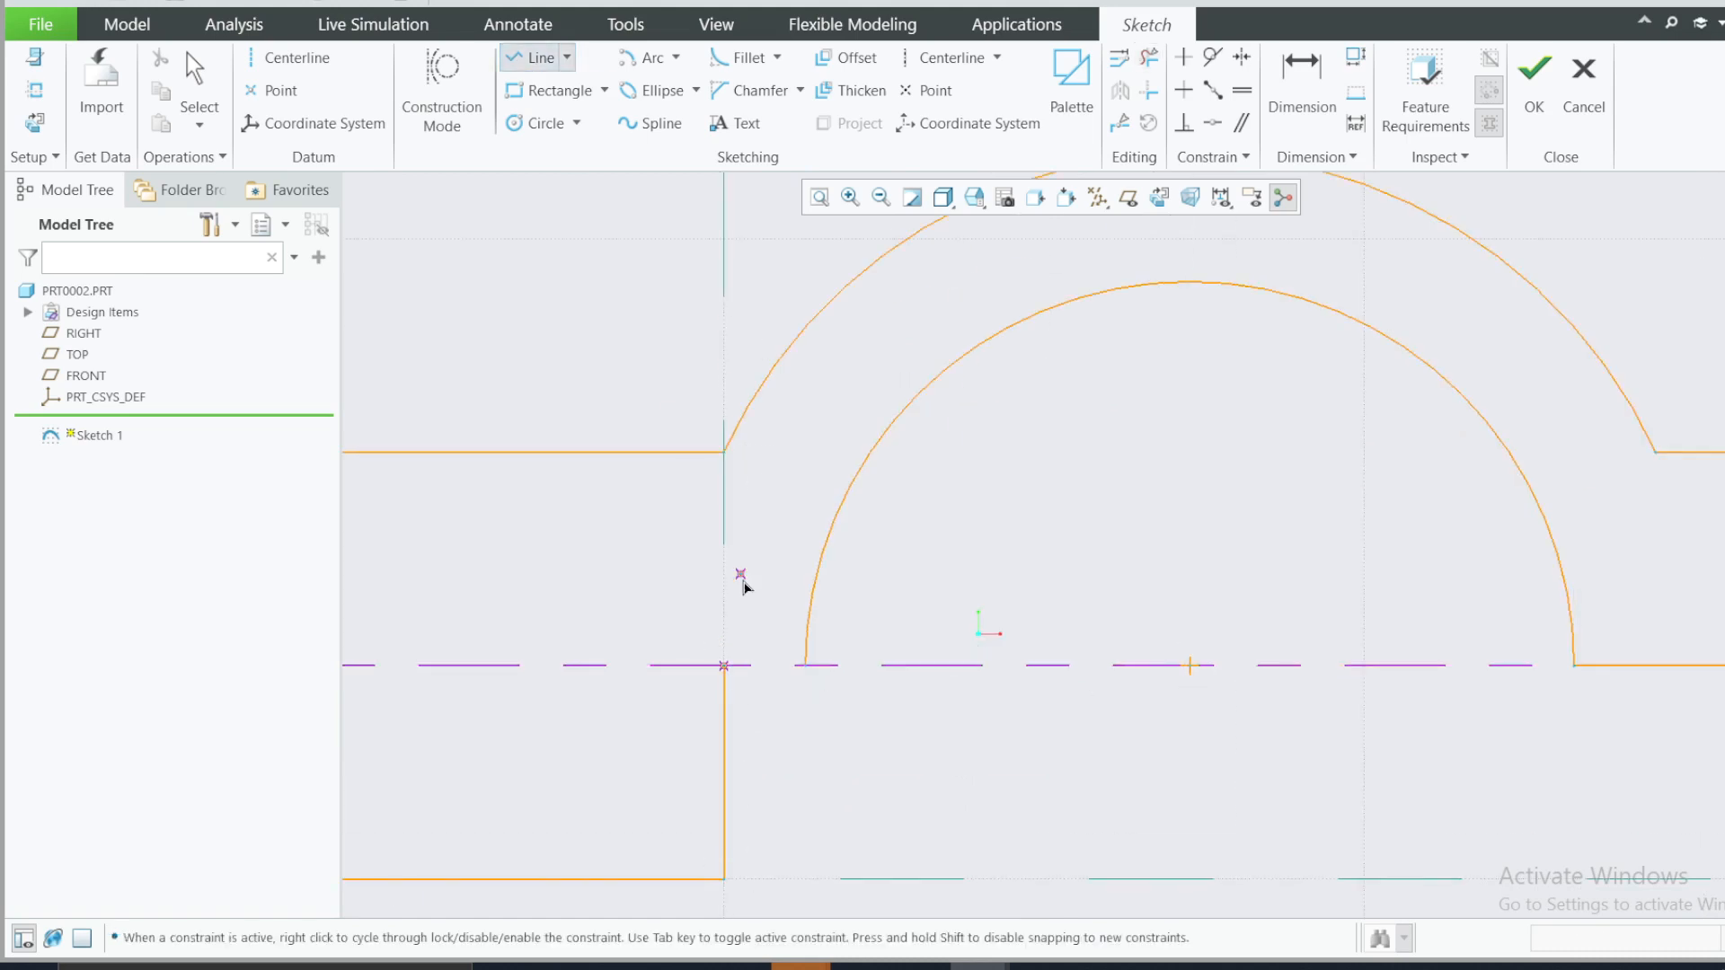
click(724, 666)
scroll(800, 665, down, 5)
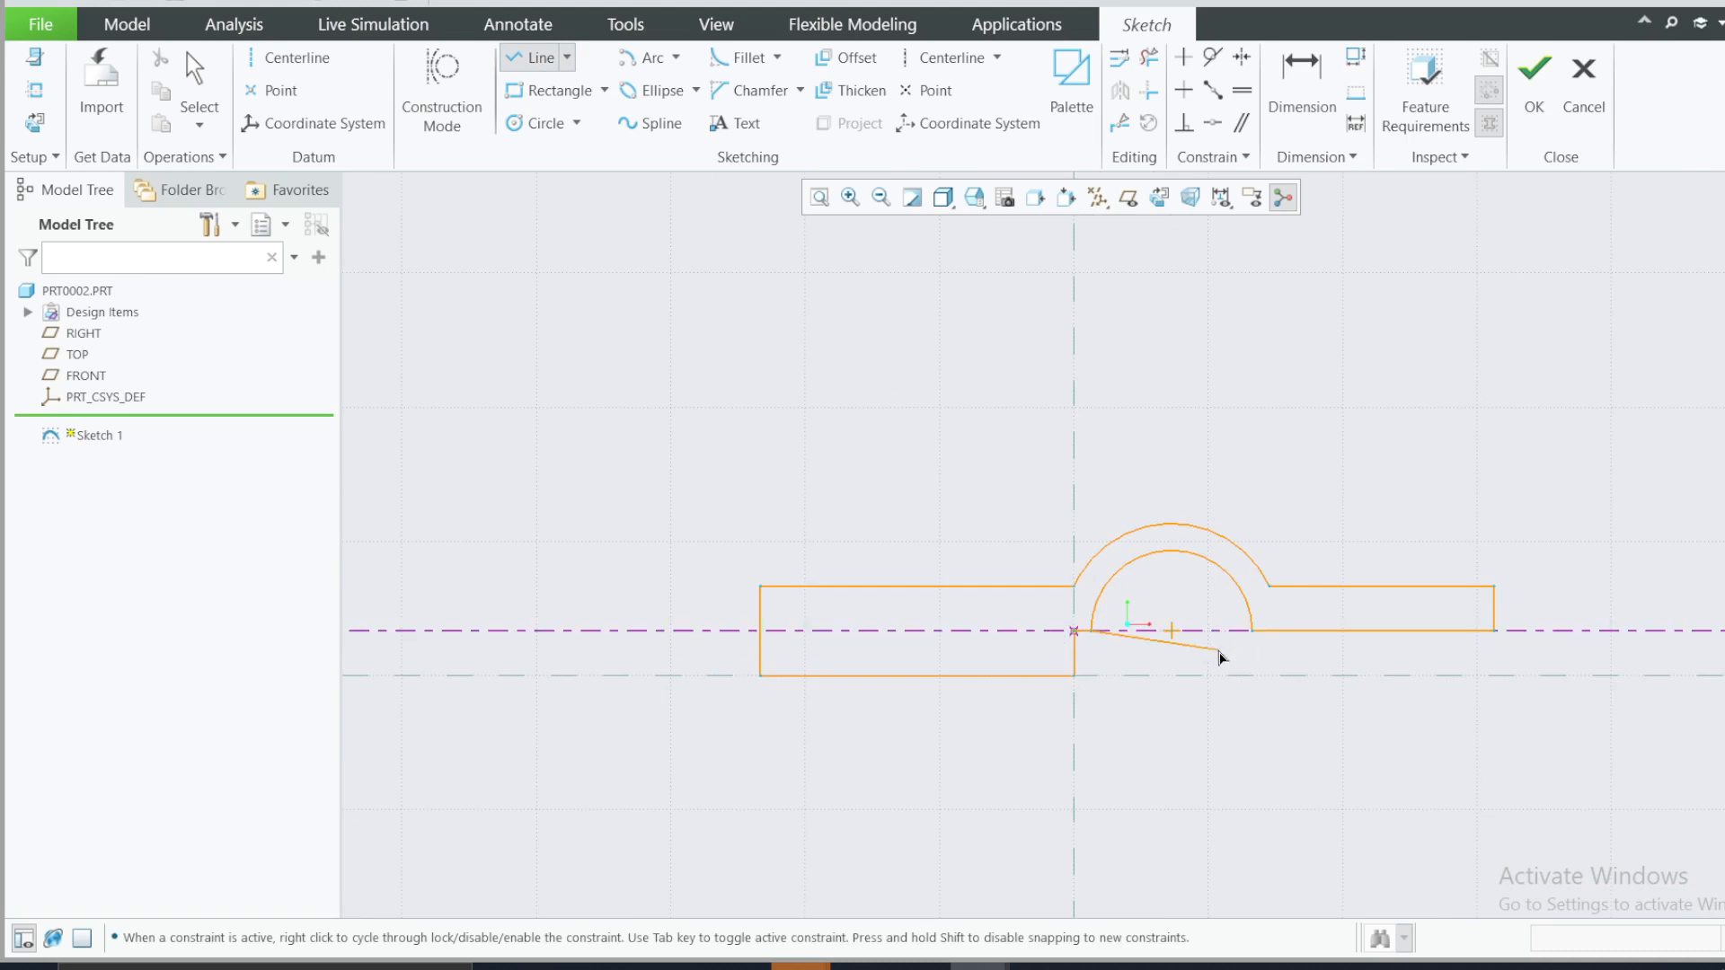
middle_click(1220, 654)
- Move the 54 and 10 dimensions outside the right-hand section of the profile
key(d)
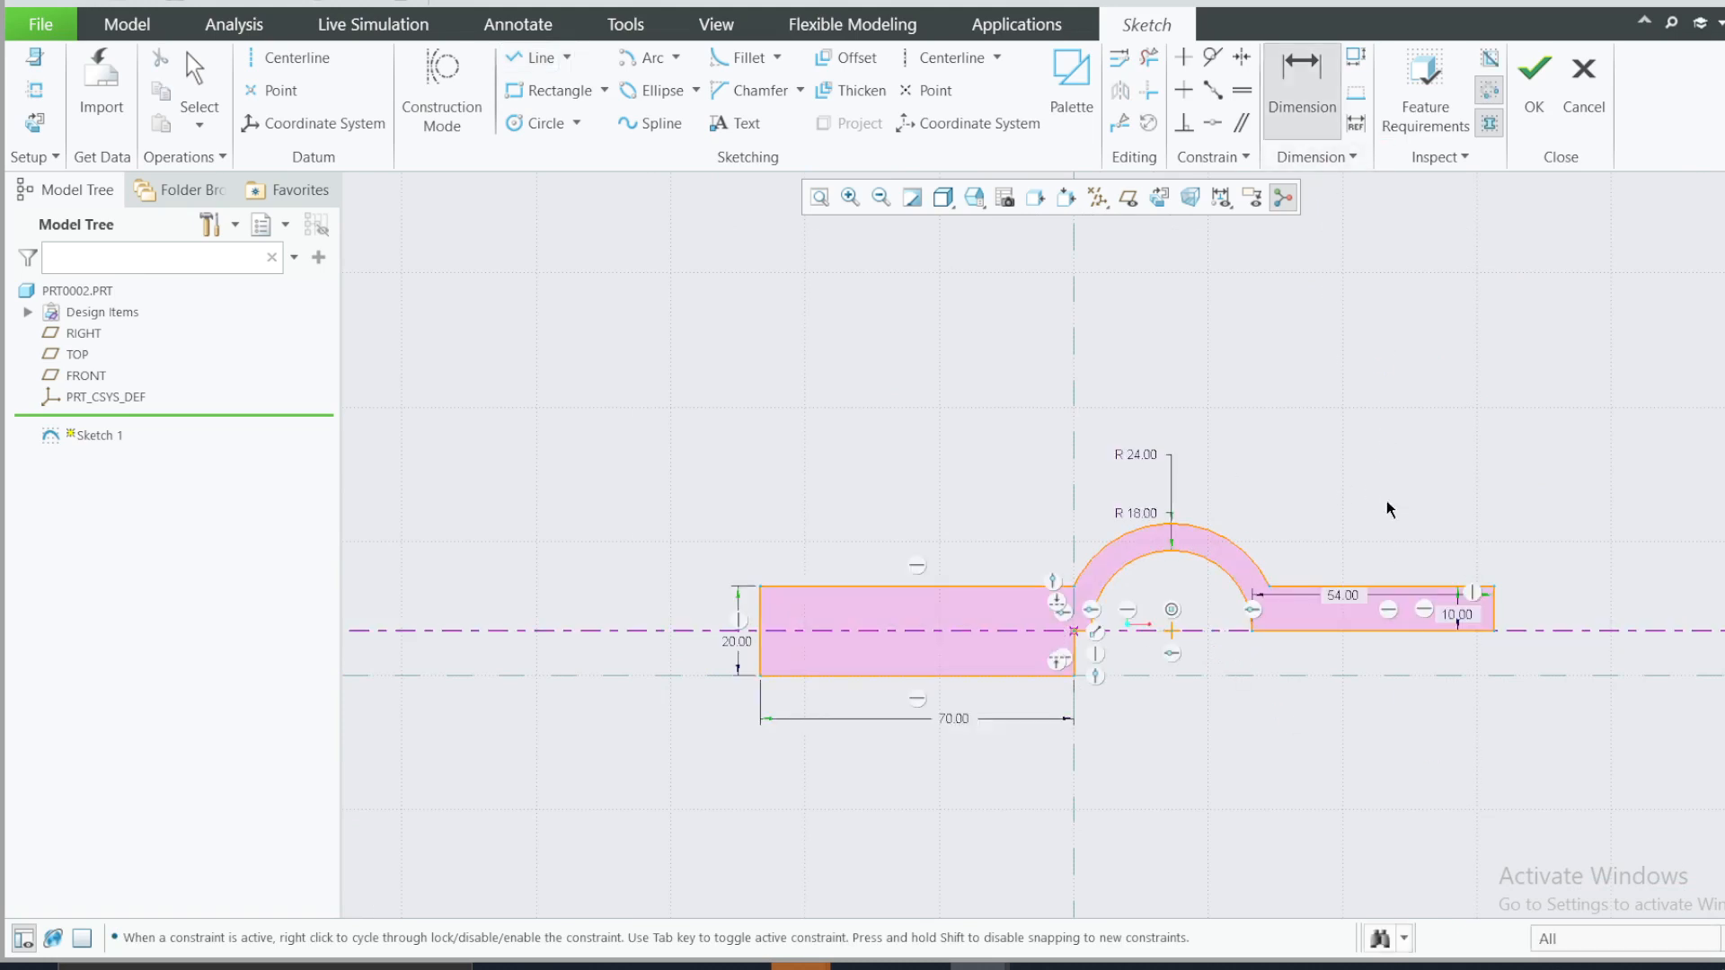
middle_click(1409, 515)
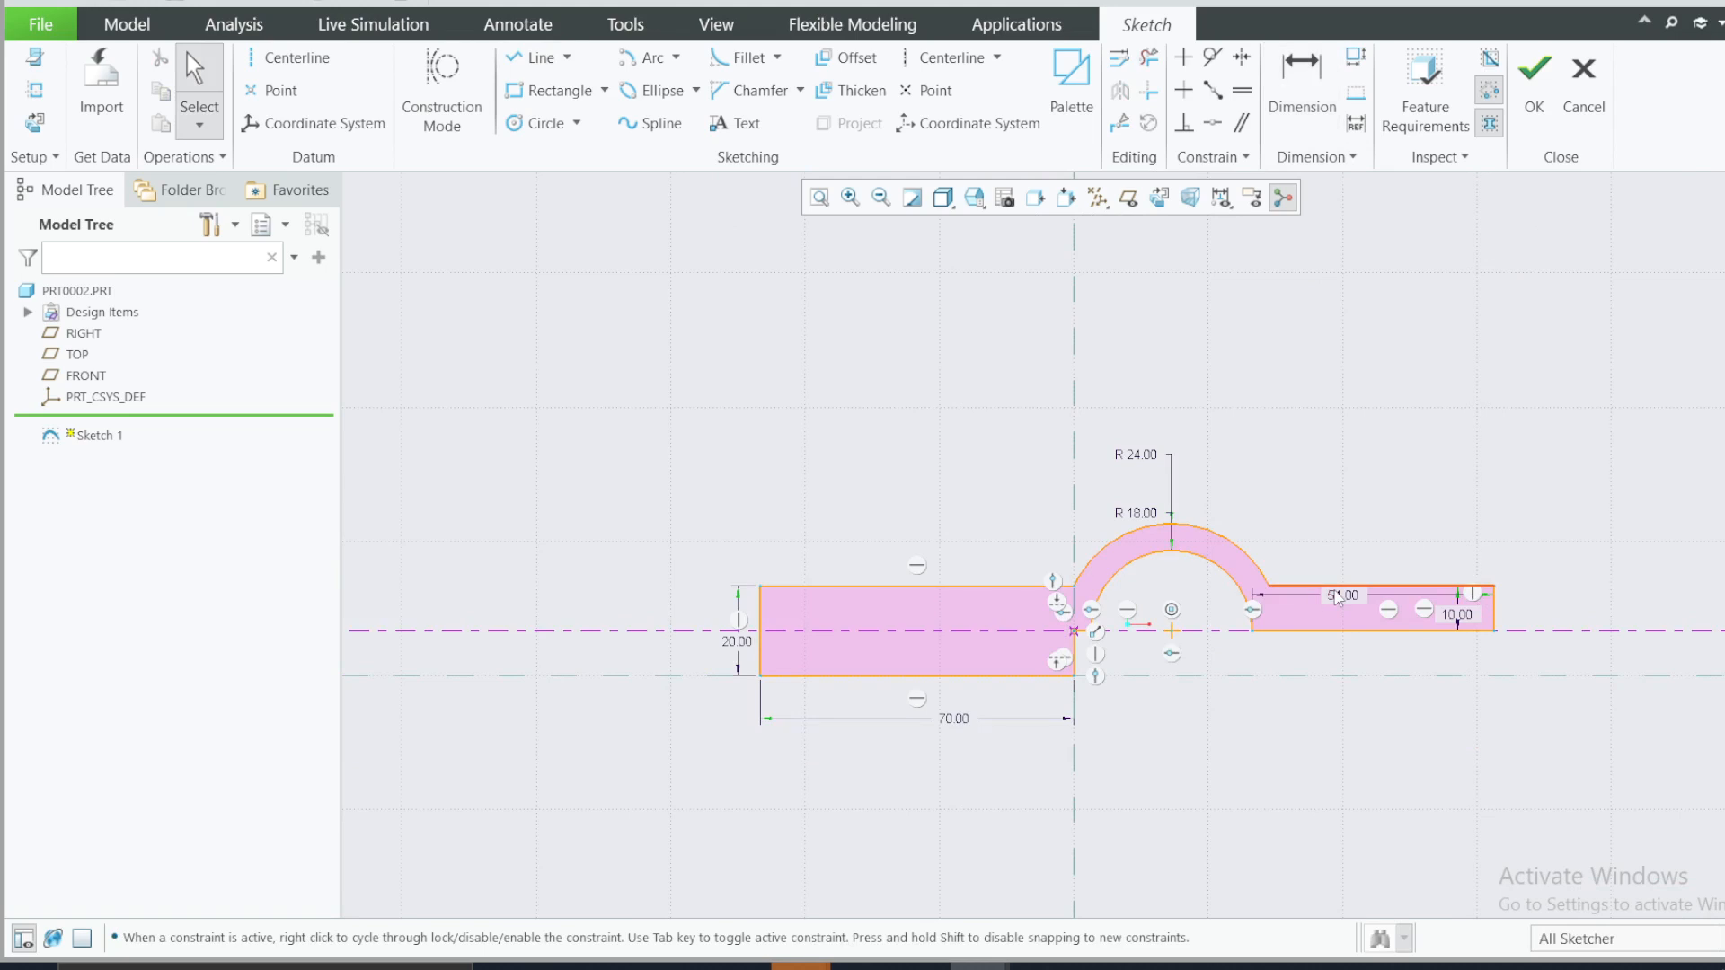
click(1337, 593)
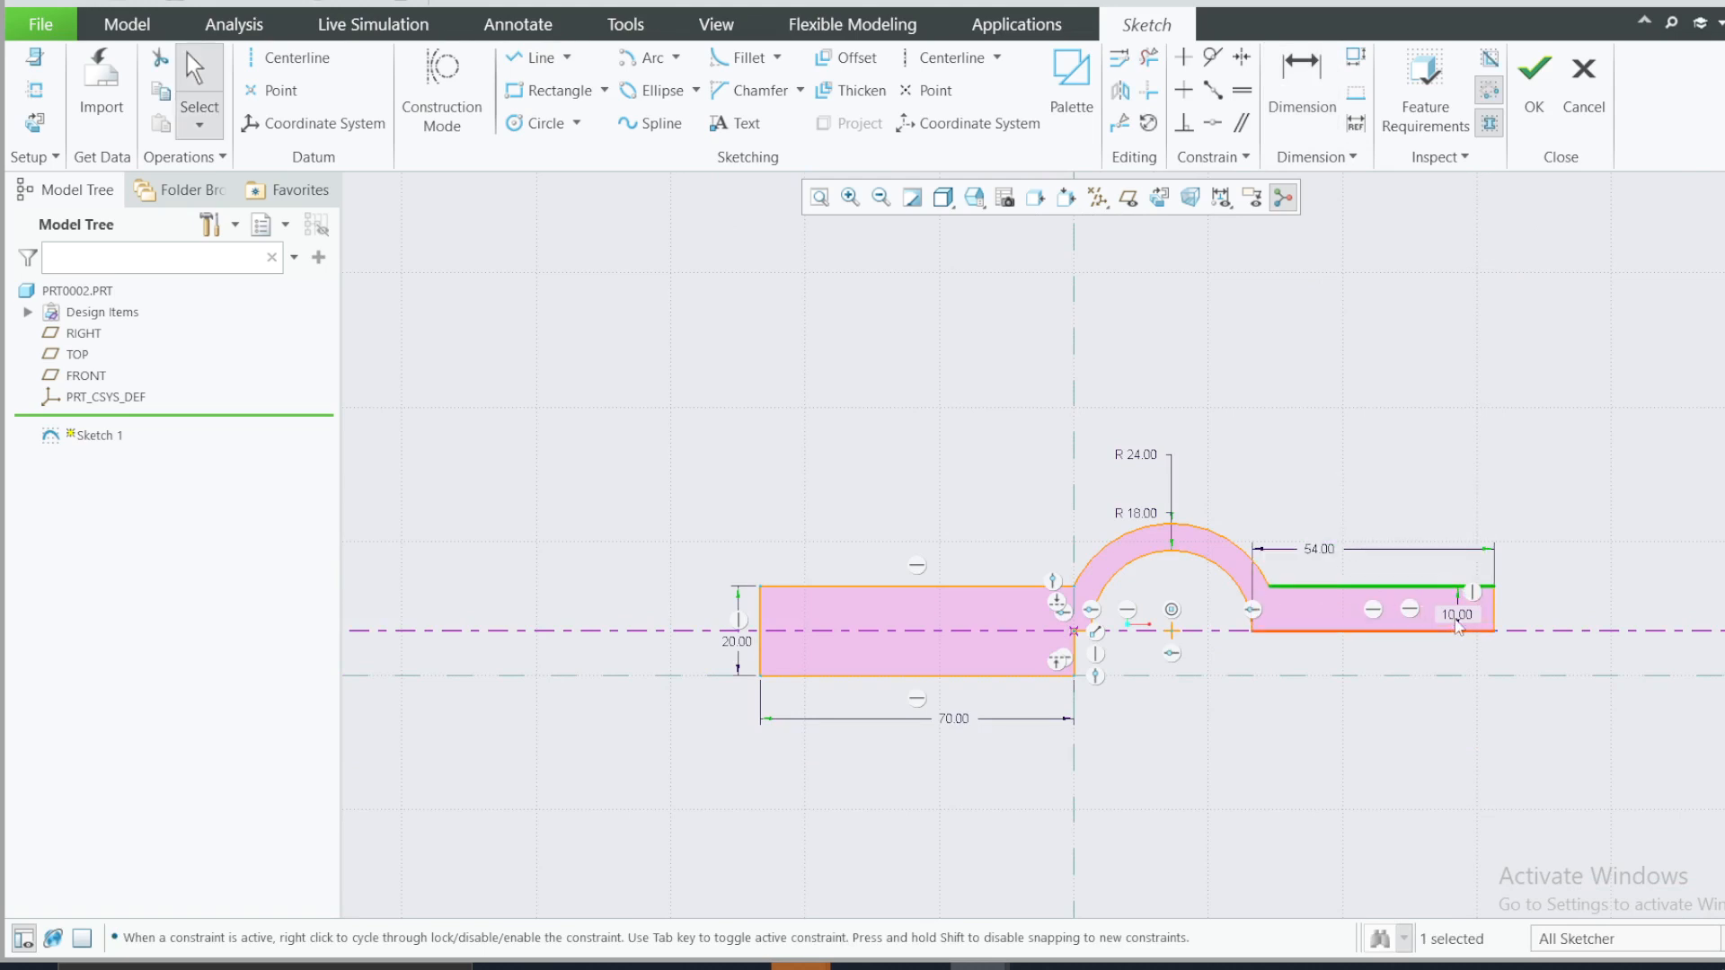
drag(1461, 620, 1559, 546)
- Compare the finished profile with the reference drawing and look up the base's overall width in the top view
click(1279, 966)
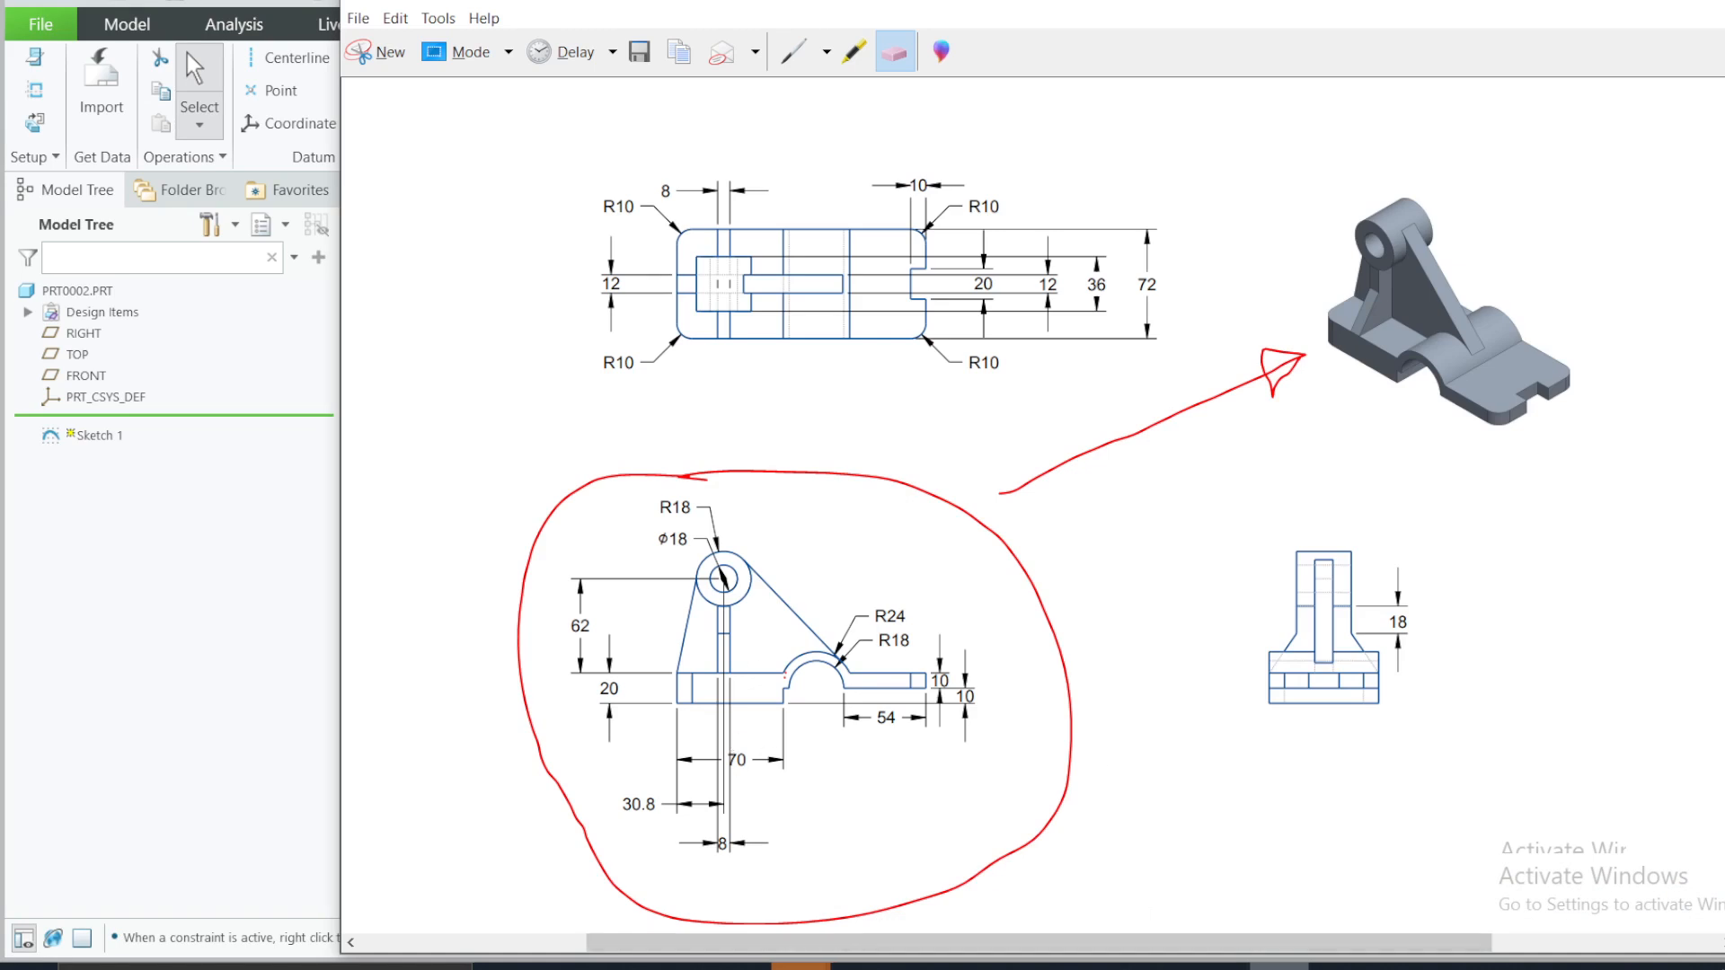
key(alt+Tab)
scroll(1023, 518, up, 4)
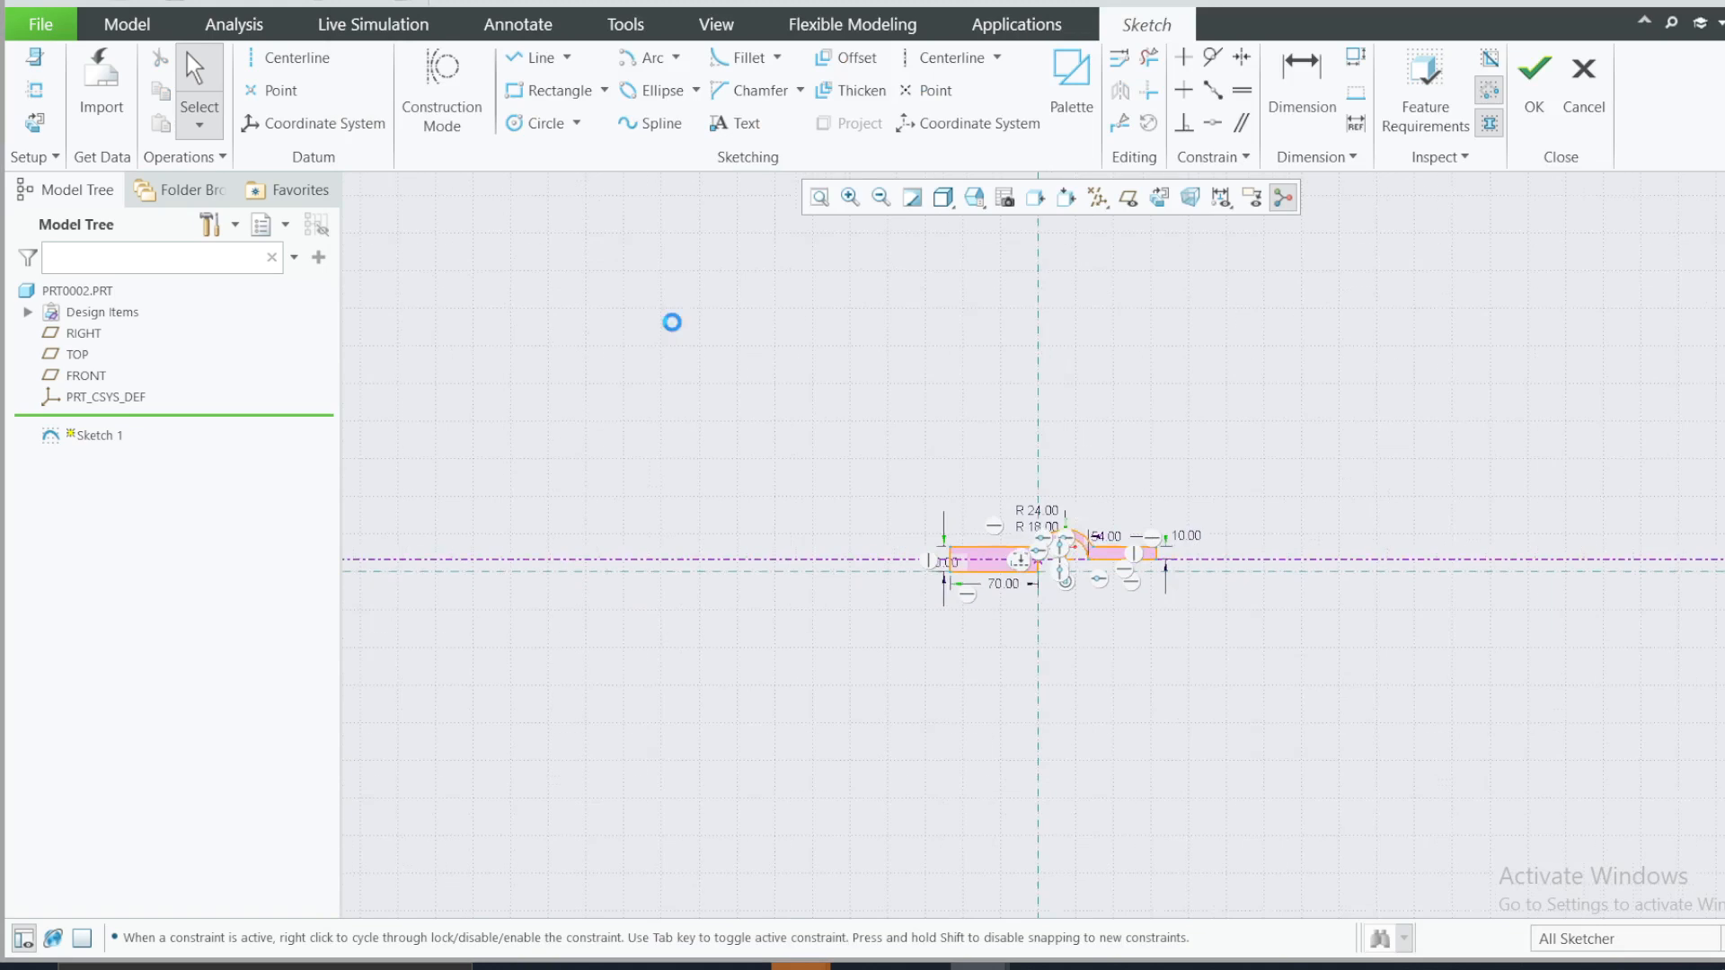
click(1278, 965)
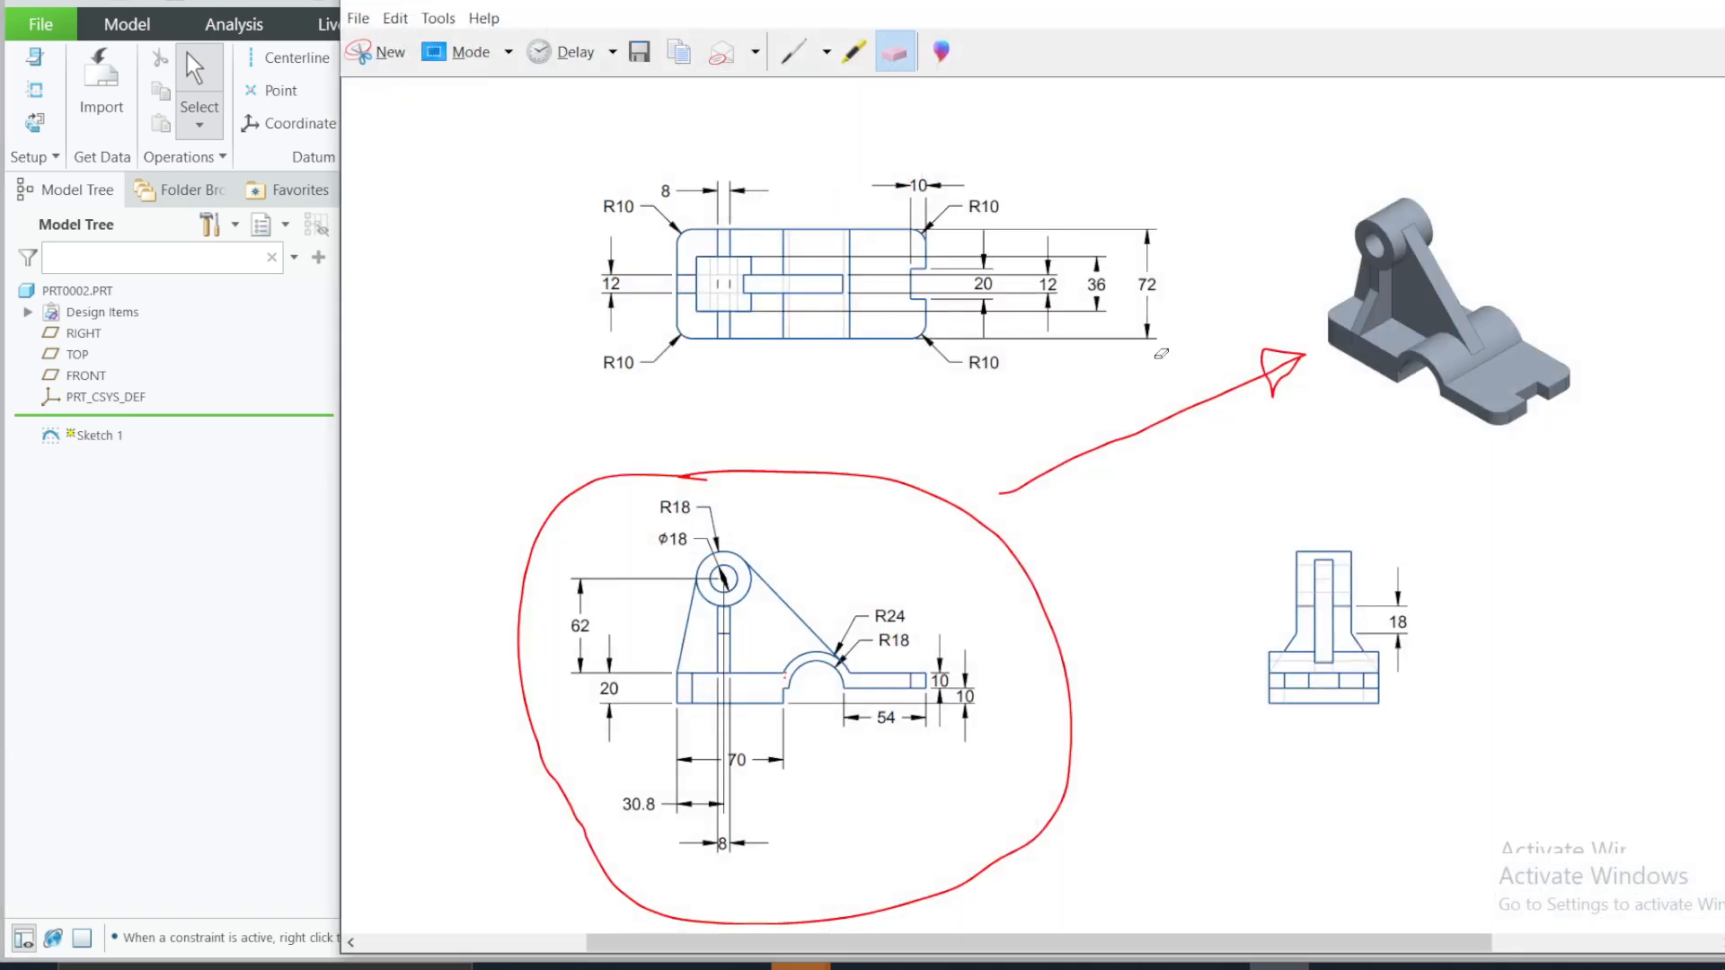
click(1599, 9)
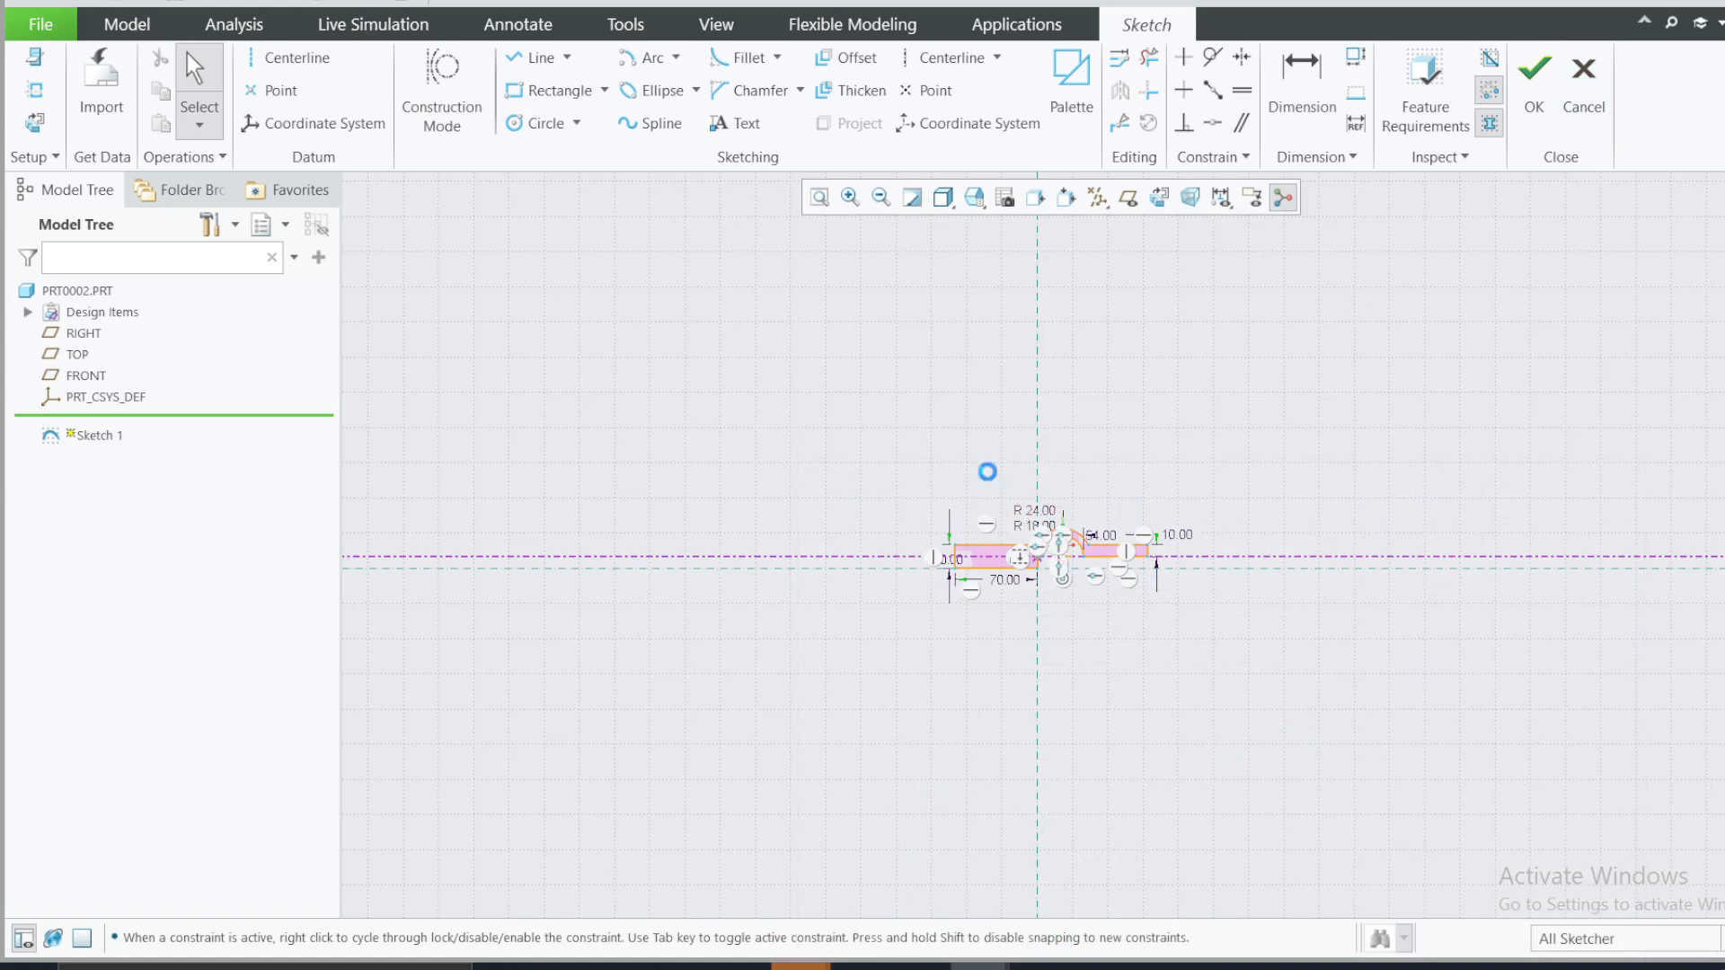
scroll(1003, 454, up, 4)
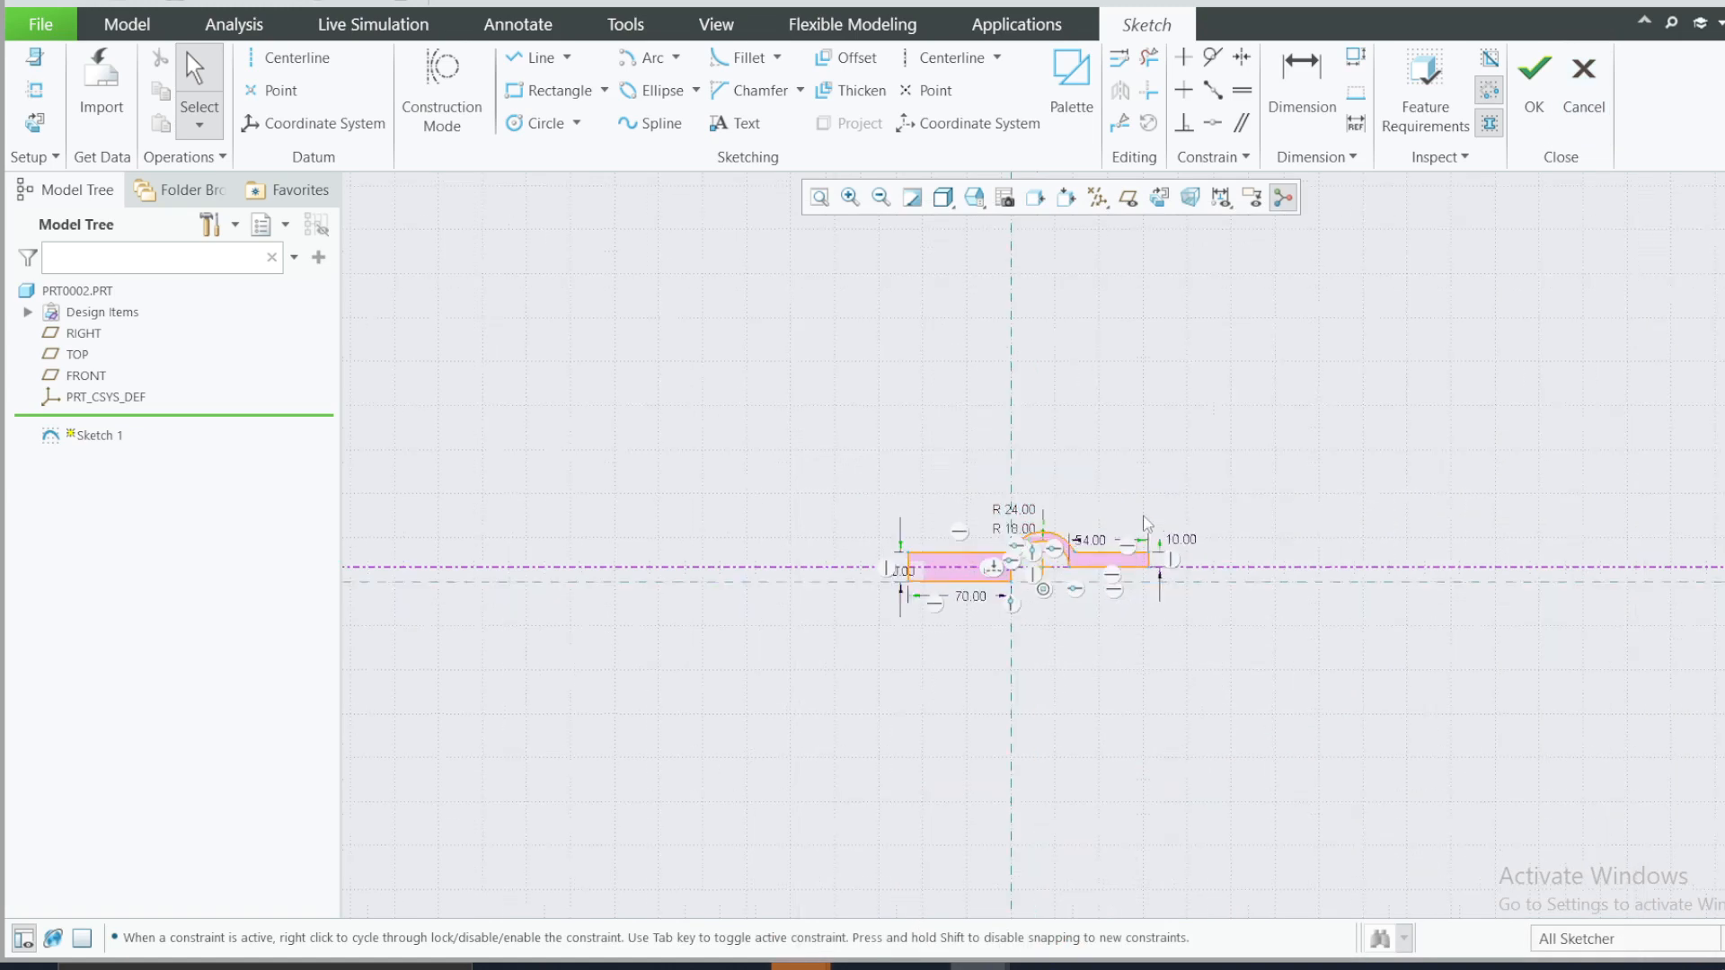
scroll(799, 421, down, 2)
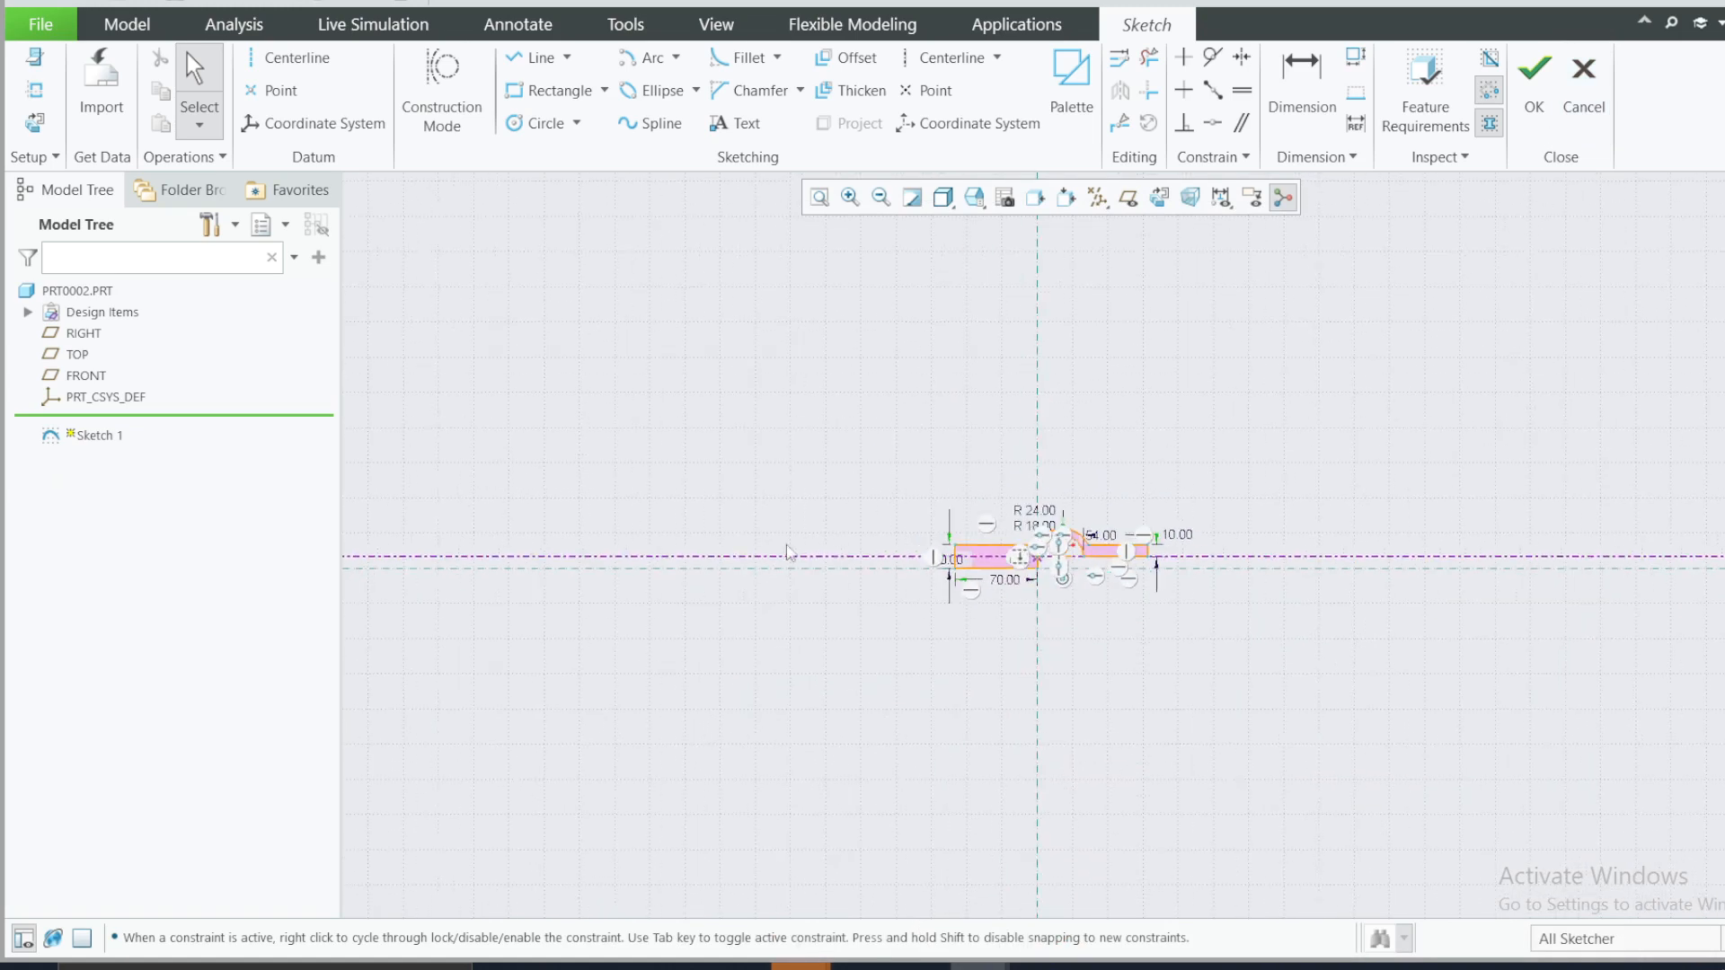
scroll(1154, 564, up, 5)
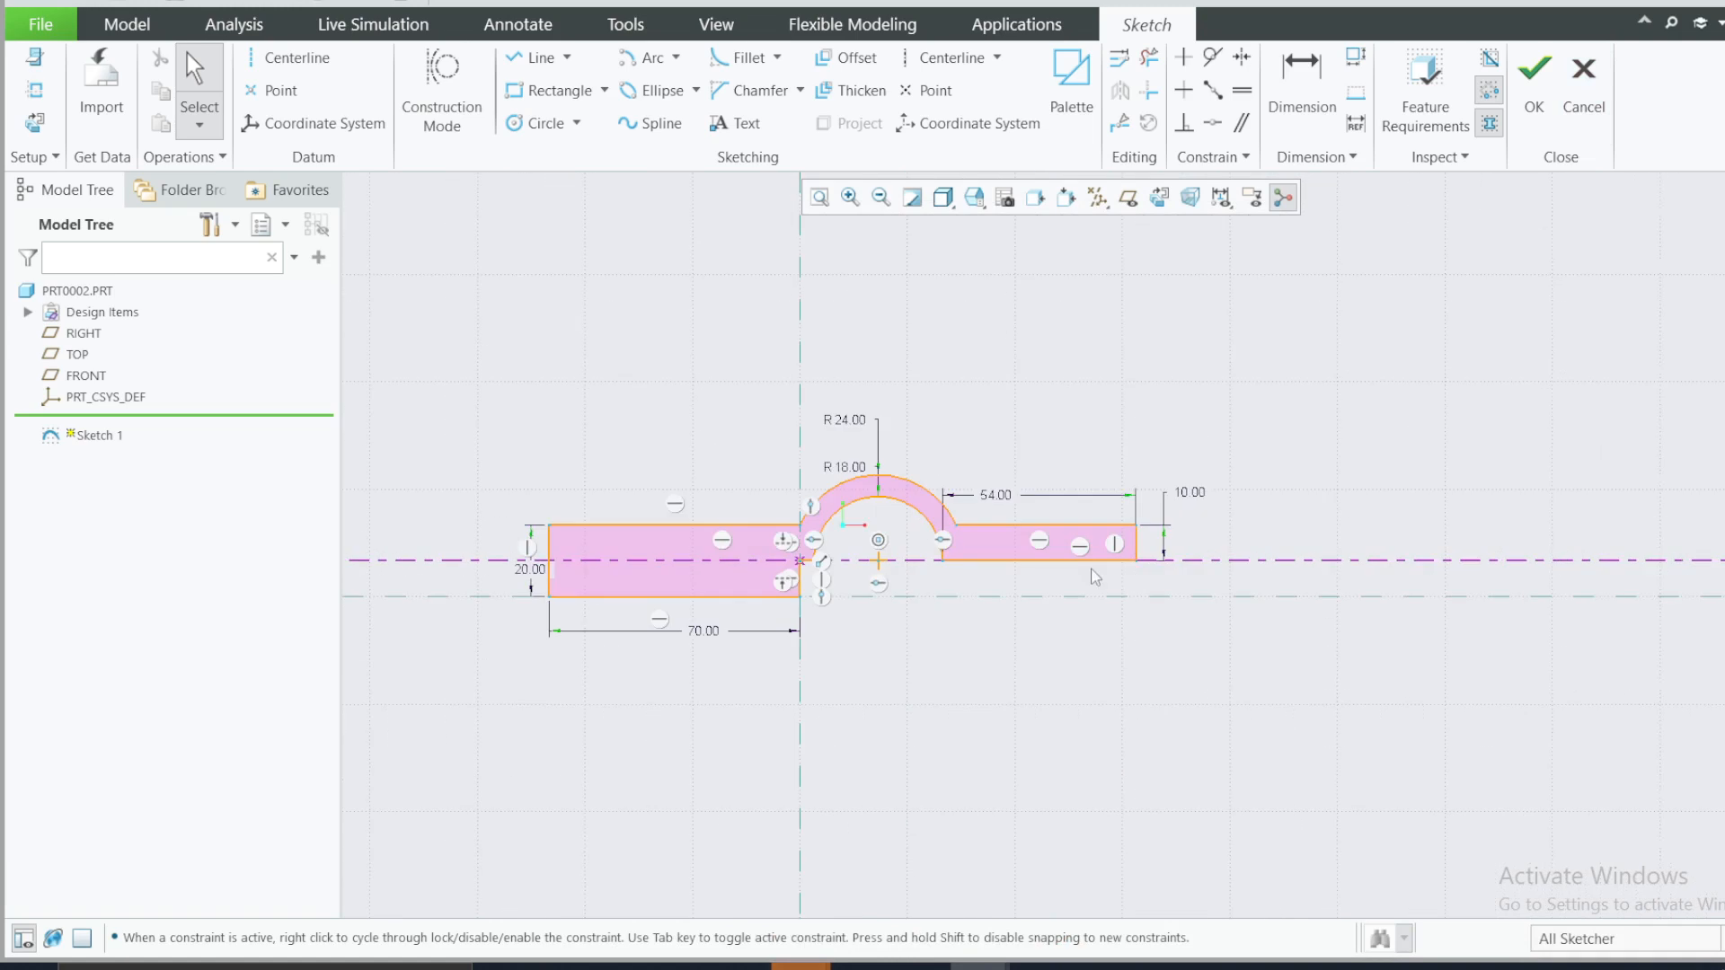
mouse_move(1033, 580)
middle_down()
mouse_move(981, 591)
mouse_move(974, 638)
middle_up()
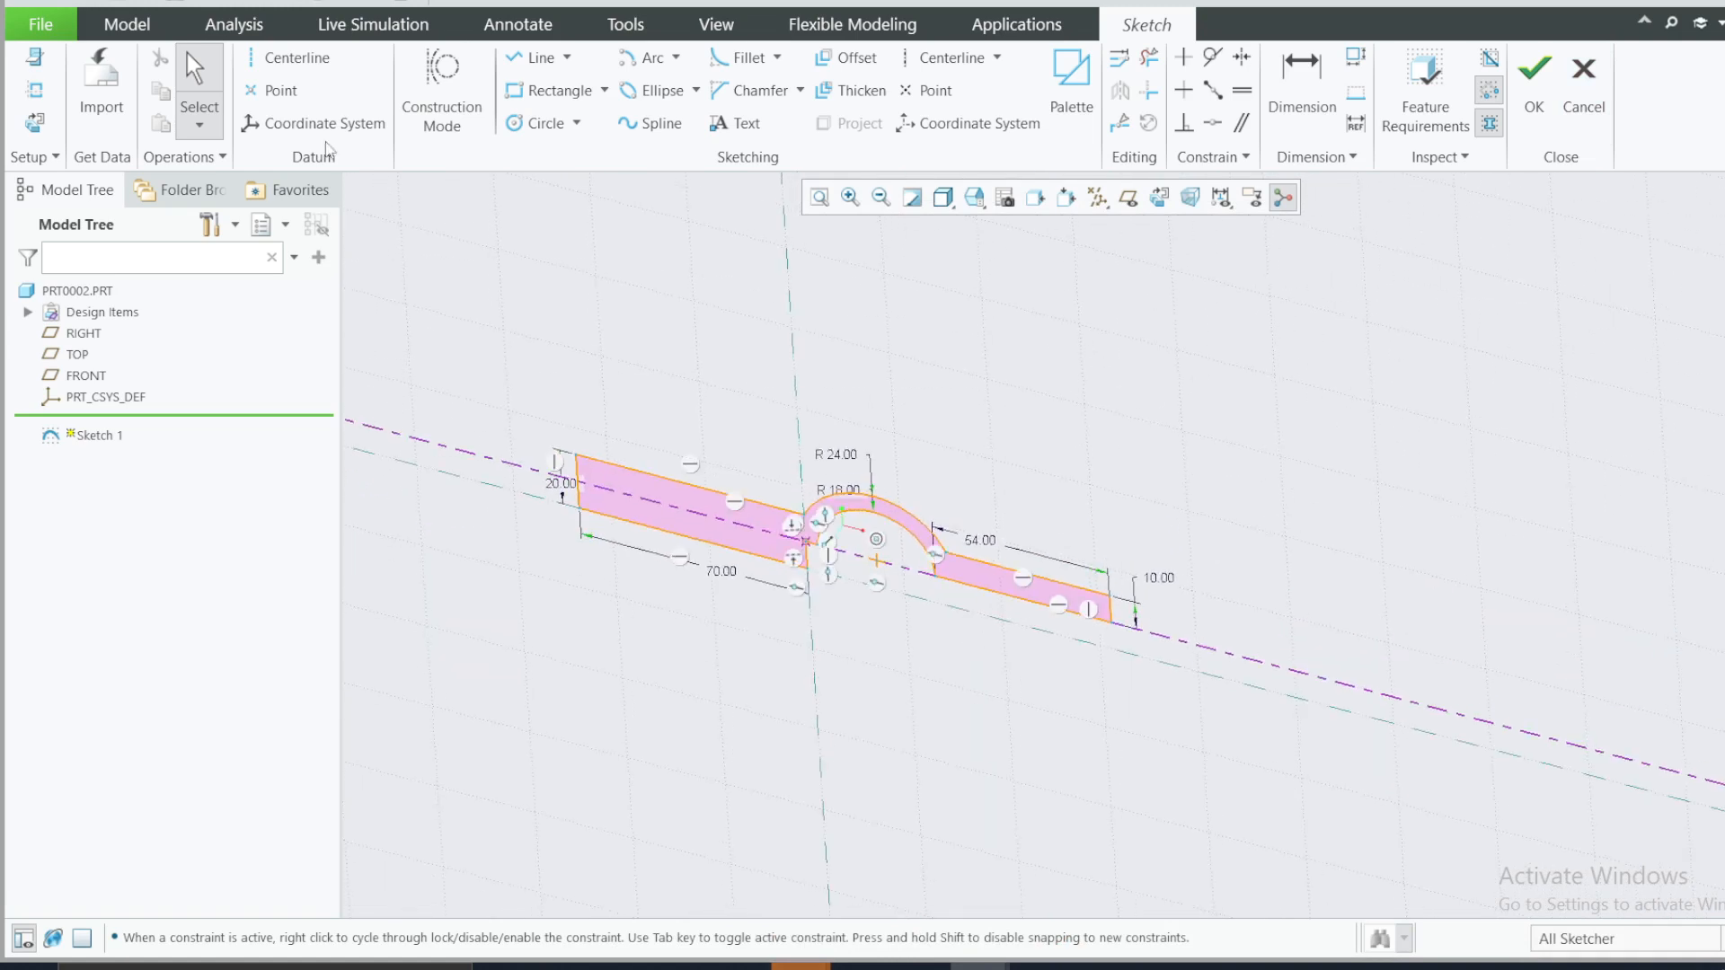
- Finish the base profile sketch and start a solid Extrude of it with symmetric depth about the sketch plane
click(1527, 79)
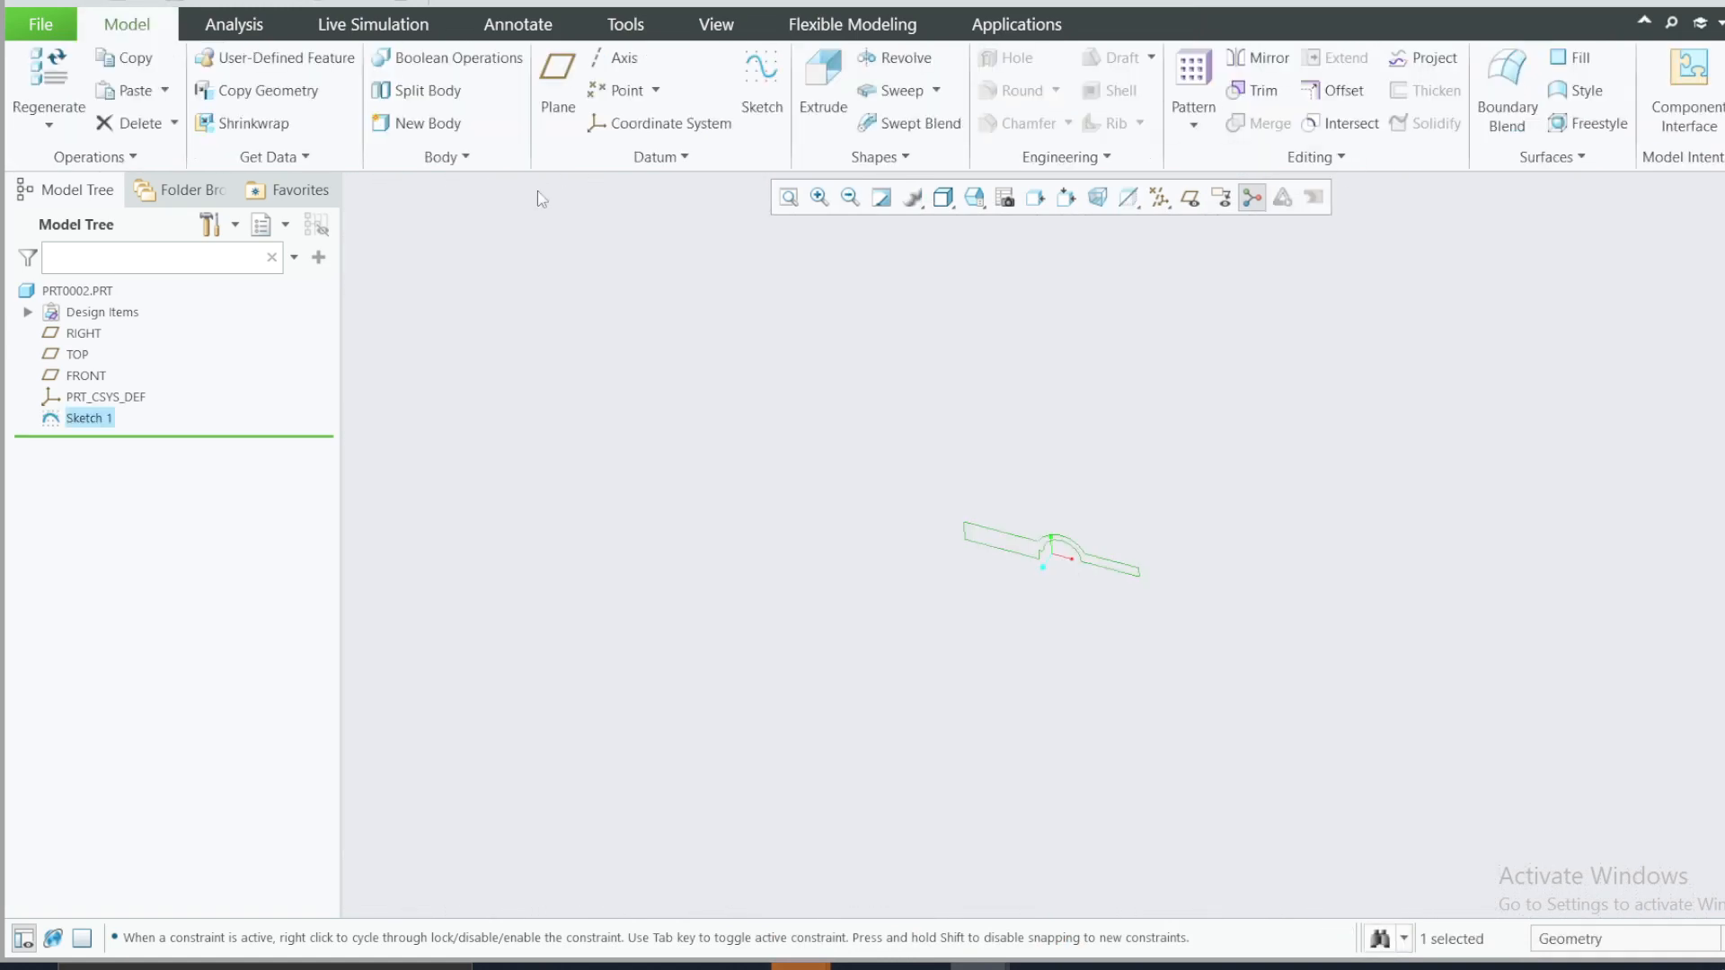
click(107, 417)
click(122, 321)
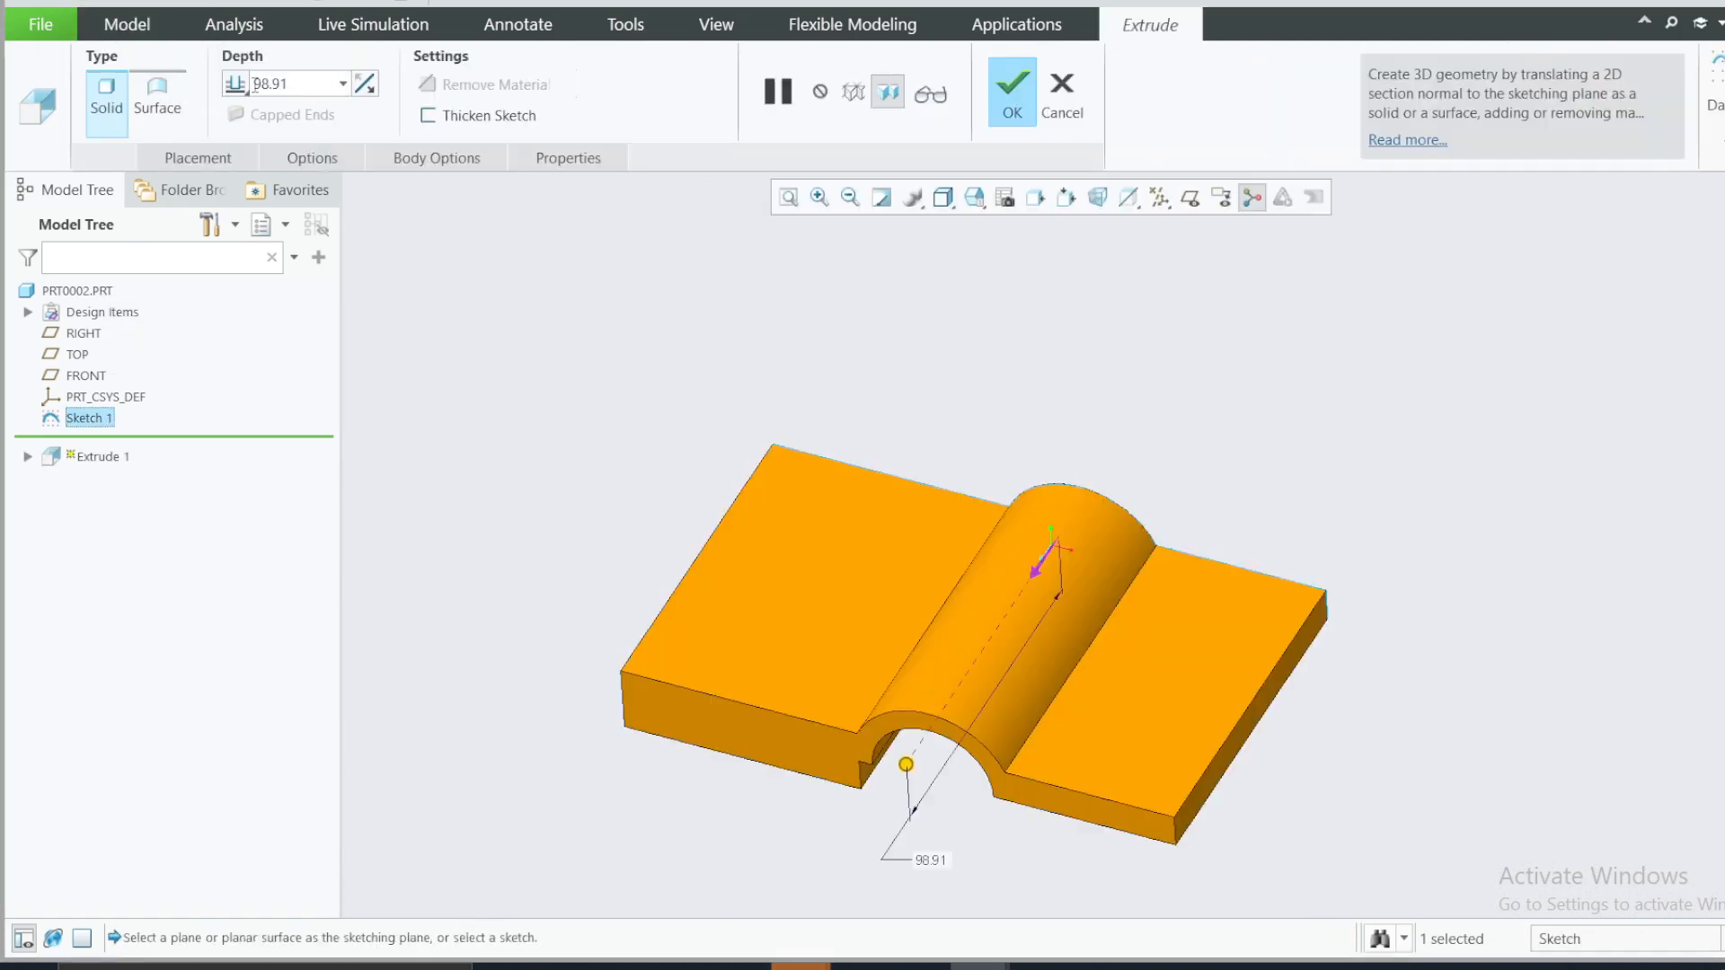
click(238, 84)
click(294, 132)
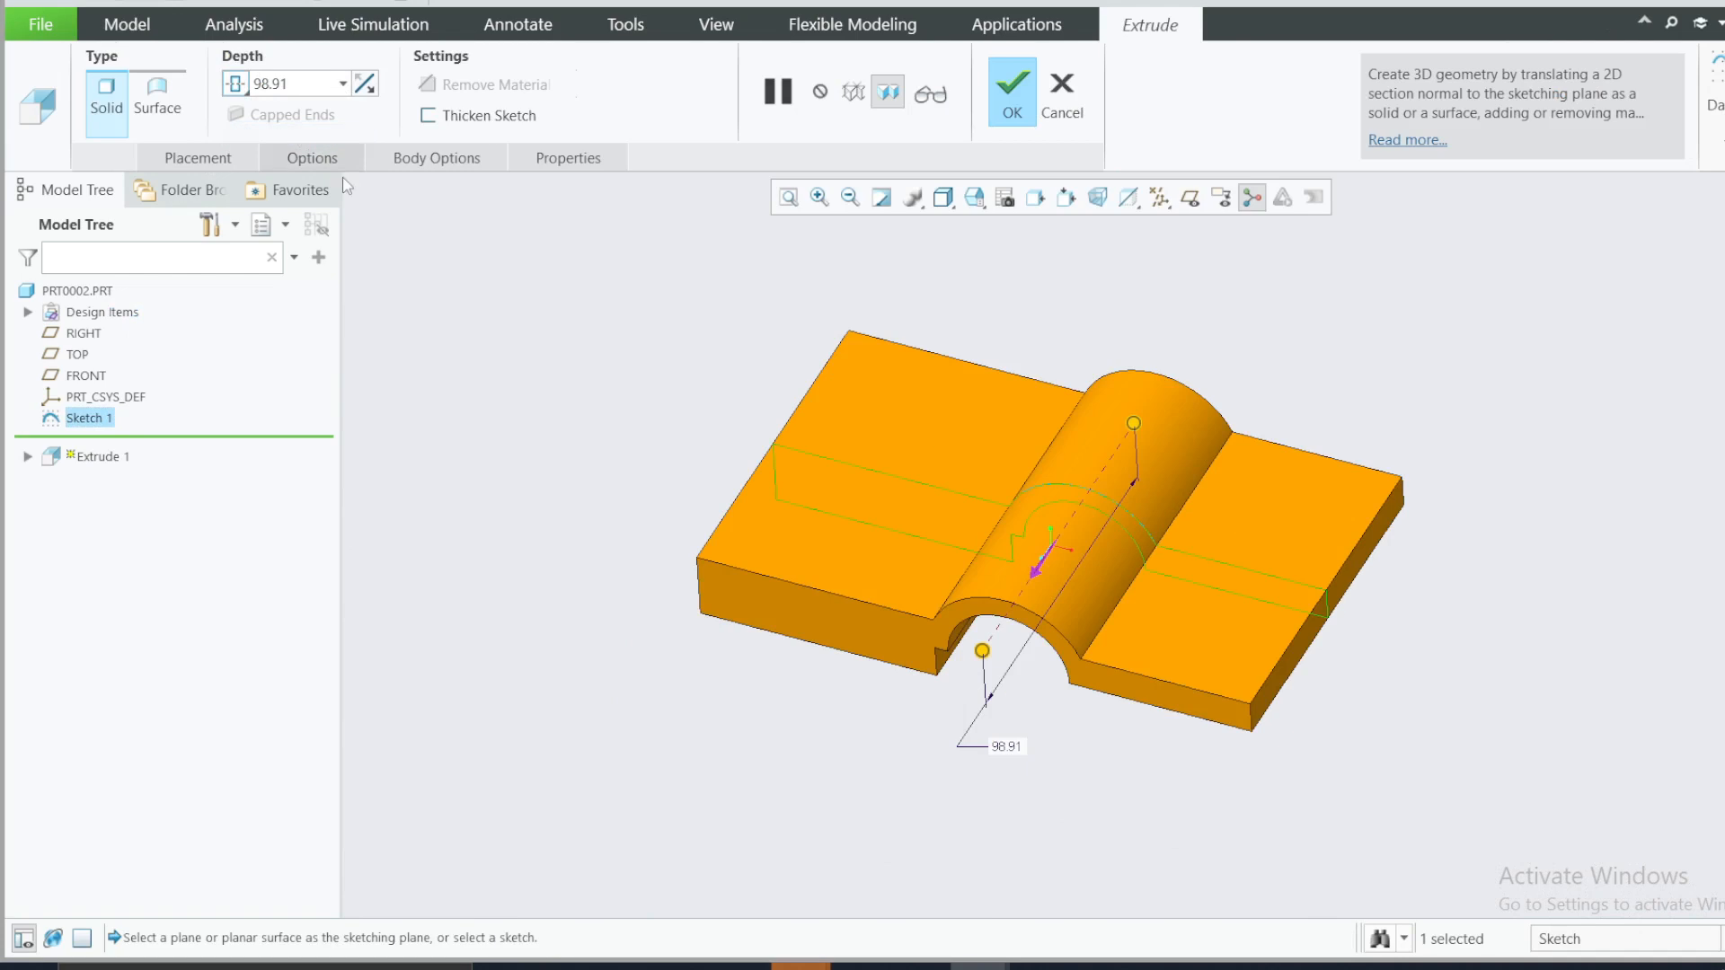
click(531, 461)
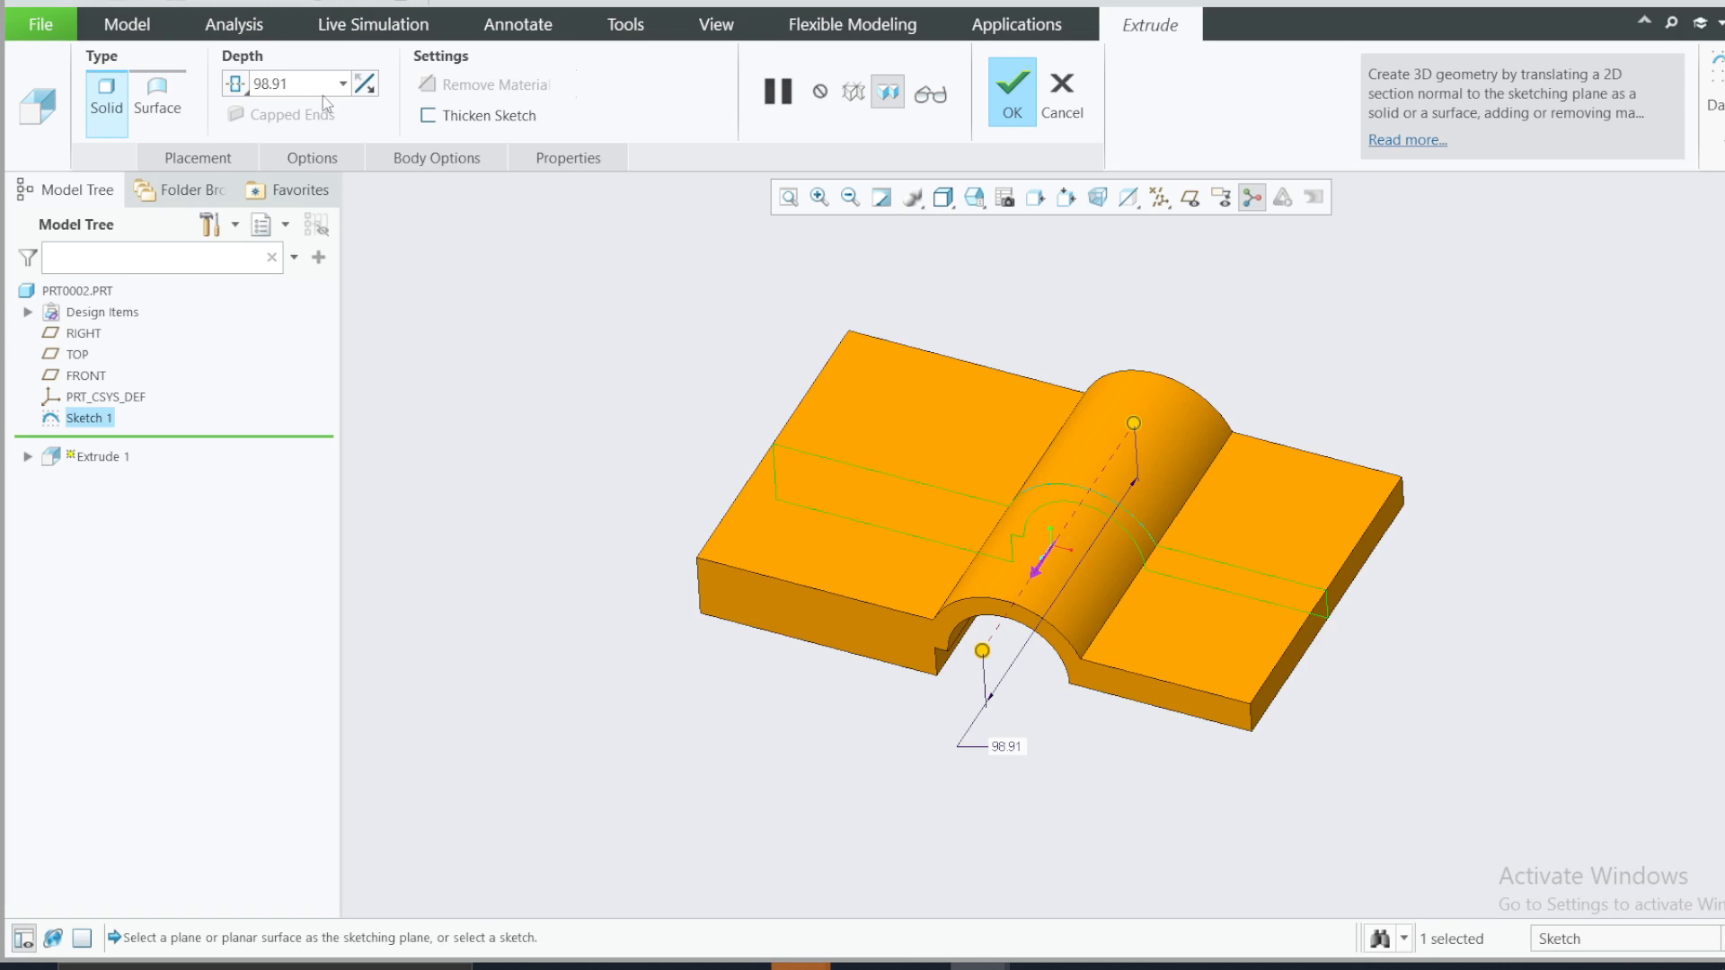
- Set the symmetric extrusion's depth to 72 and complete the base solid
double_click(290, 82)
text(72)
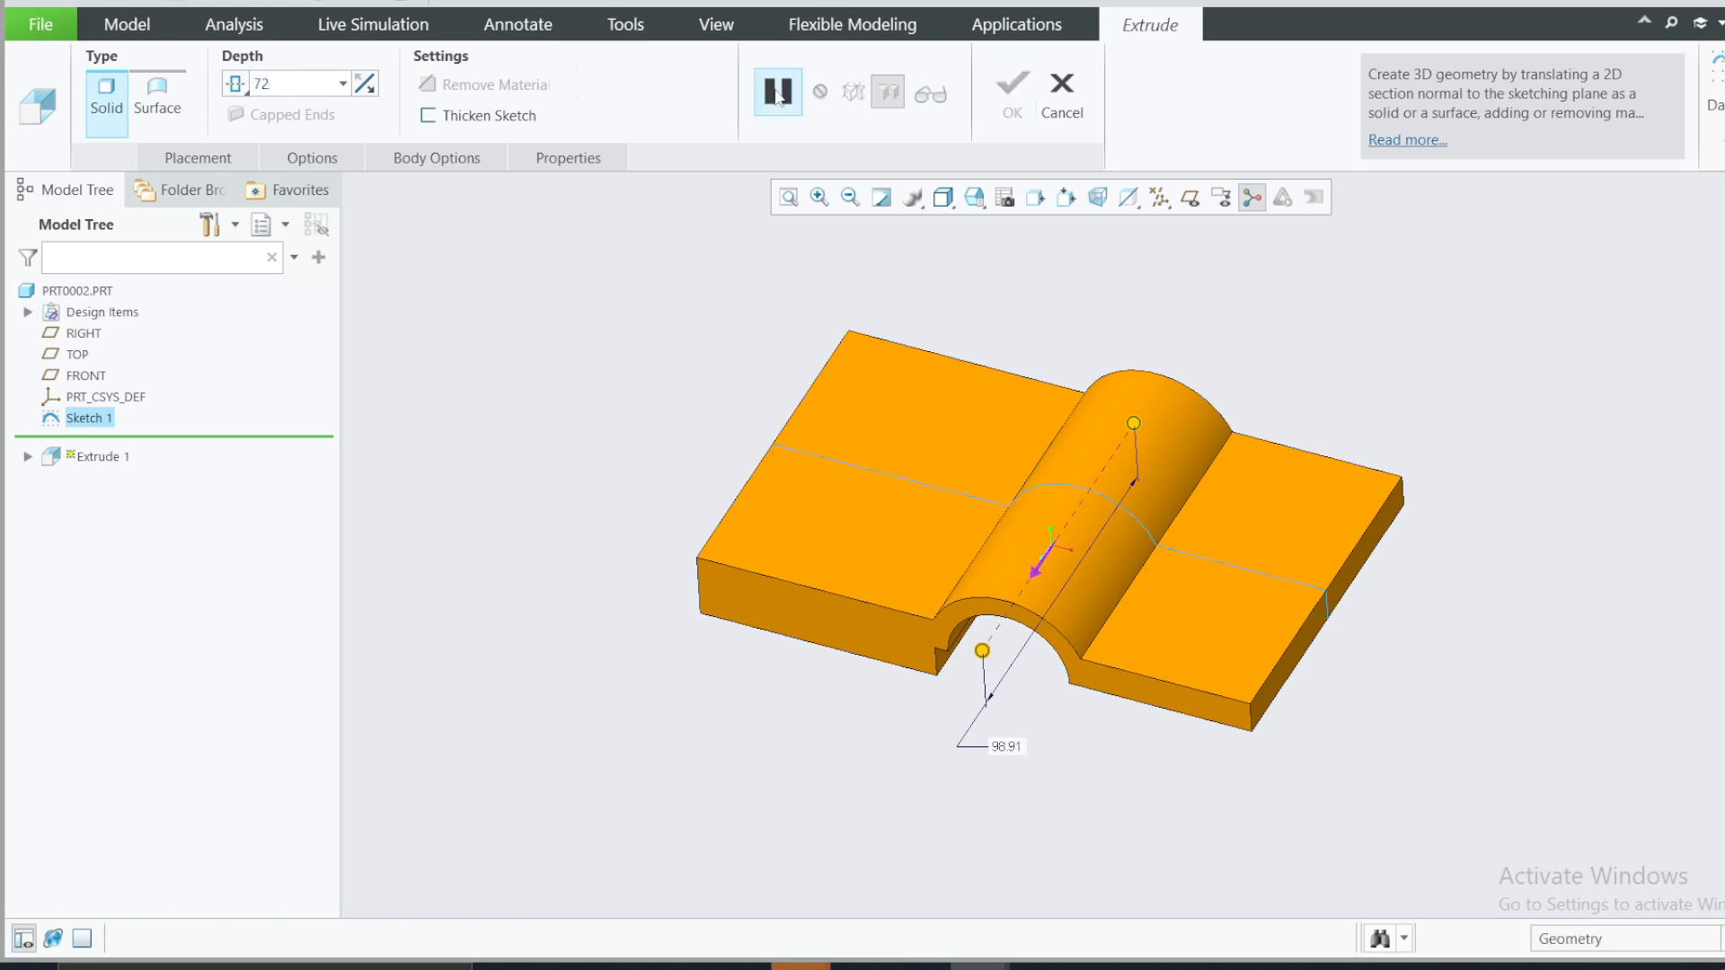
key(Return)
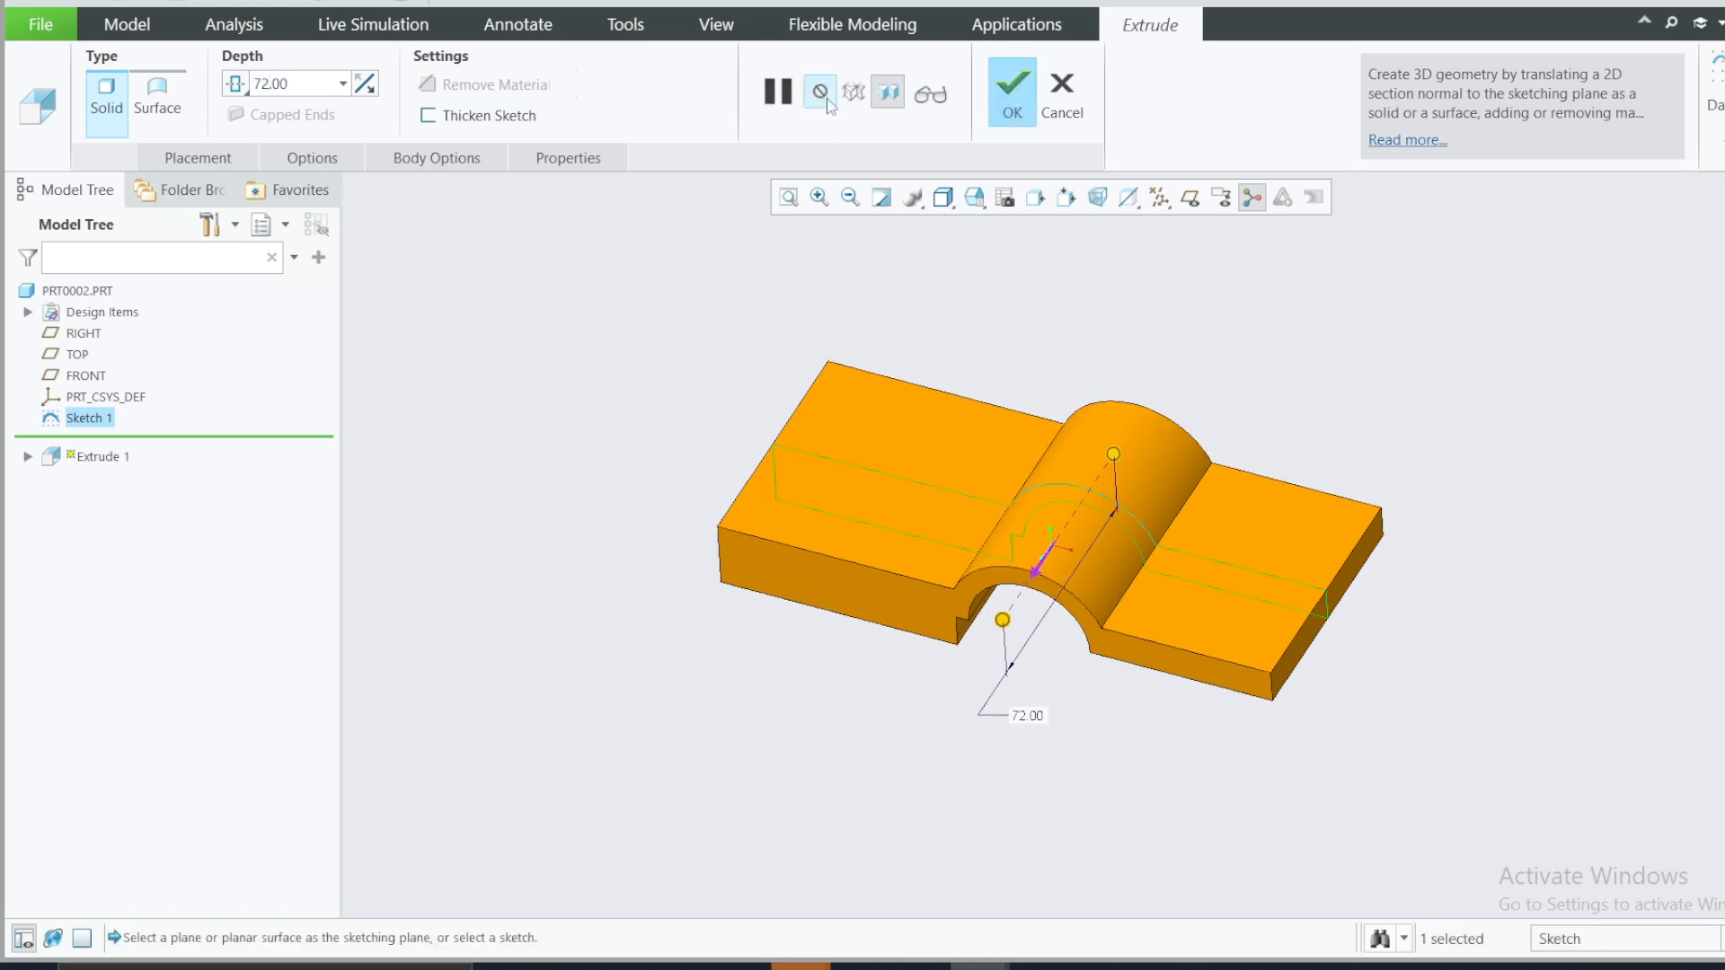
click(778, 90)
mouse_move(735, 281)
mouse_down()
mouse_move(797, 455)
mouse_move(798, 117)
mouse_up()
click(778, 91)
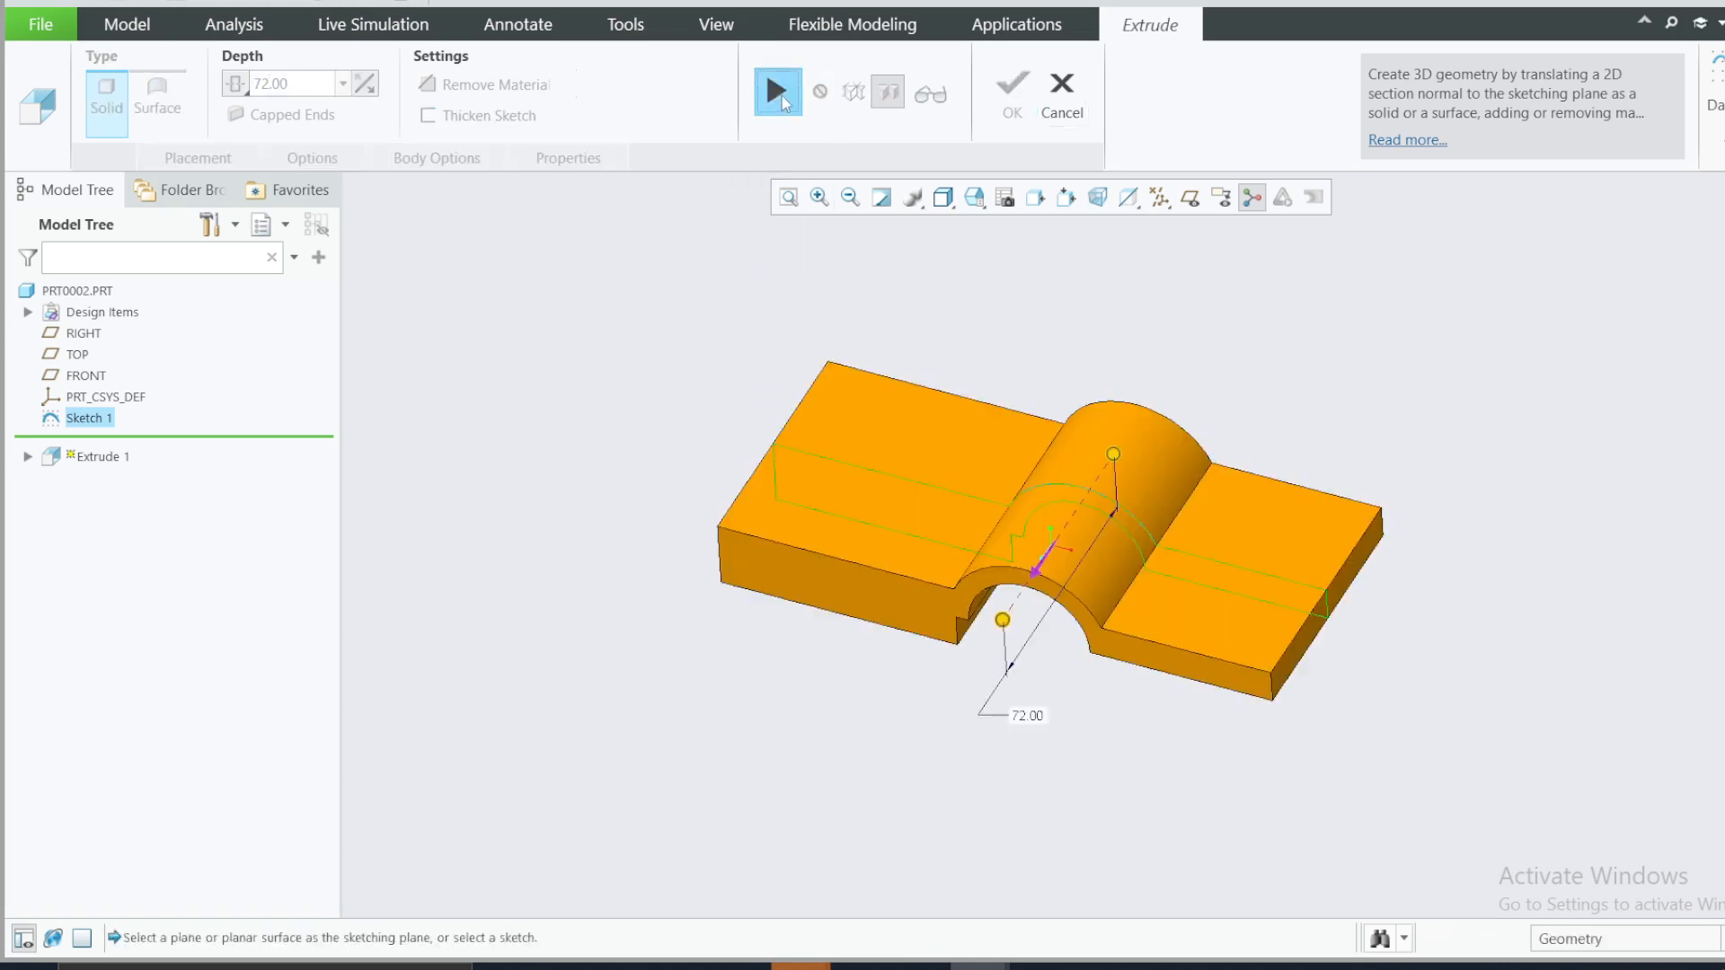
click(1013, 90)
click(1156, 360)
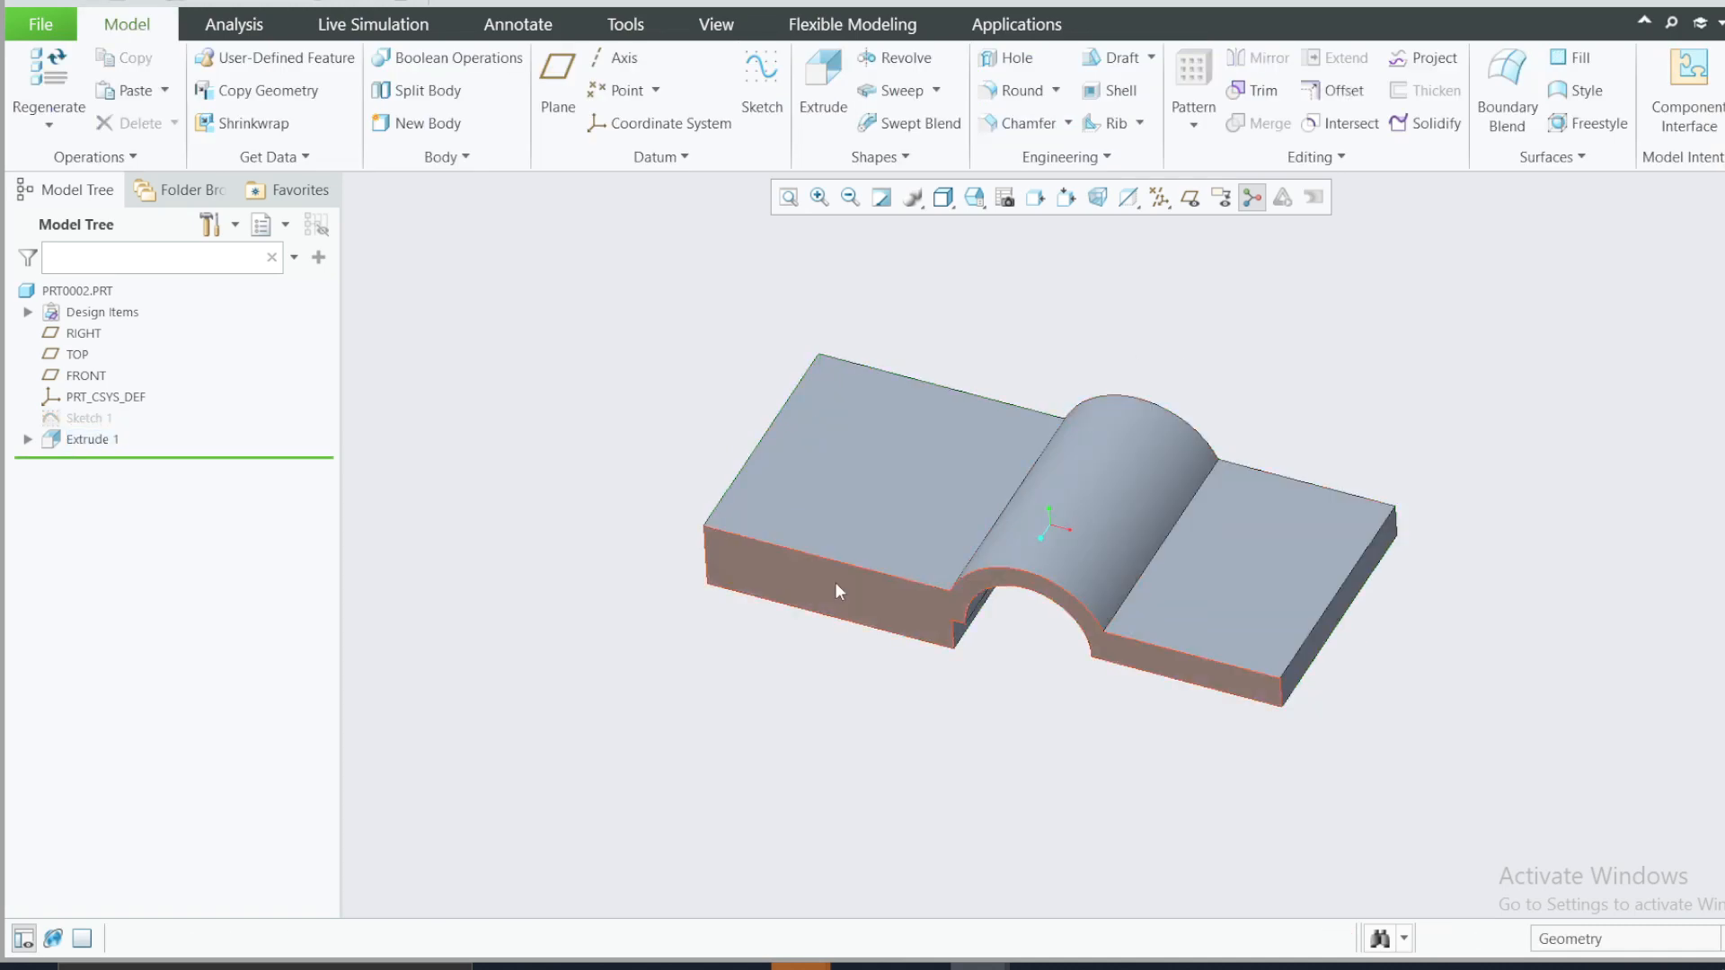
- Orient the model to the FRONT view and study the upper boss and rib geometry in the reference drawing
click(973, 197)
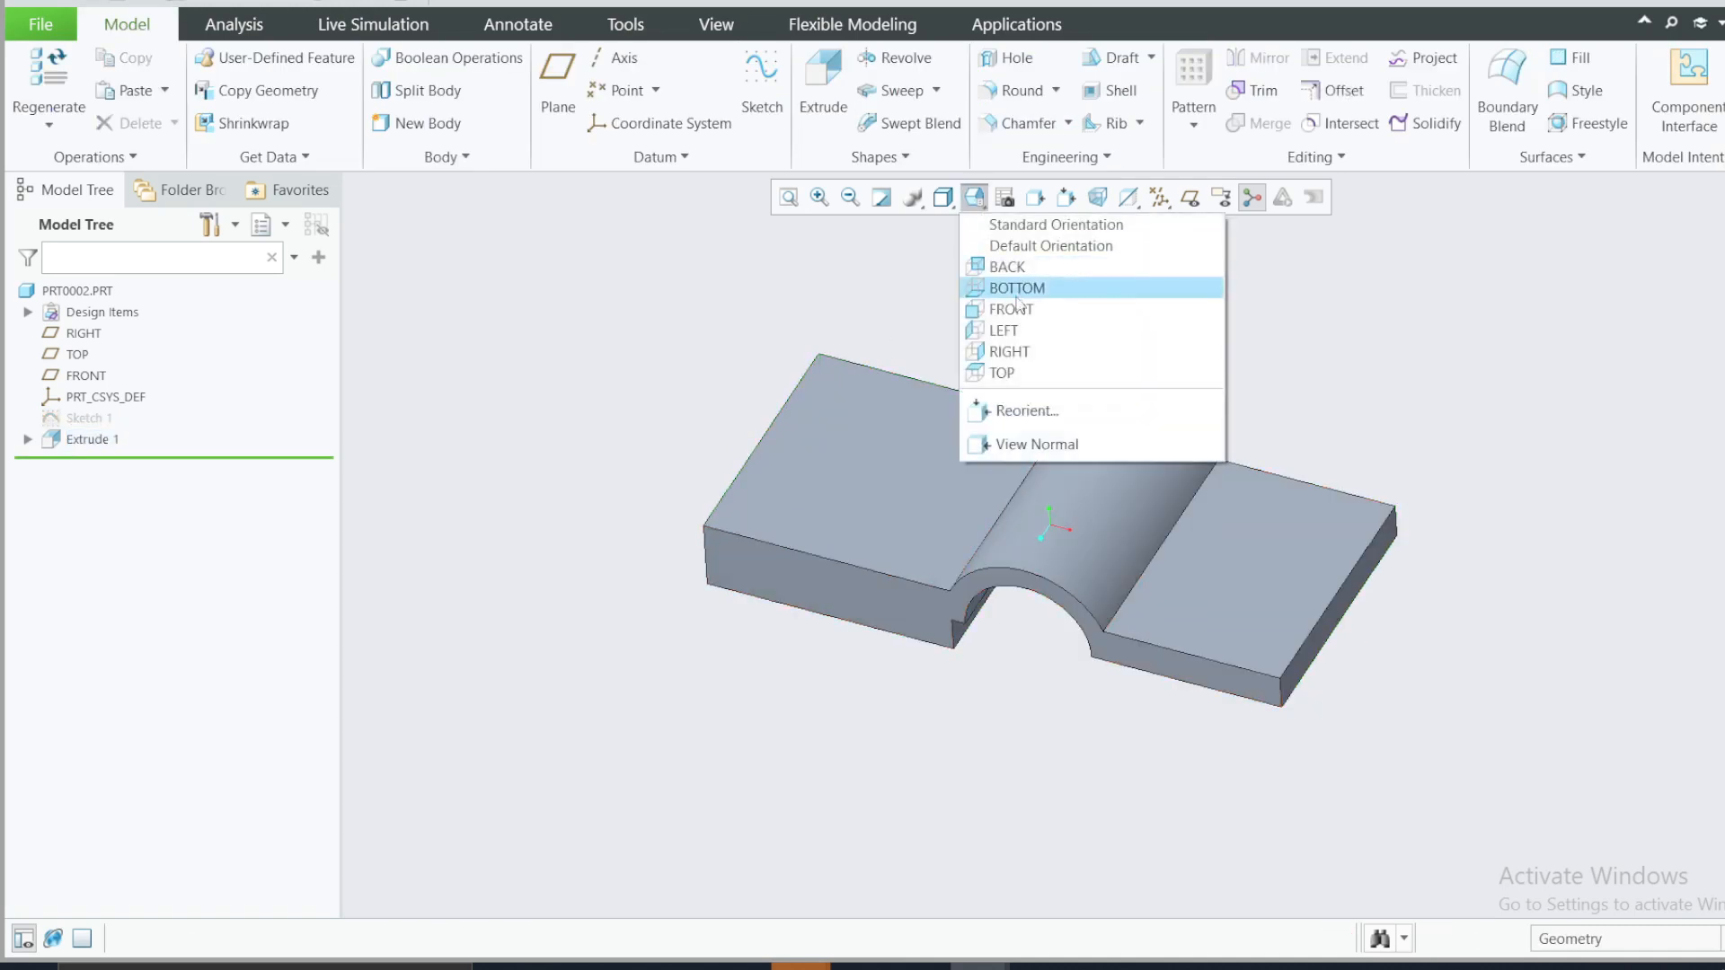
click(1010, 309)
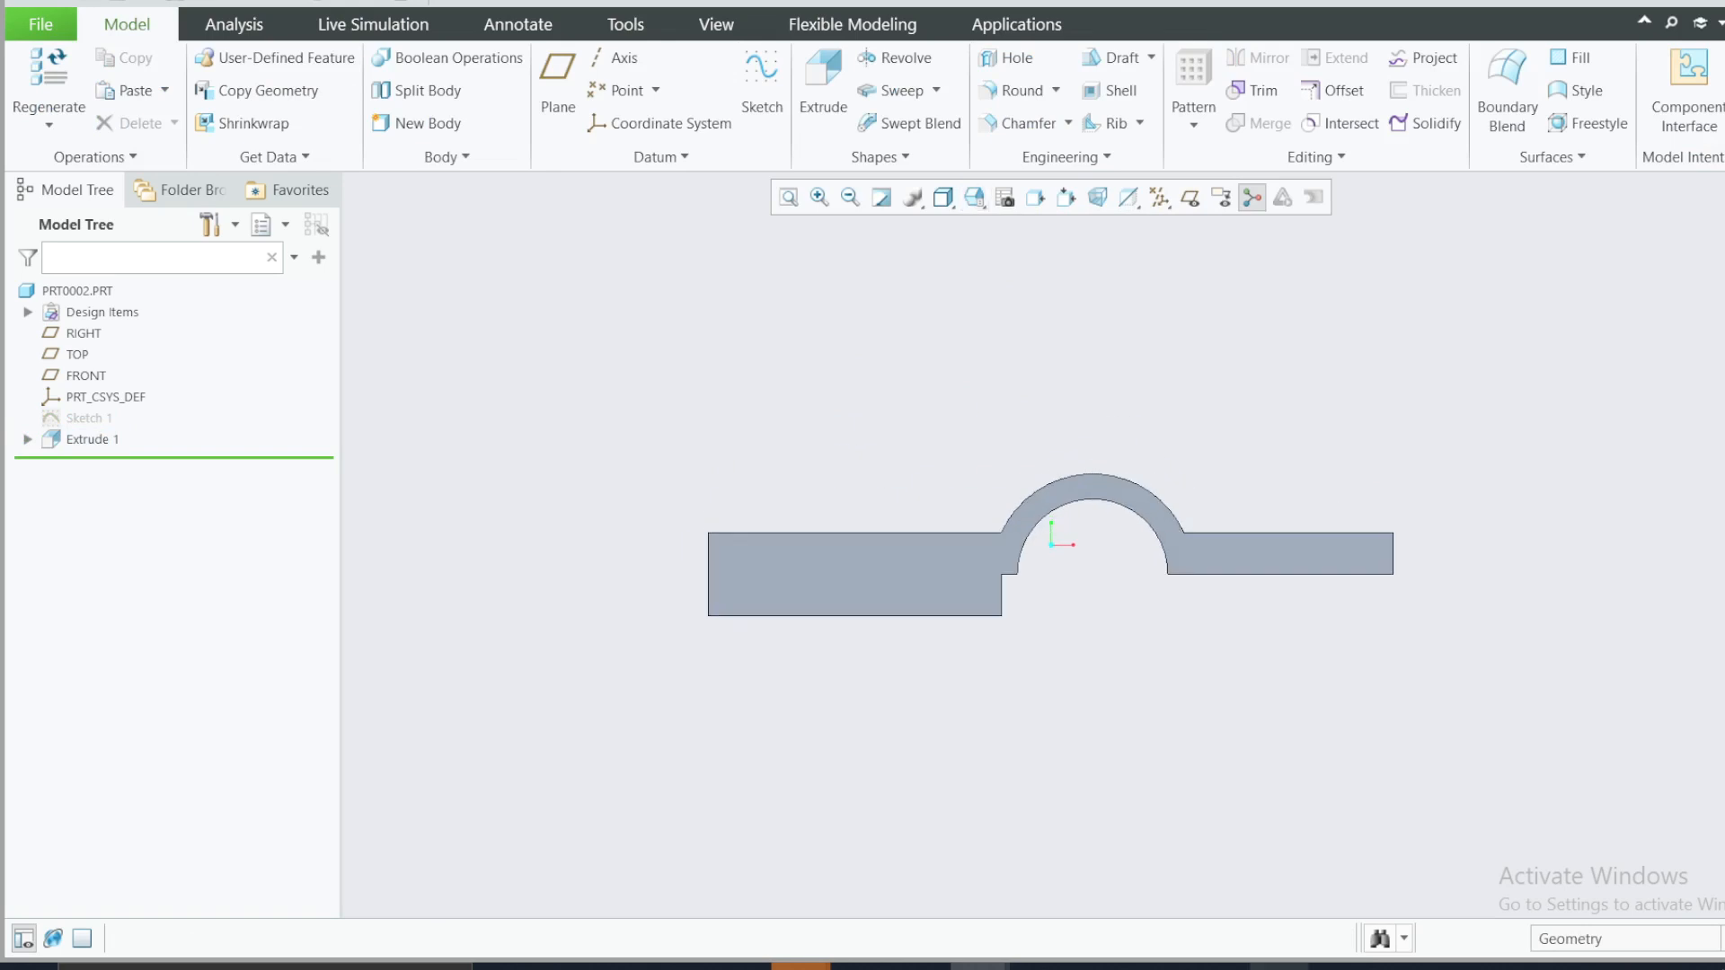
click(1279, 966)
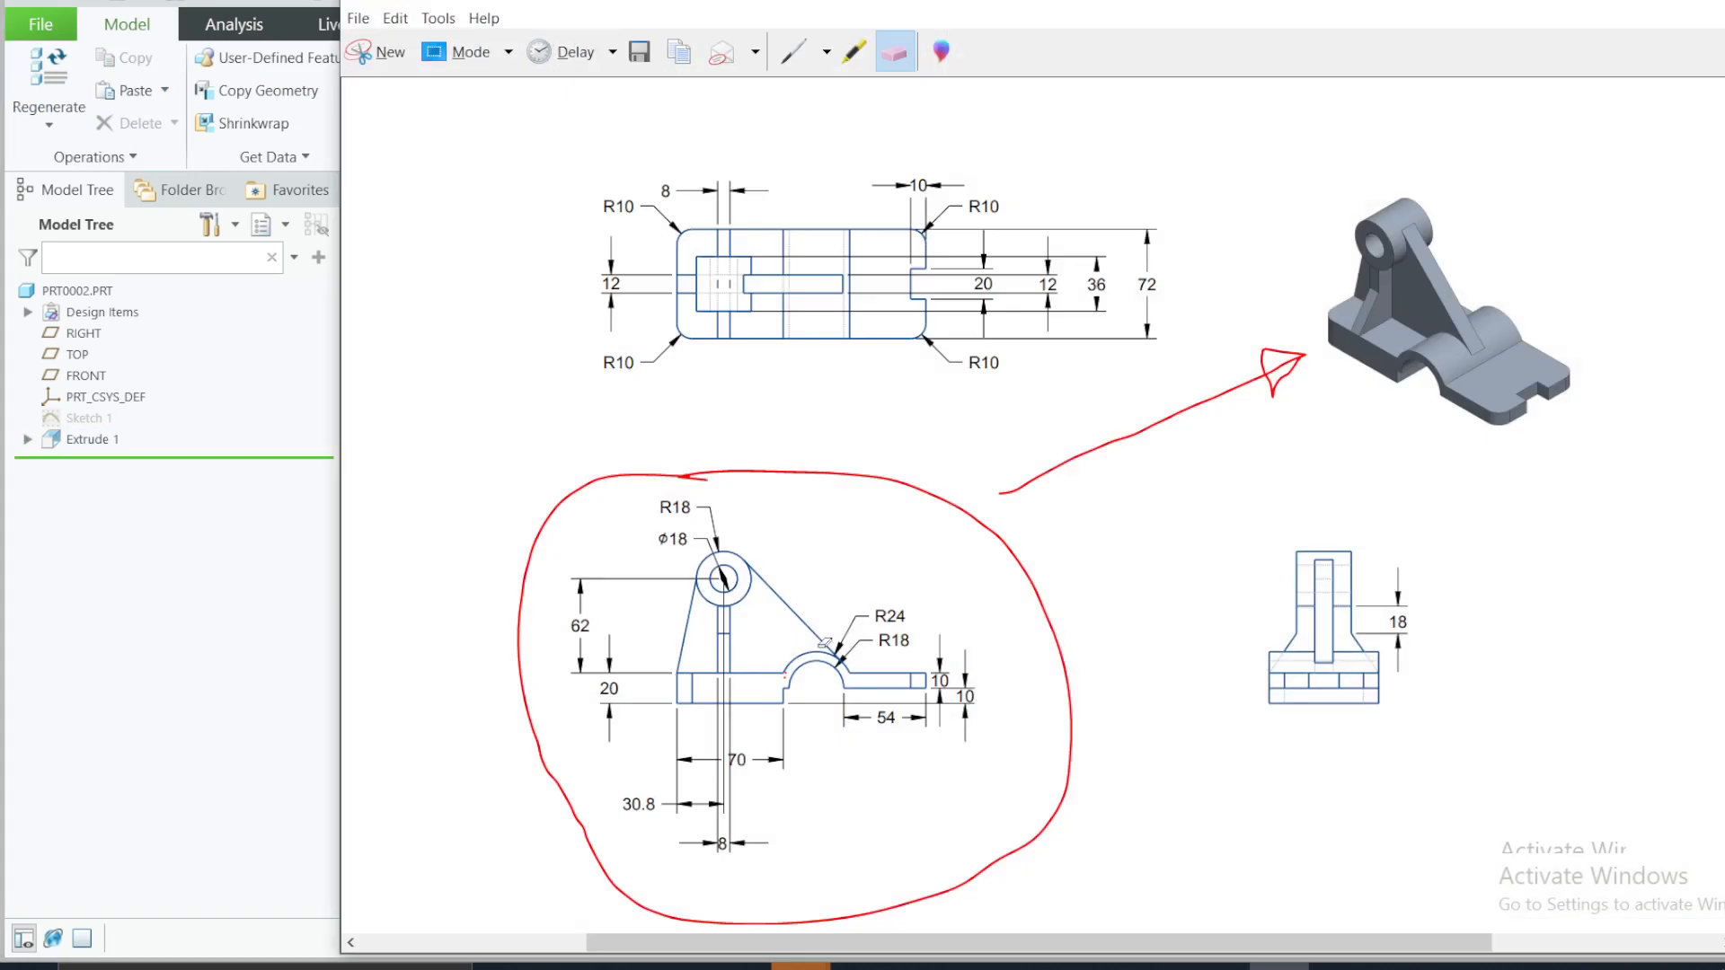
key(alt+Tab)
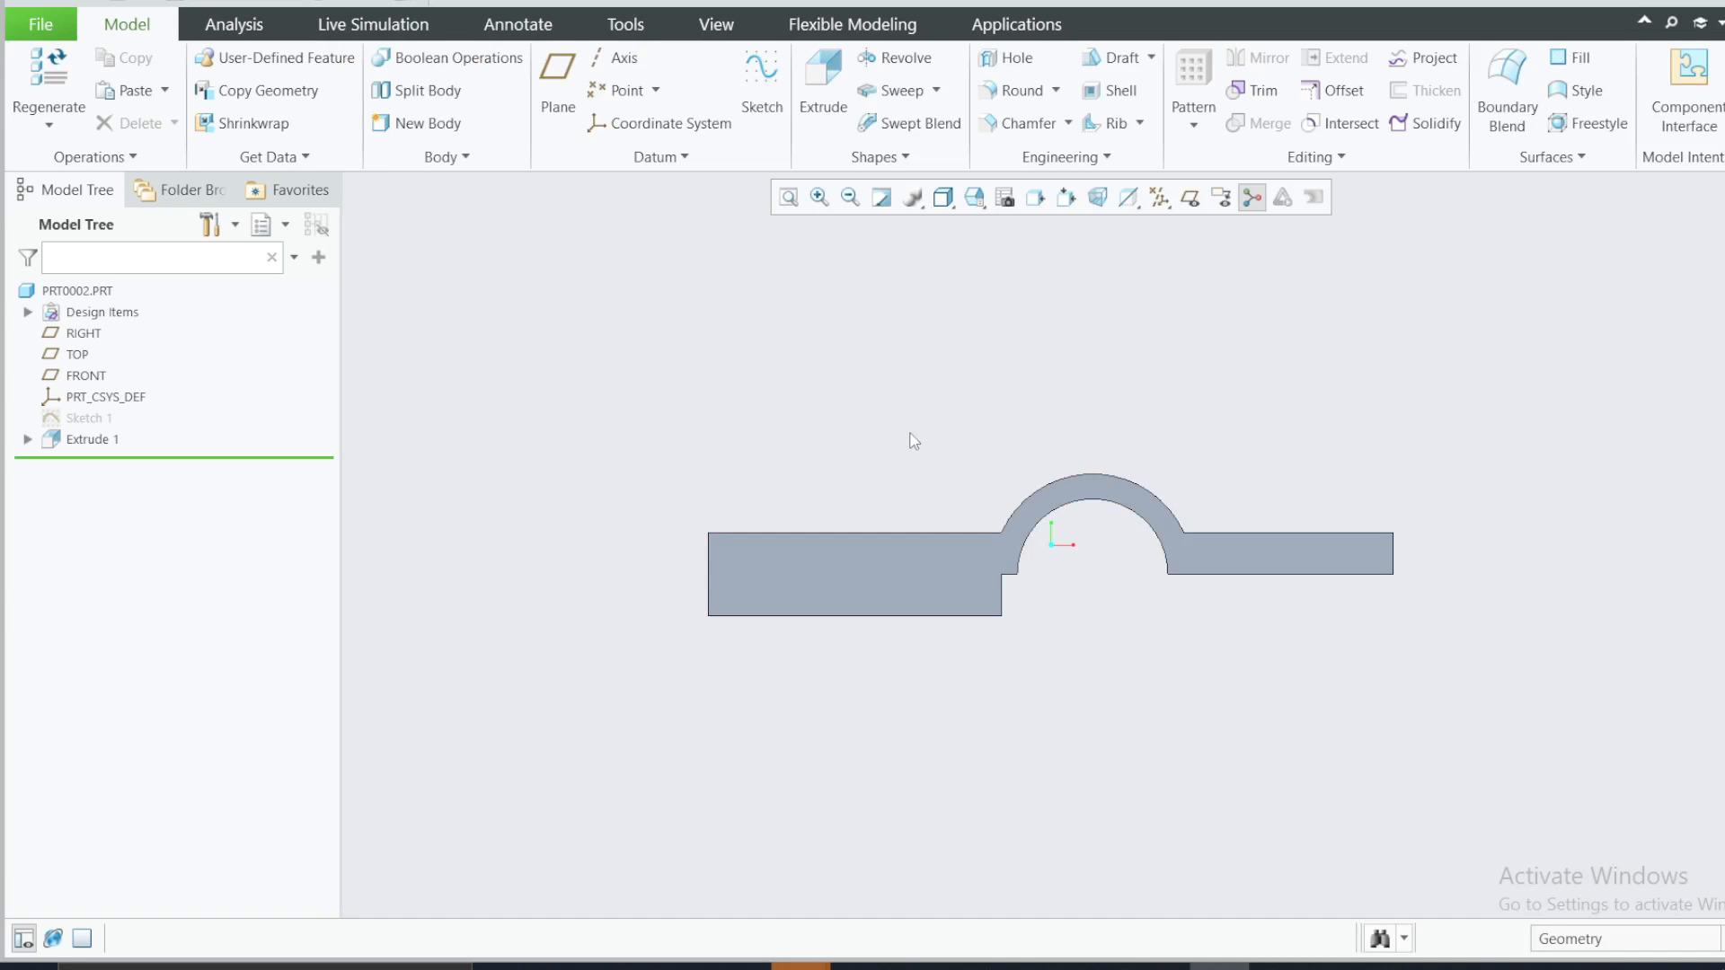
click(1278, 965)
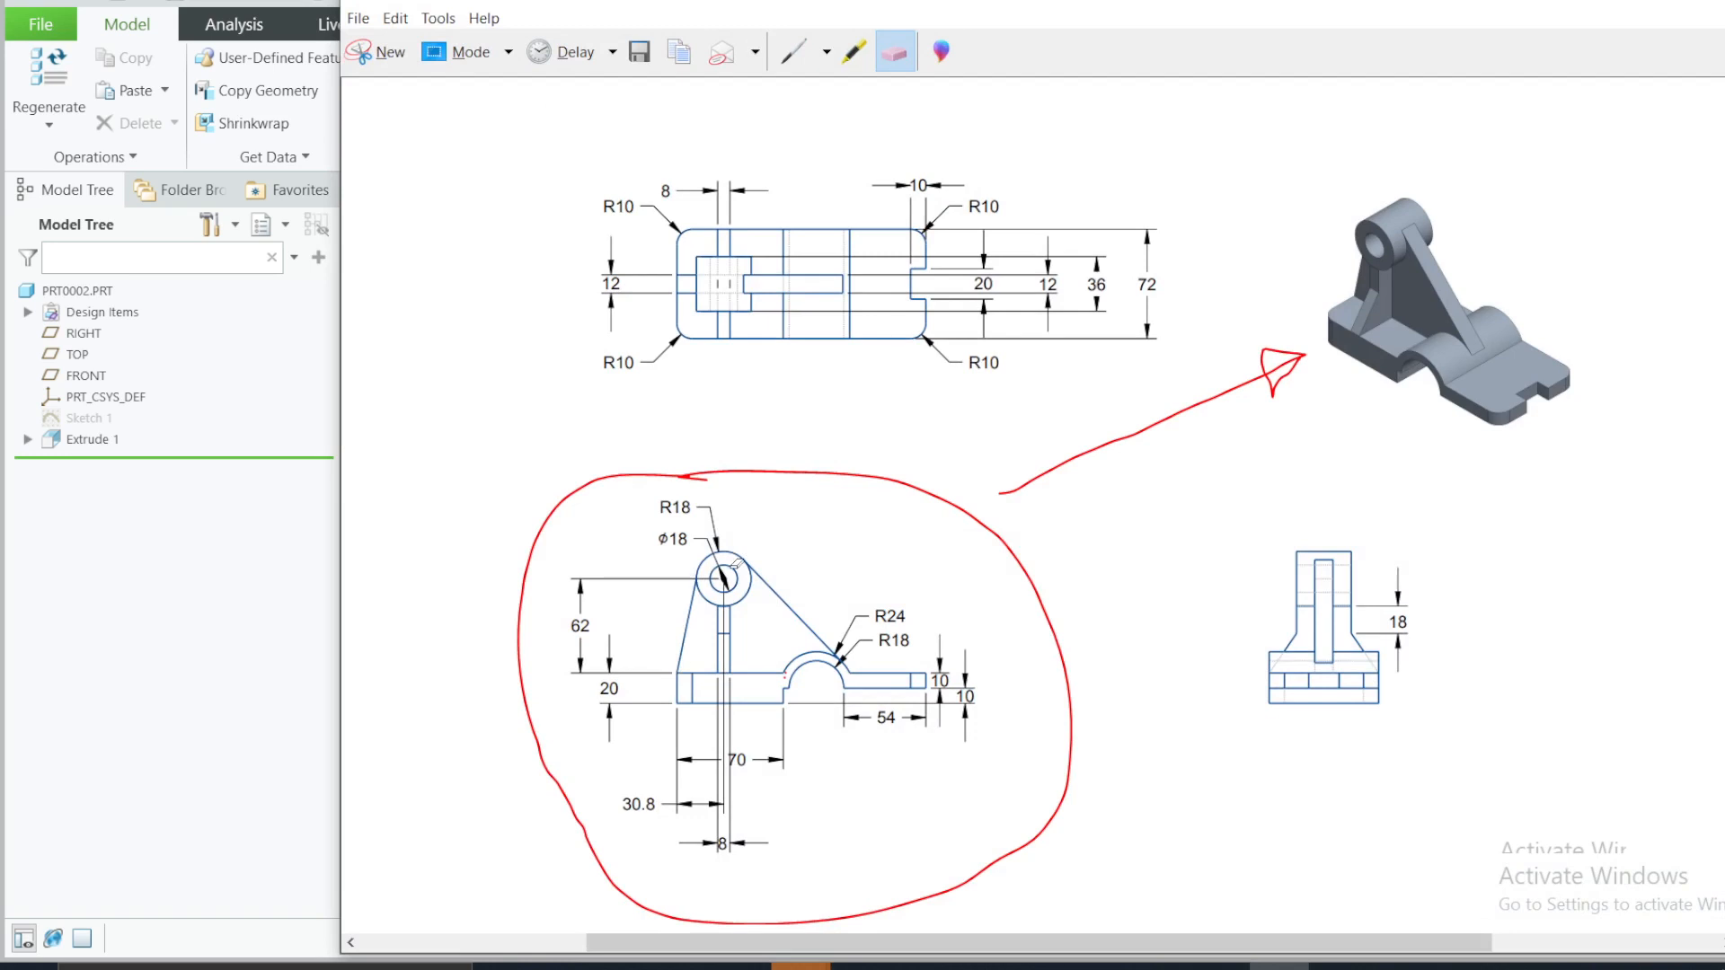
scroll(738, 564, down, 1)
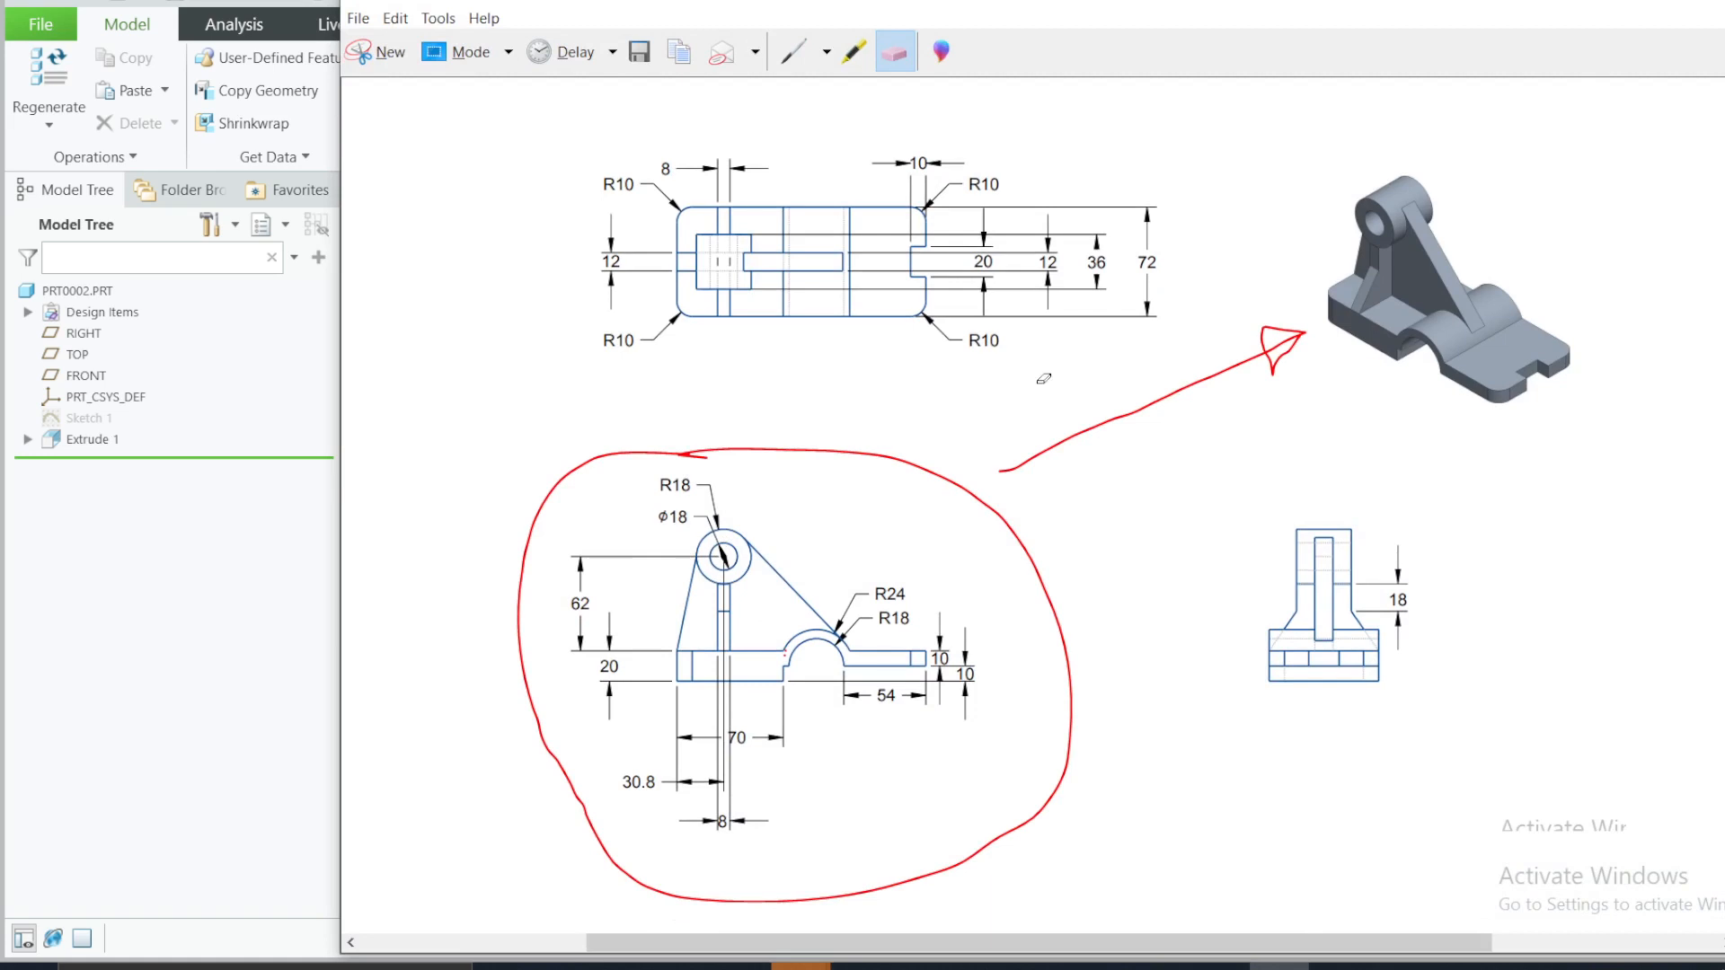
click(1616, 5)
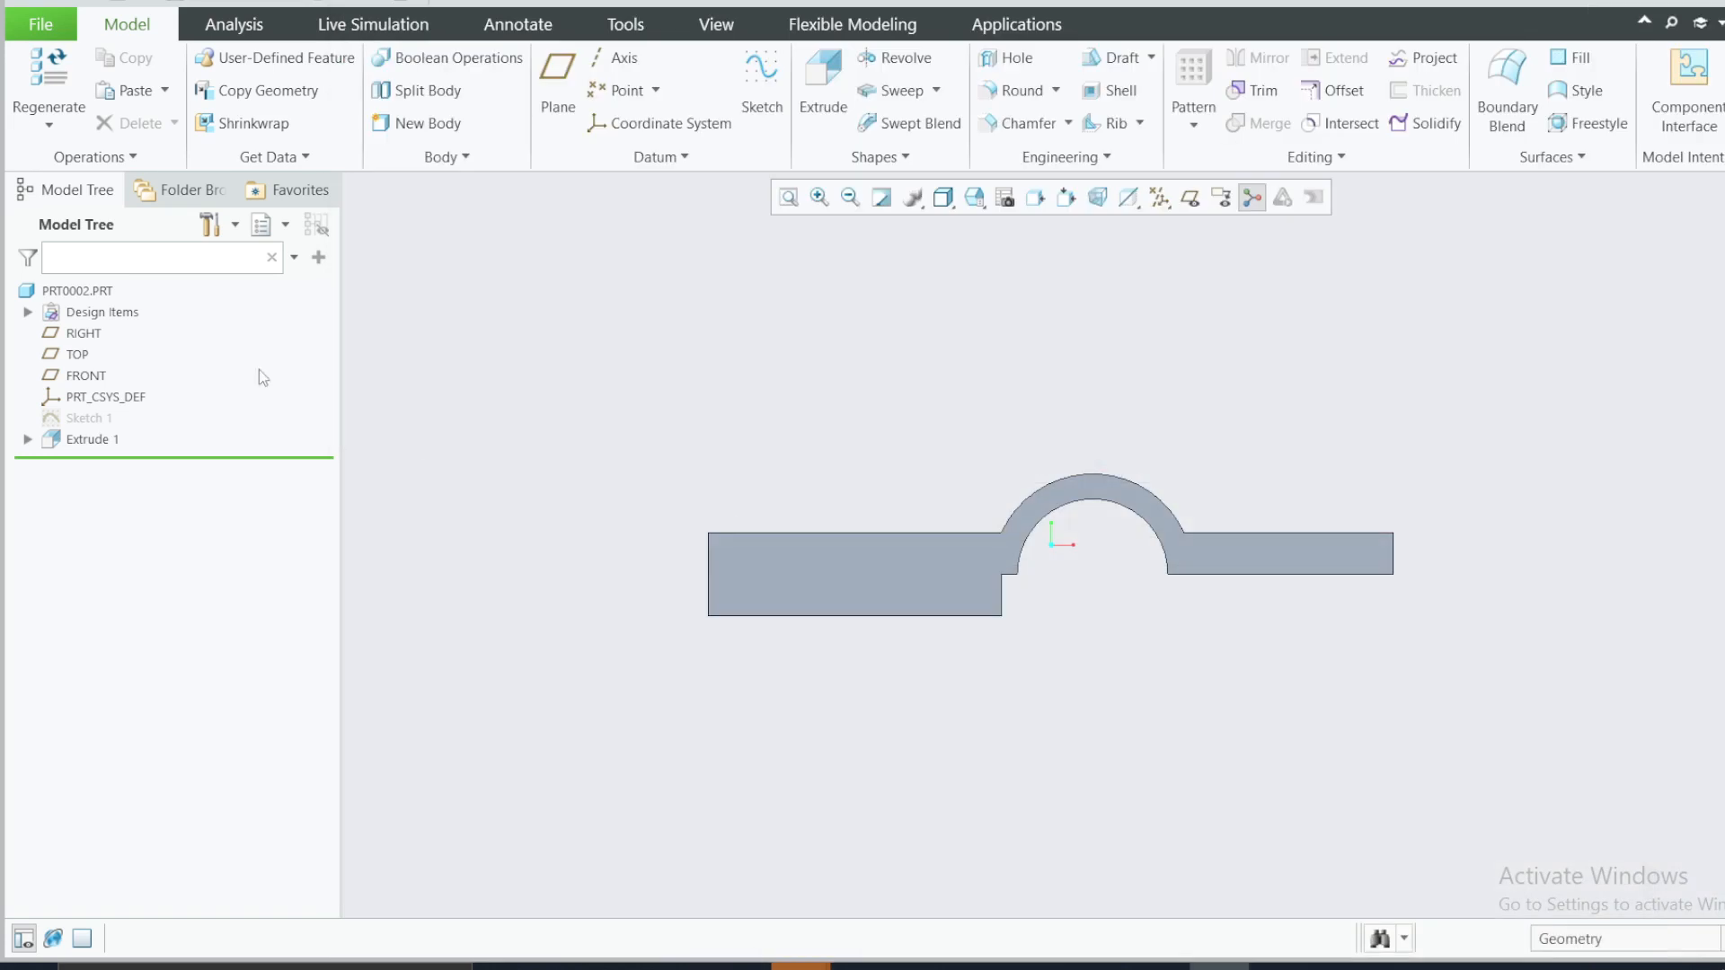
- Start a new sketch on the FRONT datum plane
click(83, 377)
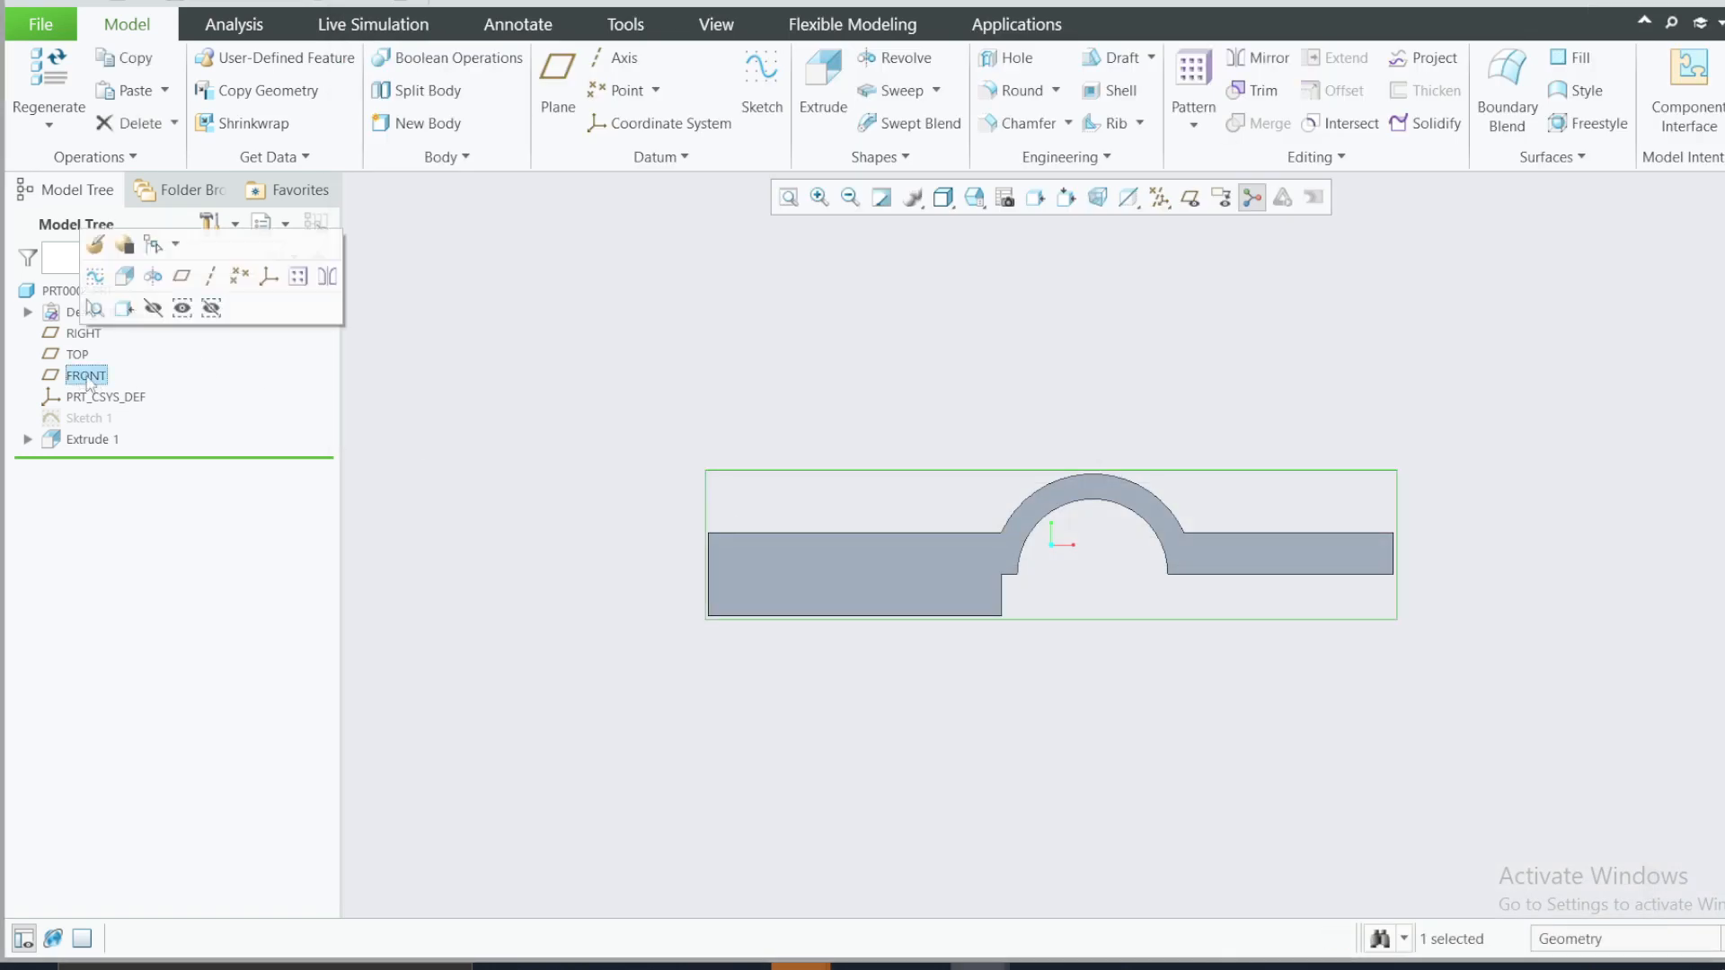
click(762, 81)
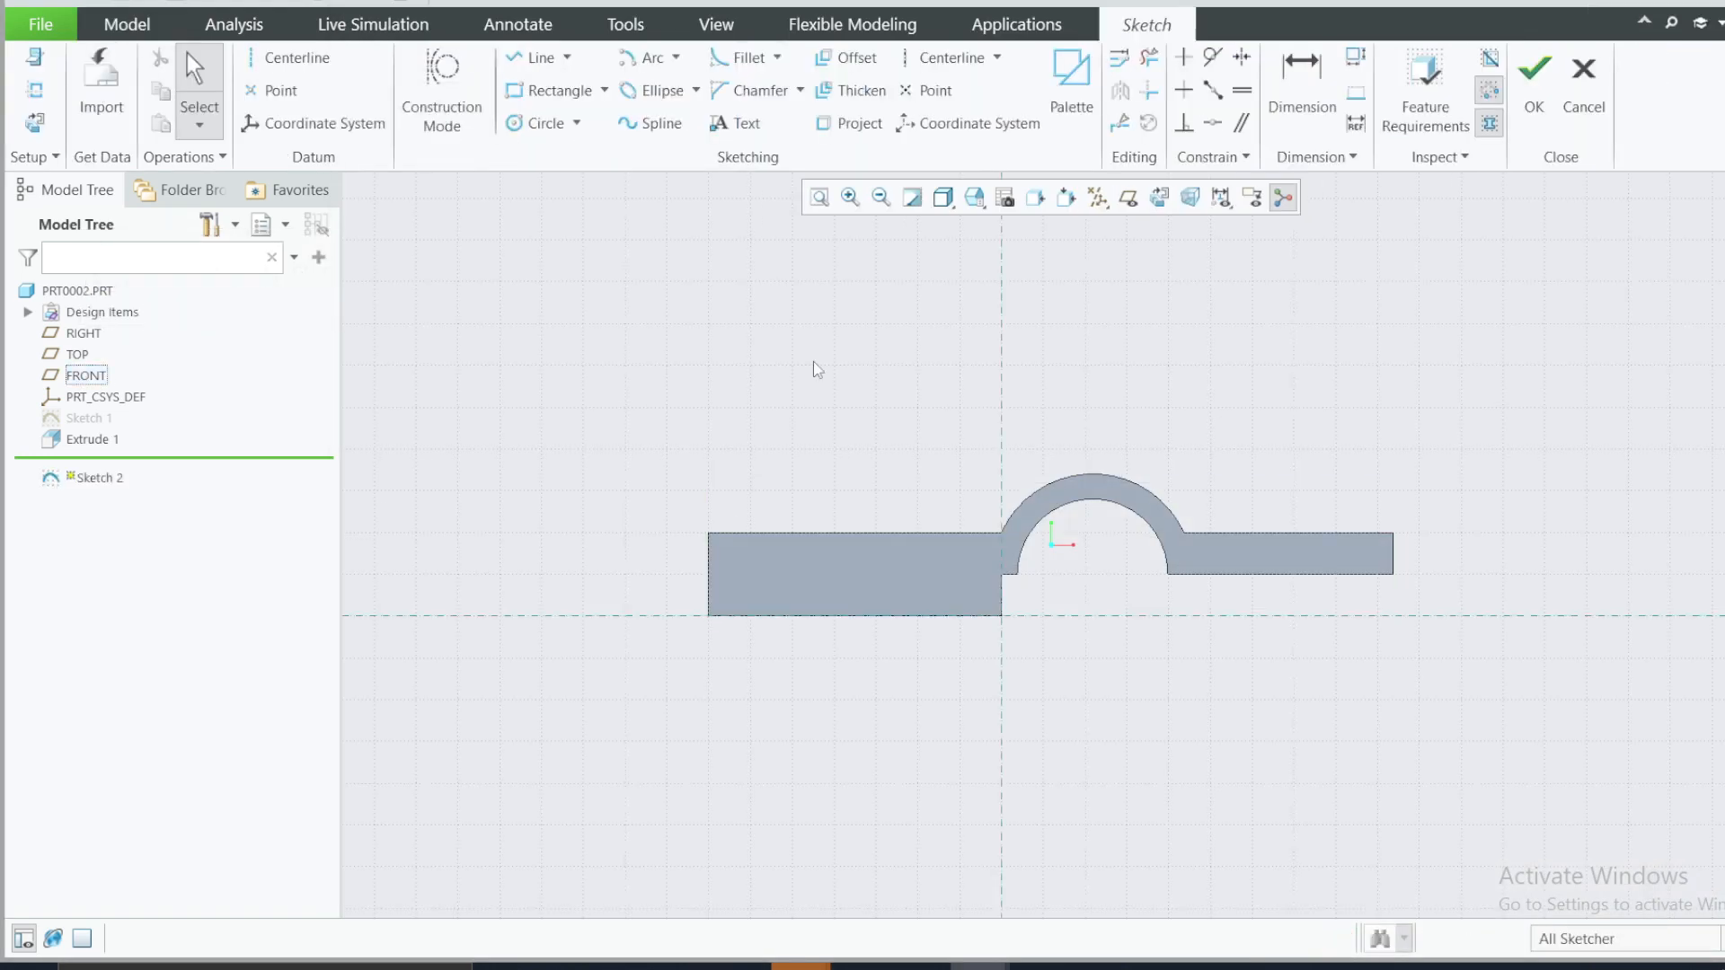
scroll(812, 361, down, 1)
scroll(795, 261, up, 3)
click(542, 123)
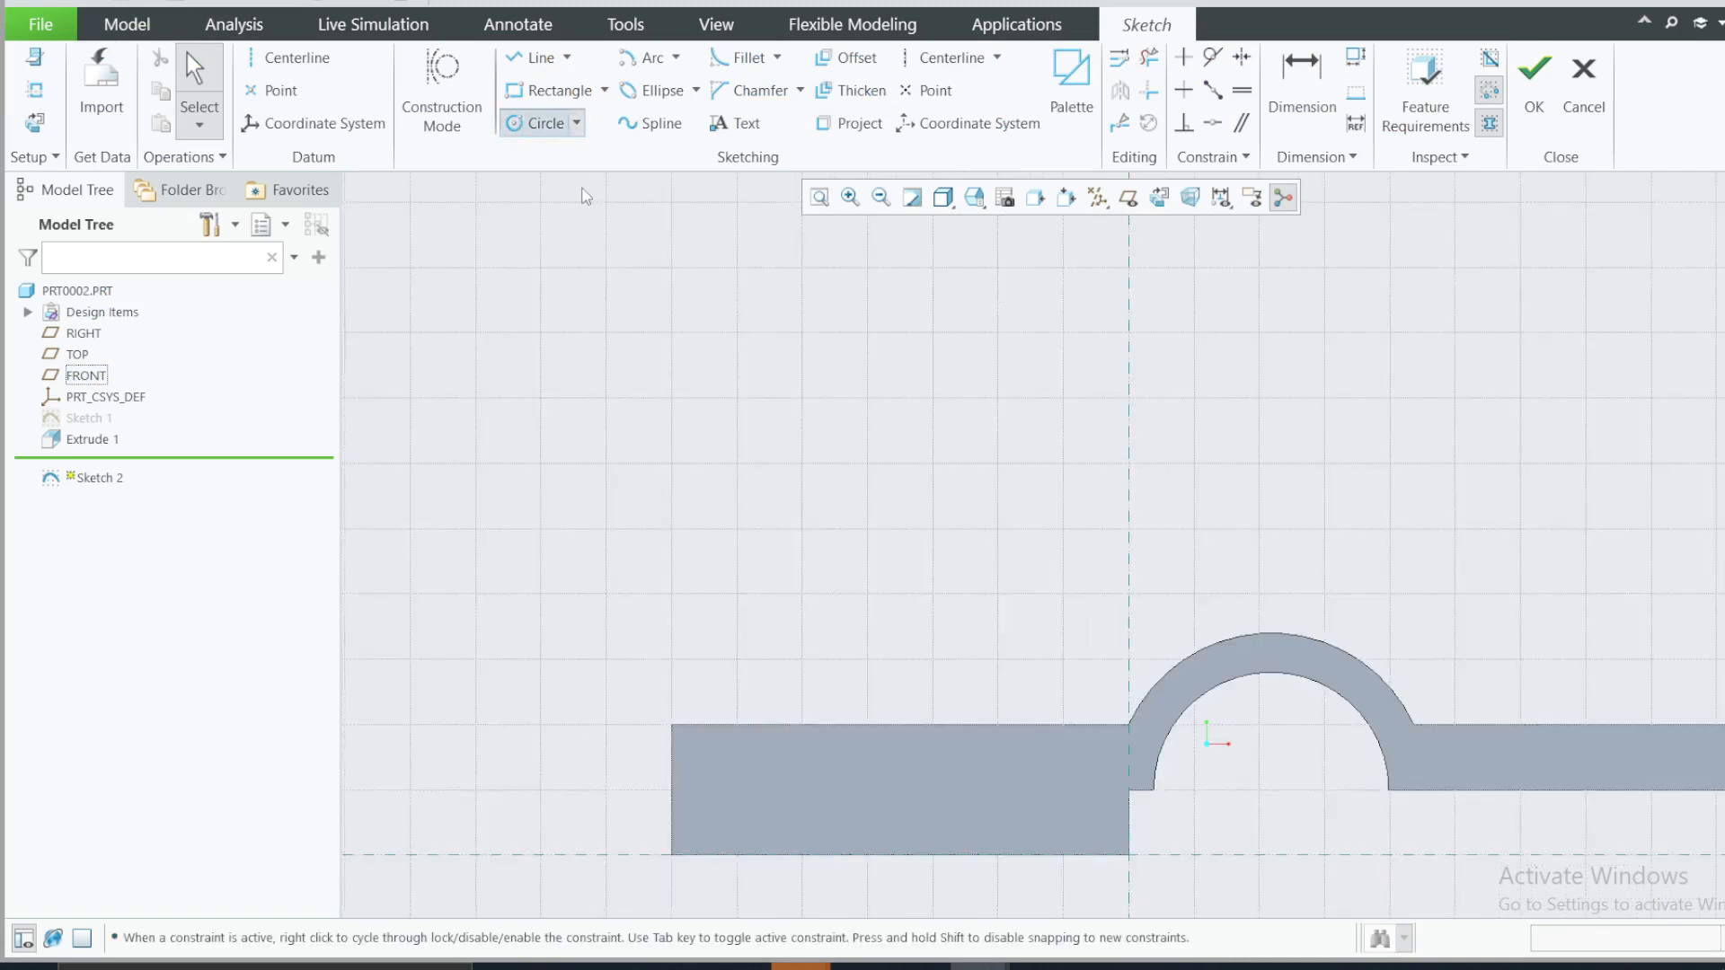
middle_click(744, 464)
- Add the thick left block's bottom, left and top edges as sketch references
click(34, 90)
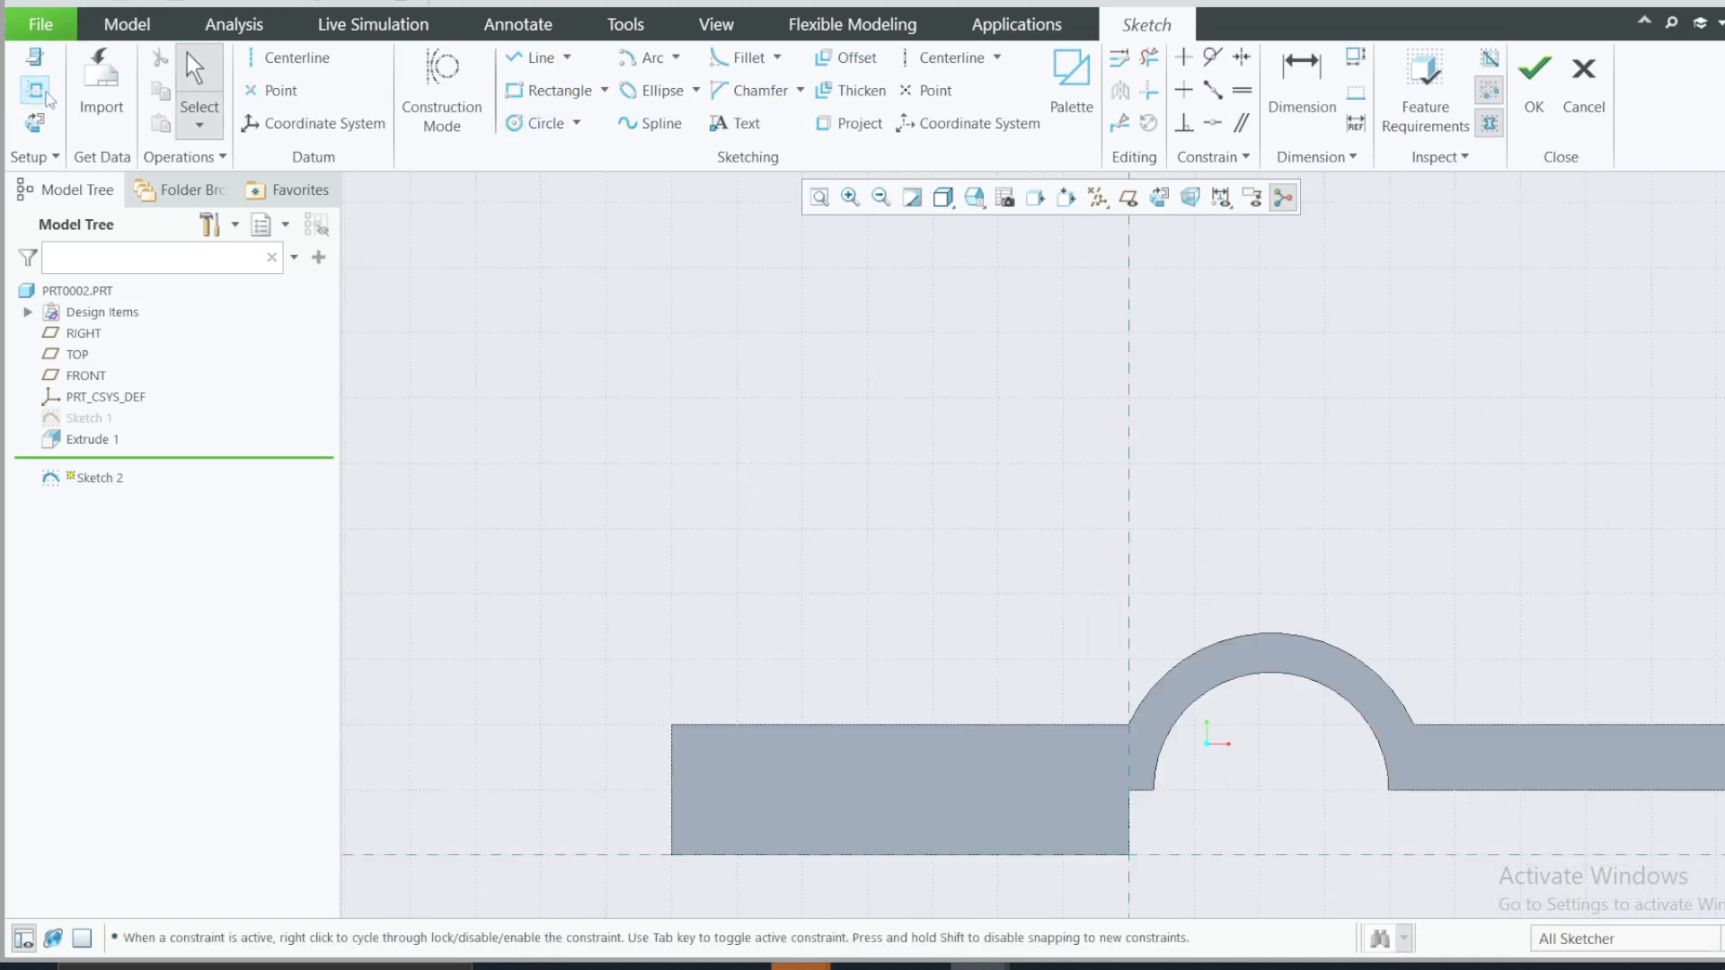
click(704, 857)
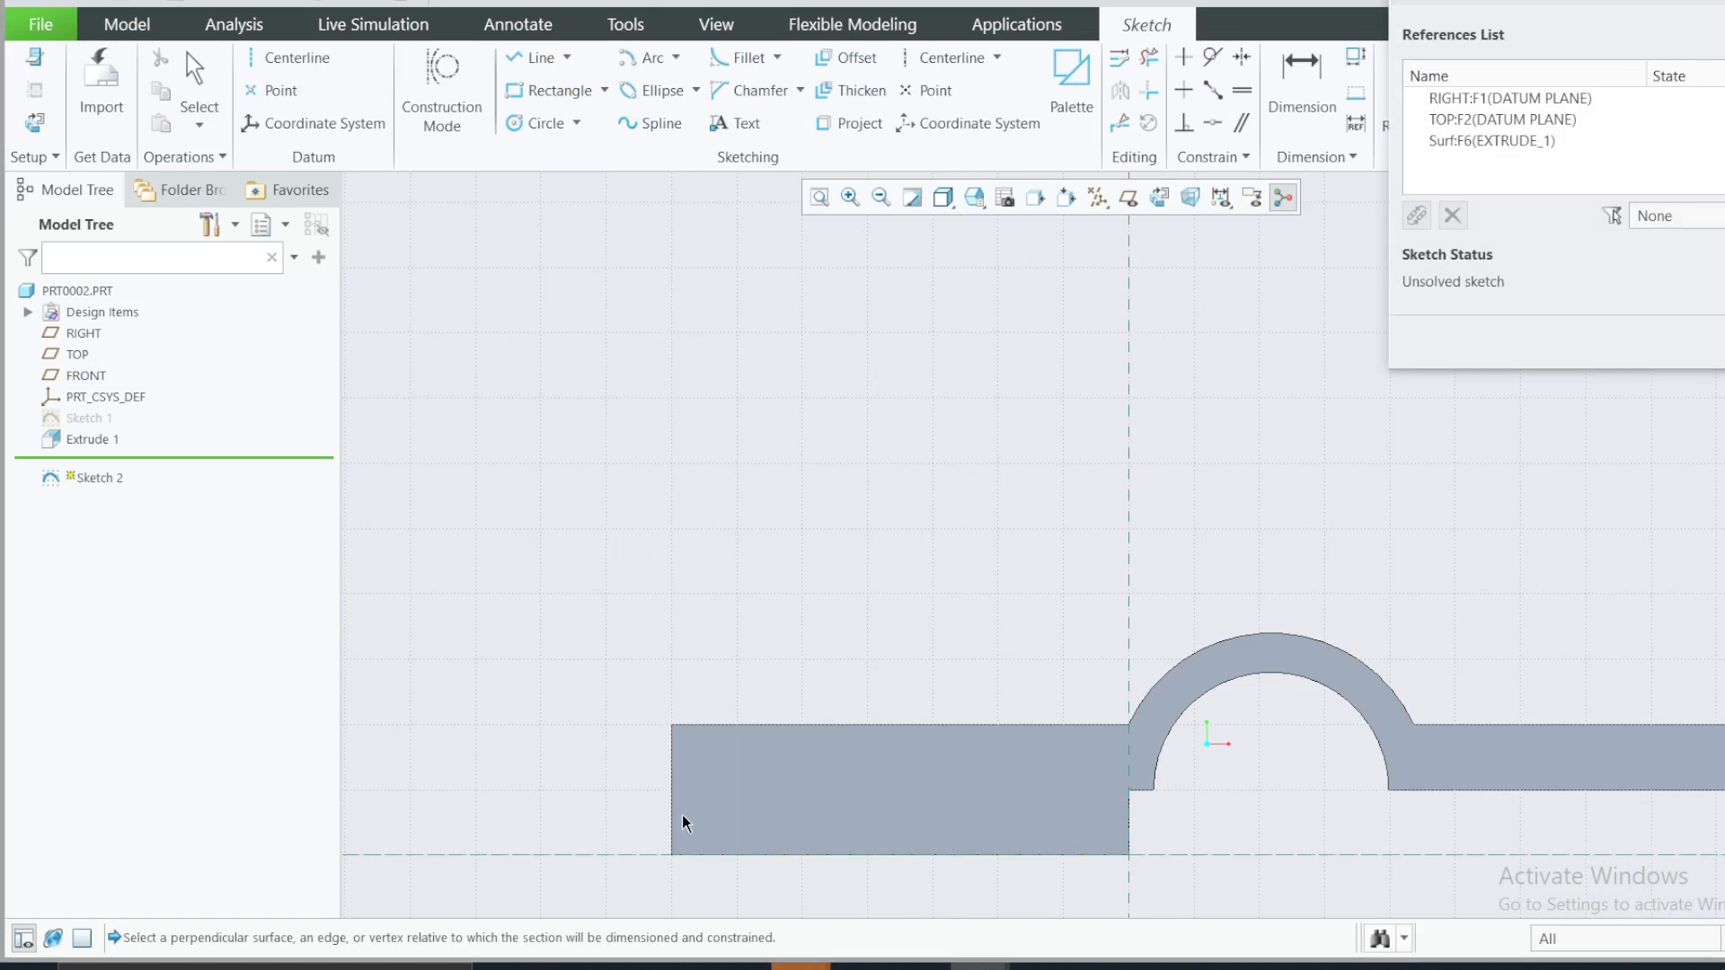
click(674, 795)
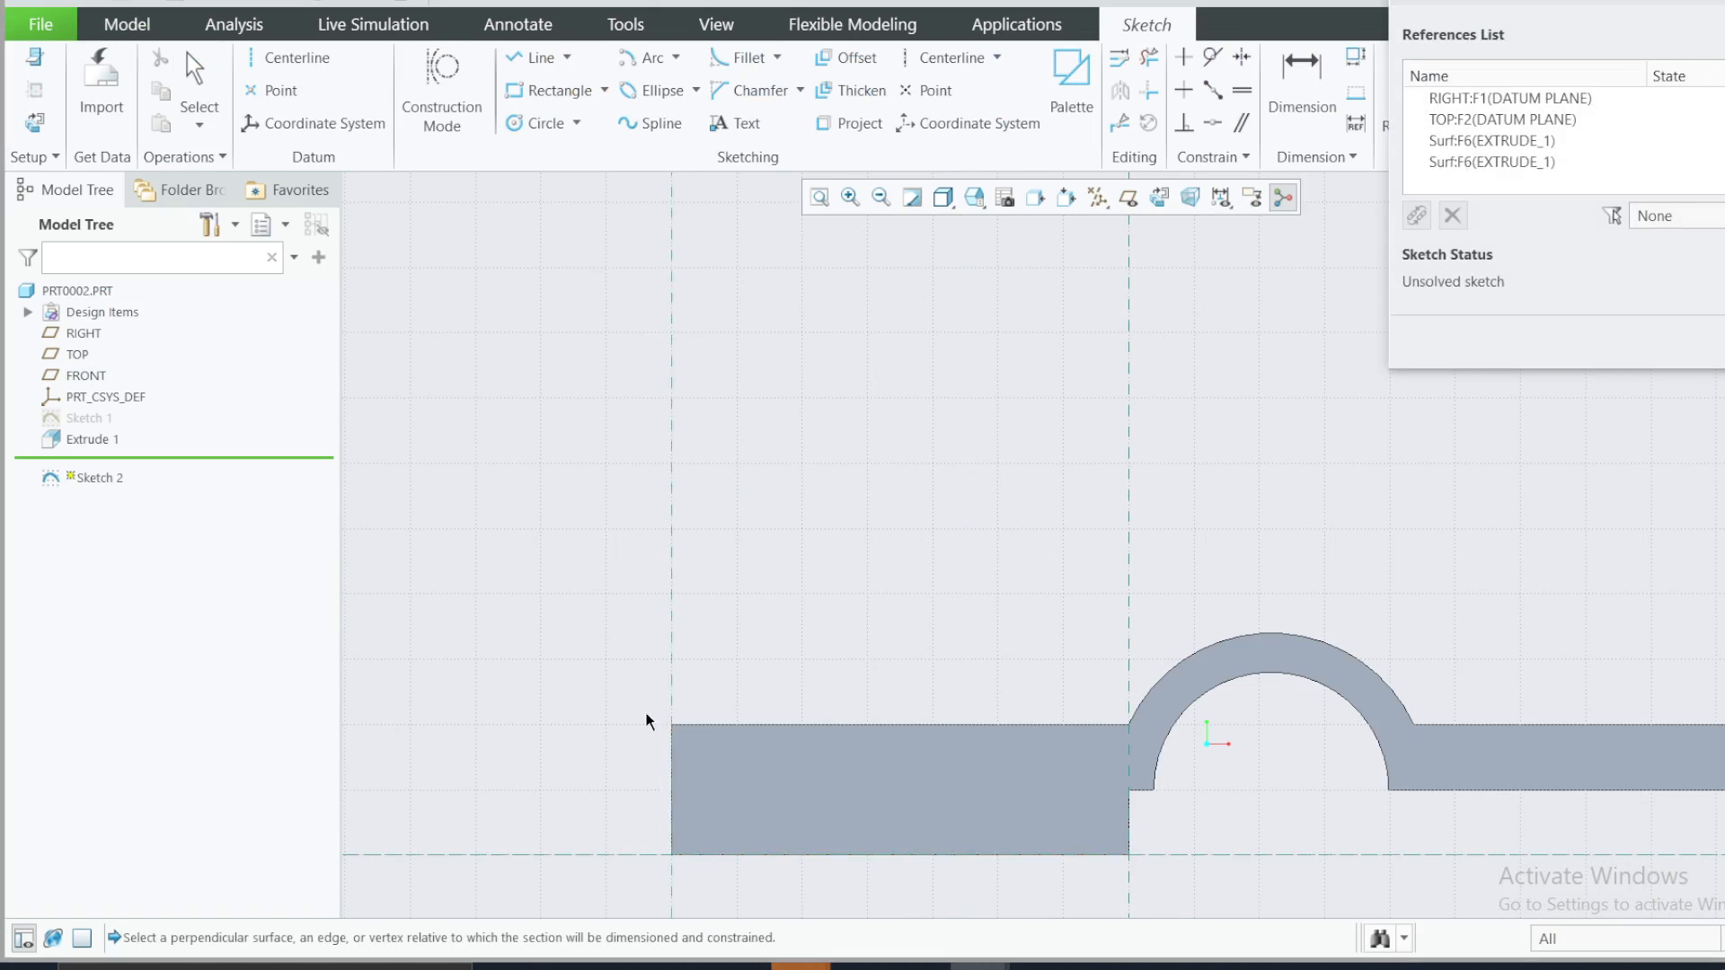
click(753, 726)
- Sketch two concentric circles above the left block, about 29 and 22 in diameter, centered about 28 from its left edge
click(539, 123)
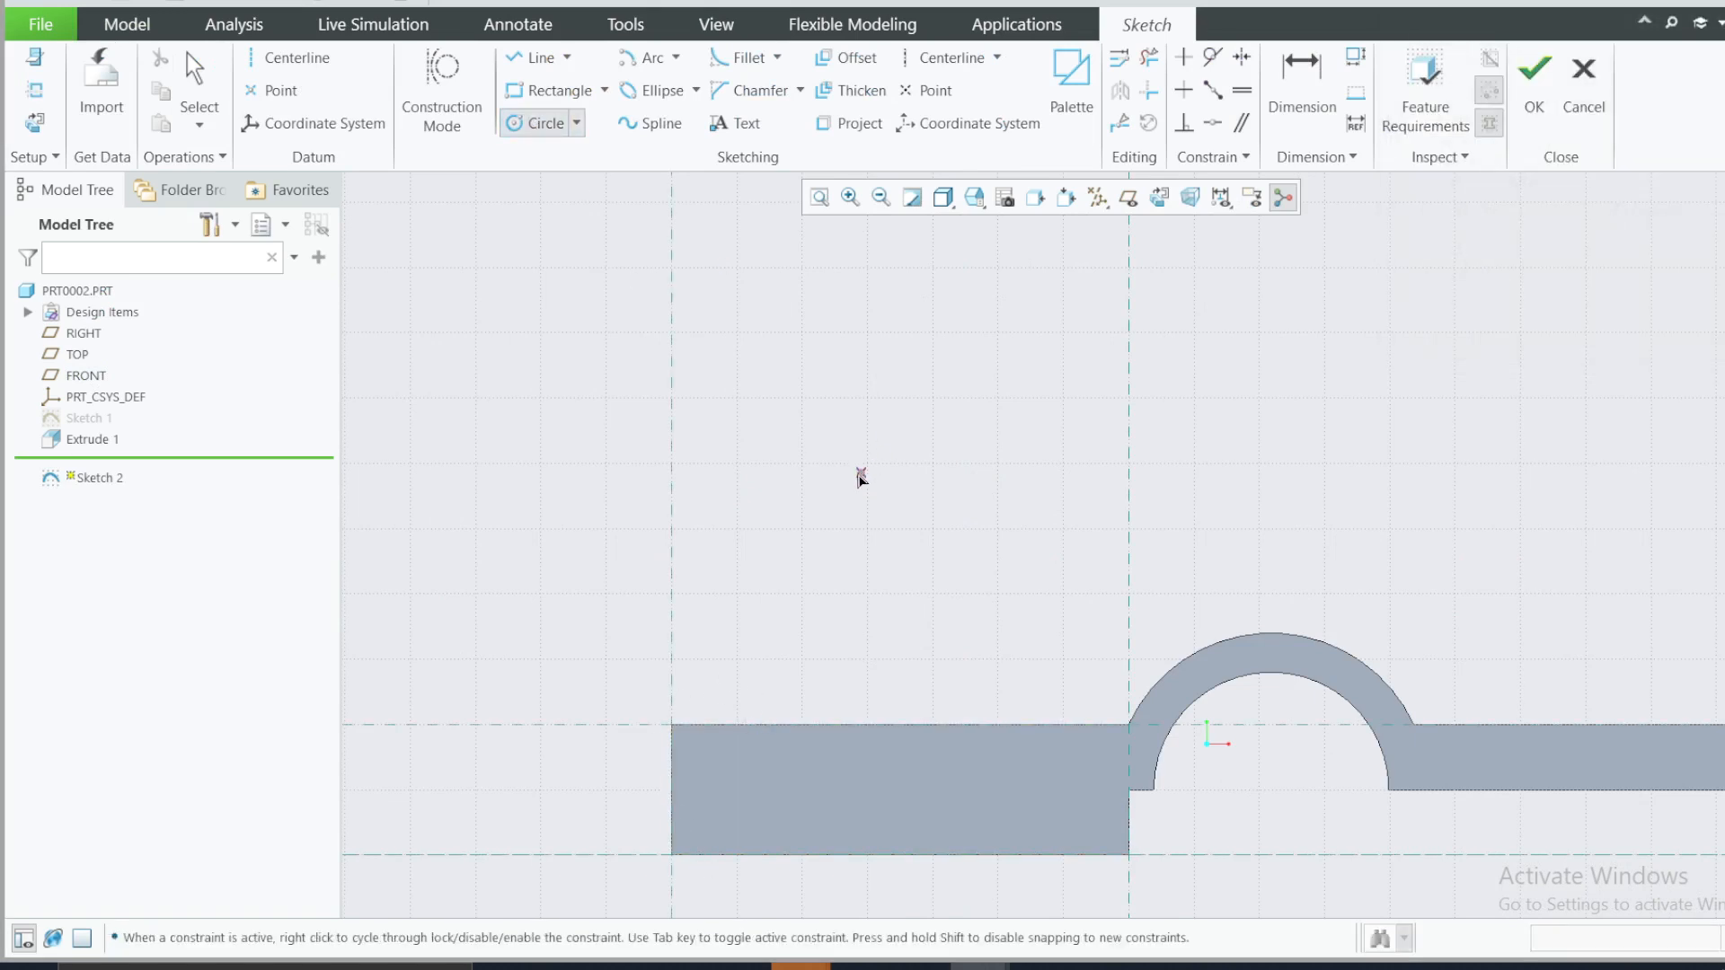
click(854, 475)
click(855, 568)
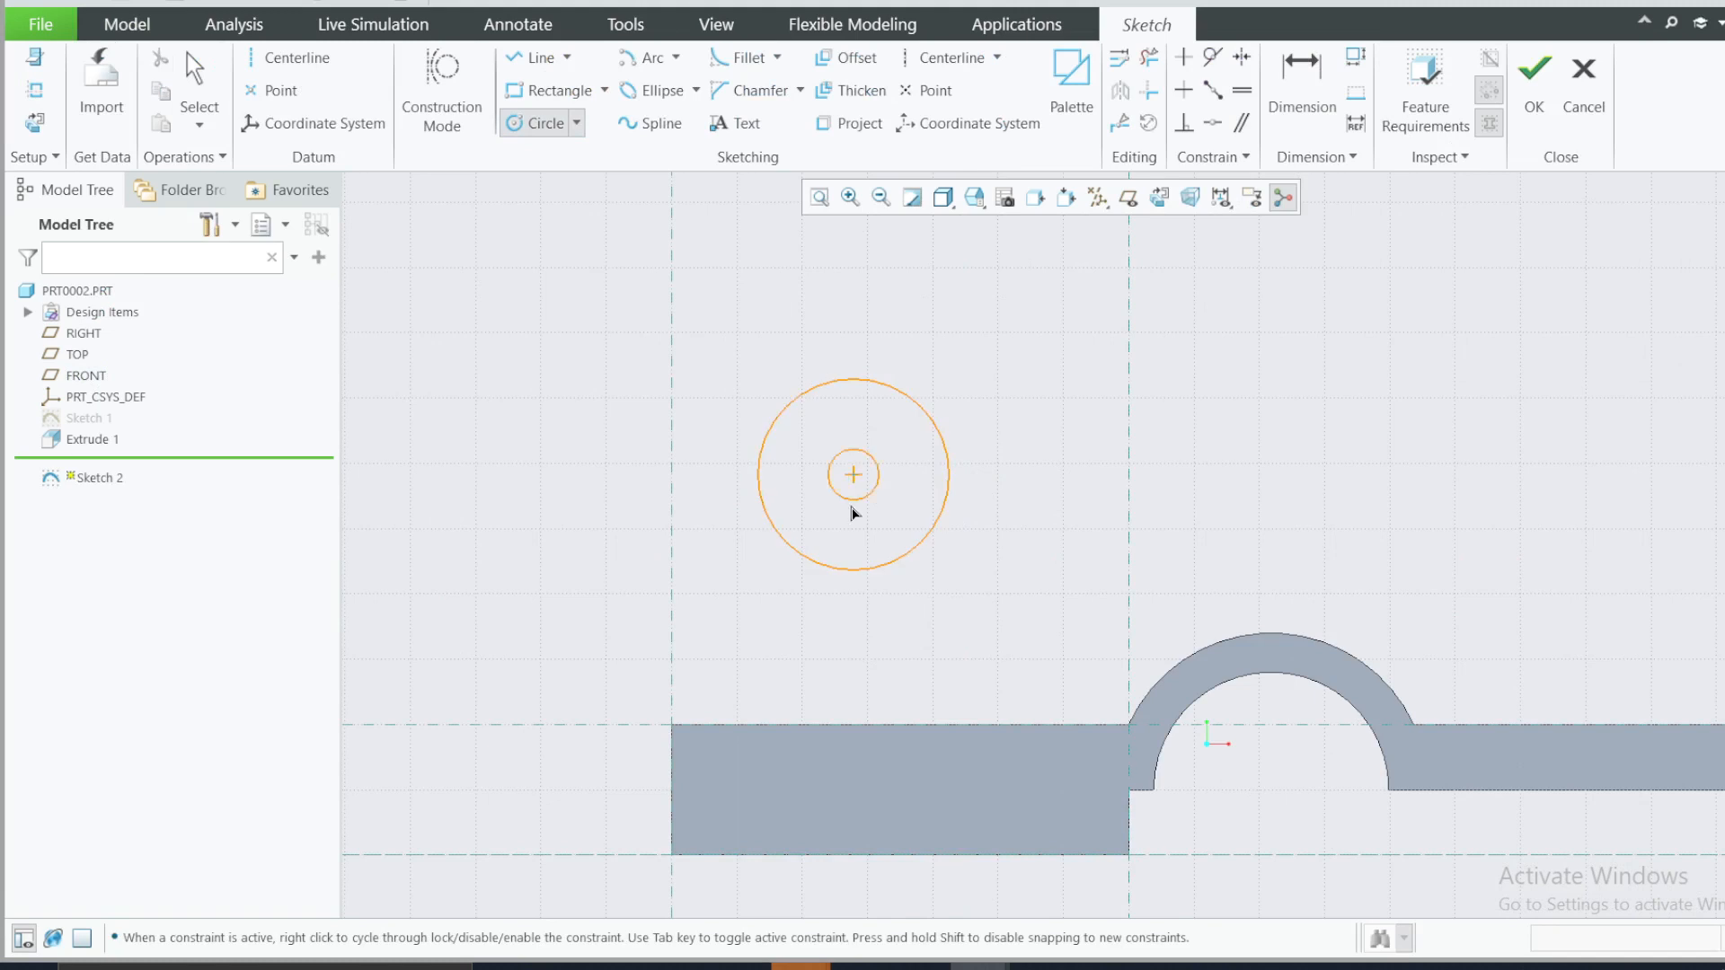
click(853, 474)
click(854, 545)
middle_click(1101, 461)
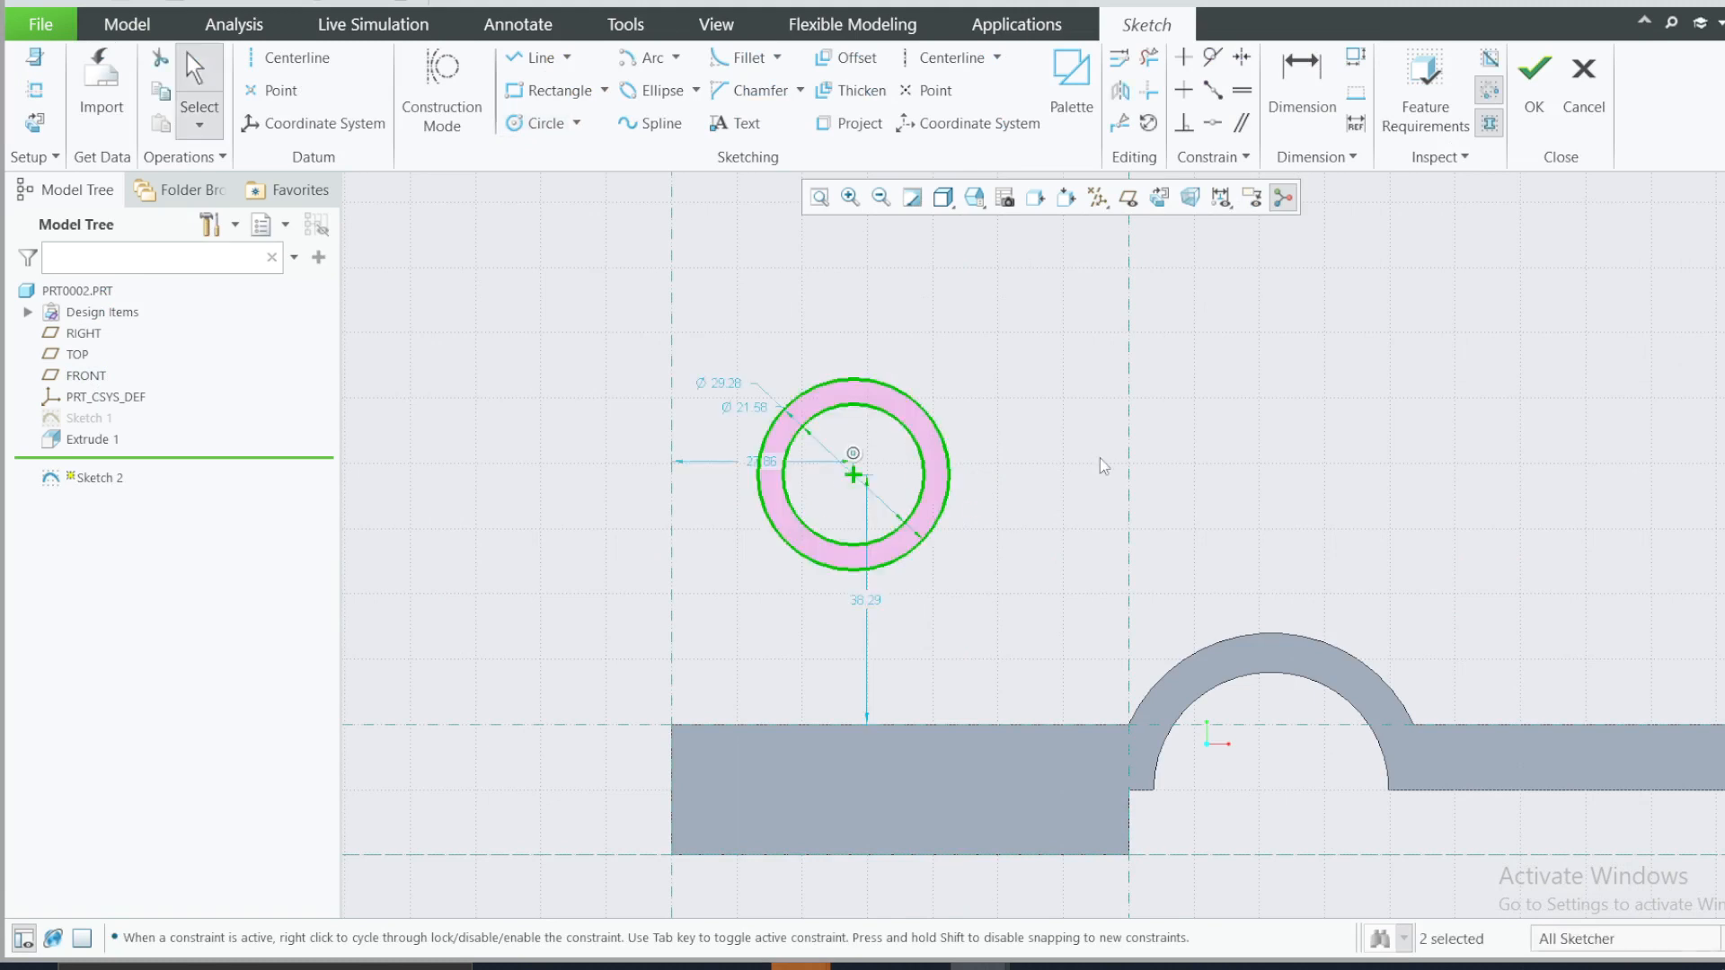
- Dimension the outer circle as a radius of 18 and set the inner circle's diameter to 18
click(712, 384)
click(724, 317)
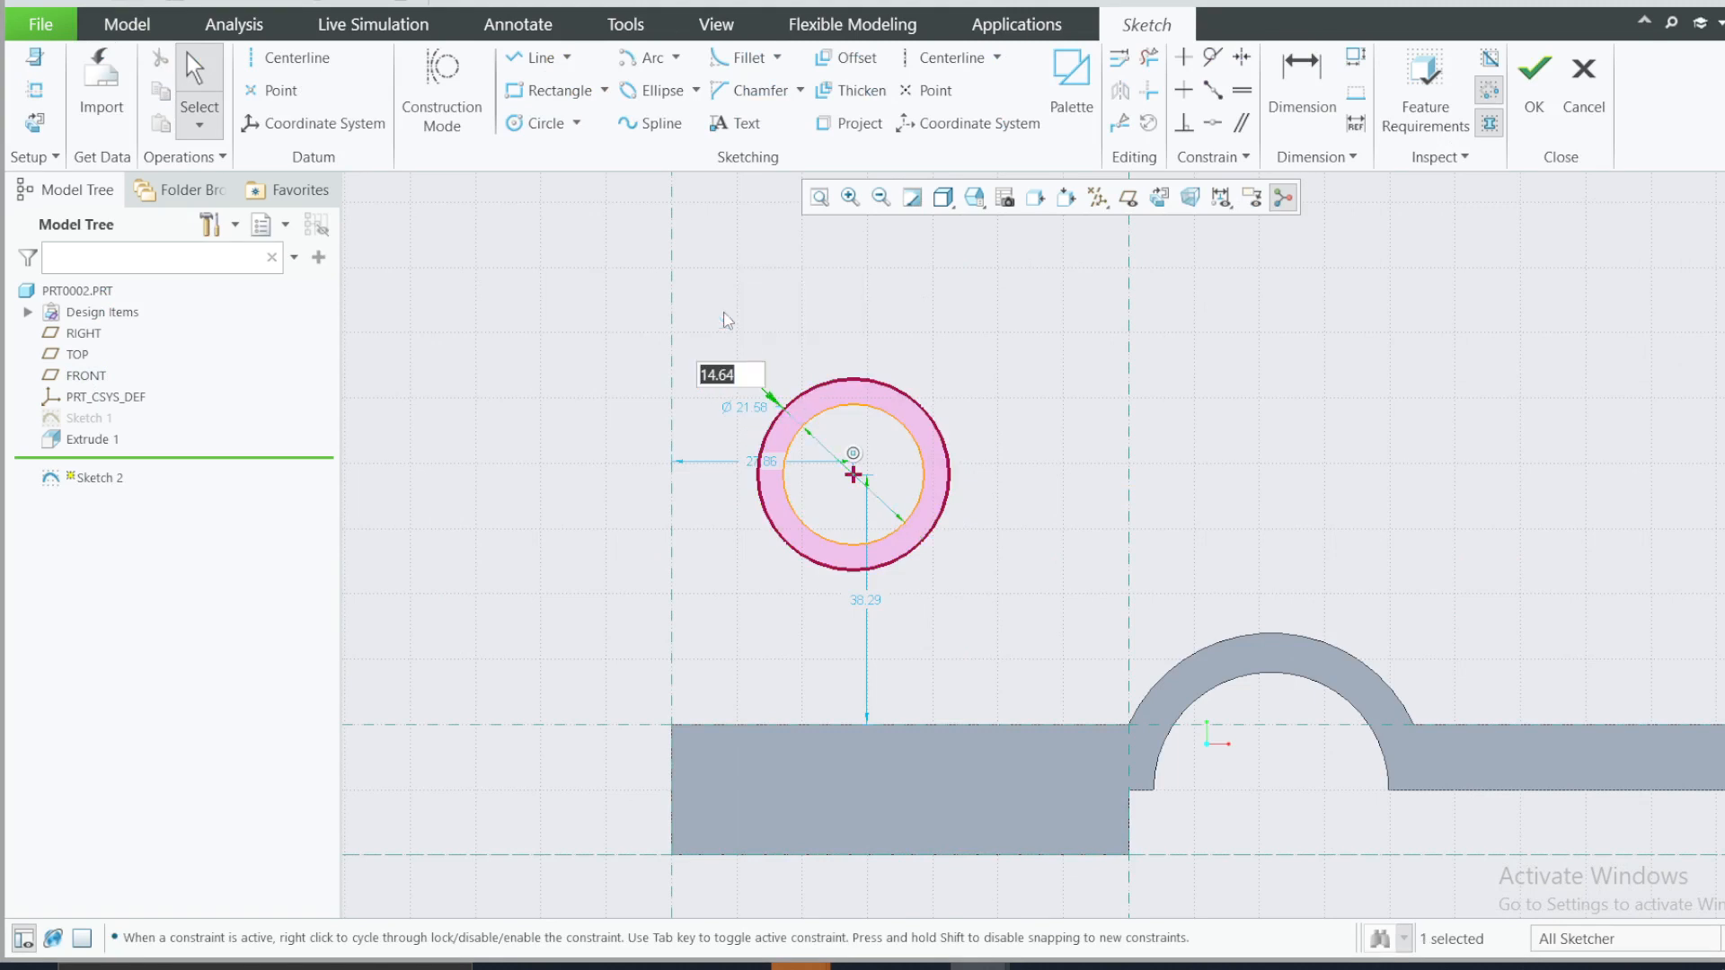
text(18)
key(Return)
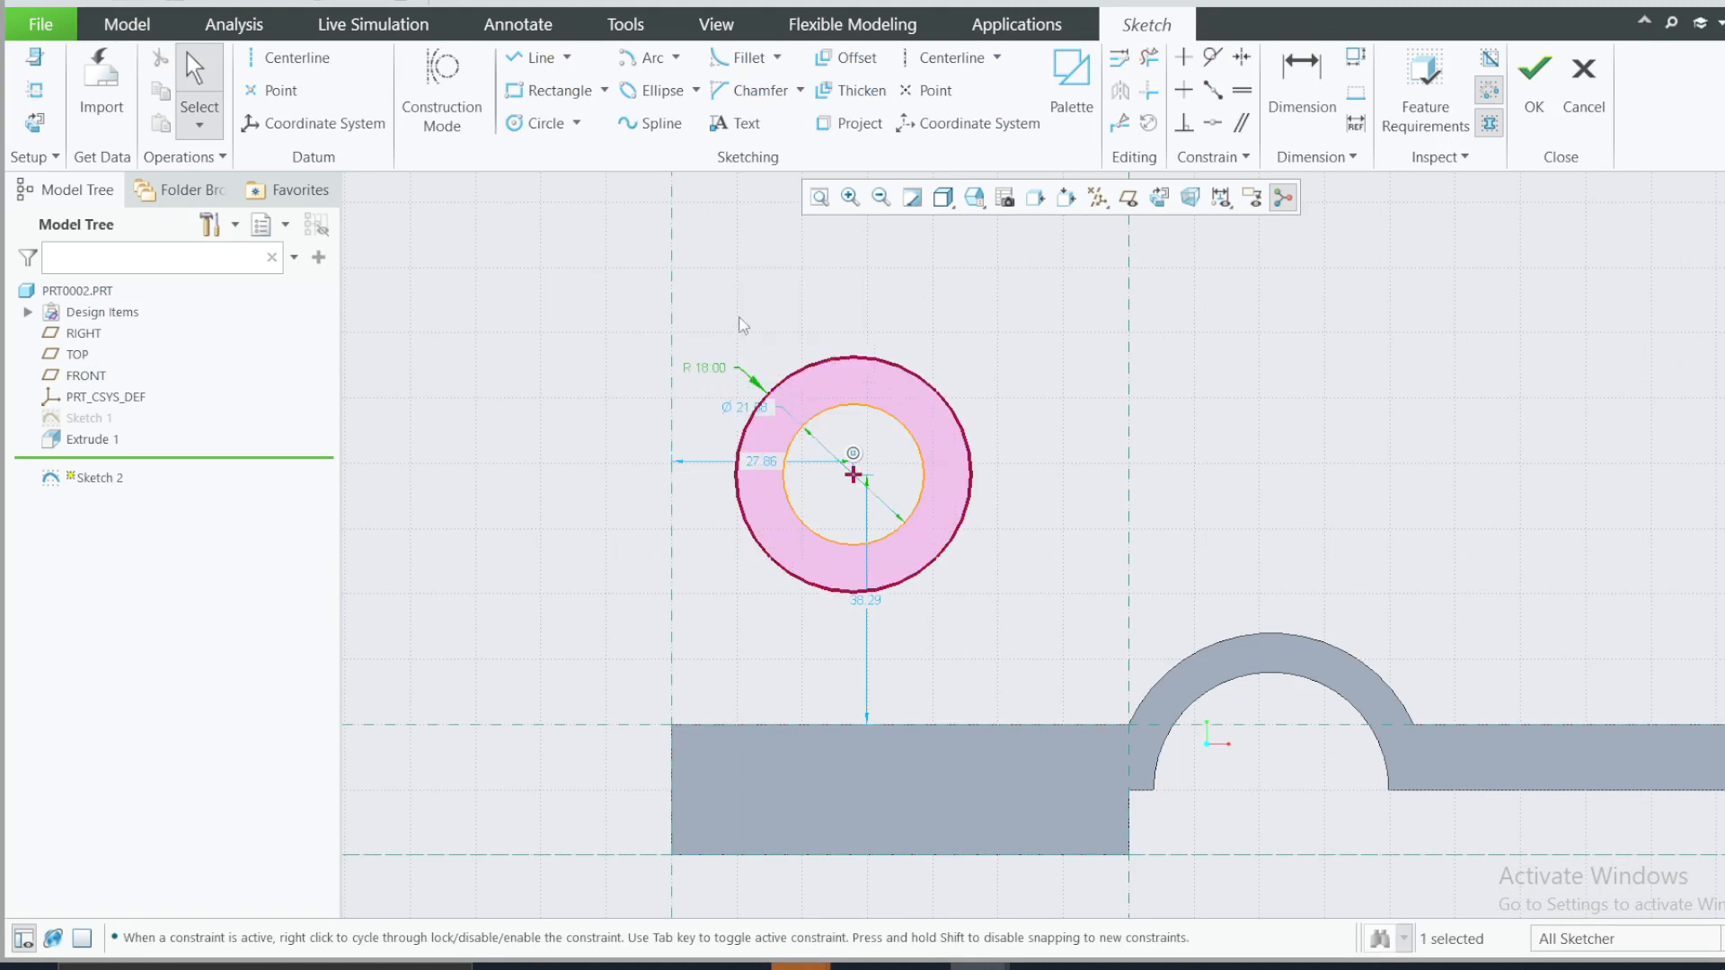
double_click(746, 413)
text(18)
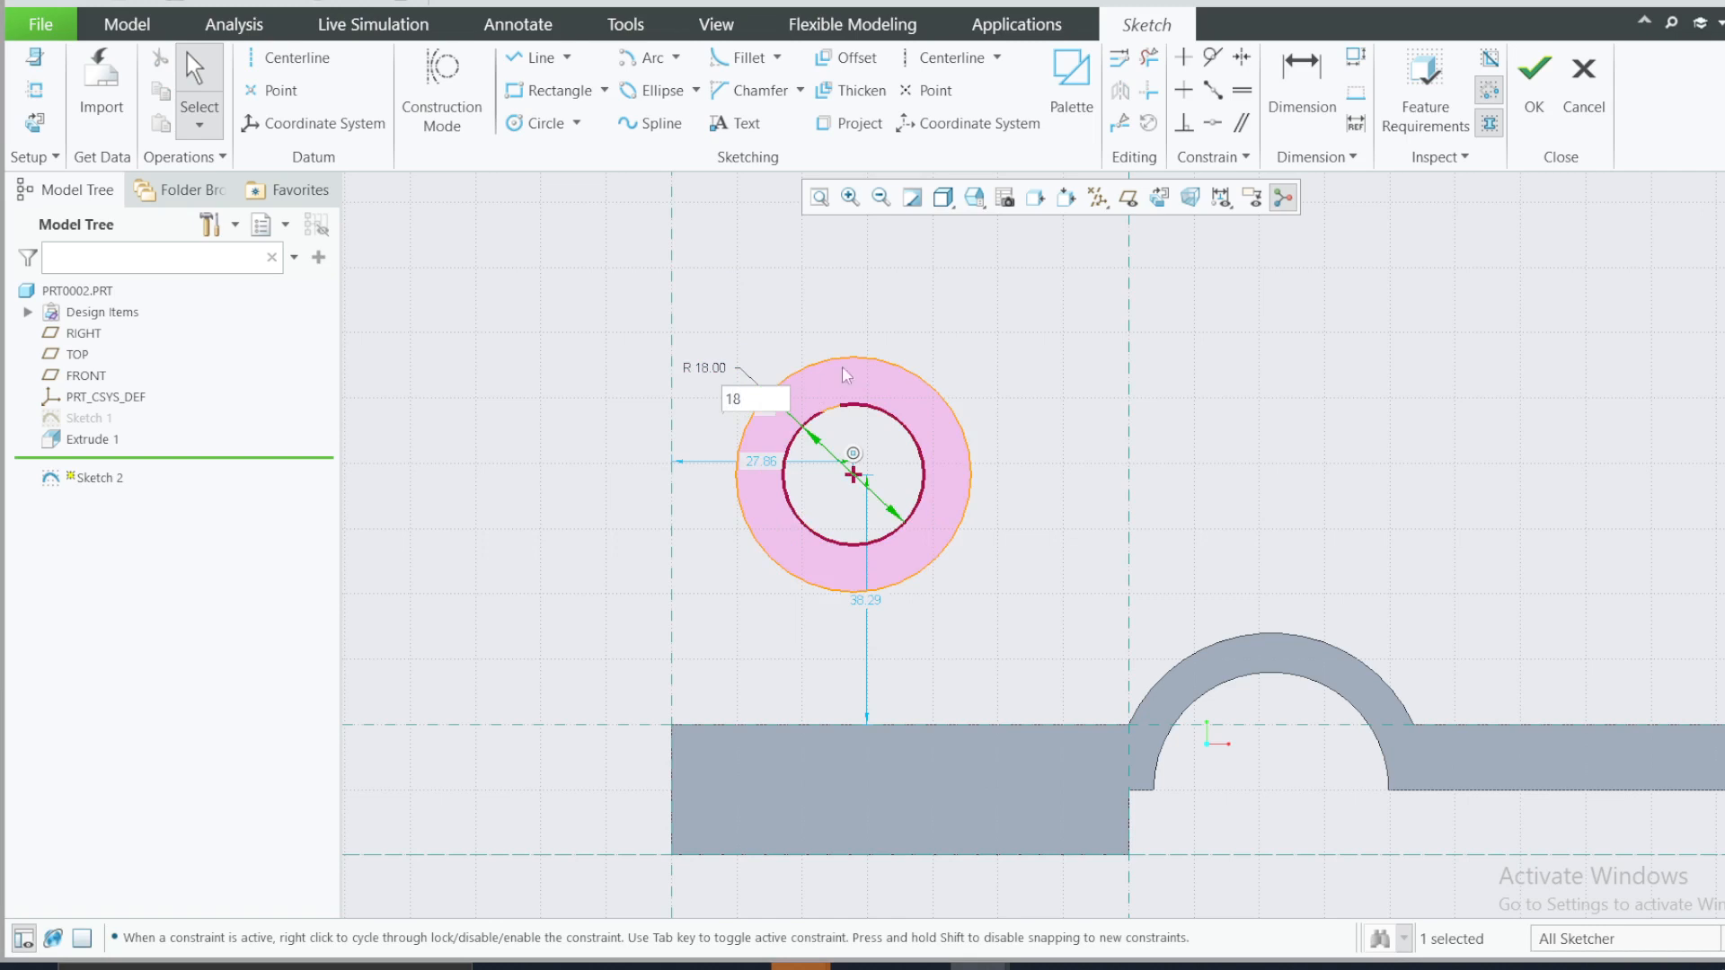
key(Return)
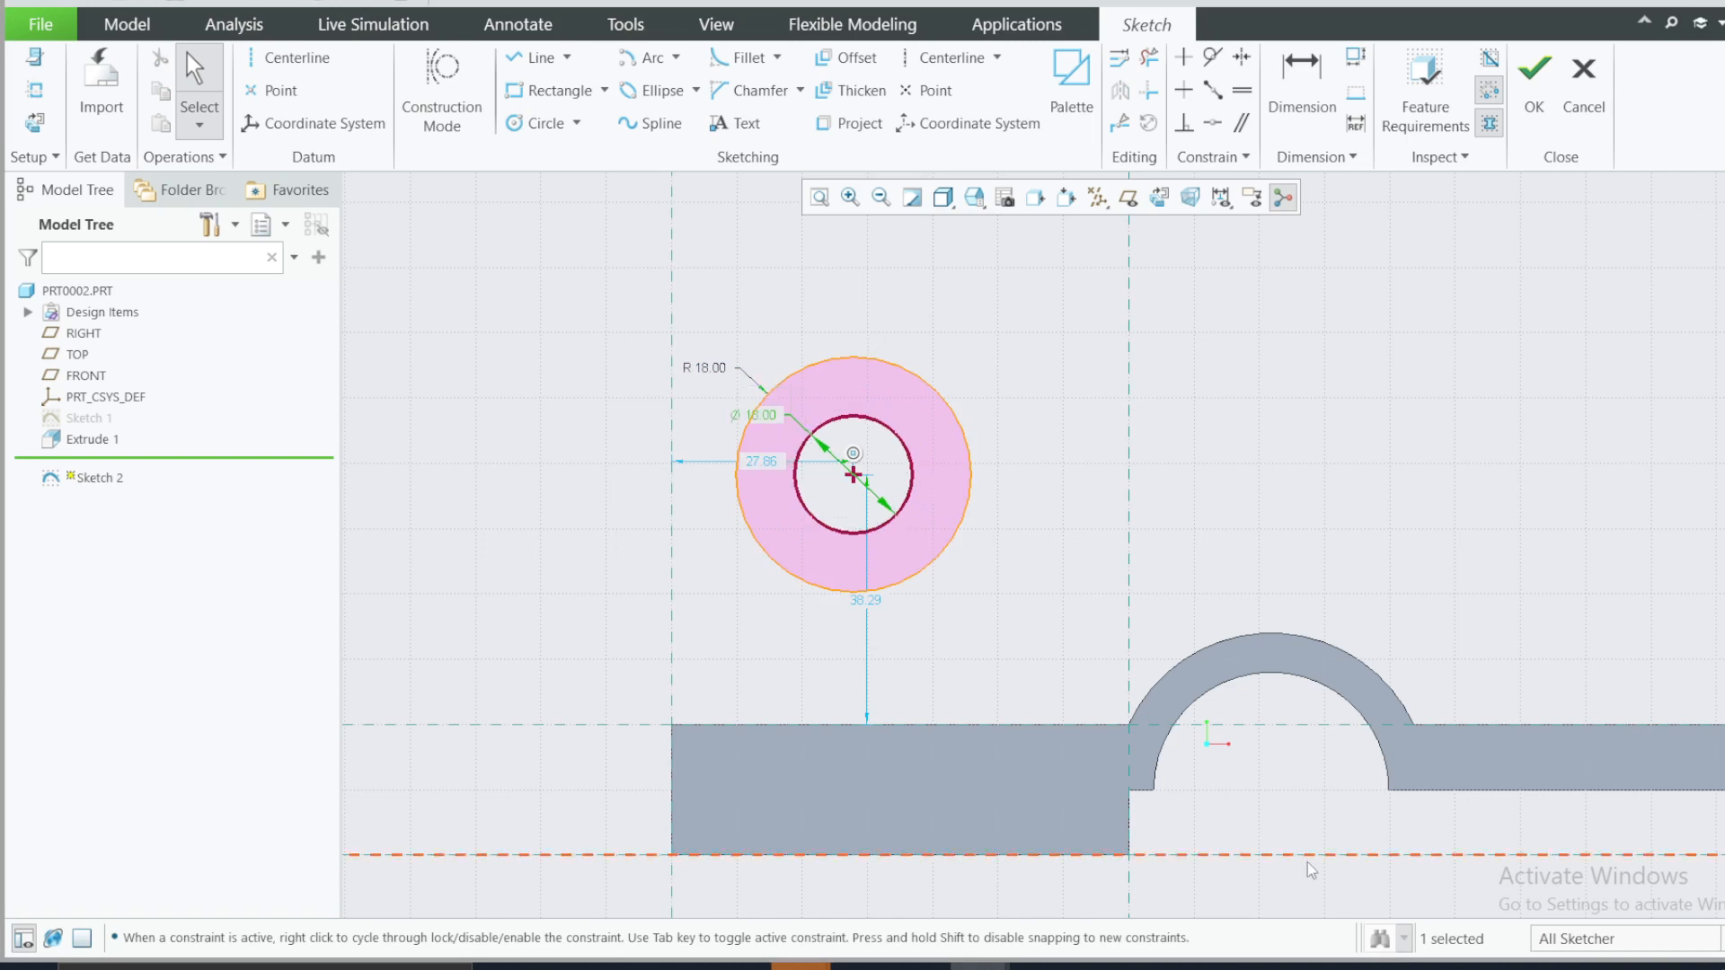
- Check the boss position in the reference drawing and set the circle center's height above the block's top edge to 62
click(1278, 965)
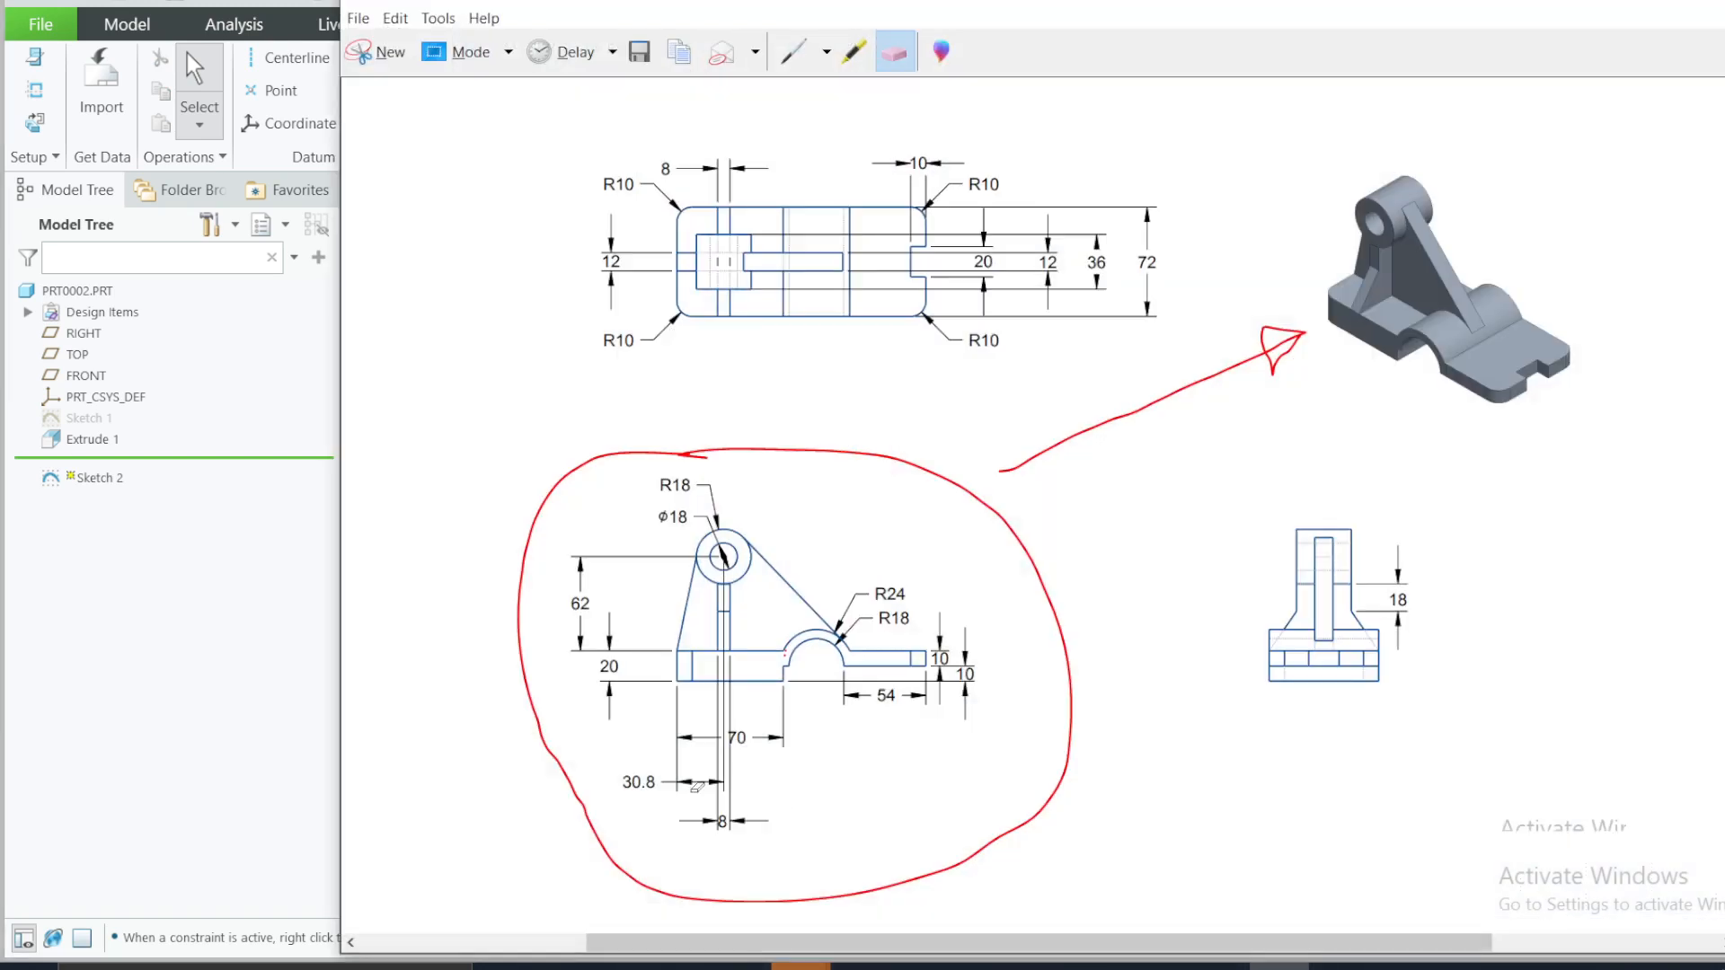
click(1615, 4)
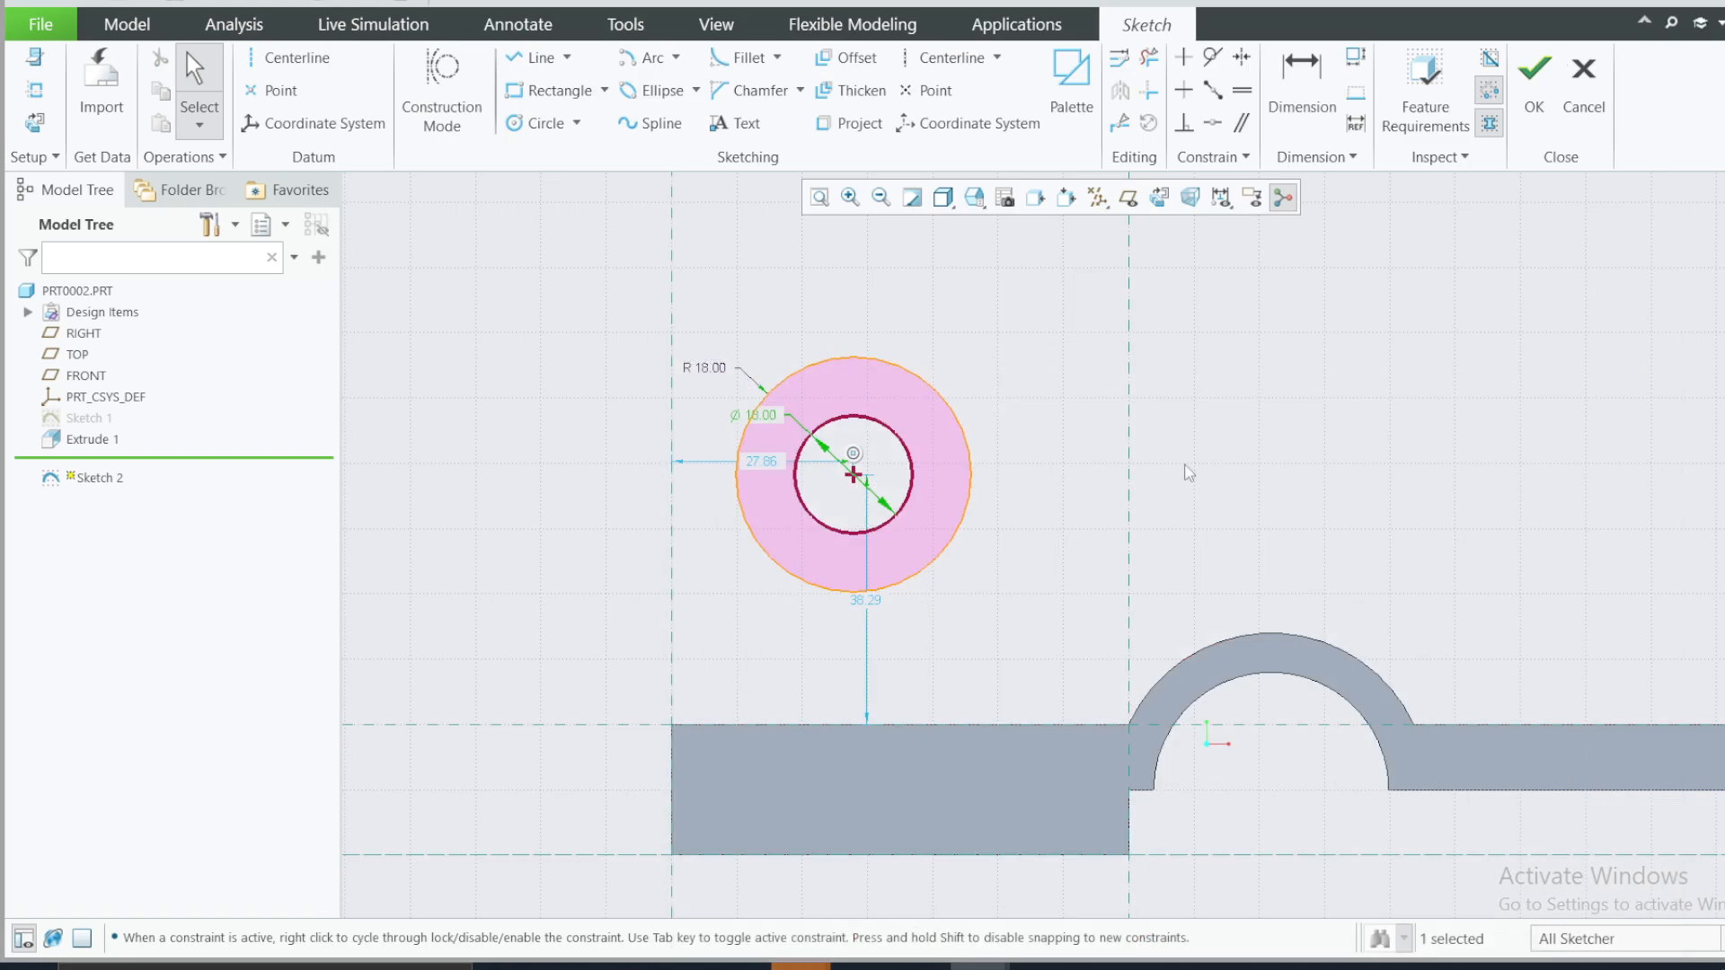
double_click(868, 601)
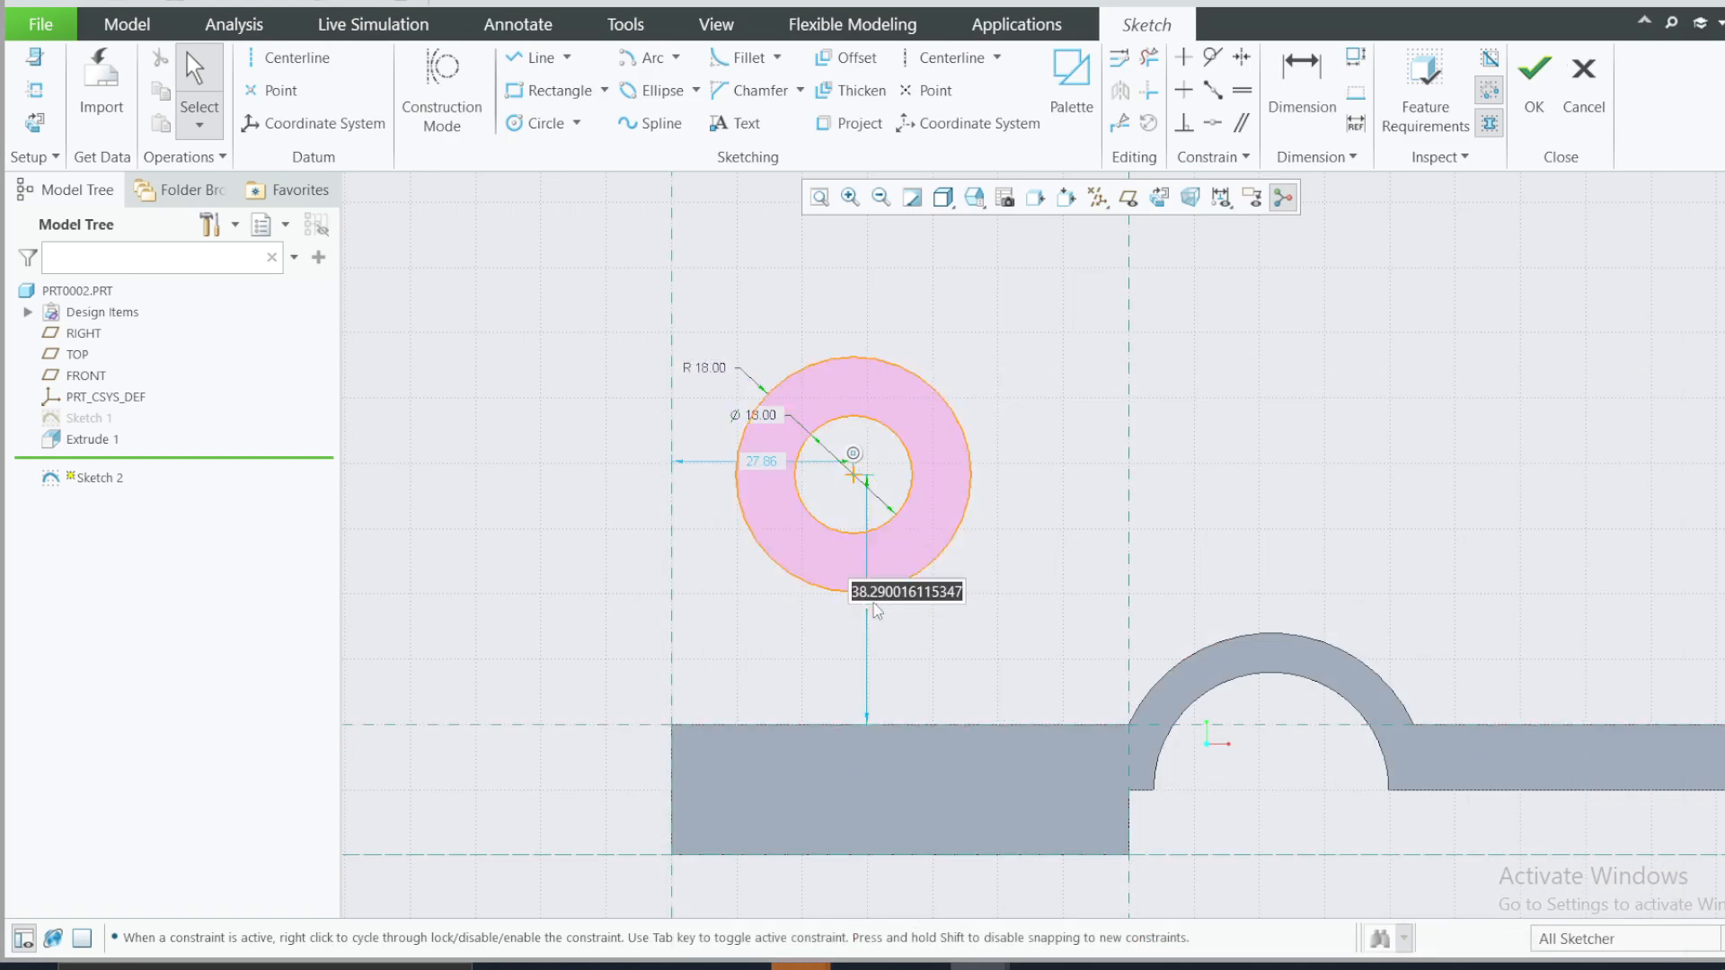
text(62)
key(Return)
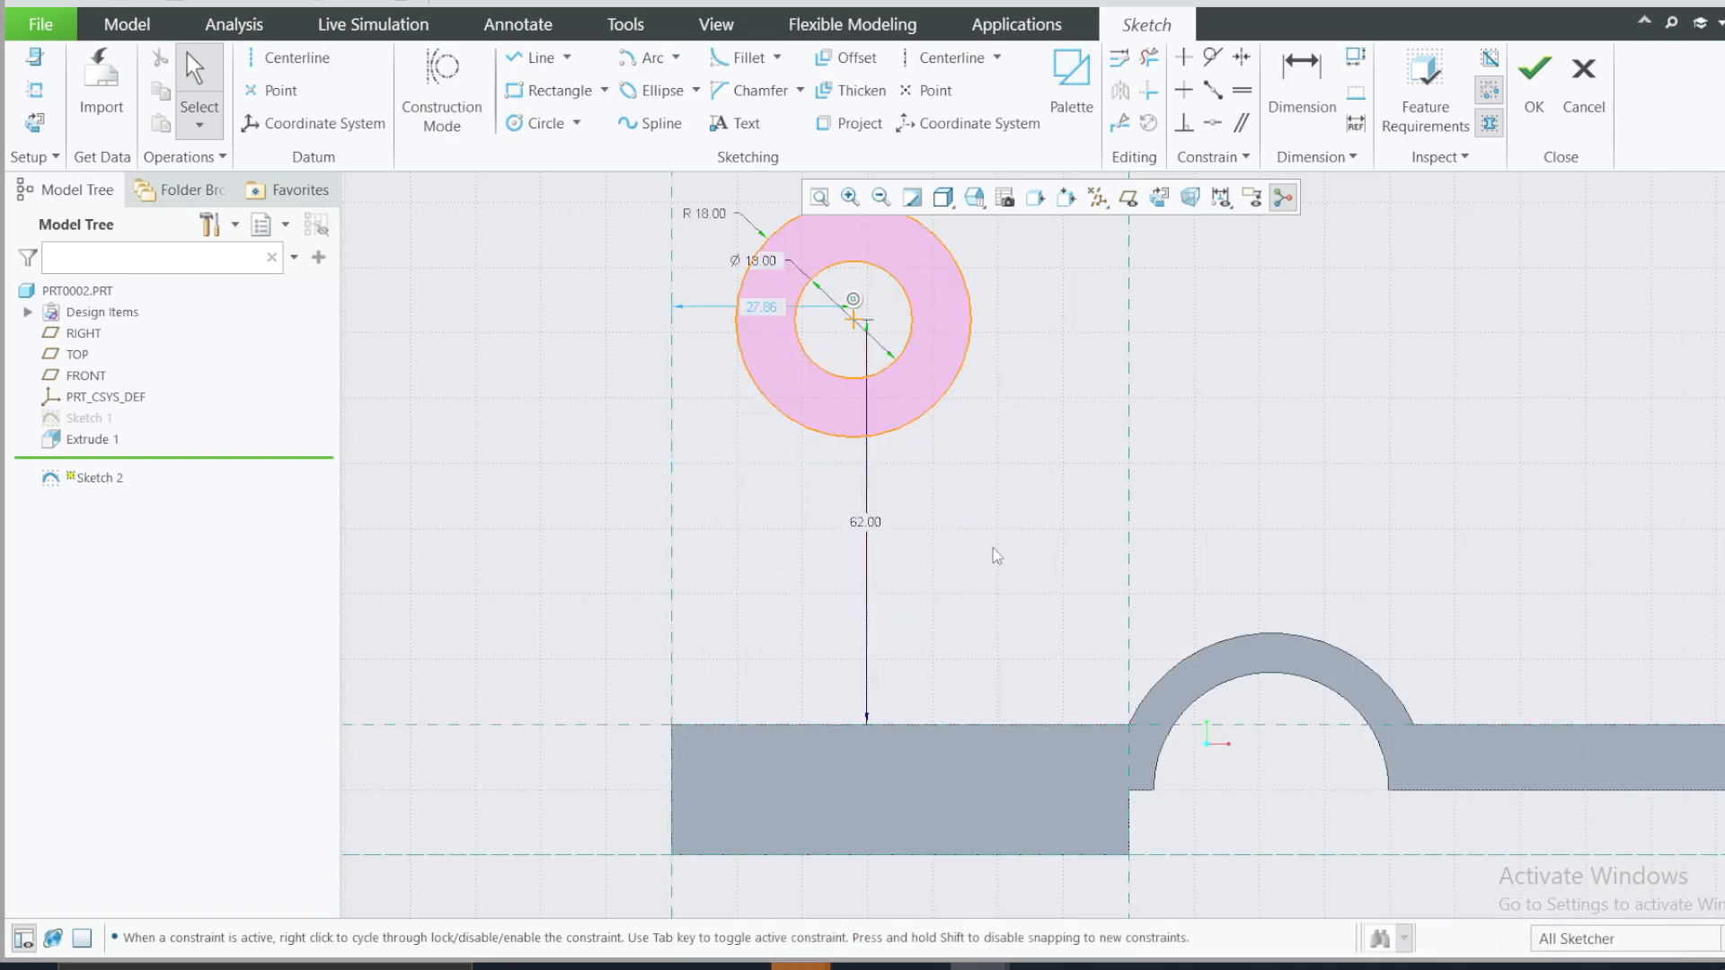
- Check the boss position in the reference drawing and set the circle center's distance from the block's left edge to 30.8
click(1280, 966)
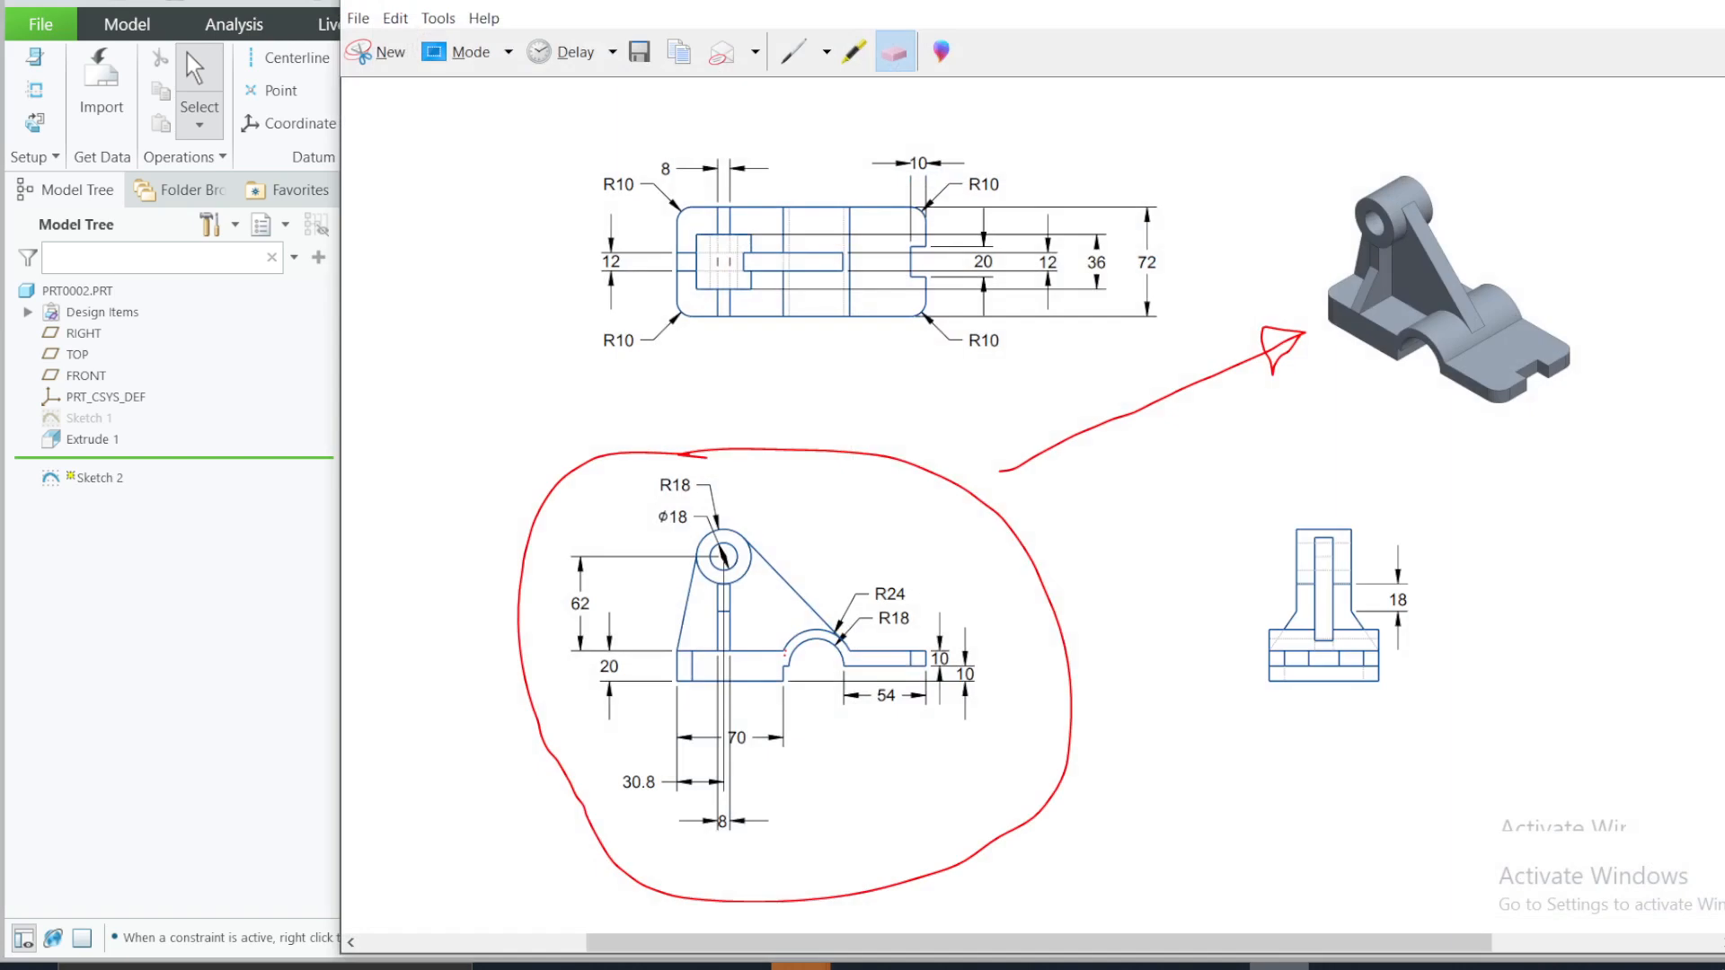
click(1280, 966)
double_click(764, 307)
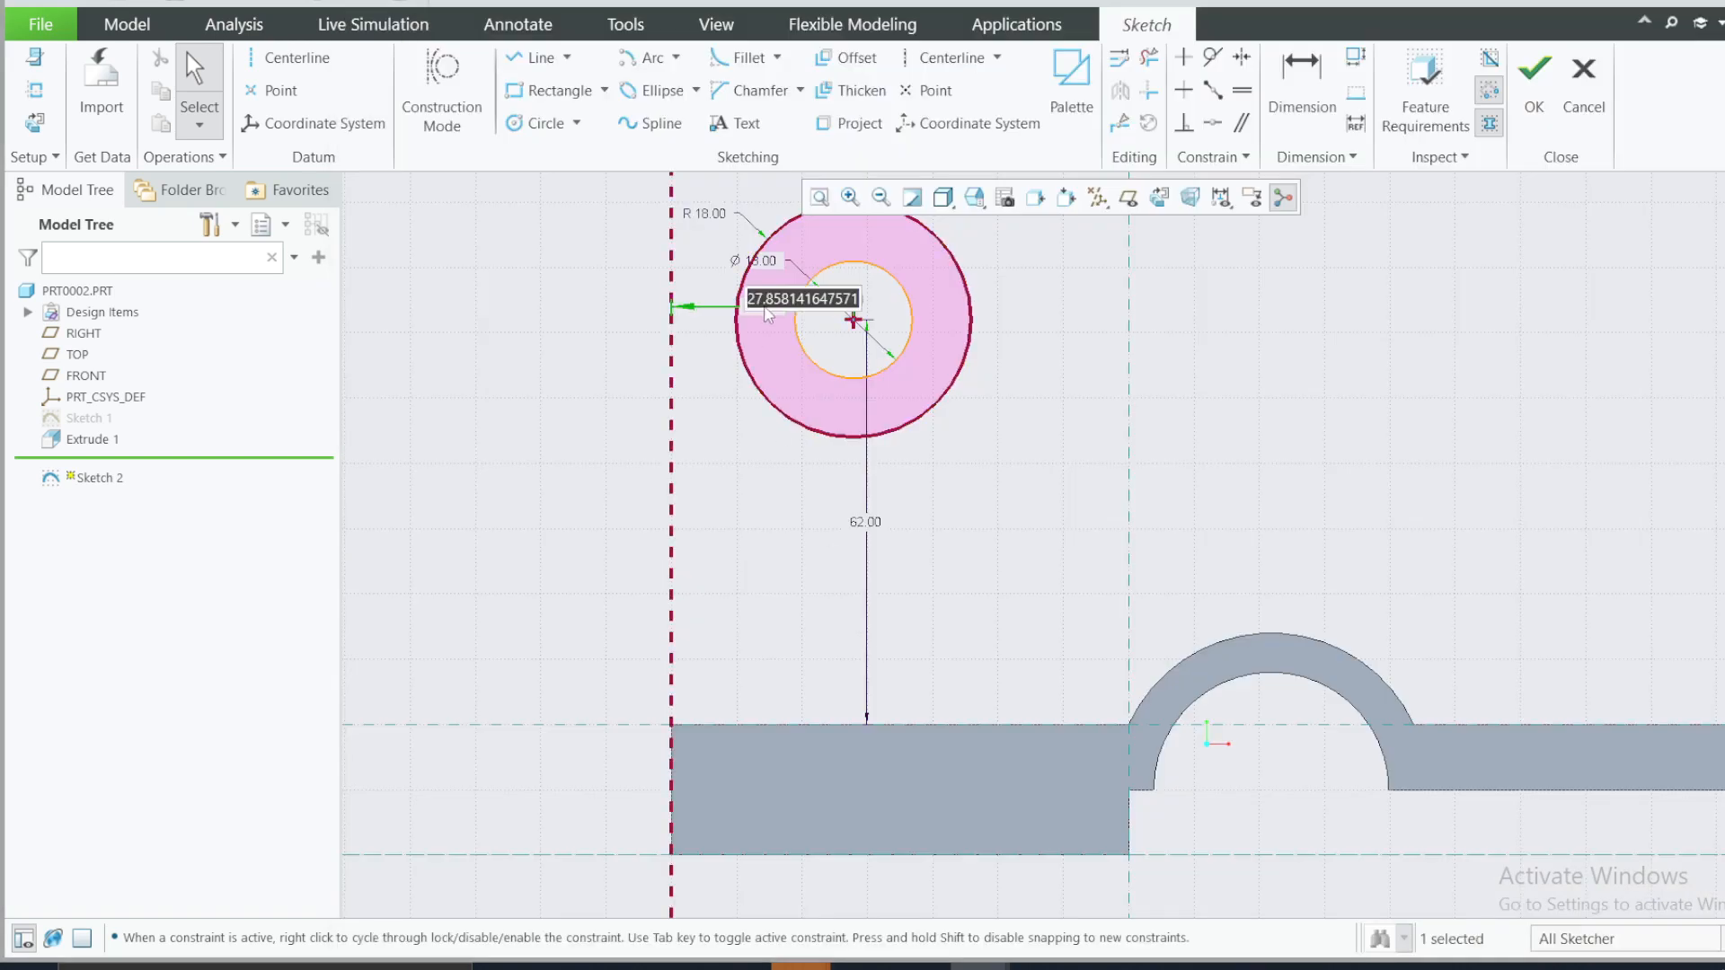
text(30.)
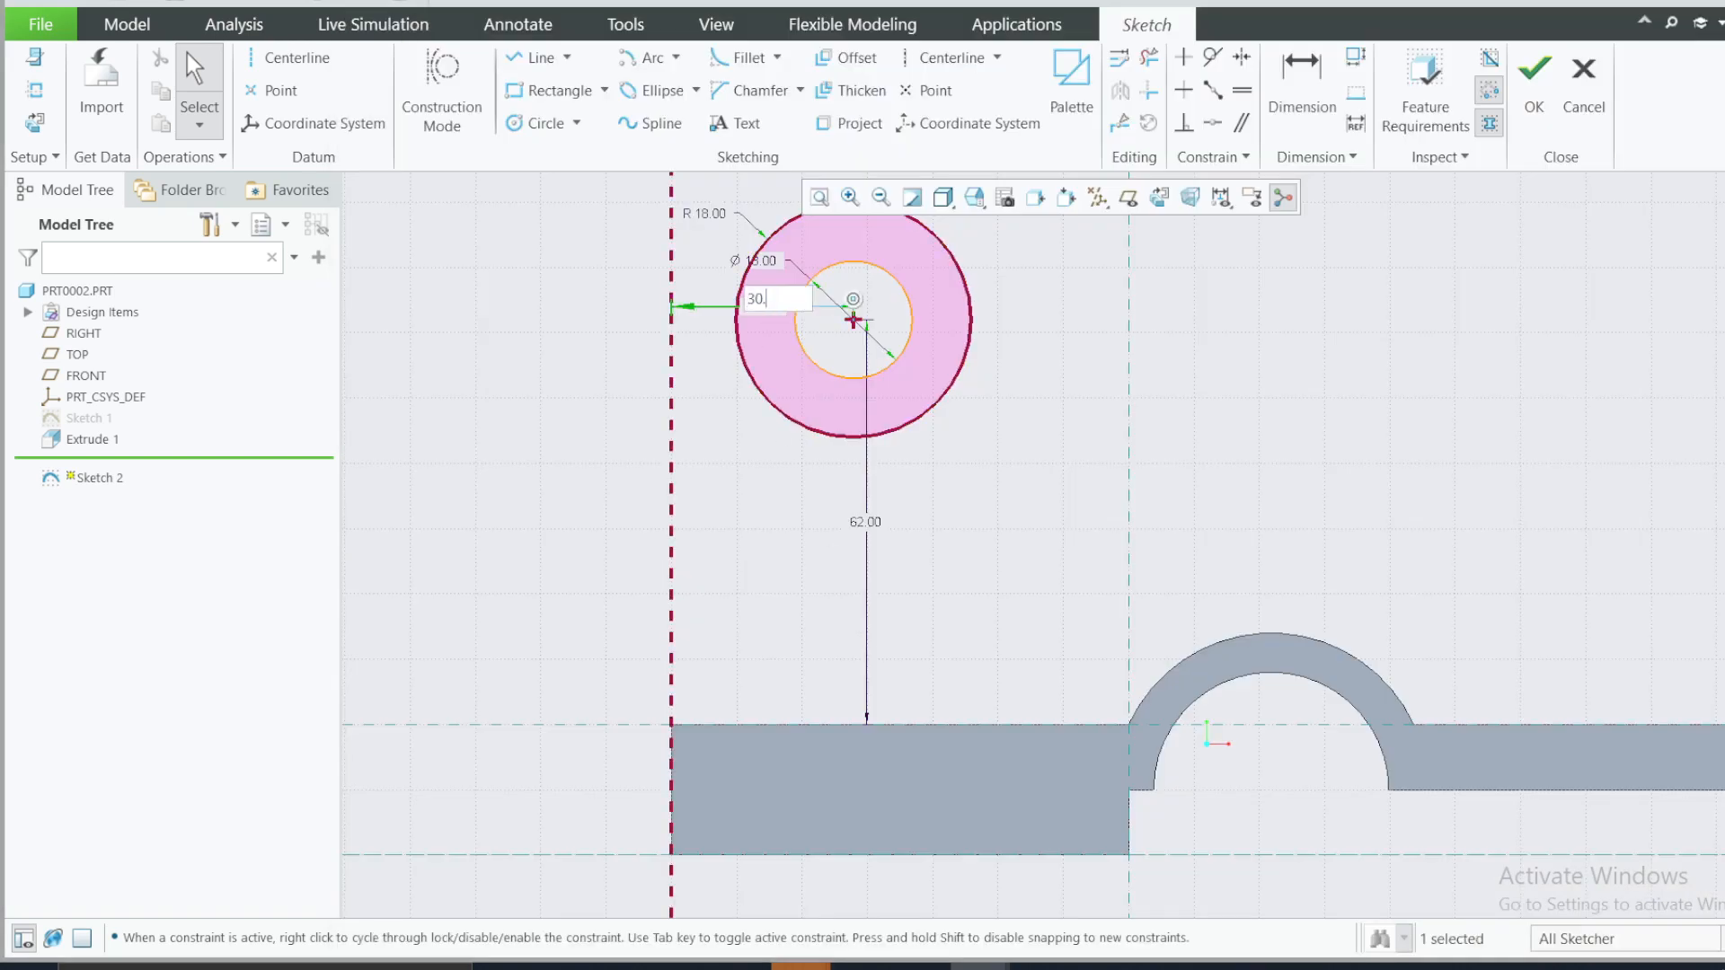
text(8)
key(Return)
scroll(1048, 400, up, 3)
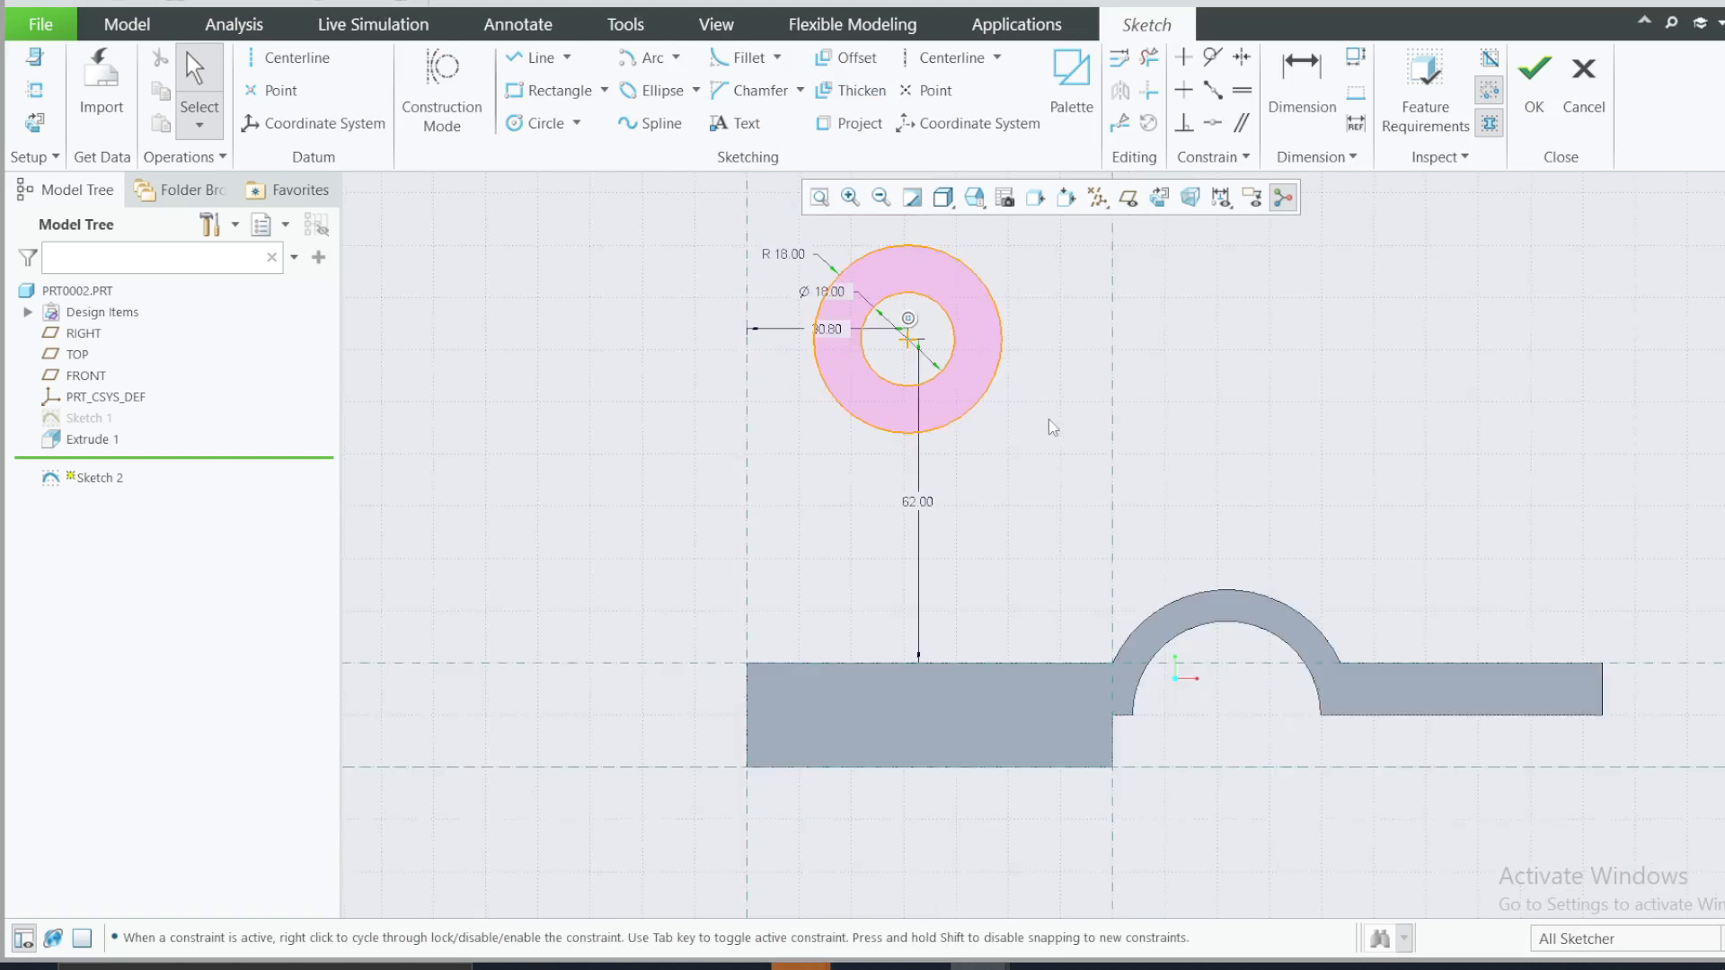
- Review the boss depth in the reference drawing and finish the sketch of the two concentric circles
click(1280, 966)
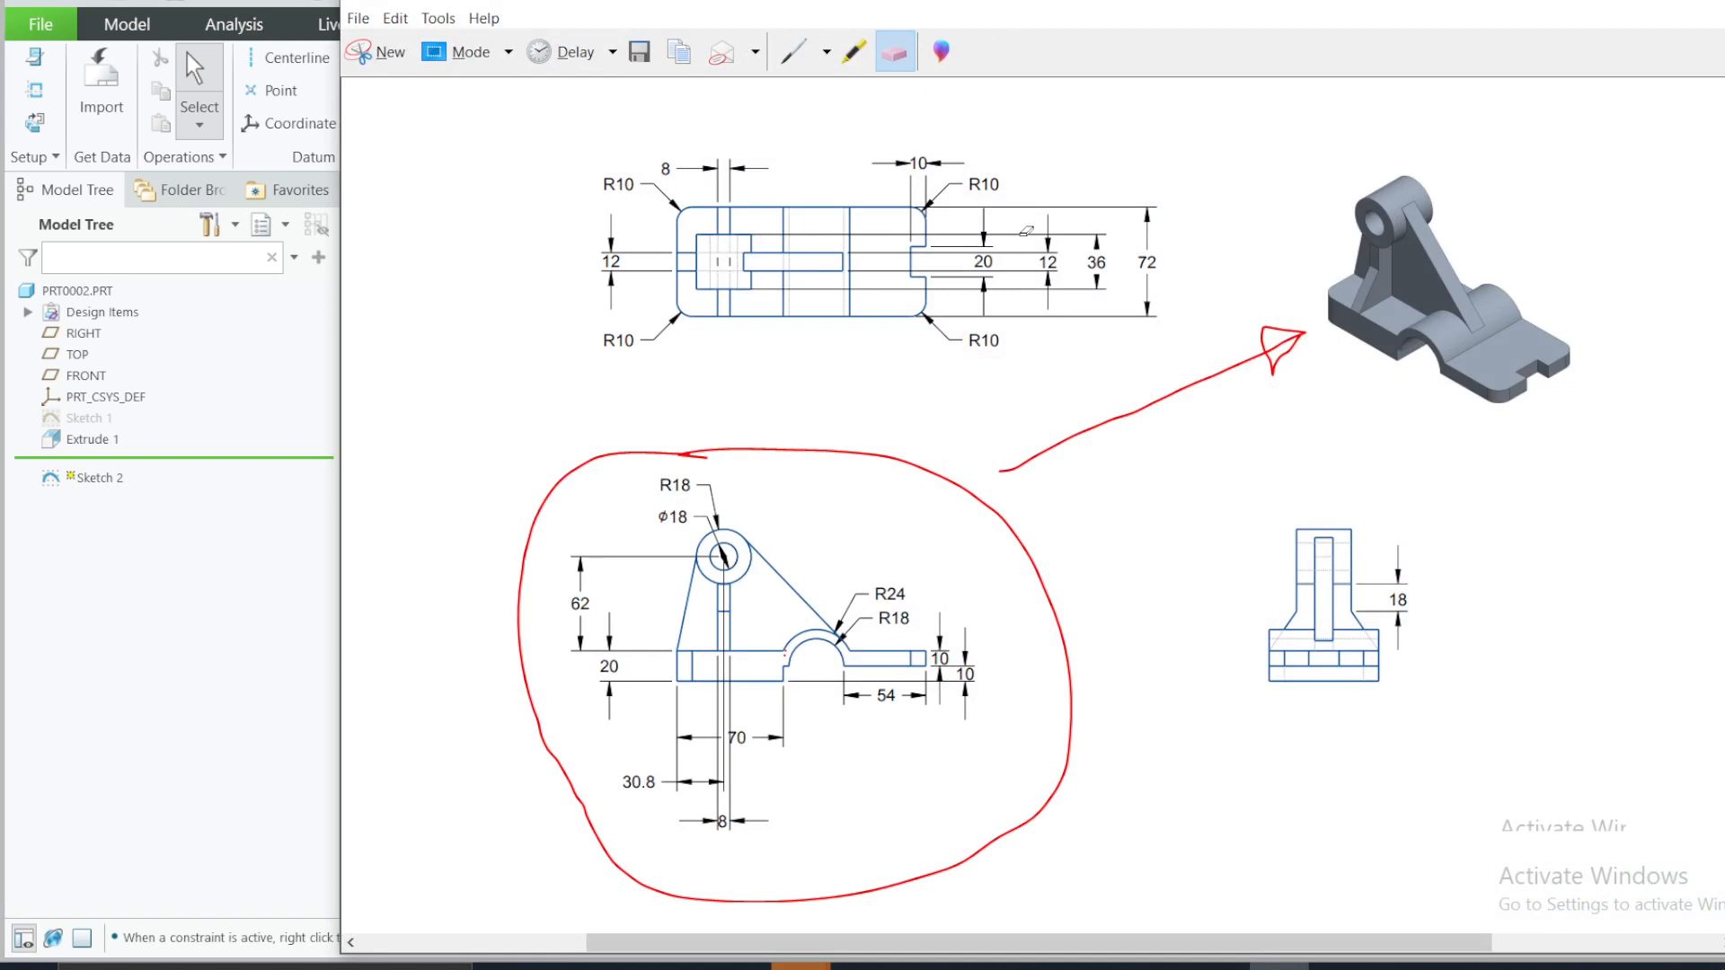
click(1615, 5)
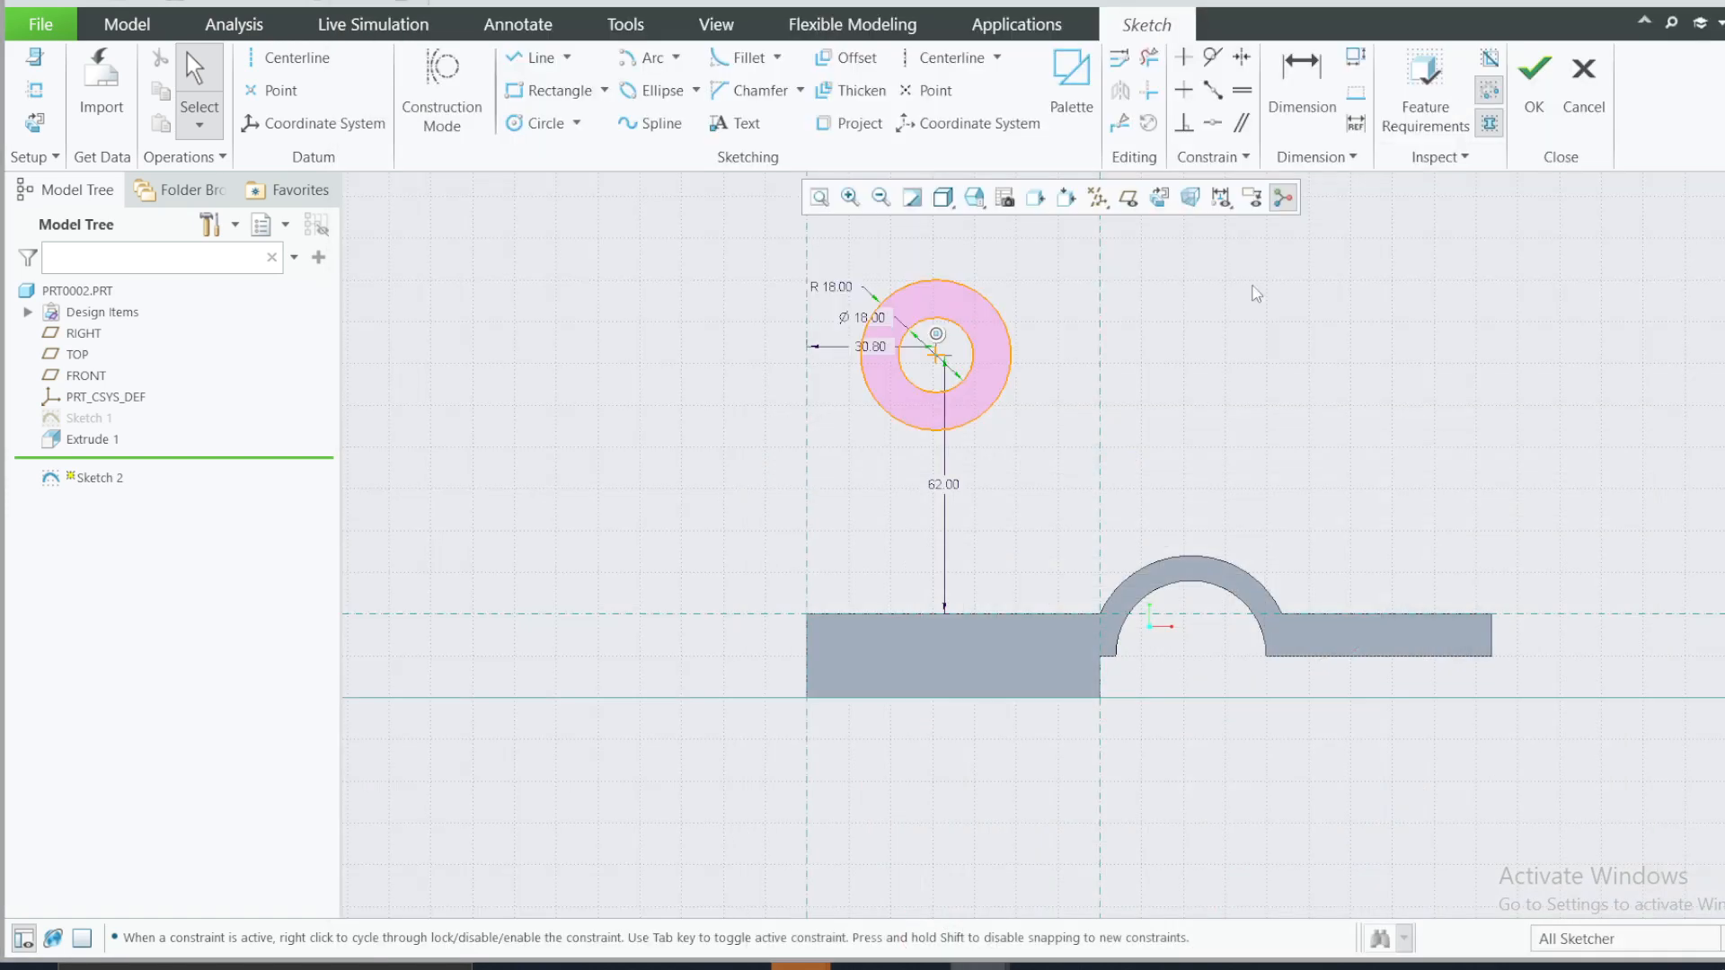
click(1542, 72)
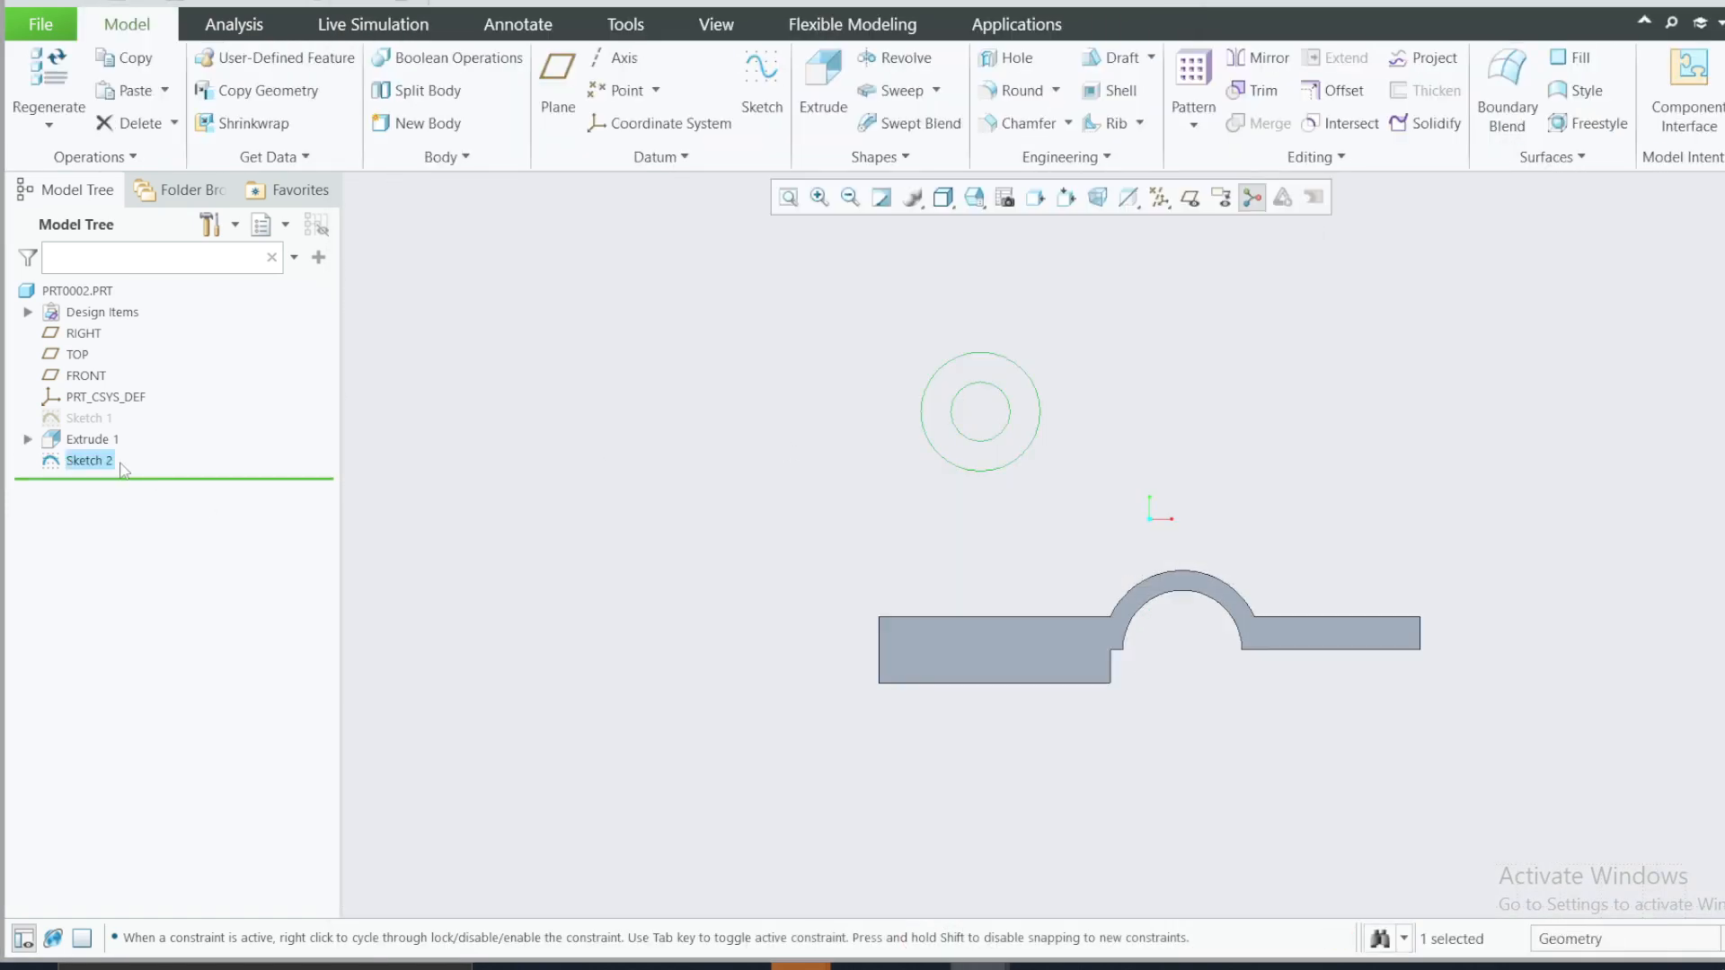
- Extrude the two-circle boss sketch as a solid, symmetrically about its plane with a depth of 36
click(112, 463)
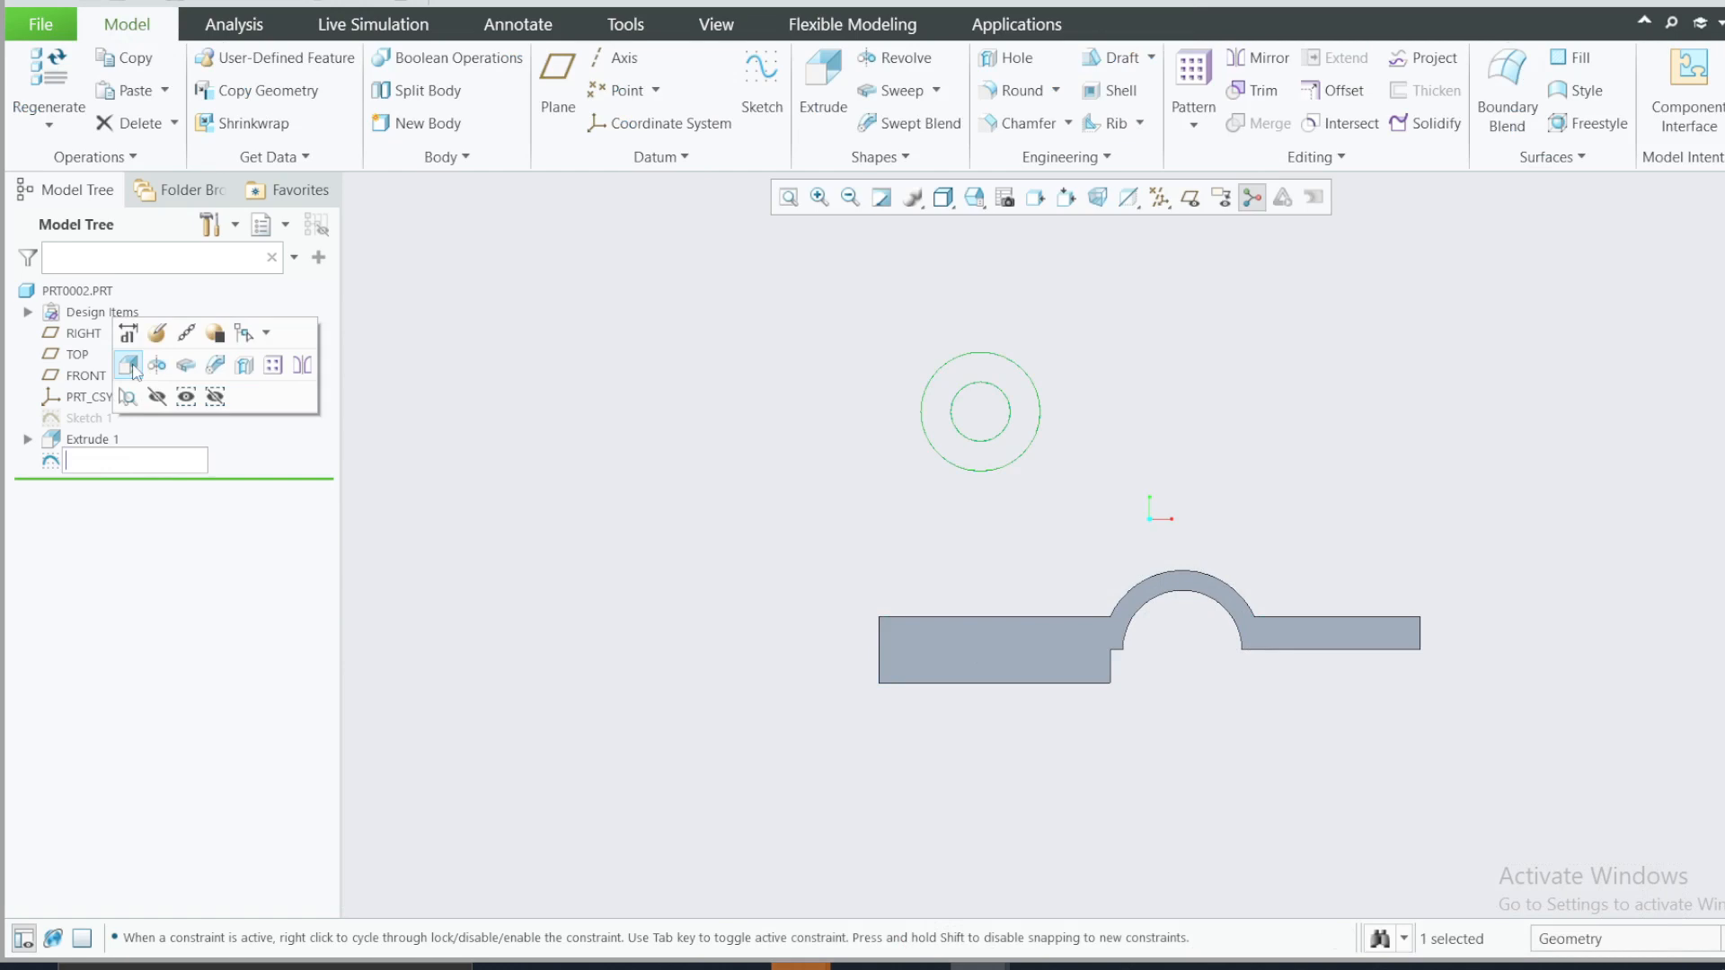
click(395, 493)
click(93, 439)
click(90, 461)
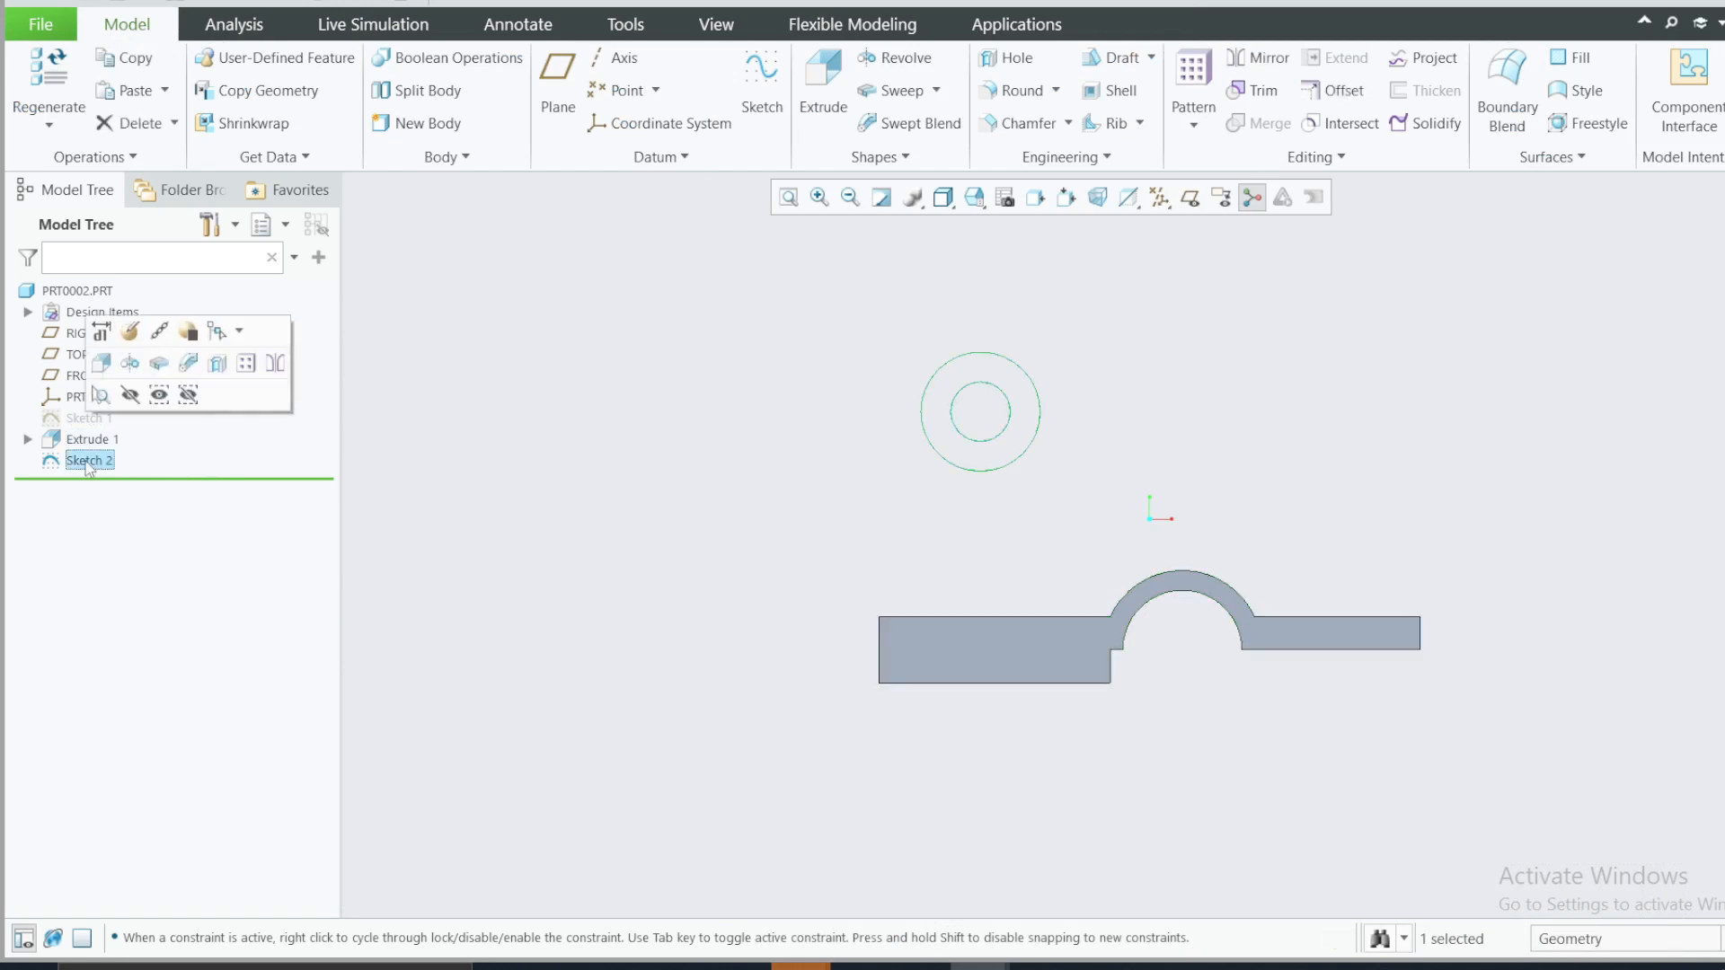
click(102, 364)
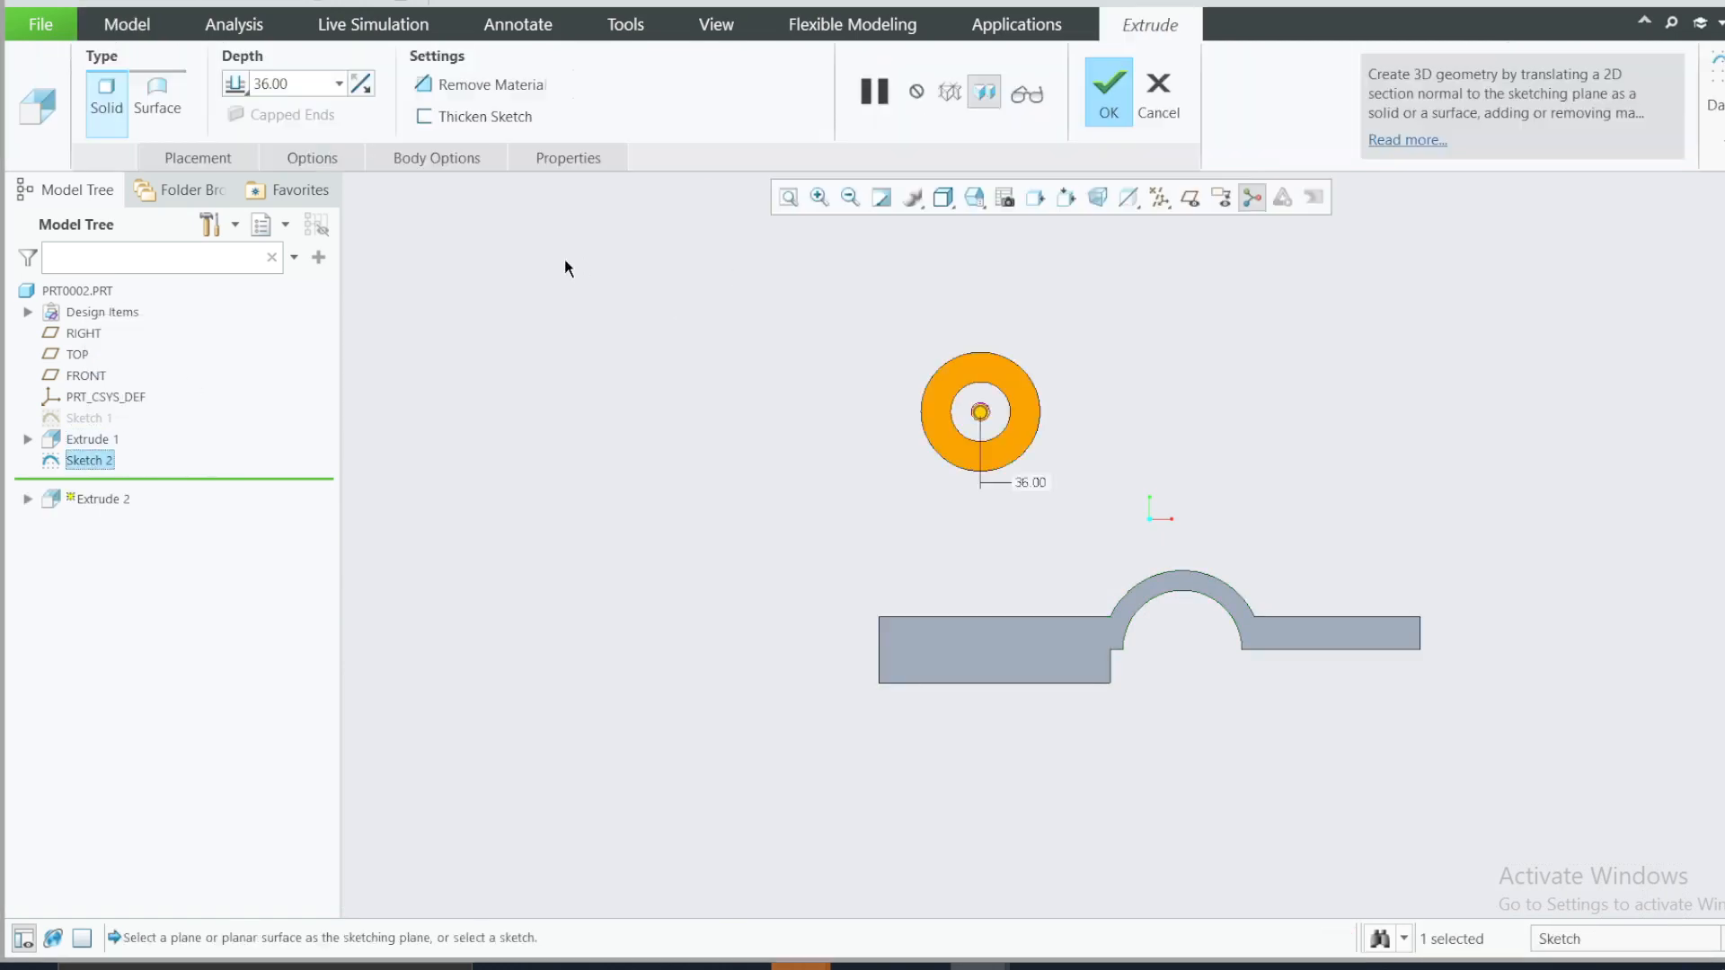
middle_drag(860, 412, 892, 535)
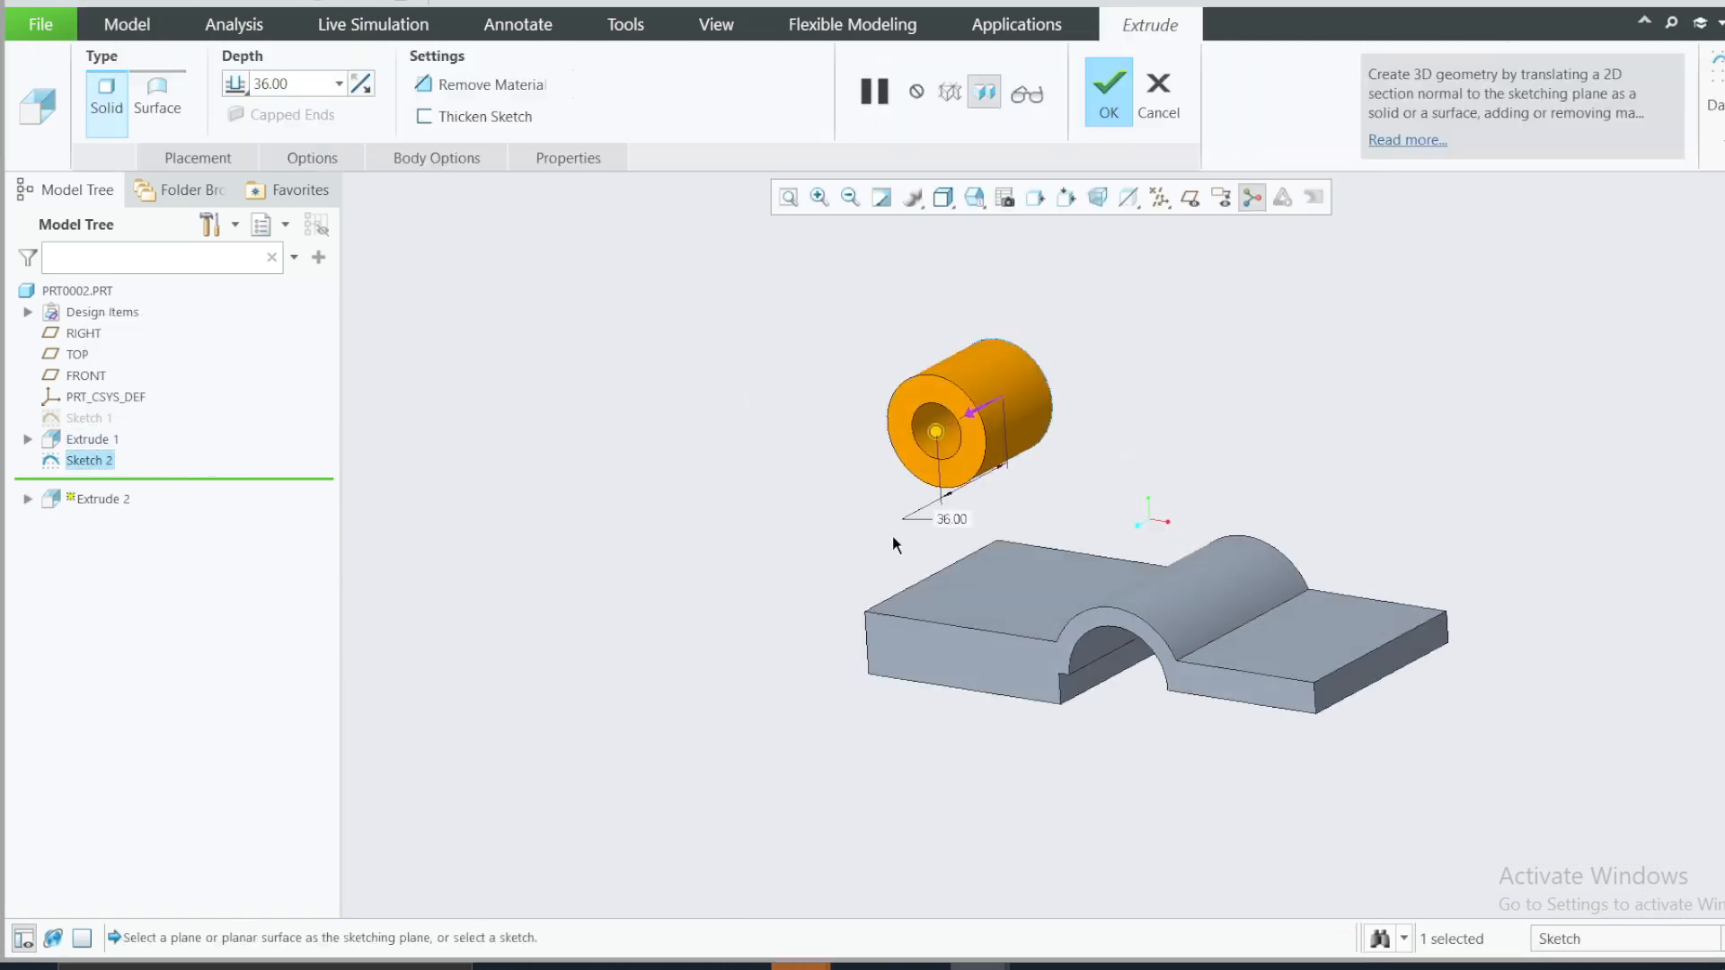
click(236, 83)
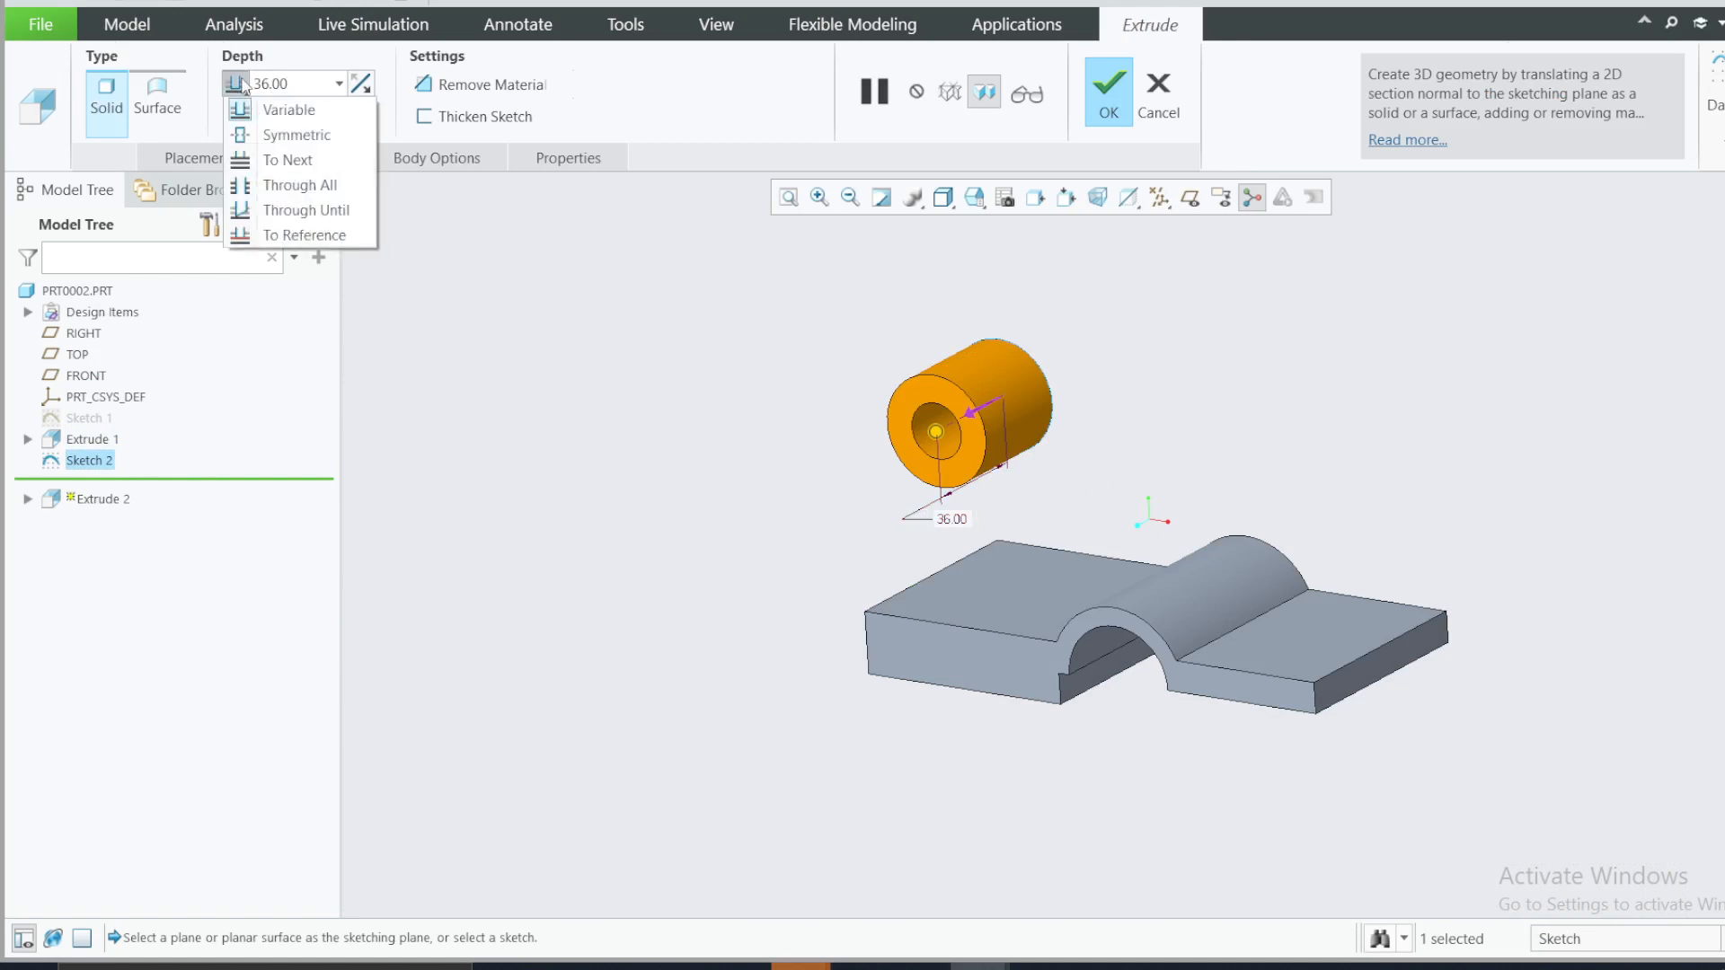
click(272, 137)
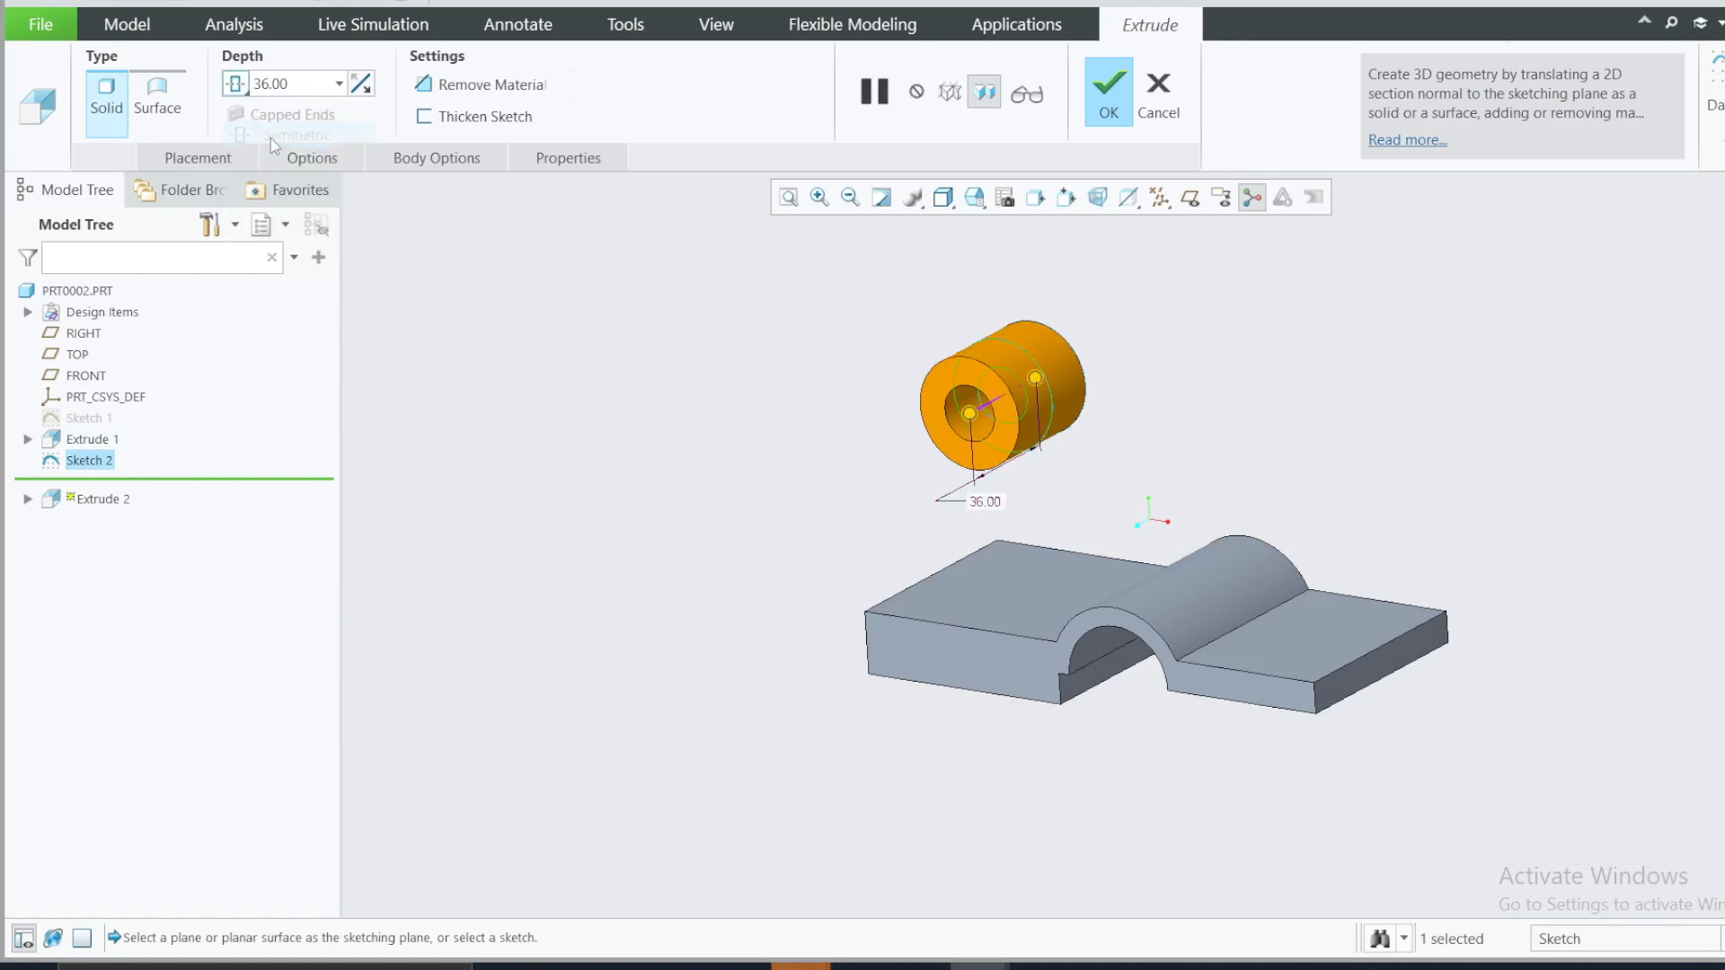
click(1110, 95)
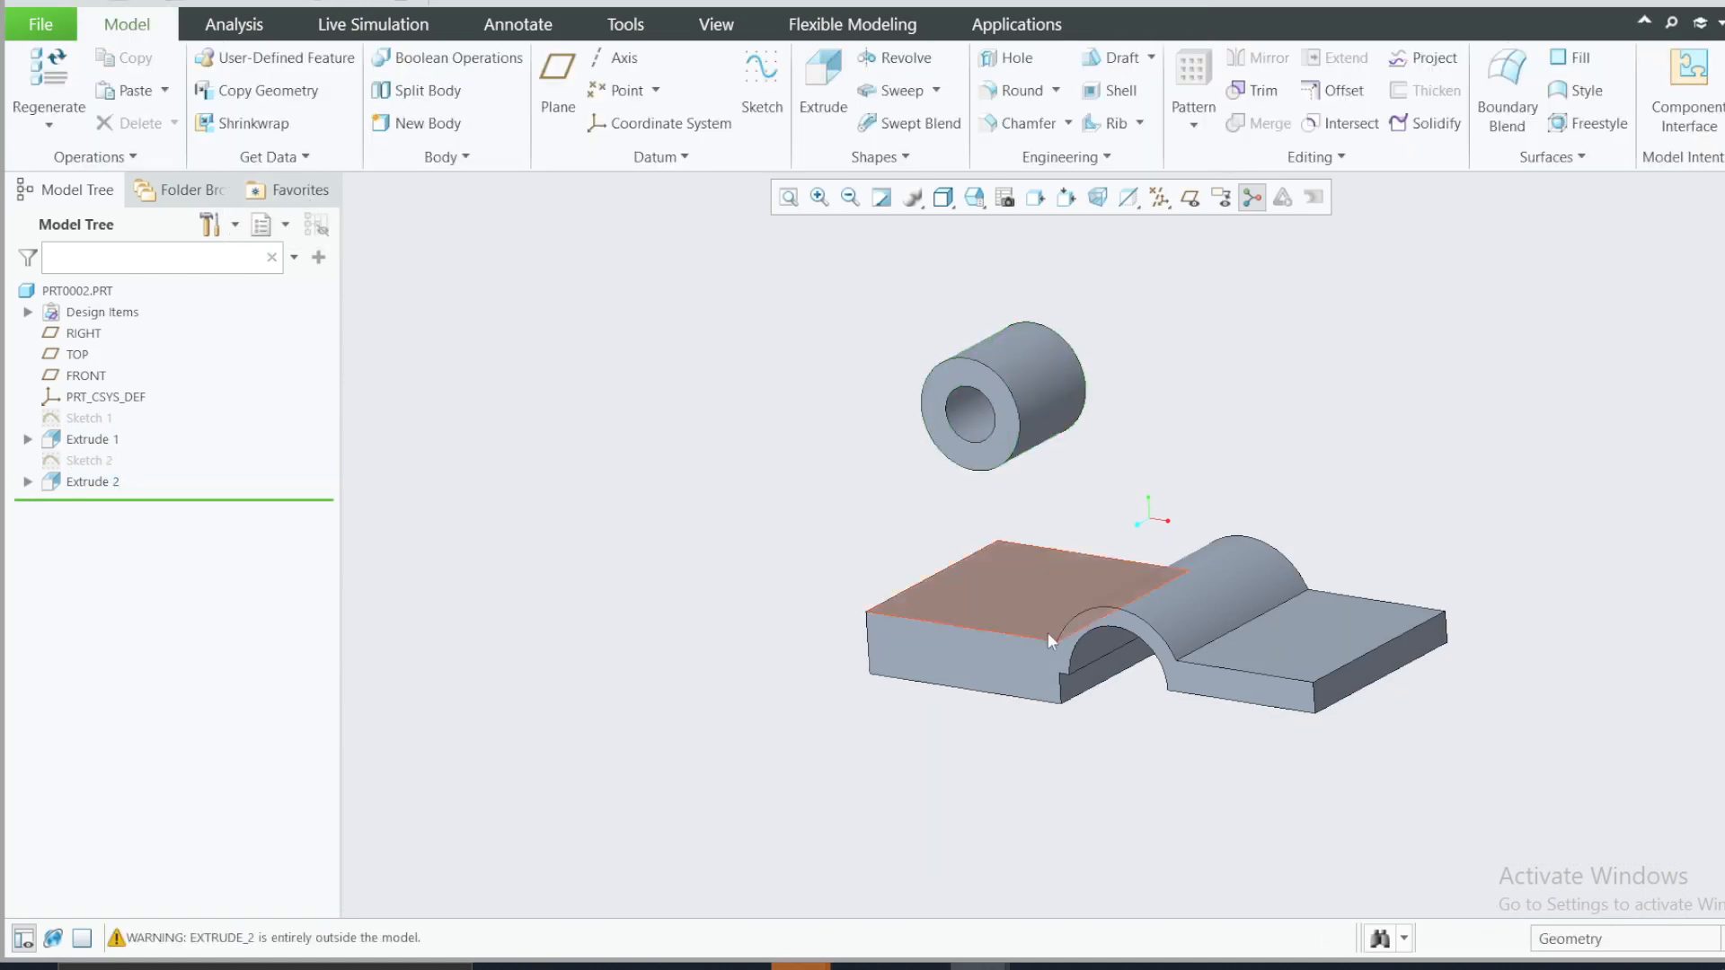
- Check the rib in the reference drawing and start a new sketch on the FRONT plane, viewed face-on
click(1281, 966)
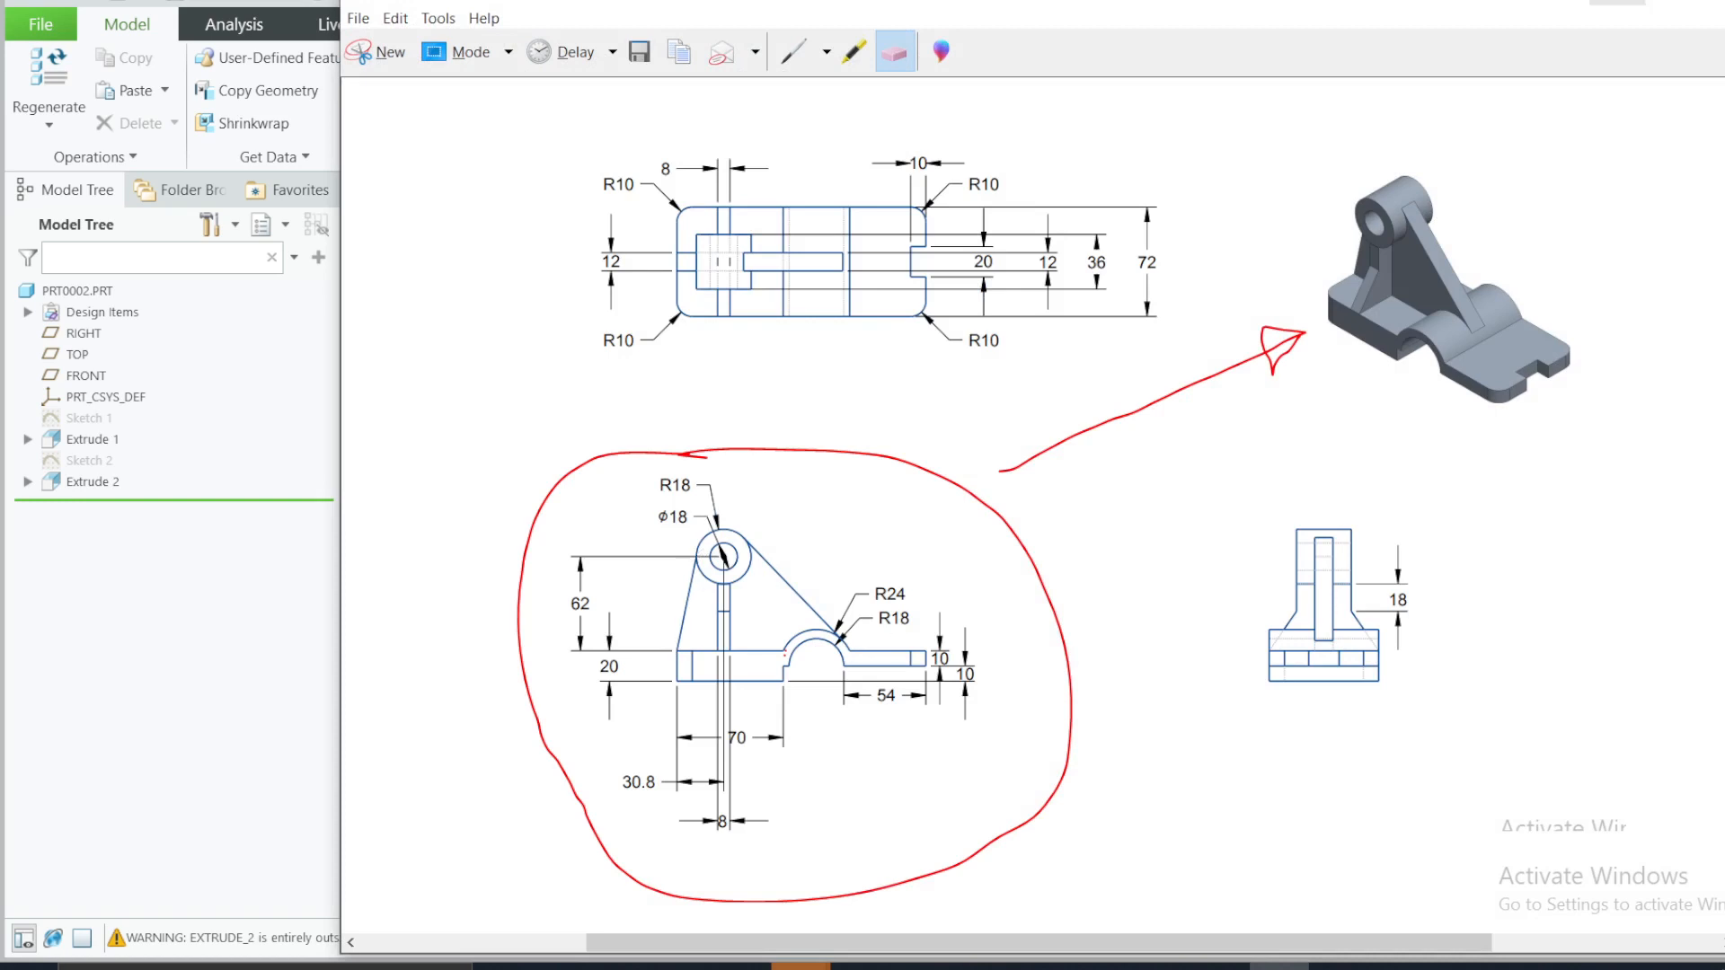
click(1617, 3)
click(88, 375)
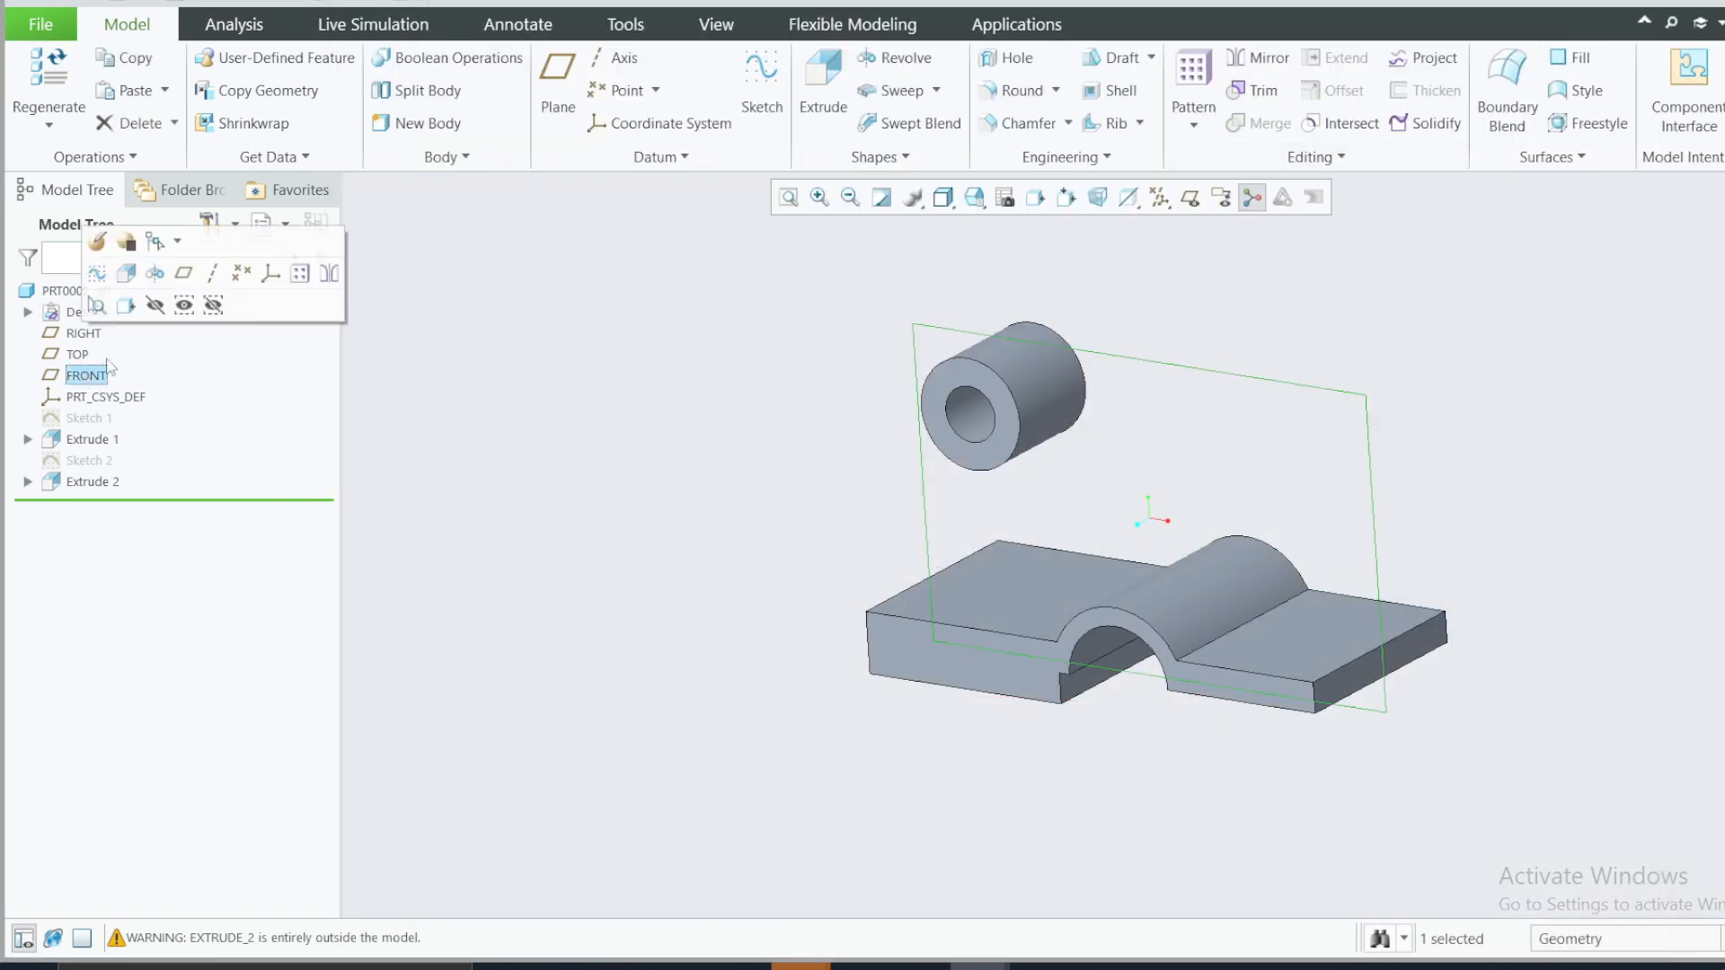
click(104, 280)
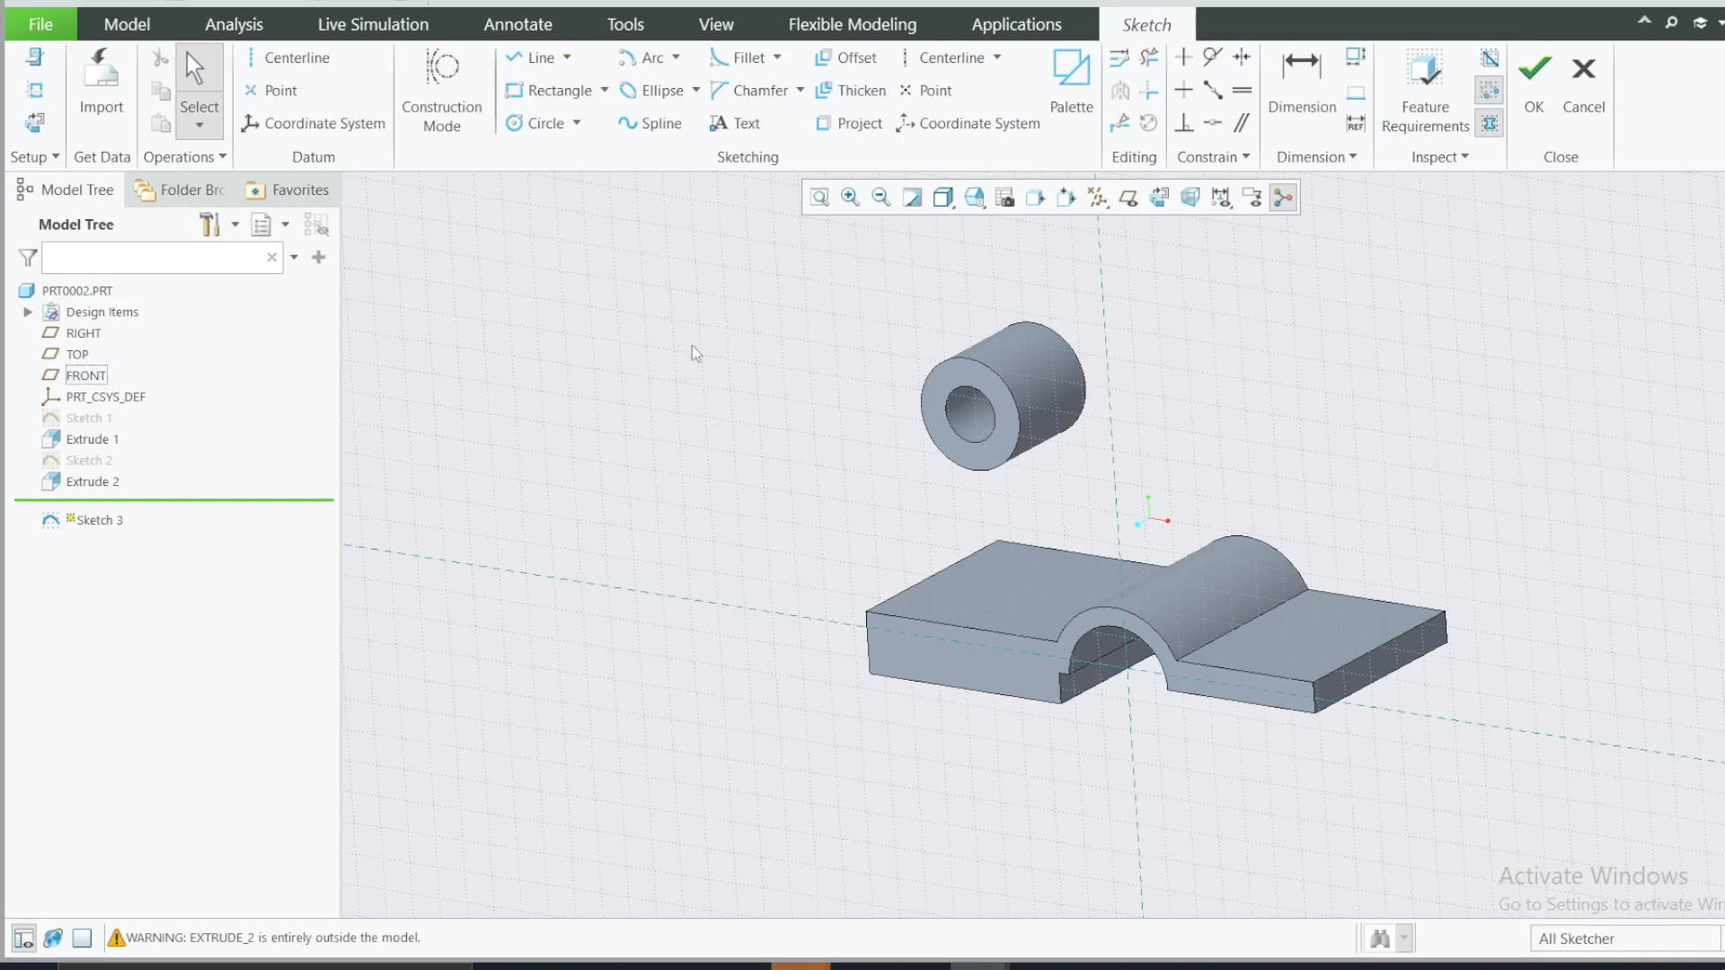
click(35, 124)
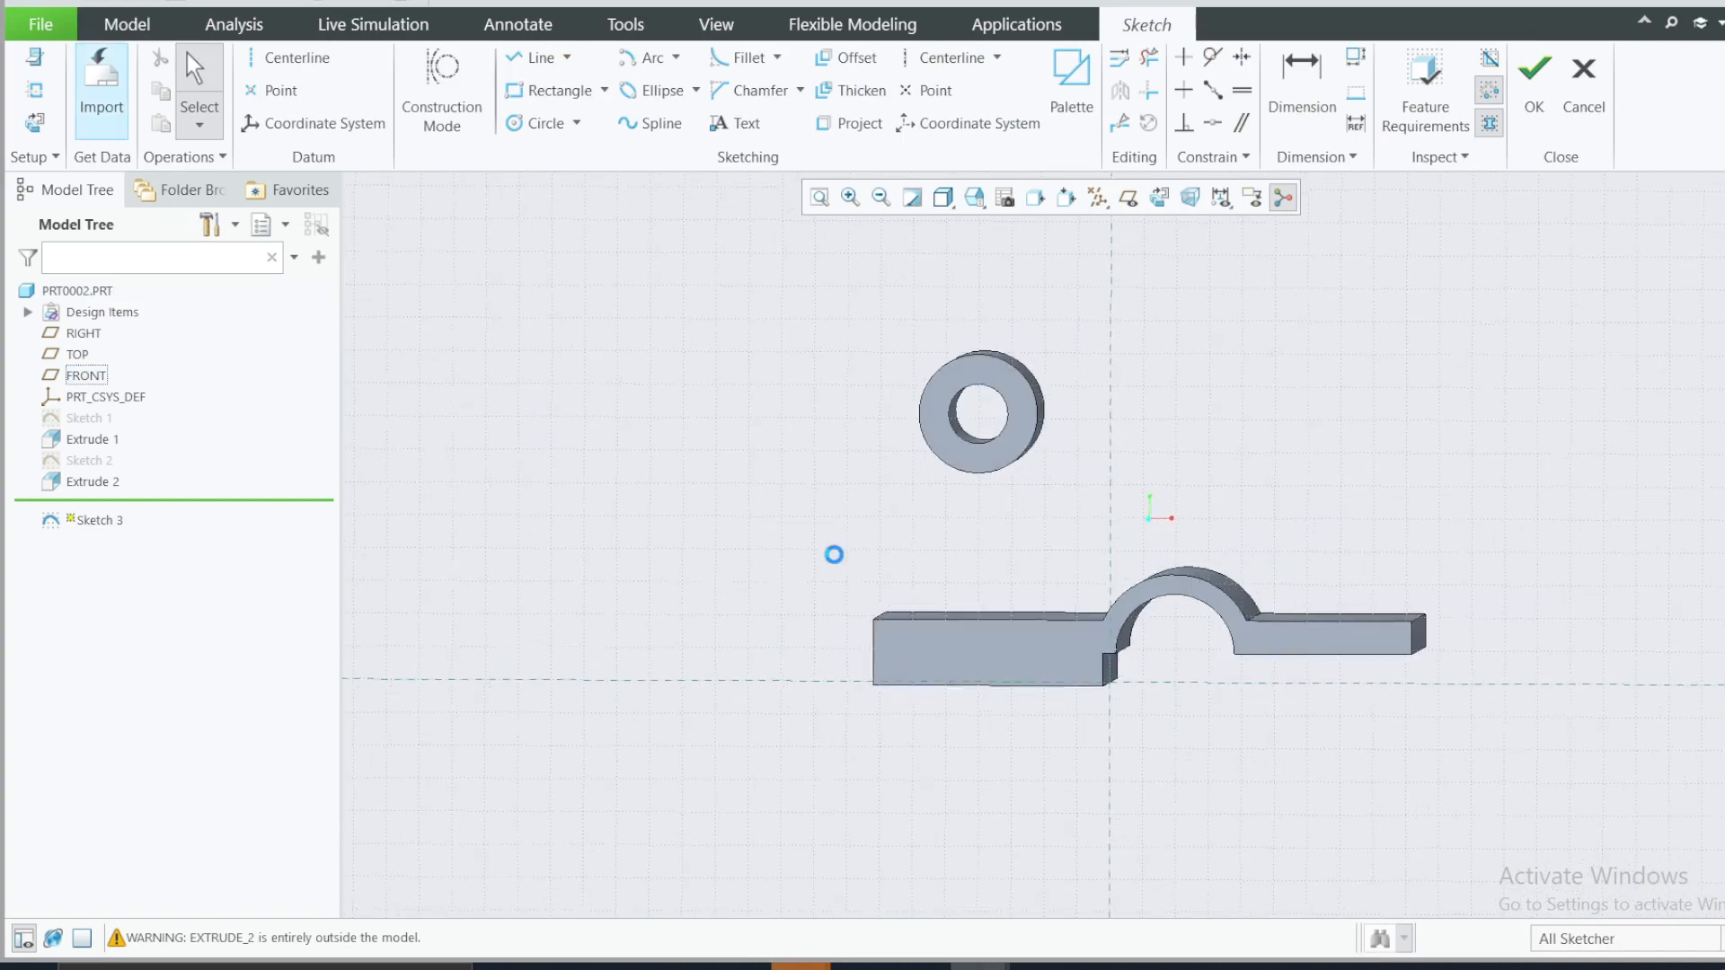
scroll(993, 530, up, 2)
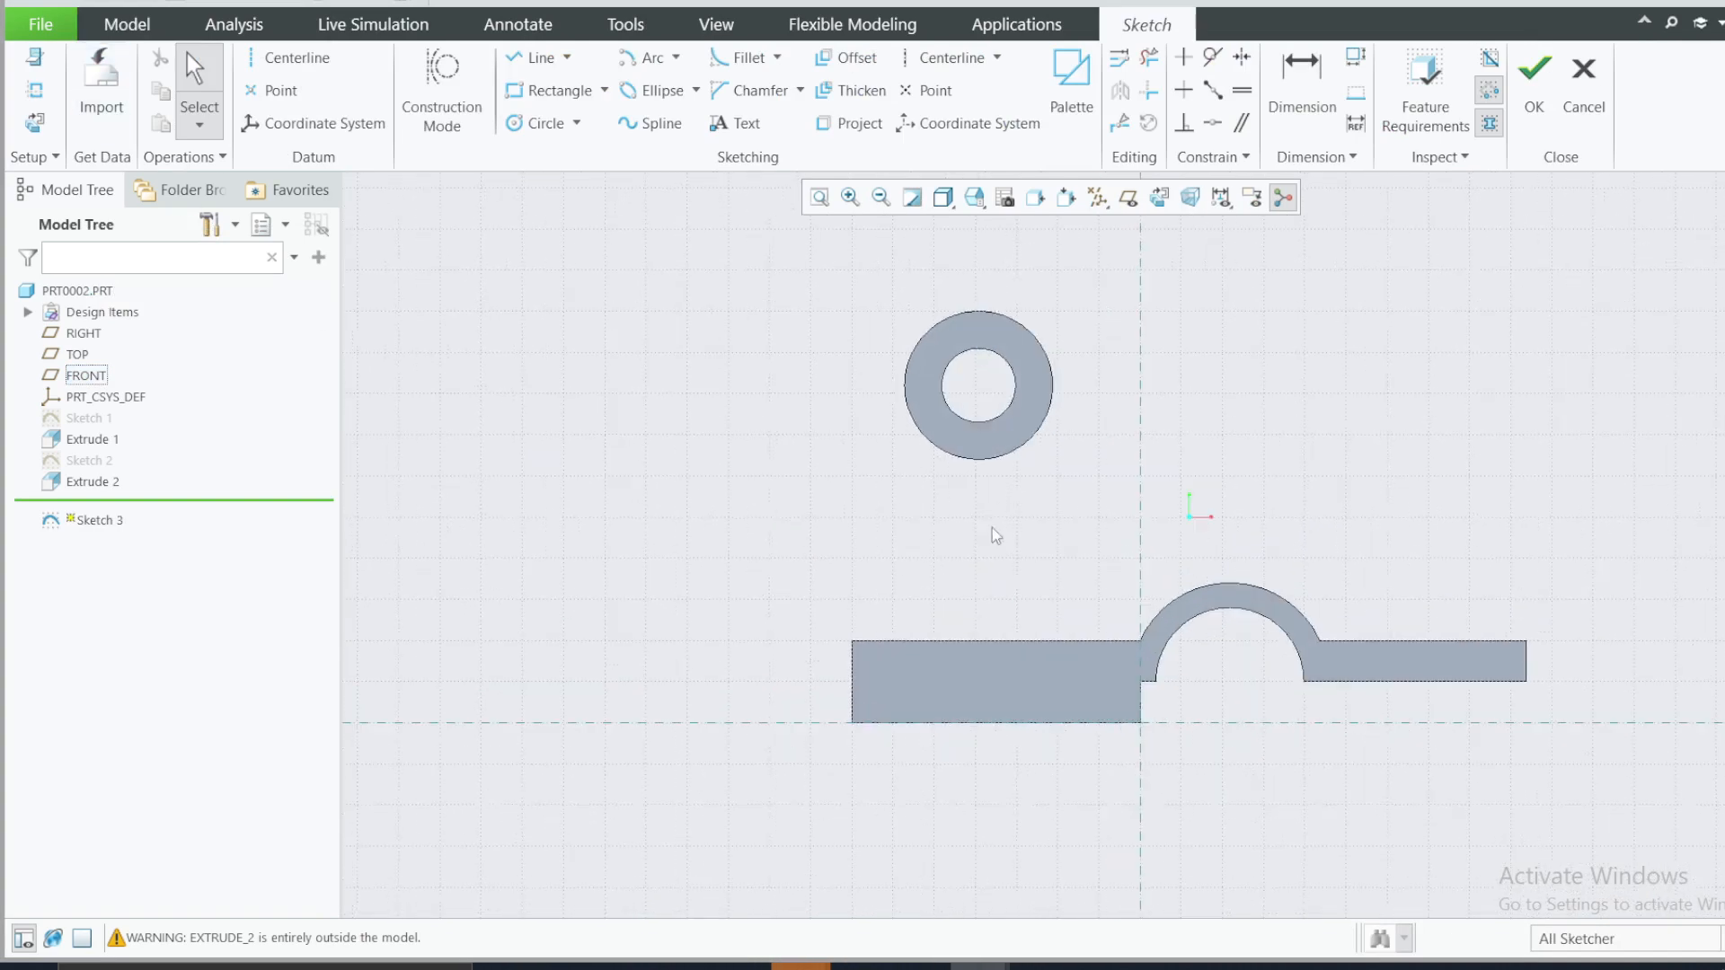
- Add the left block's top and left edges as sketch references, and discard the boss's outer surface as a reference
click(853, 640)
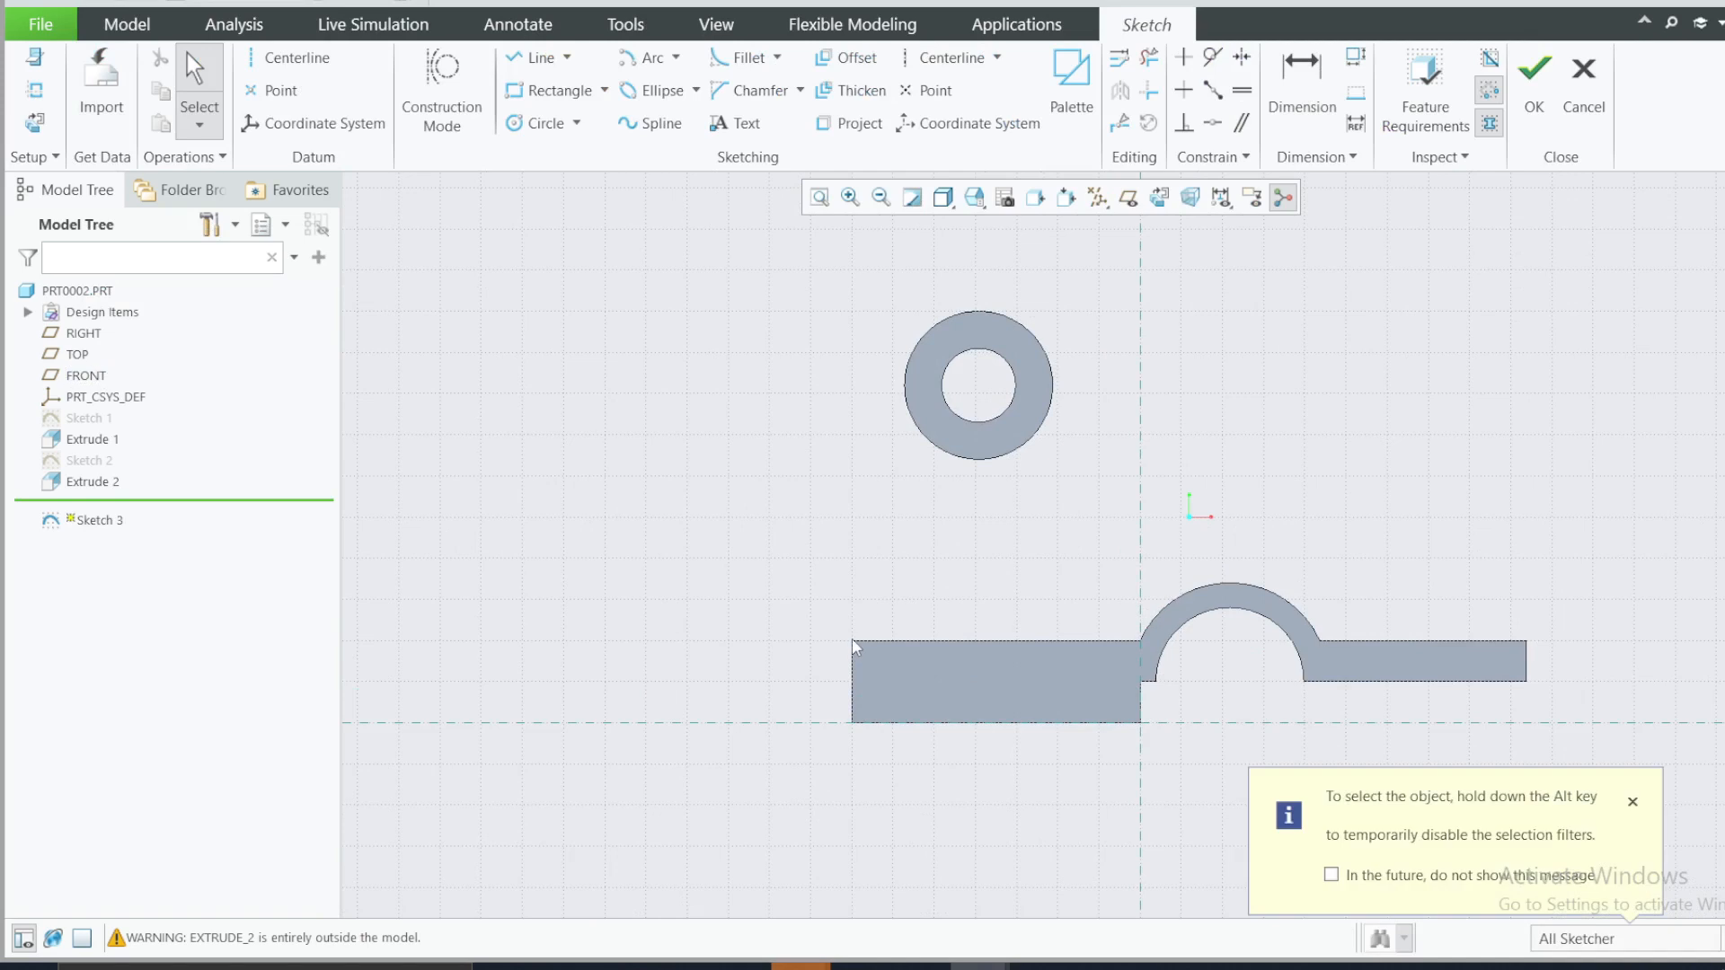
click(50, 101)
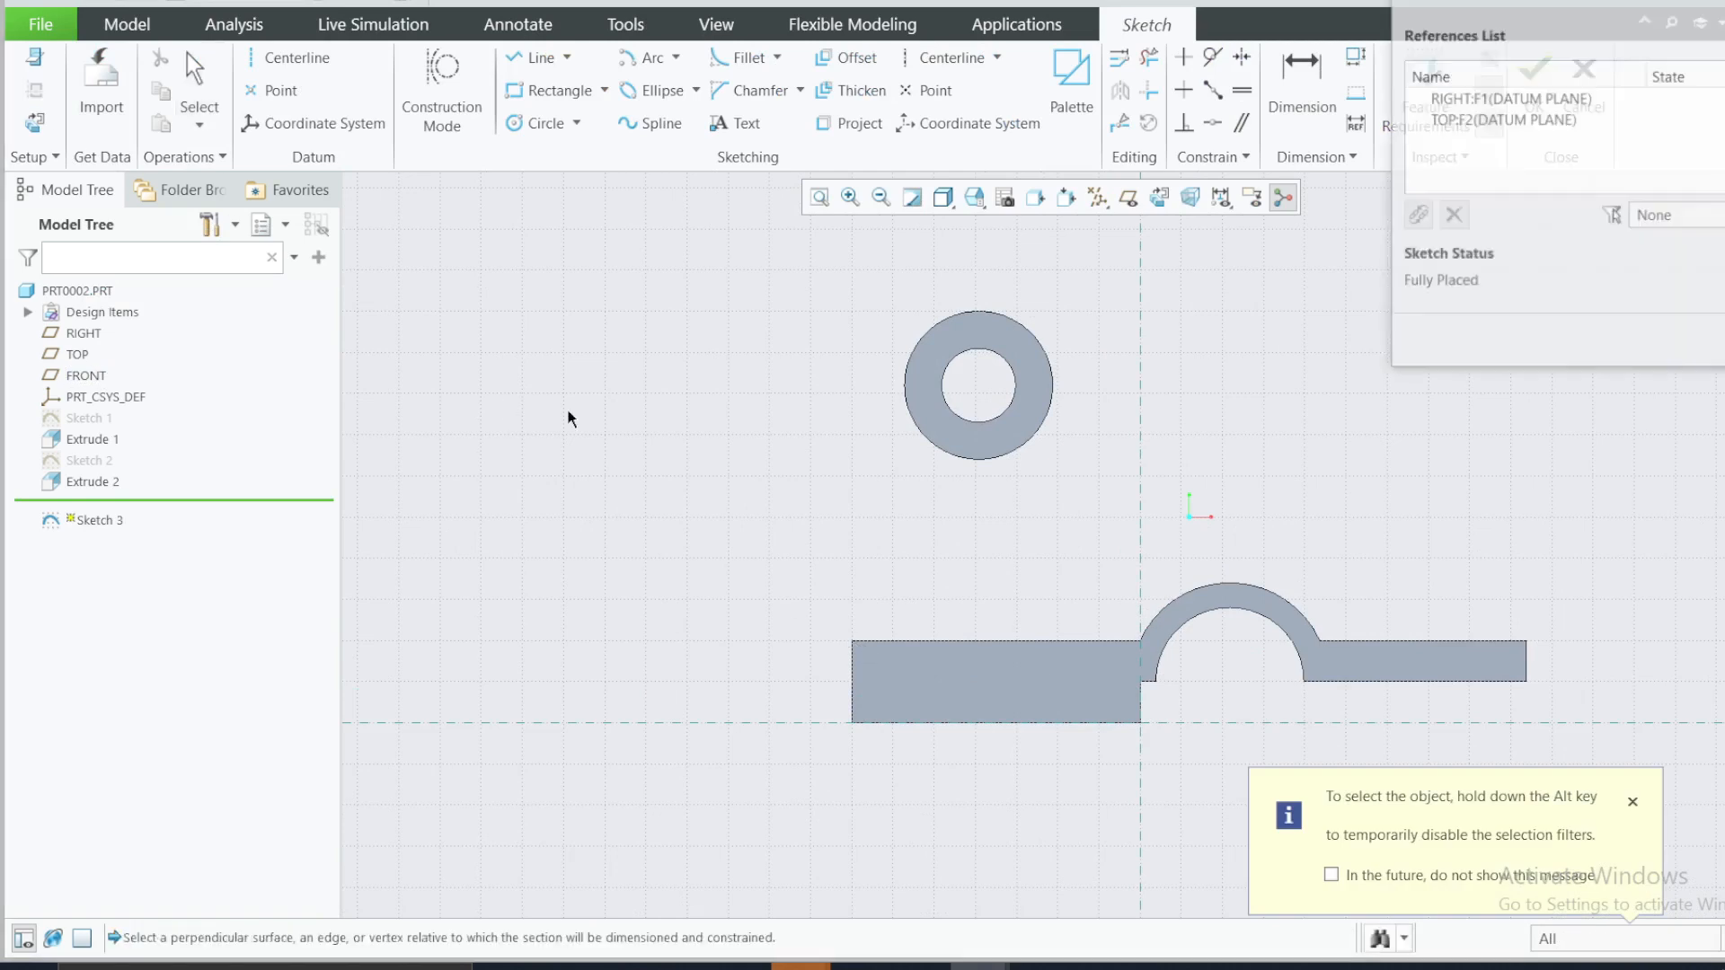
click(899, 639)
click(854, 660)
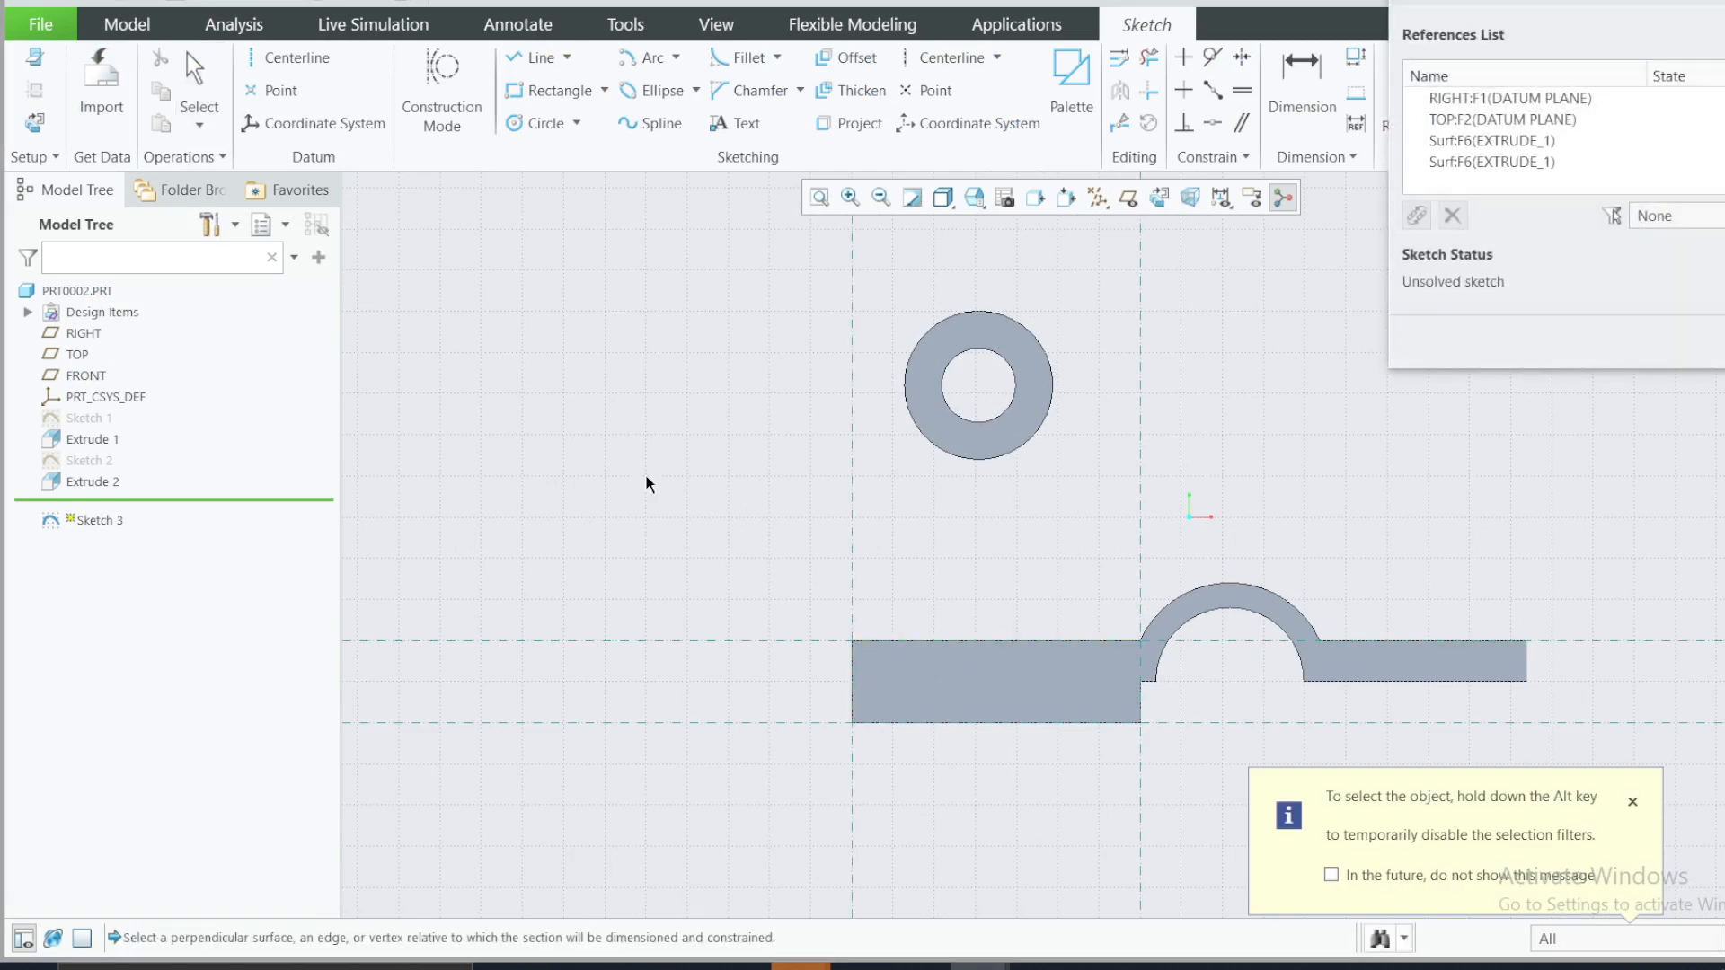
click(910, 355)
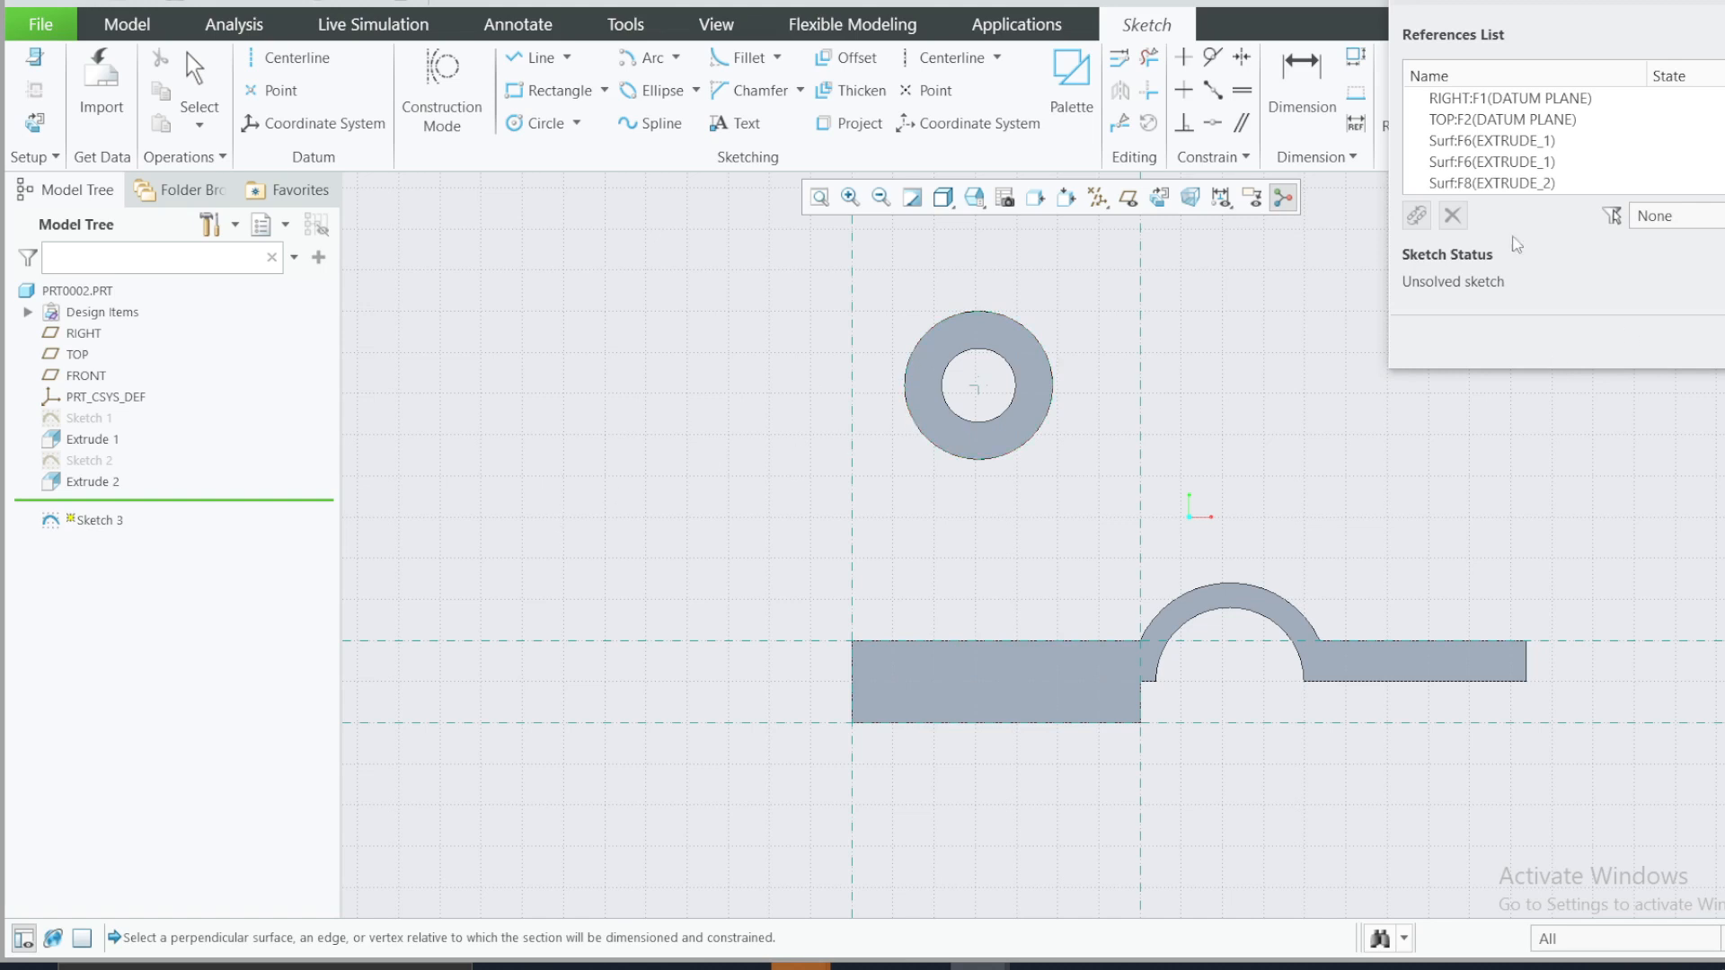
click(1523, 184)
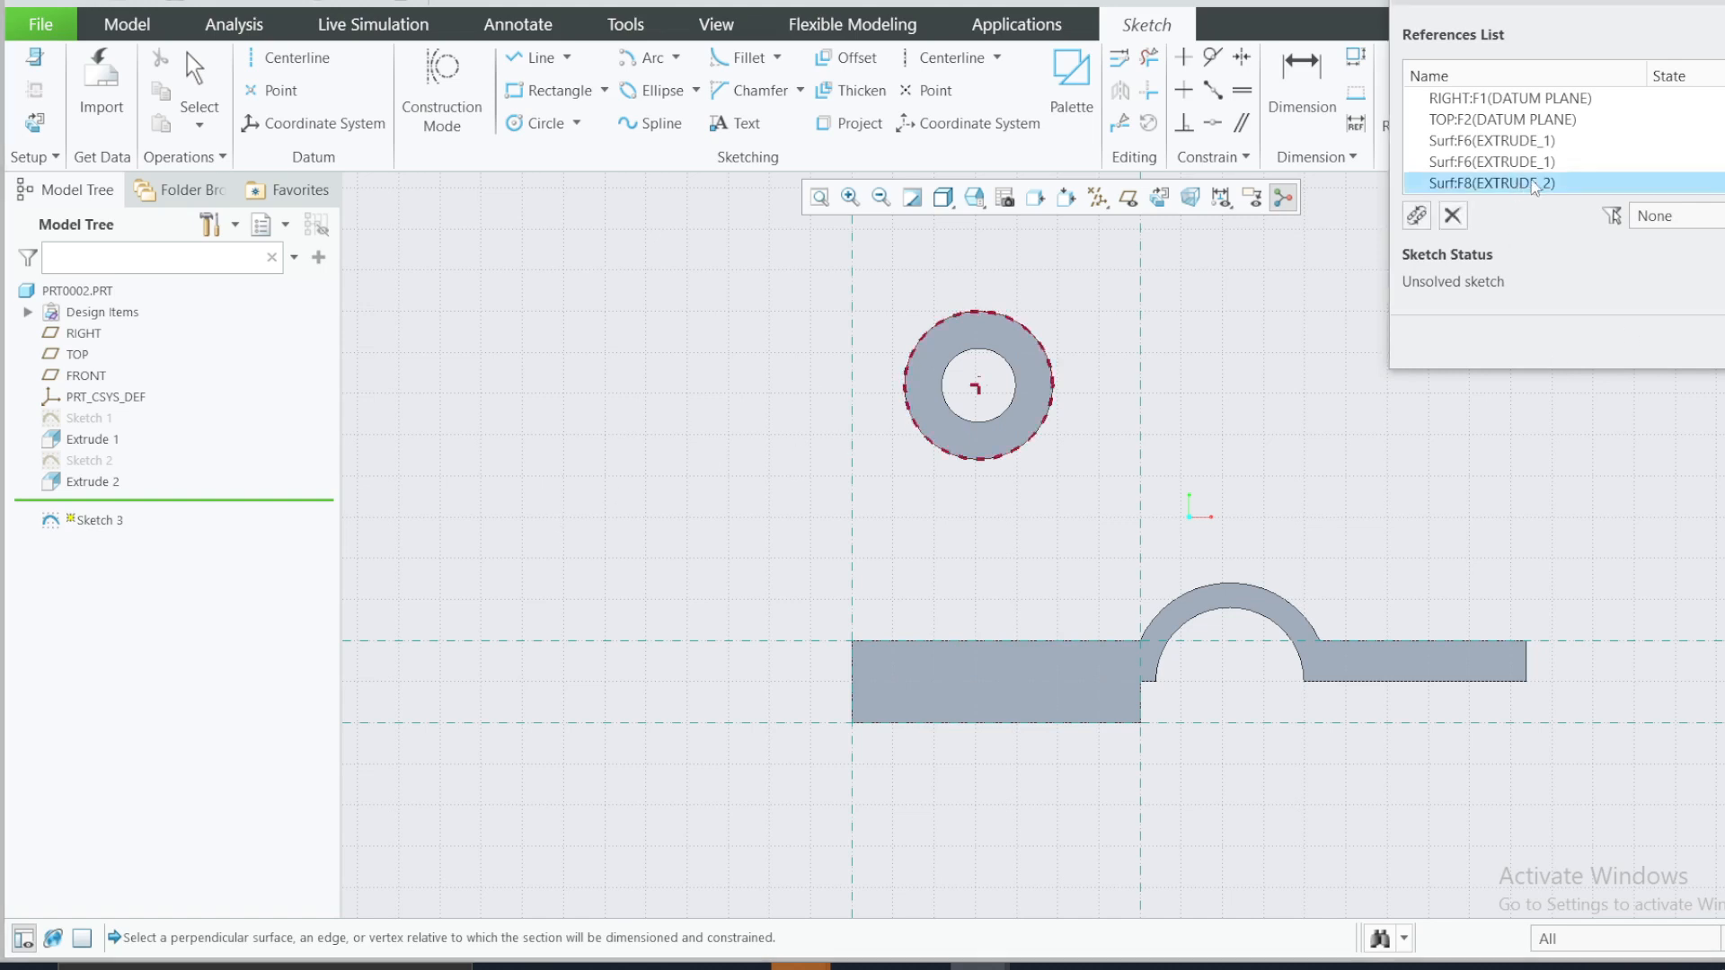
click(1457, 218)
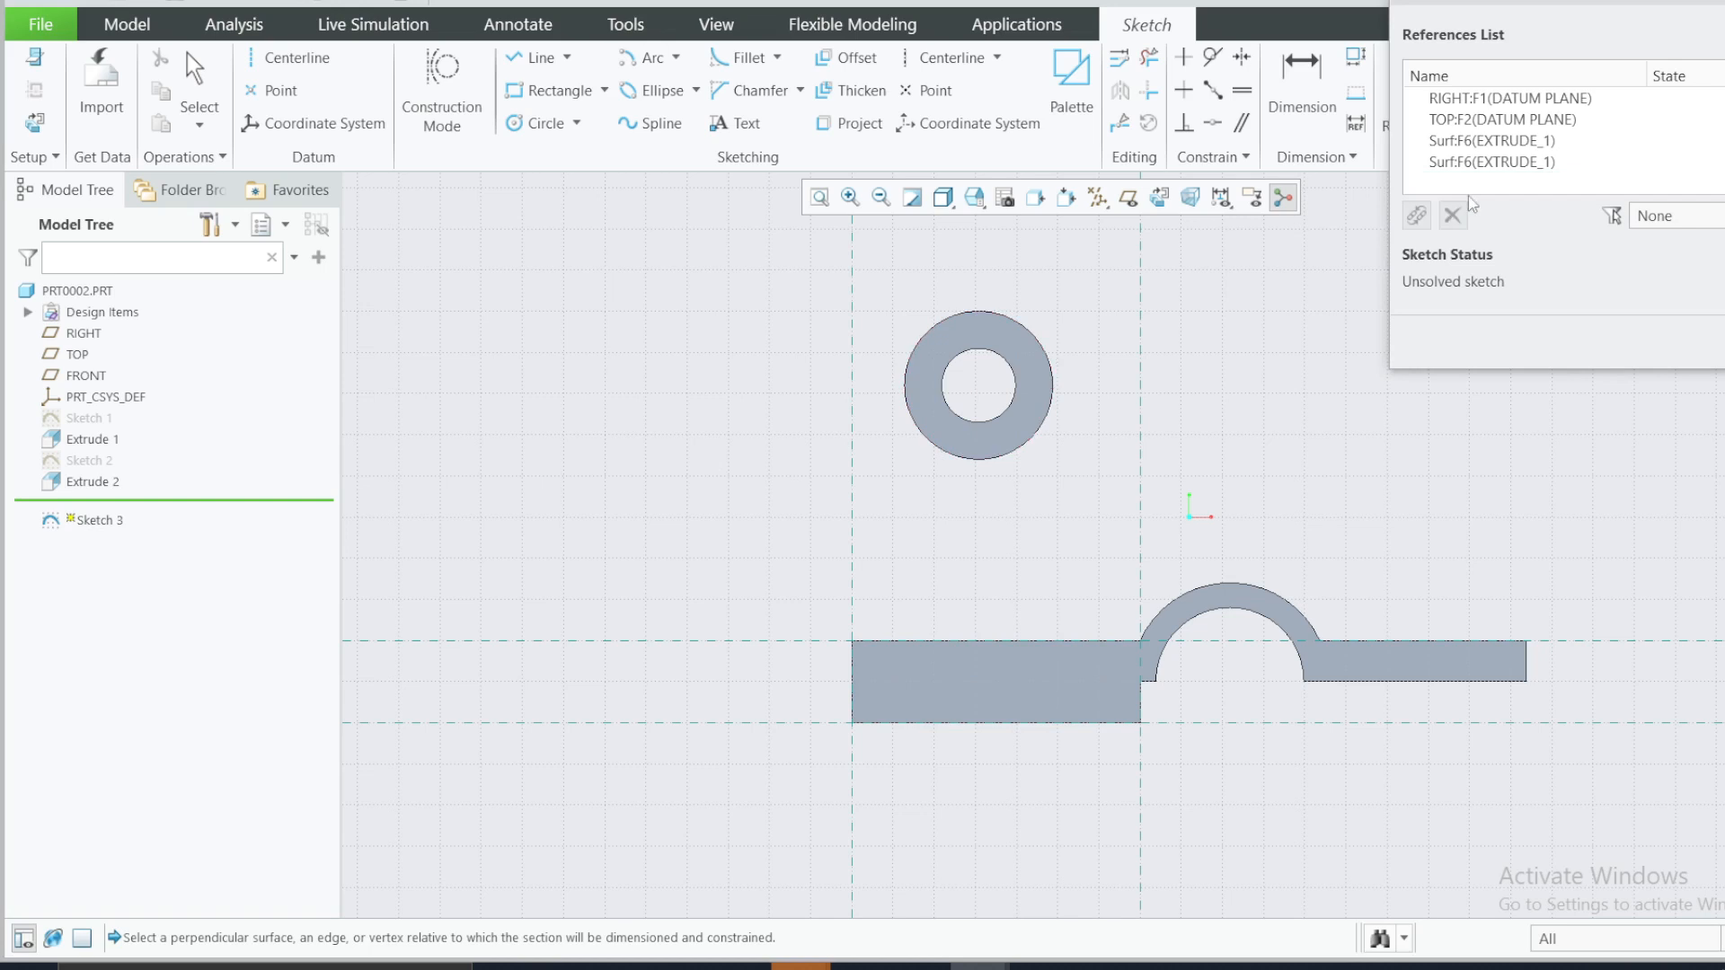
key(Escape)
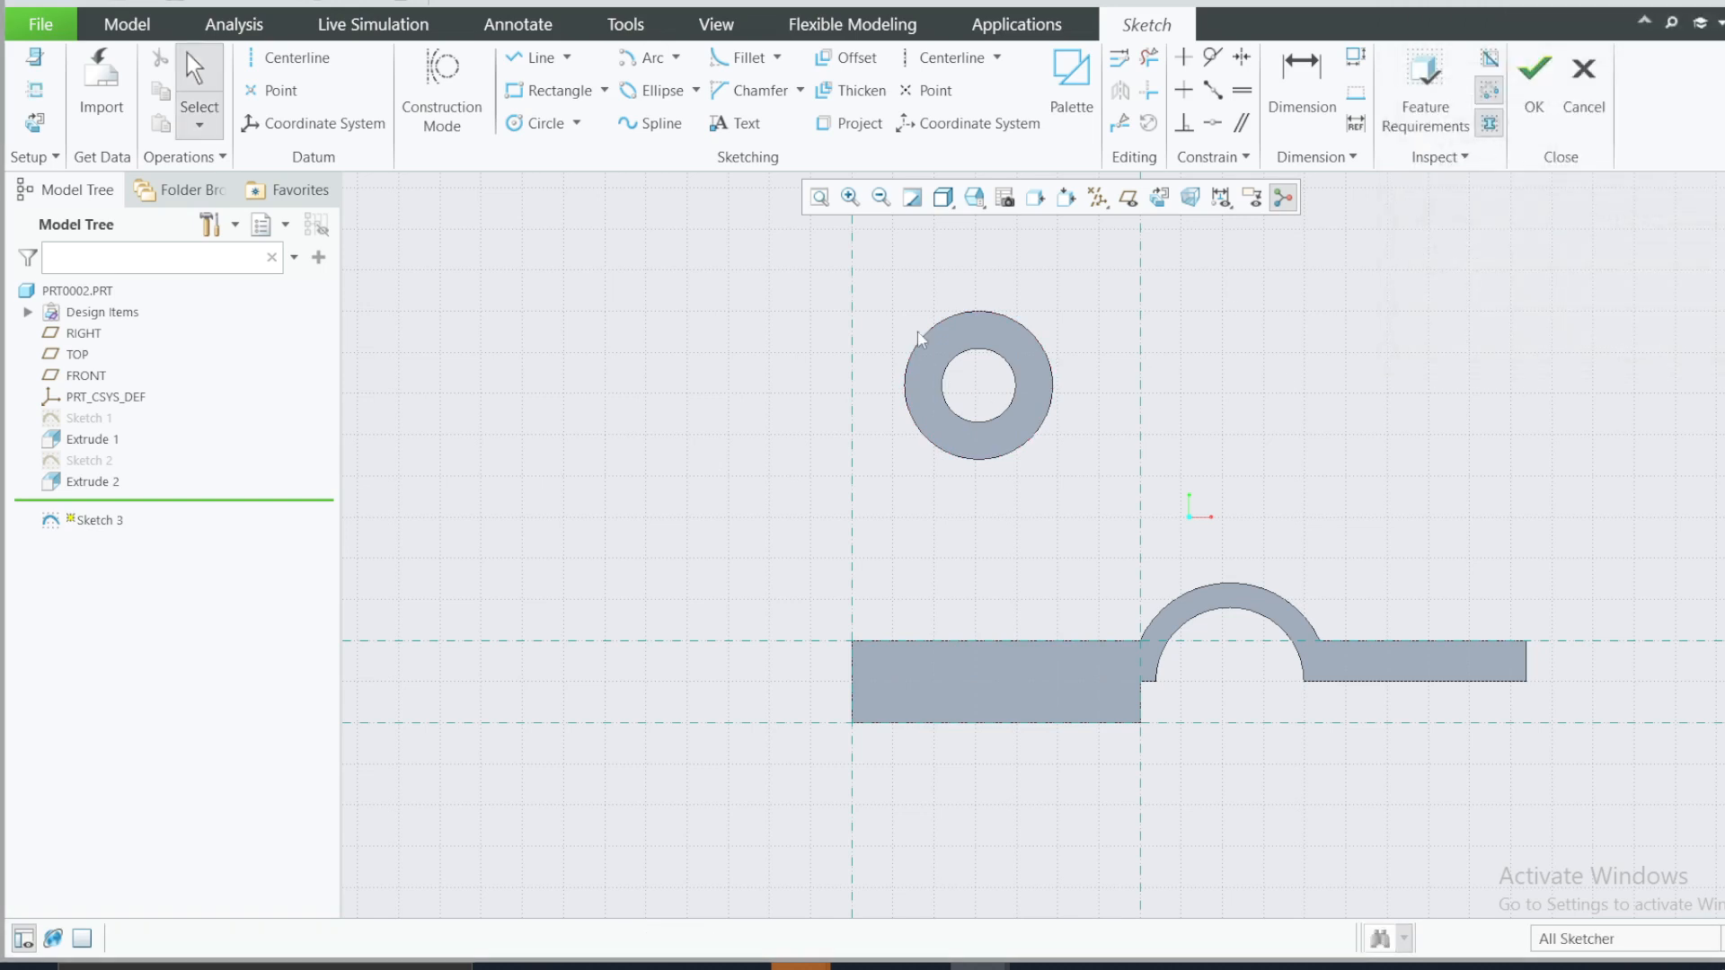
- Remove the references on the left block's top and left edges from the sketch
click(914, 640)
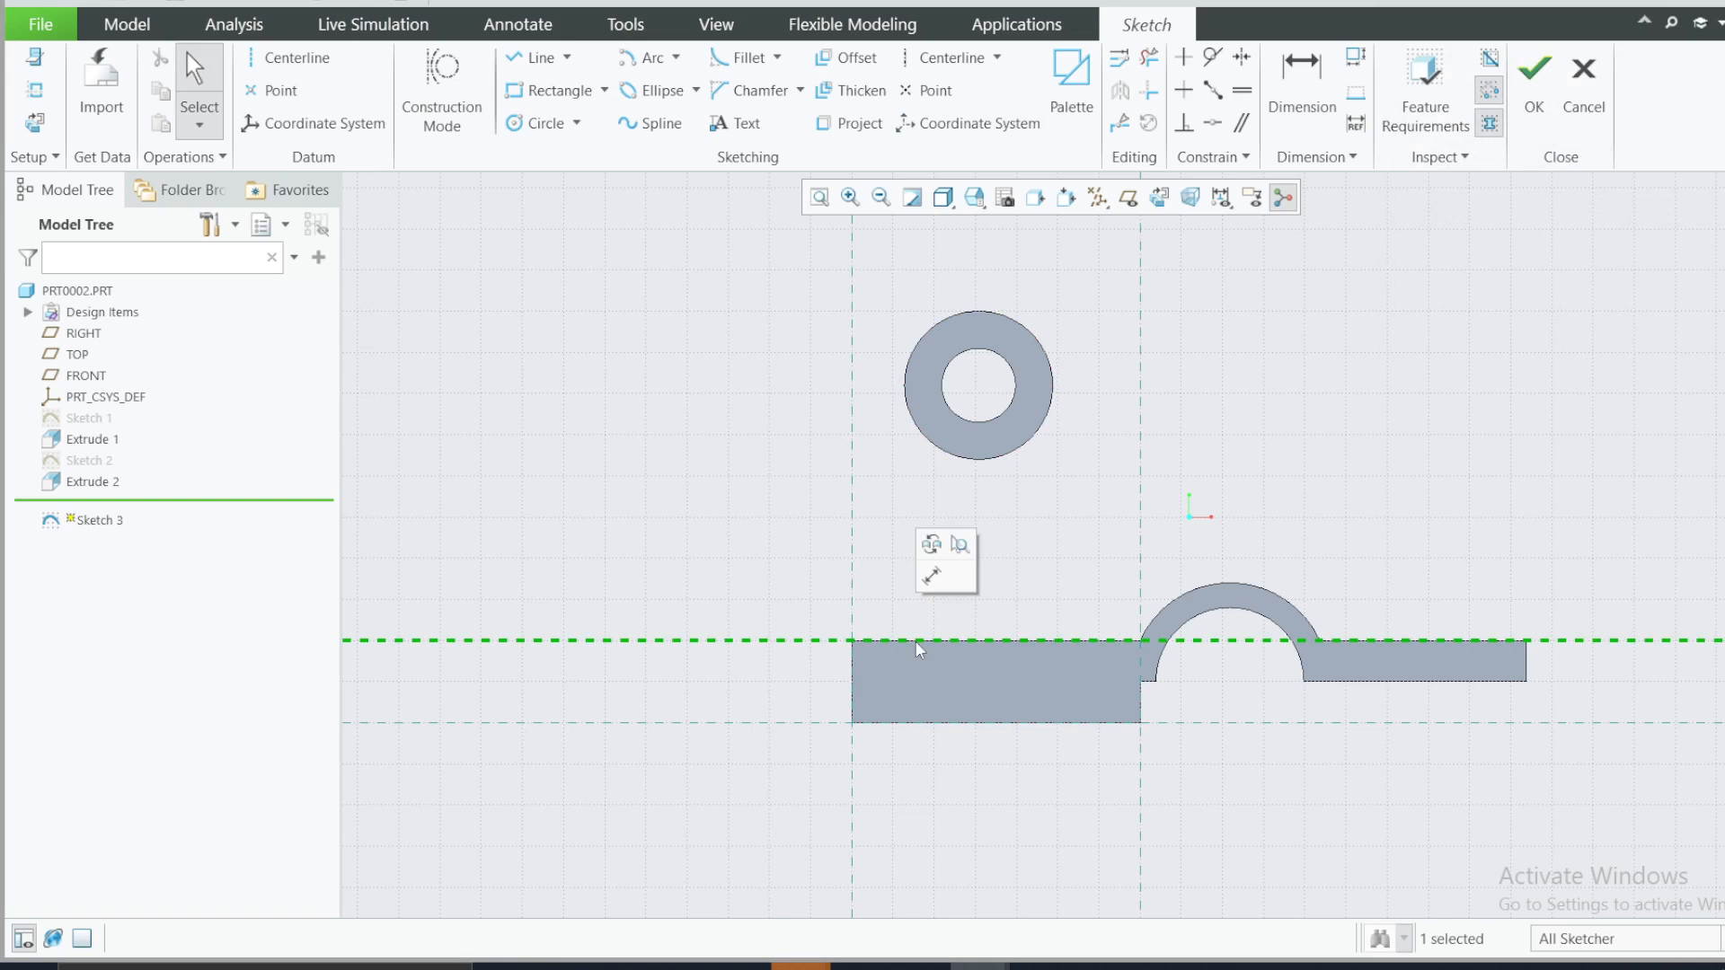
click(876, 597)
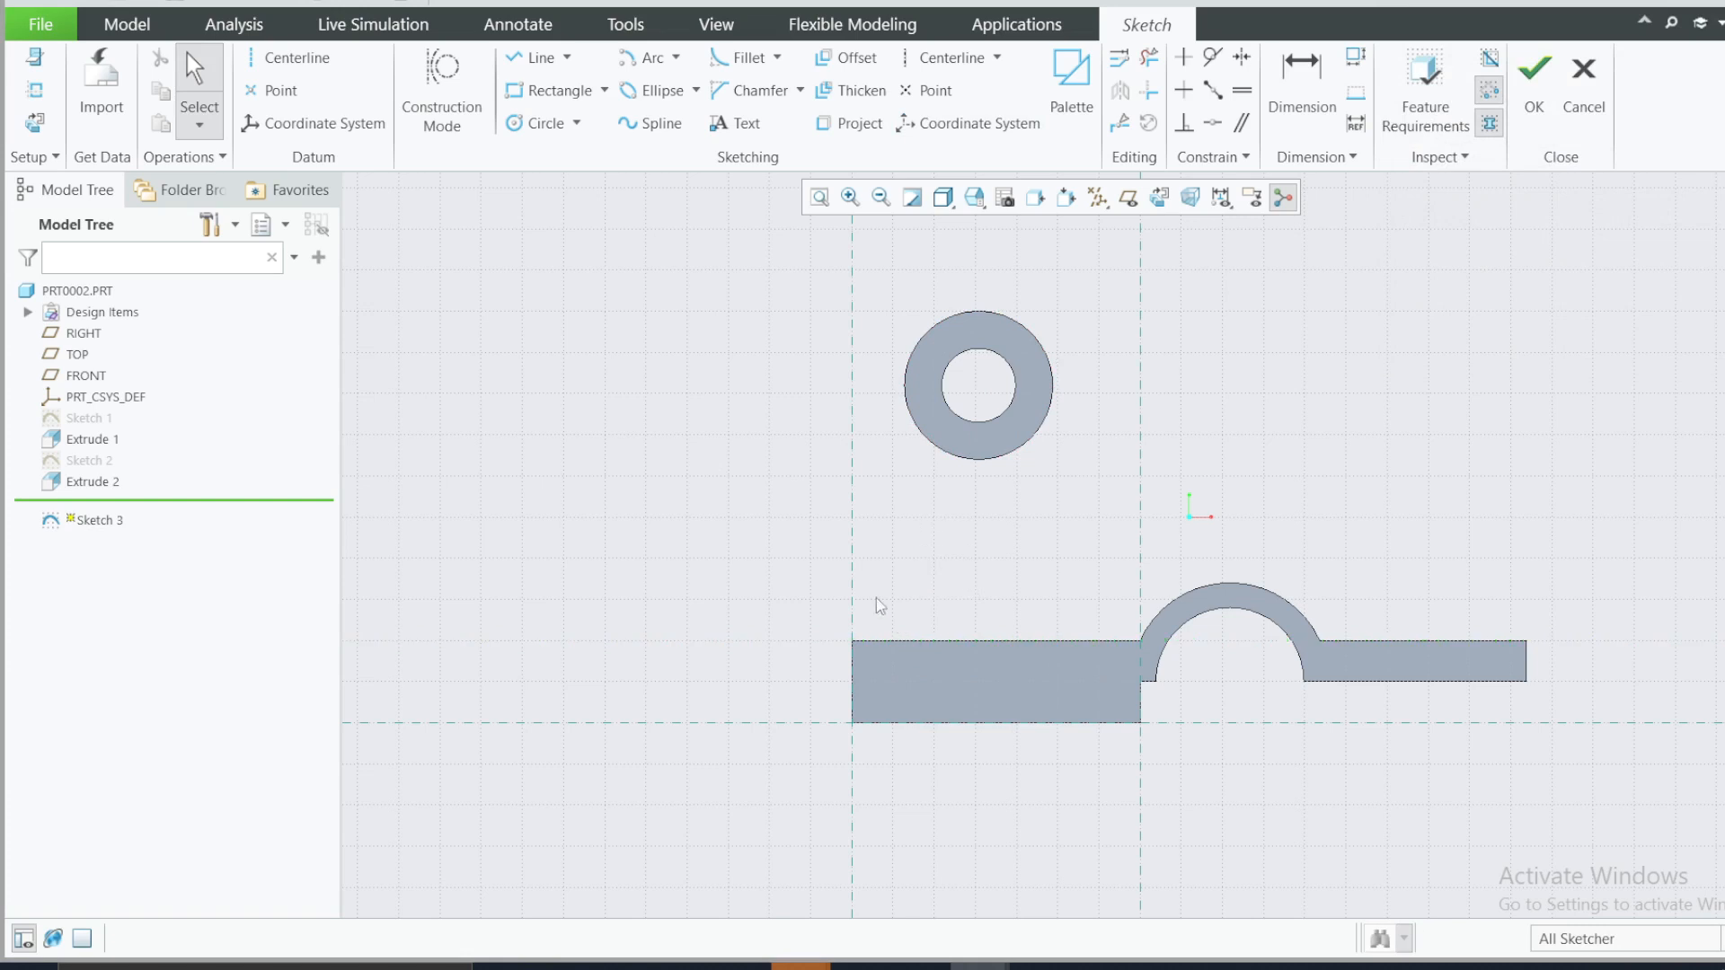
click(920, 639)
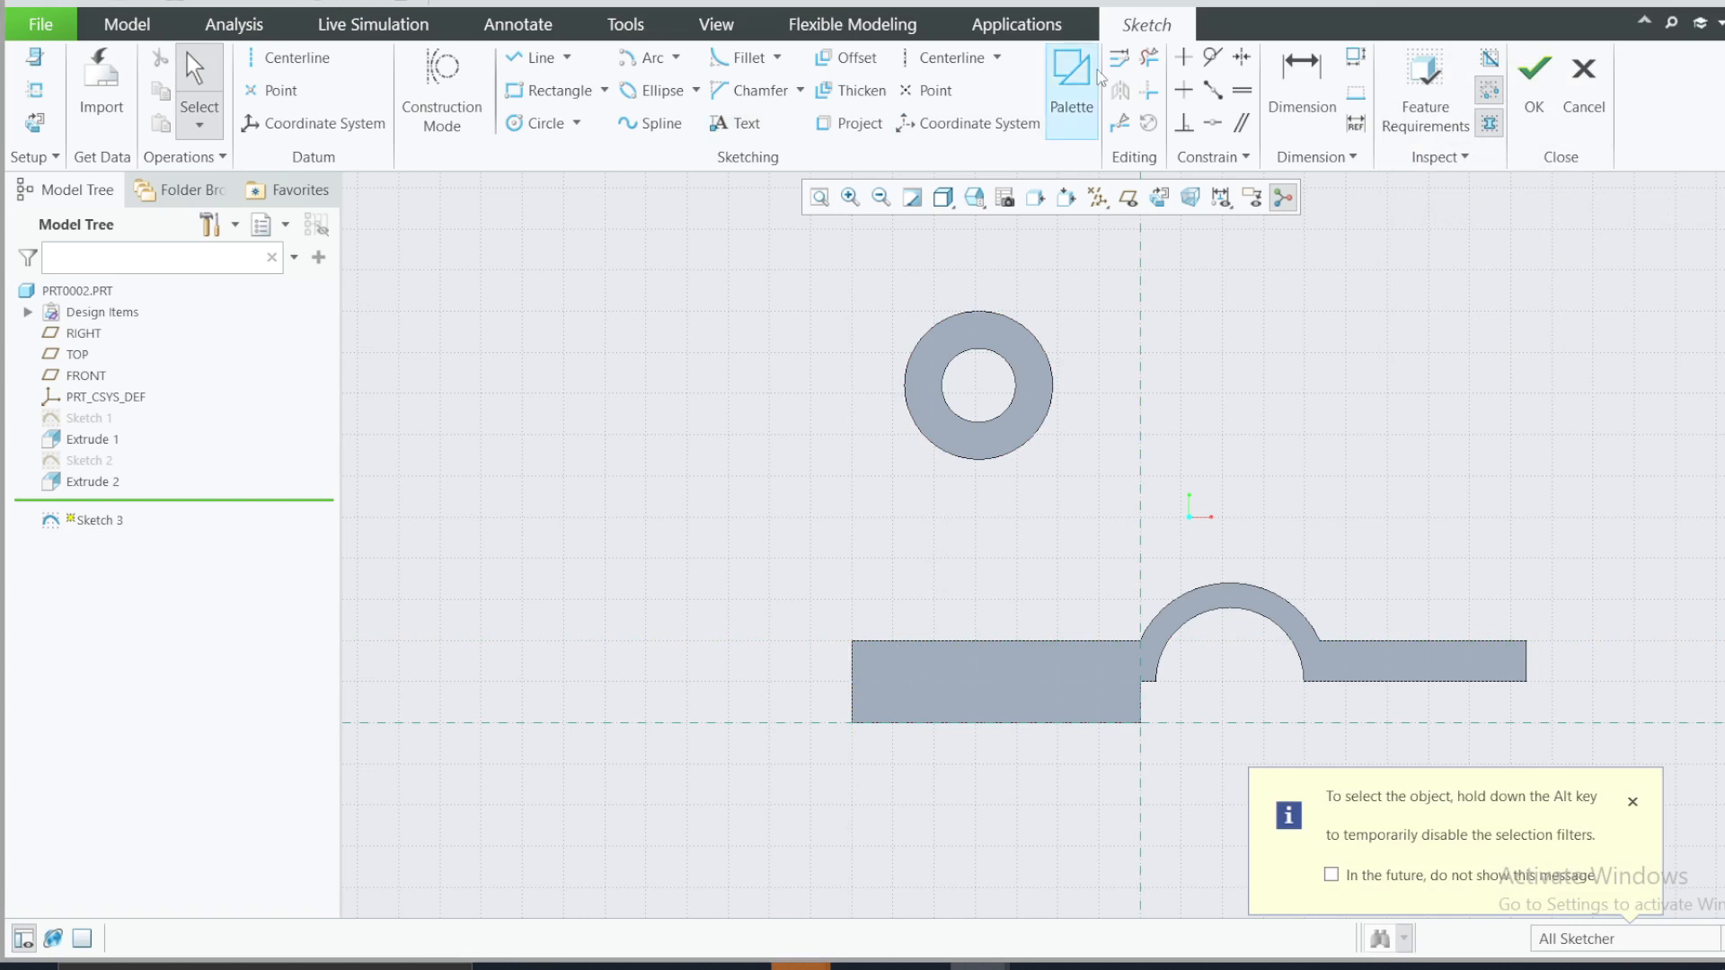
- Project the left block's top edge, the boss's lower outer arc and the arch's outer arc into the sketch
click(856, 128)
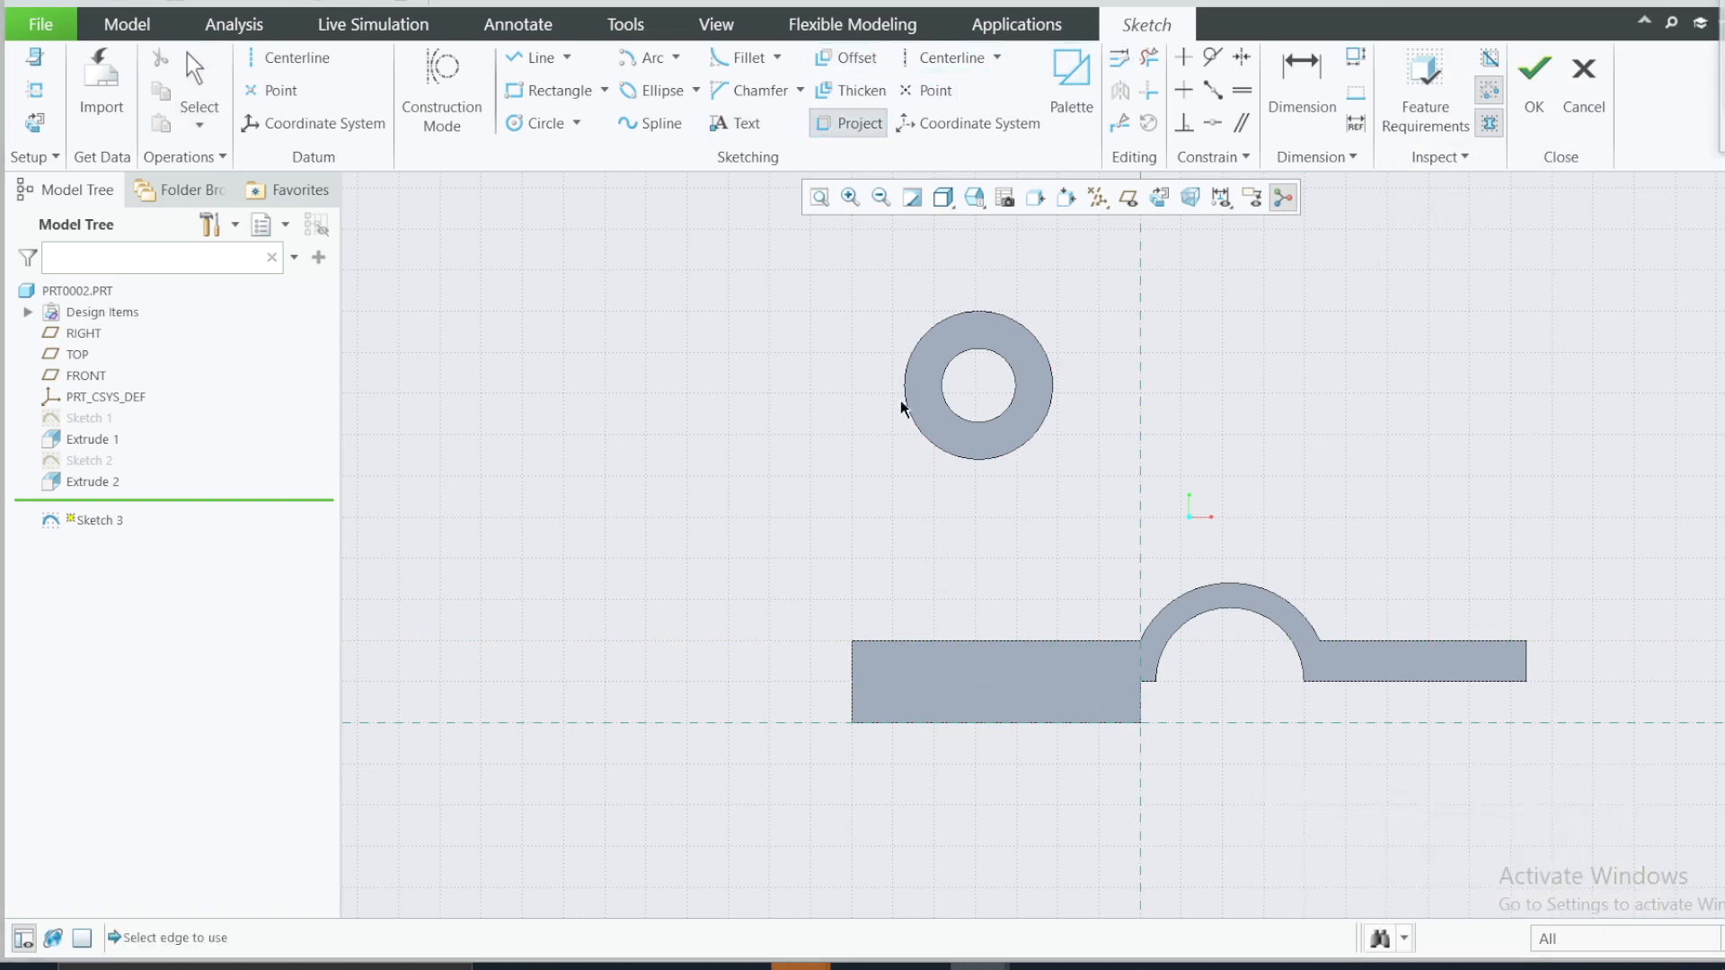
click(898, 640)
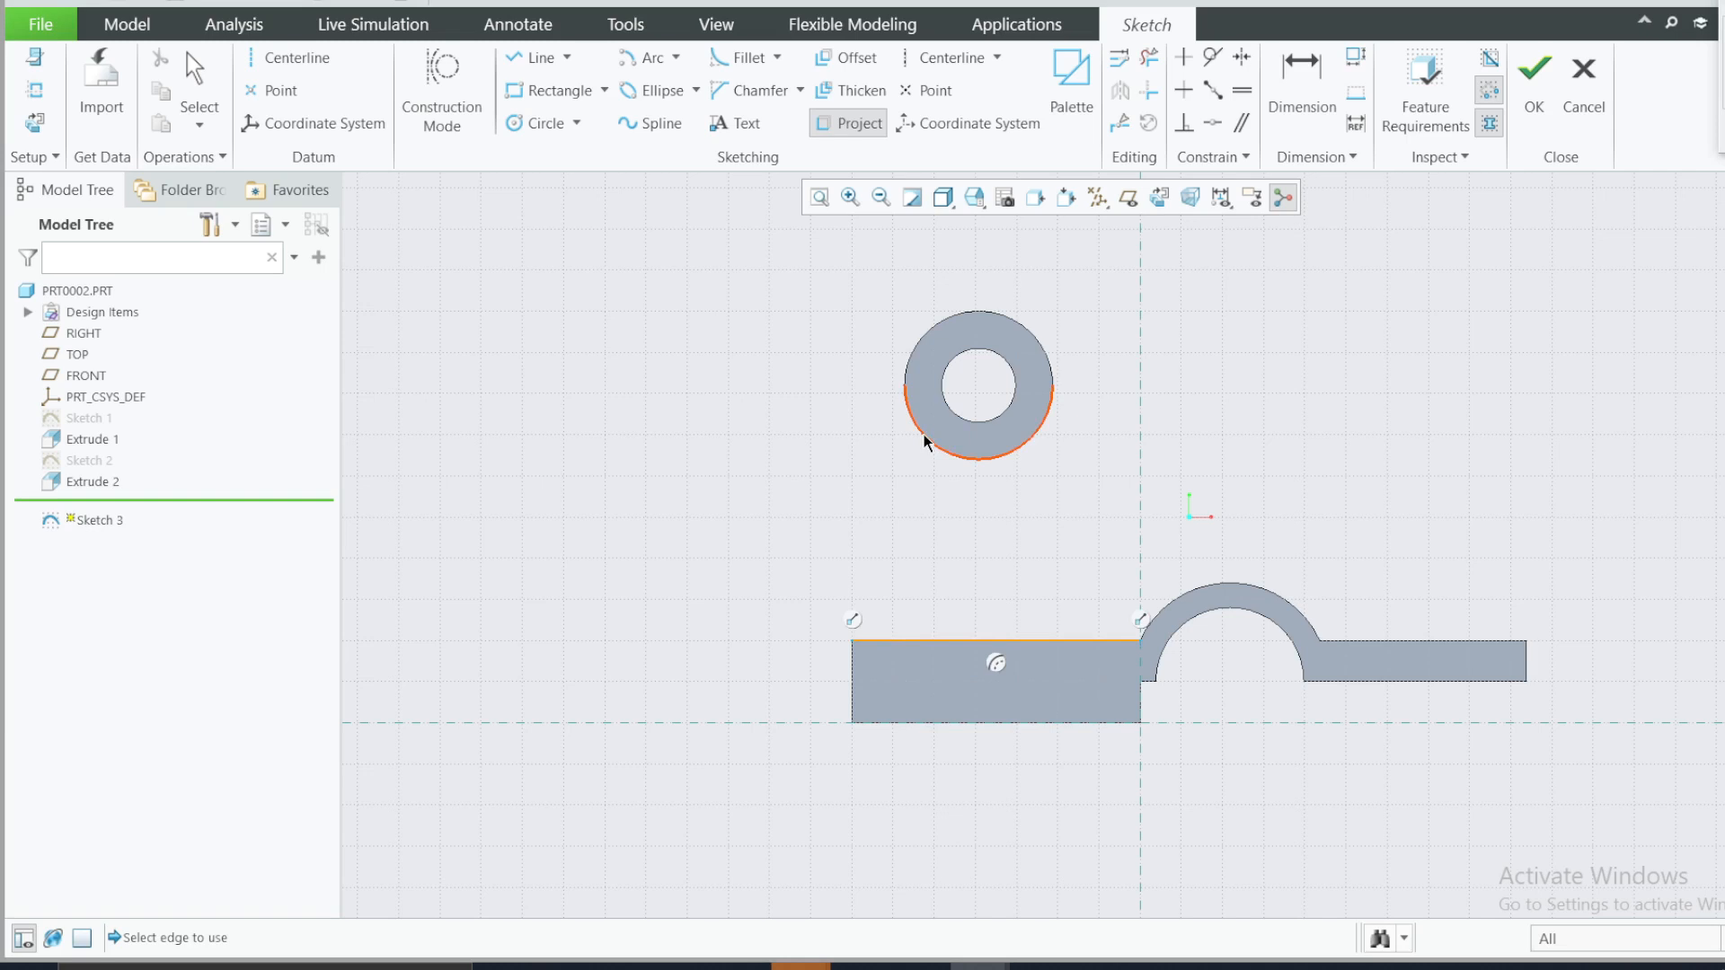
click(923, 435)
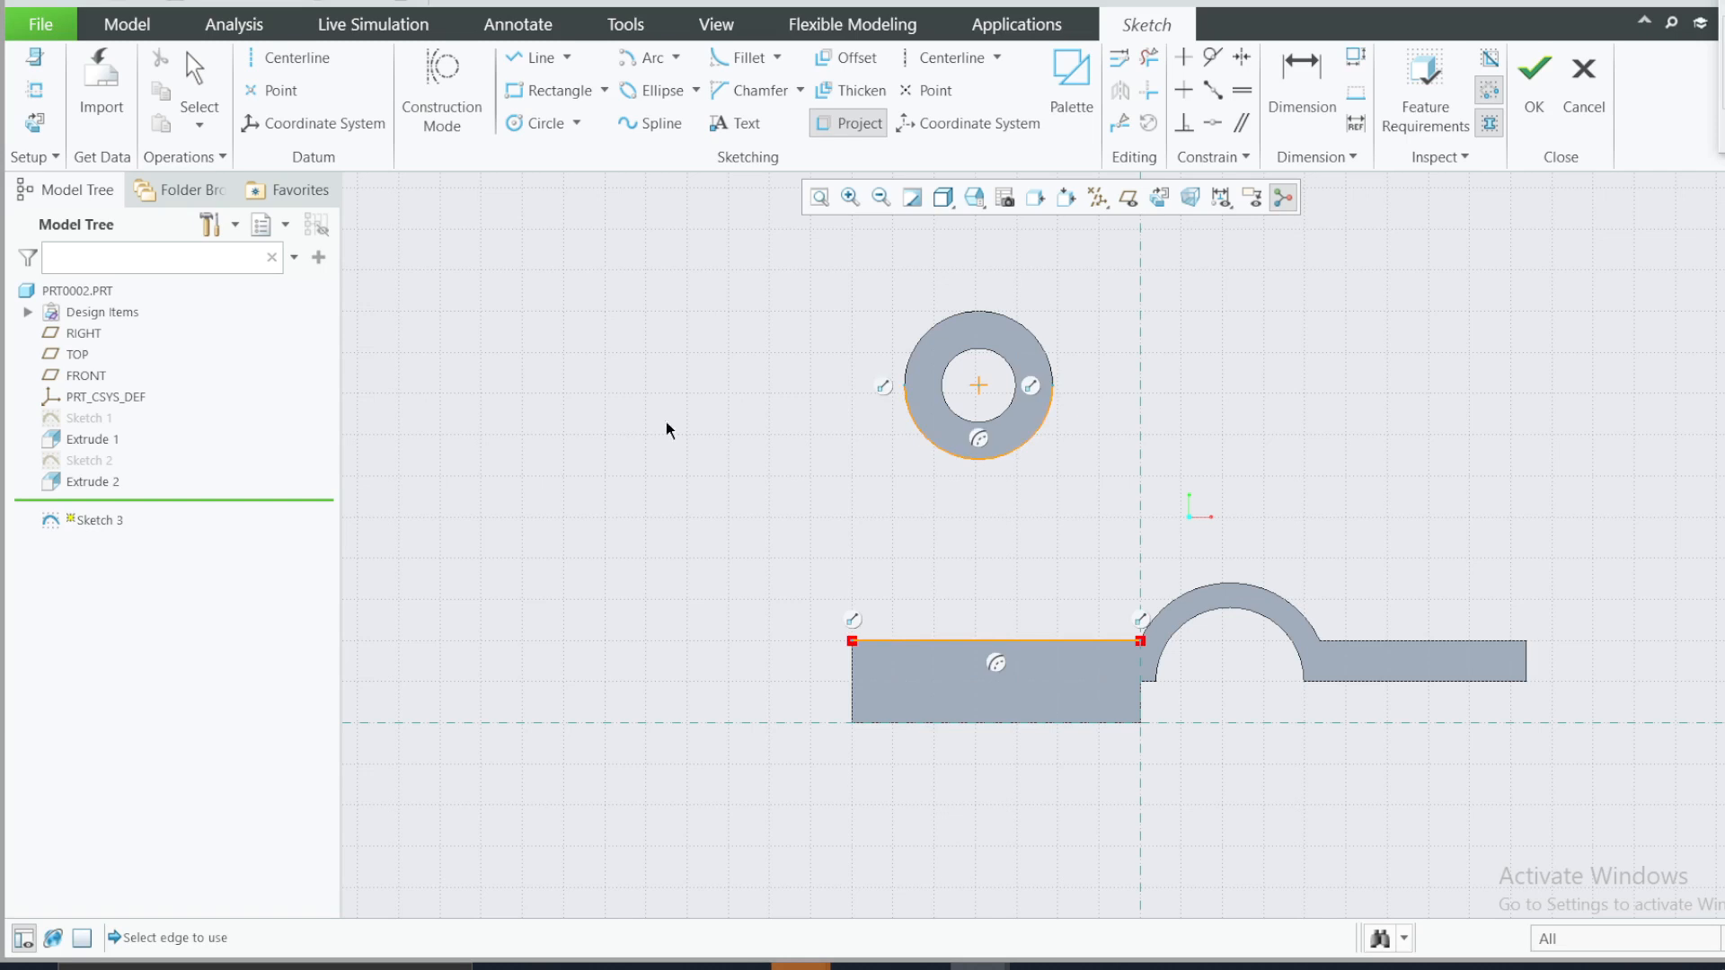
click(1235, 593)
- Draw a slanted line from the left block's top-left corner up to the left side of the boss's outer circle
click(537, 58)
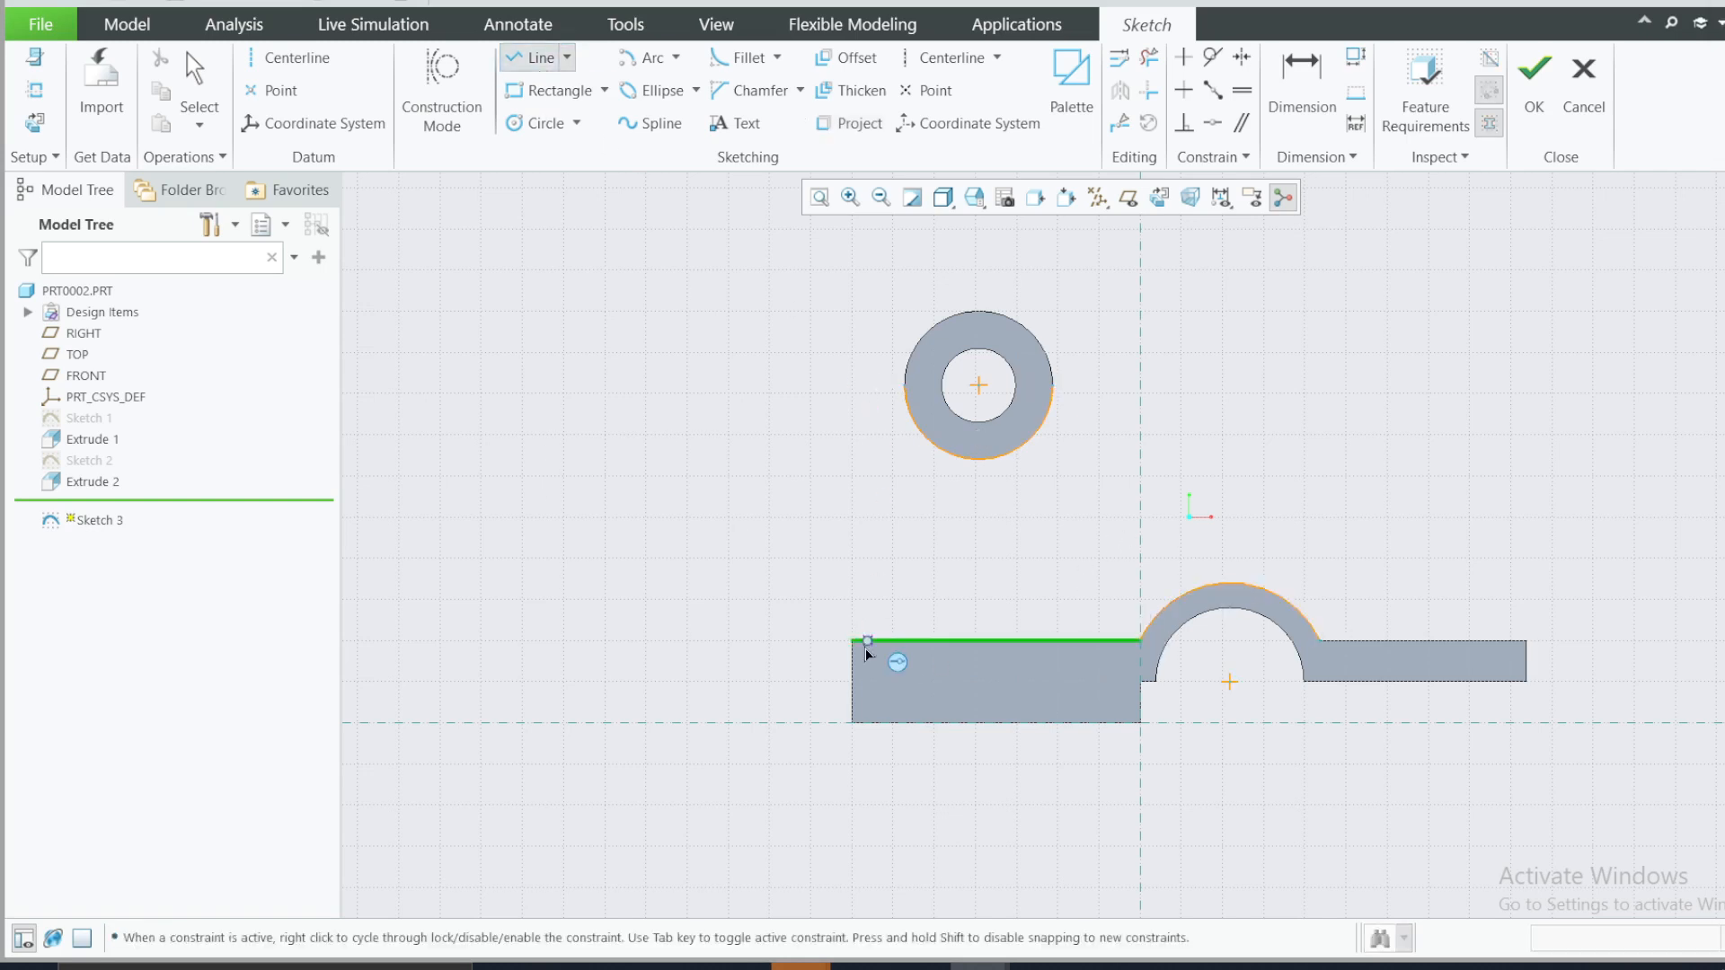
click(853, 644)
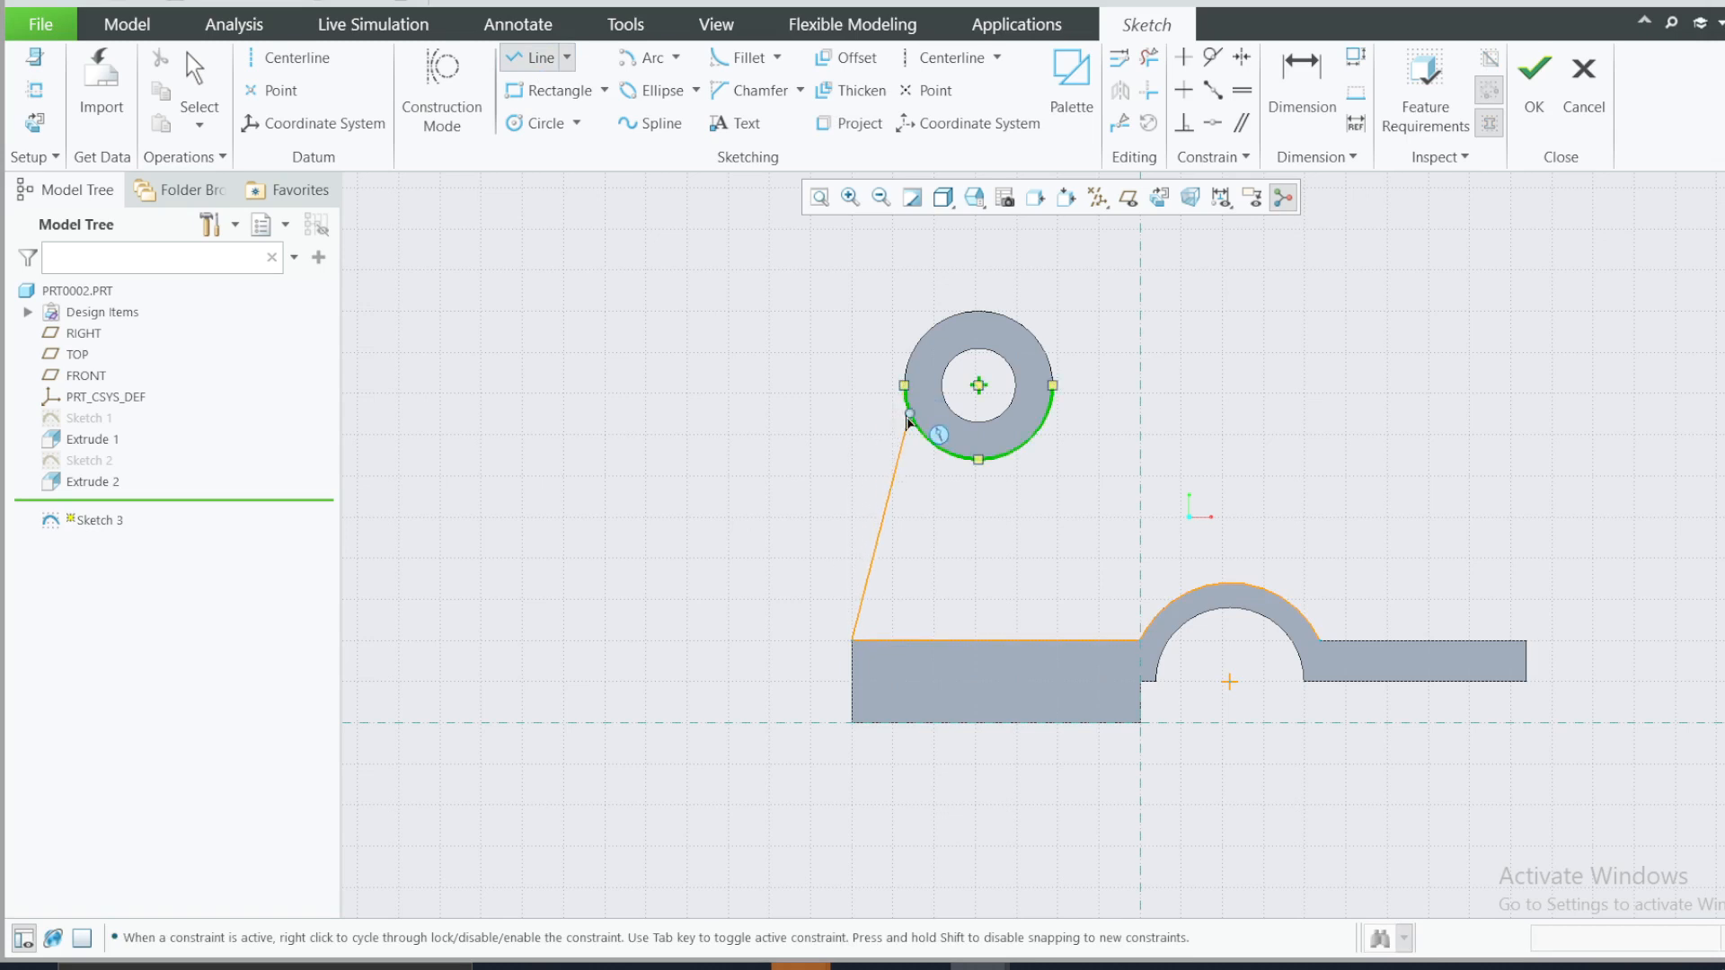
click(928, 358)
middle_click(1024, 342)
middle_click(959, 315)
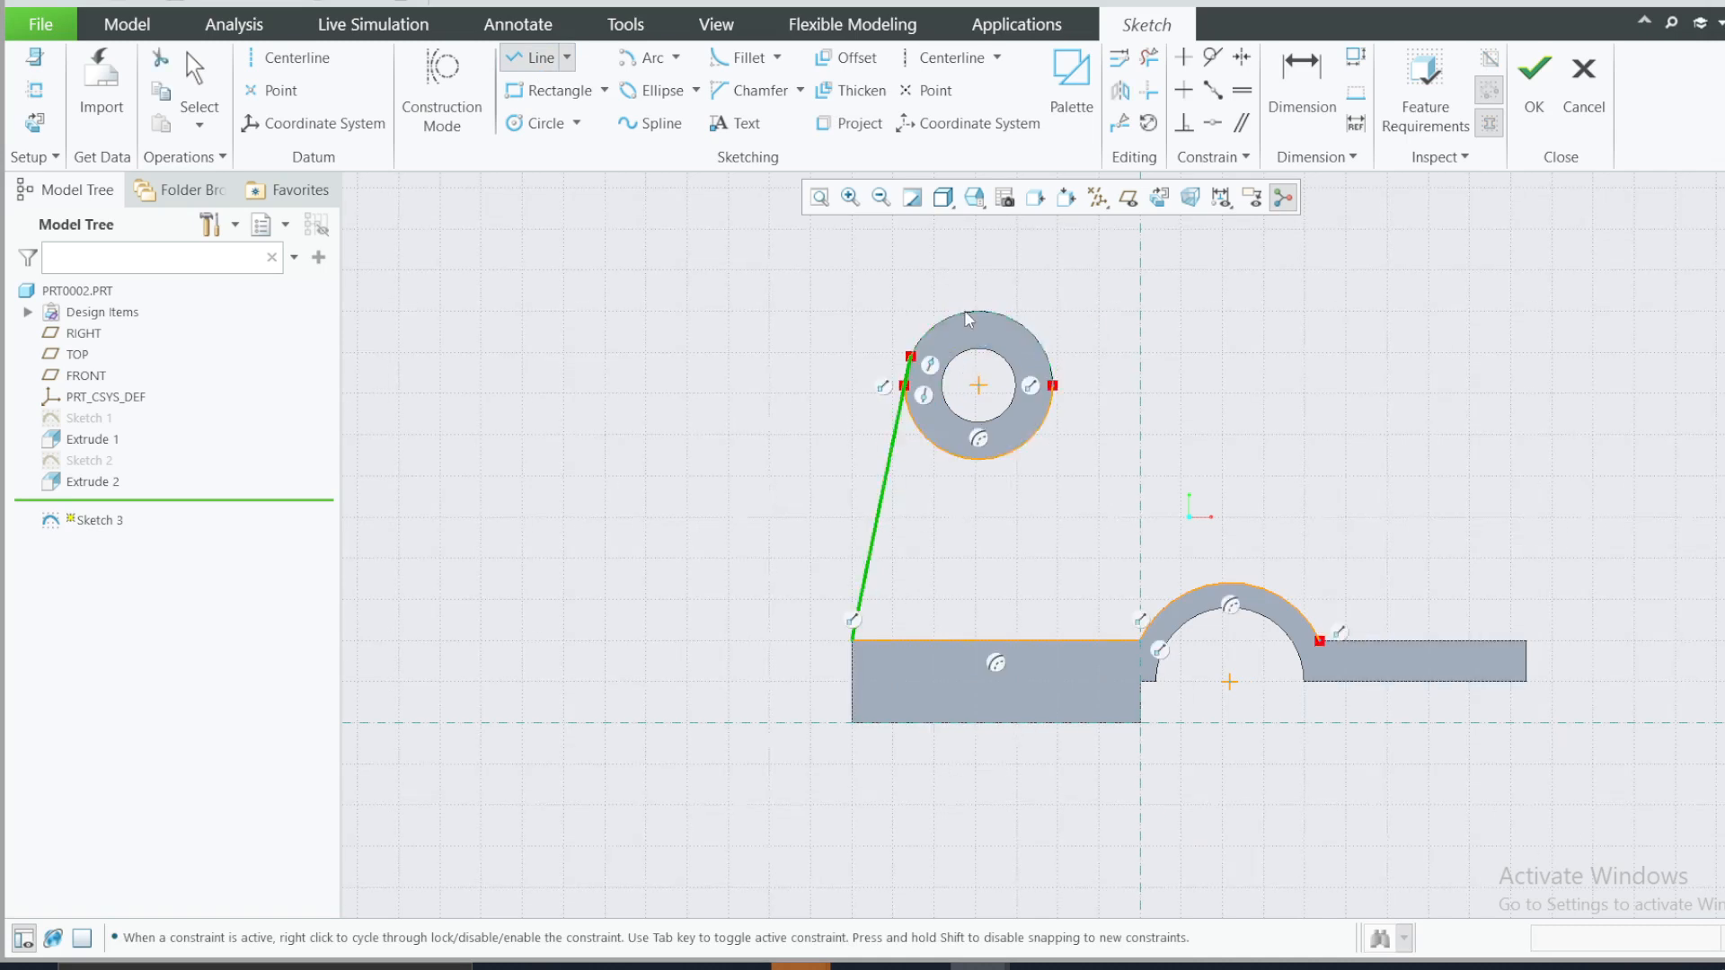
- Try to project the upper half of the boss's outer circle into the rib sketch
click(975, 311)
click(864, 128)
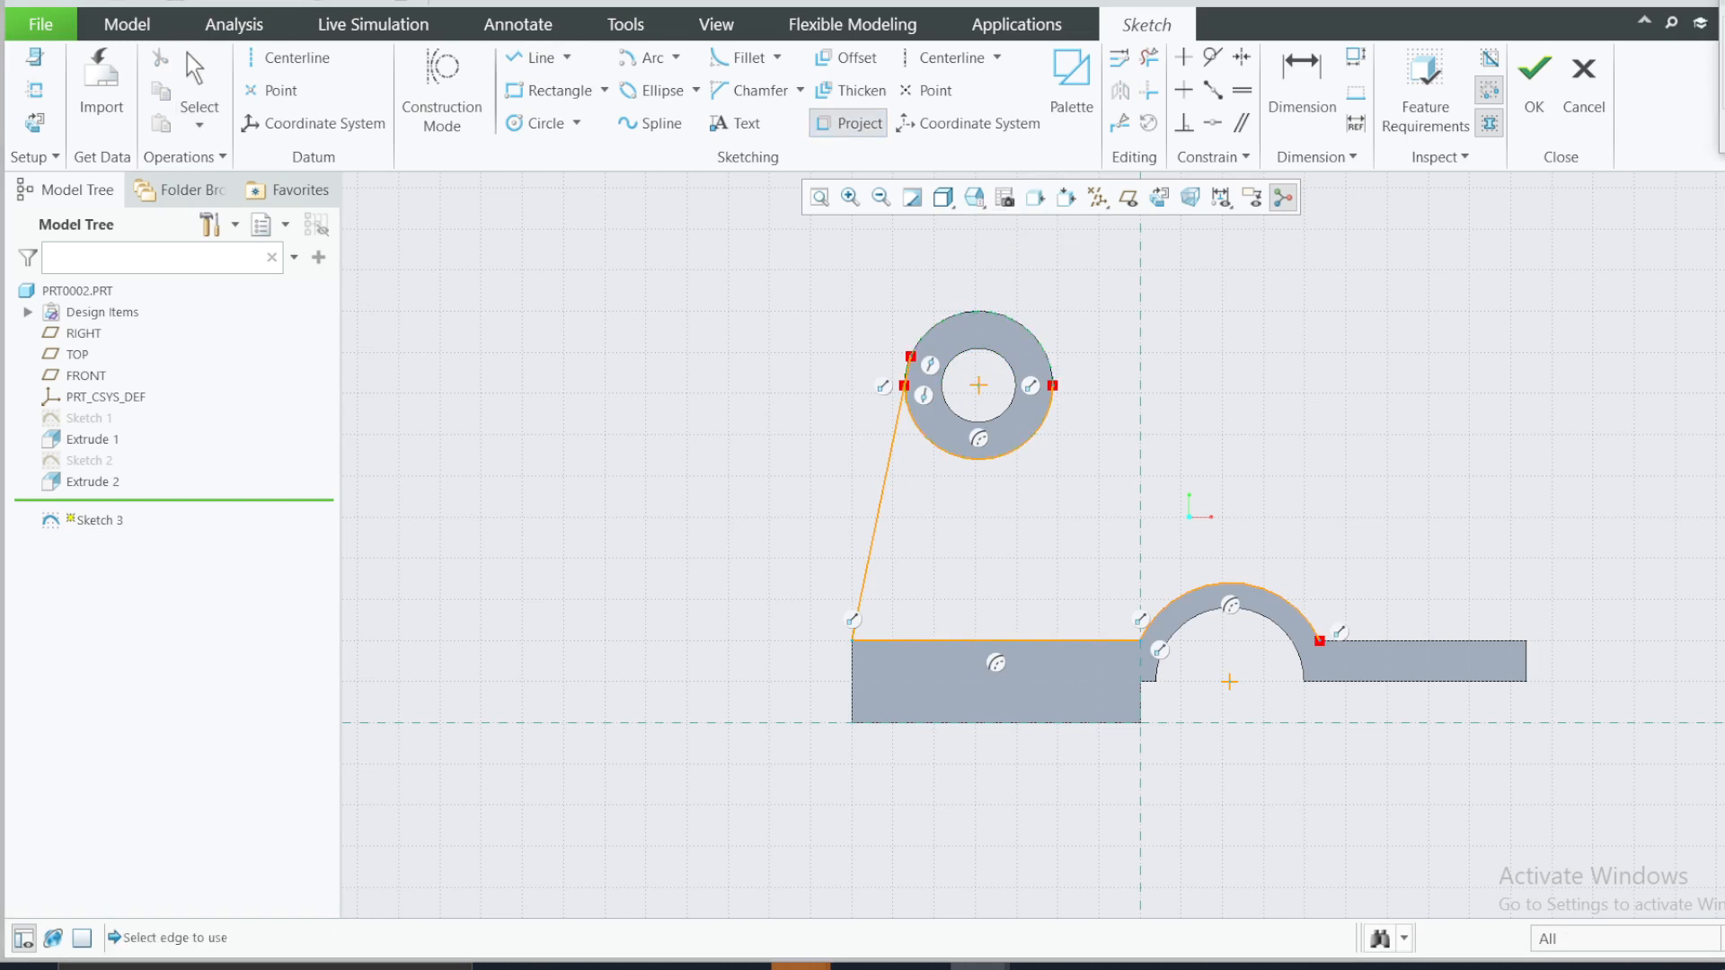
middle_click(1251, 308)
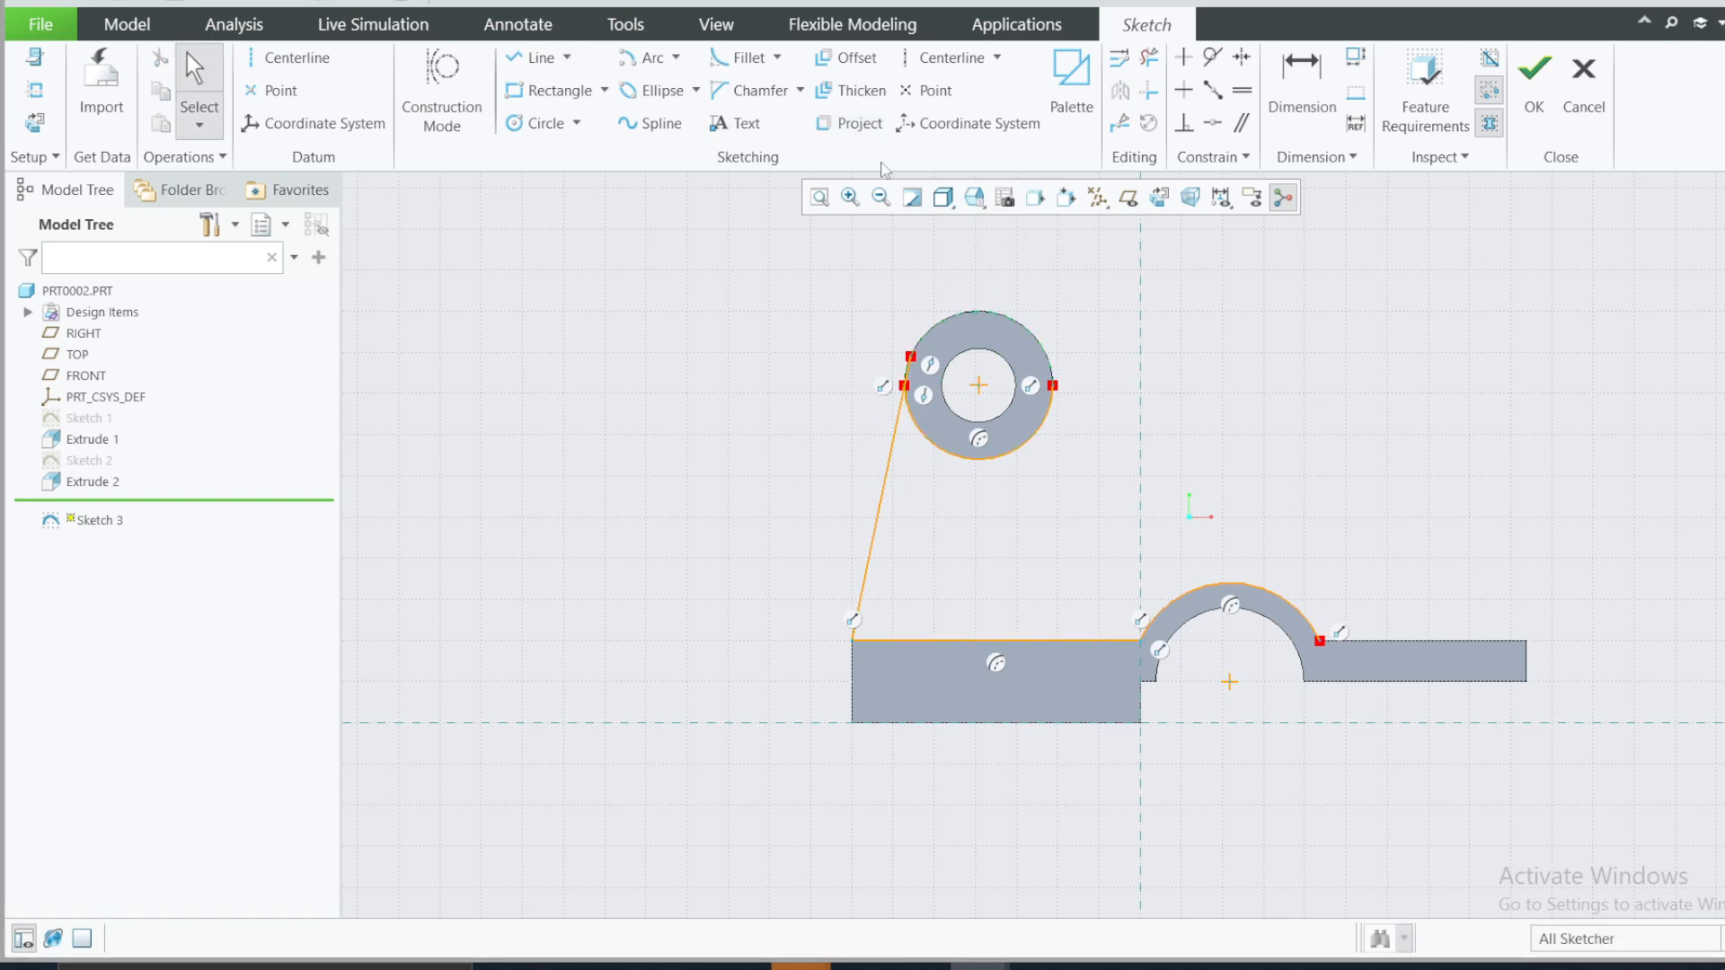
click(937, 335)
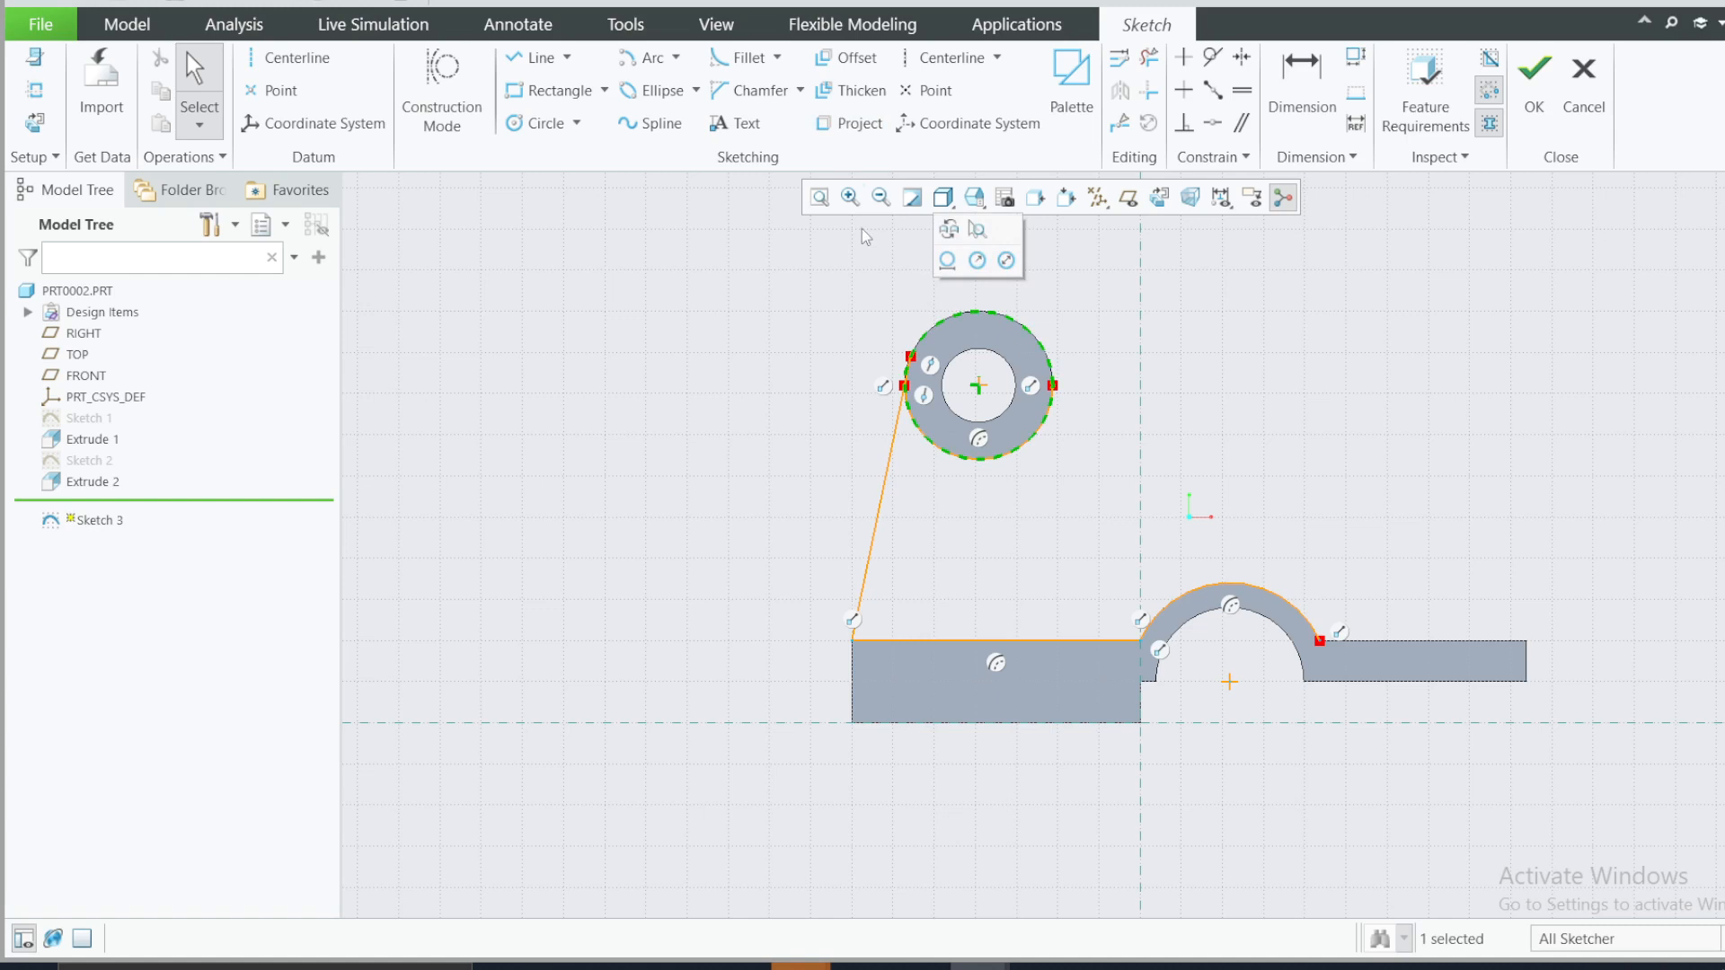
click(845, 124)
middle_click(1712, 144)
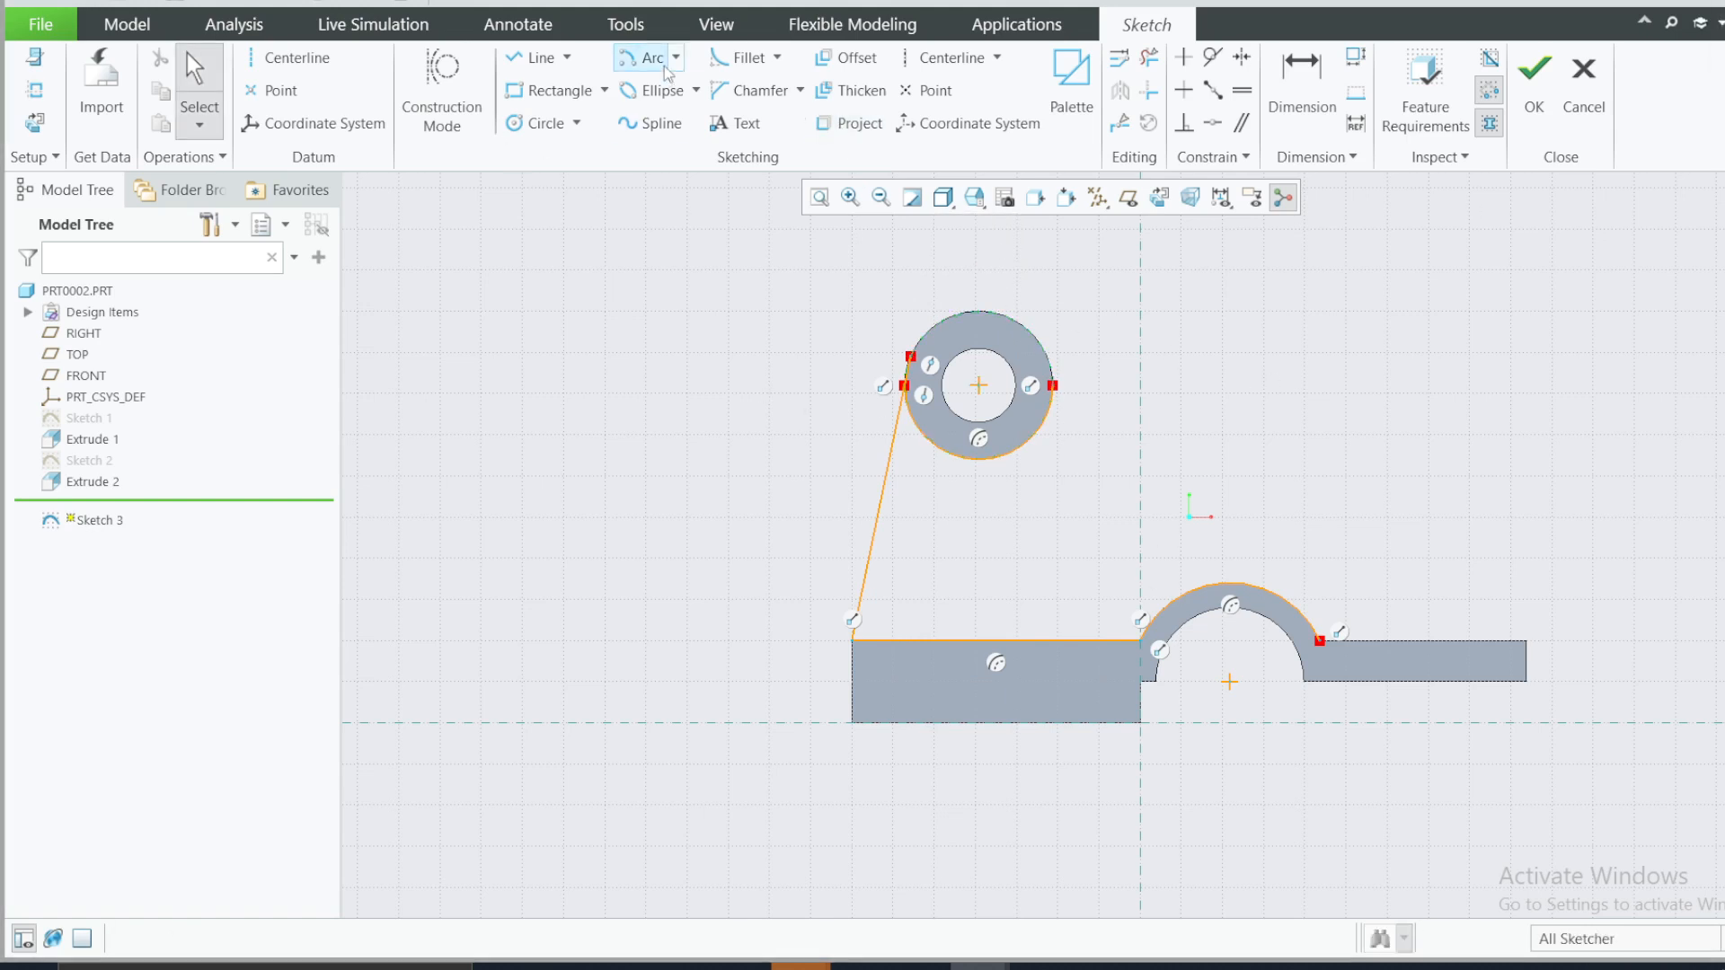
- Undo the slanted line and the projected boss and arch arcs, keeping only the left block's projected top edge
scroll(1057, 368, up, 3)
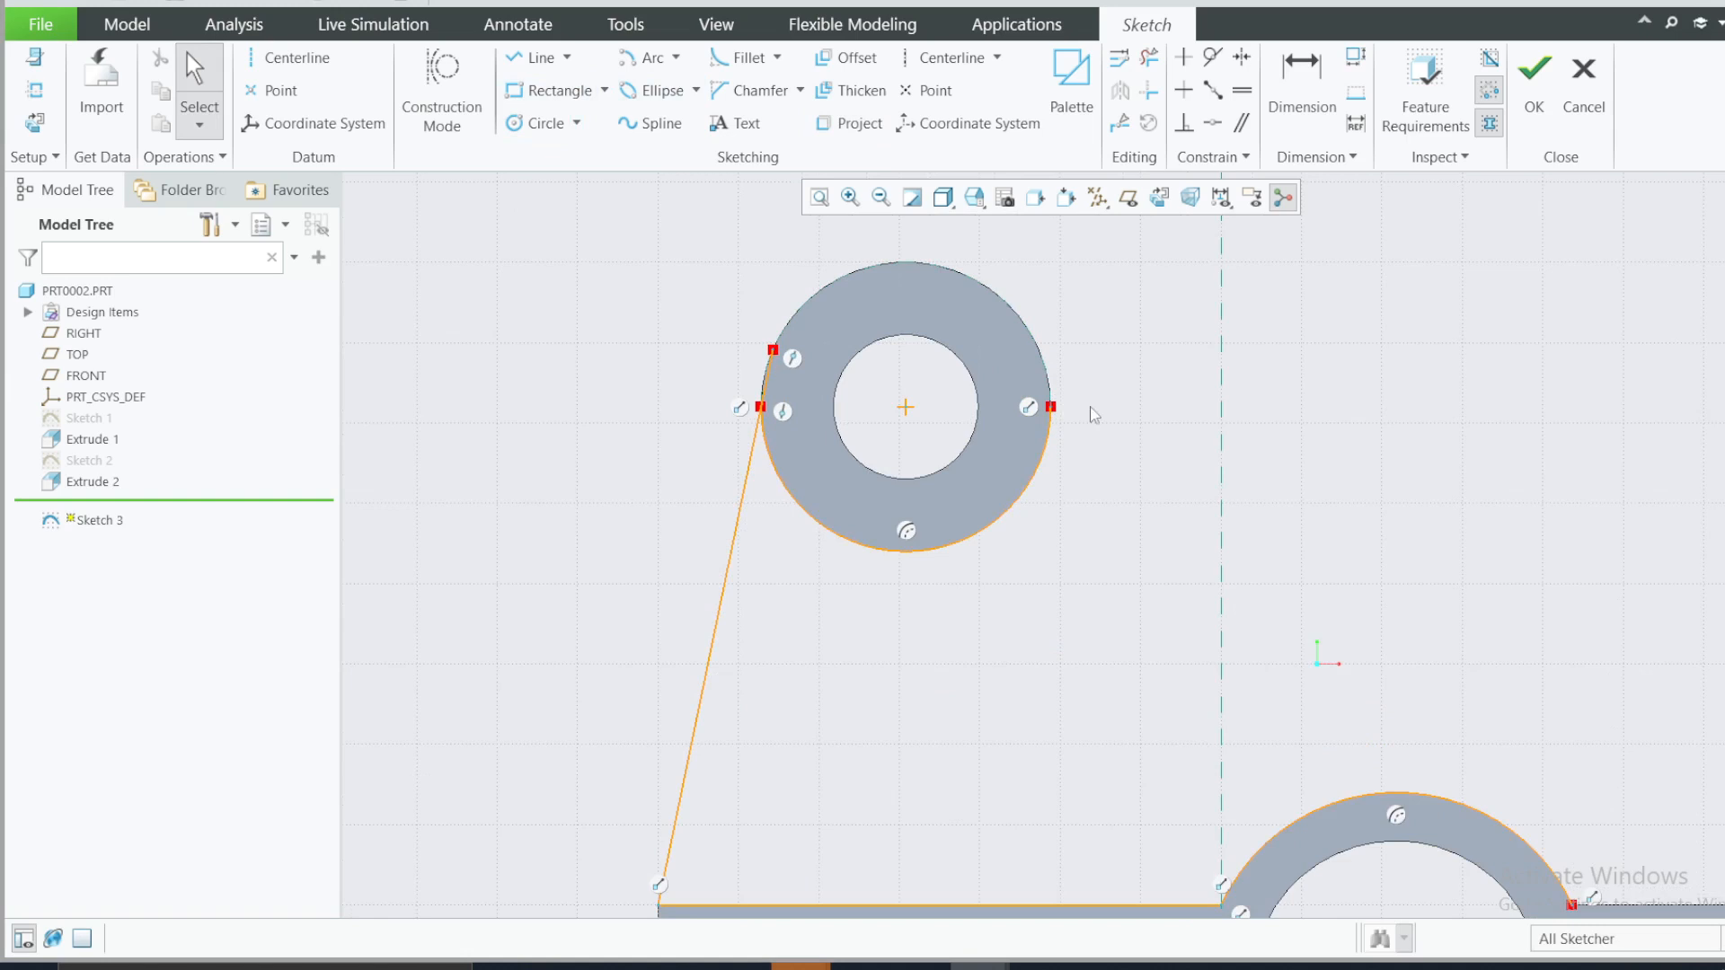
key(ctrl+z)
key(ctrl+z)
key(ctrl+z)
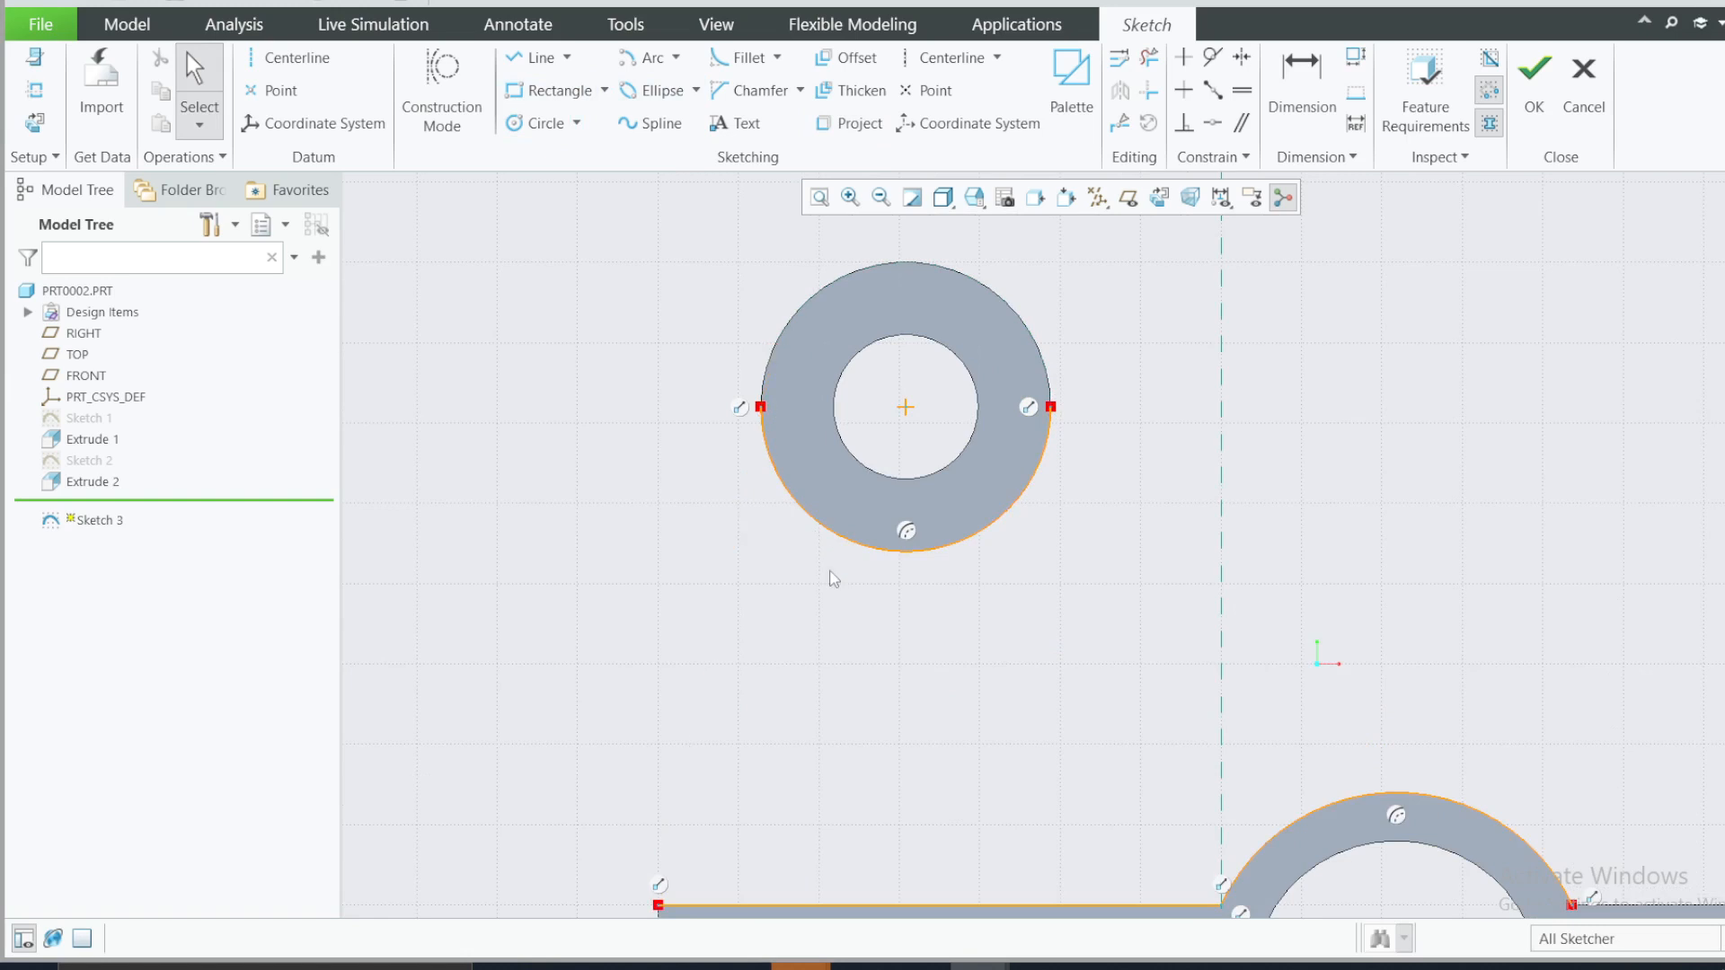
click(773, 474)
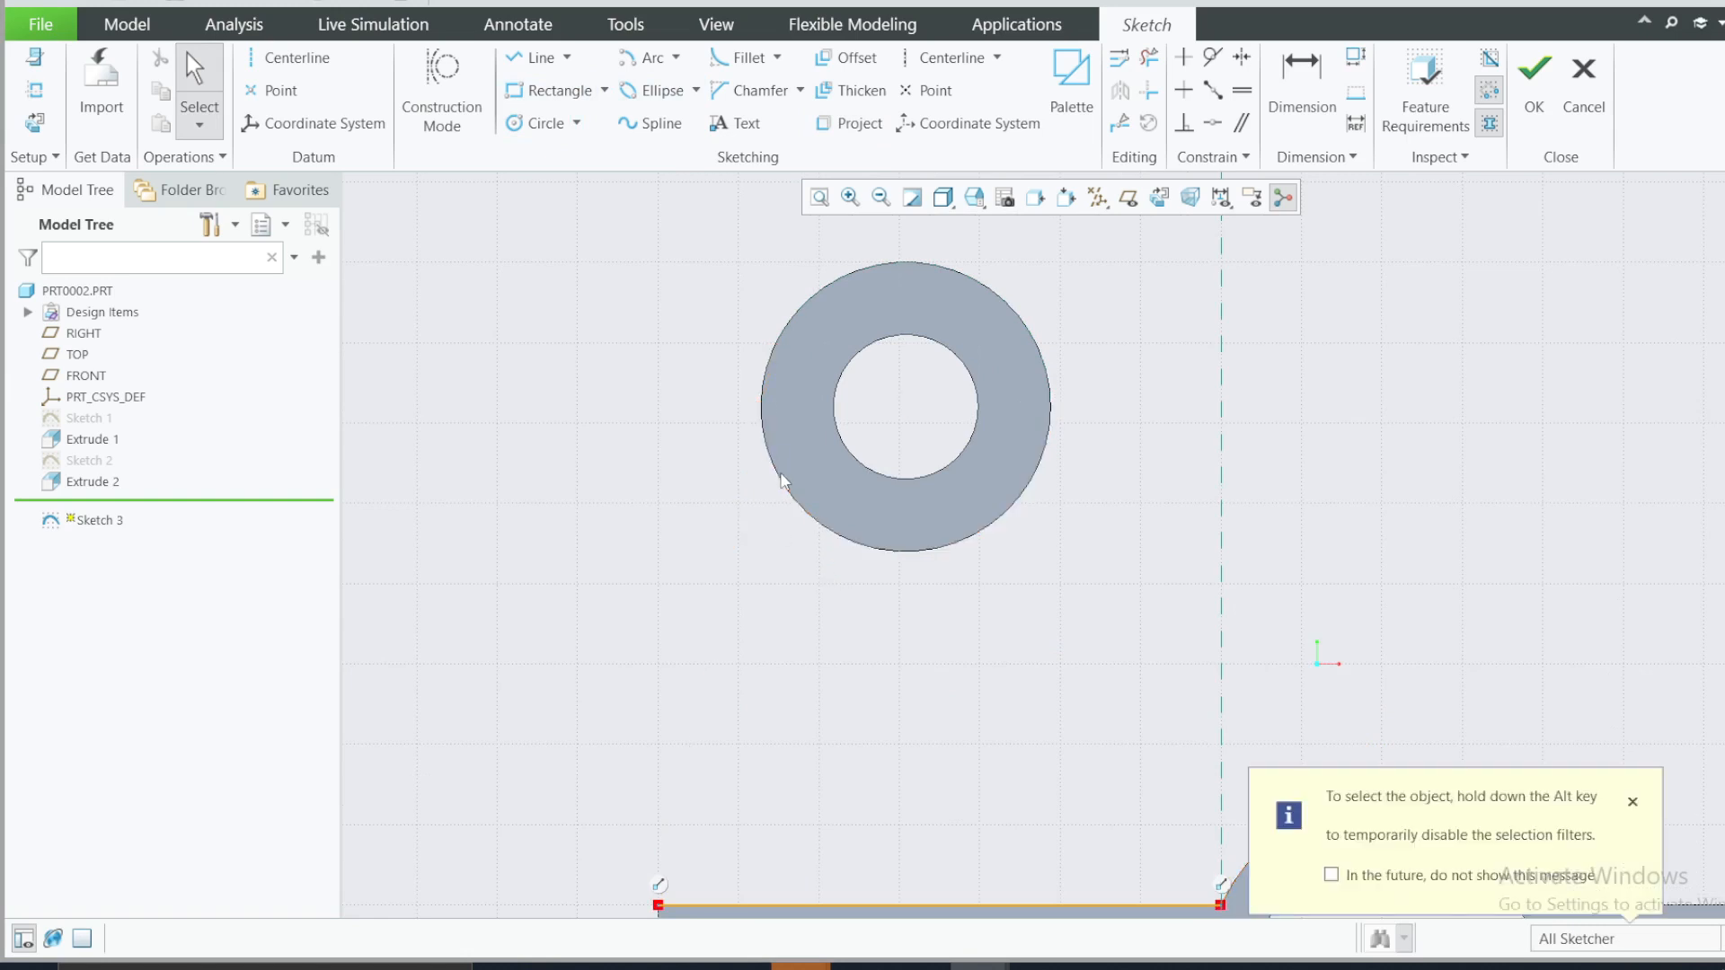
click(1632, 802)
- Project both the upper and lower halves of the boss's outer circle into the sketch
click(849, 123)
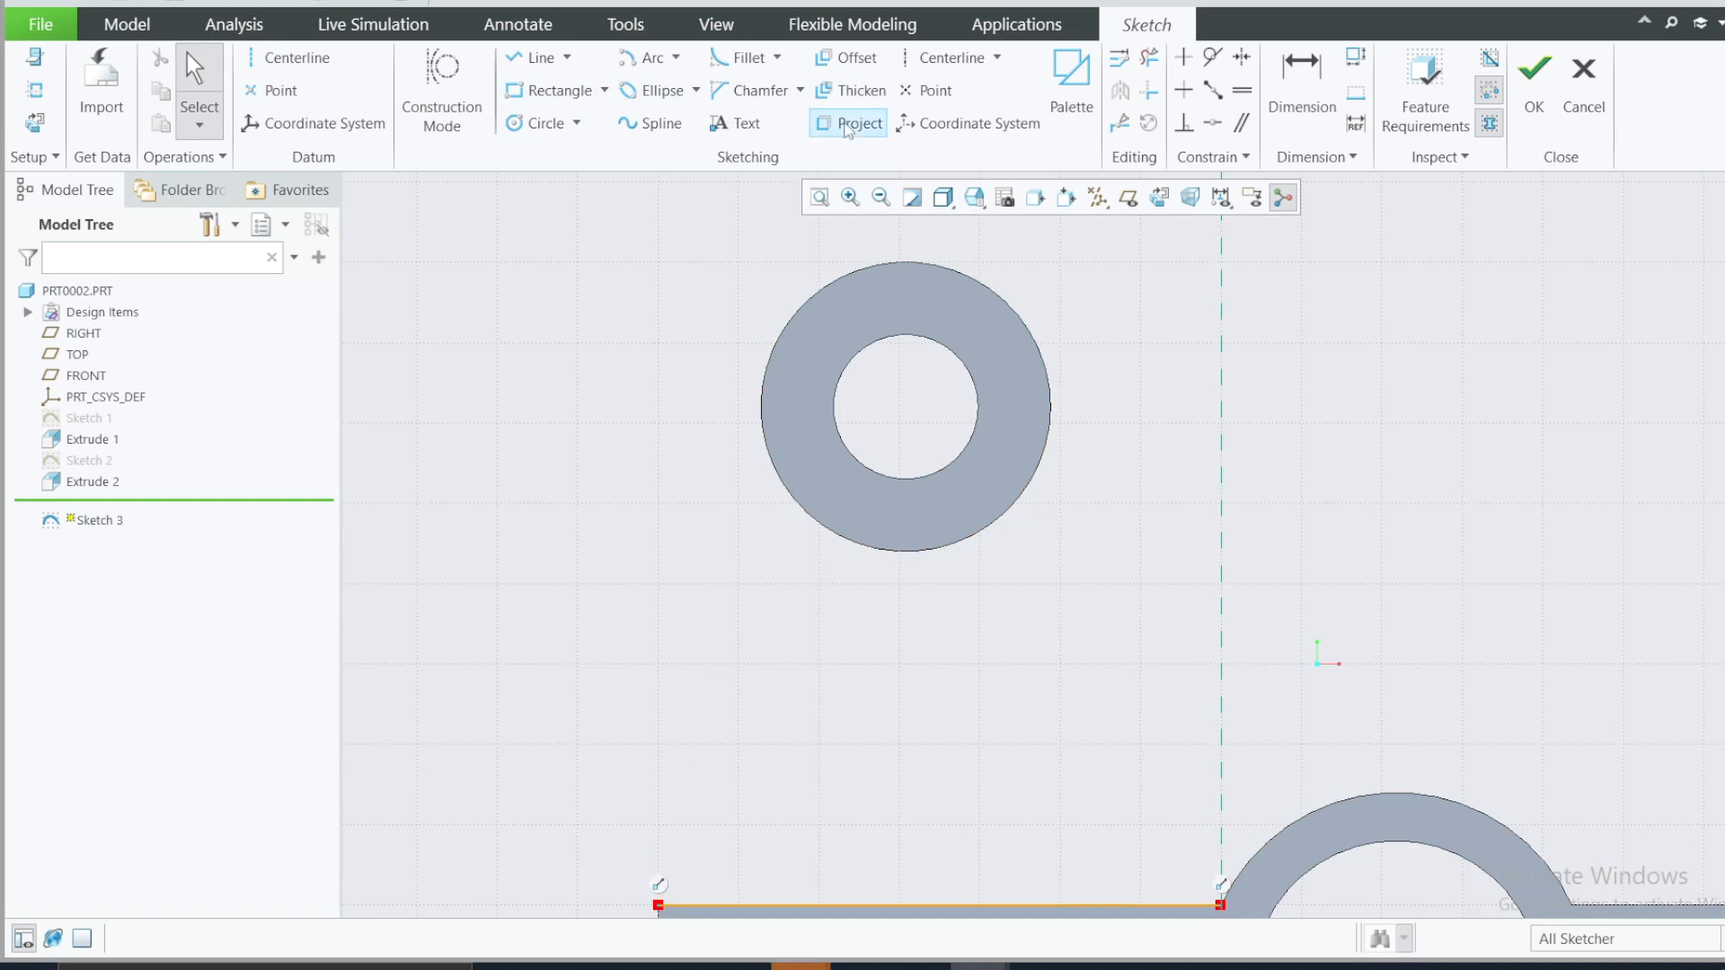
click(828, 291)
click(791, 492)
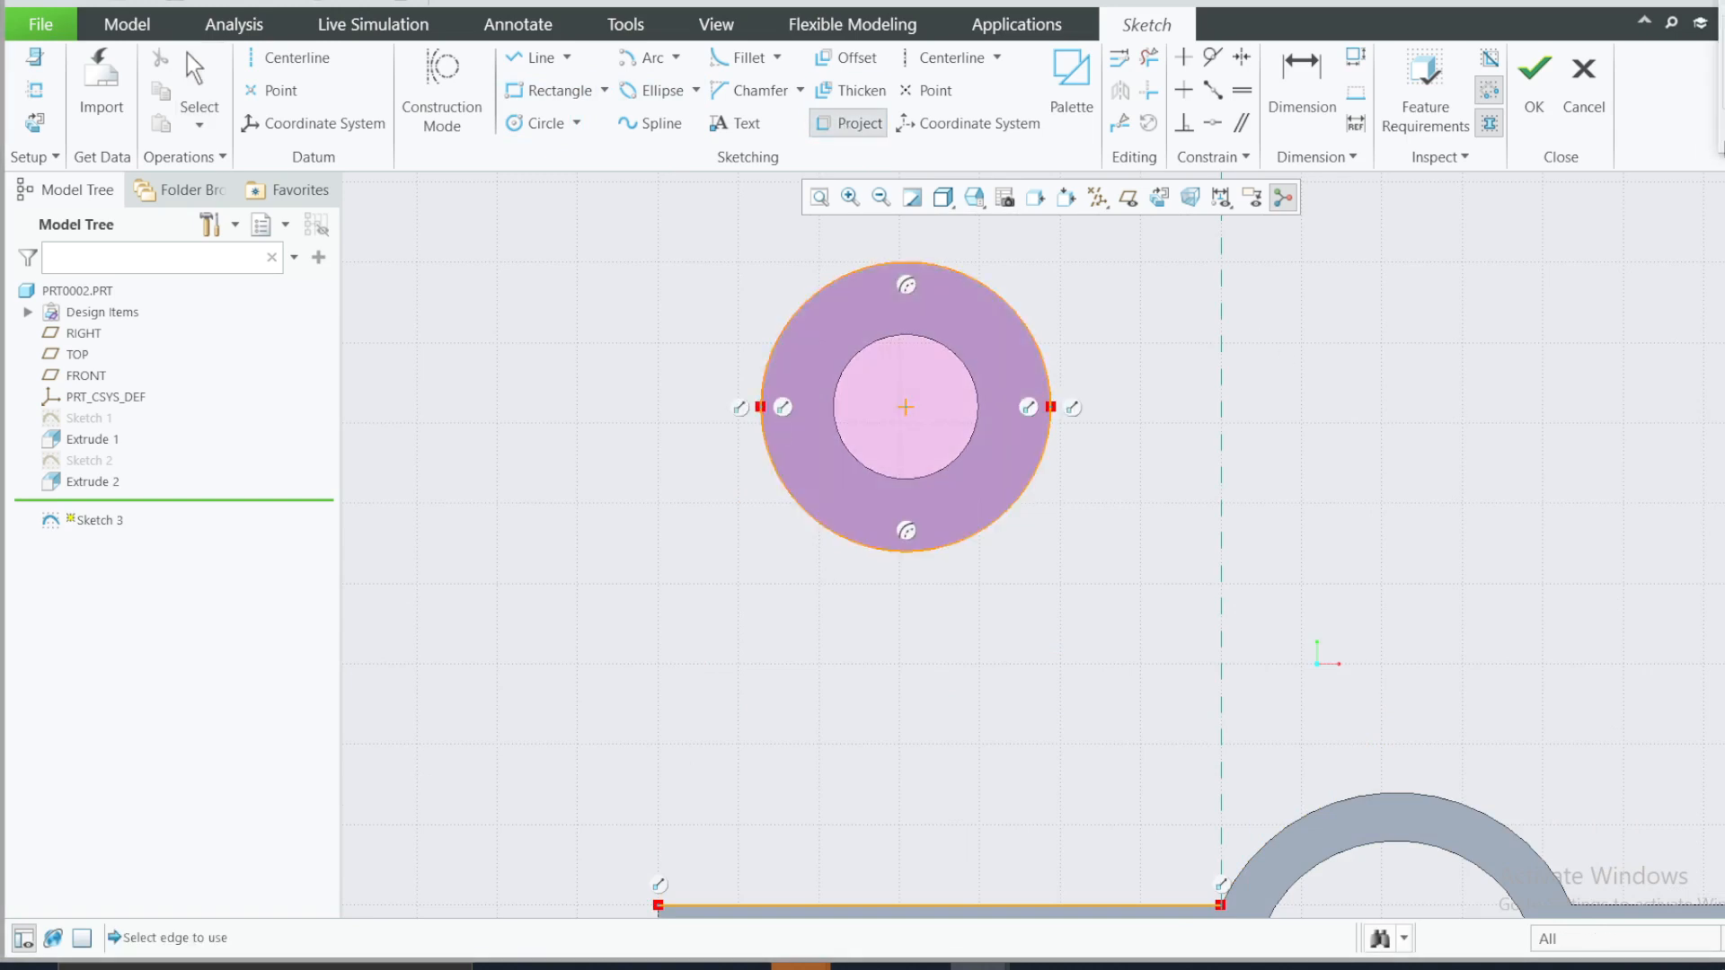
click(1721, 137)
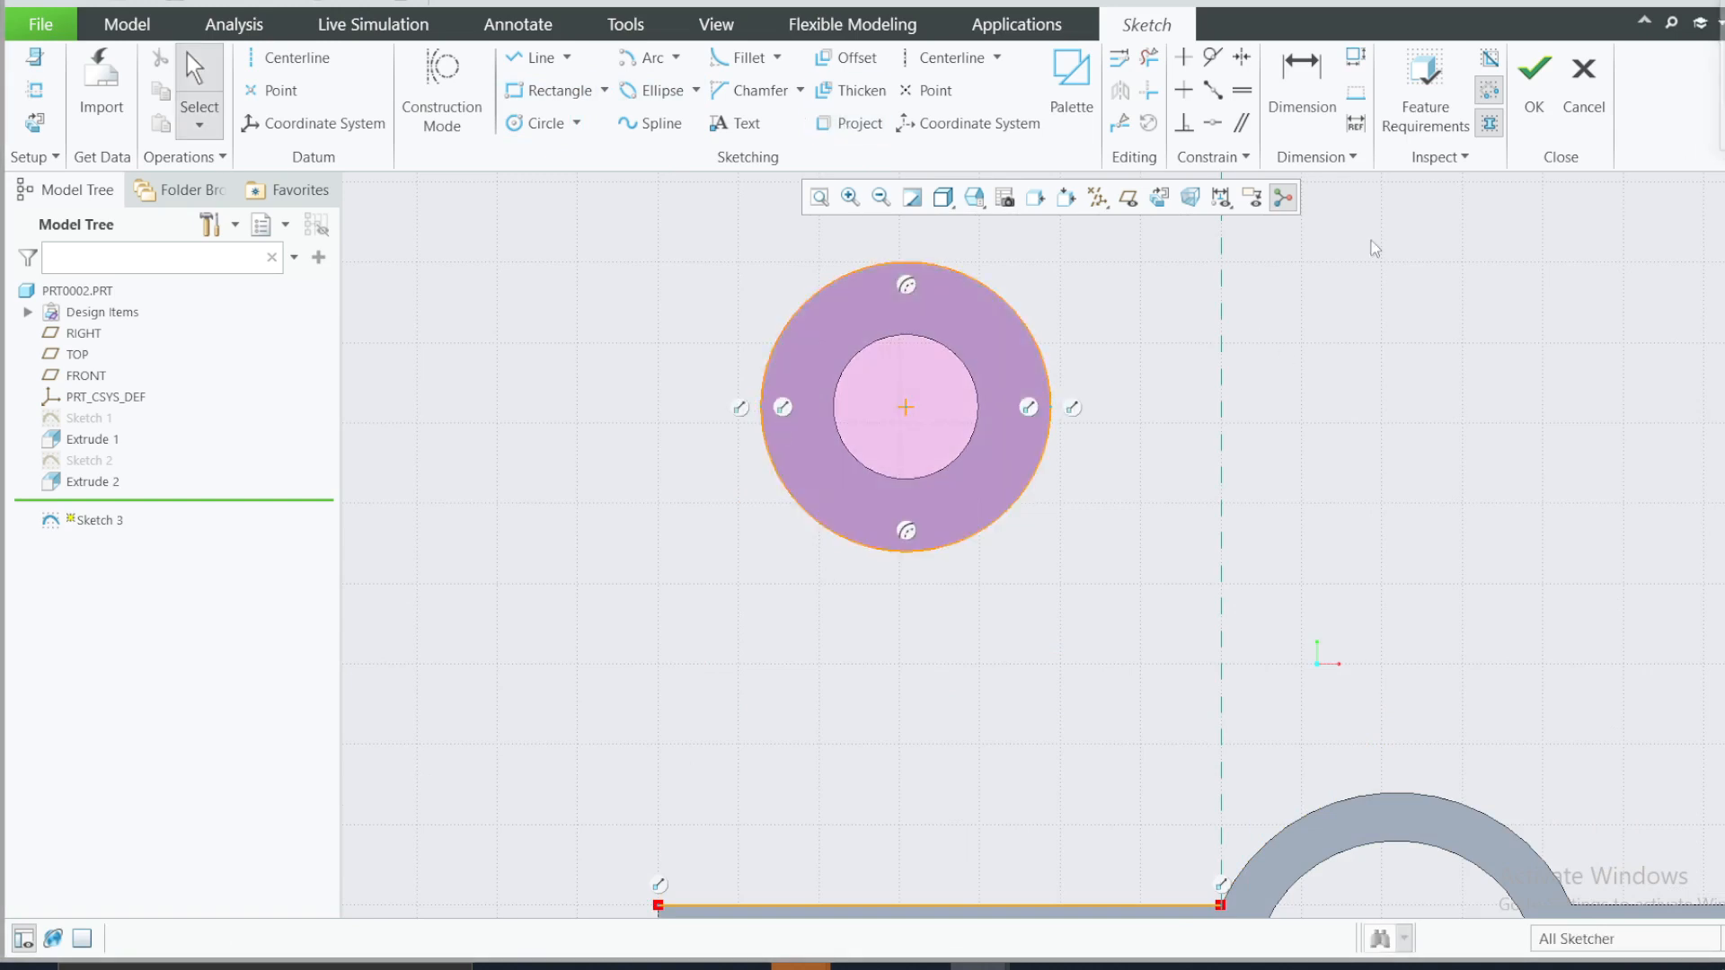
- Draw a line from the left block's top-left corner tangent to the left side of the boss's outer circle
key(l)
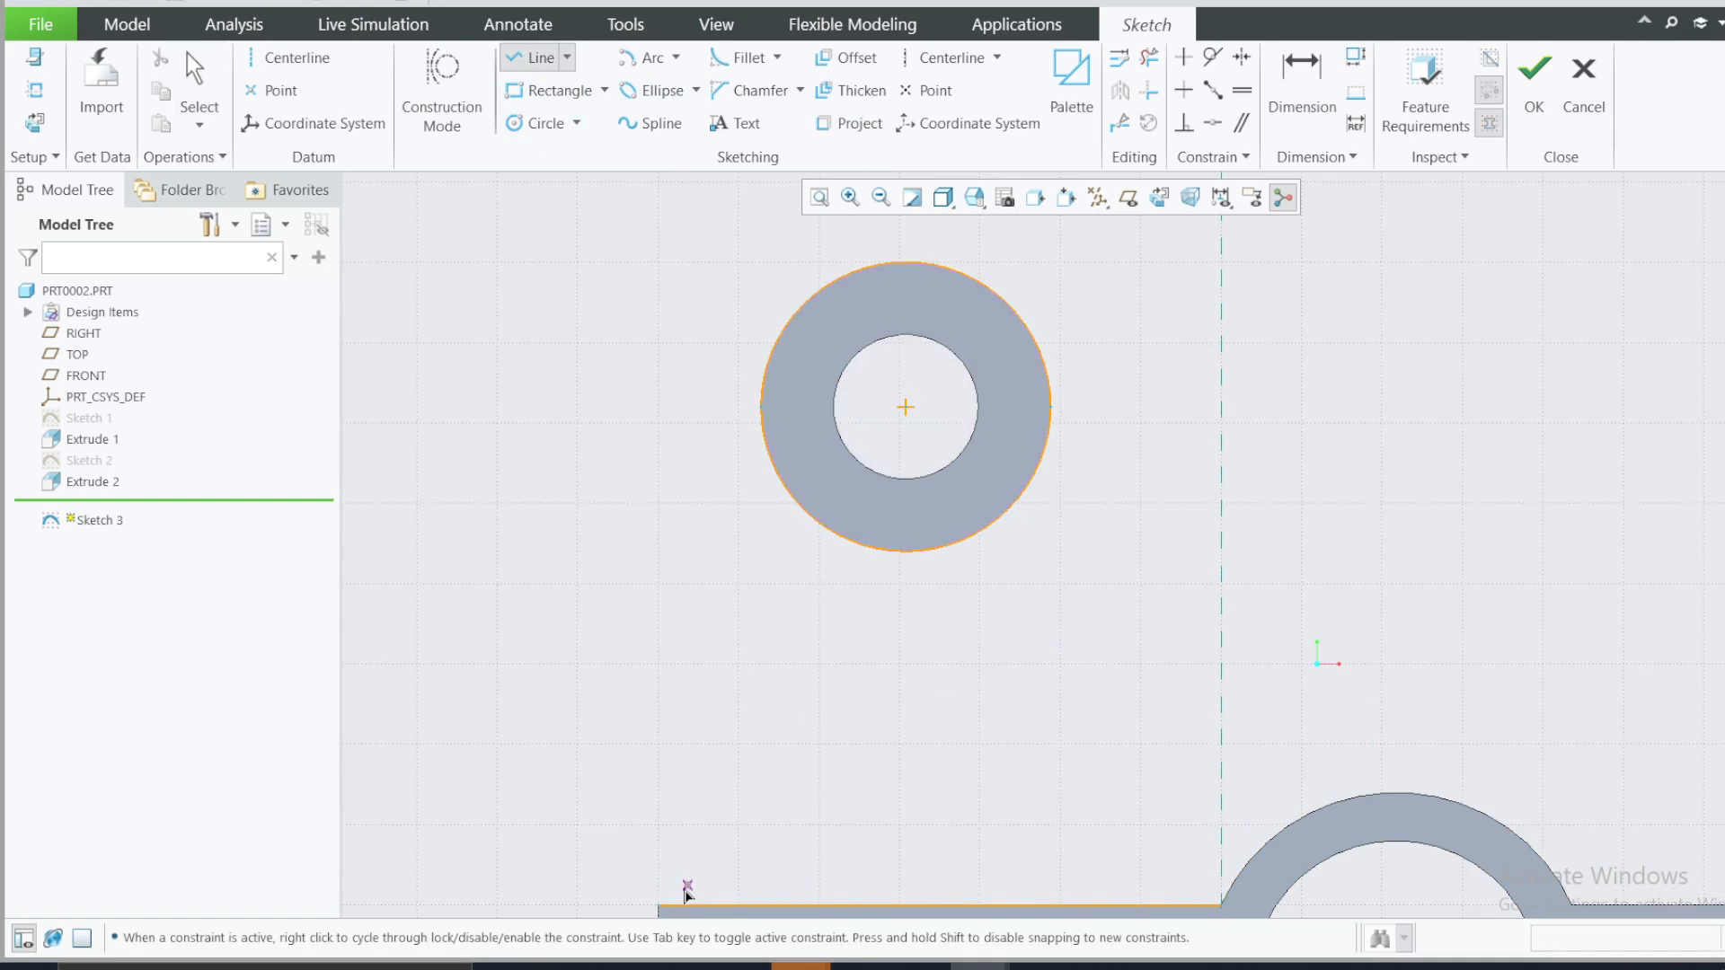
click(657, 907)
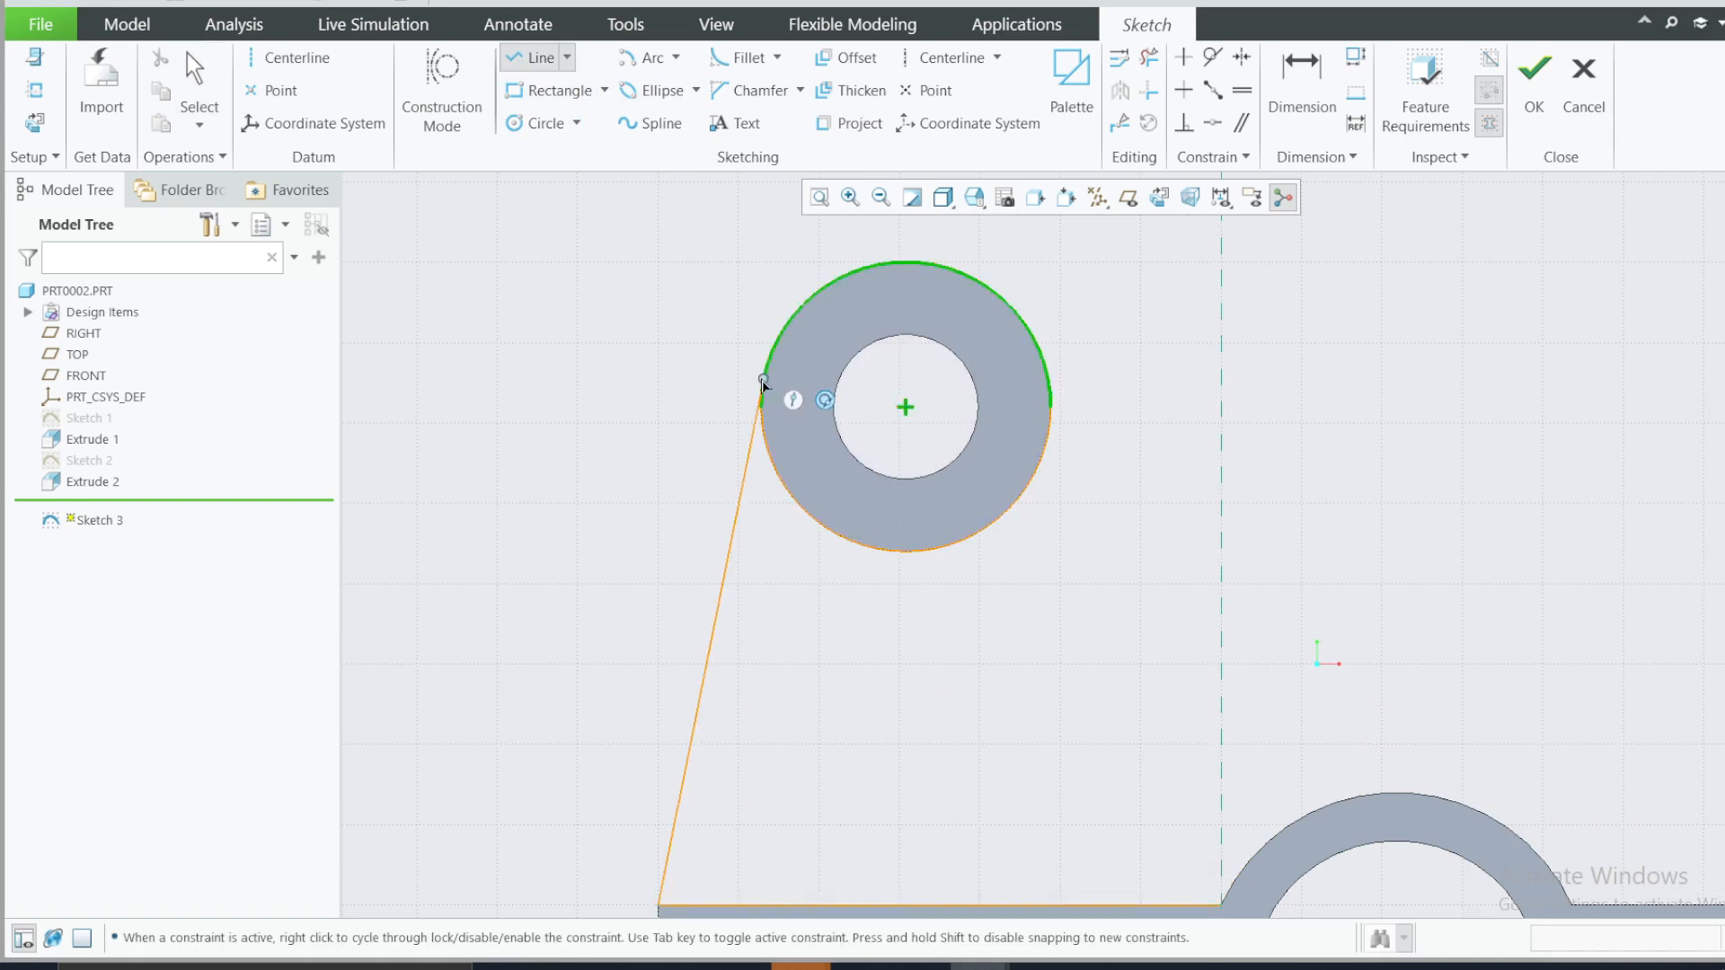
click(762, 380)
middle_click(649, 456)
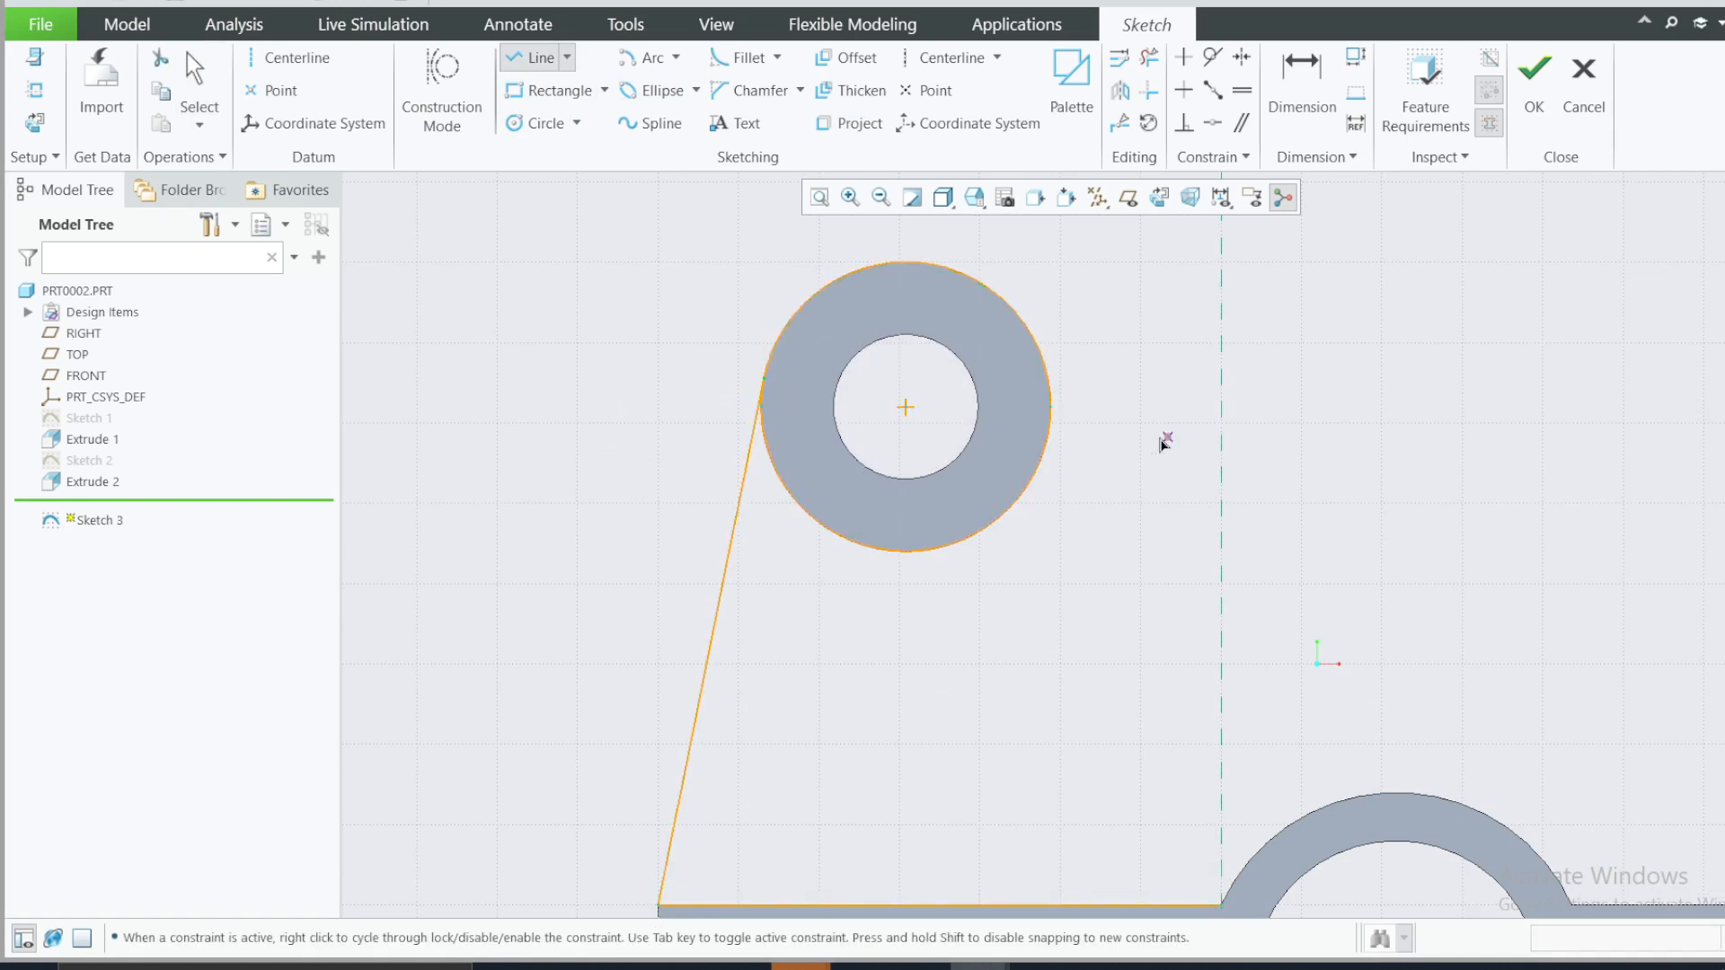
click(566, 57)
click(561, 110)
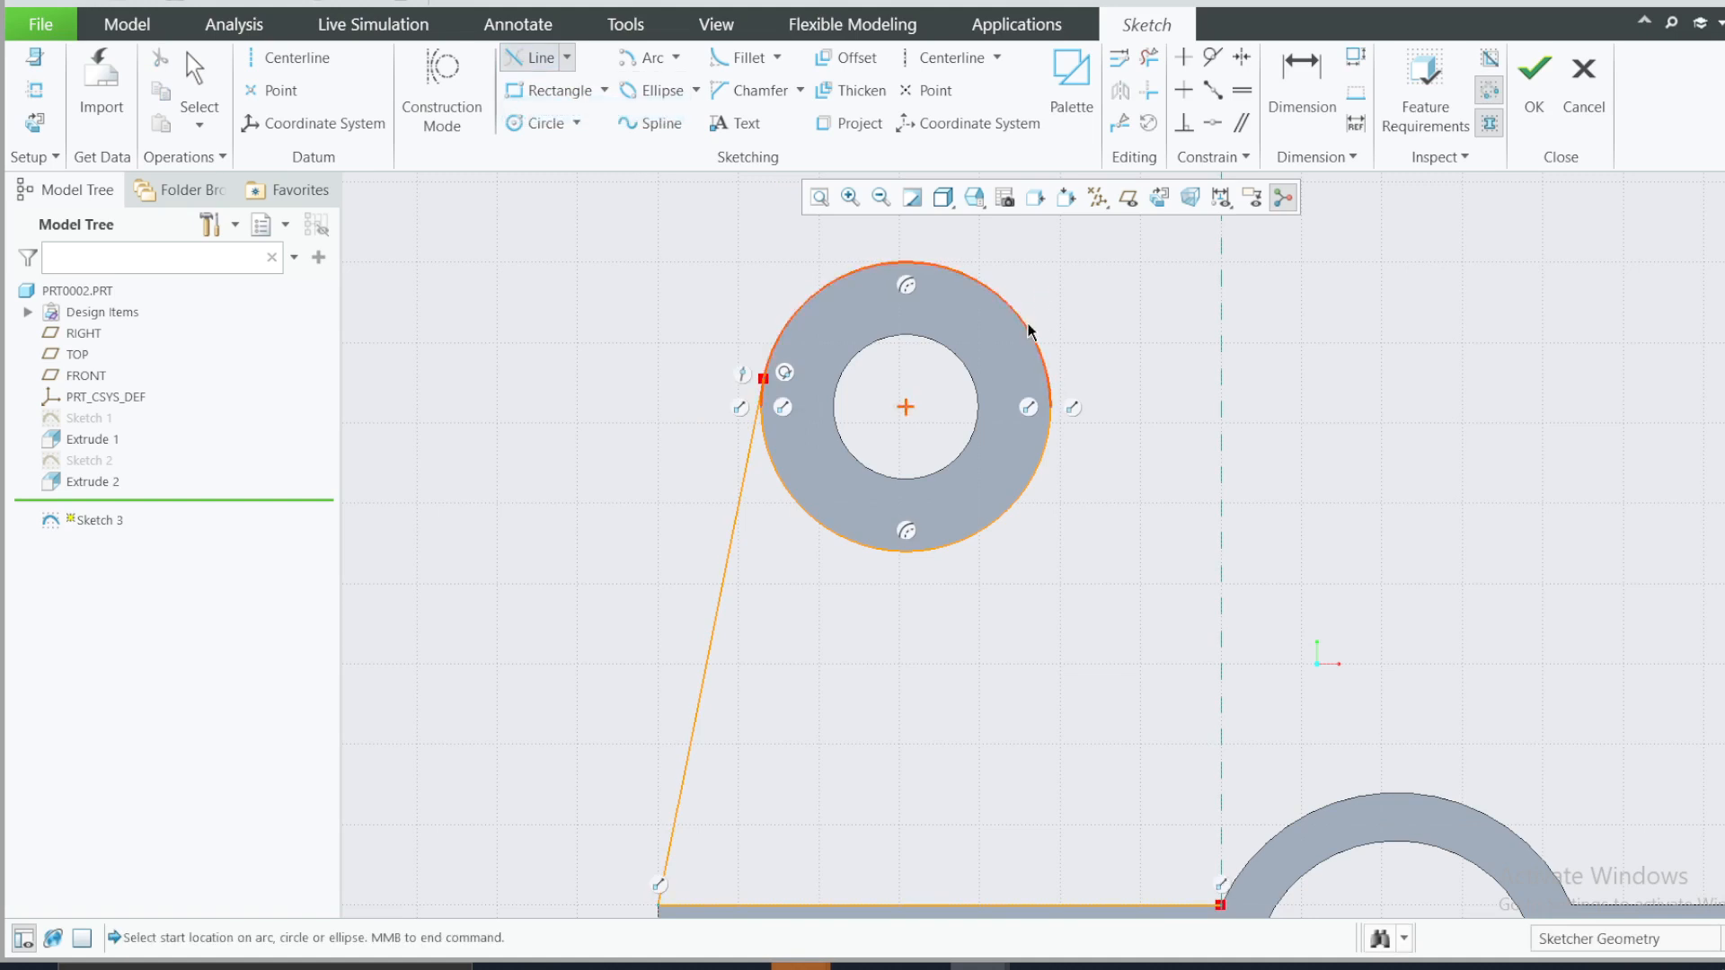
click(1029, 322)
middle_click(1489, 815)
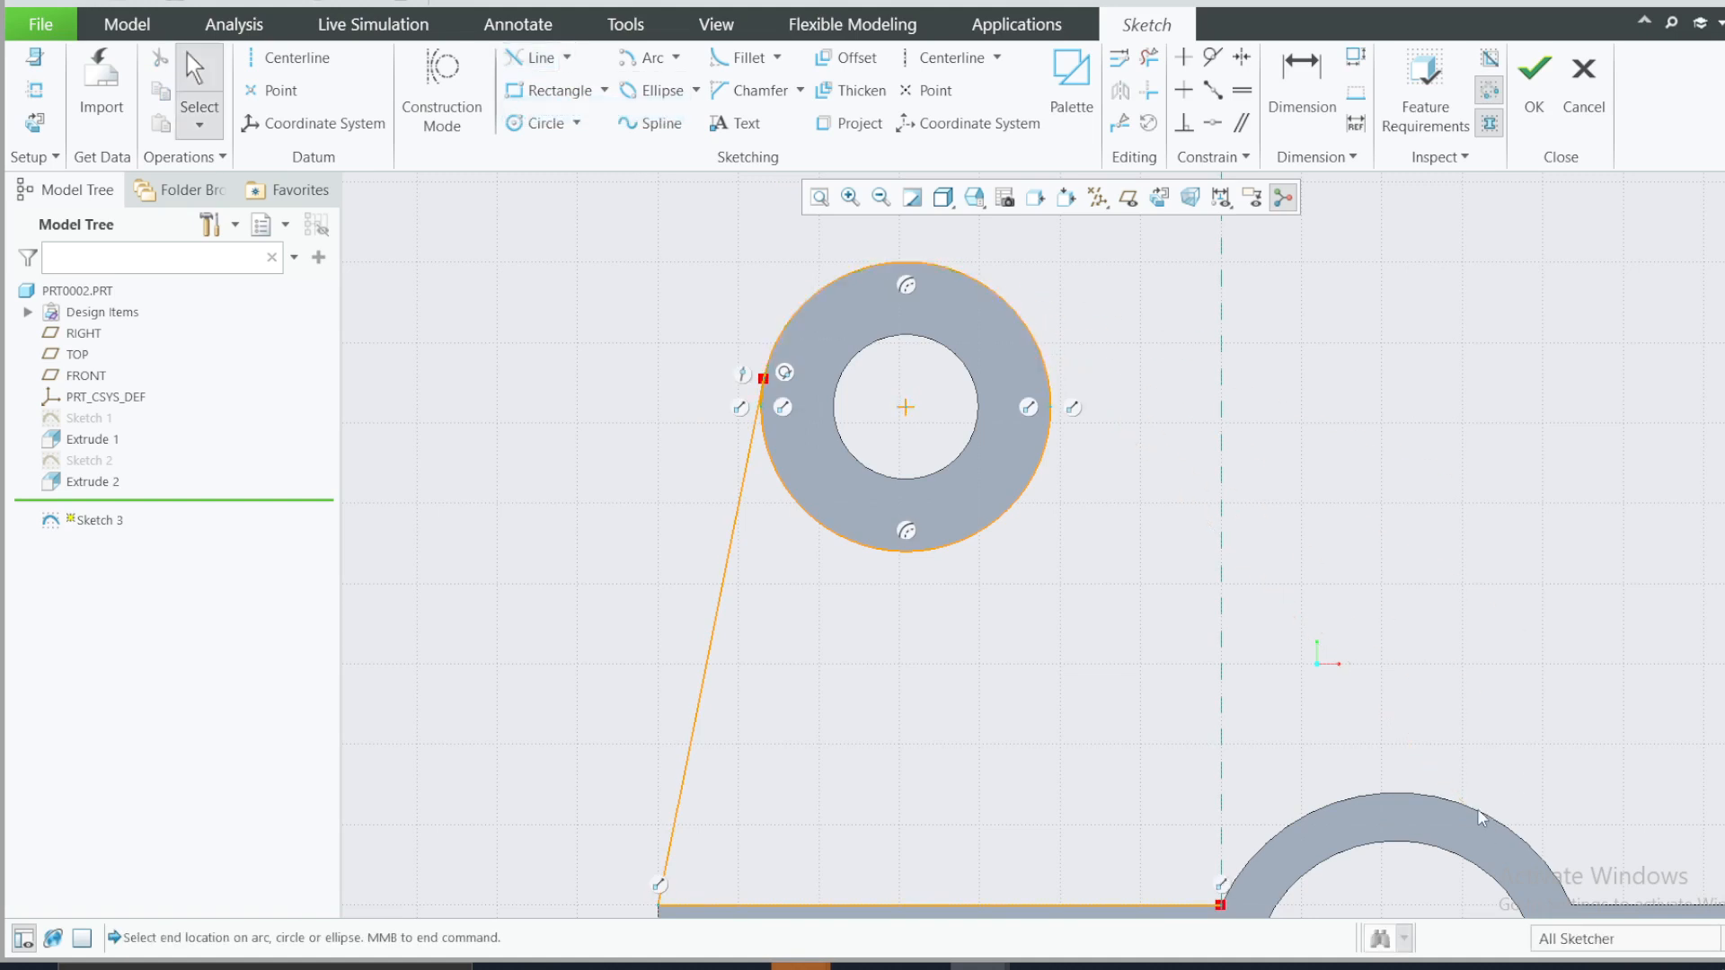
- Project the arch's outer arc and draw a tangent line from the boss's upper right side to the arch's right side
click(849, 123)
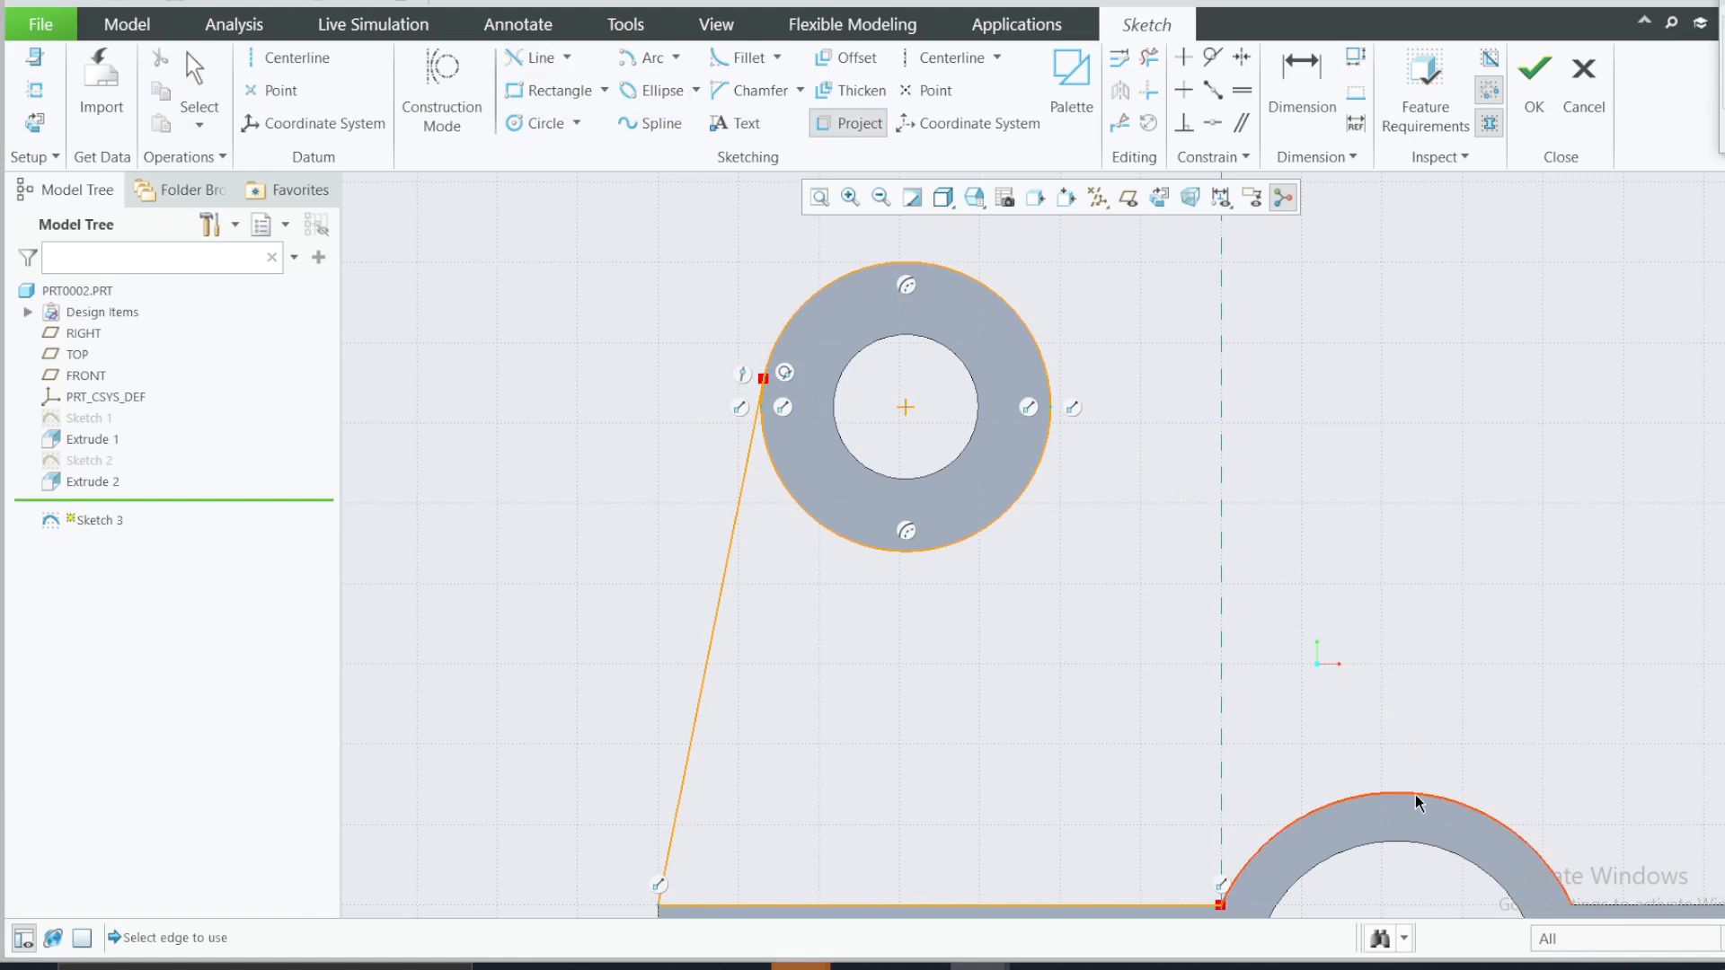
click(1414, 796)
click(530, 57)
click(1020, 316)
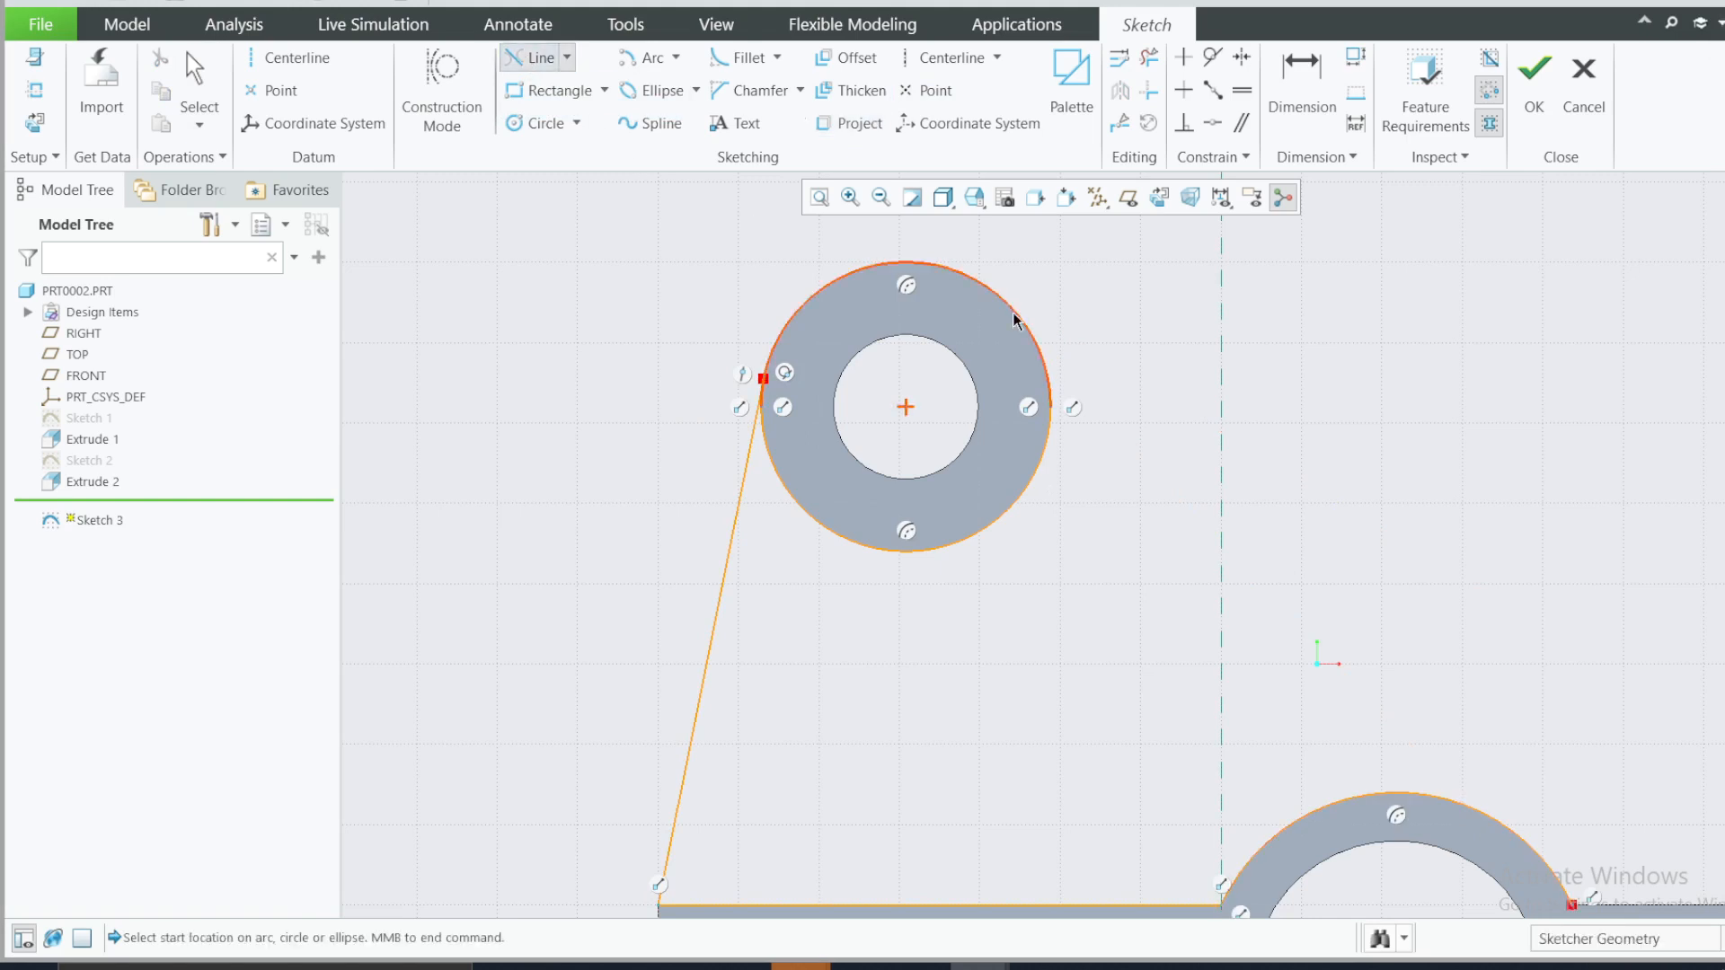
click(1474, 816)
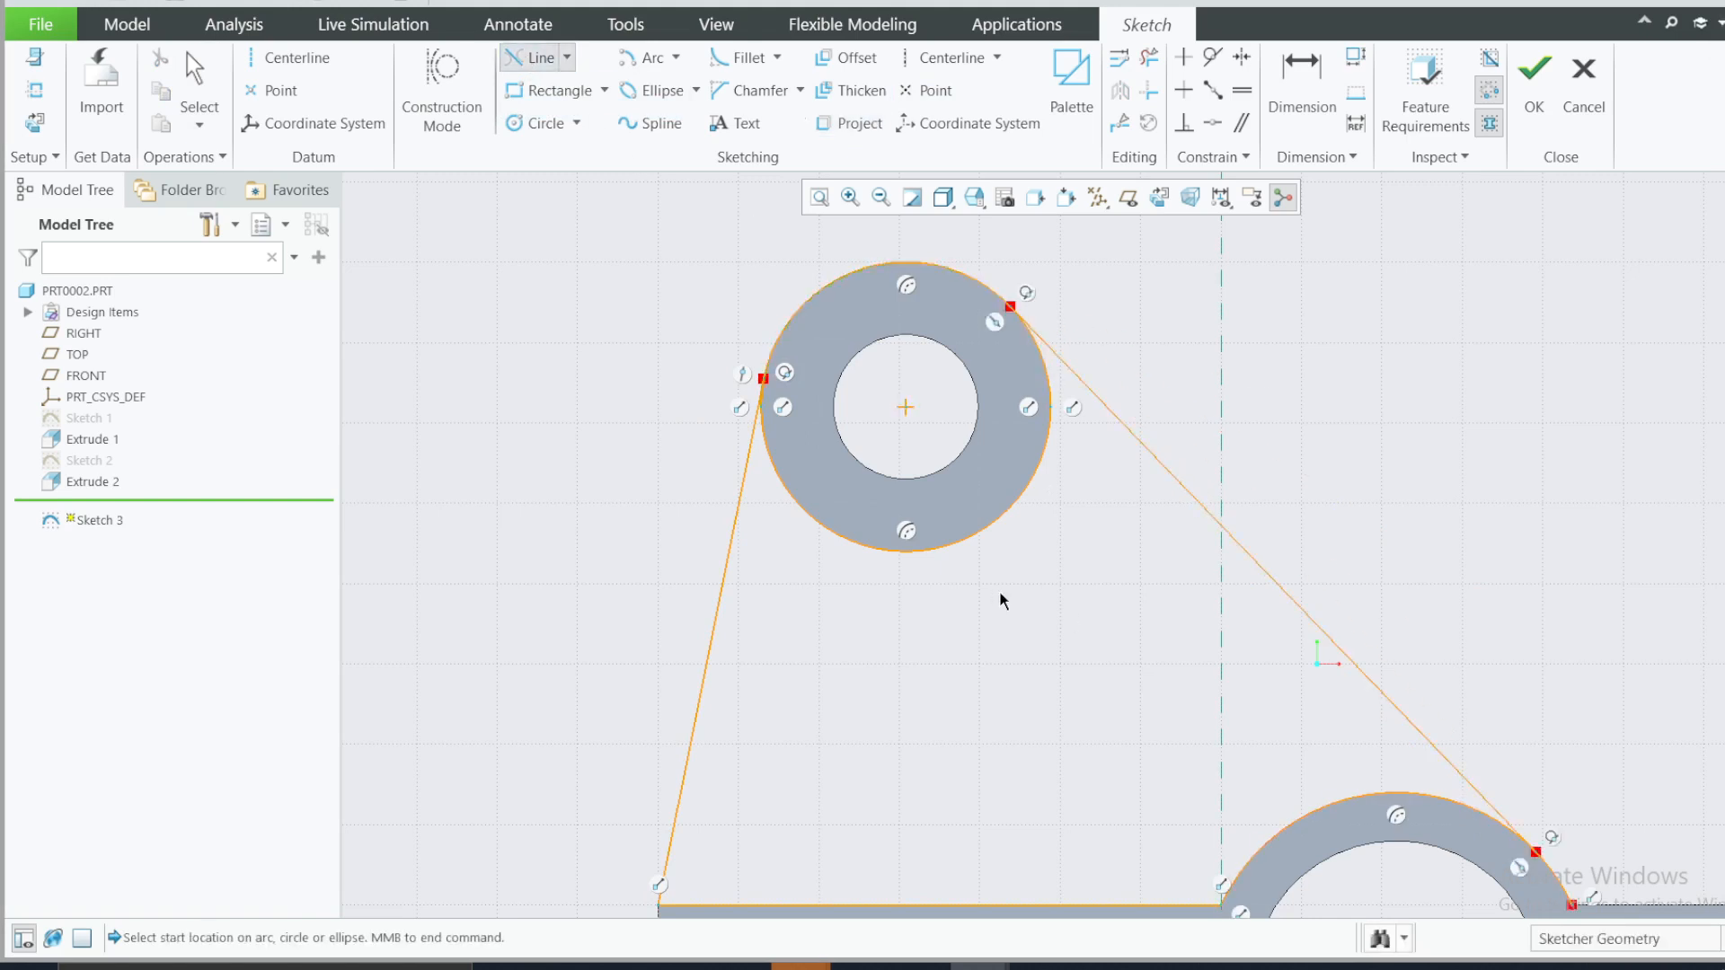
scroll(1073, 579, down, 3)
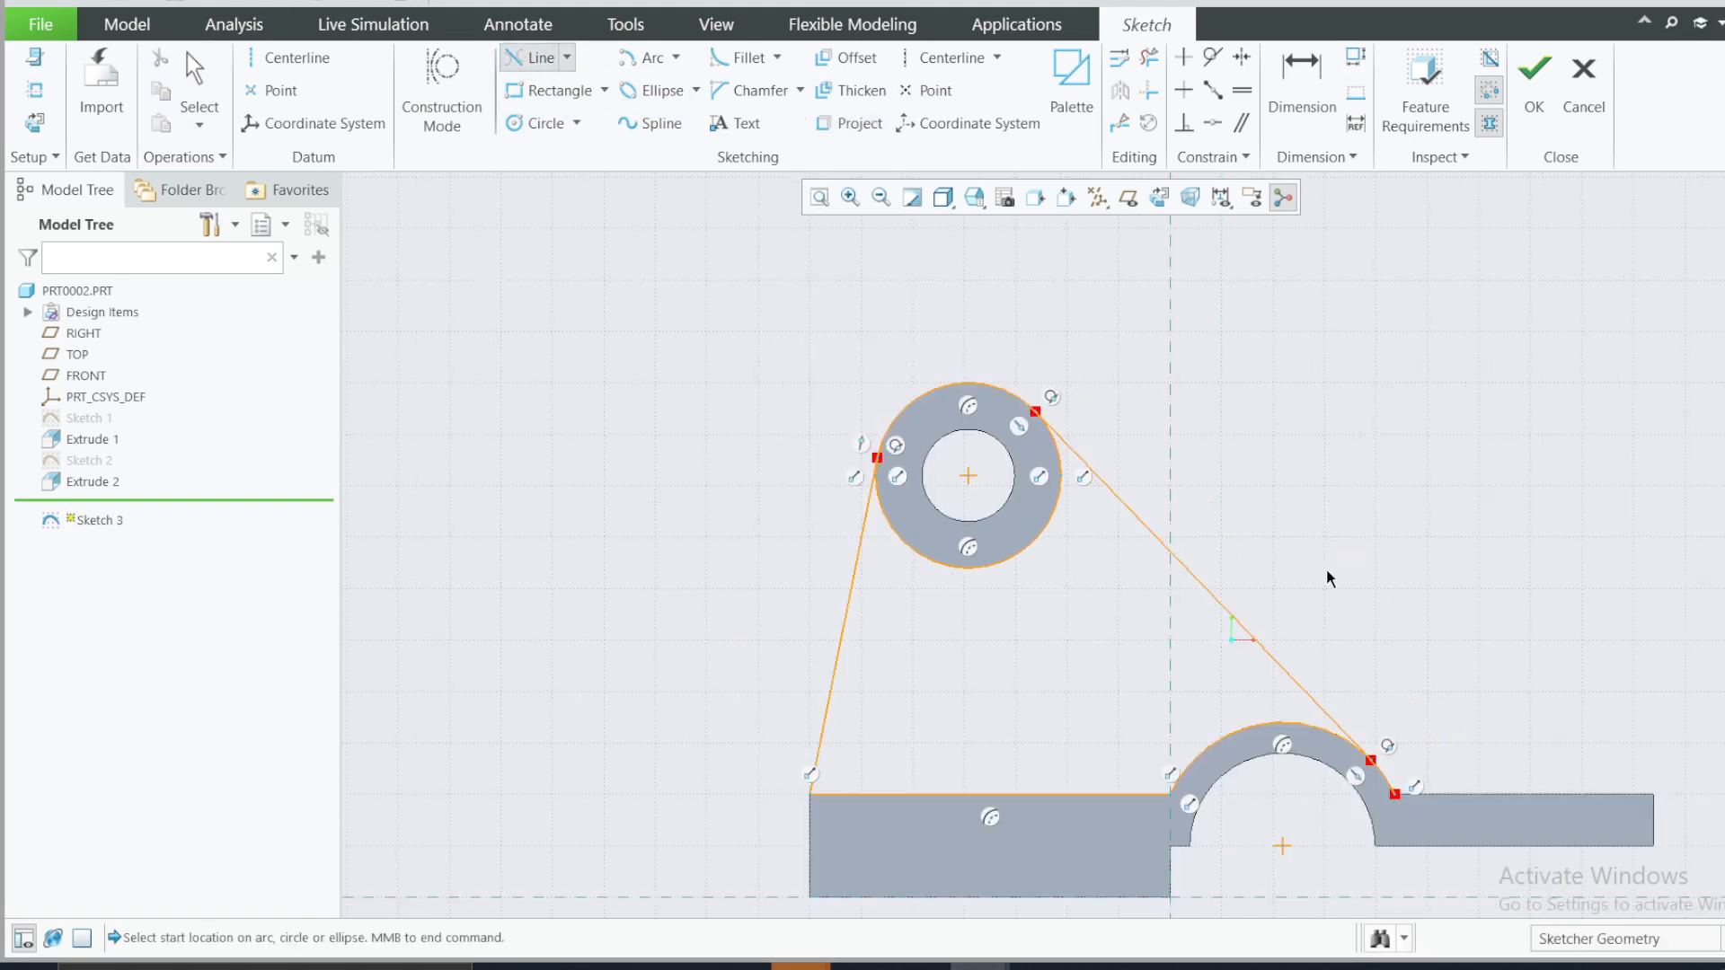
middle_click(1384, 593)
- Trim away the boss's upper arc between the two tangent lines and the arch's arc beyond the right tangent point
click(1149, 57)
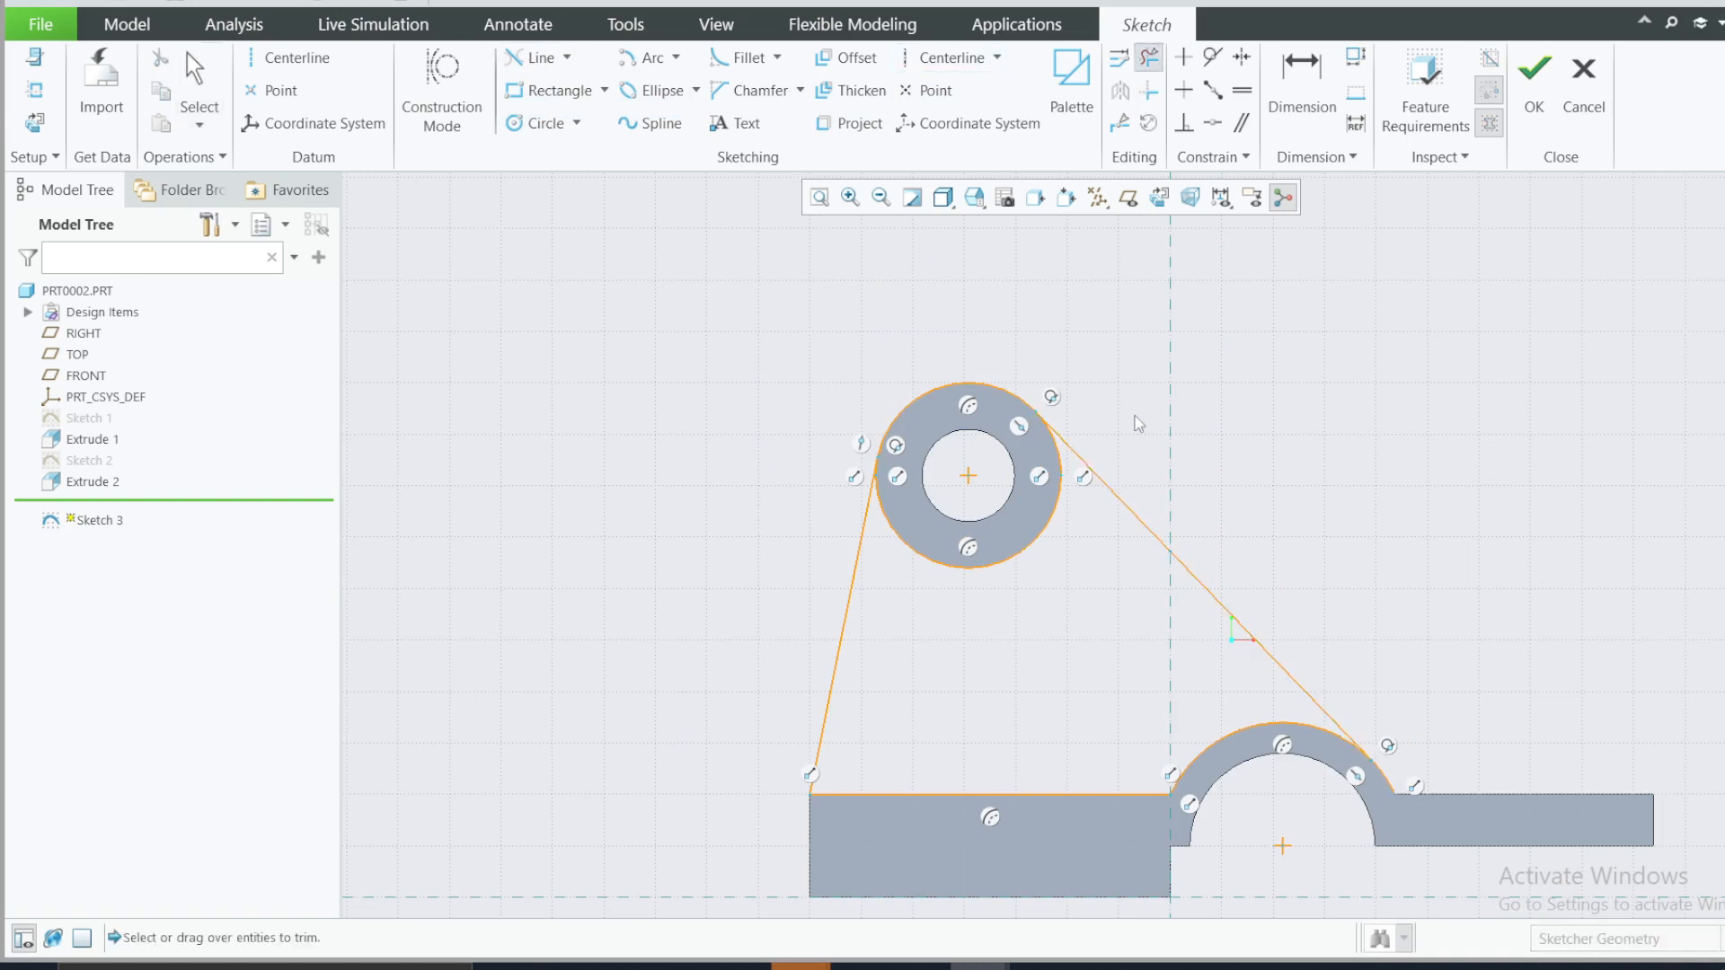
click(999, 388)
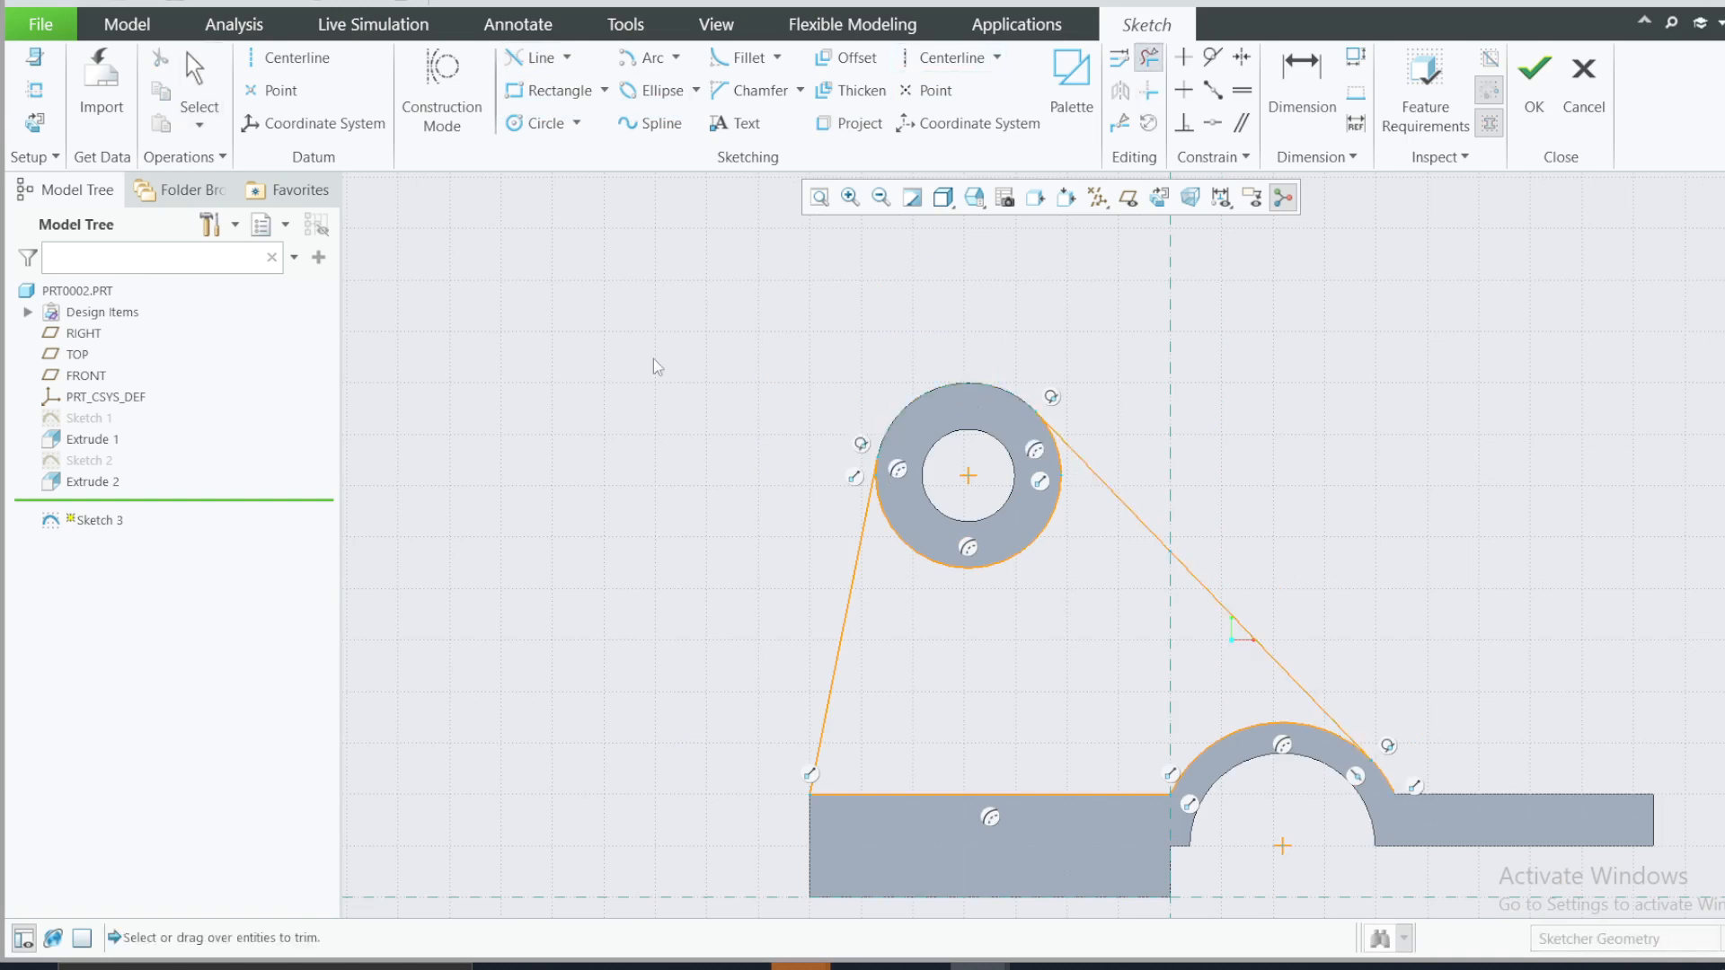
scroll(1422, 779, down, 4)
drag(1447, 747, 1252, 821)
scroll(1357, 682, up, 3)
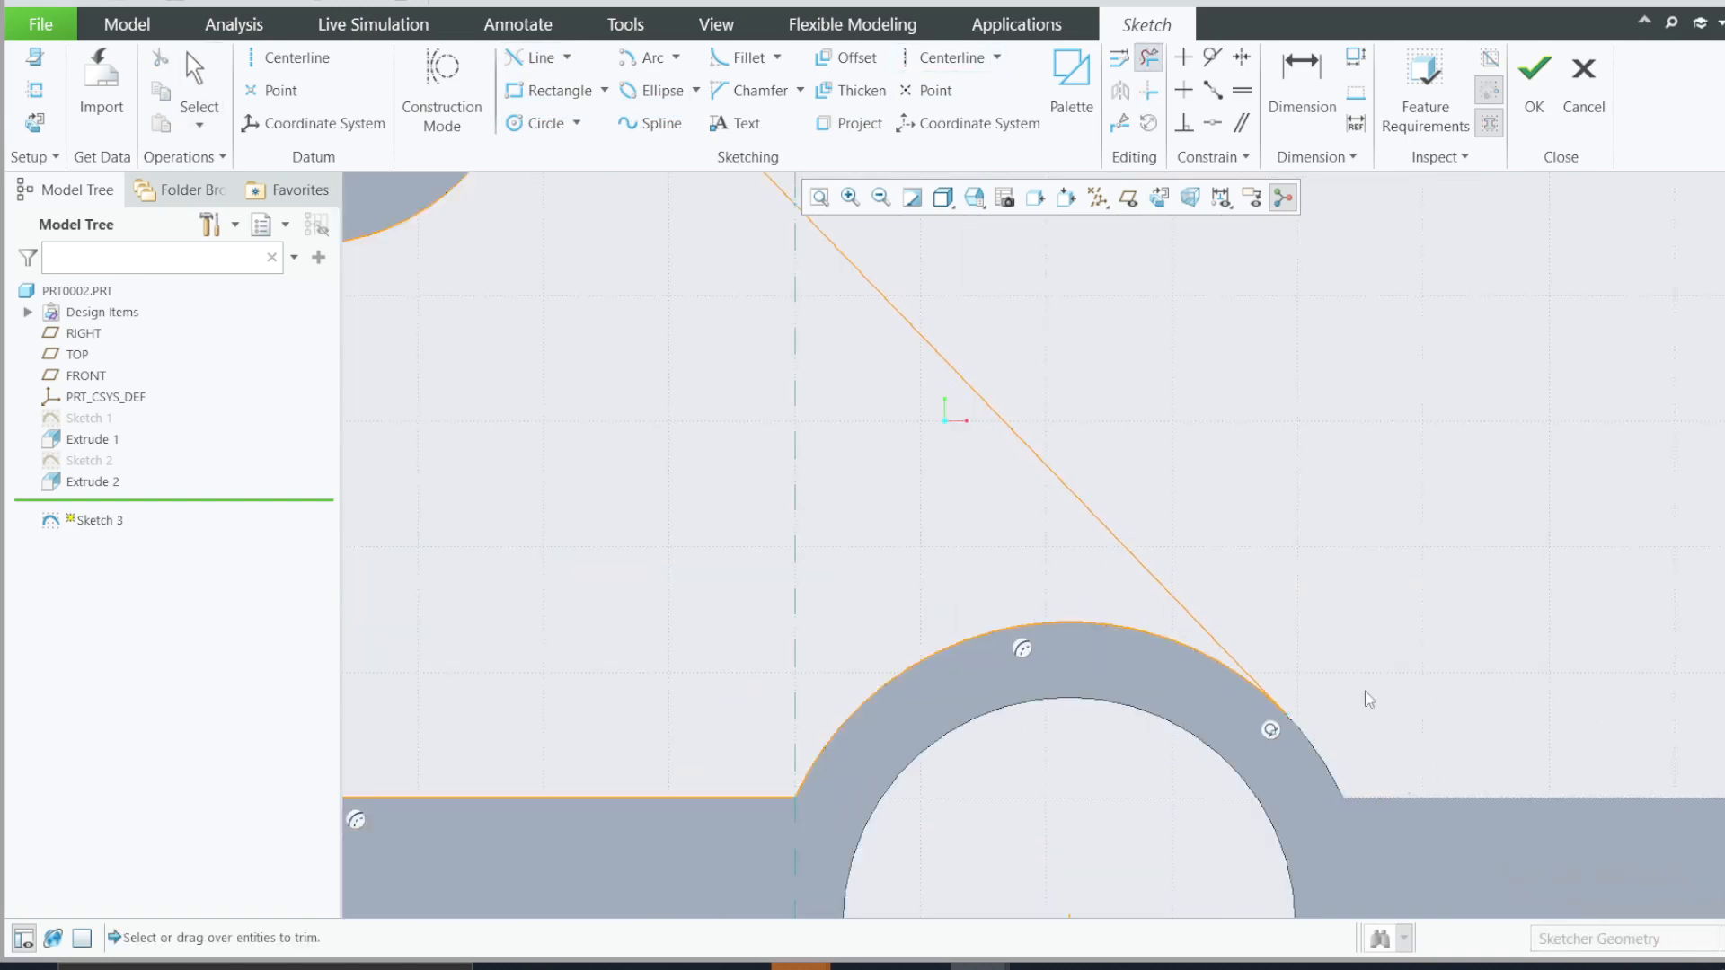
- Check the rib in the reference drawing and finish the rib sketch
click(1280, 966)
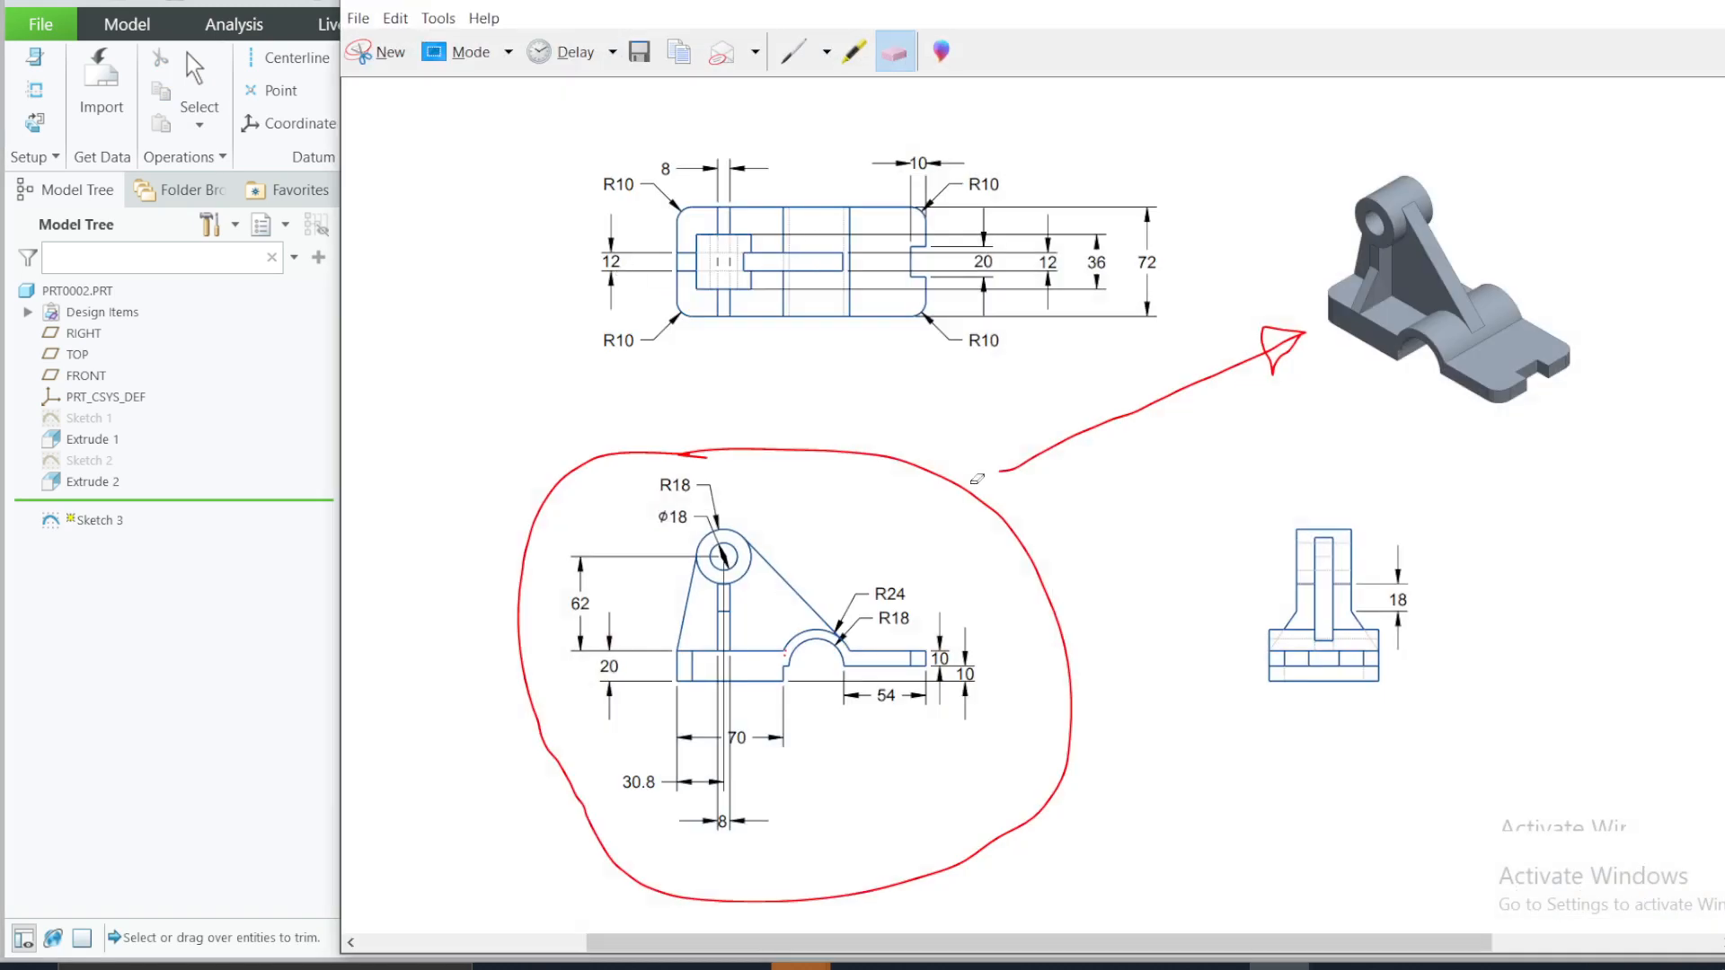
click(1608, 3)
click(1552, 94)
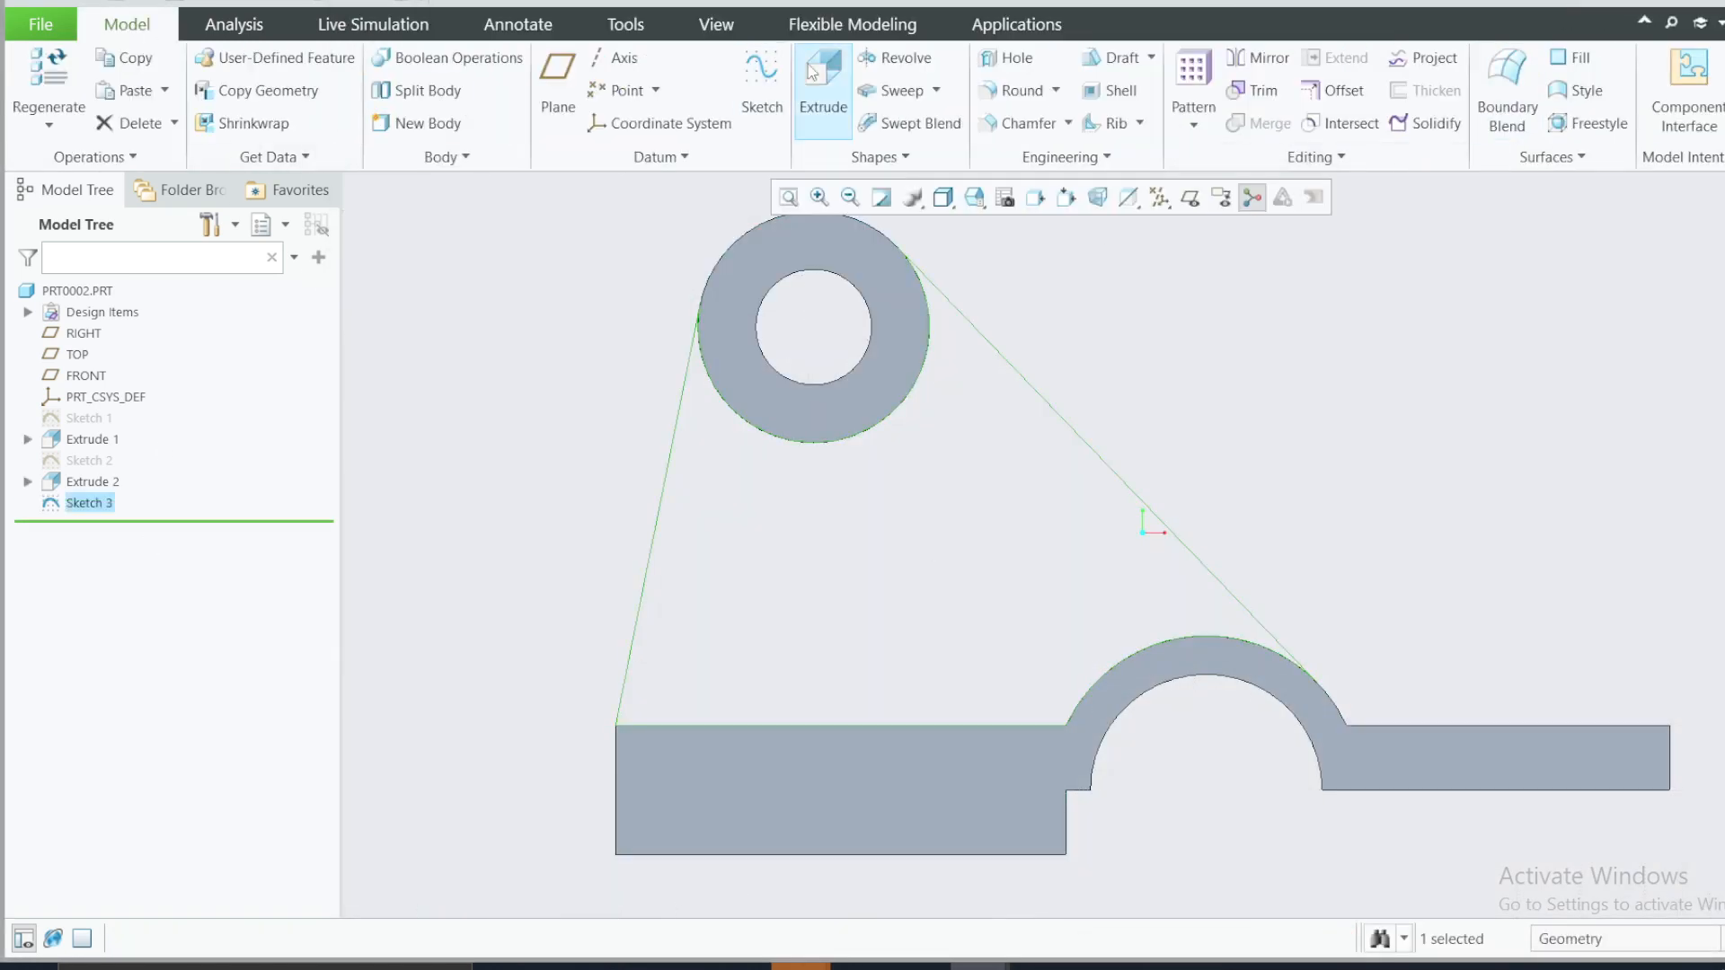
- Extrude the rib sketch as a solid with a depth of 12, symmetric about the sketch plane
click(822, 90)
middle_drag(805, 492, 755, 539)
double_click(302, 93)
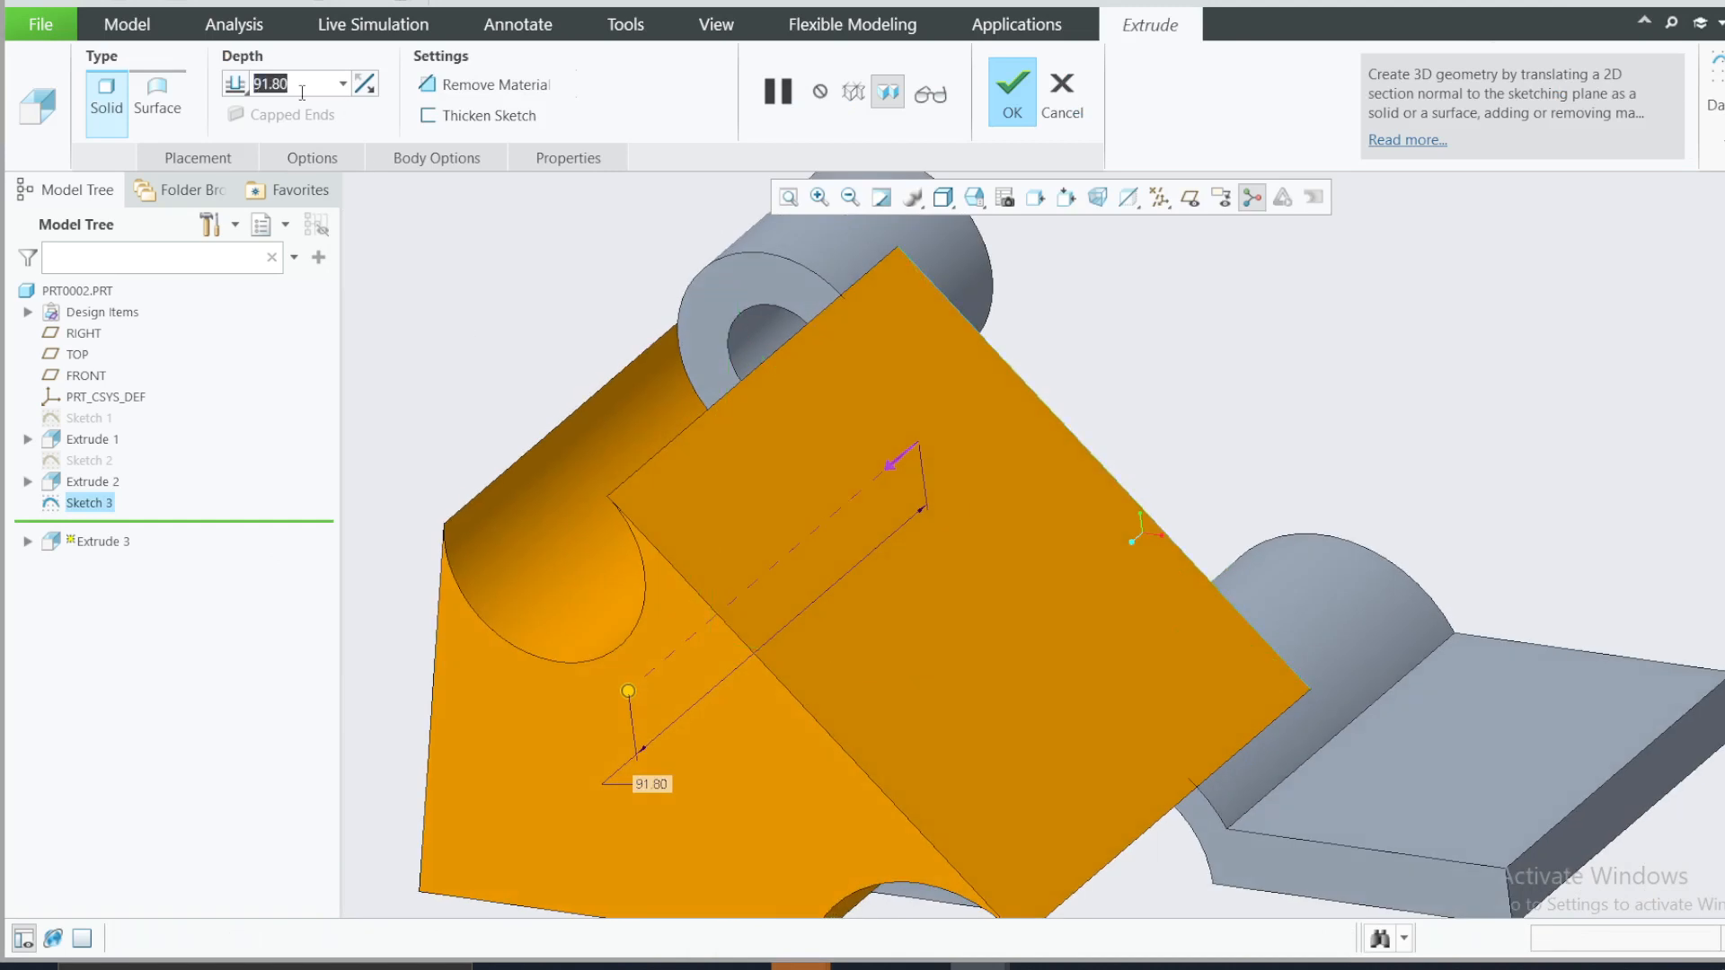
text(12)
click(236, 84)
click(295, 134)
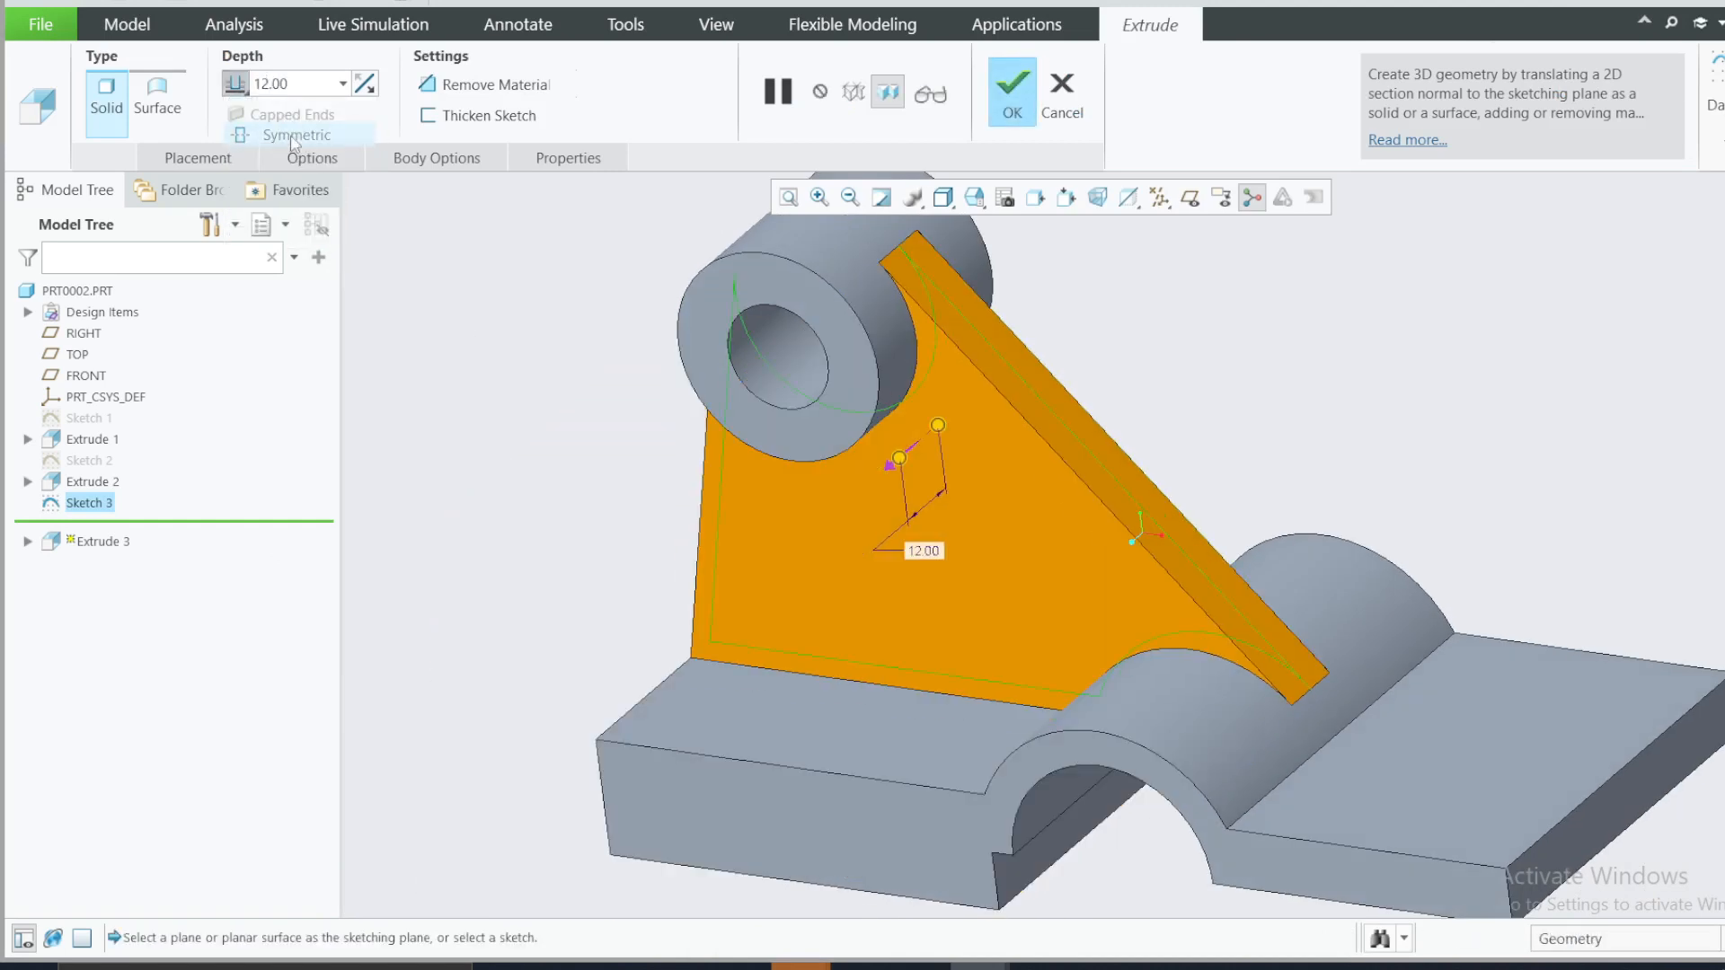
click(998, 106)
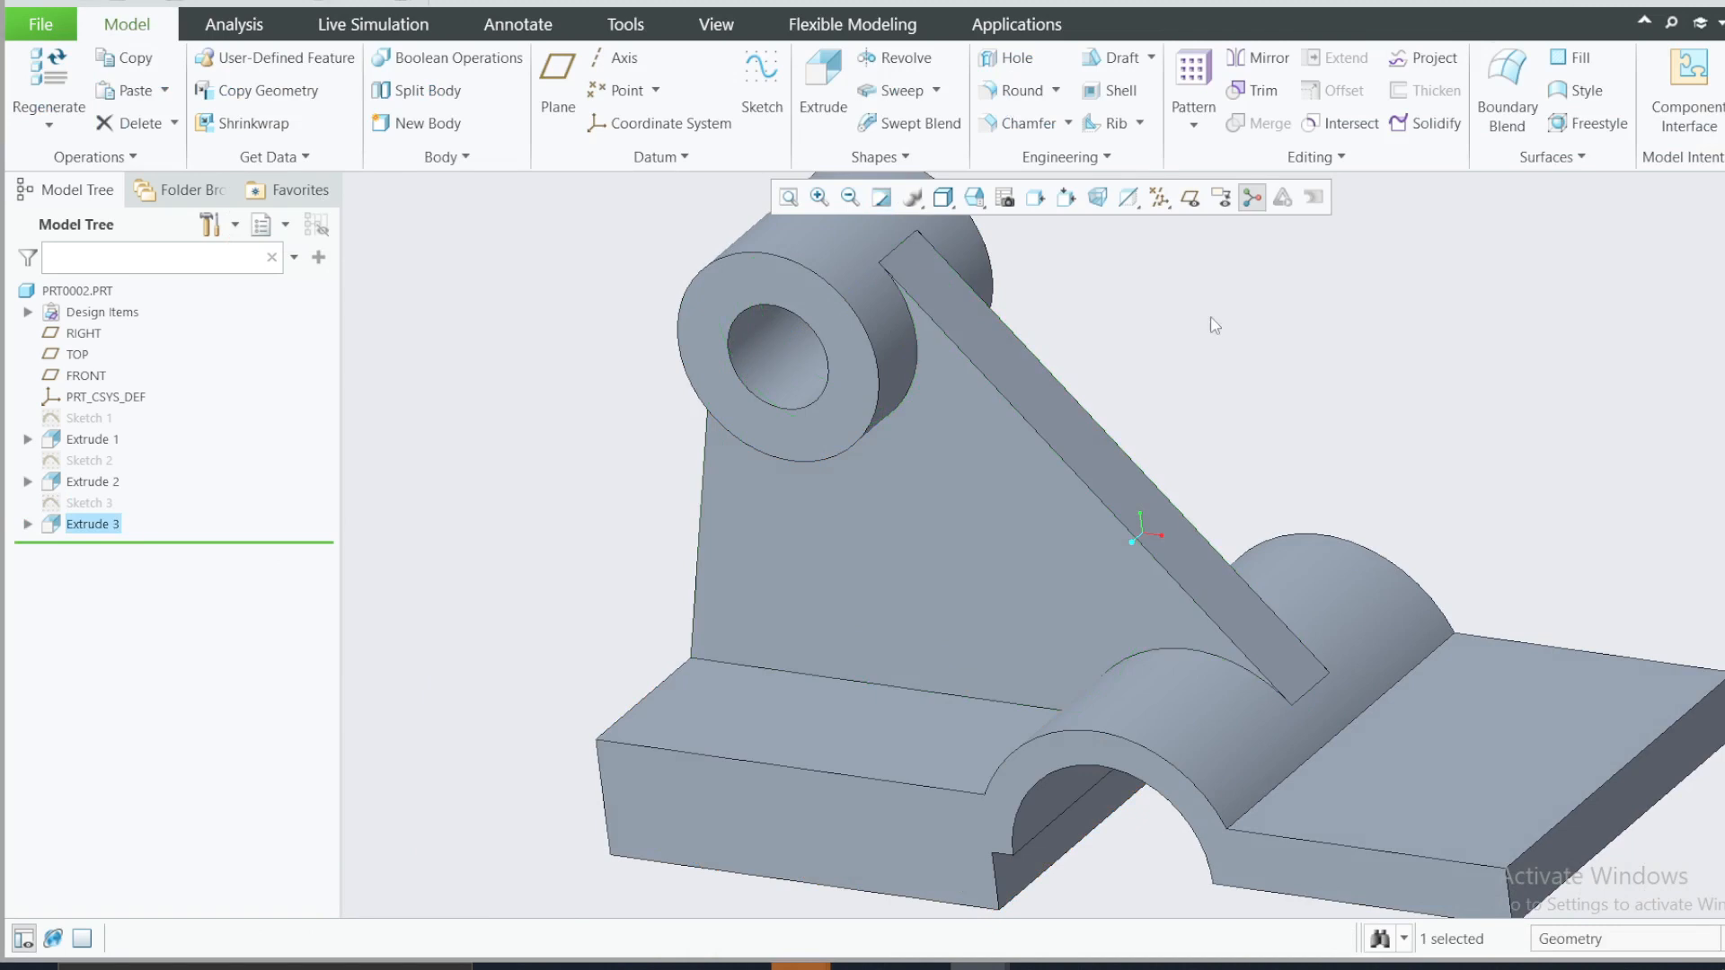
scroll(1258, 370, down, 3)
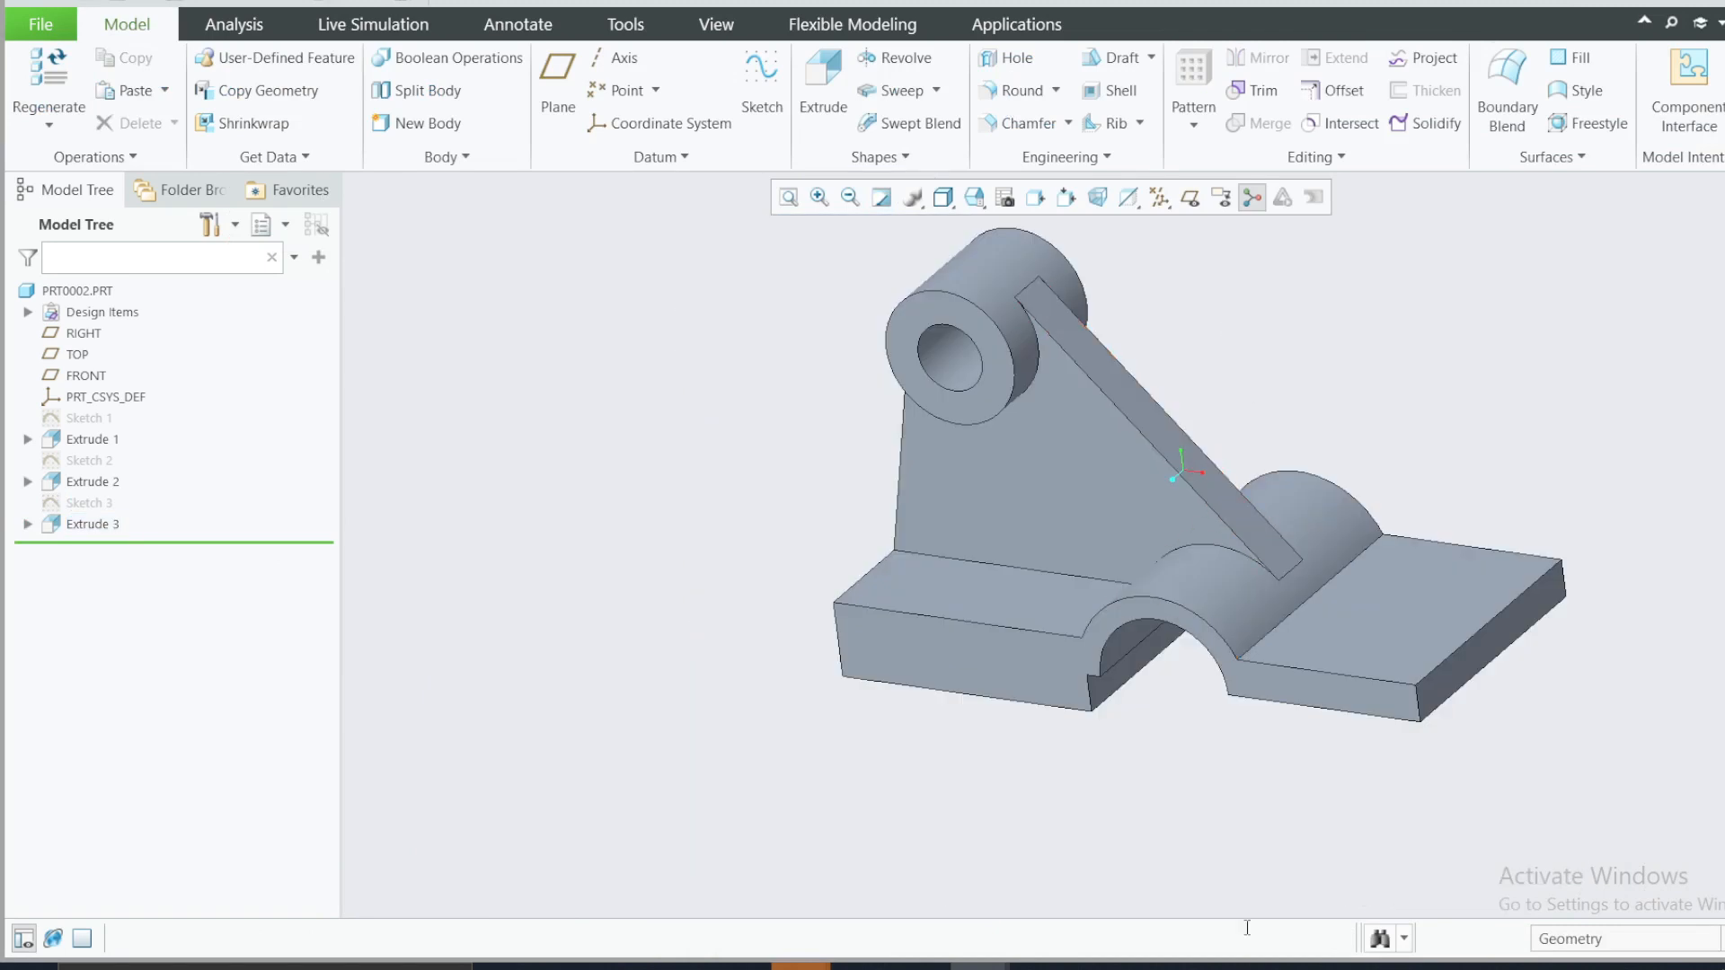
- Examine the cross rib below the boss in the reference drawing, marking it with the pen in the side and isometric views
click(1278, 965)
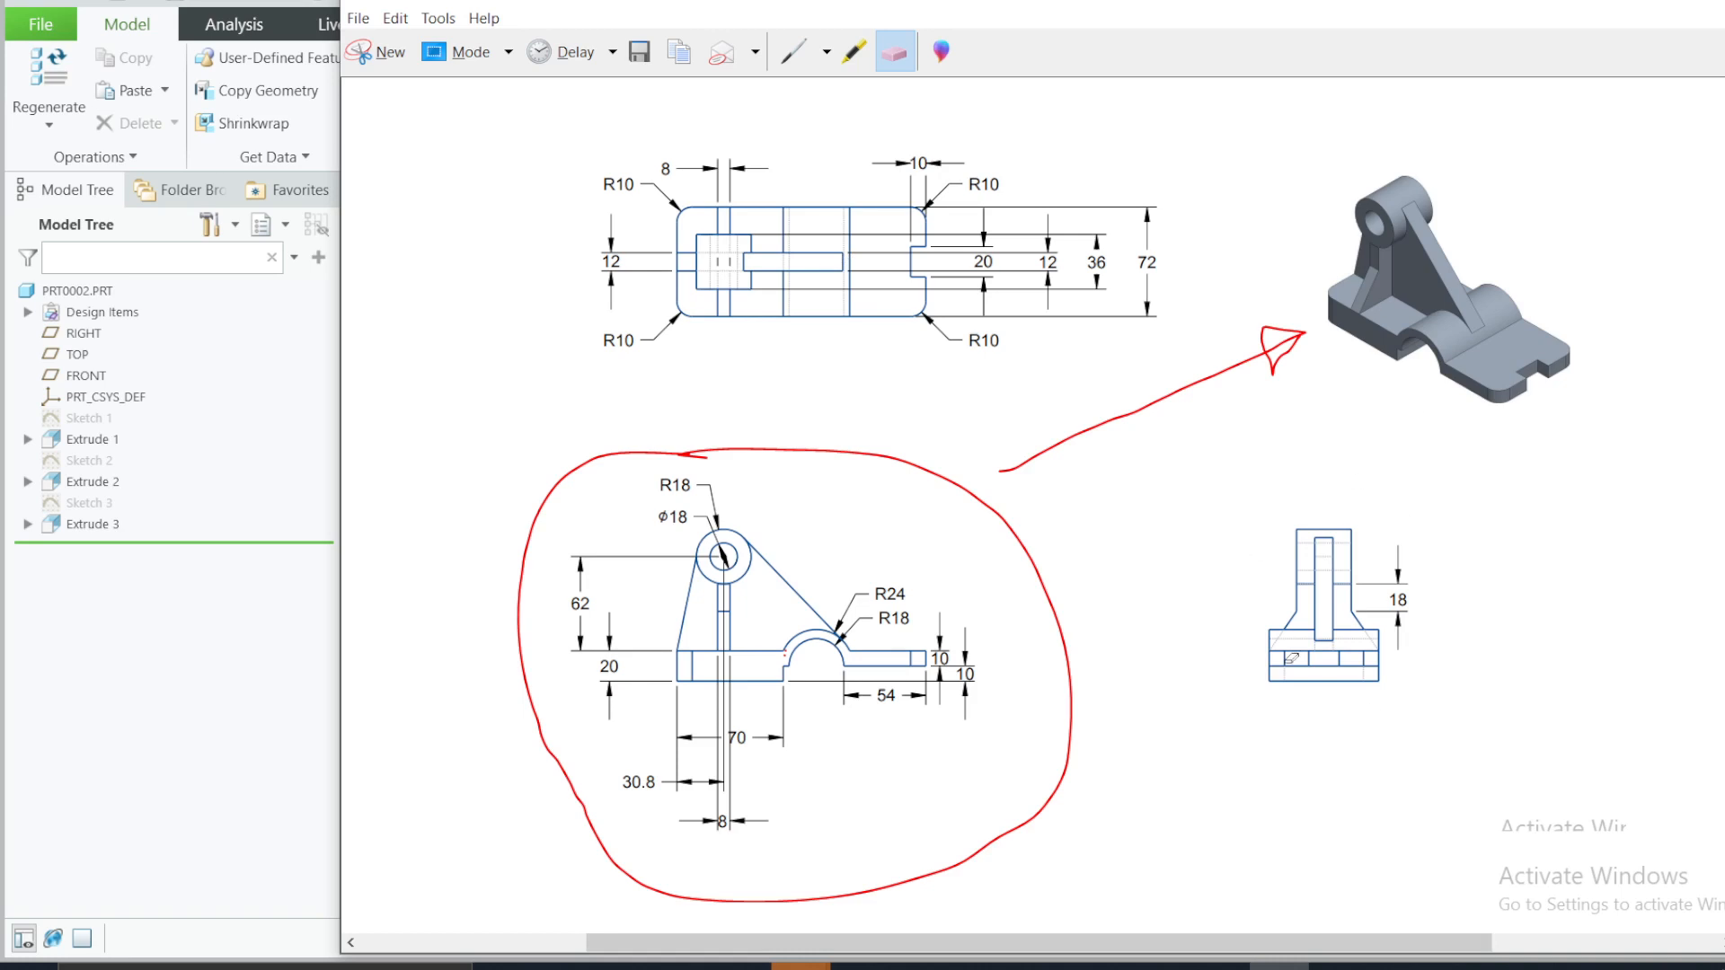
click(794, 52)
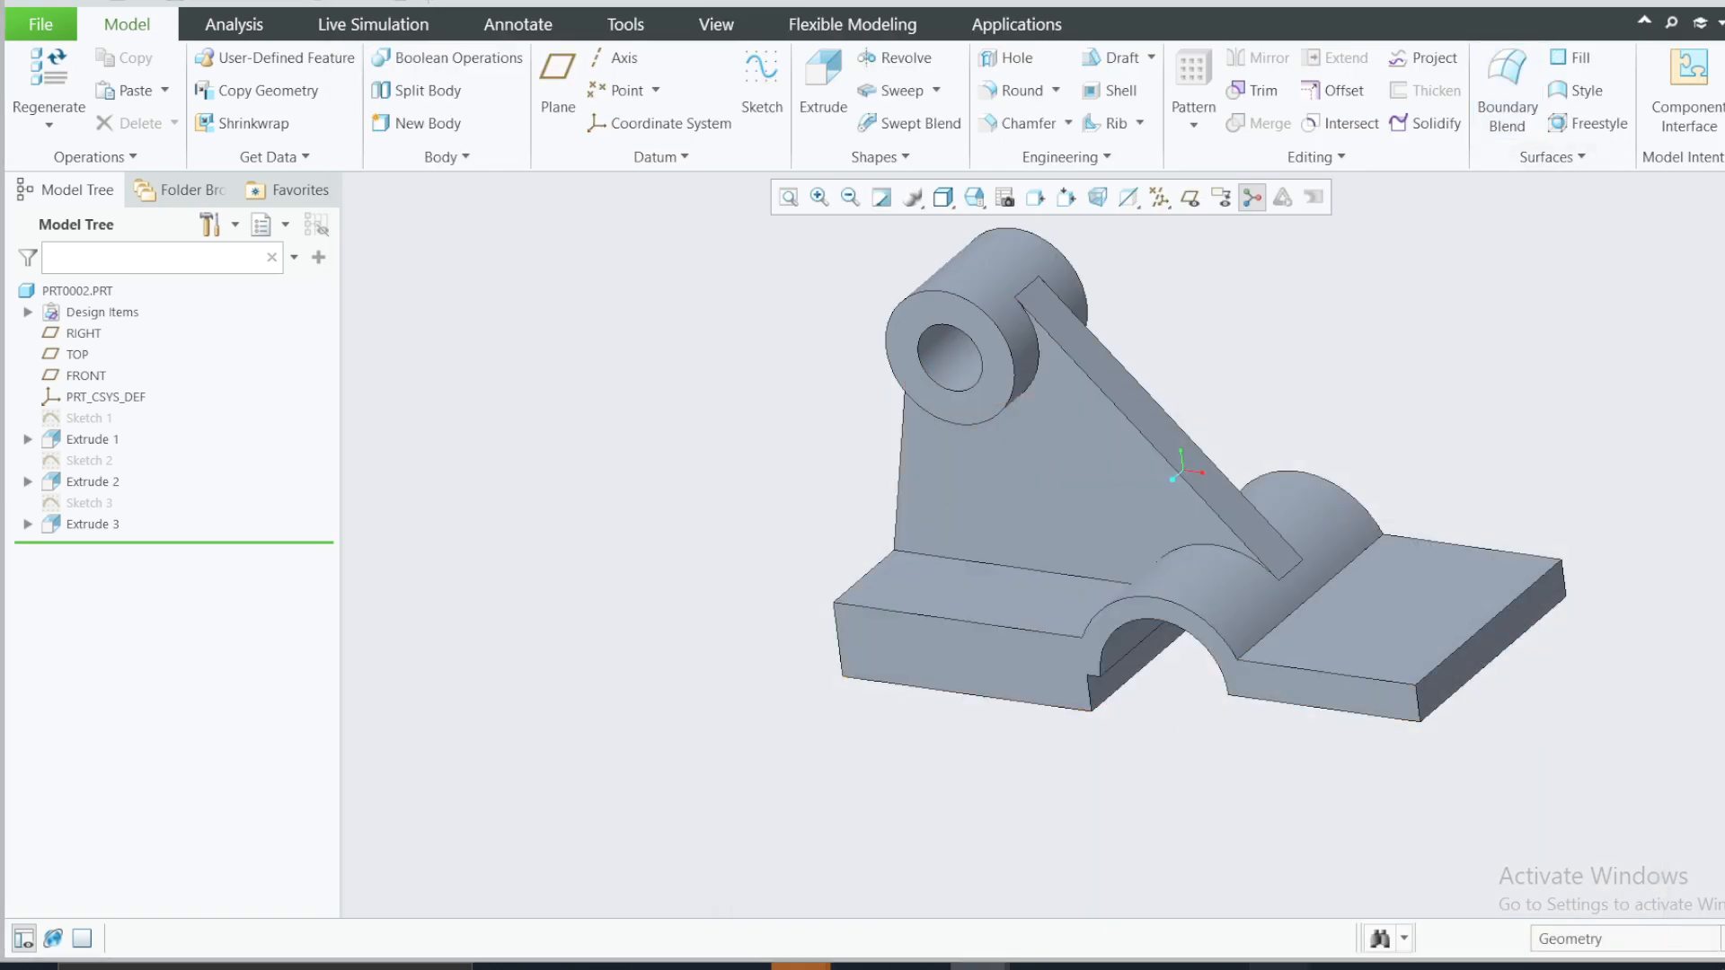
click(1278, 965)
click(979, 966)
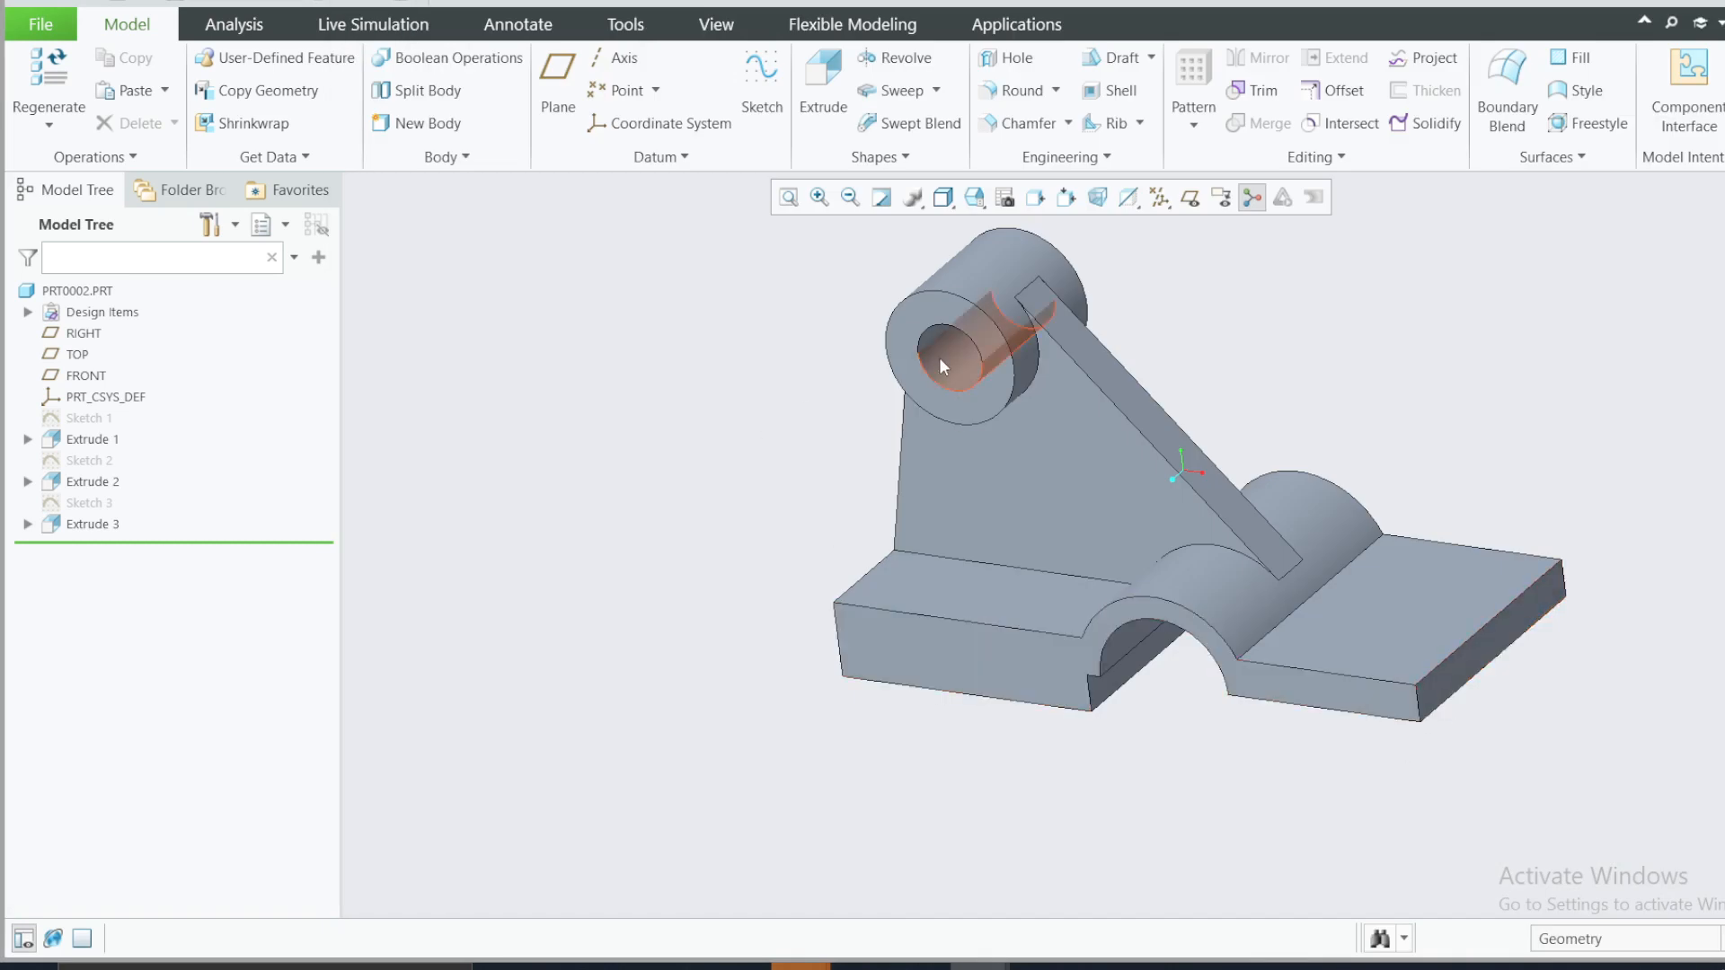
click(1278, 965)
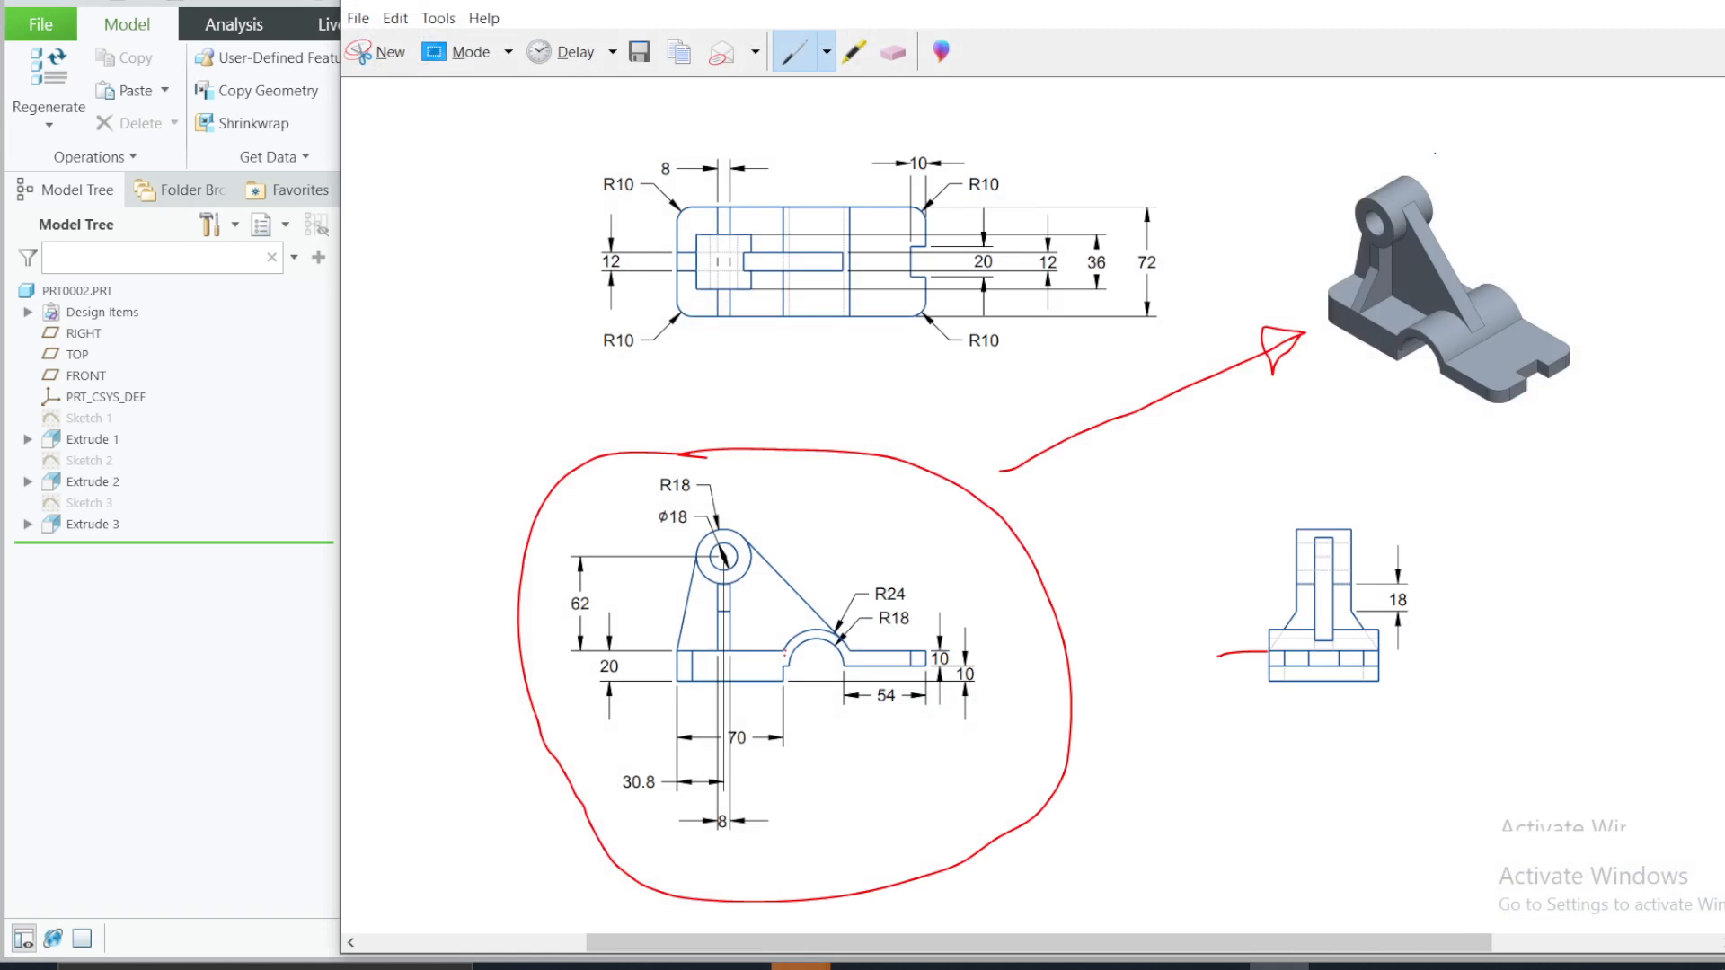
mouse_move(1378, 218)
mouse_down()
mouse_move(1389, 334)
mouse_move(1529, 249)
mouse_move(1522, 166)
mouse_up()
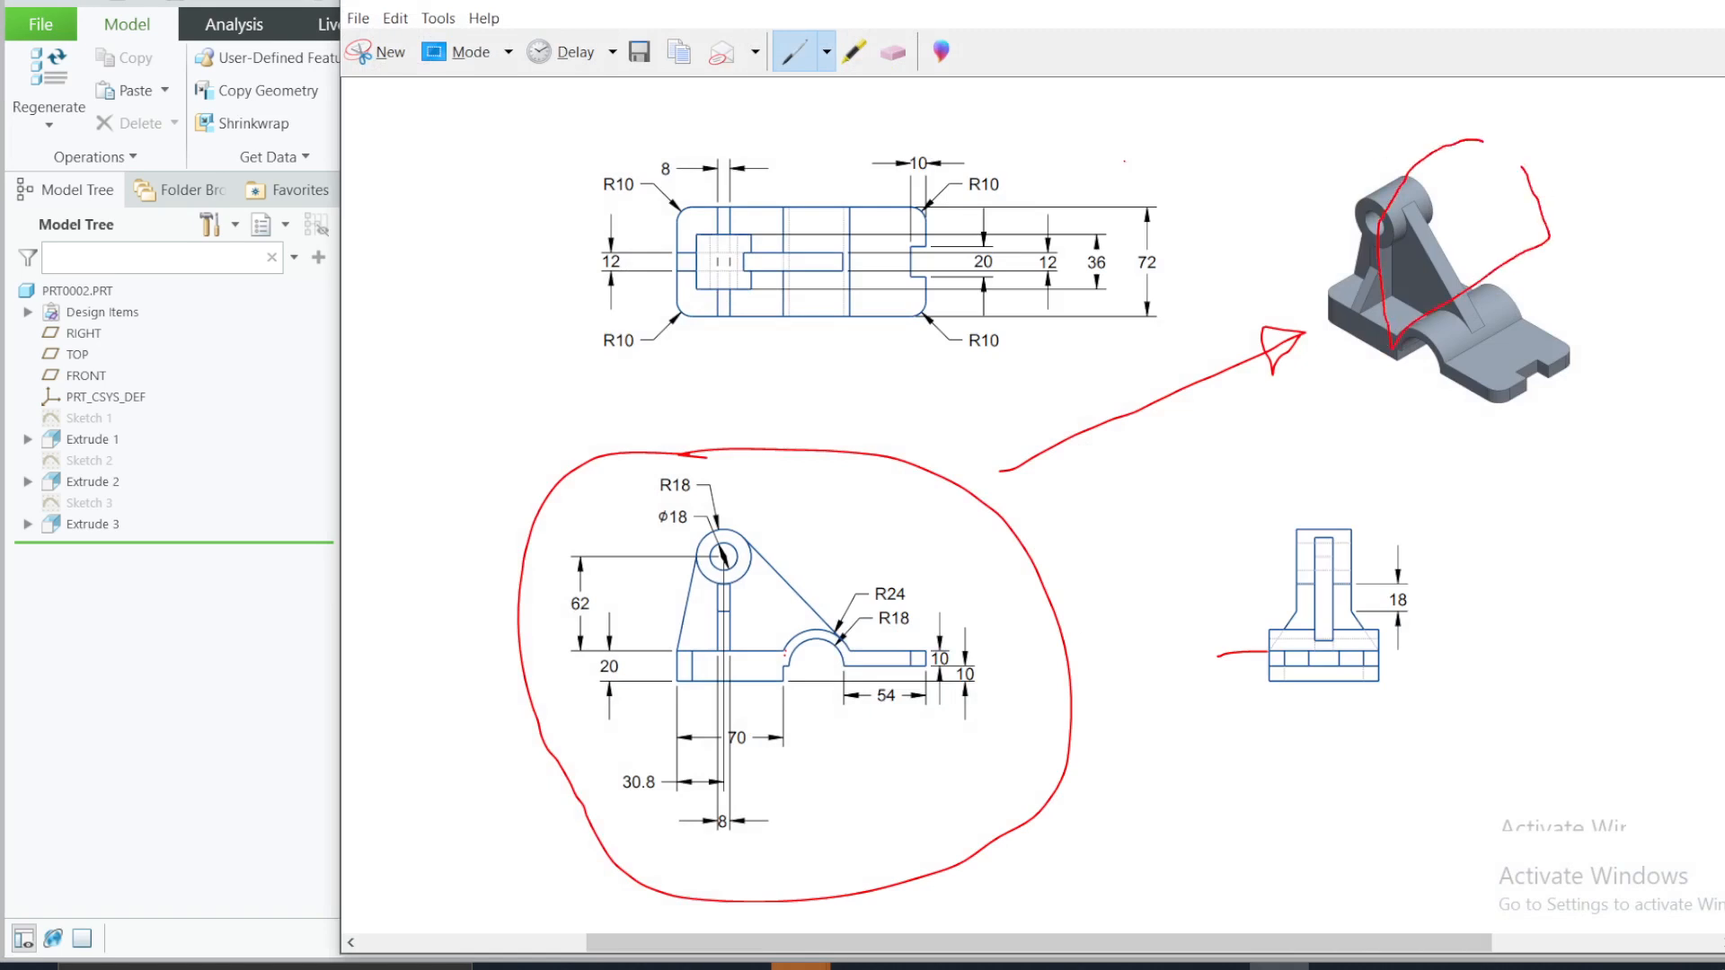
click(894, 52)
click(1532, 180)
key(alt+Tab)
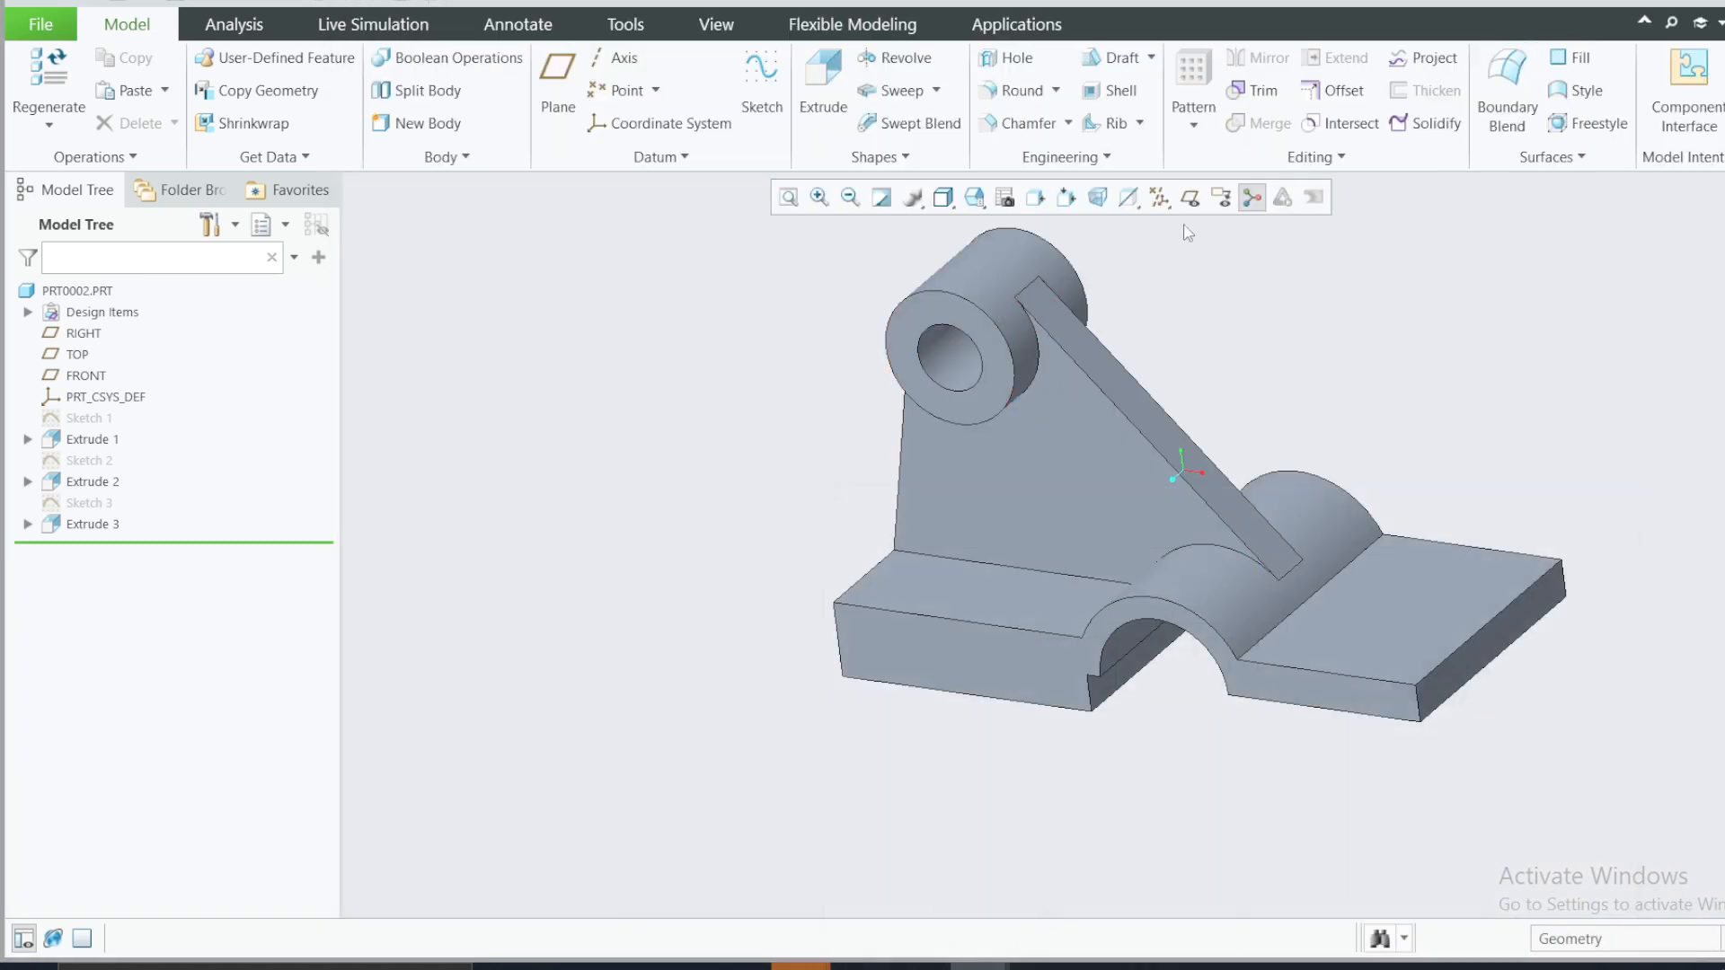
- Turn on the display of axes in the model view
click(1161, 199)
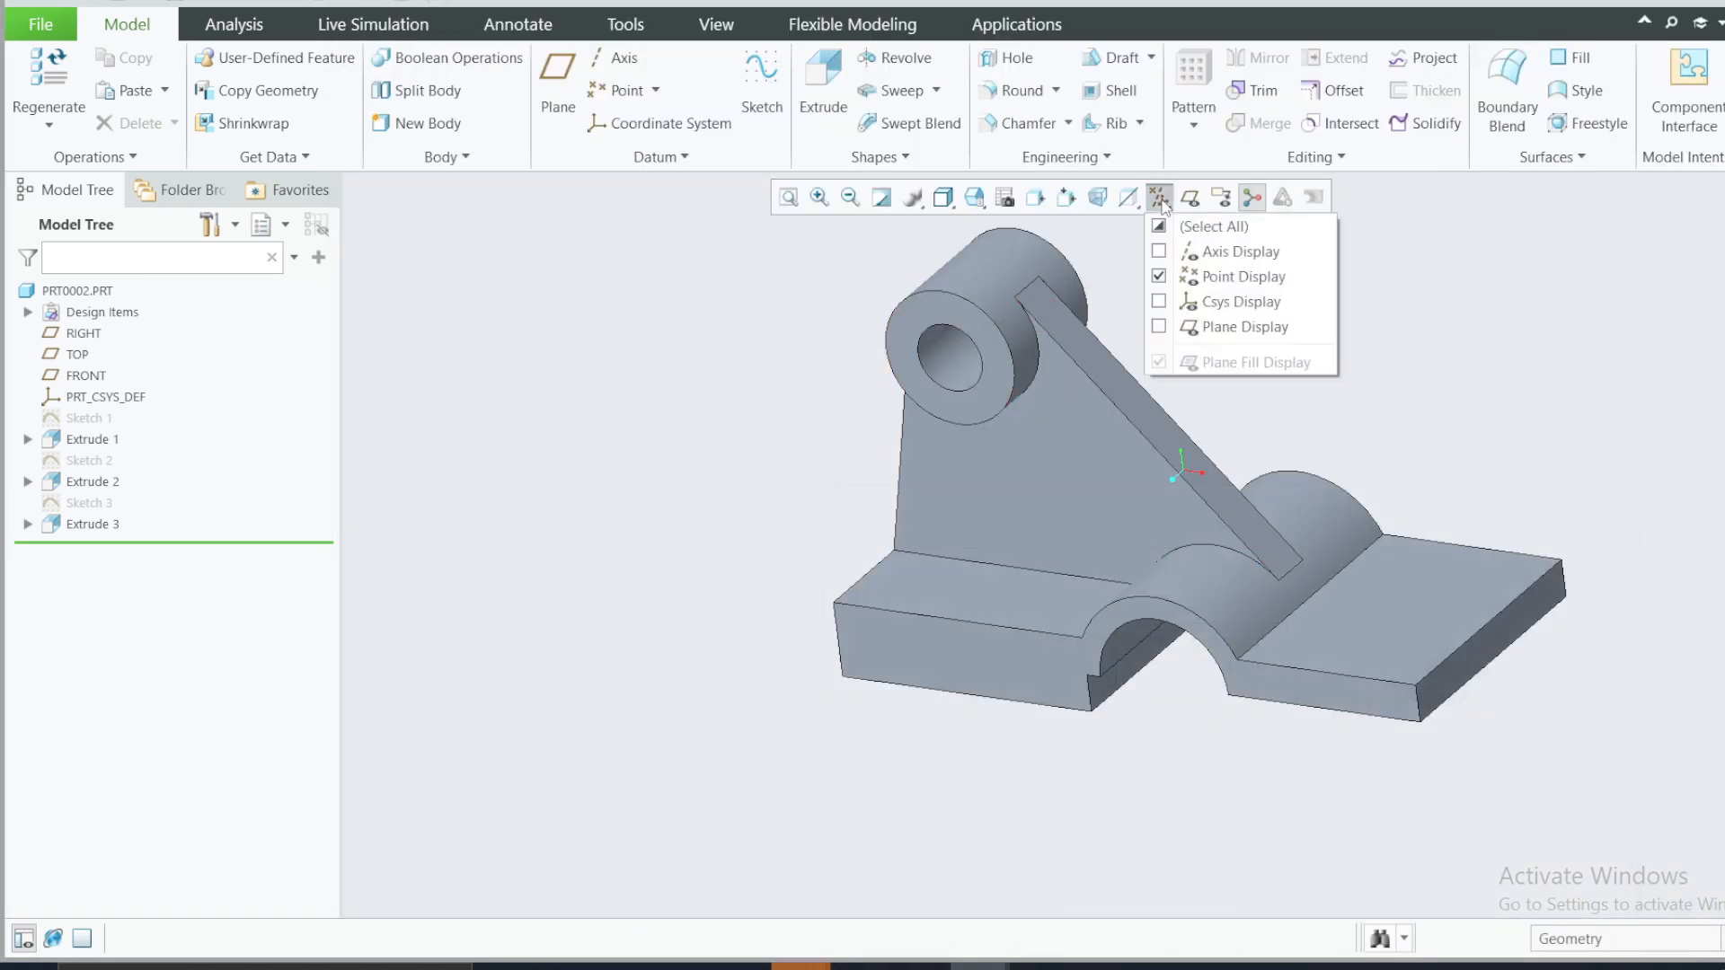
click(1158, 253)
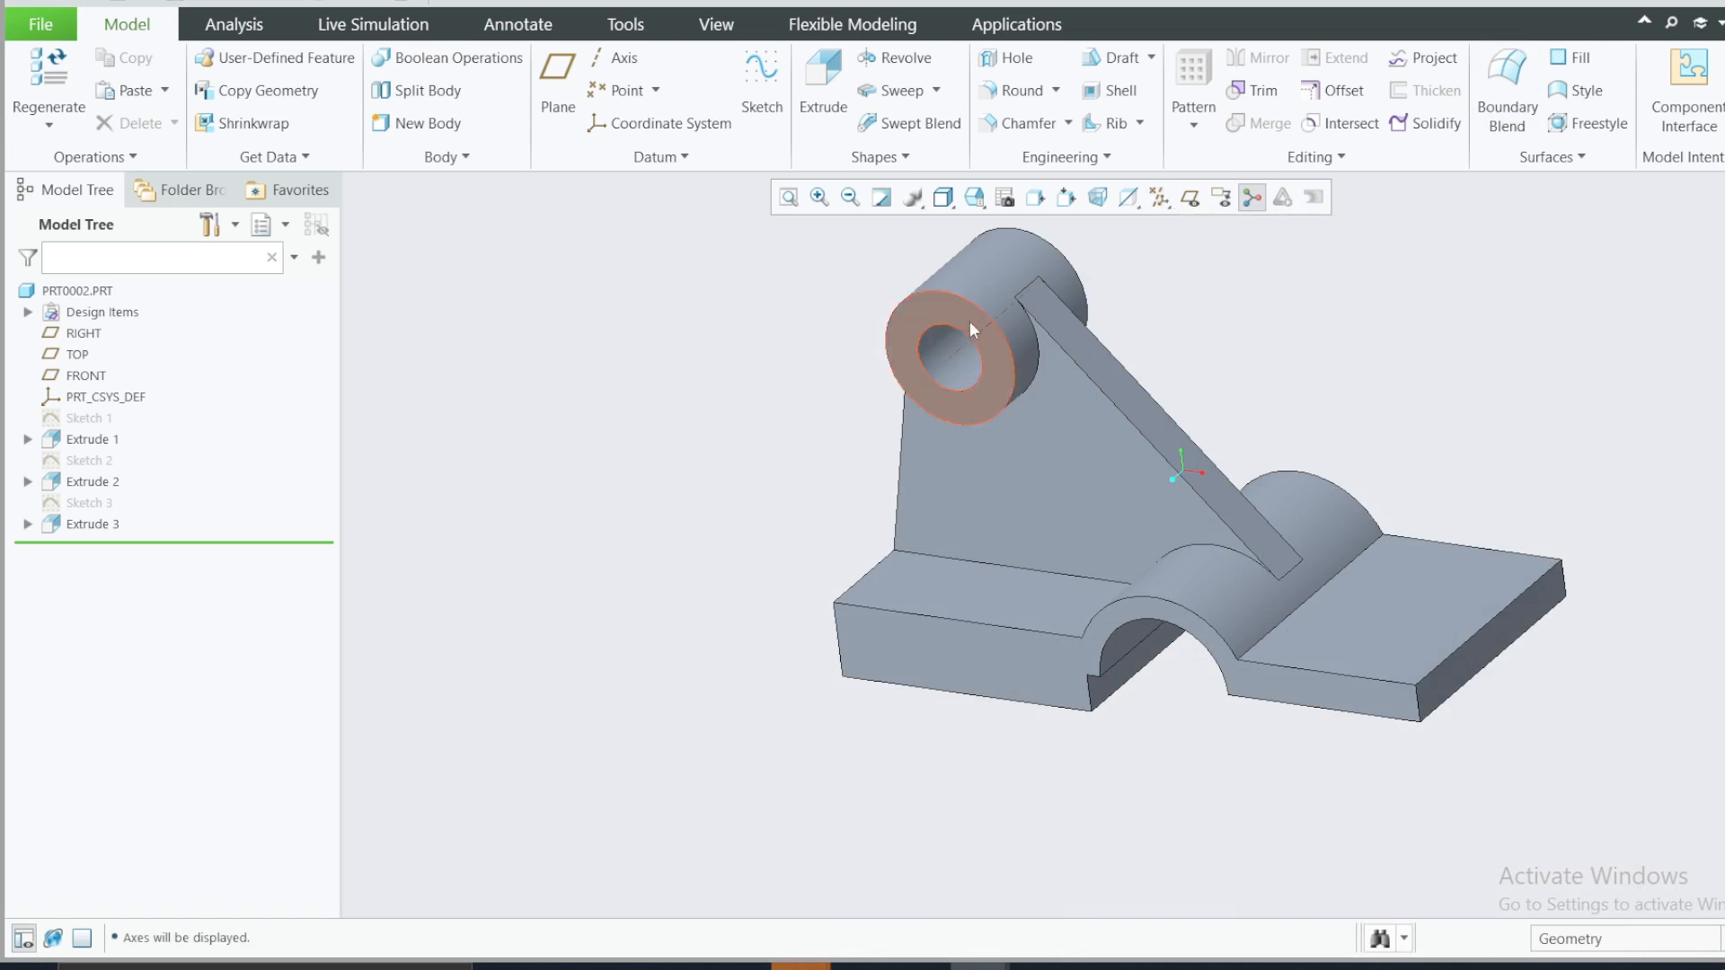
click(83, 334)
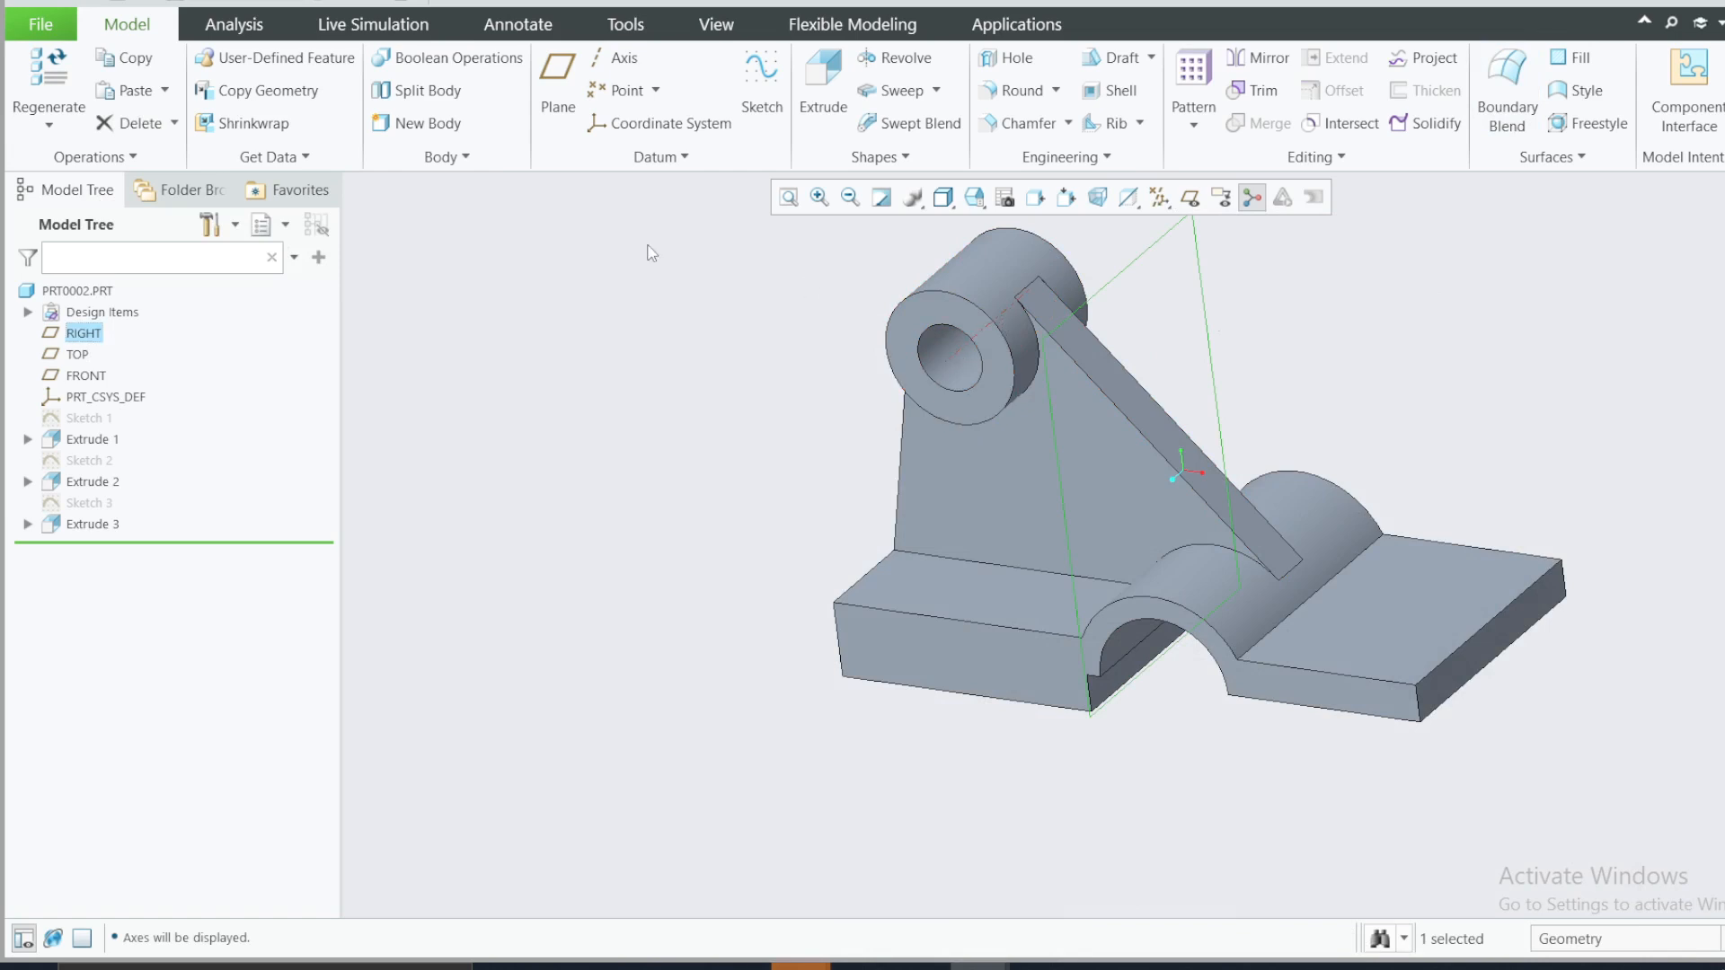
click(558, 85)
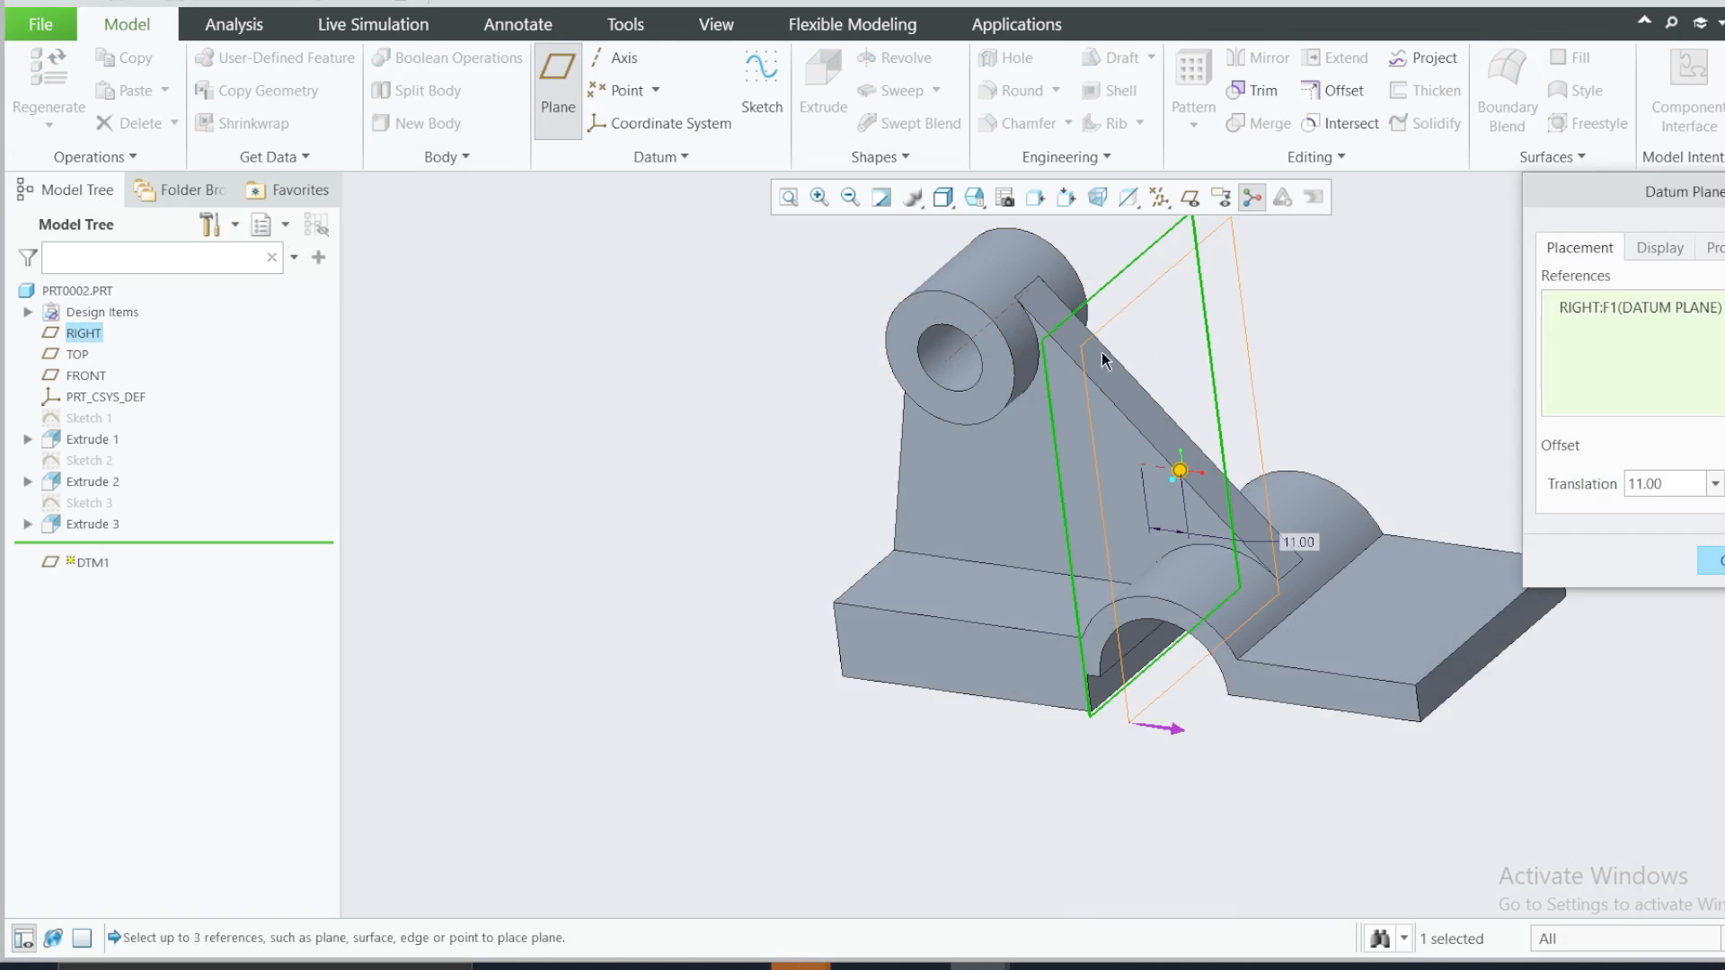
click(967, 347)
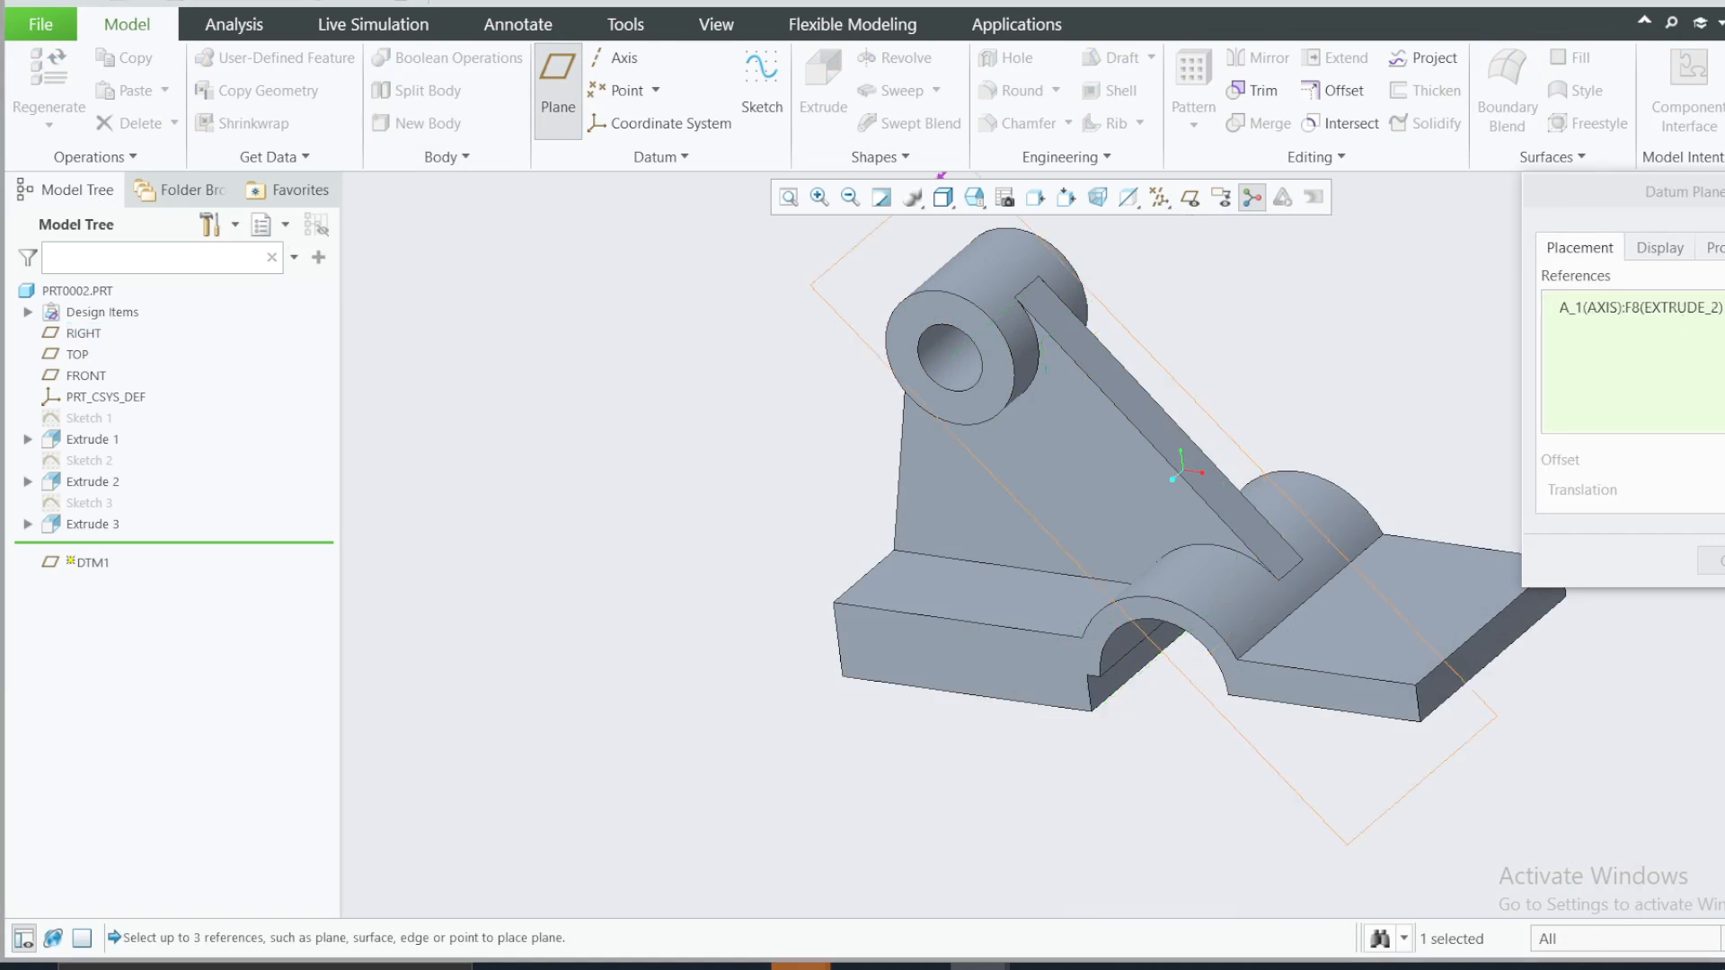
key(Escape)
click(934, 523)
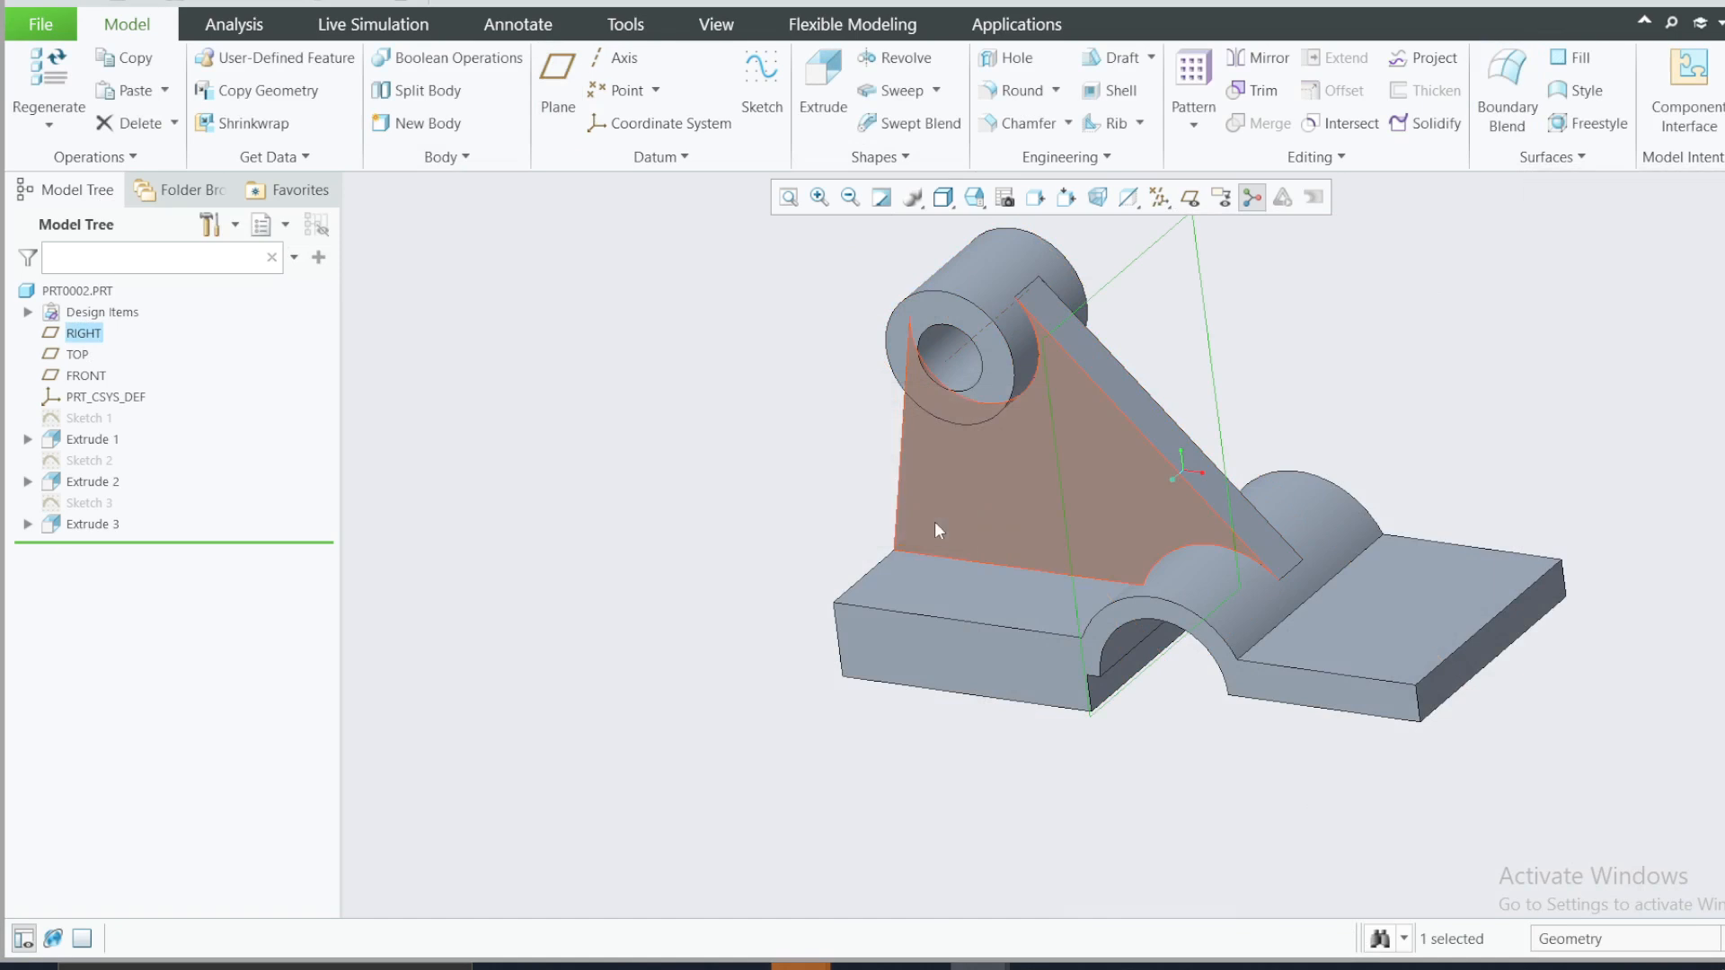
- Create a datum plane parallel to the RIGHT plane and passing through the boss's axis
click(557, 90)
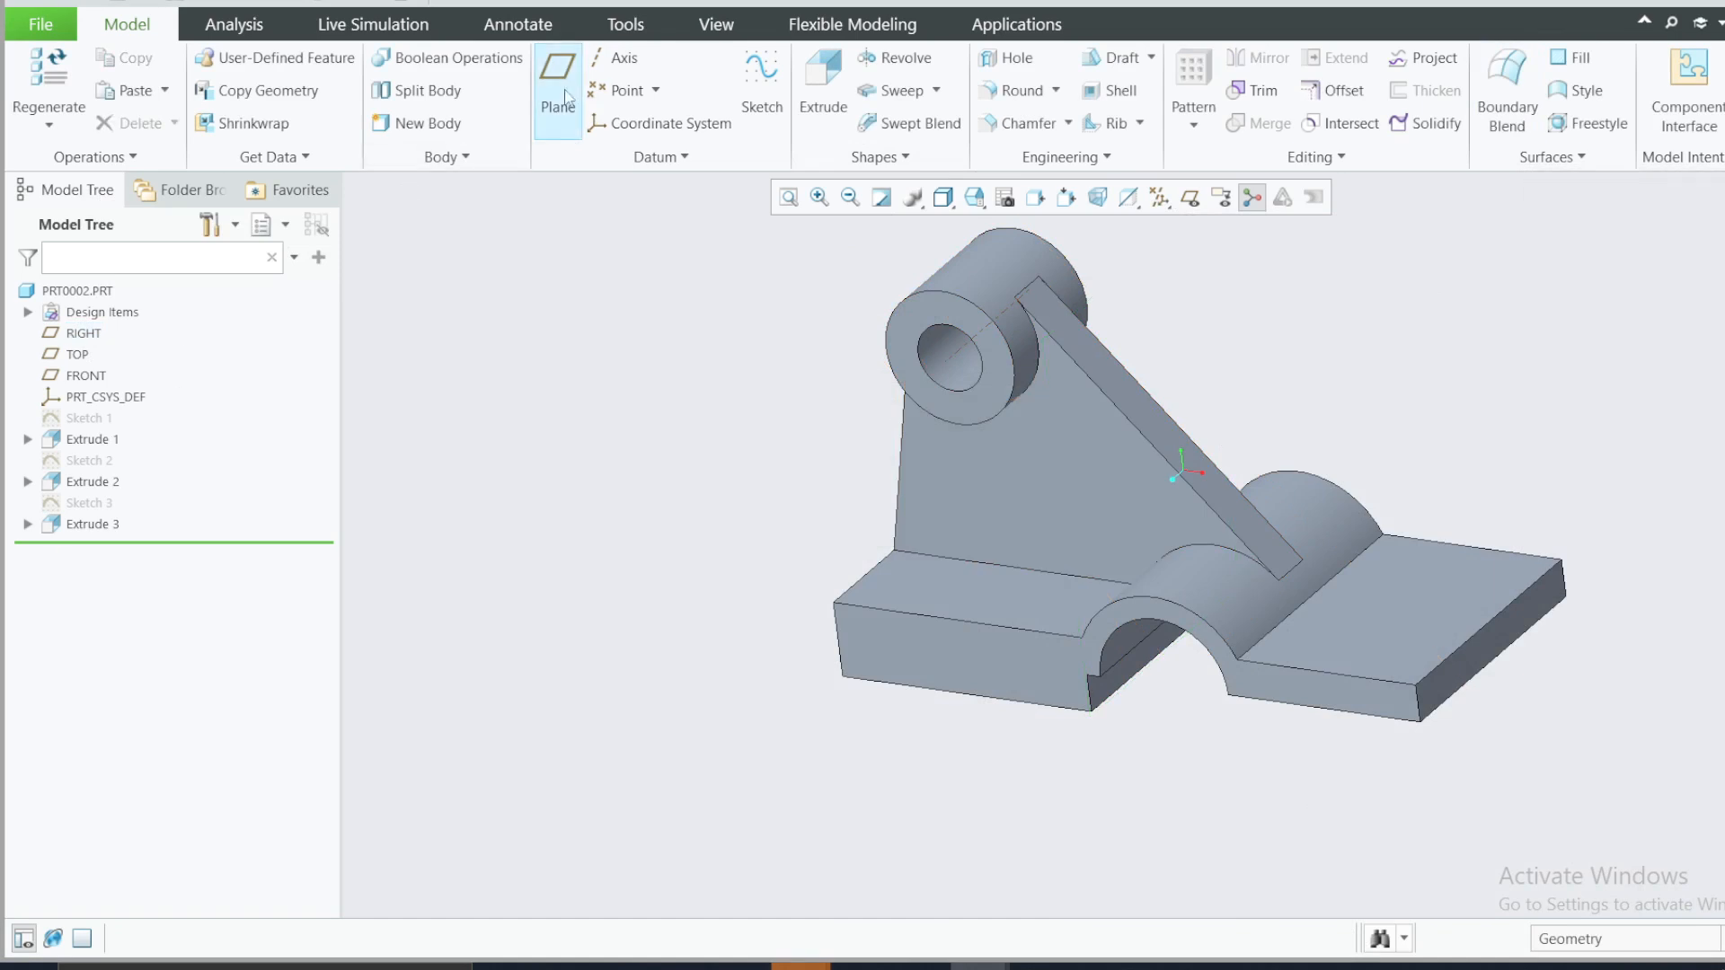
click(83, 333)
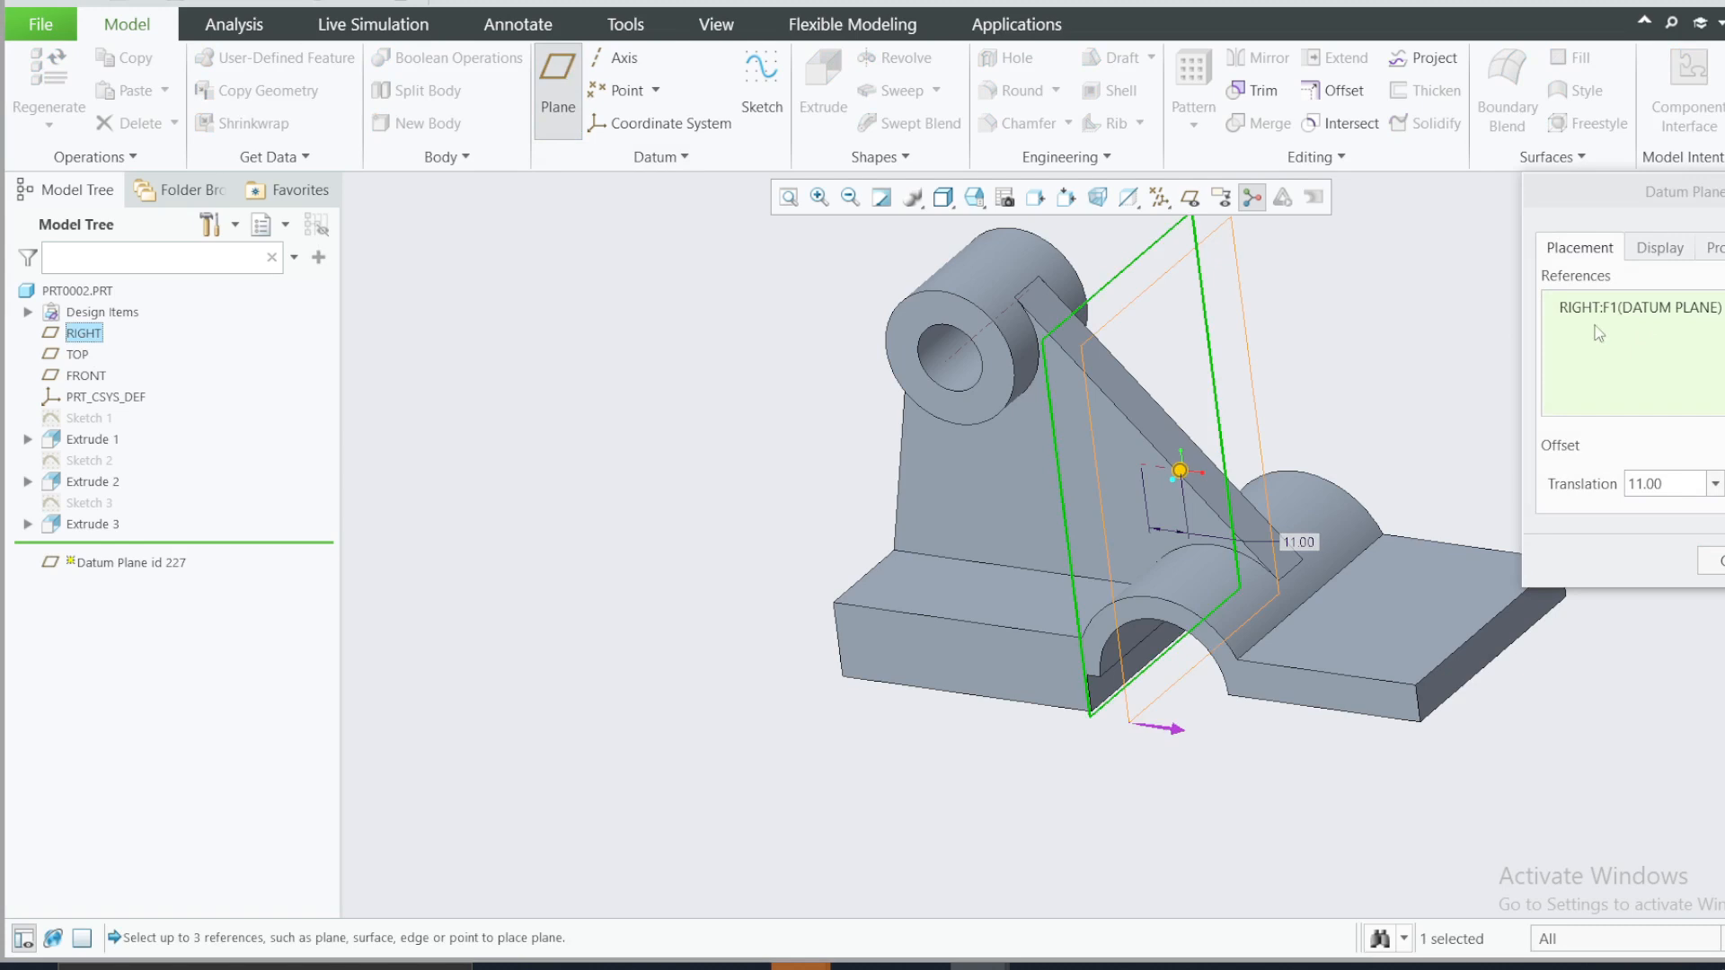
click(1638, 307)
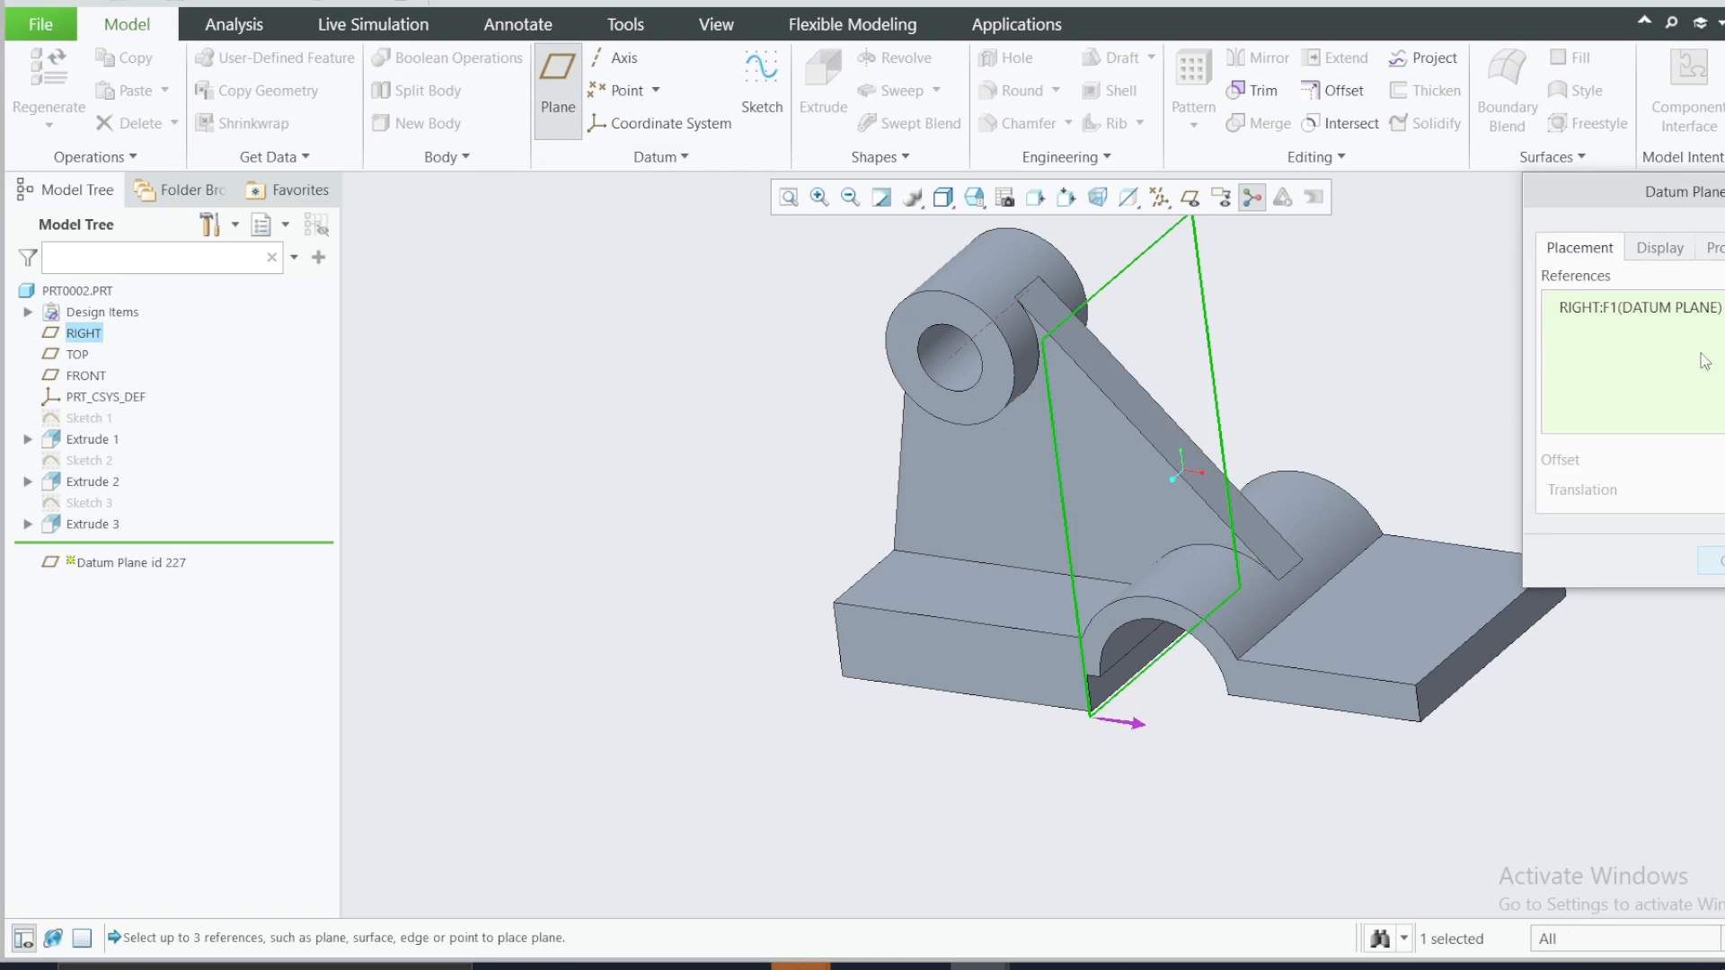
ctrl+click(960, 359)
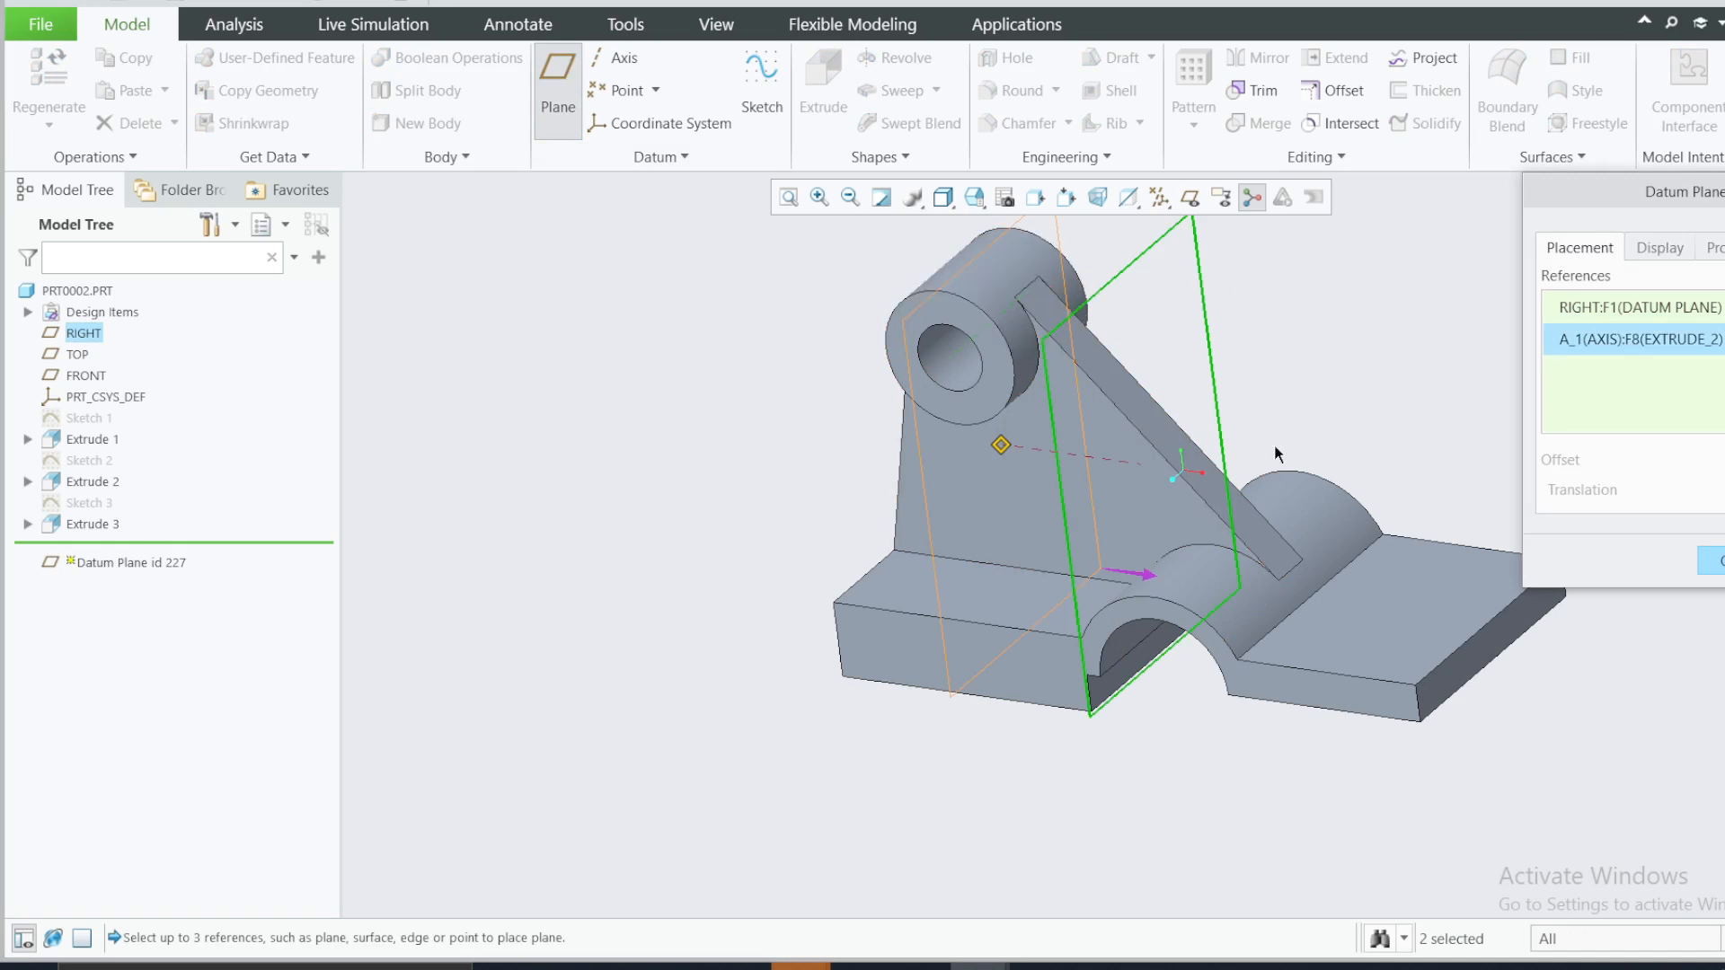
click(1716, 557)
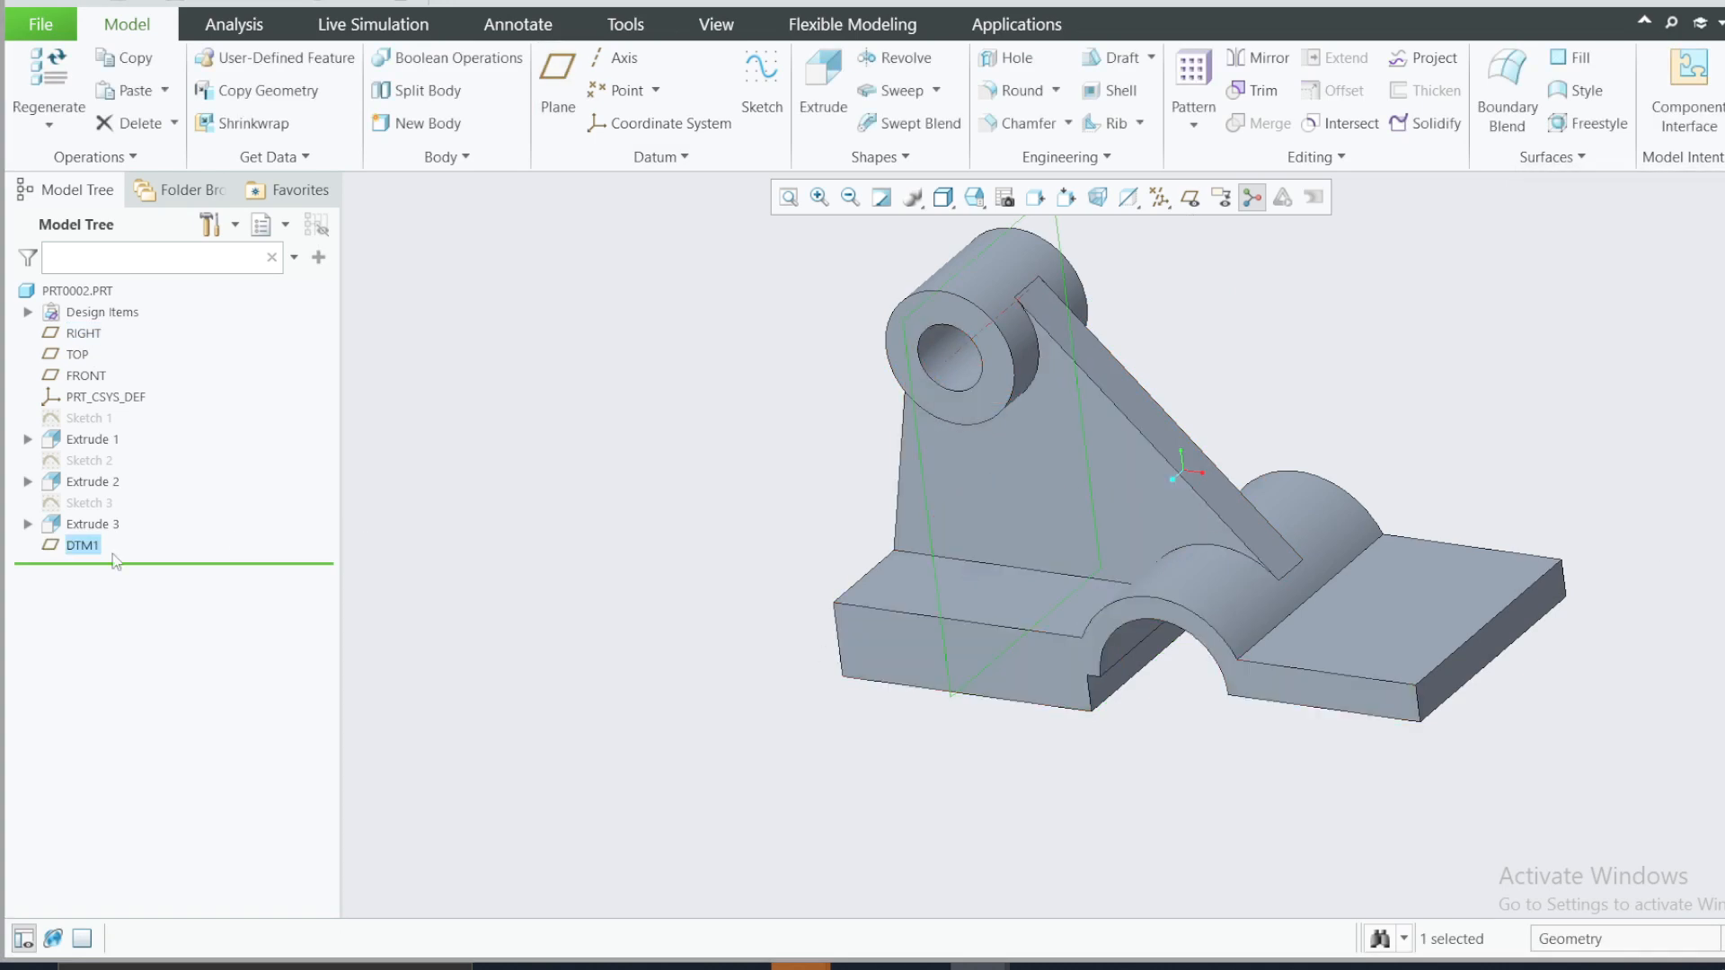
- Start a sketch on the new datum plane with TOP as the top orientation reference, viewed from the LEFT orientation
right_click(84, 546)
click(97, 469)
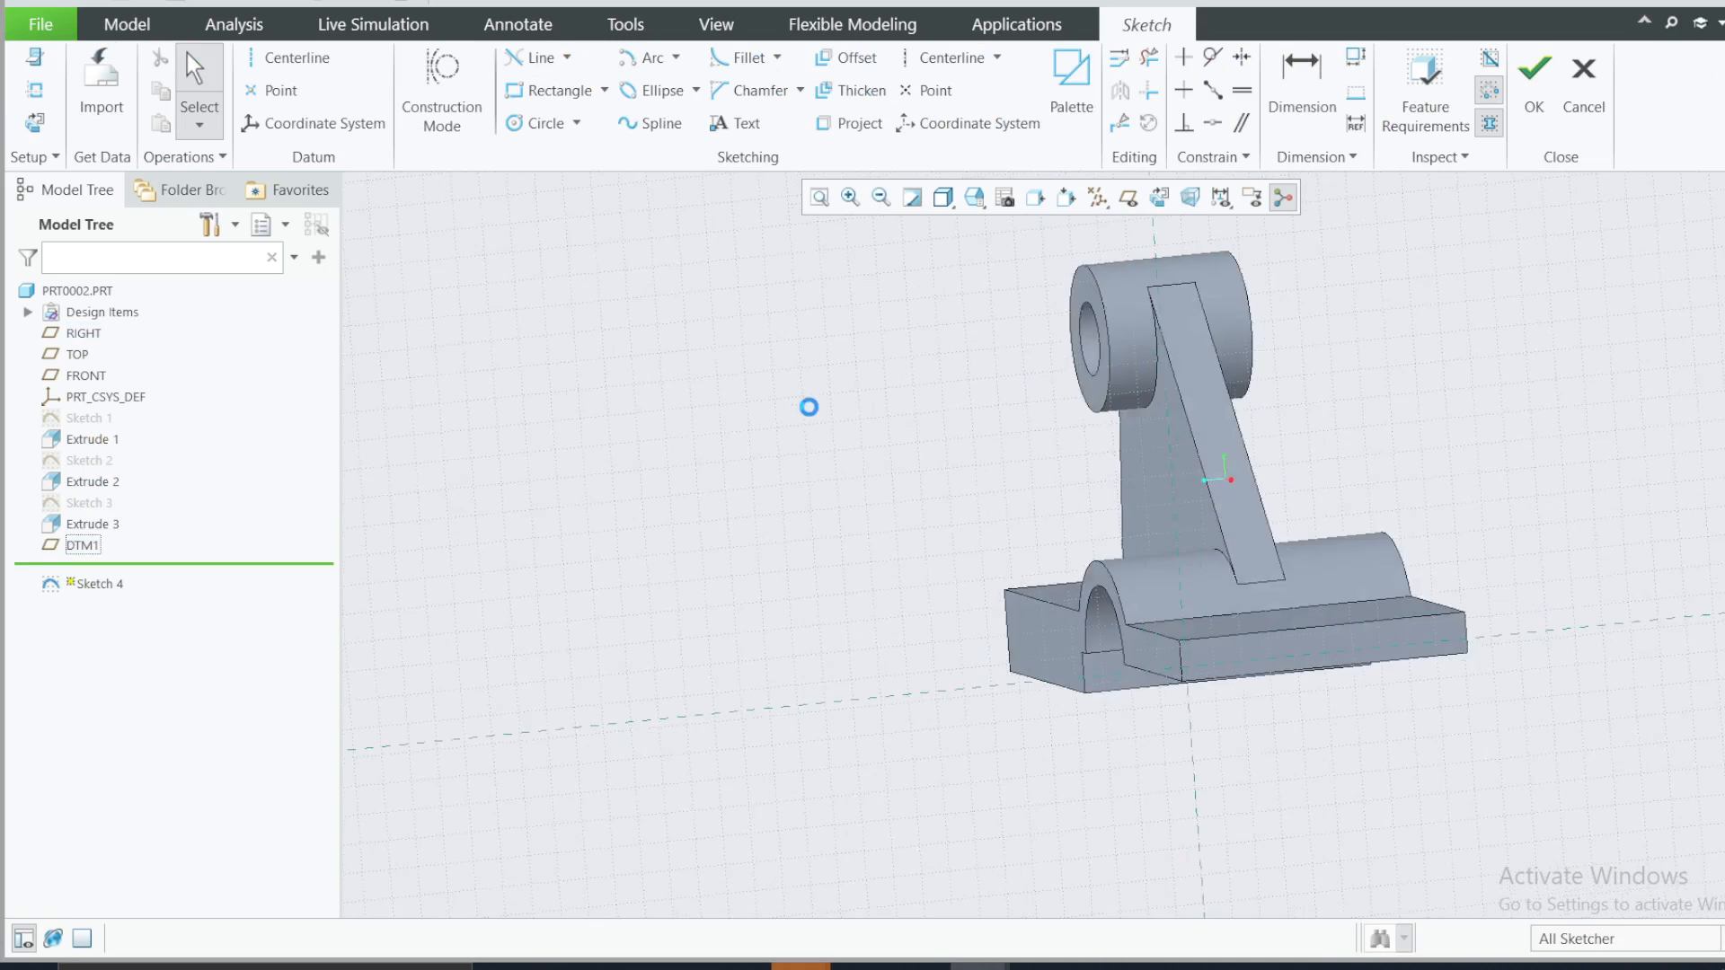
click(34, 57)
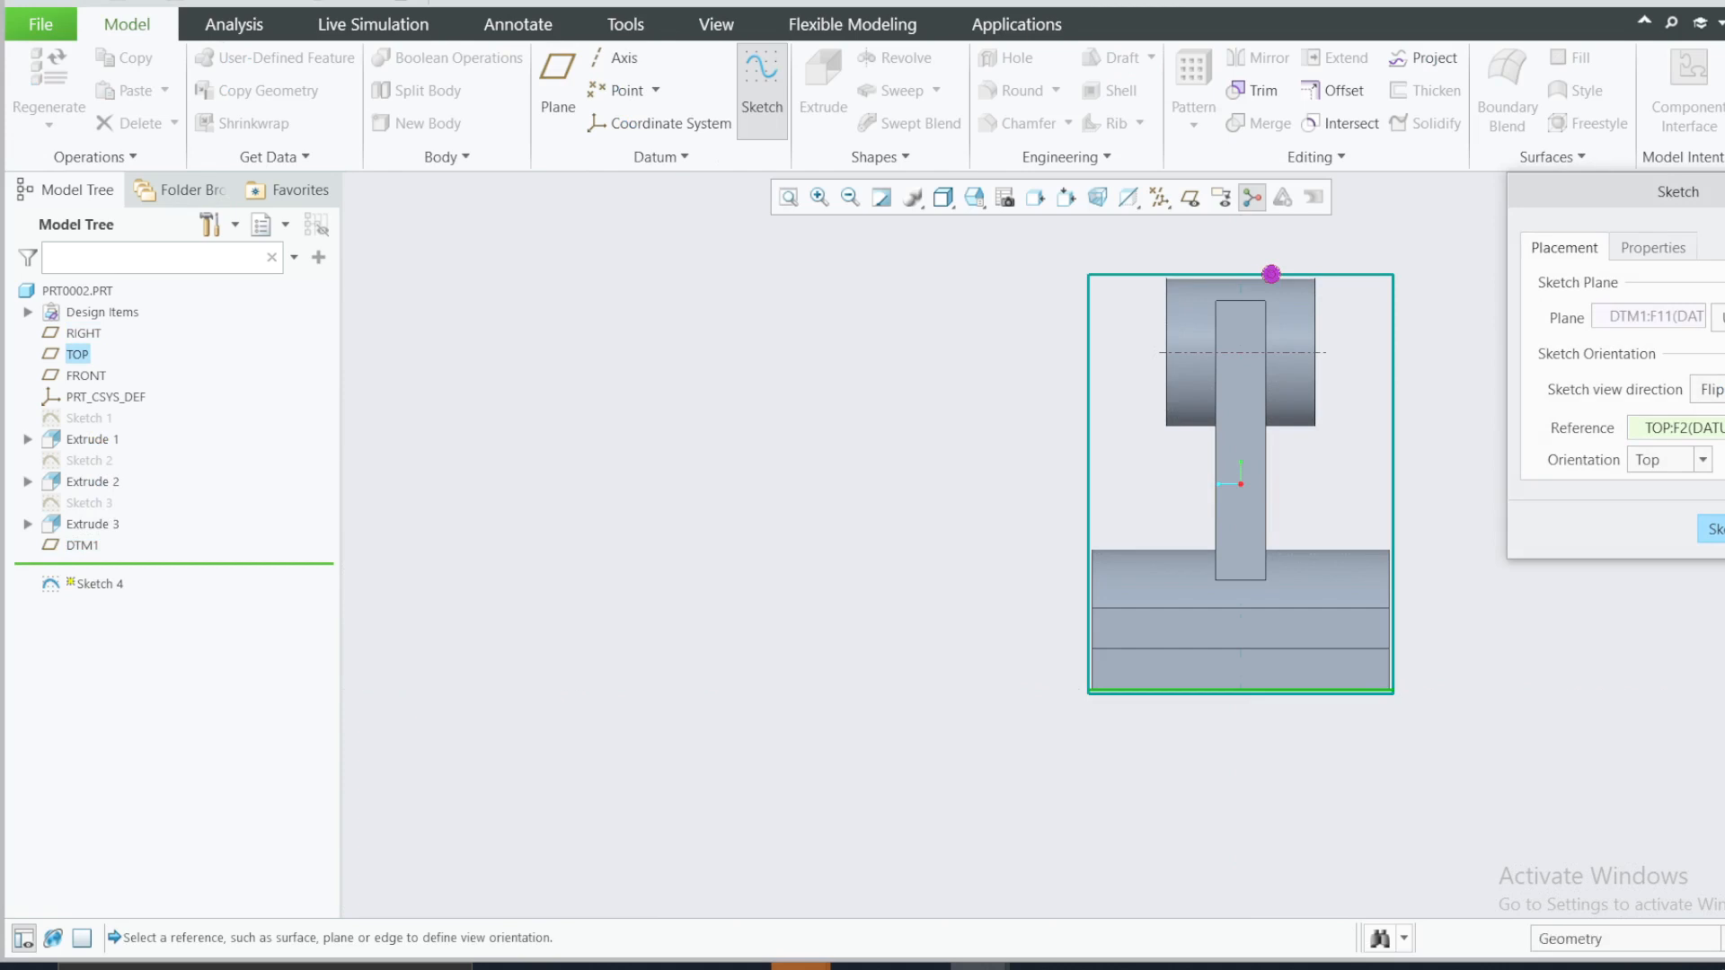
key(Return)
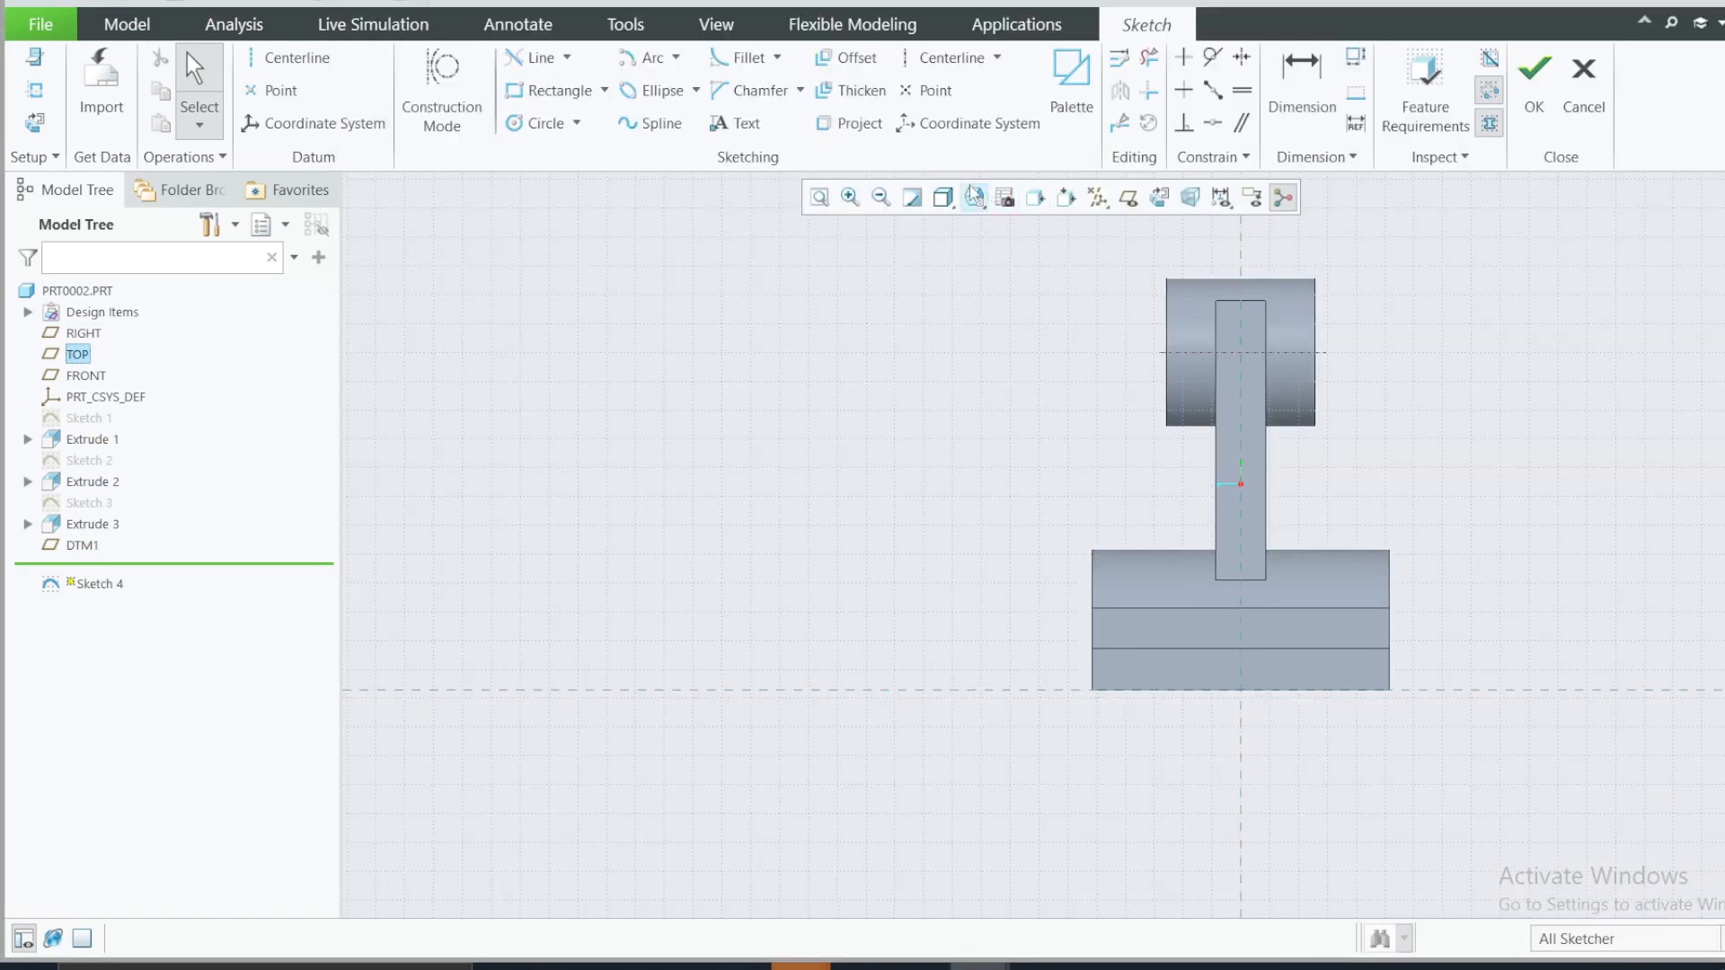
click(973, 196)
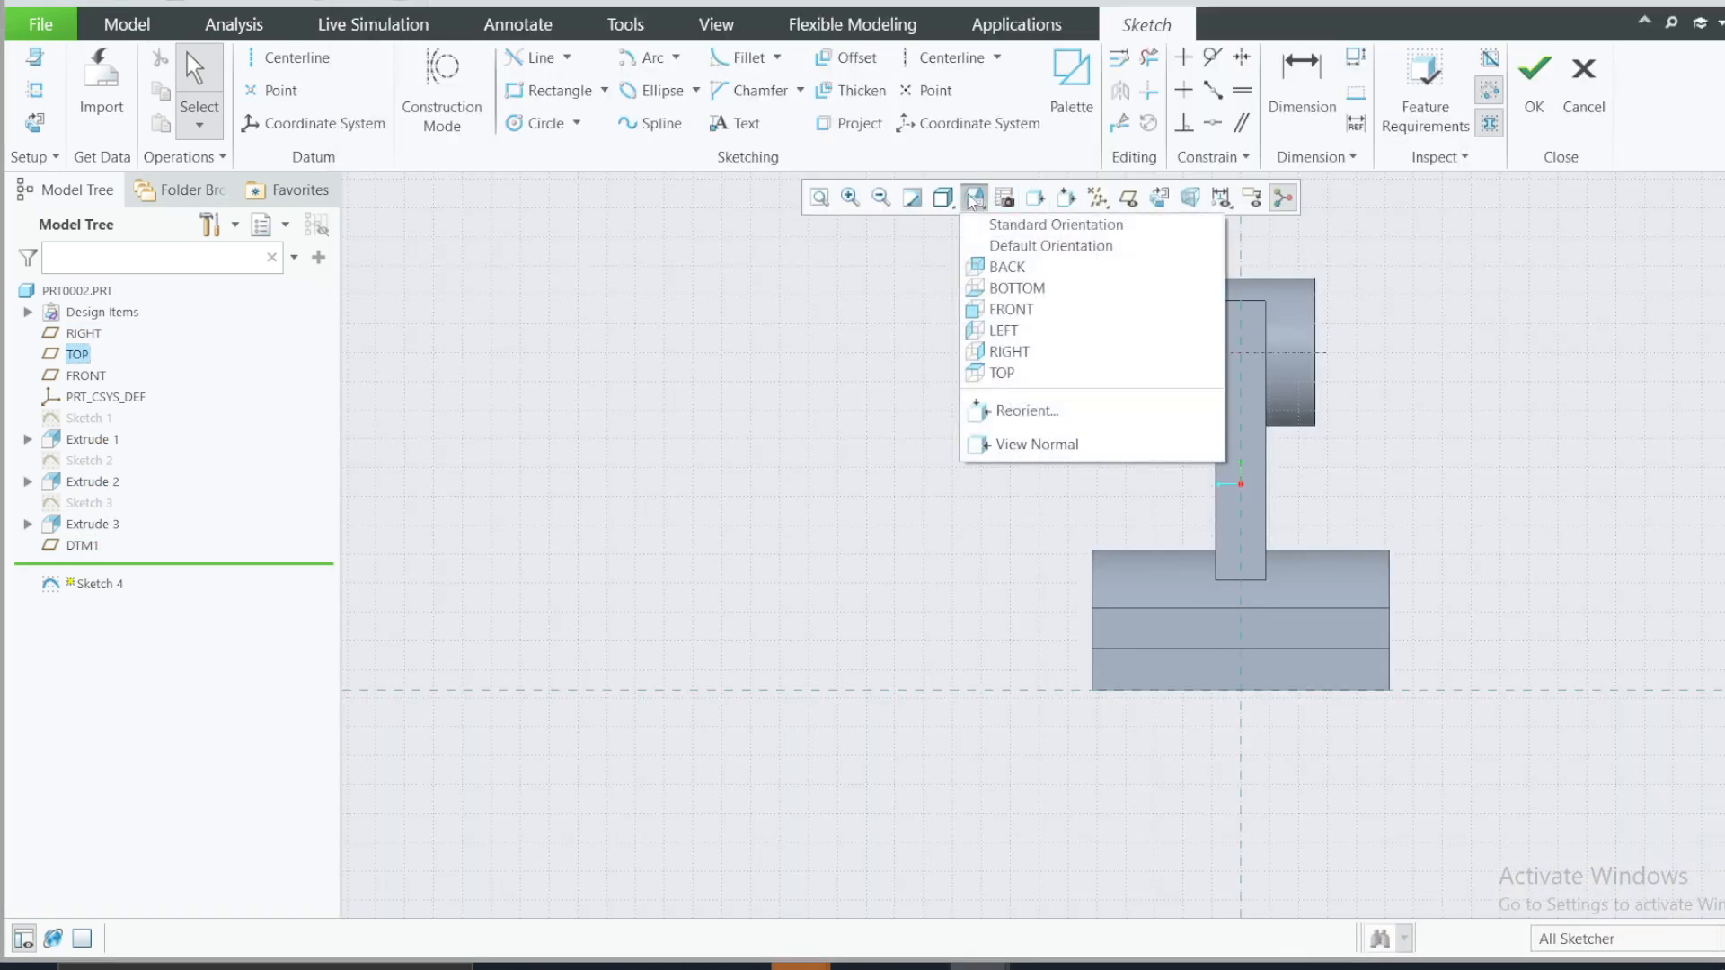
click(1004, 331)
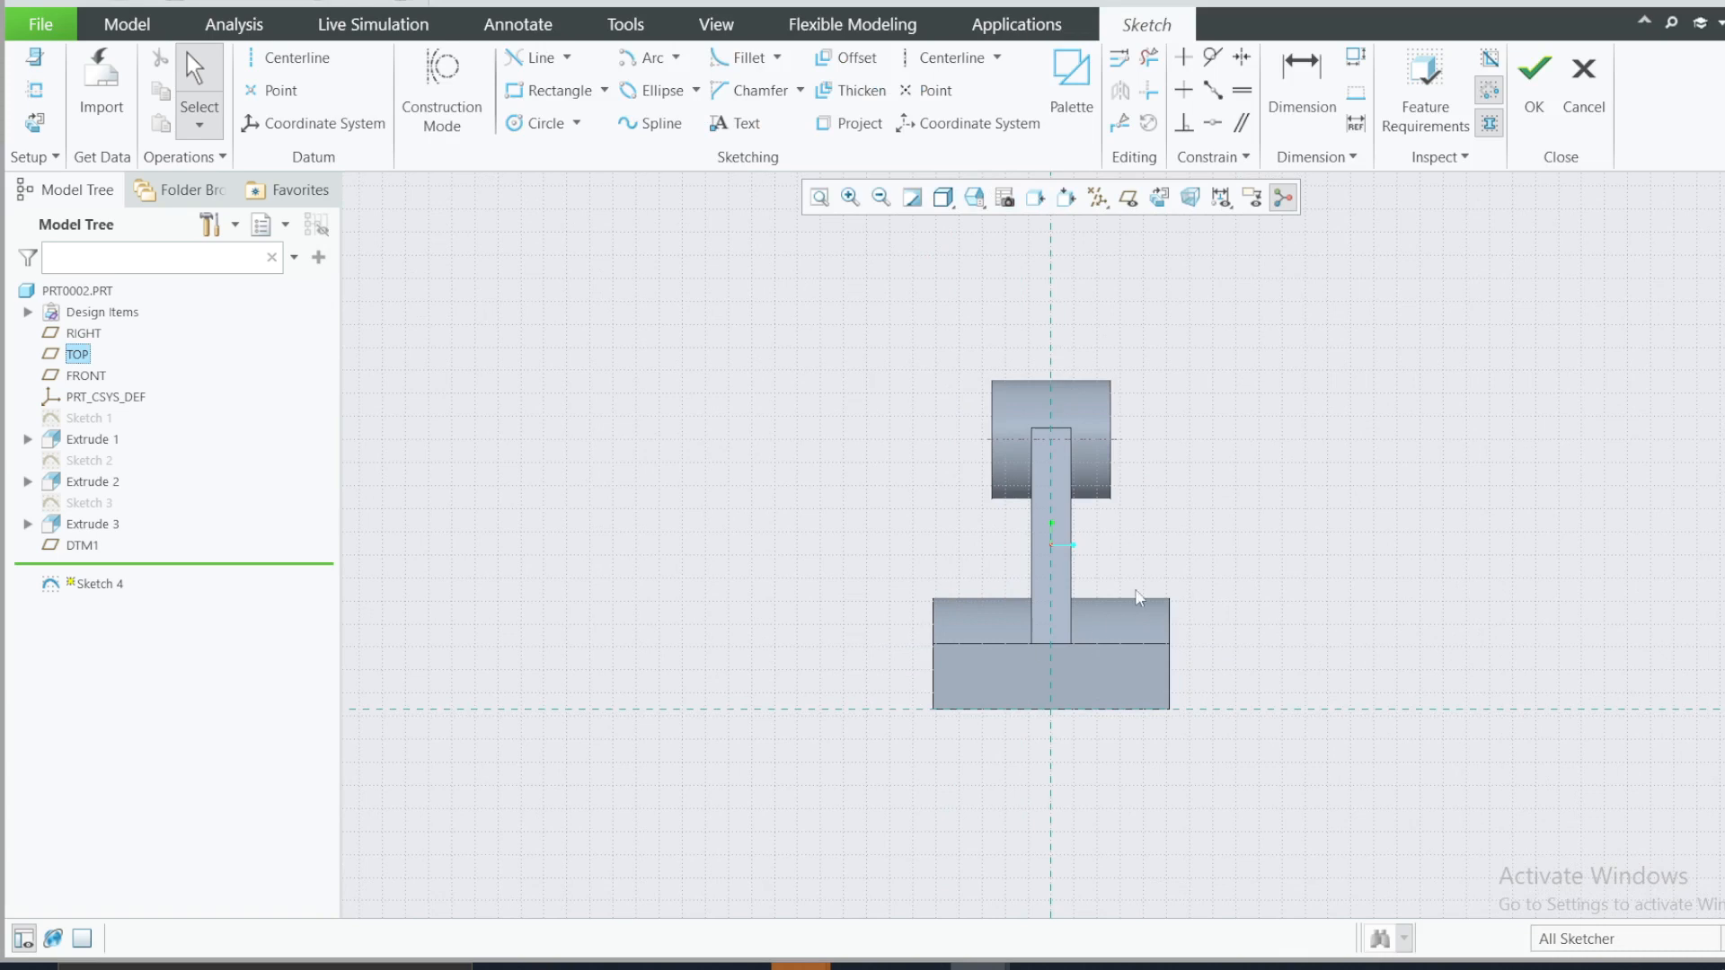
scroll(1034, 562, up, 2)
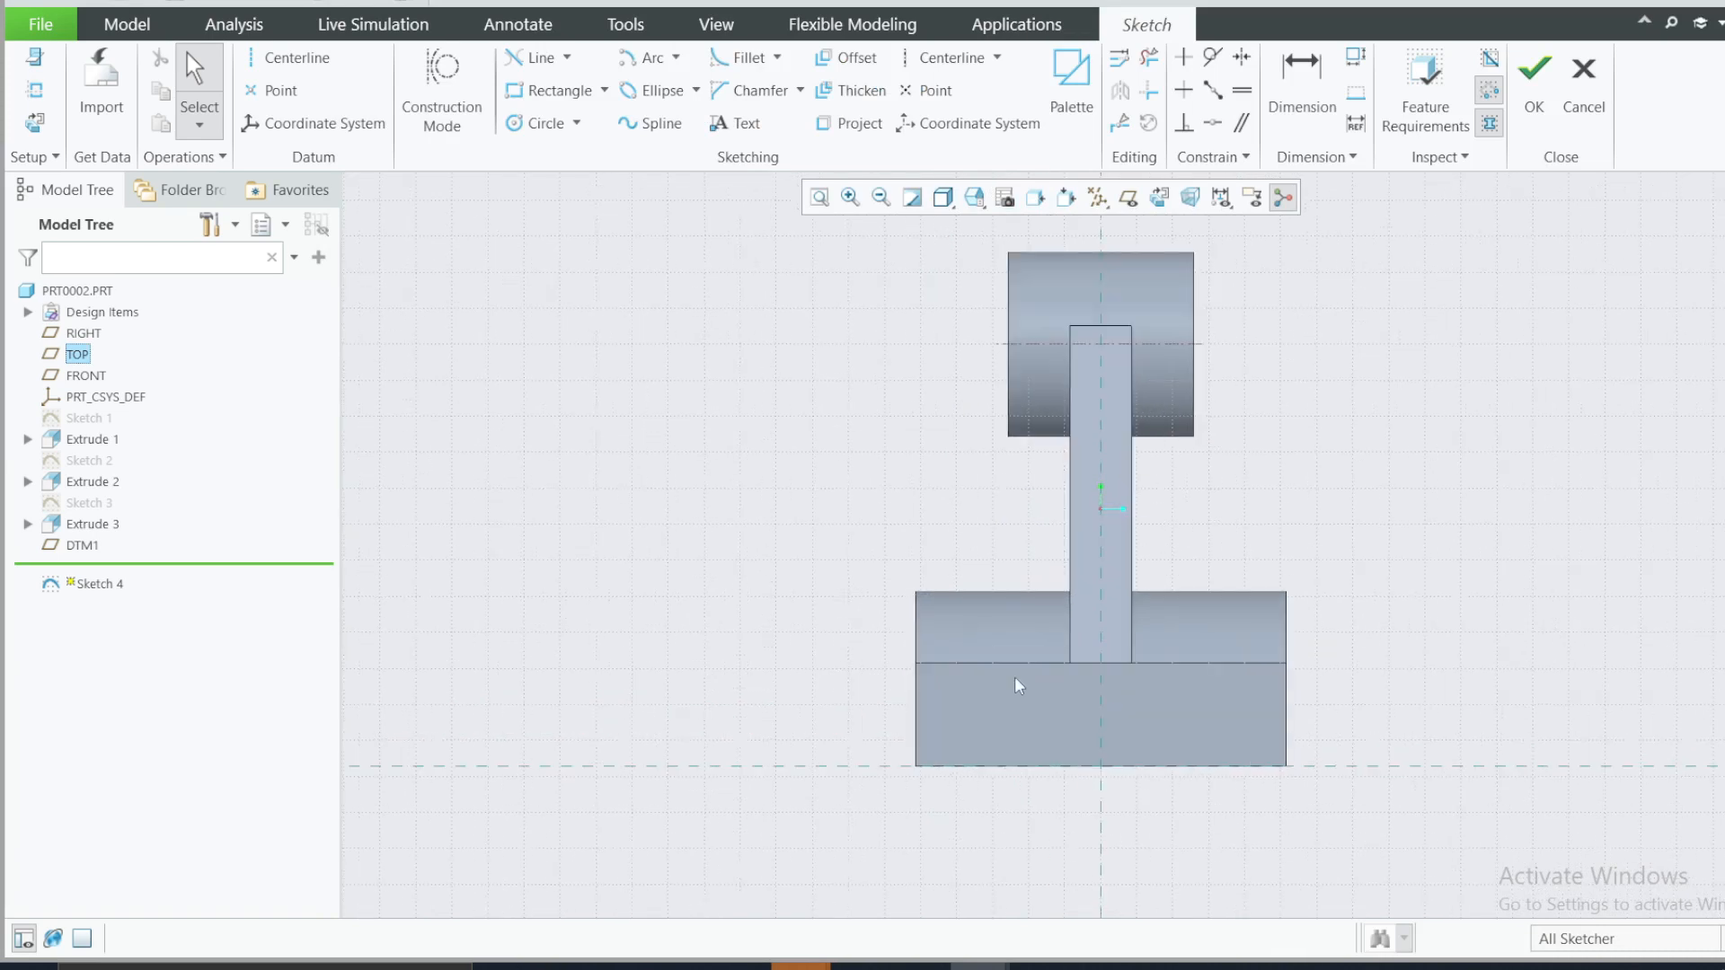
- Check the cross rib in the reference drawing and add the base block's upper face as a sketch reference
click(1285, 967)
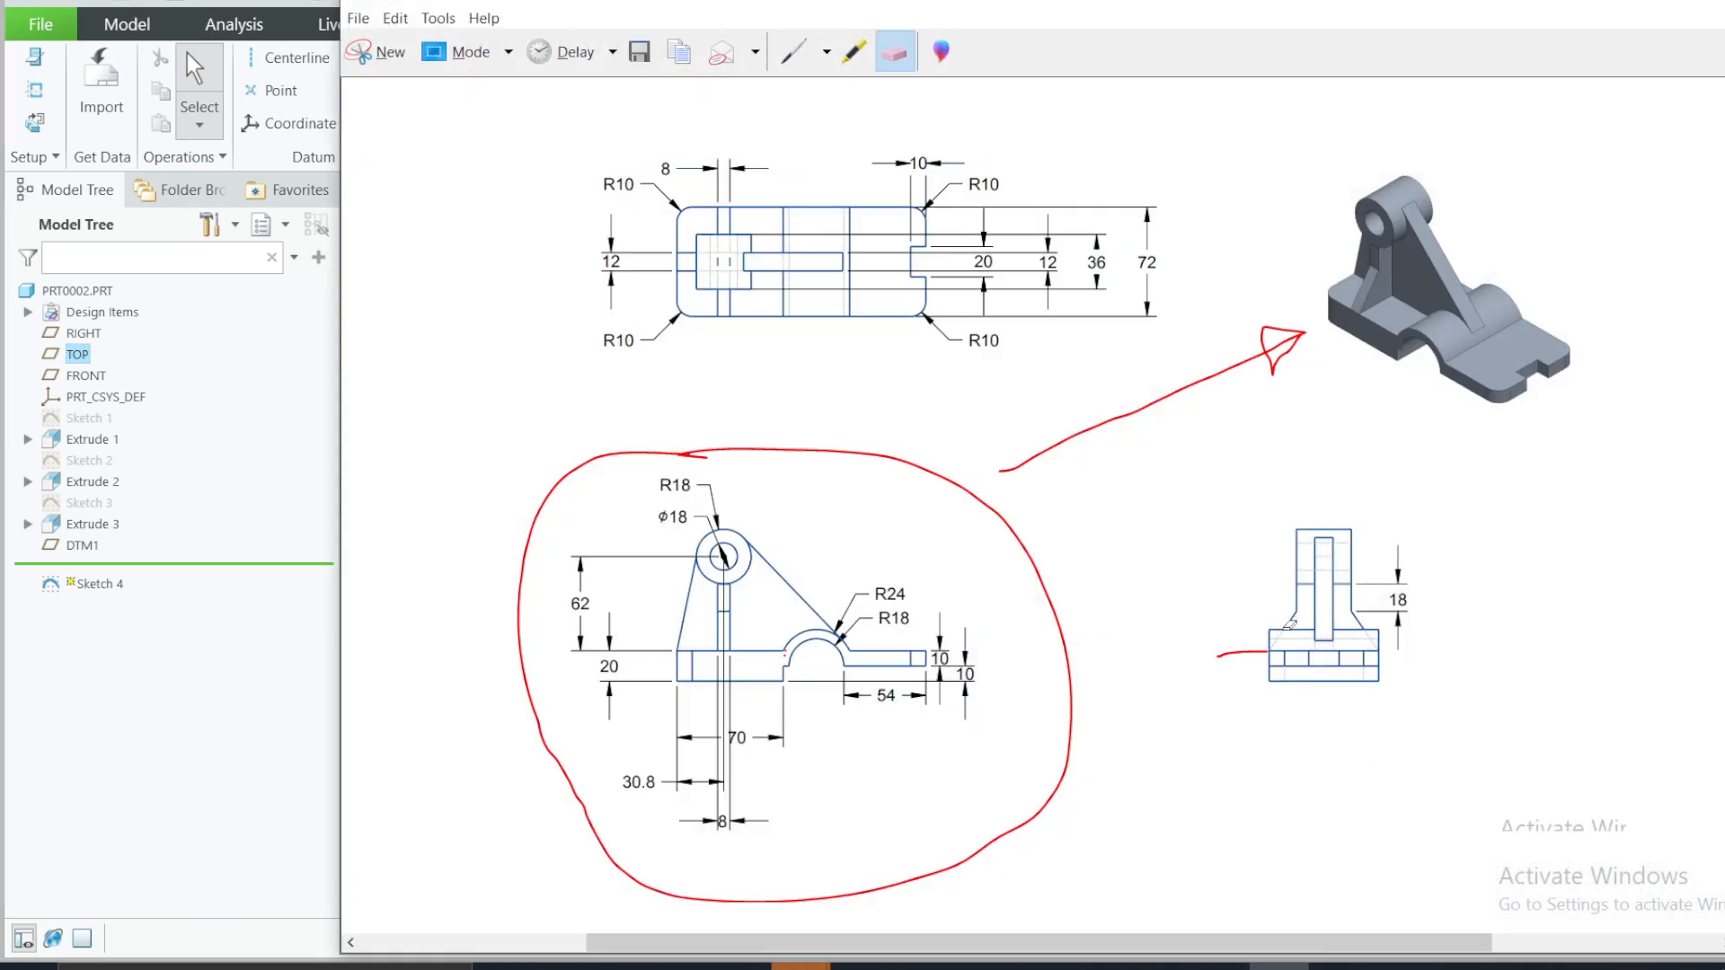
click(1617, 3)
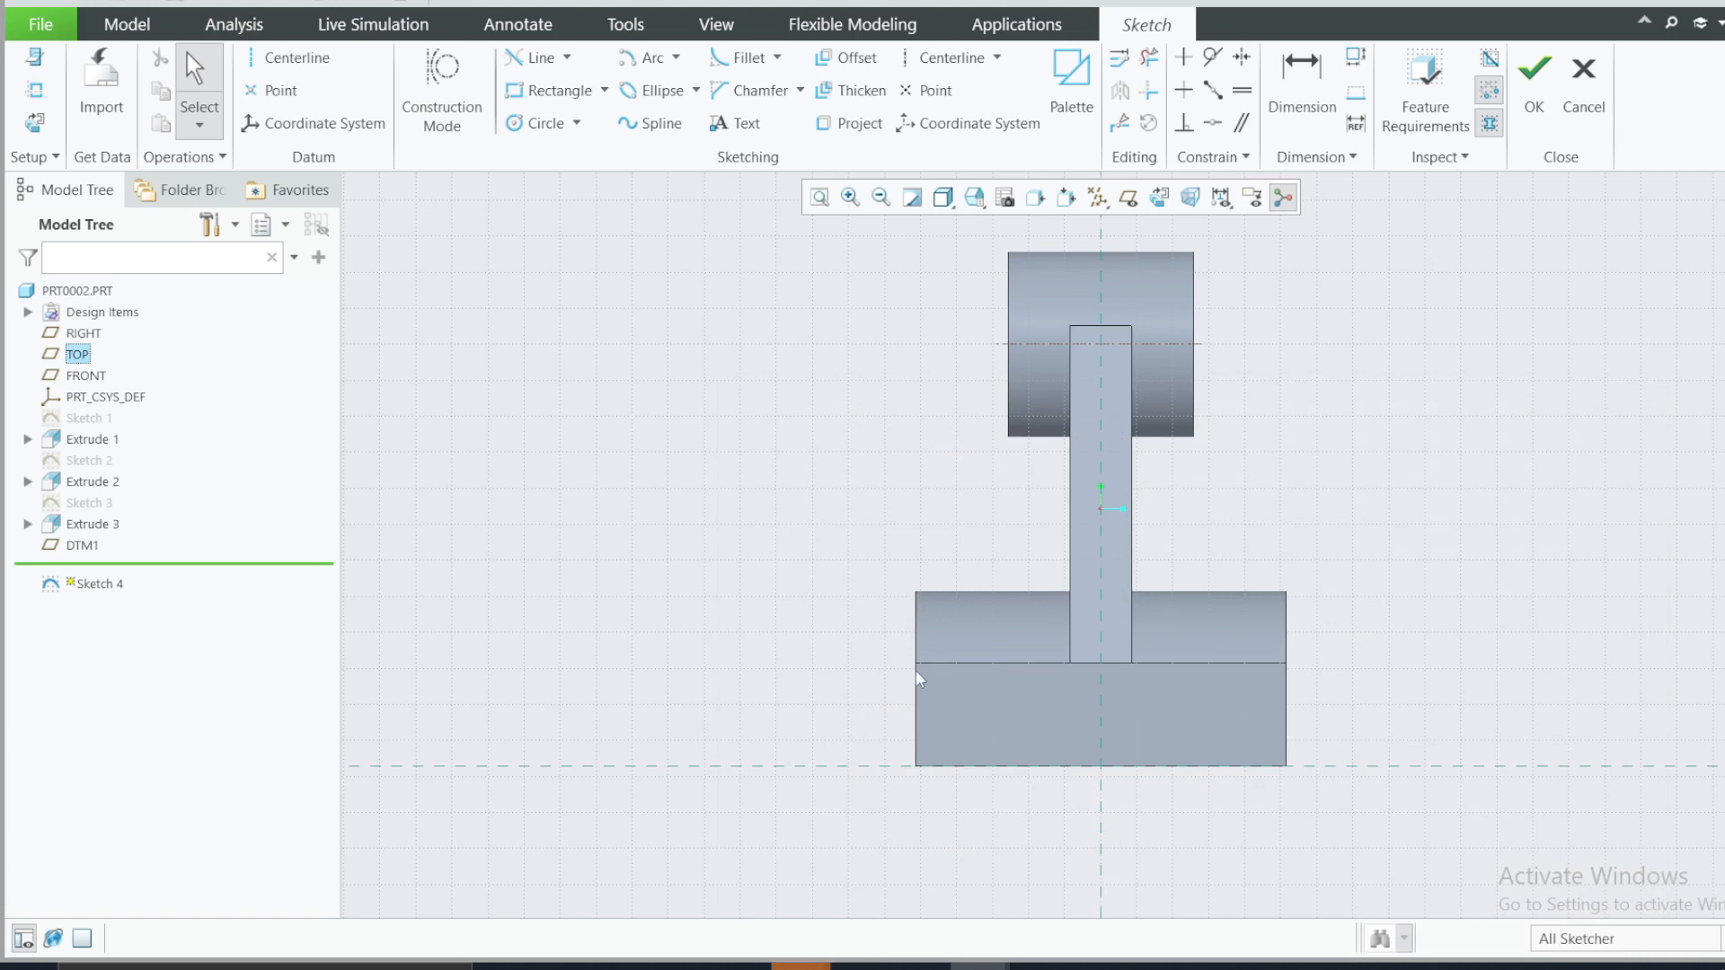
click(34, 90)
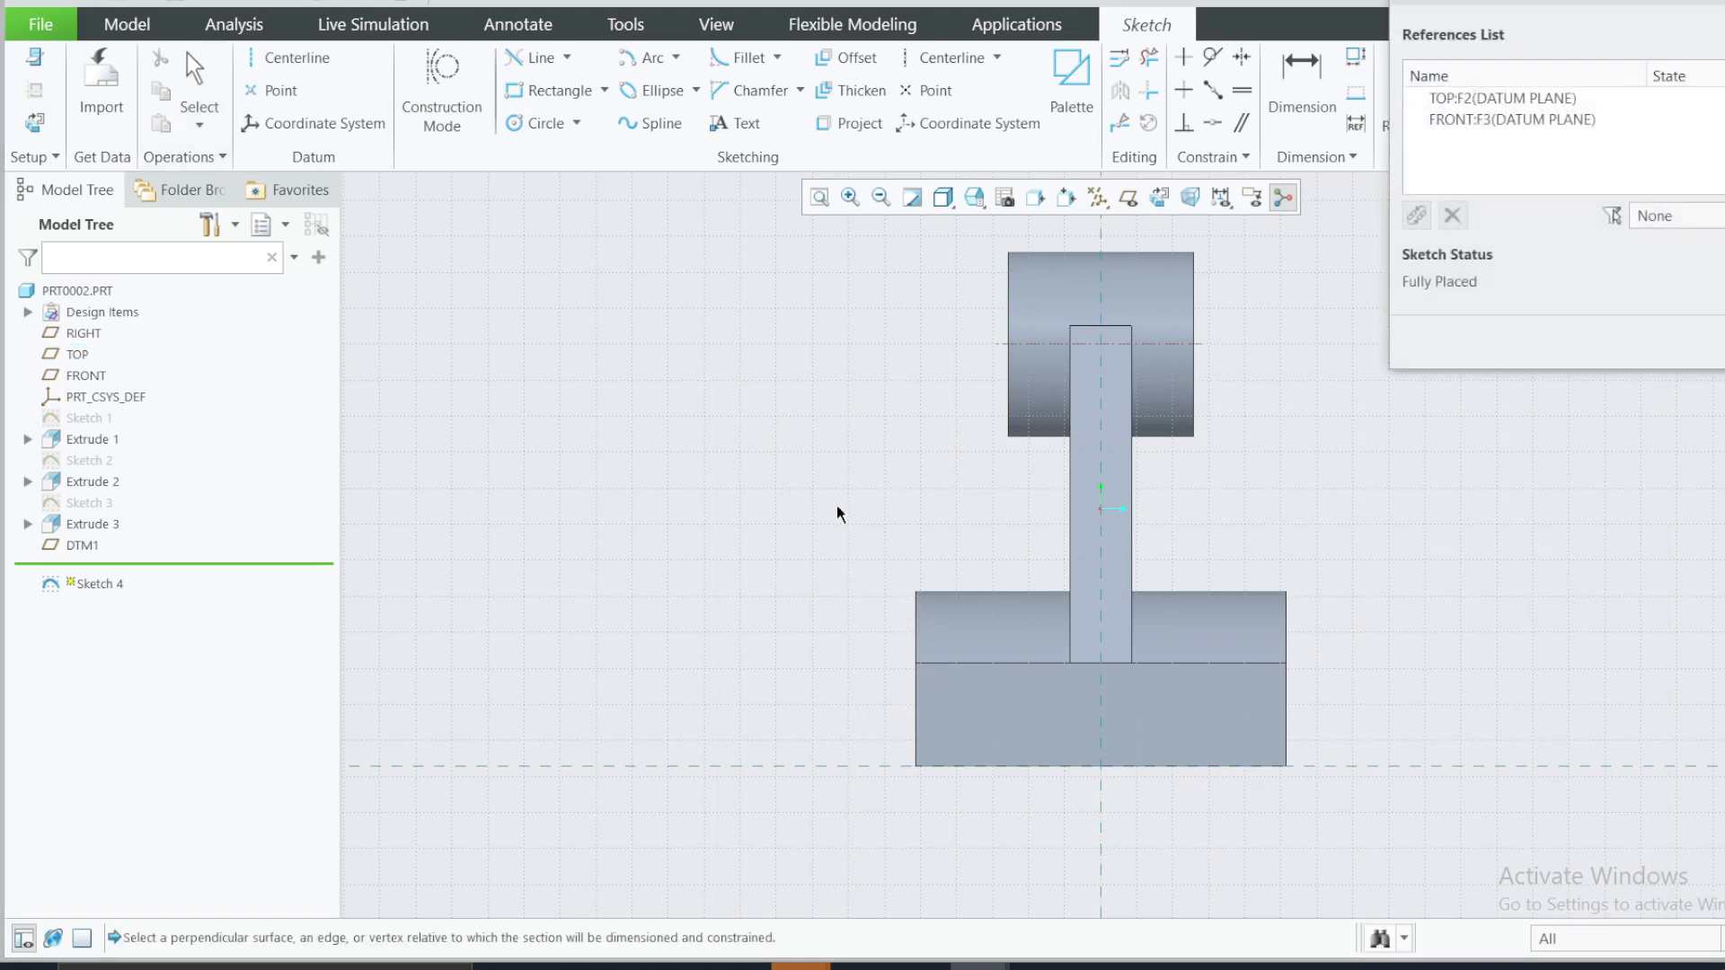
click(936, 663)
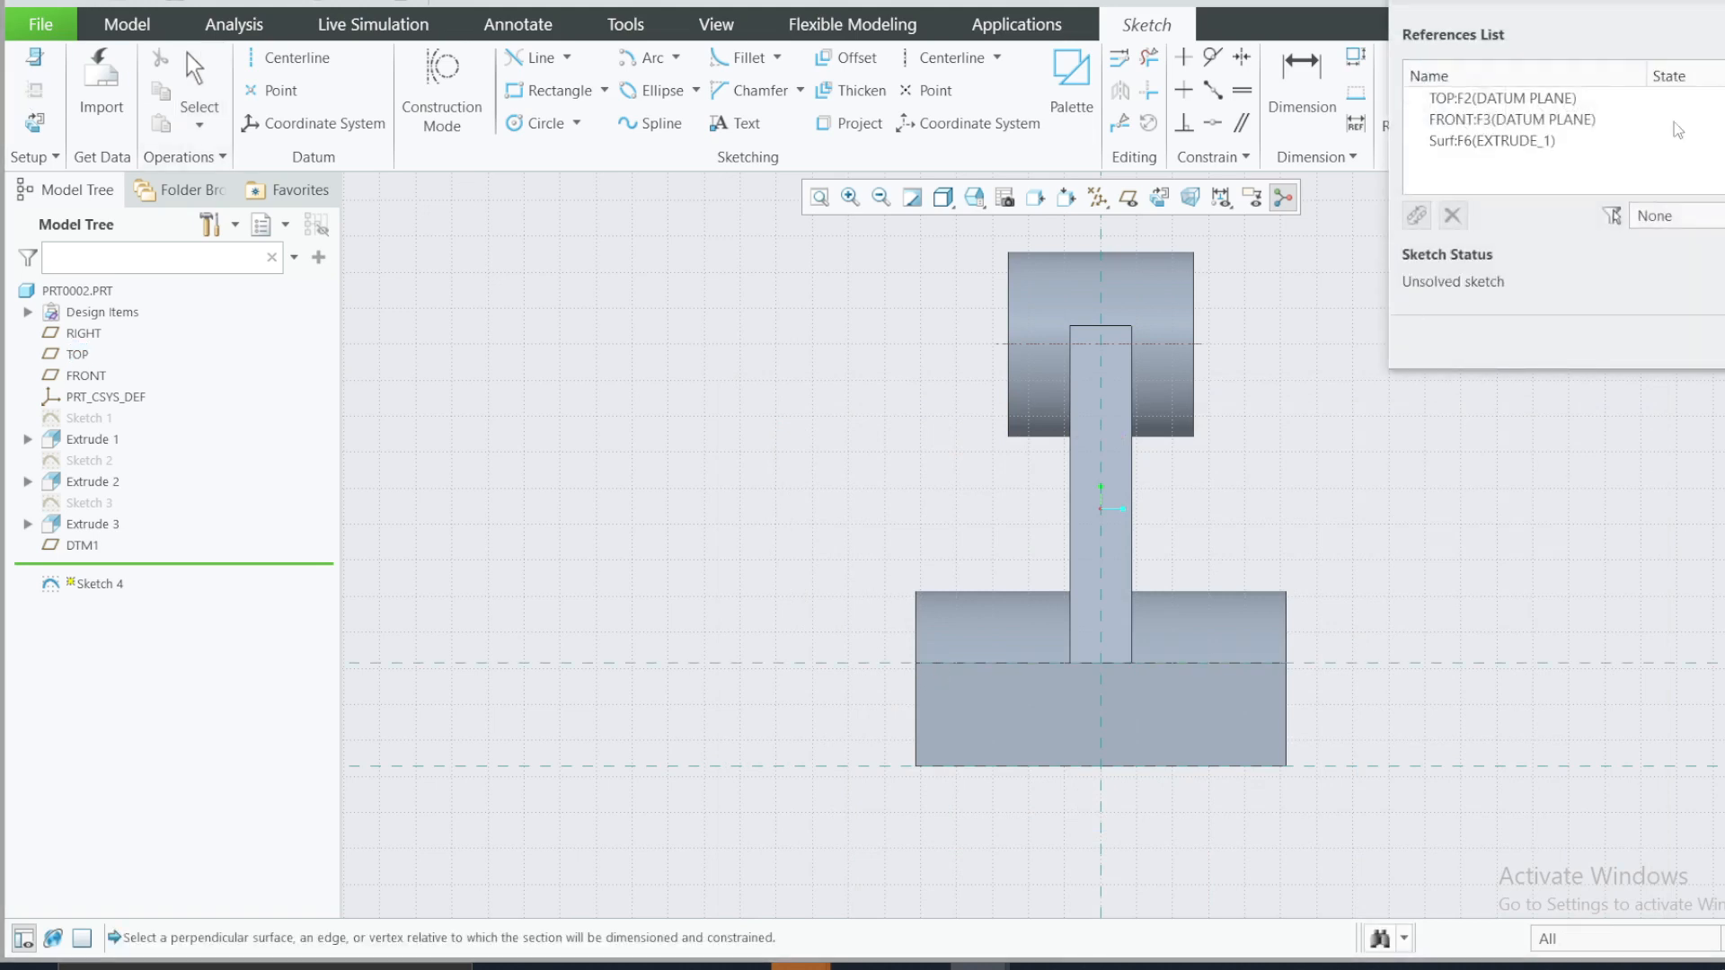
key(Escape)
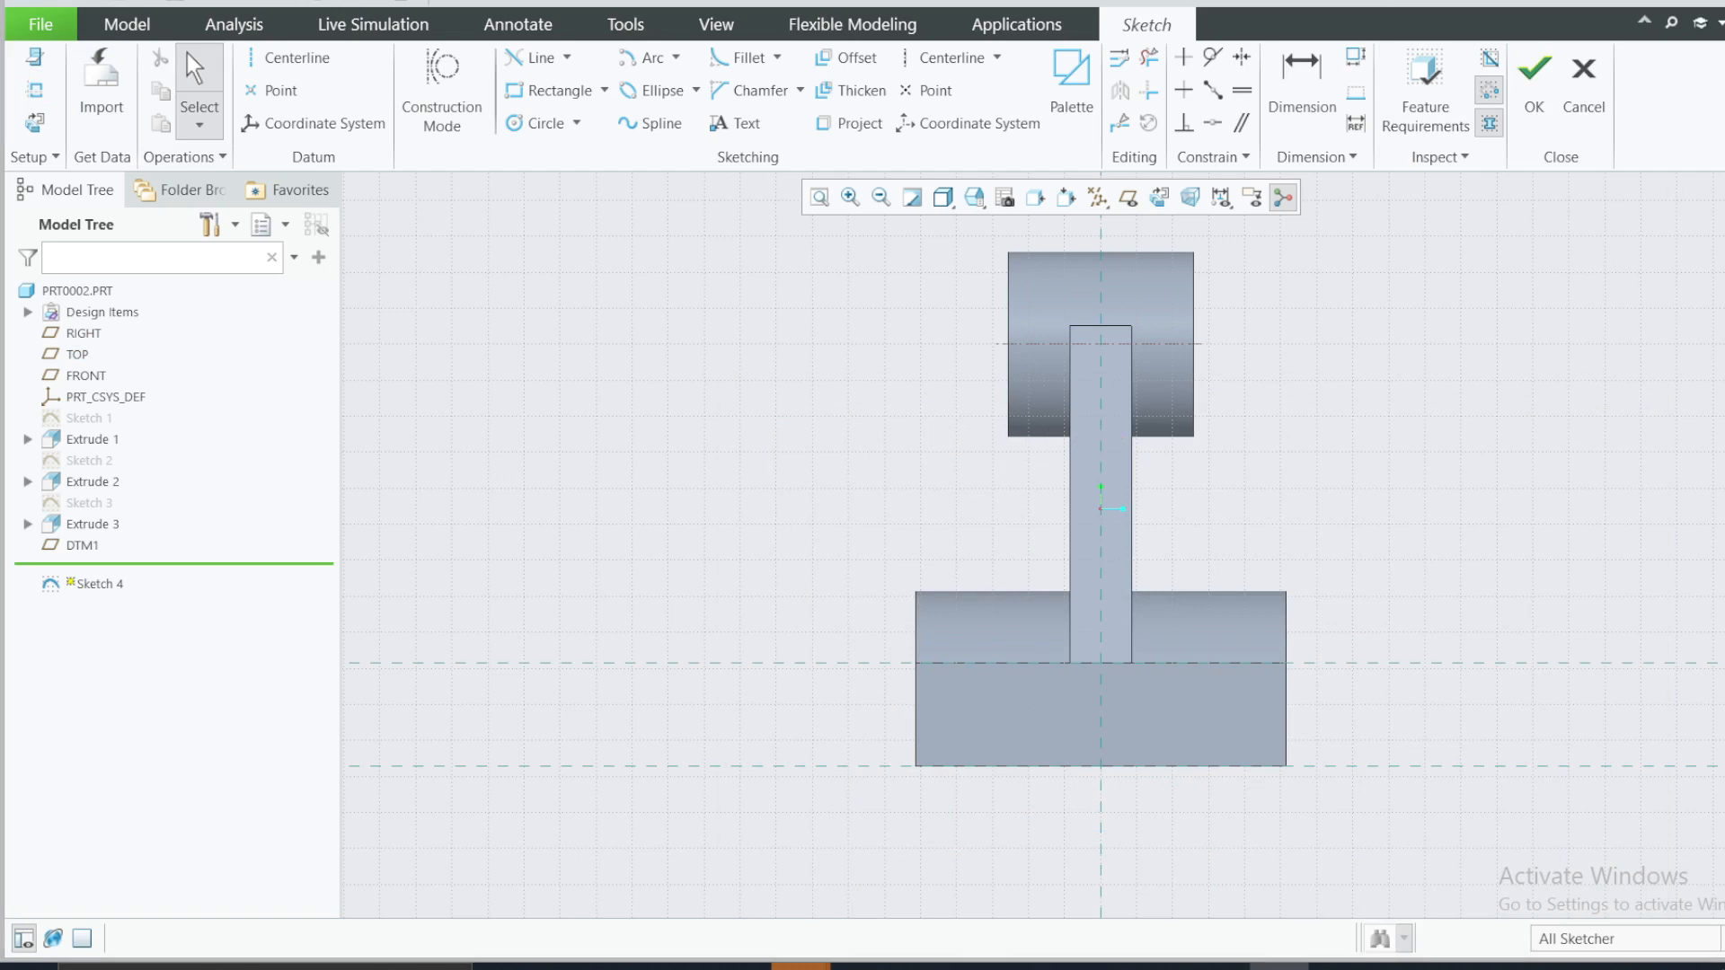
click(1278, 966)
click(1278, 966)
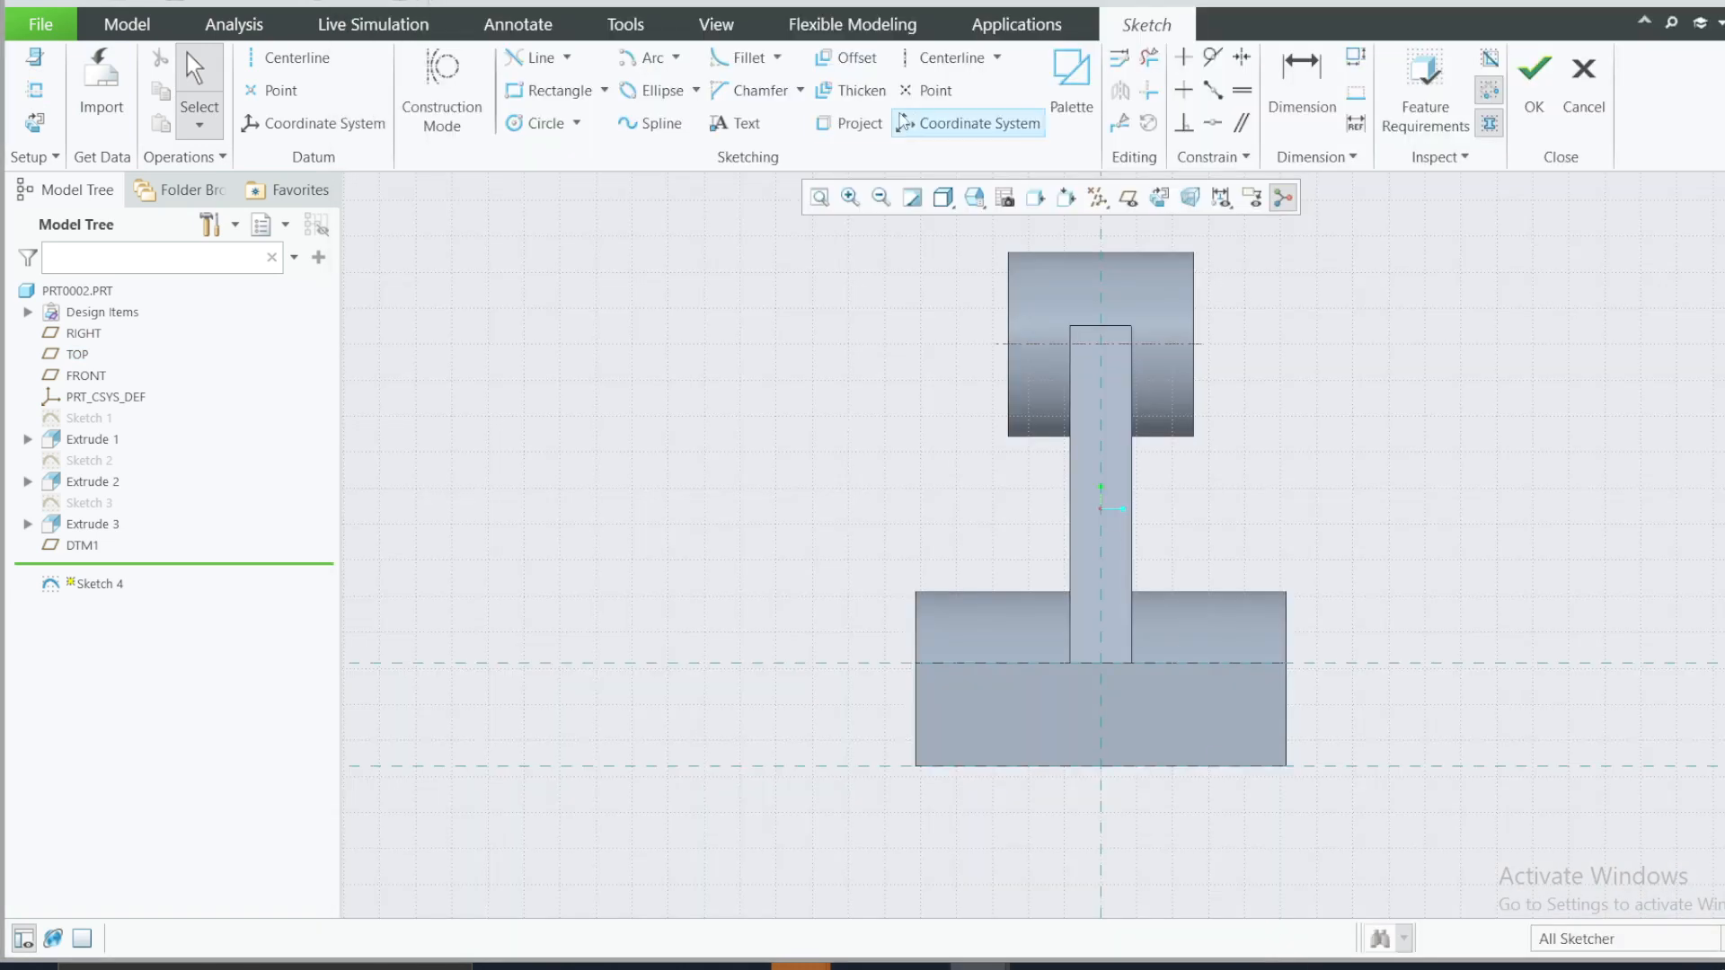
- Project the rib's left side edge and the boss's bottom silhouette edge into the sketch
click(848, 123)
click(1068, 582)
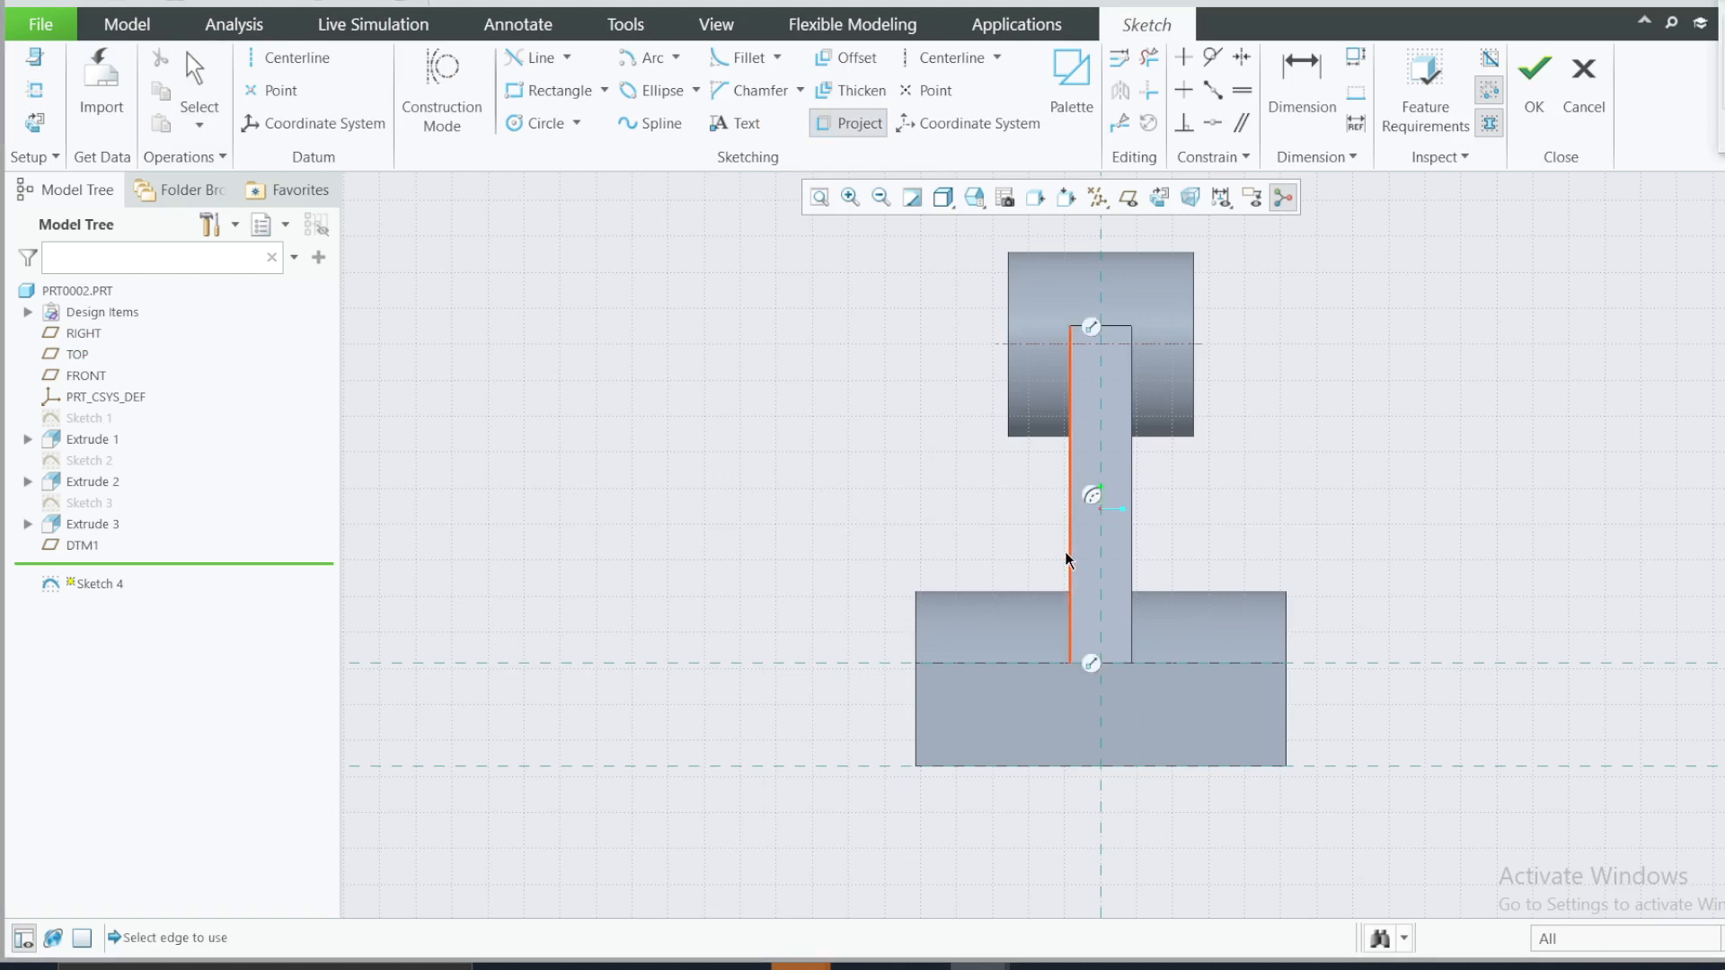
click(1037, 437)
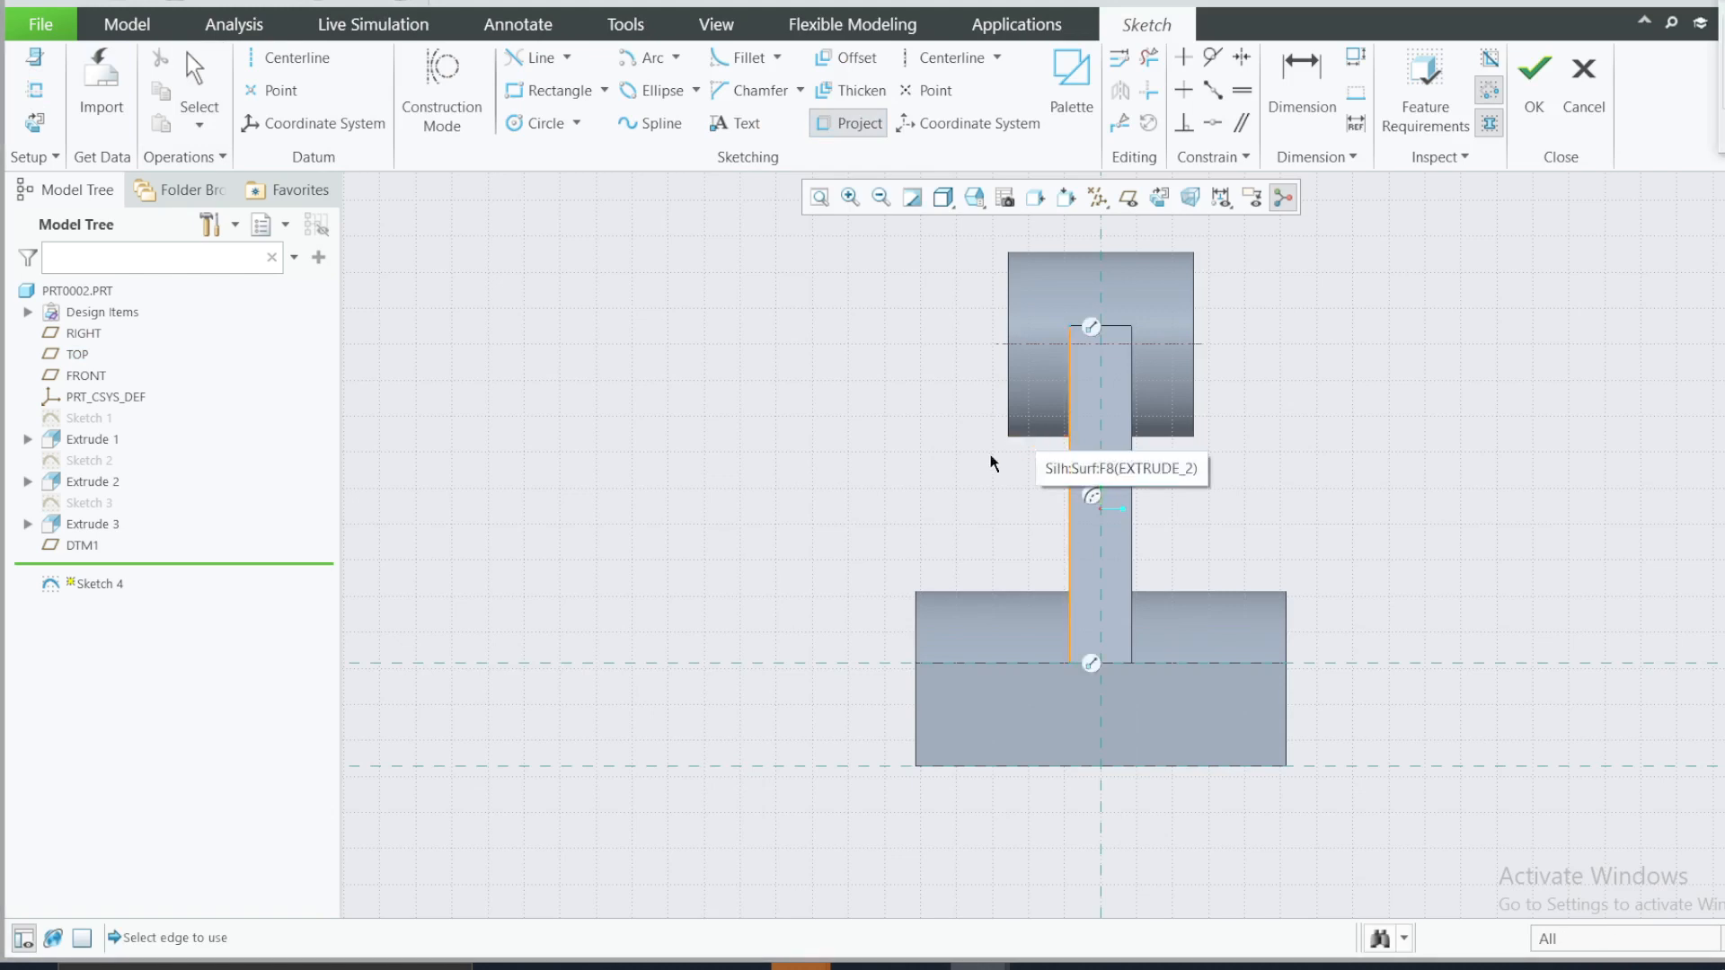
click(1036, 438)
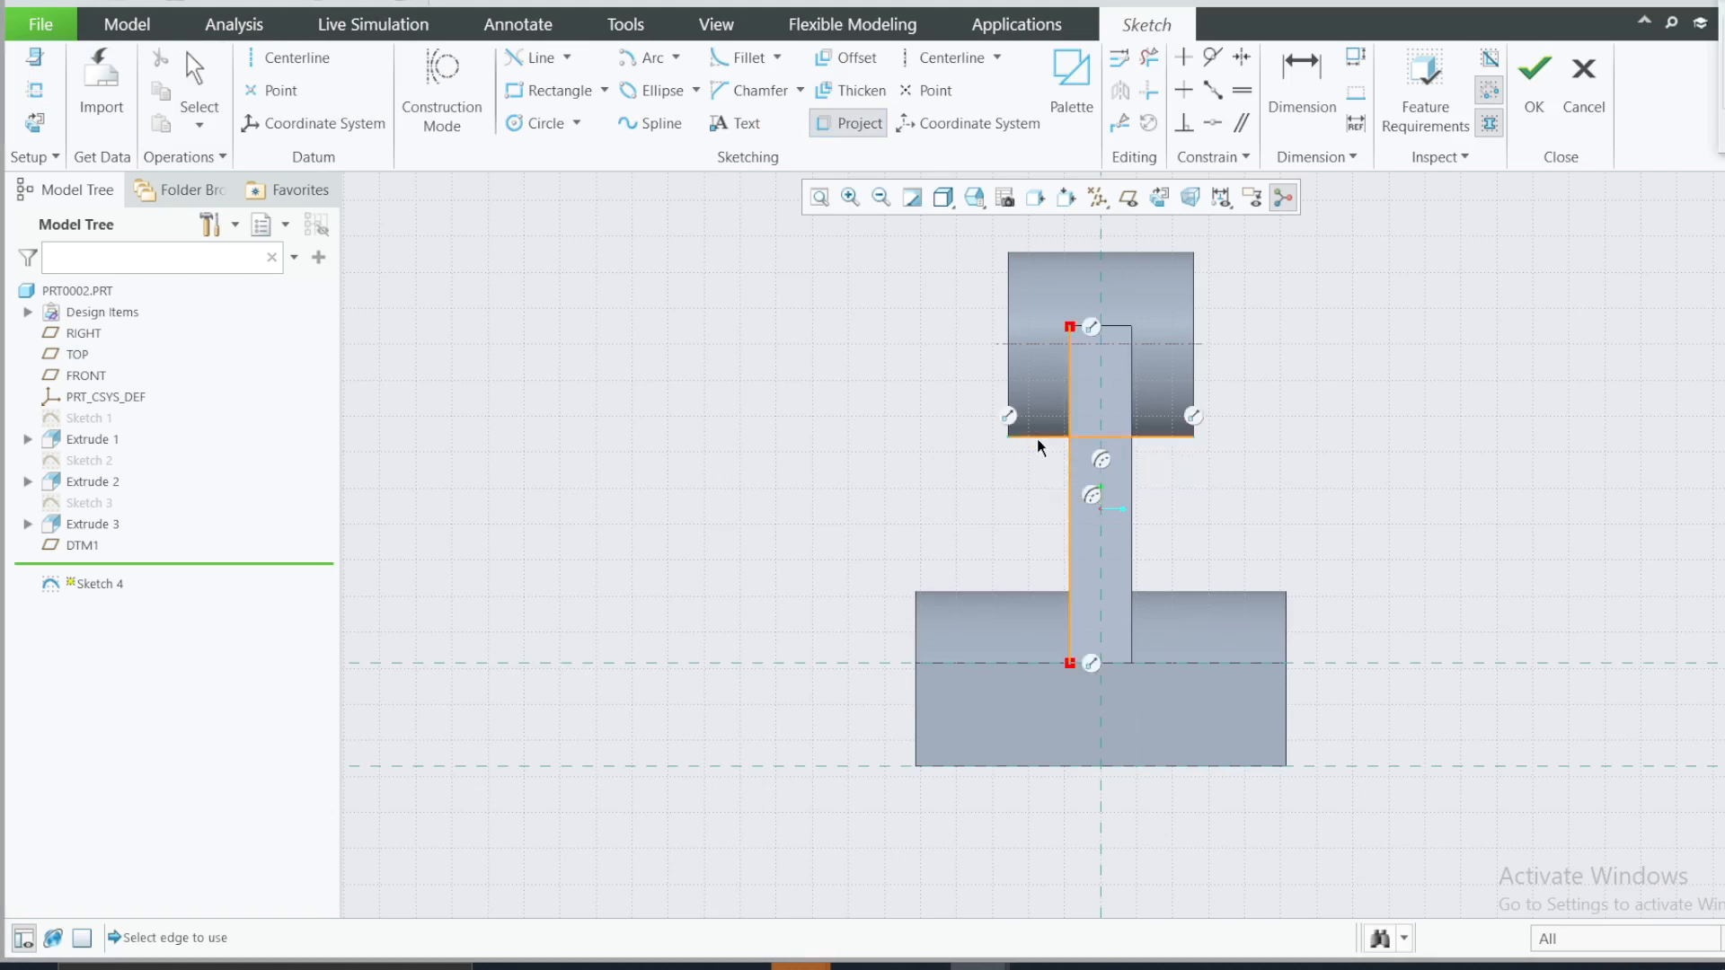
- Project the boss hole's lower edge, the arch's top edge and its left edge in Wireframe display, then restore Shading With Edges
click(943, 199)
click(1021, 354)
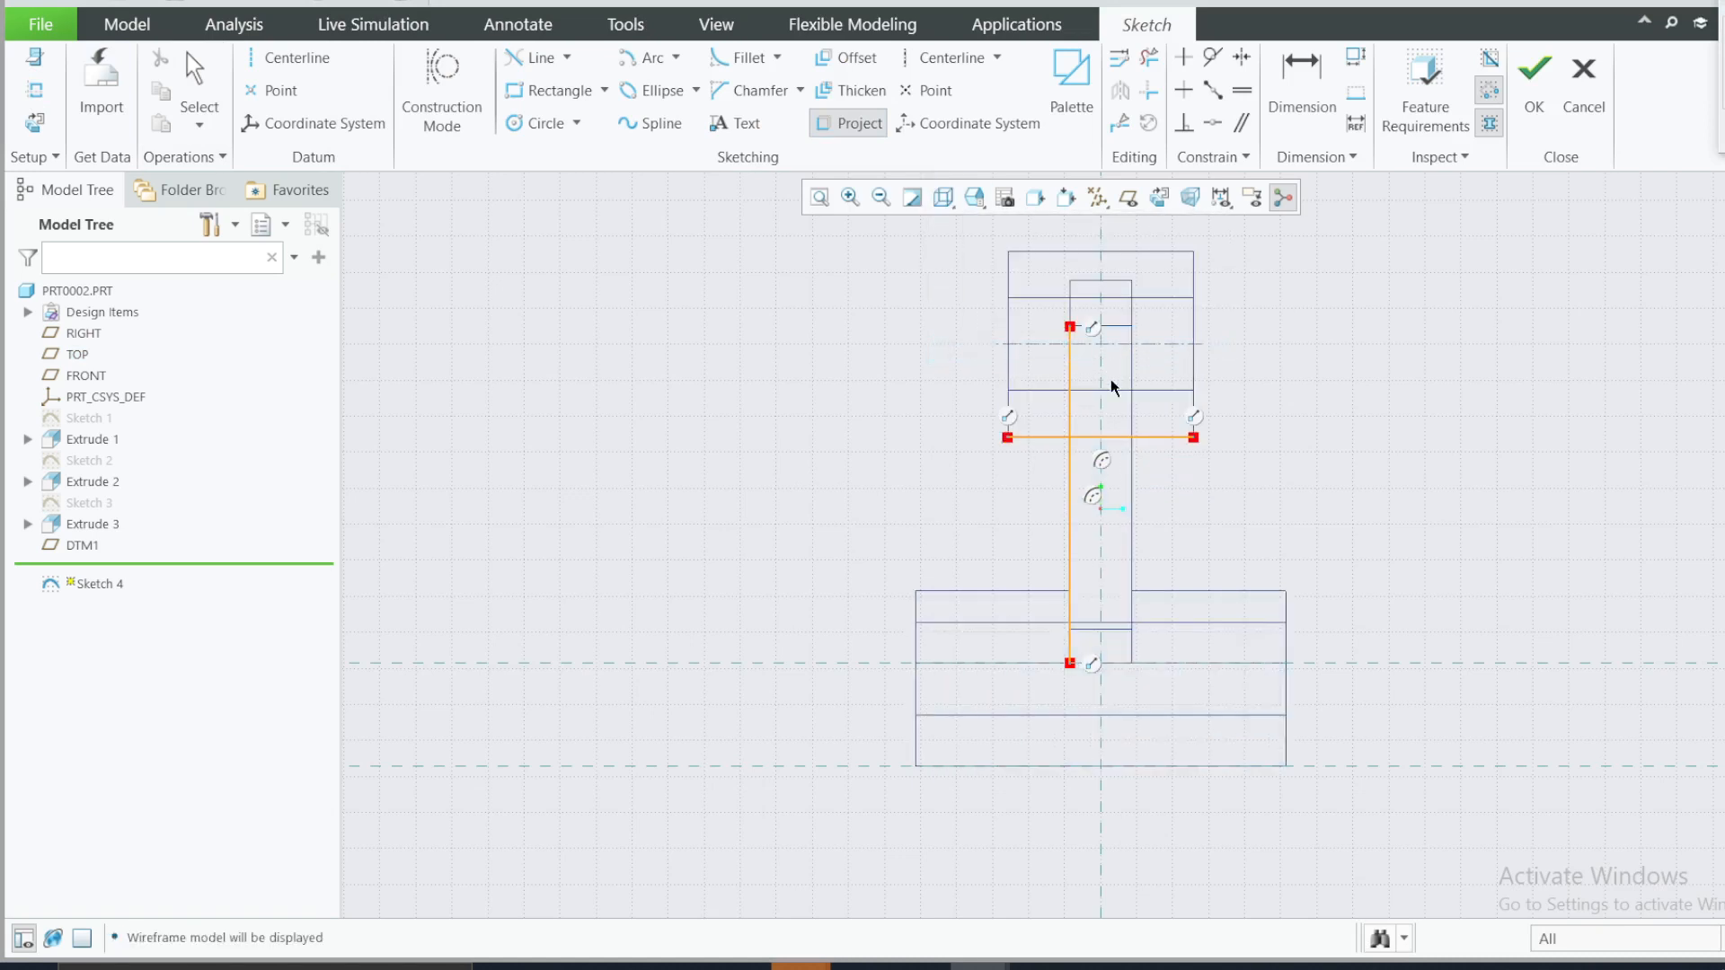
click(1078, 392)
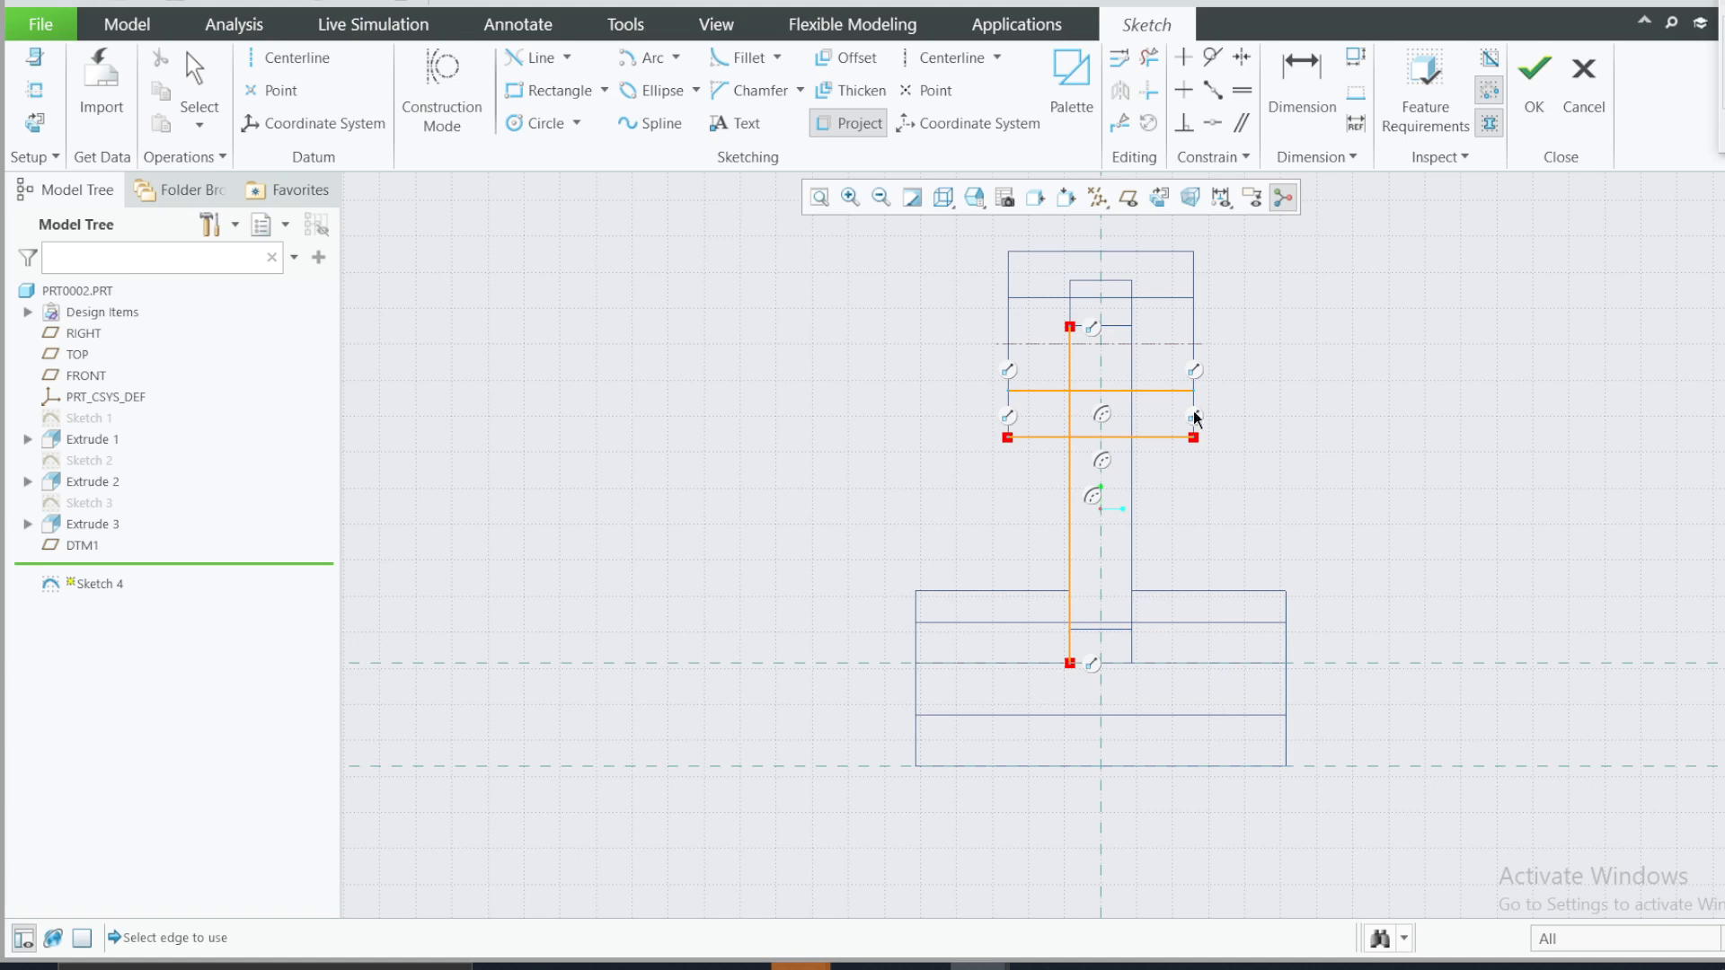
click(1017, 591)
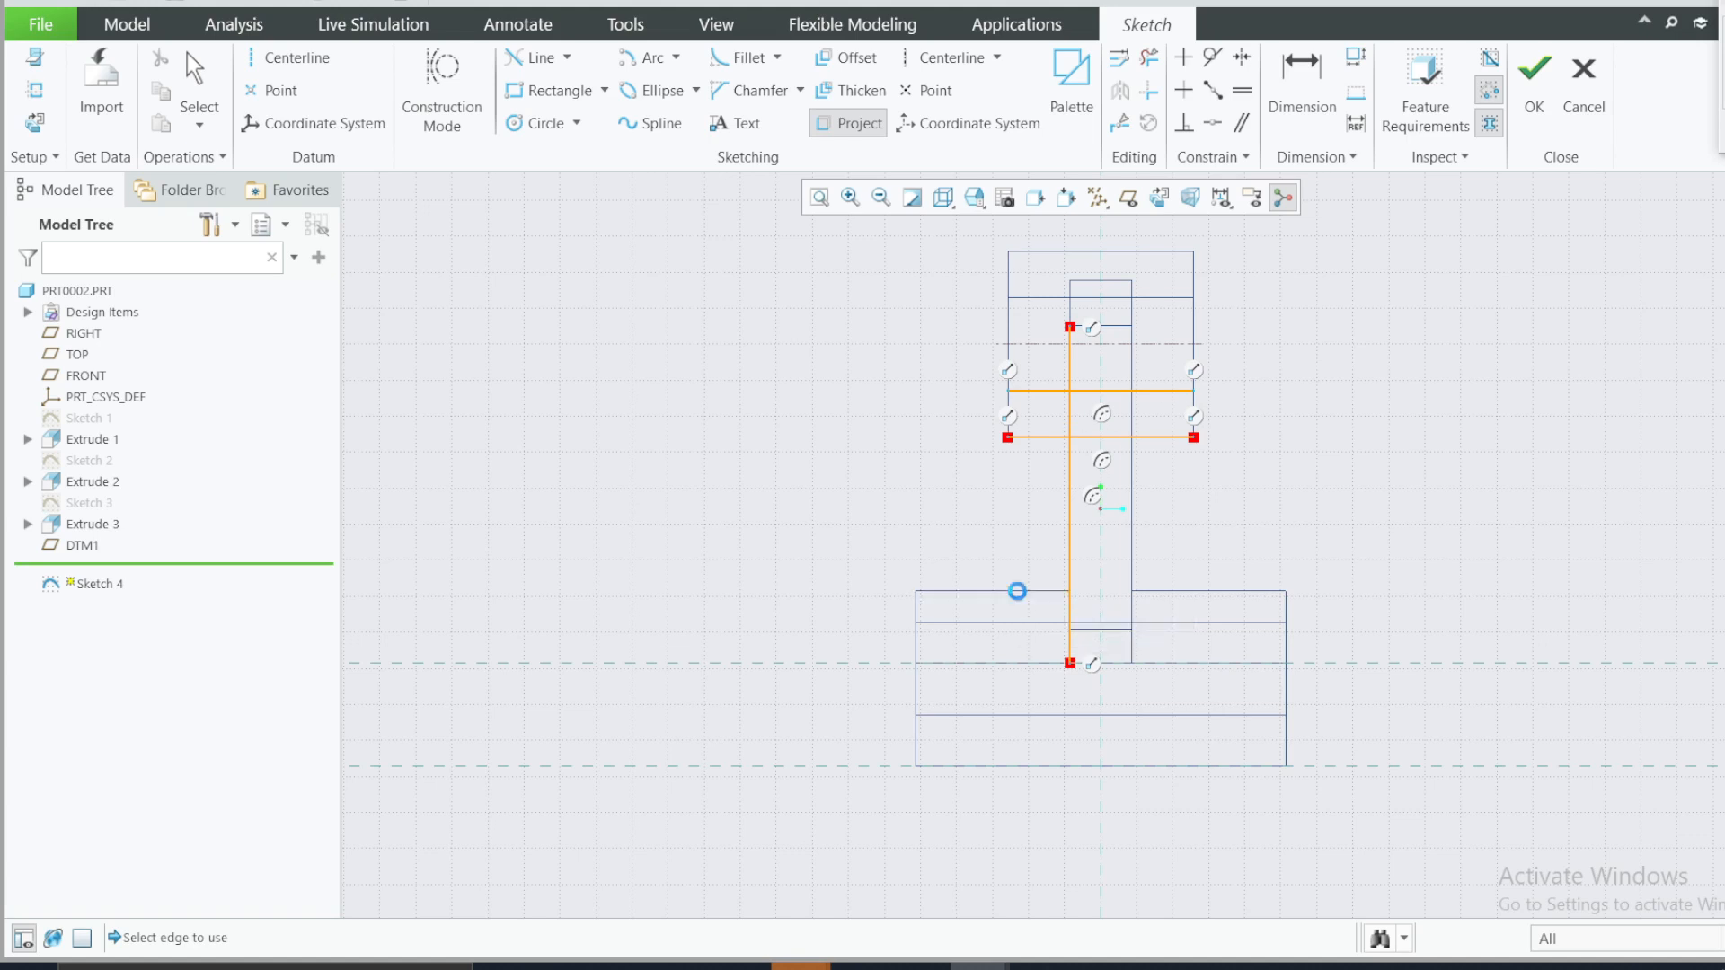
click(916, 648)
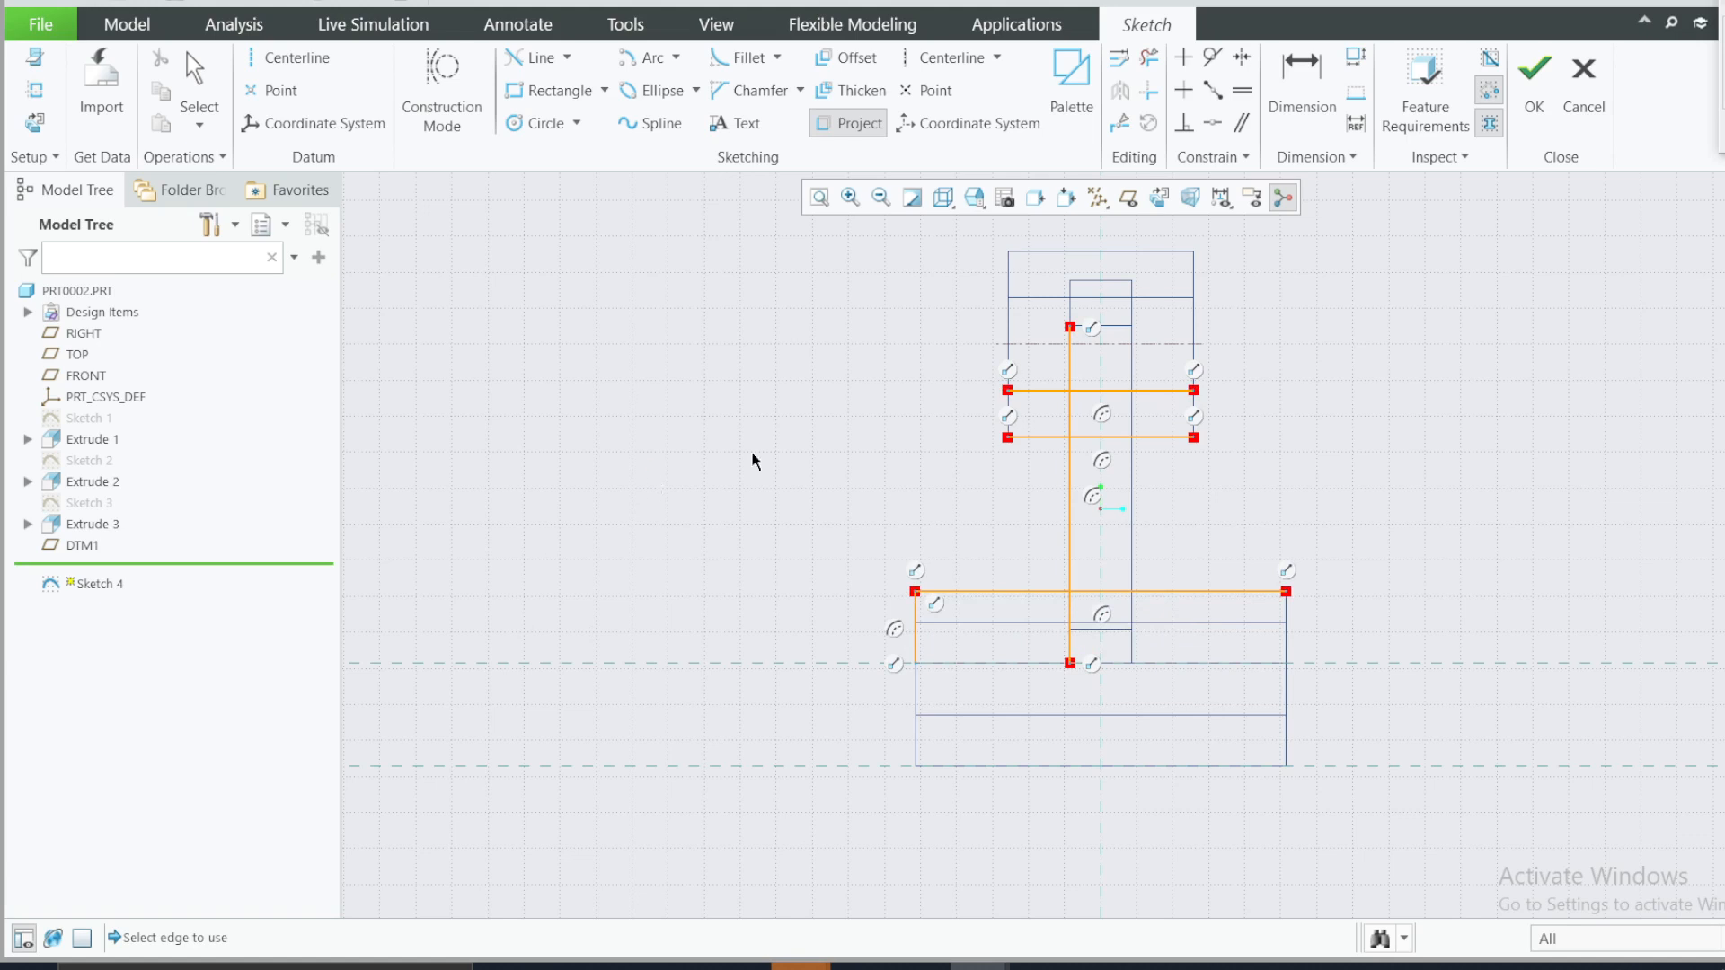
click(943, 199)
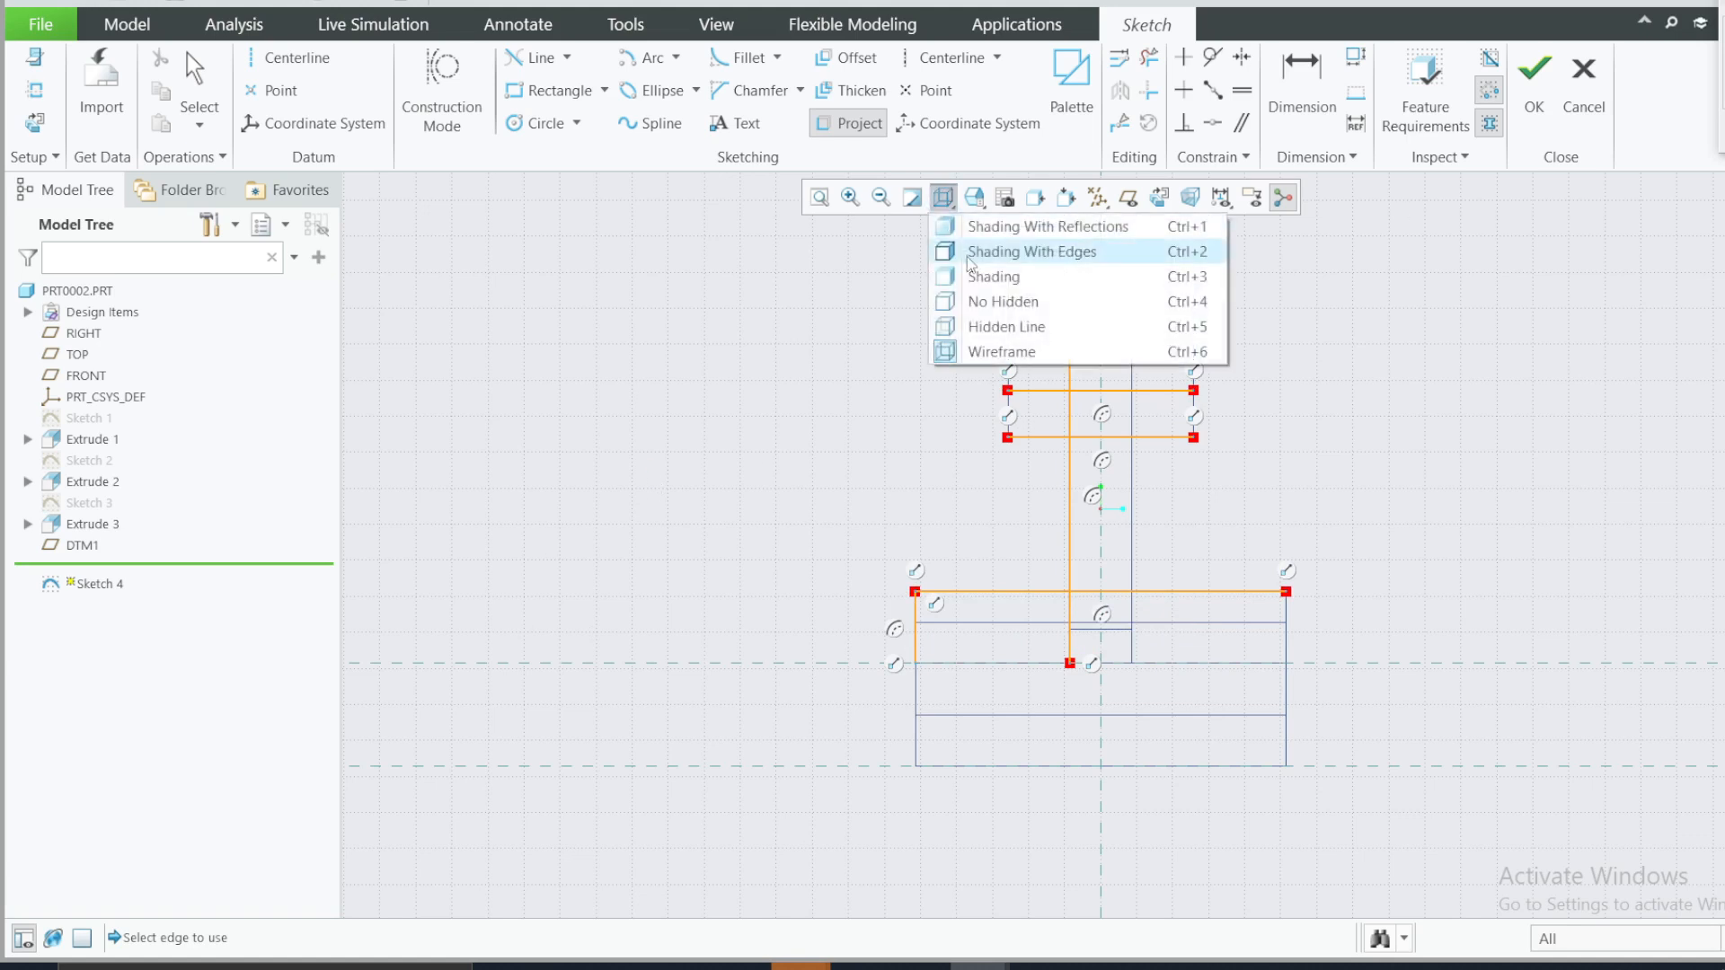
click(988, 254)
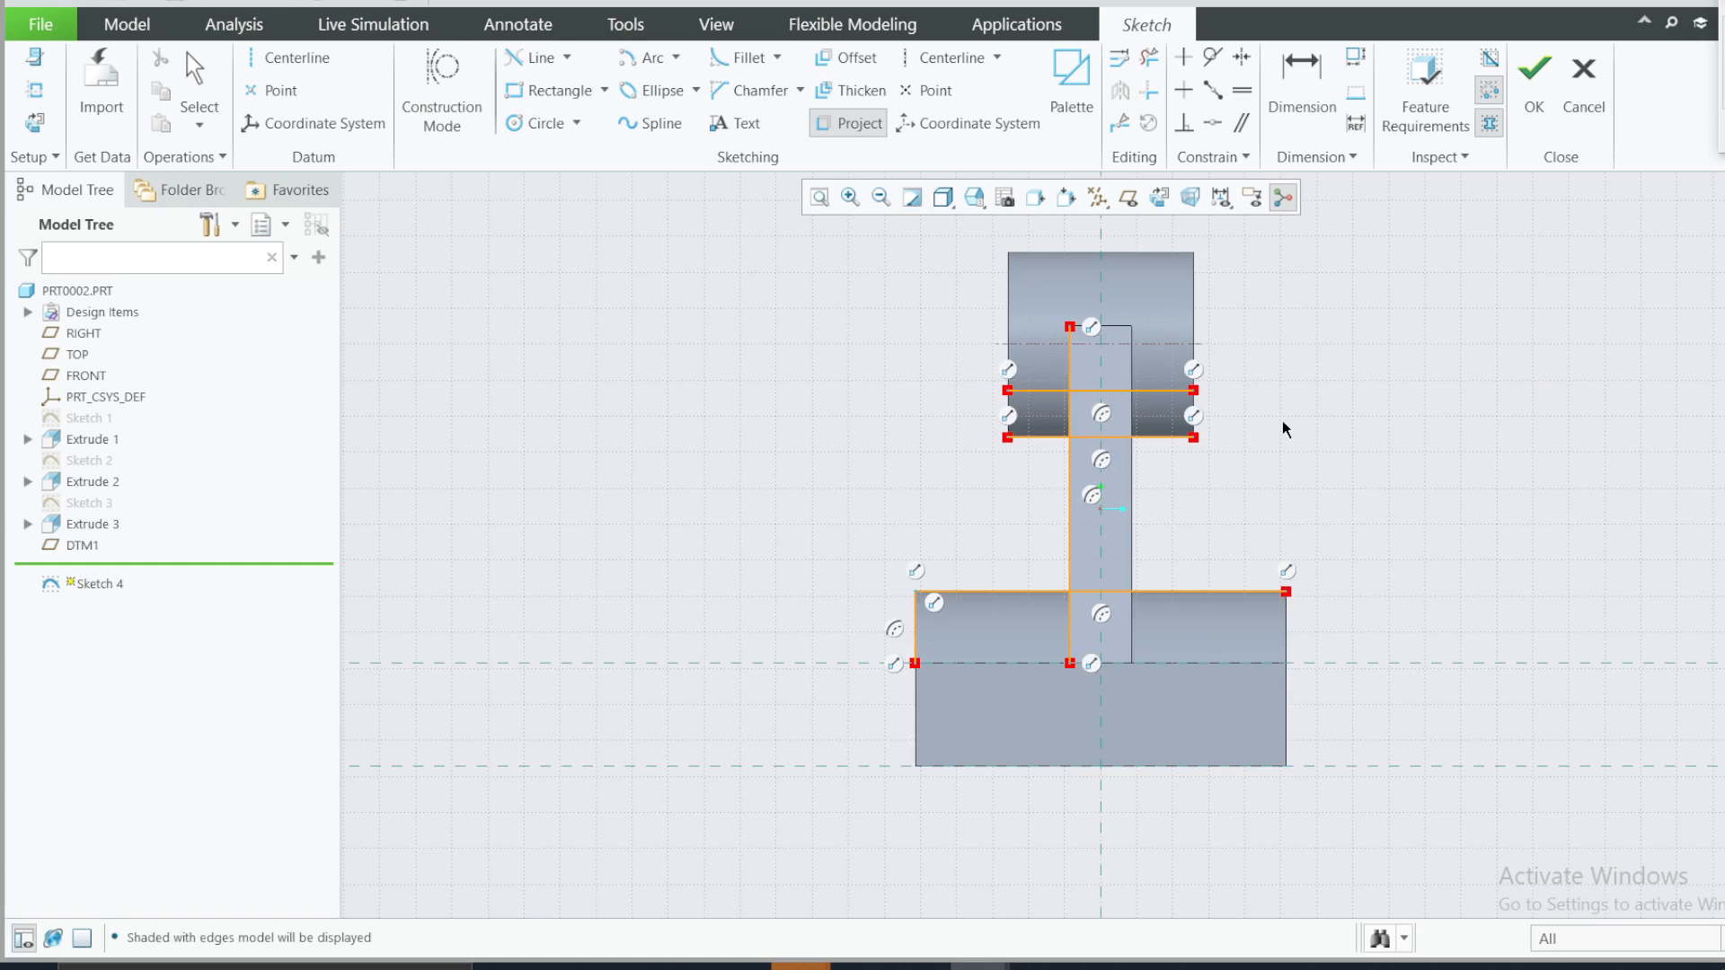
- Draw a line chain from the left end of the boss hole's lower edge vertically down, continuing diagonally to the base block's upper left corner
click(566, 57)
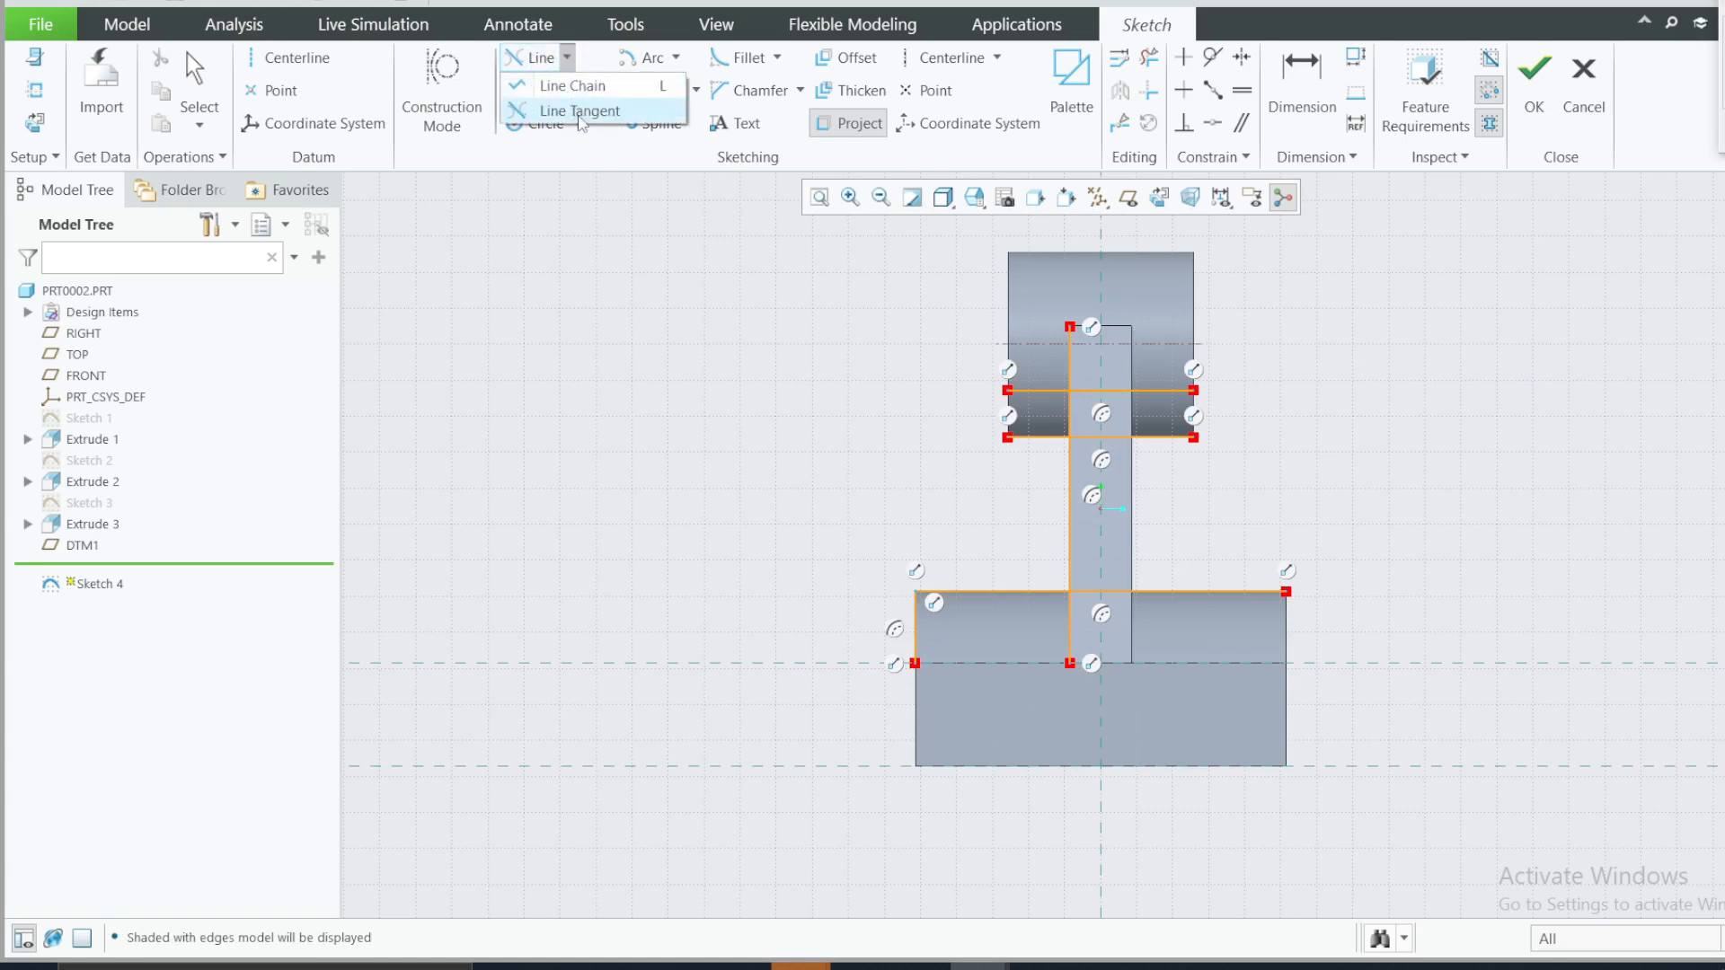
click(581, 93)
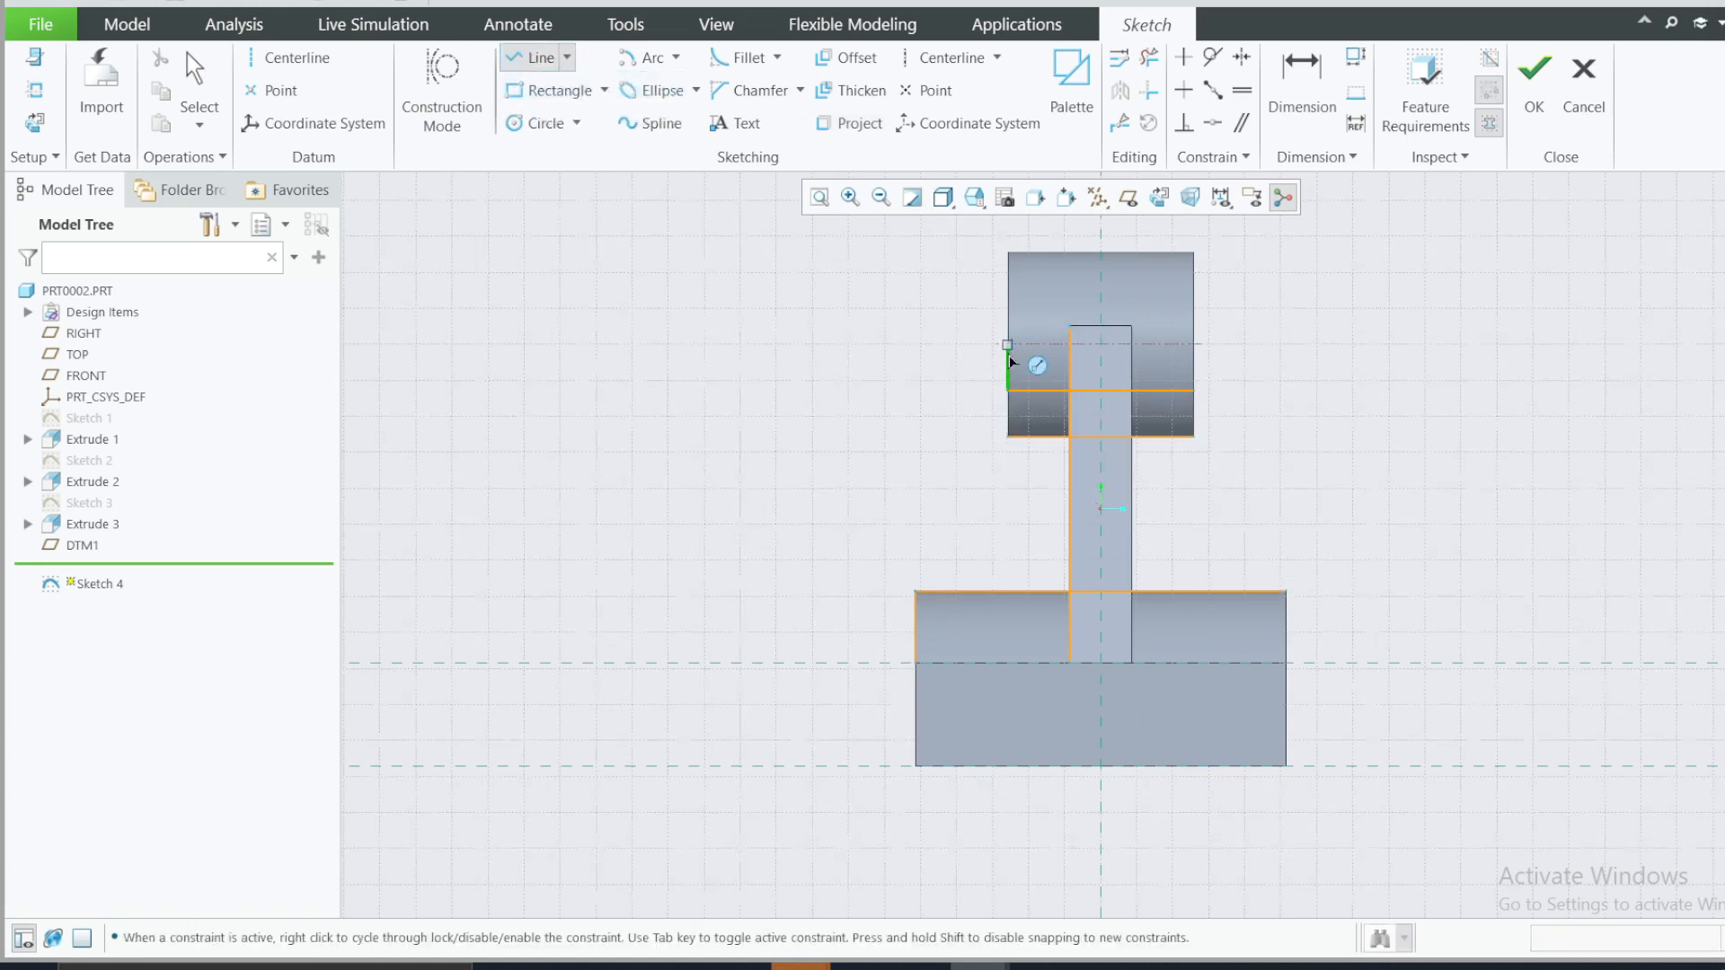
scroll(1012, 454, down, 2)
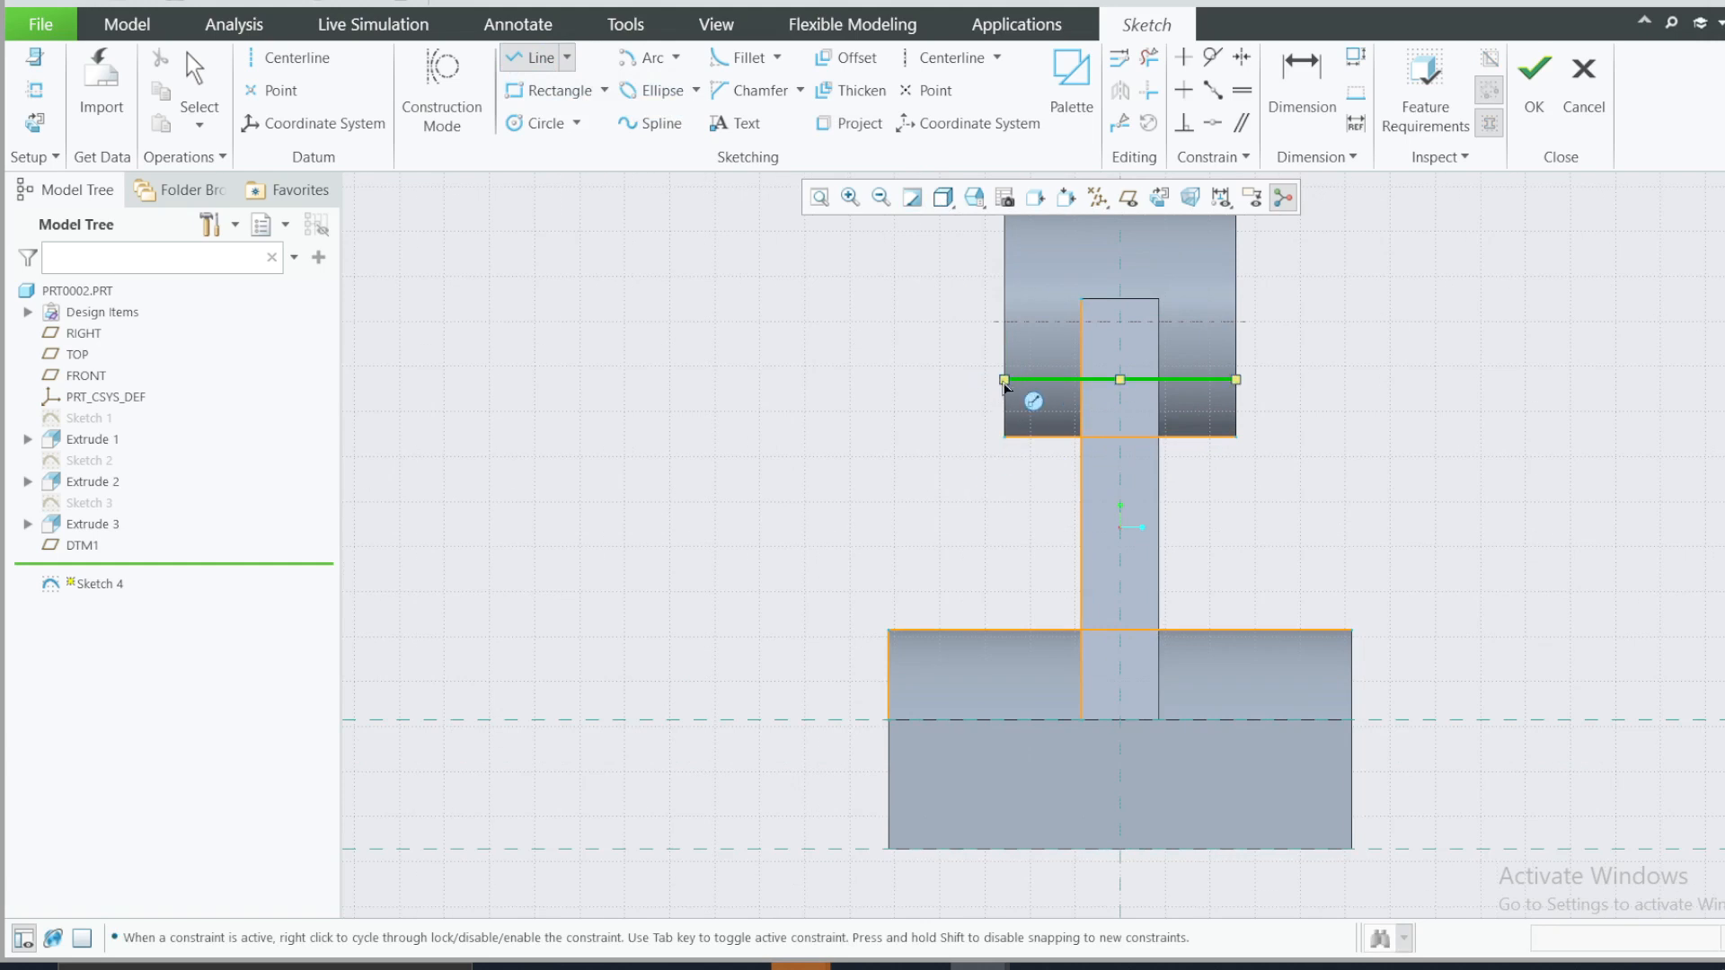
click(1279, 966)
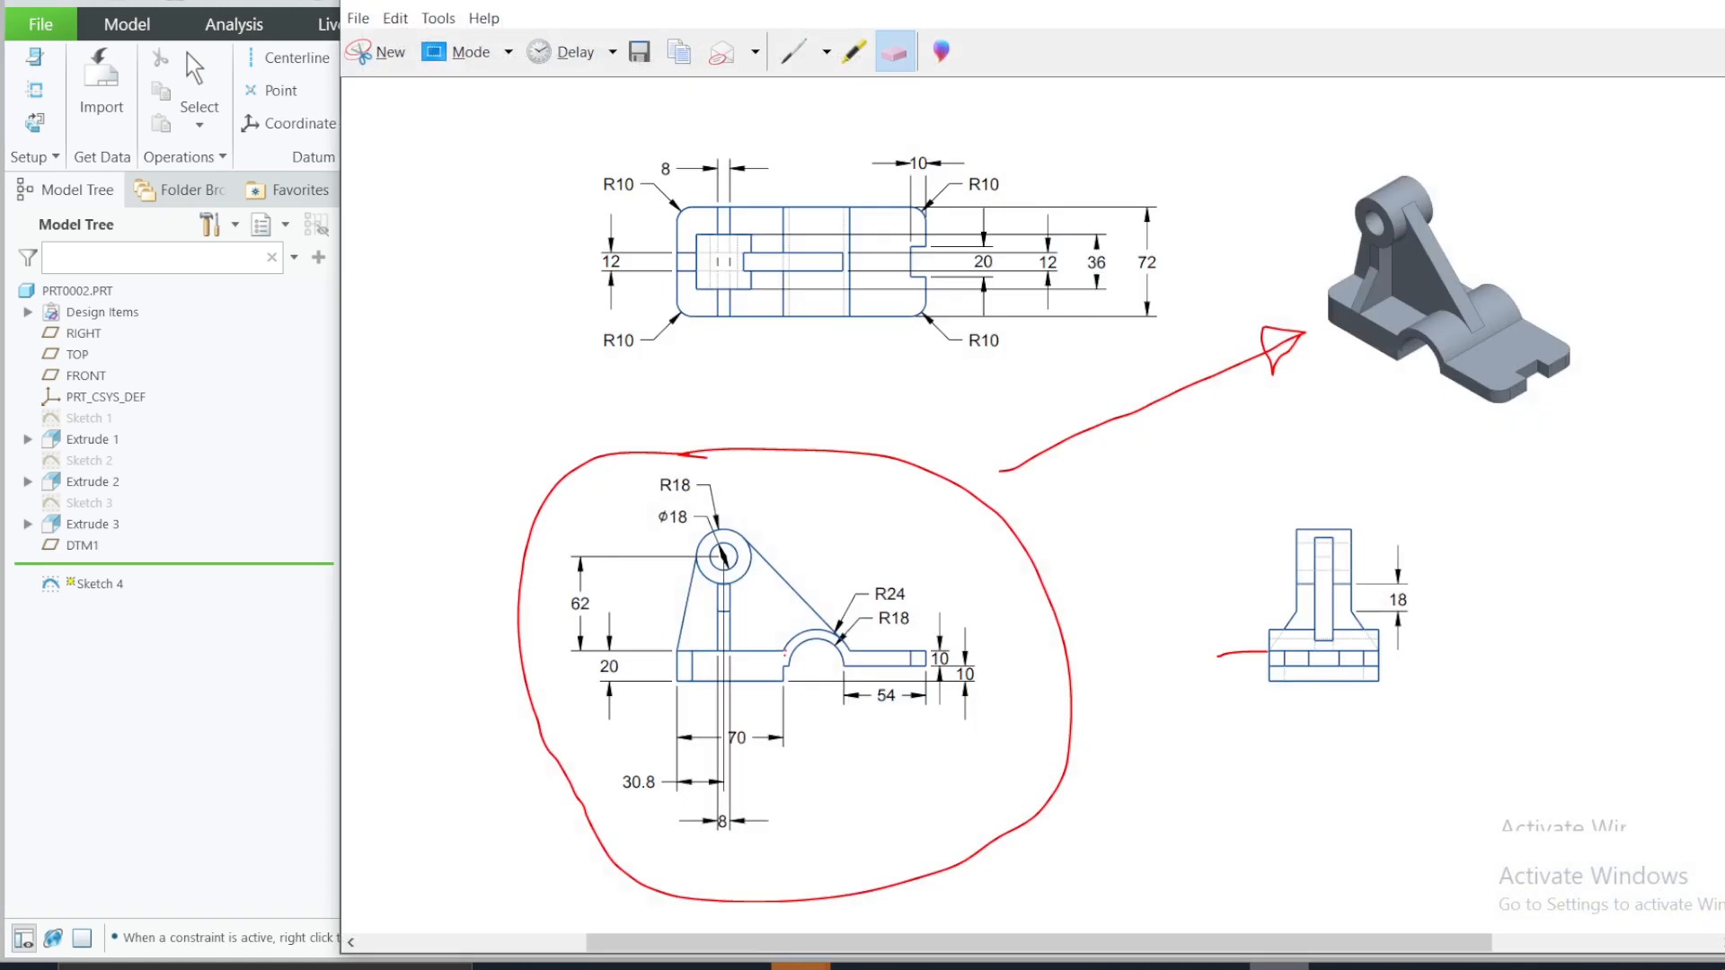
click(1280, 966)
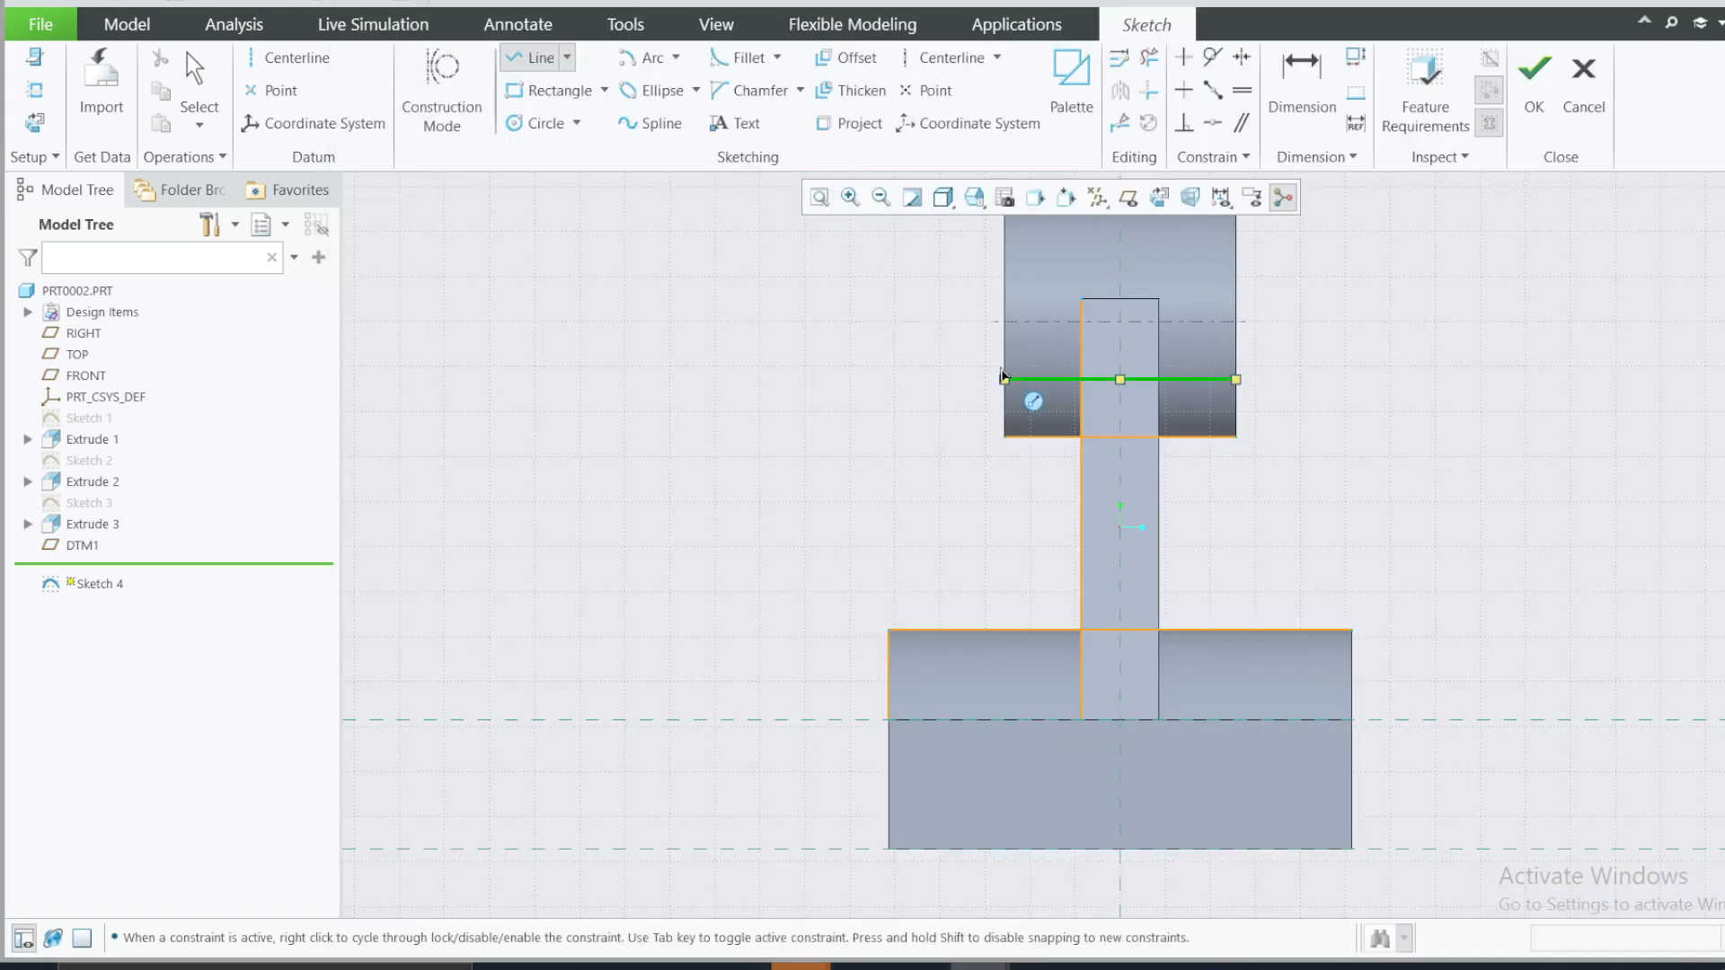
click(1005, 379)
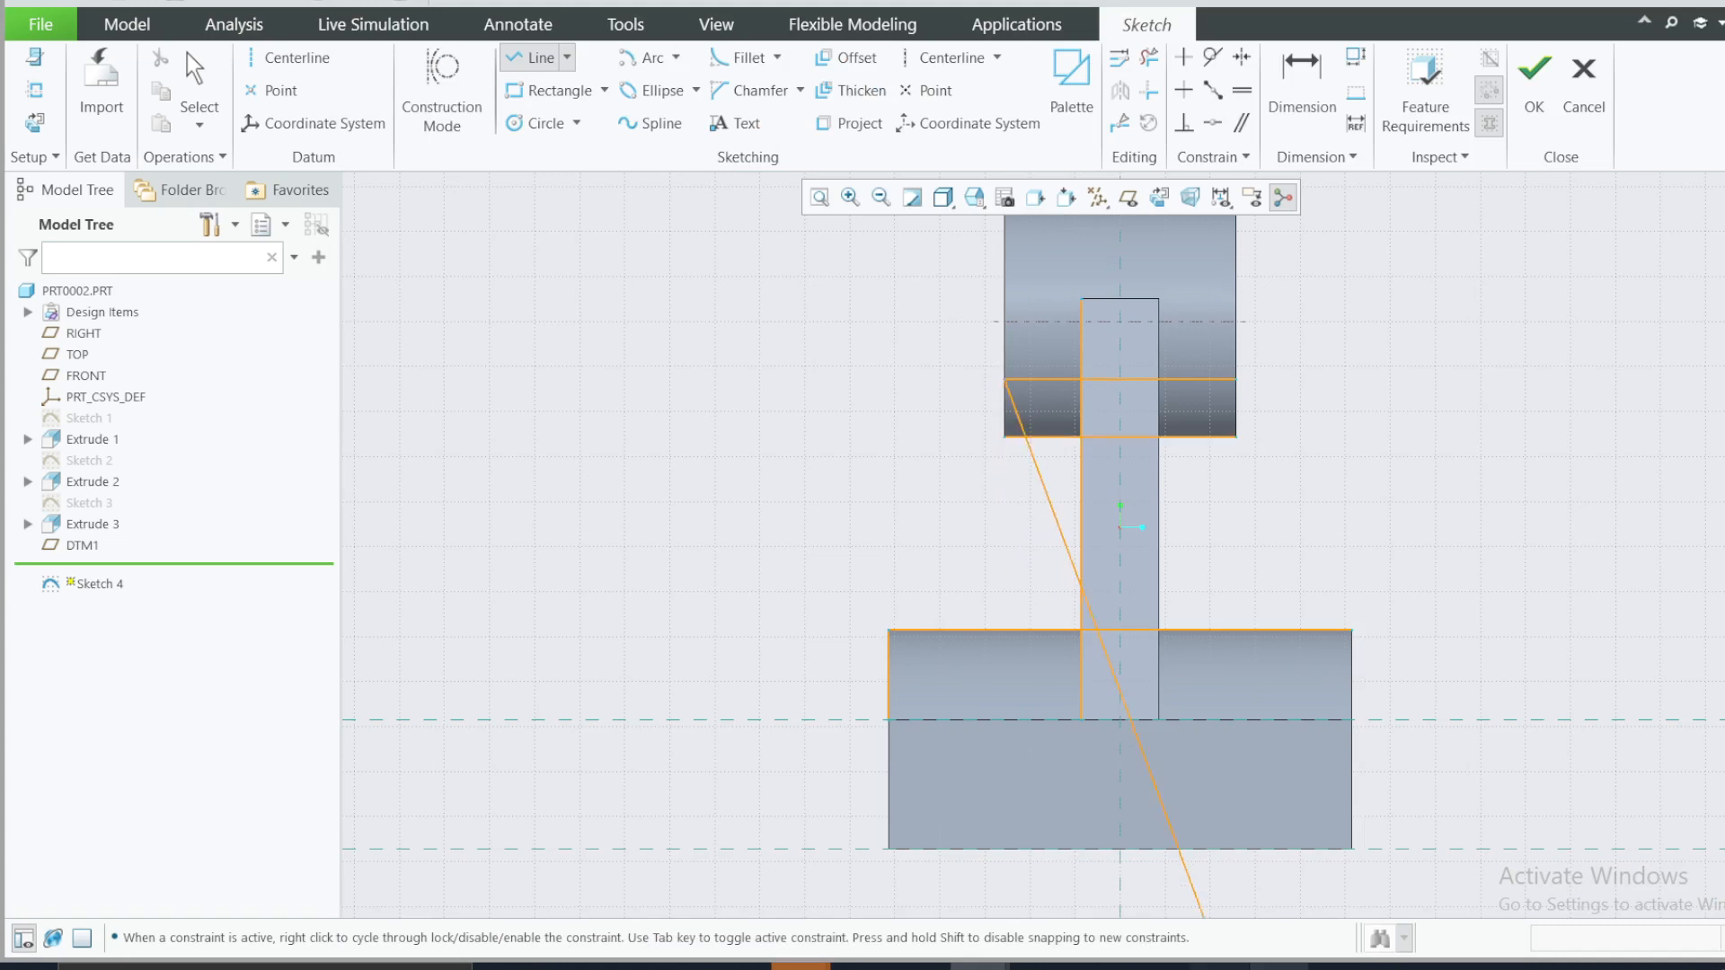
click(1279, 966)
click(1279, 966)
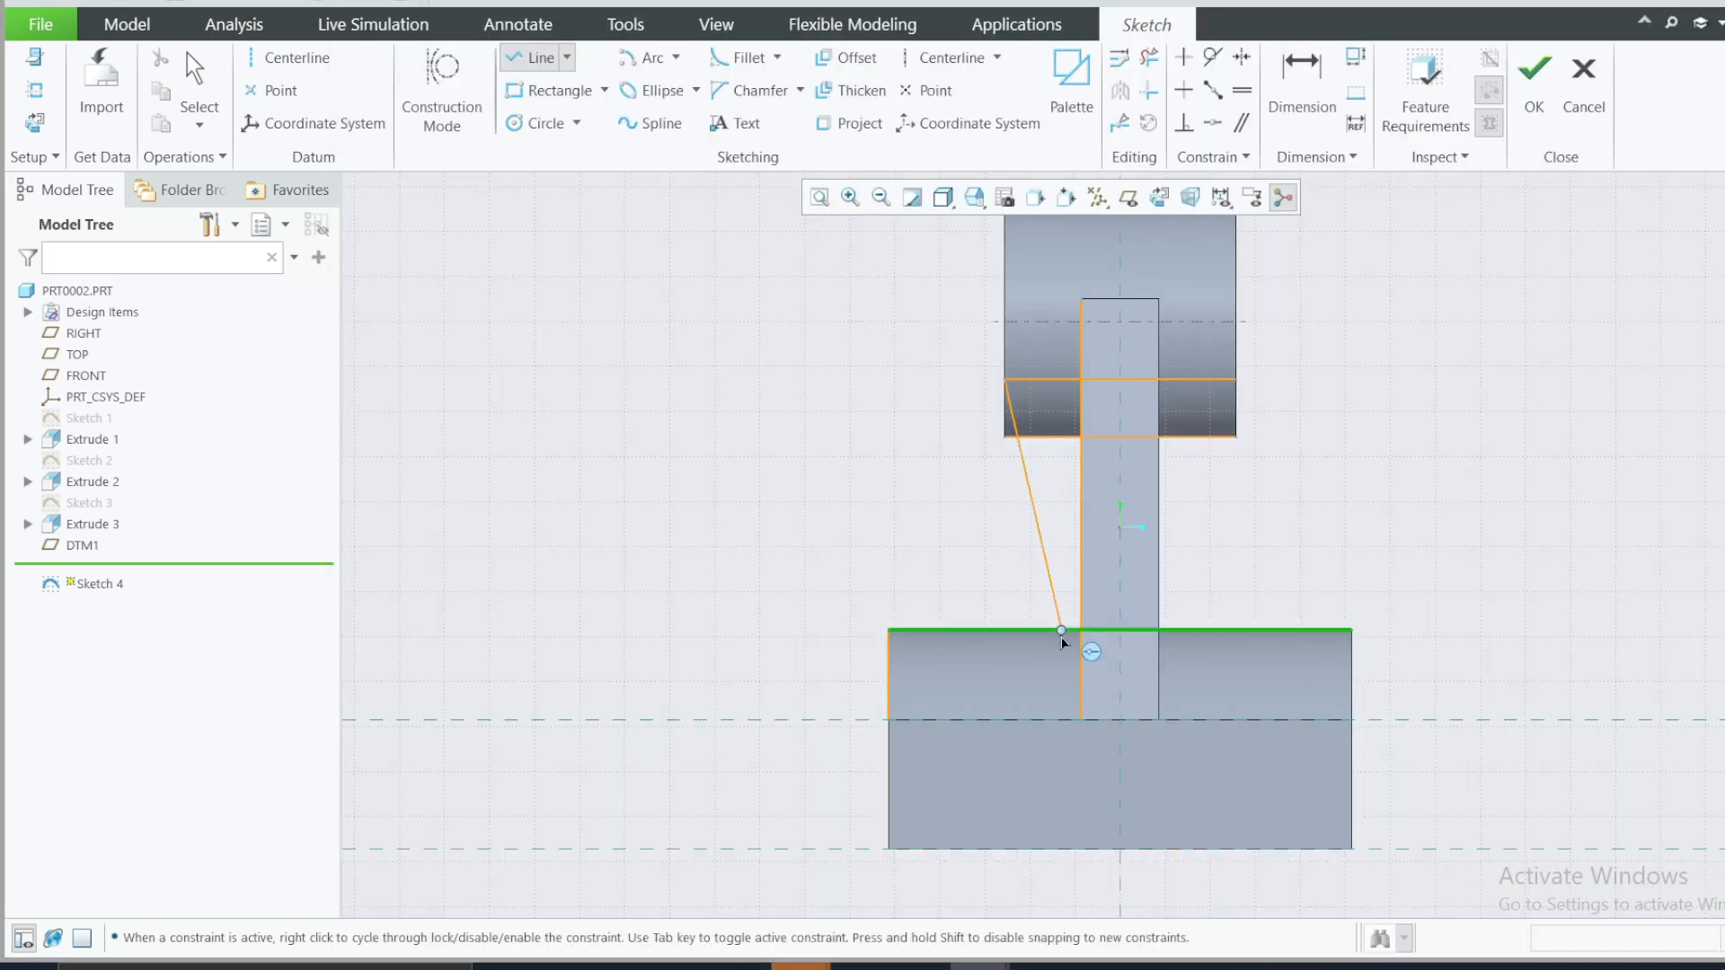
click(1004, 546)
click(890, 719)
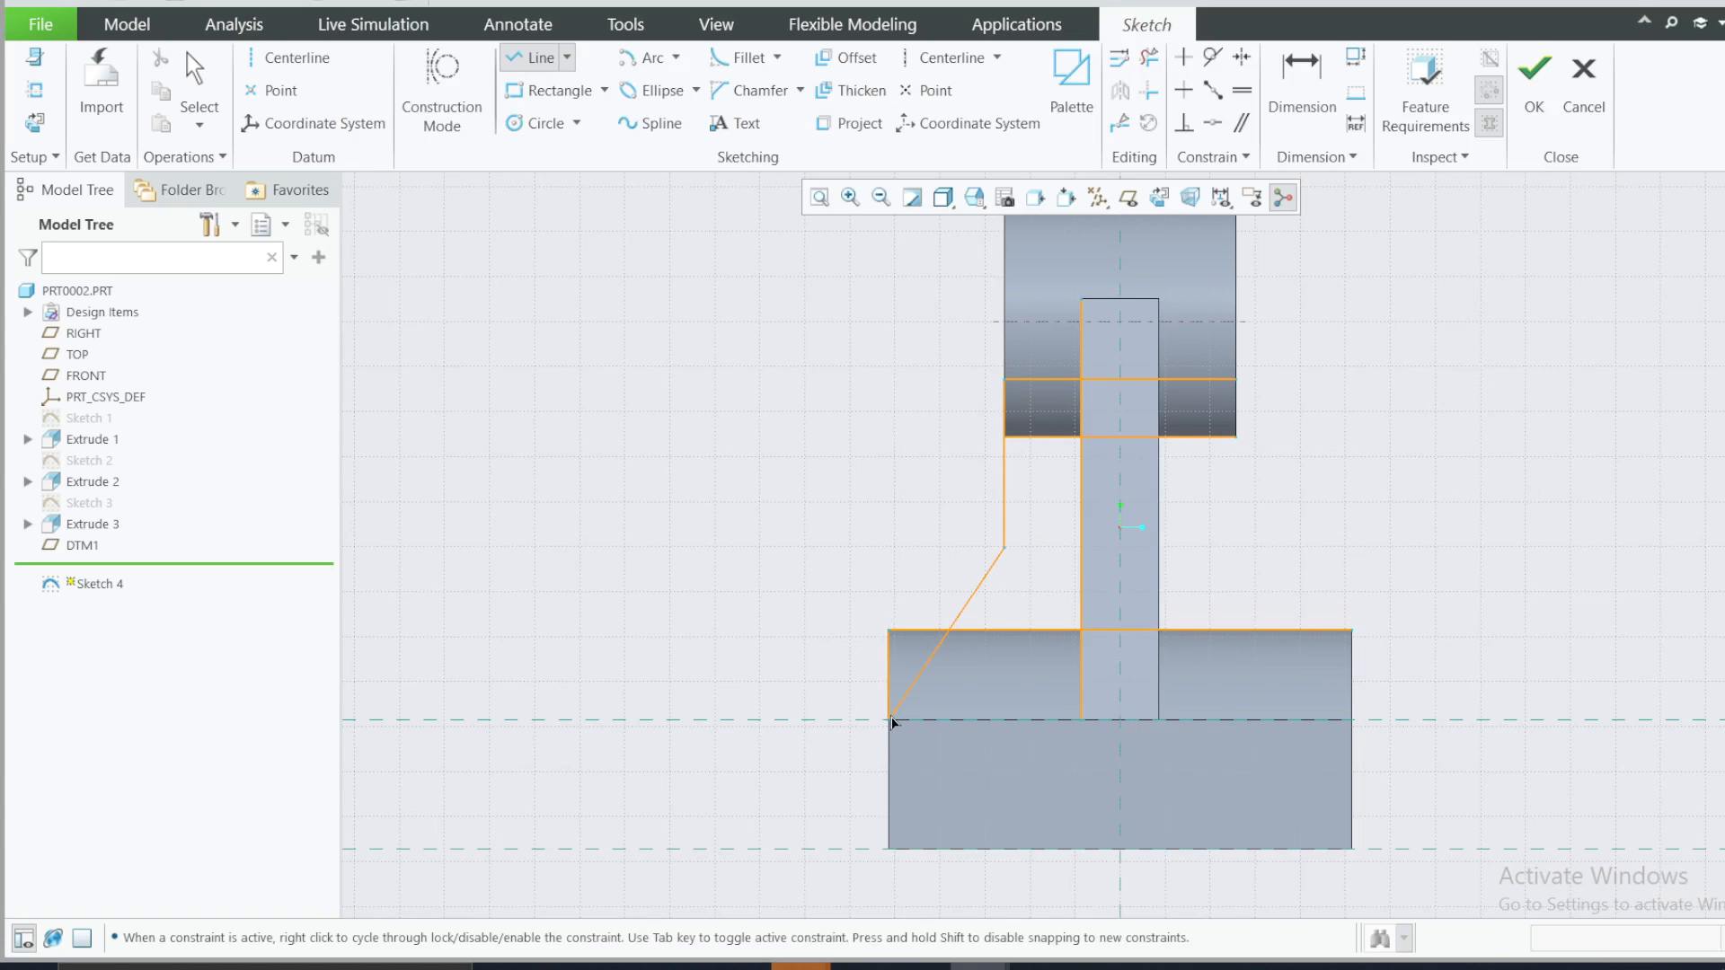
middle_click(849, 718)
- Dimension the vertical distance from the boss's bottom edge to the lower end of the vertical line as 18 mm
key(d)
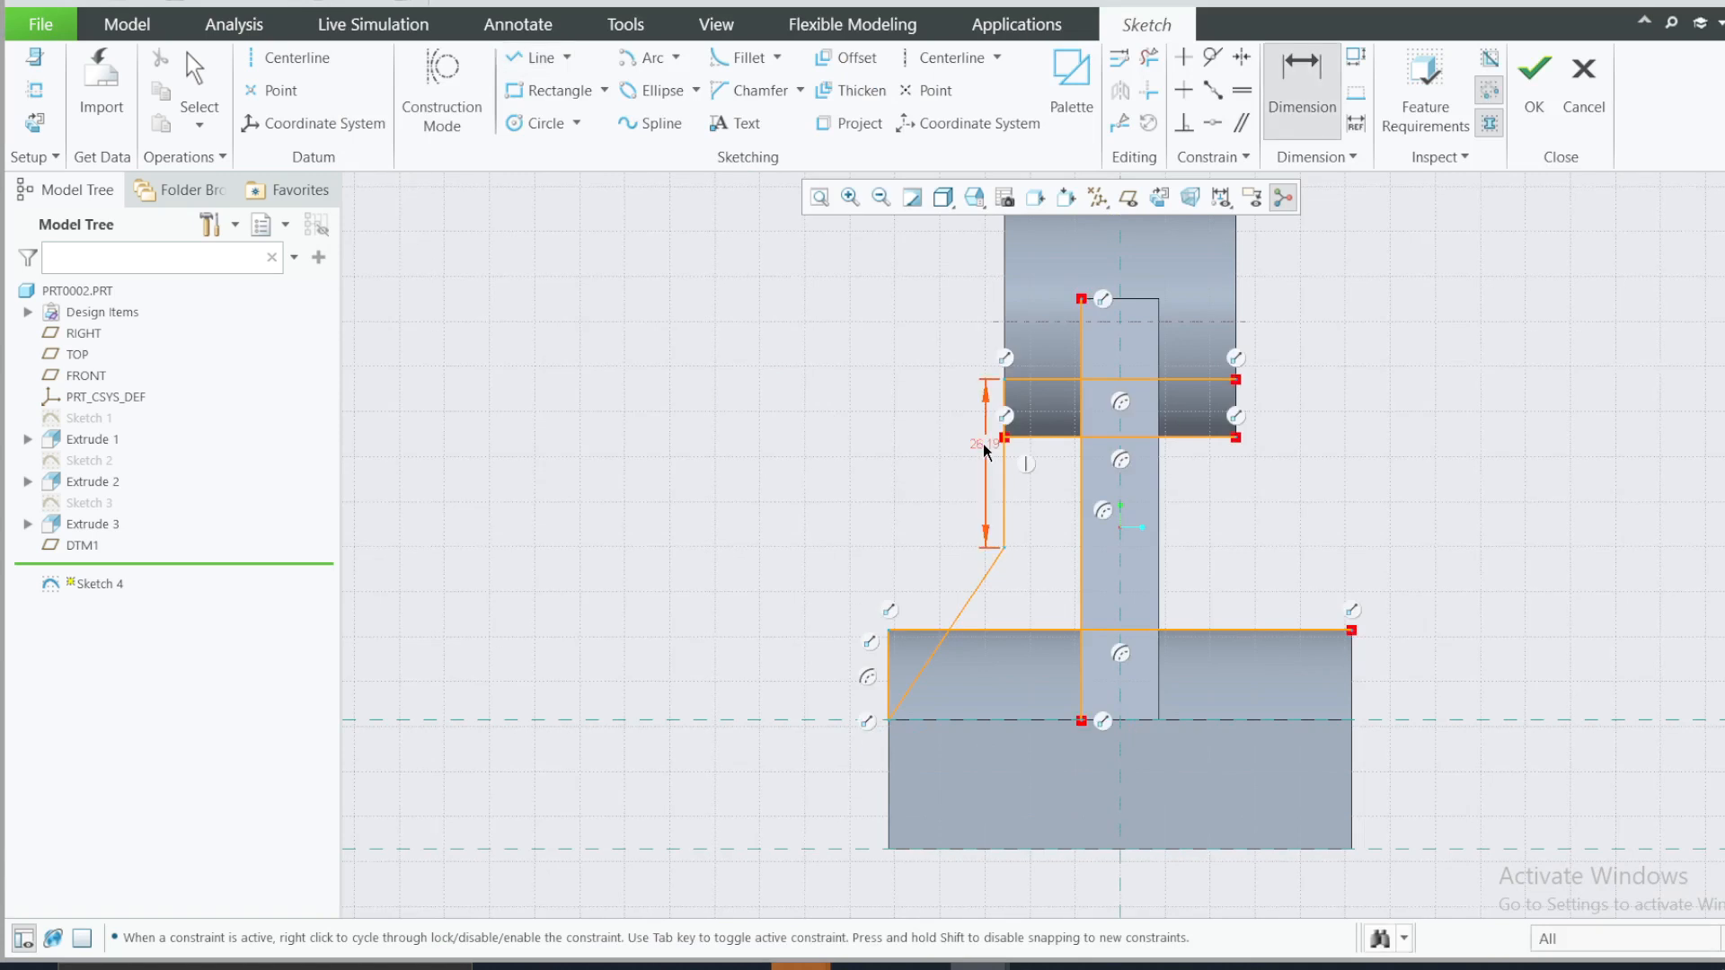
click(1032, 439)
click(999, 549)
middle_click(893, 497)
text(18)
key(Return)
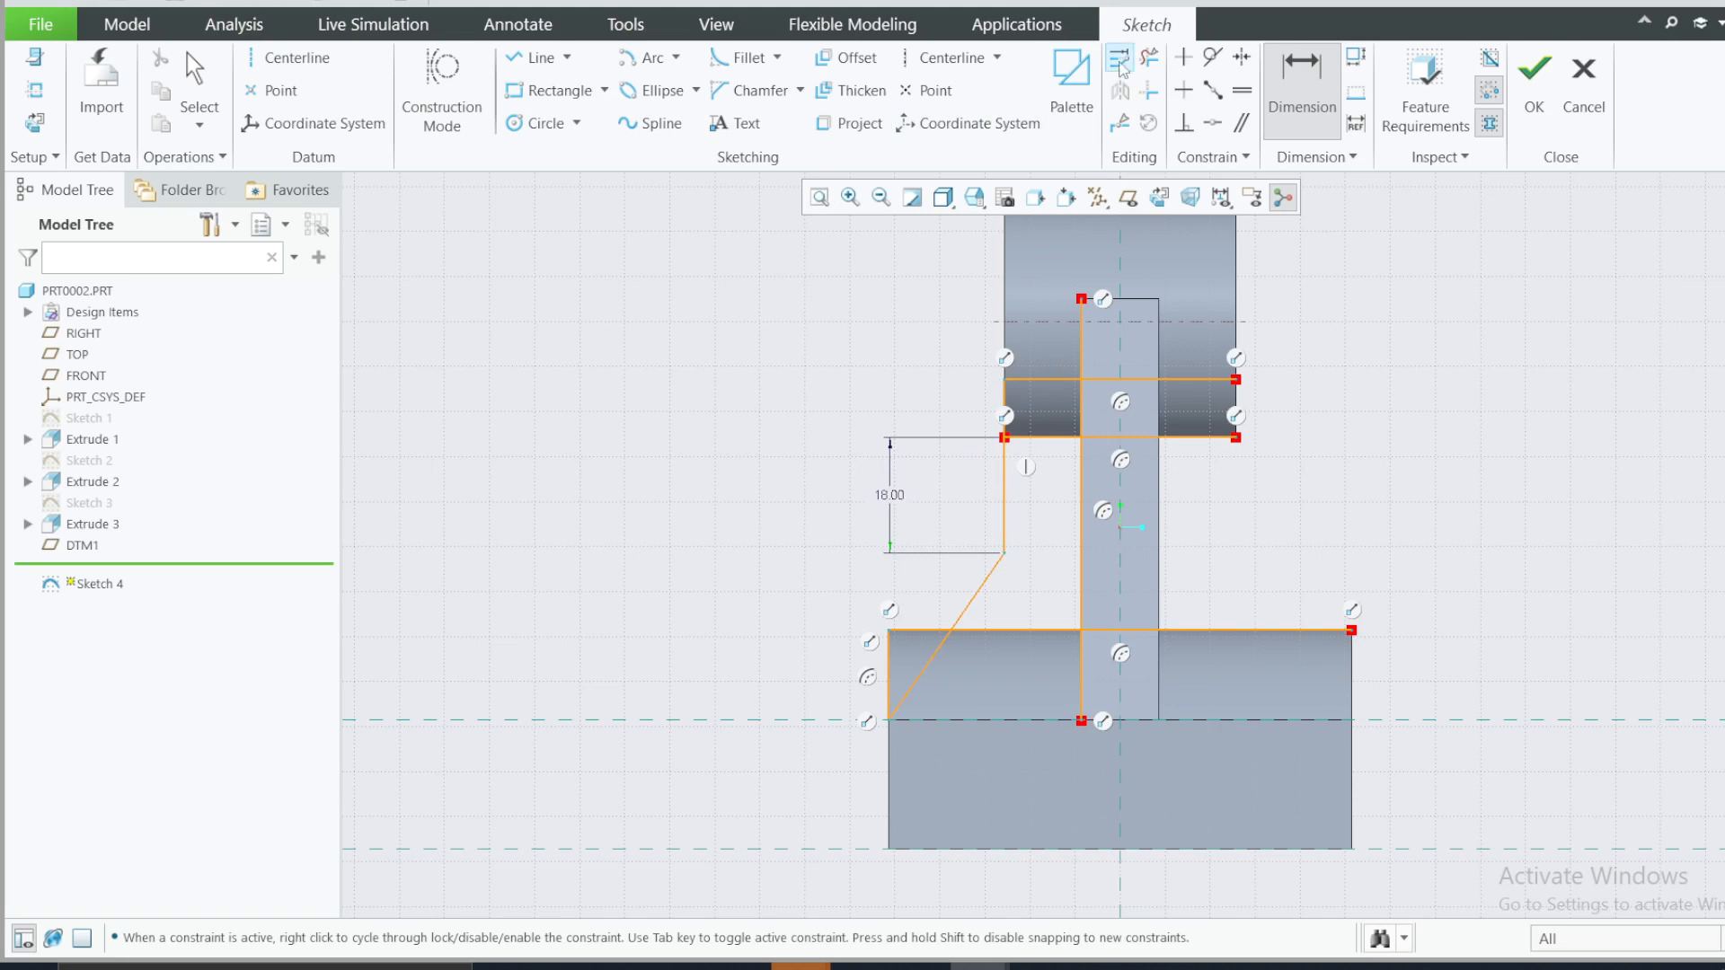
- Trim the excess lines to leave one closed profile between the boss hole's lower edge, the arch's top edge and the existing rib's left side
click(1149, 57)
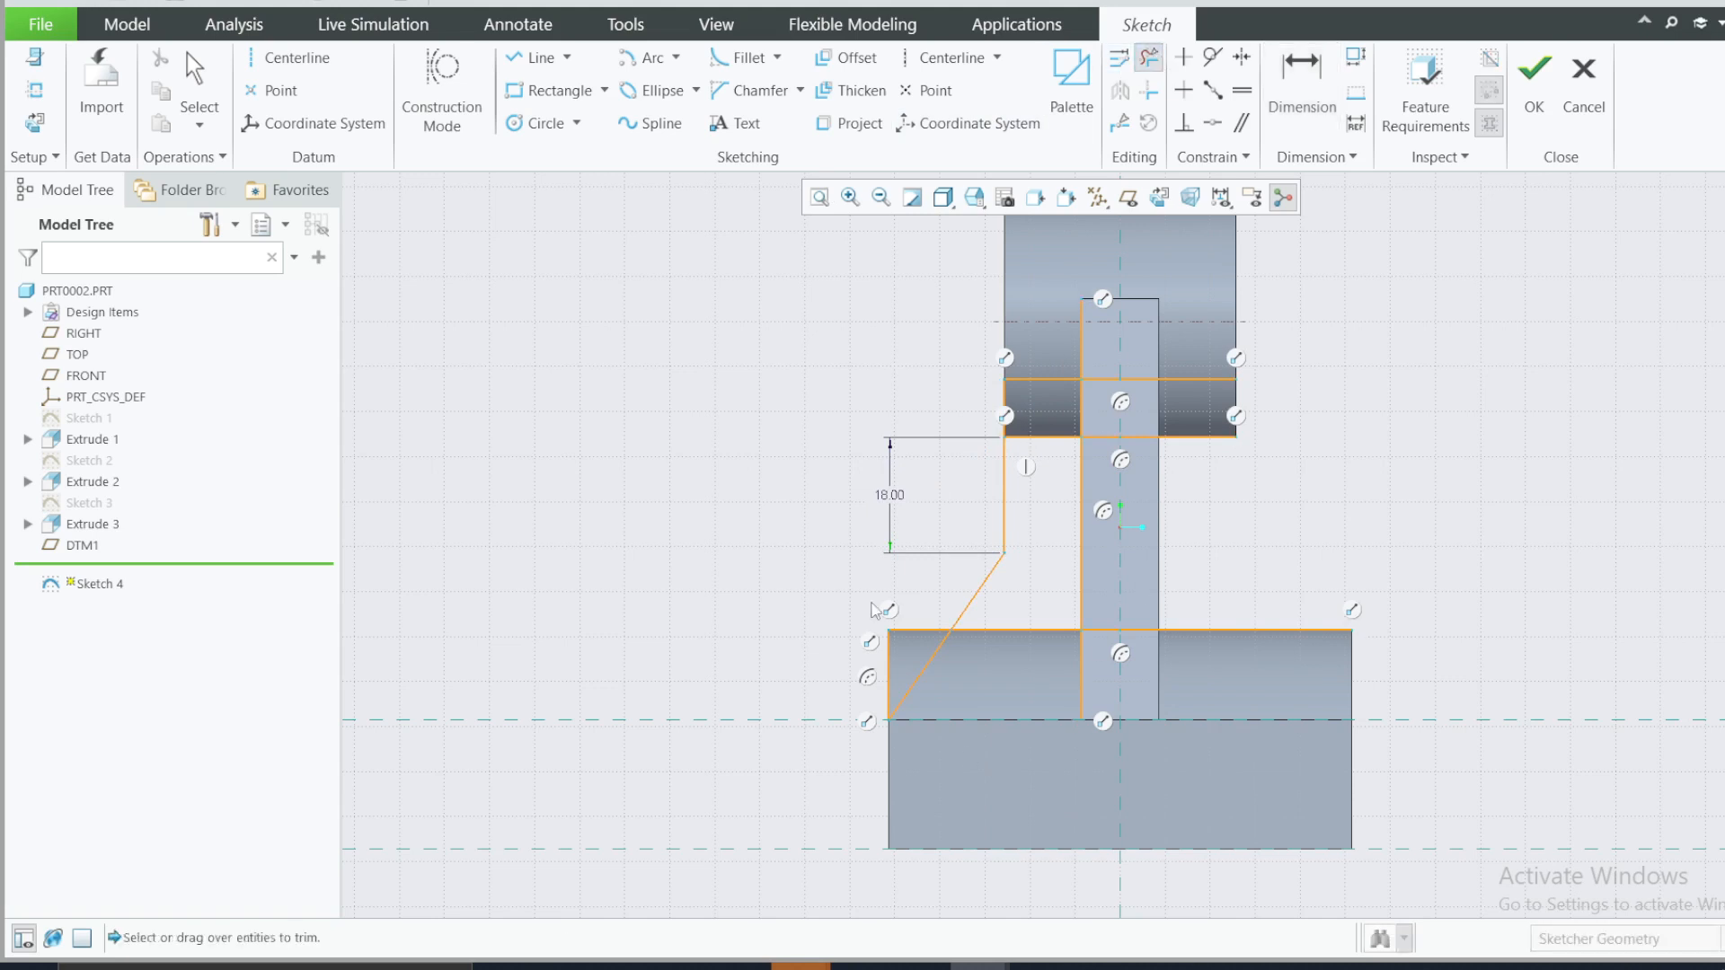
drag(977, 692, 972, 710)
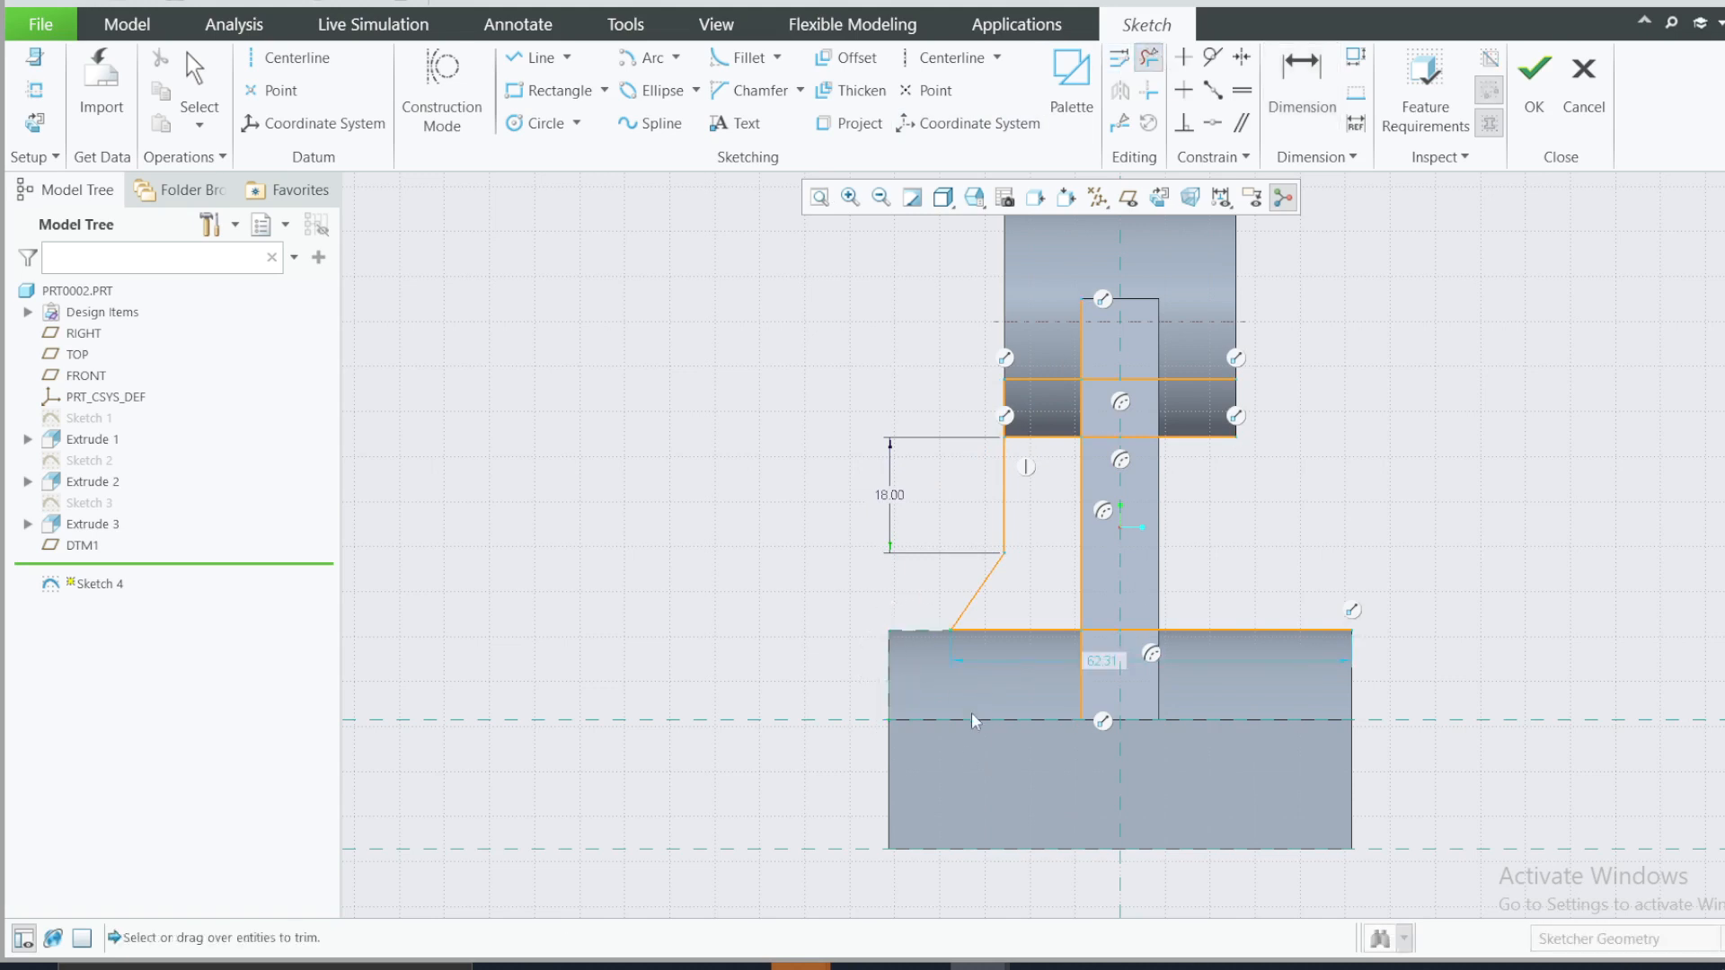
click(1083, 678)
mouse_move(1246, 600)
mouse_down()
mouse_move(1243, 639)
mouse_move(1207, 300)
mouse_move(1040, 318)
mouse_move(1099, 454)
mouse_up()
drag(1044, 522, 1042, 444)
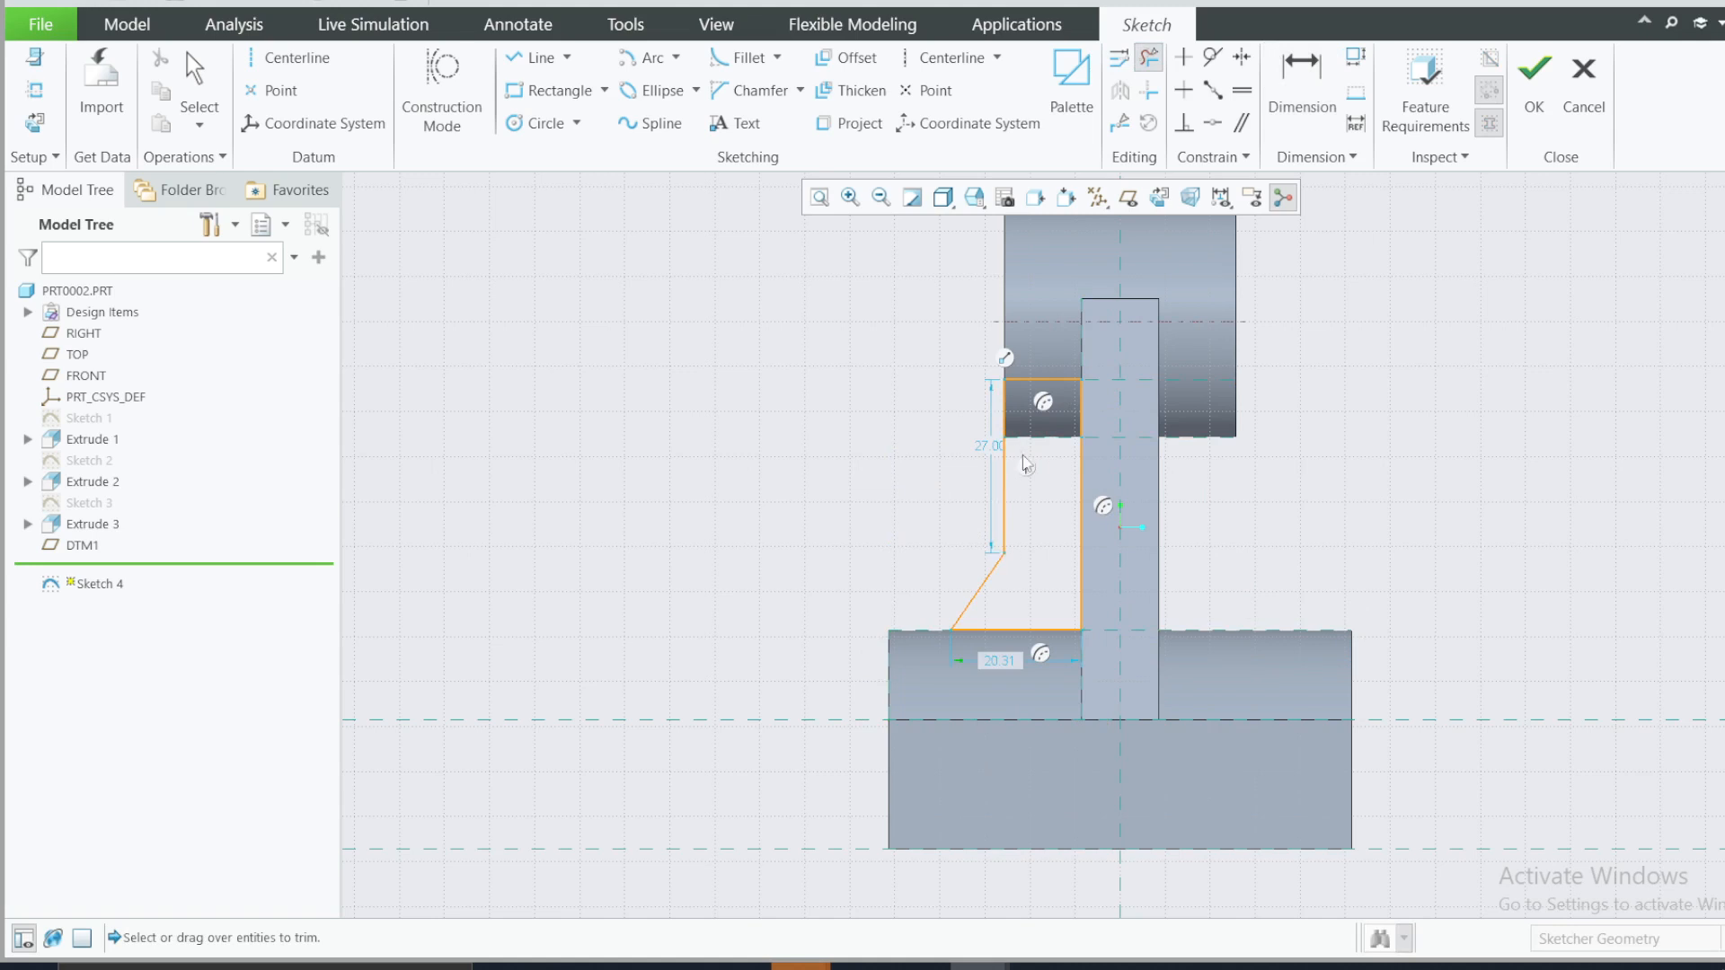
- Compare the profile with the reference drawing, finish the sketch and inspect it on the model in 3D
click(1279, 965)
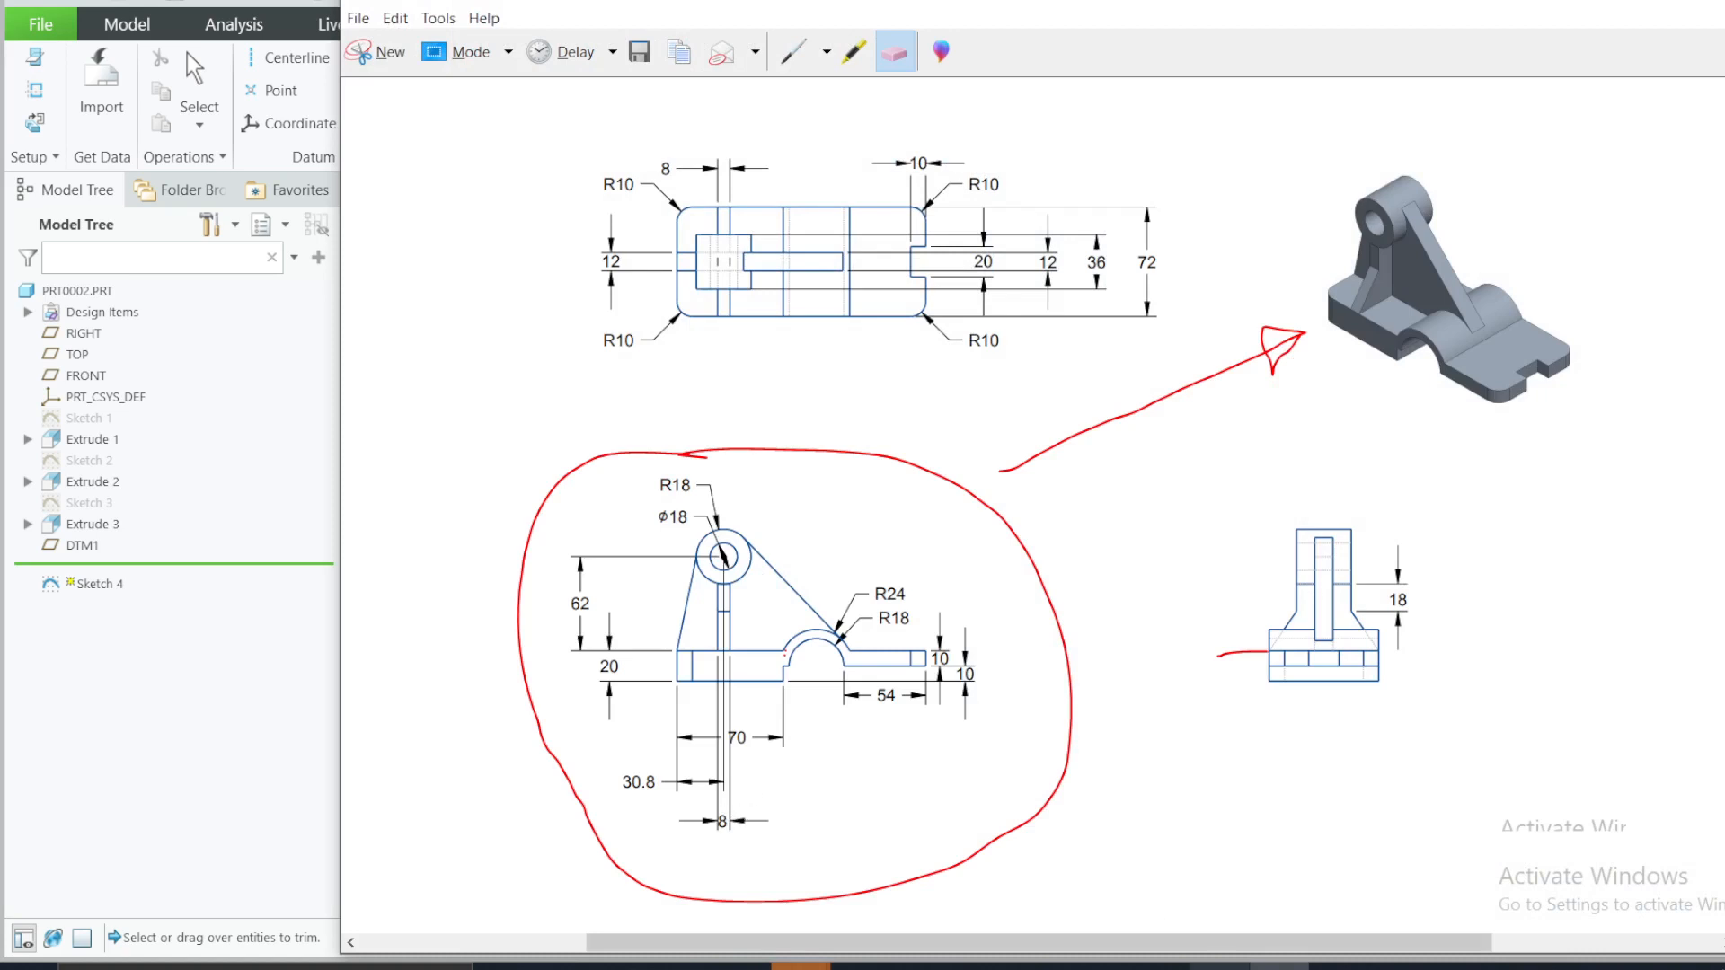
click(1279, 965)
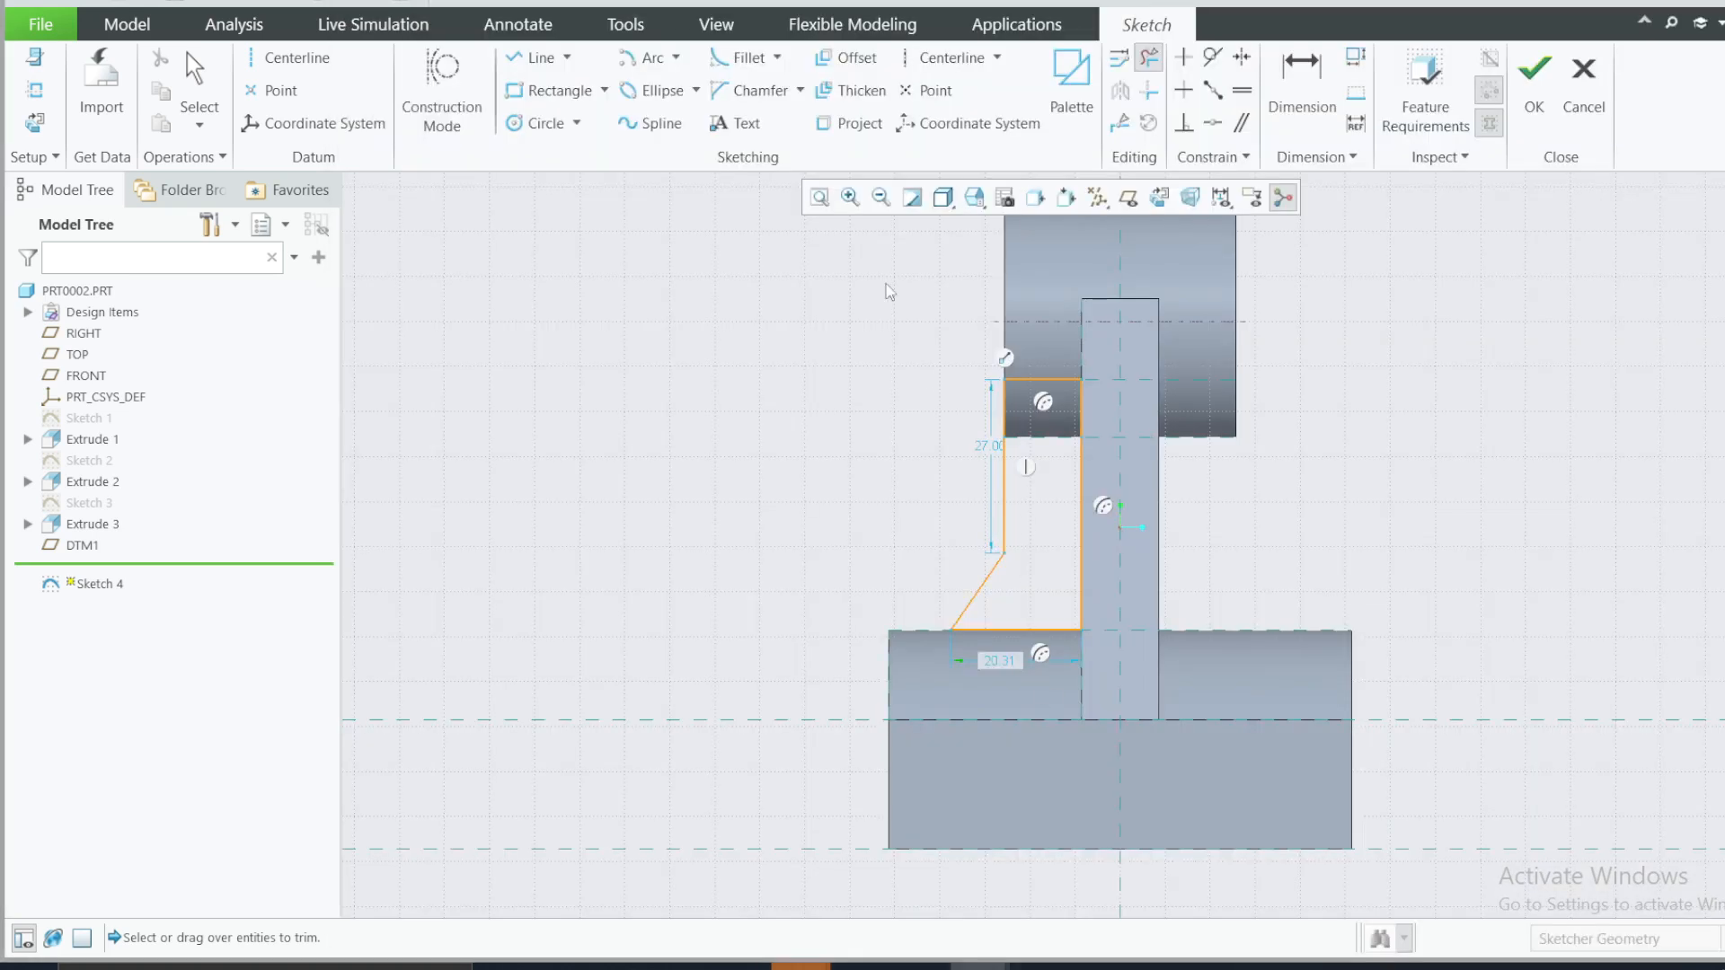
click(1530, 89)
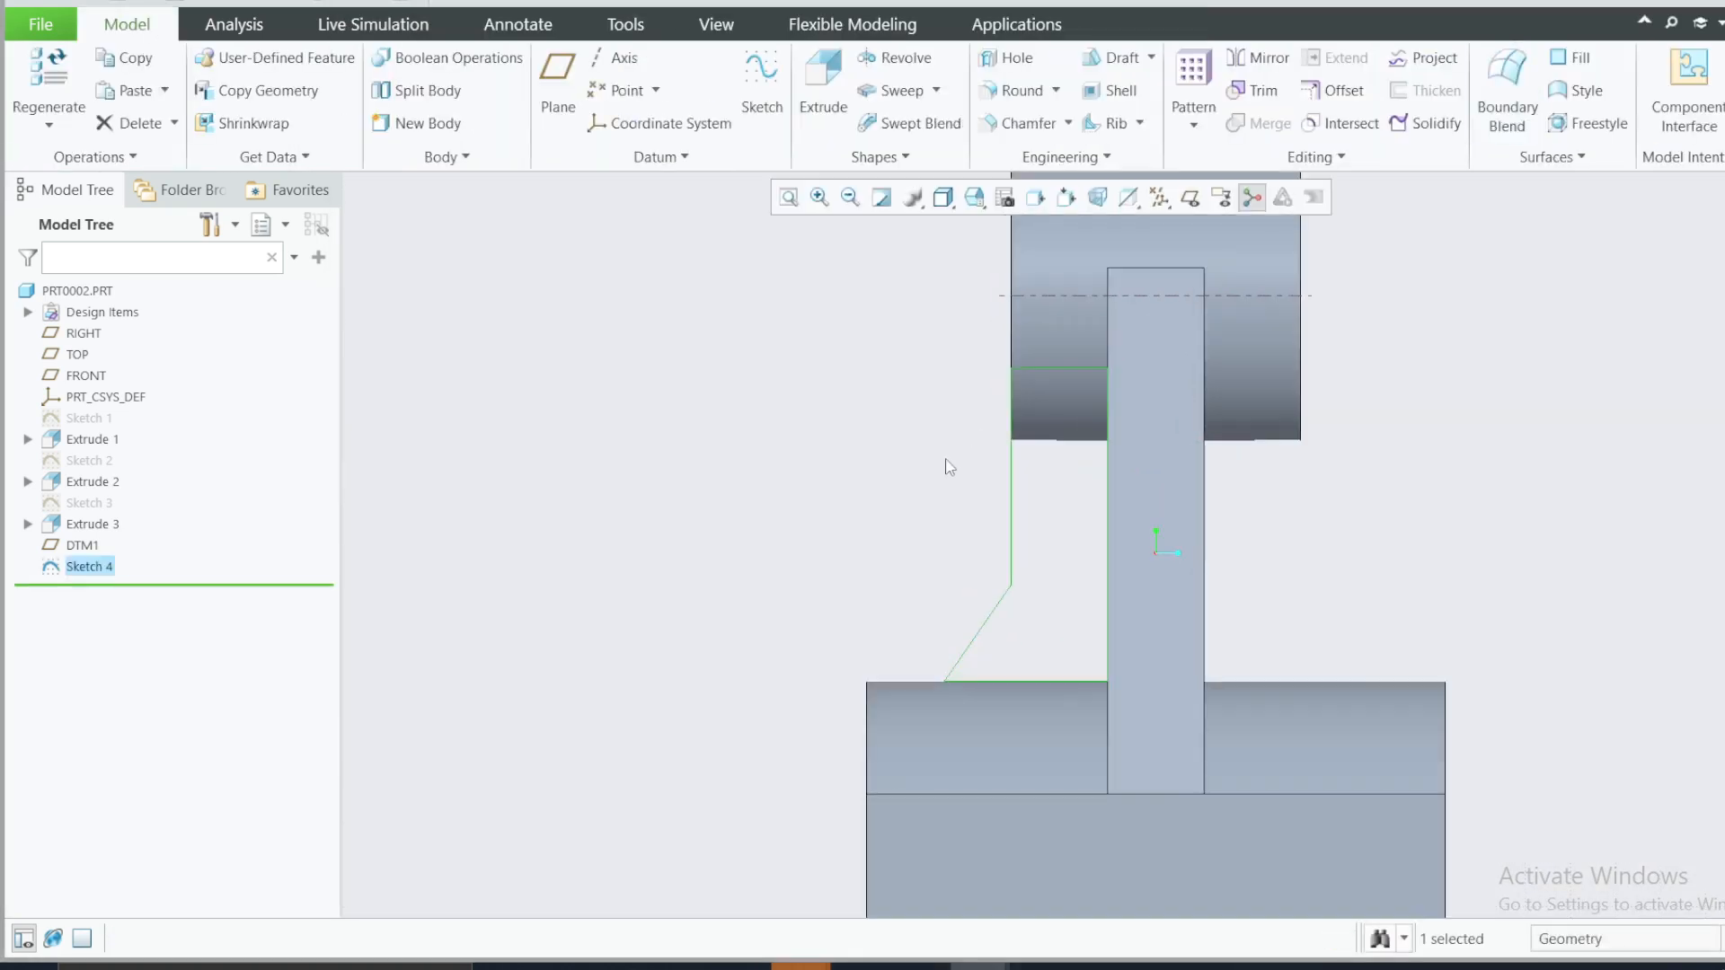
middle_drag(946, 460, 1043, 505)
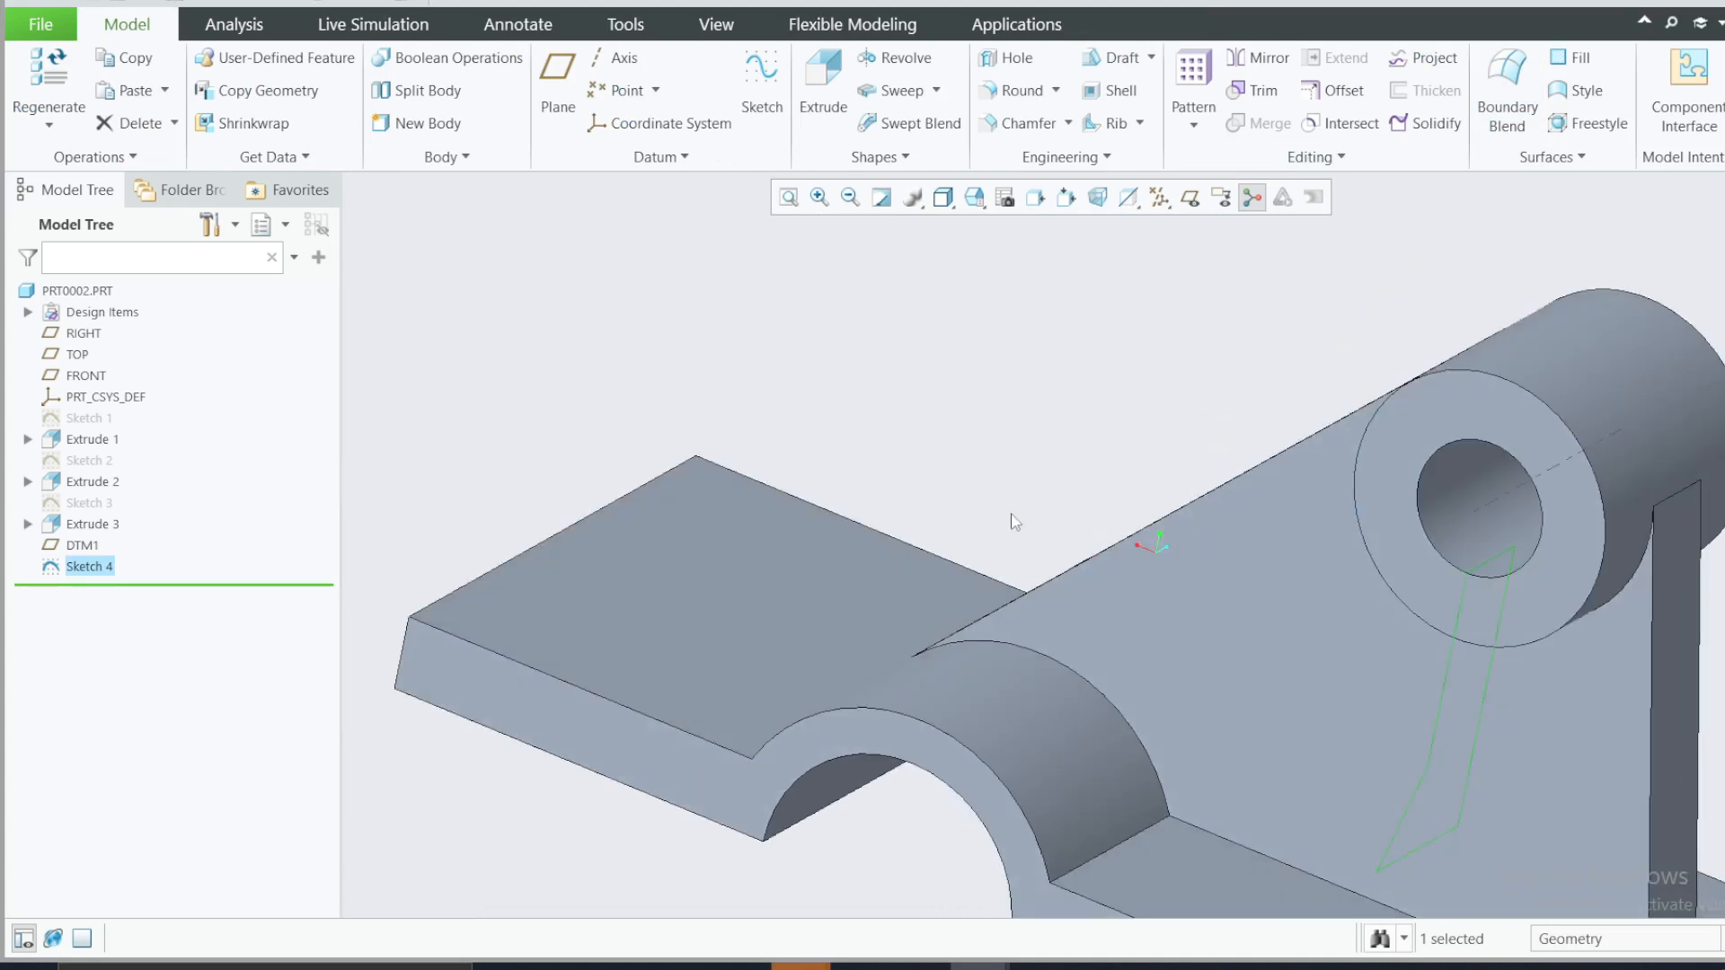
scroll(1015, 521, down, 3)
middle_drag(1113, 617, 1024, 569)
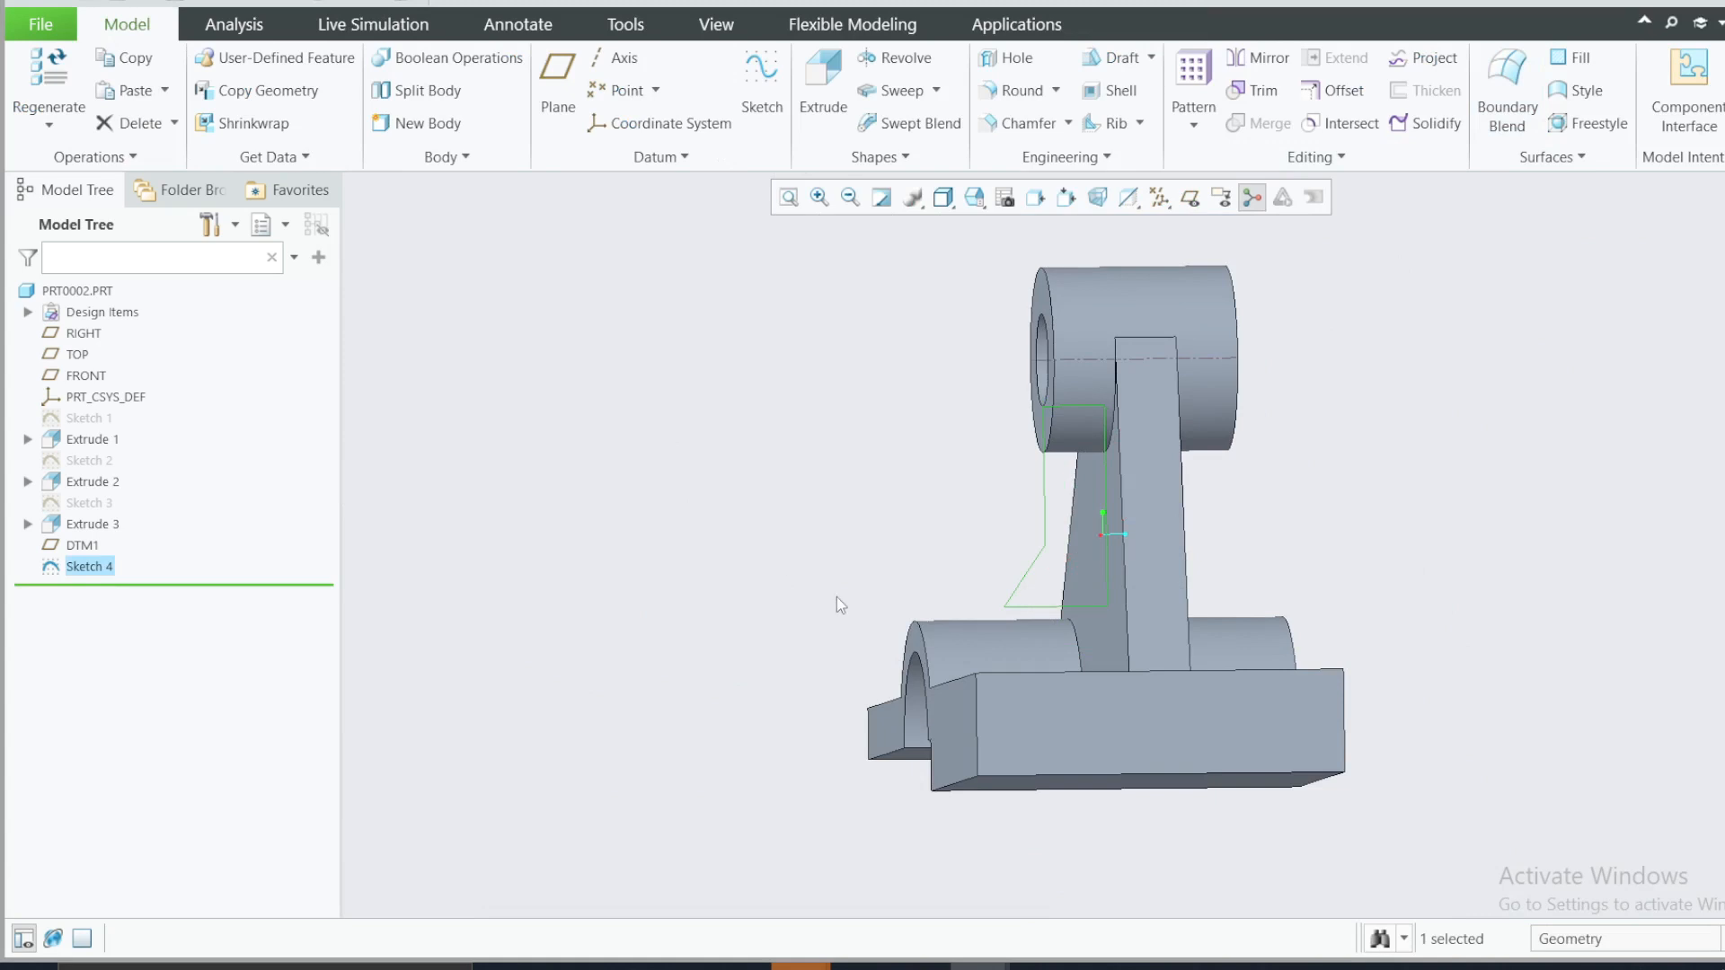
- Reopen the cross rib sketch for editing and orient it parallel to the screen, keeping Sketcher open
right_click(94, 568)
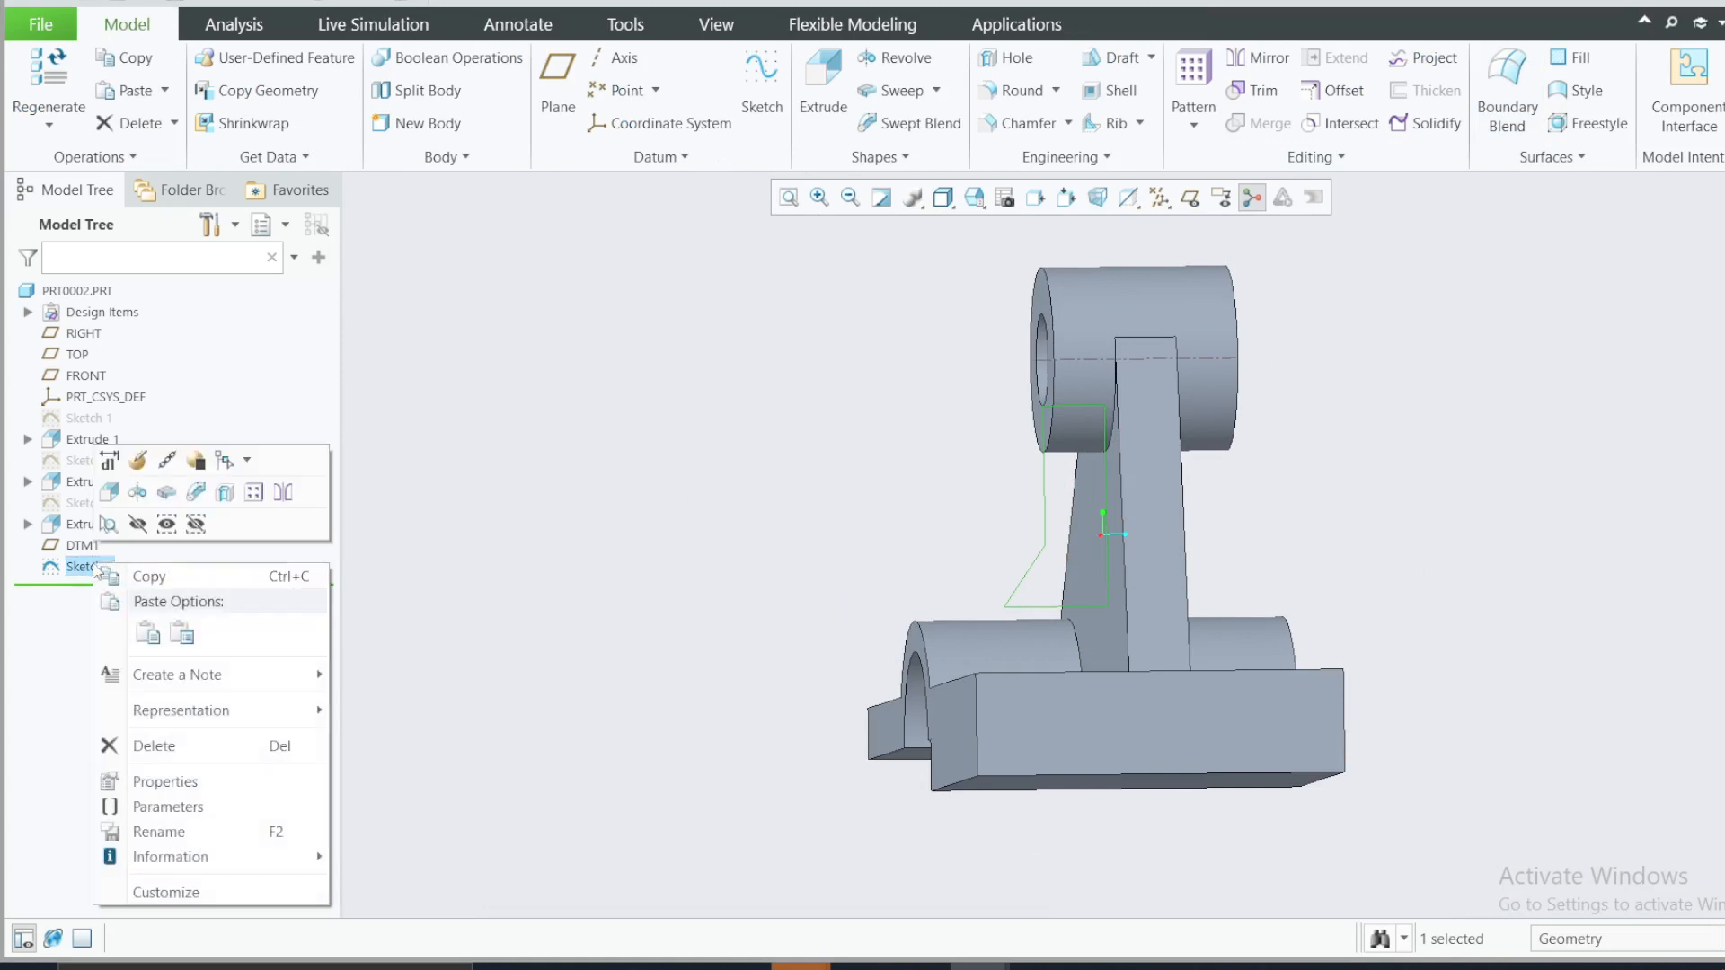
click(139, 461)
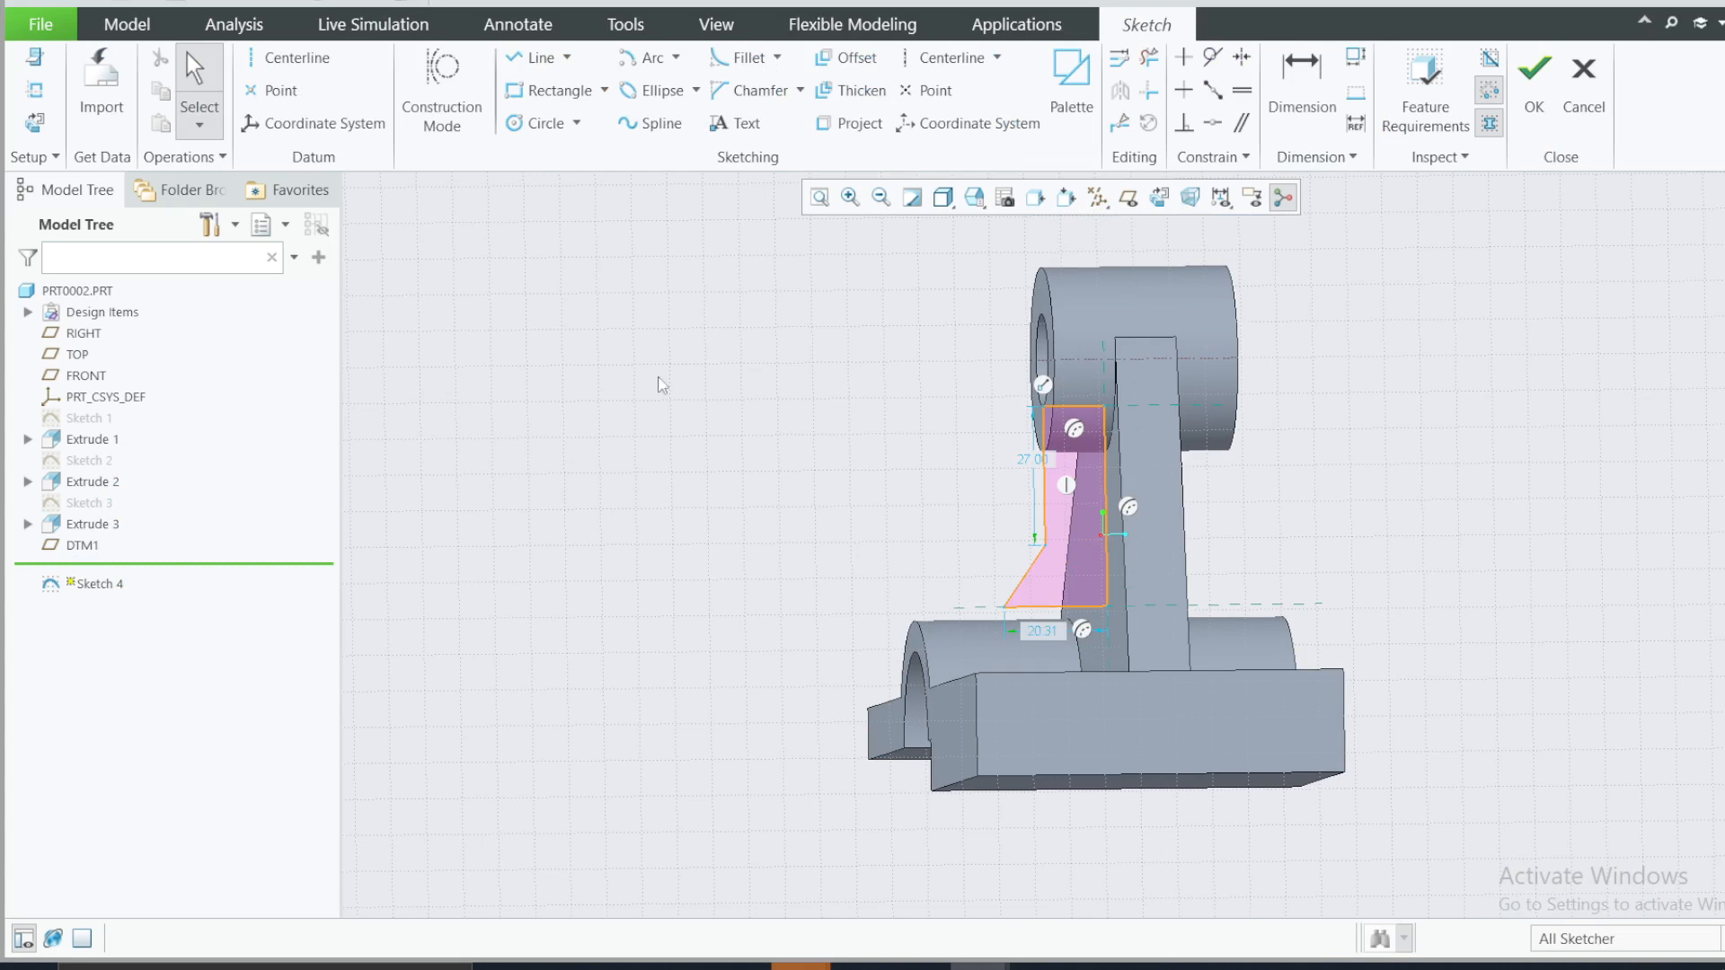
click(37, 123)
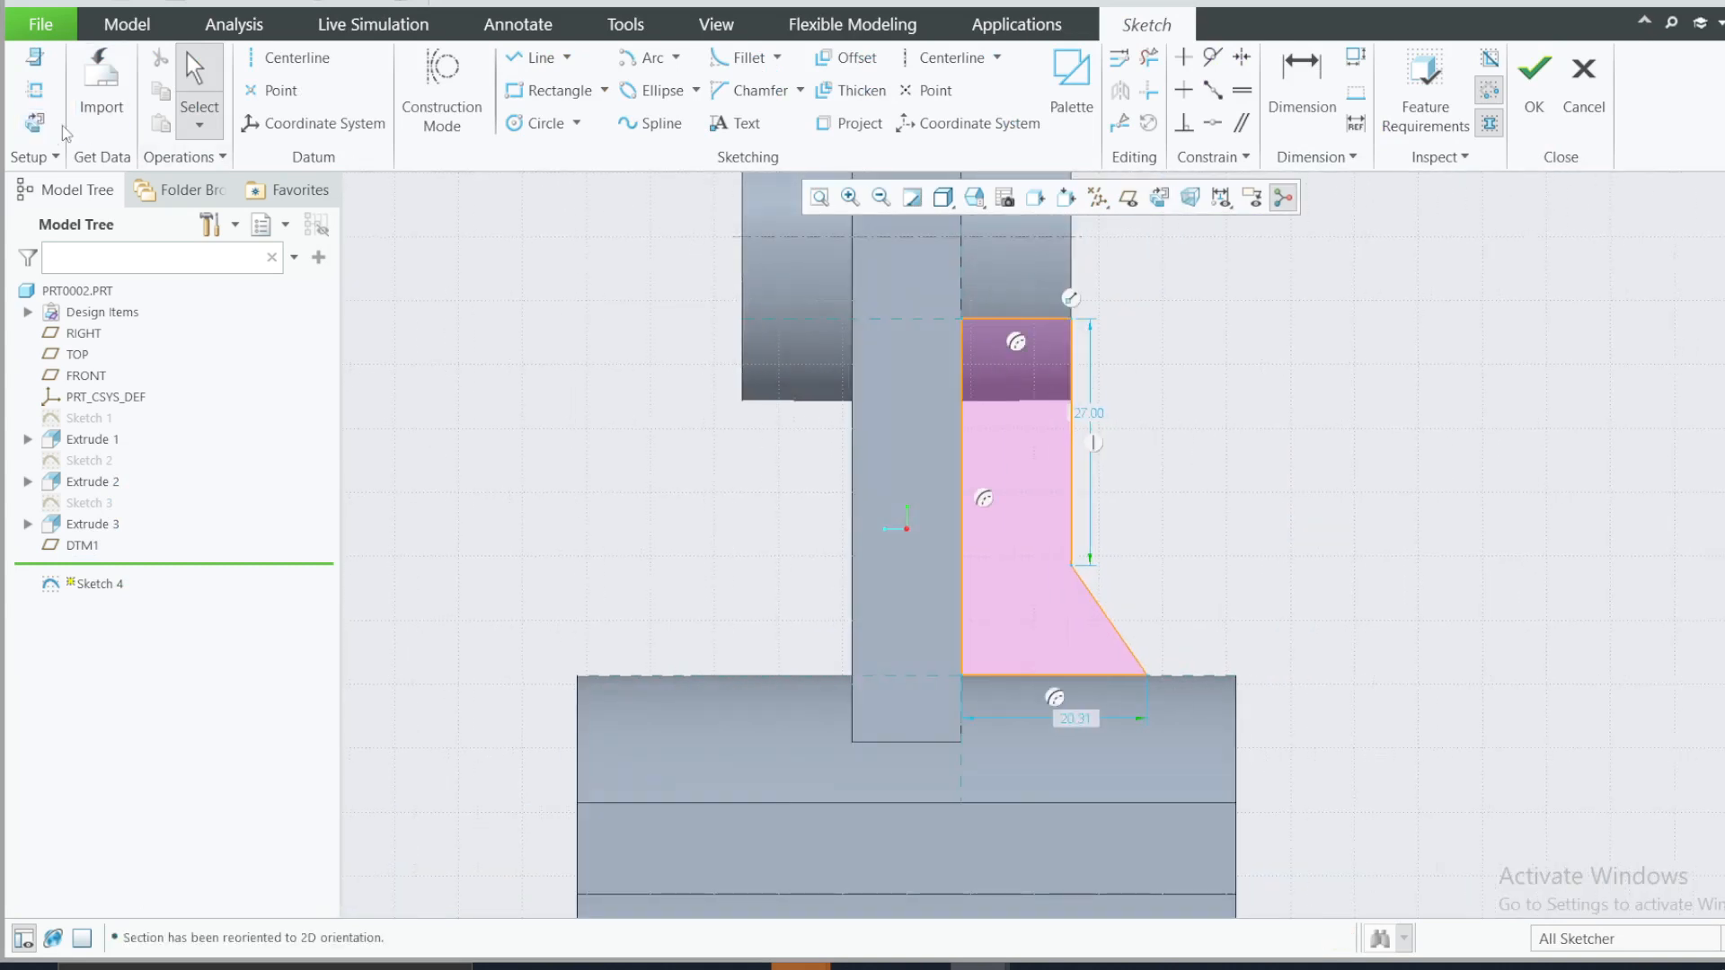
scroll(1141, 529, up, 2)
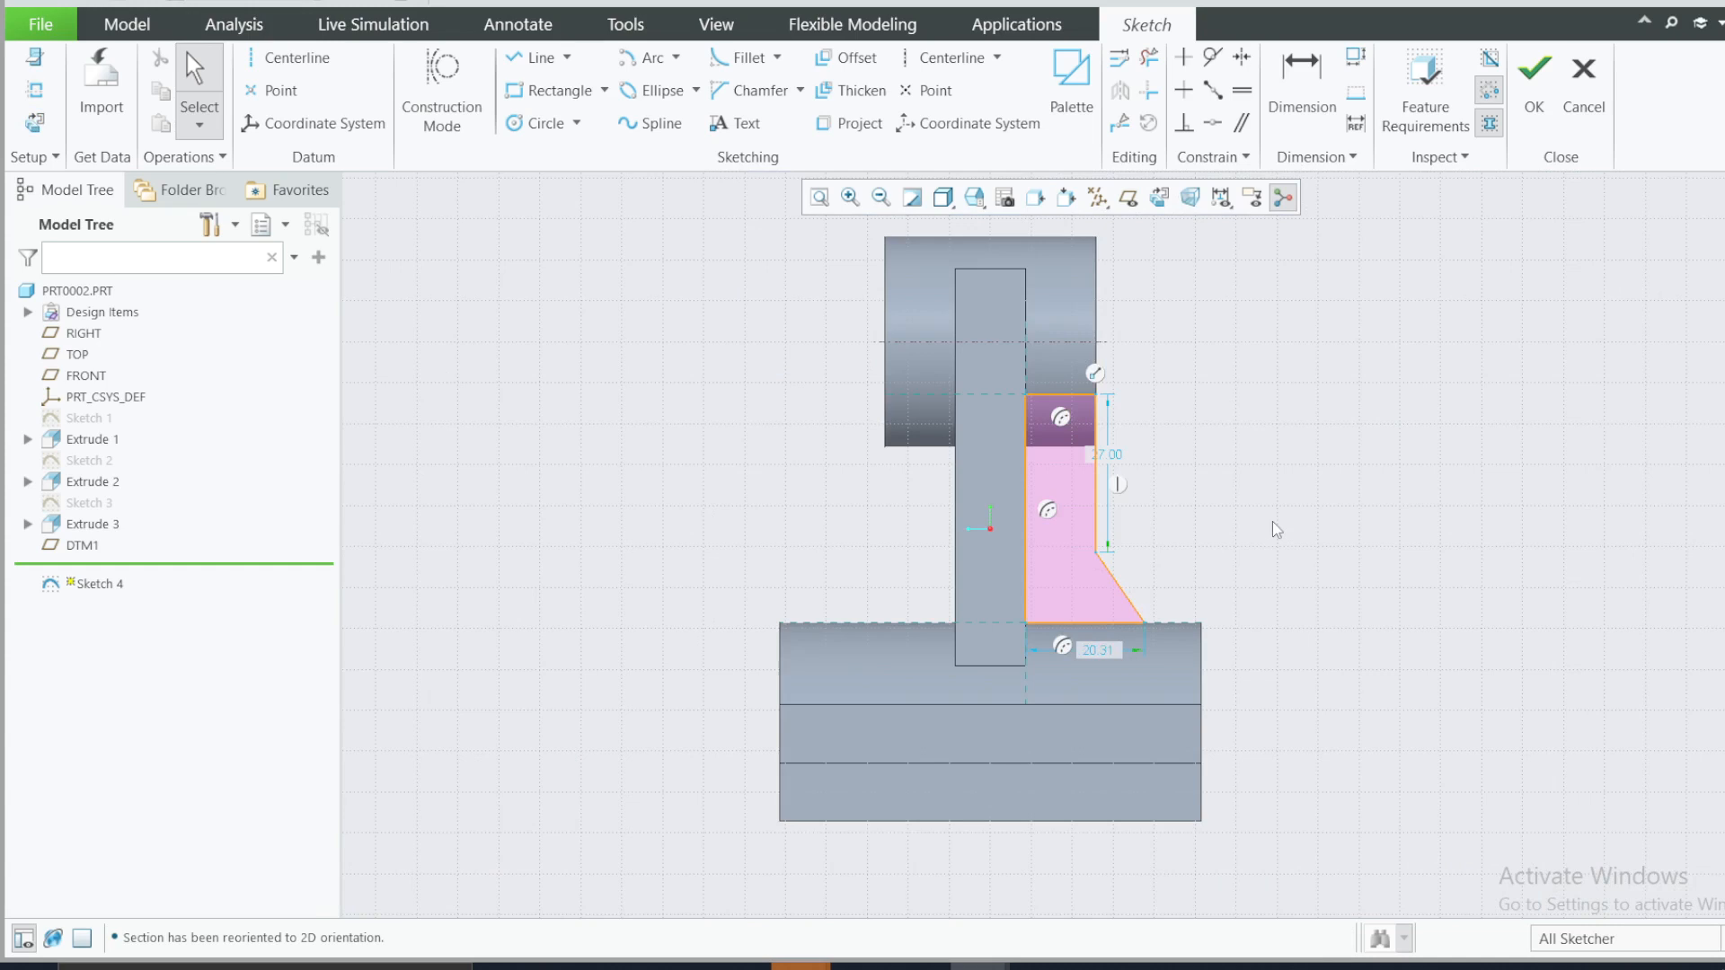
click(1568, 103)
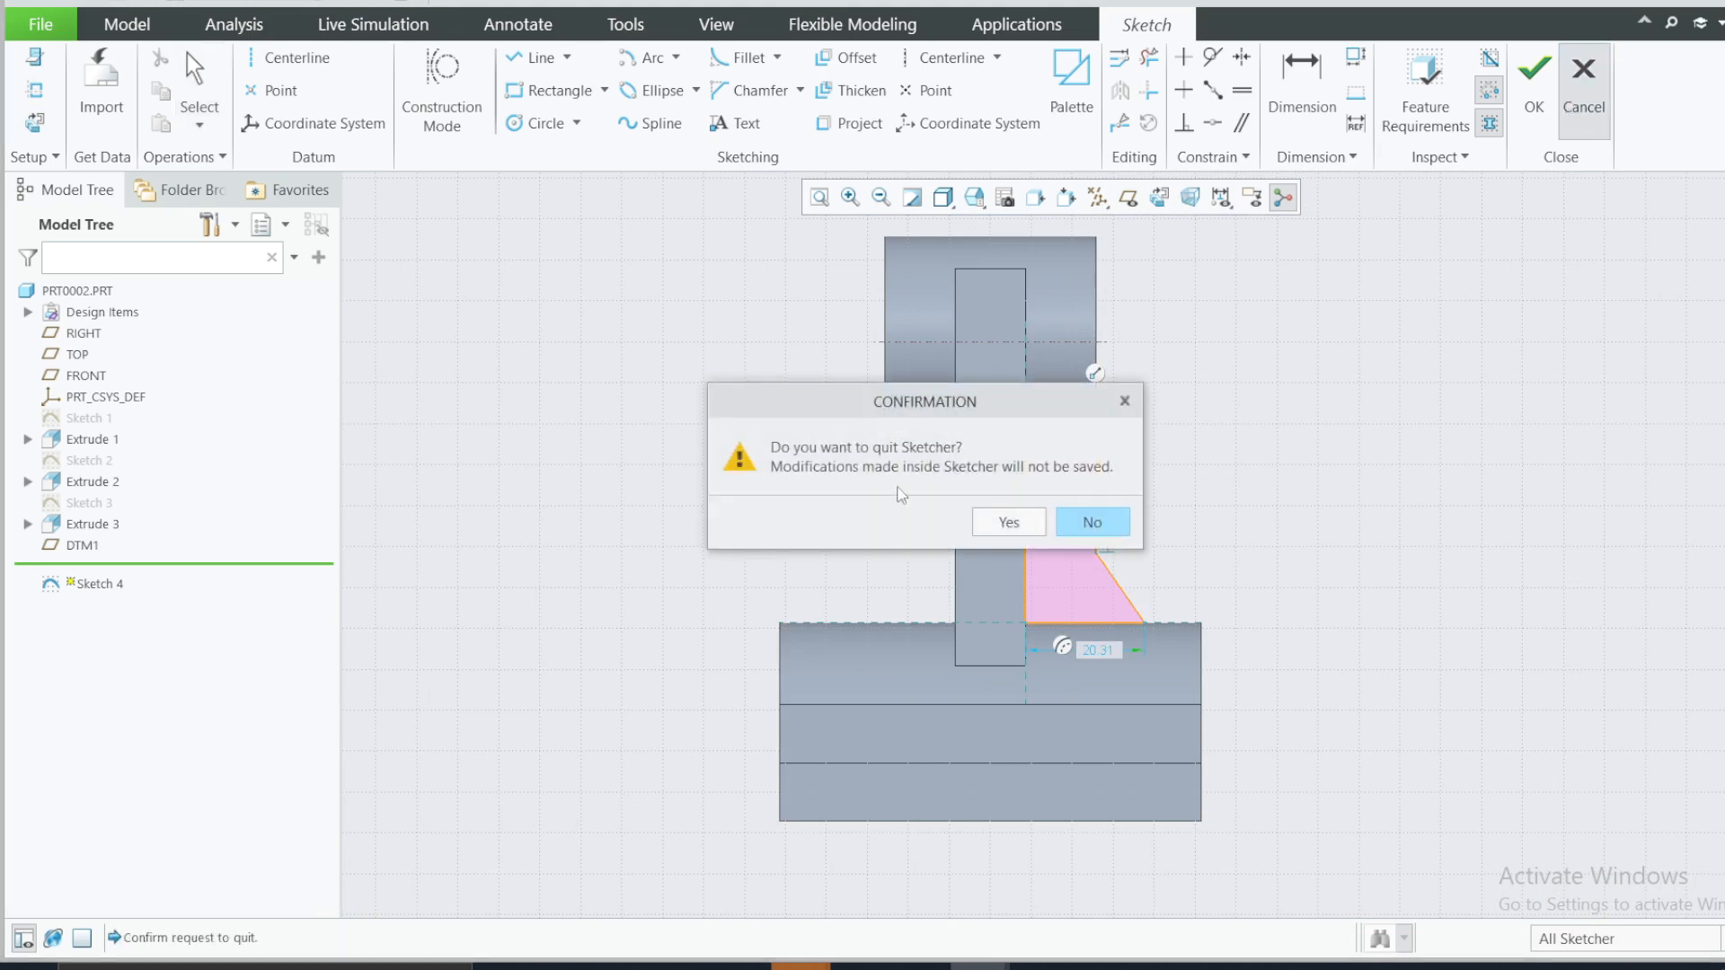
click(1087, 530)
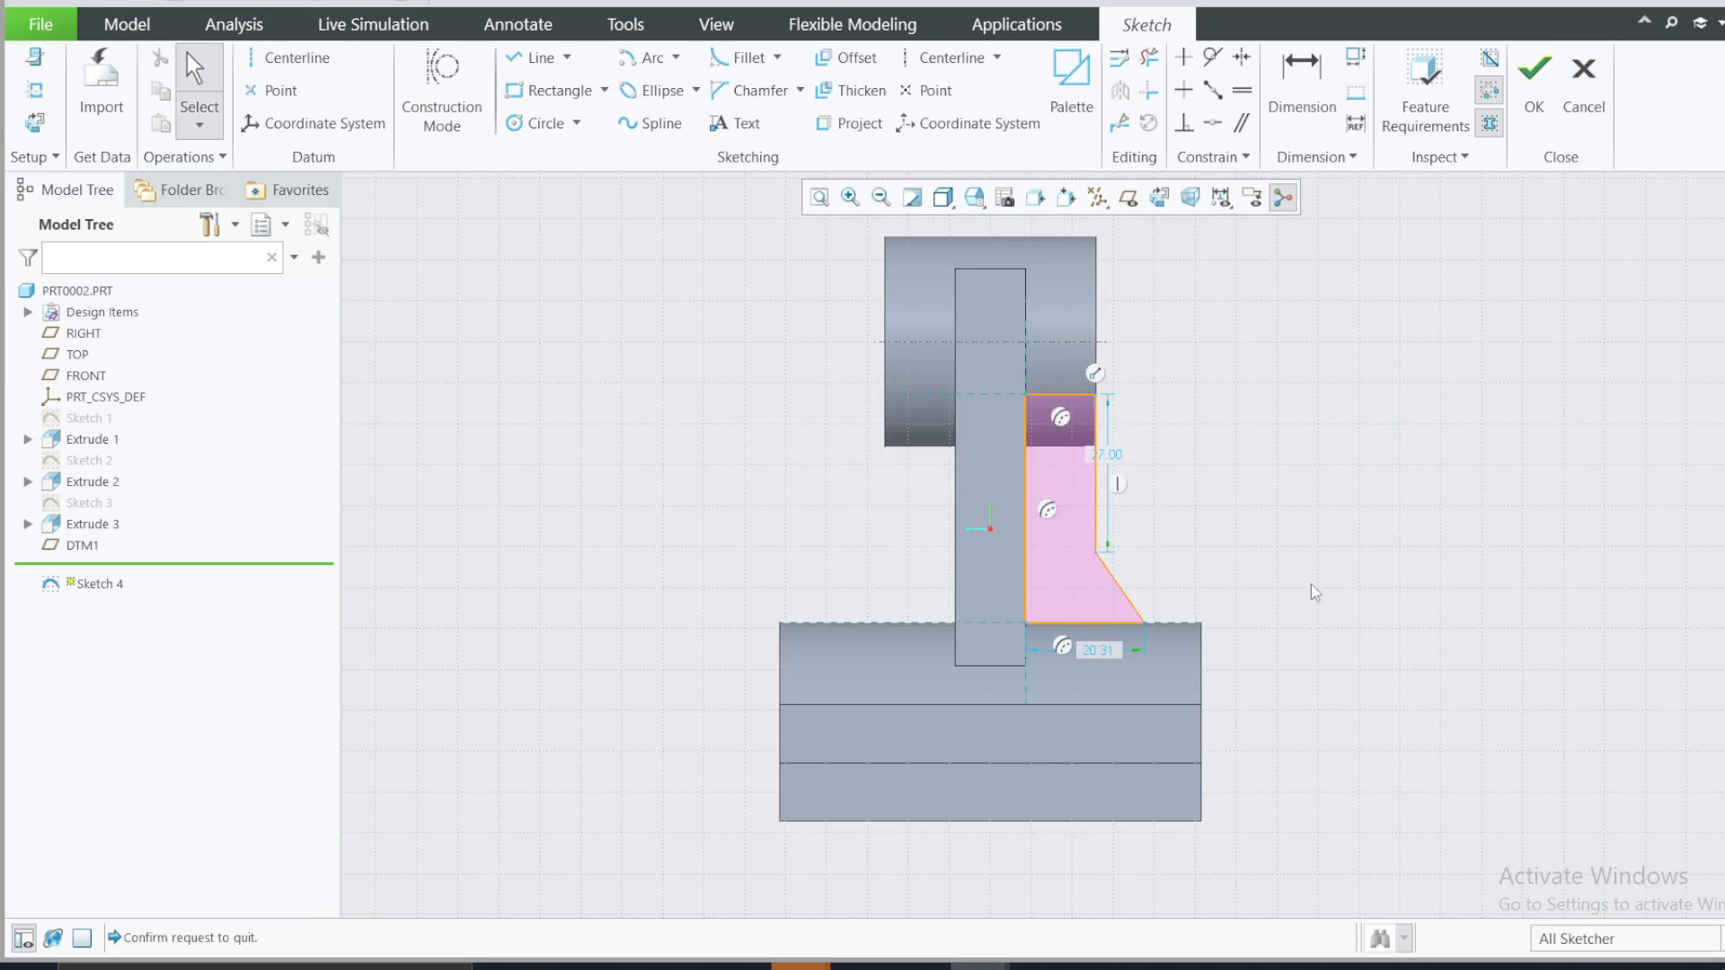
- Inspect the cross rib profile in 3D and from the RIGHT orientation, ending in the LEFT orientation
scroll(1321, 613, down, 2)
mouse_move(1316, 616)
middle_down()
mouse_move(1168, 692)
mouse_move(1135, 731)
middle_up()
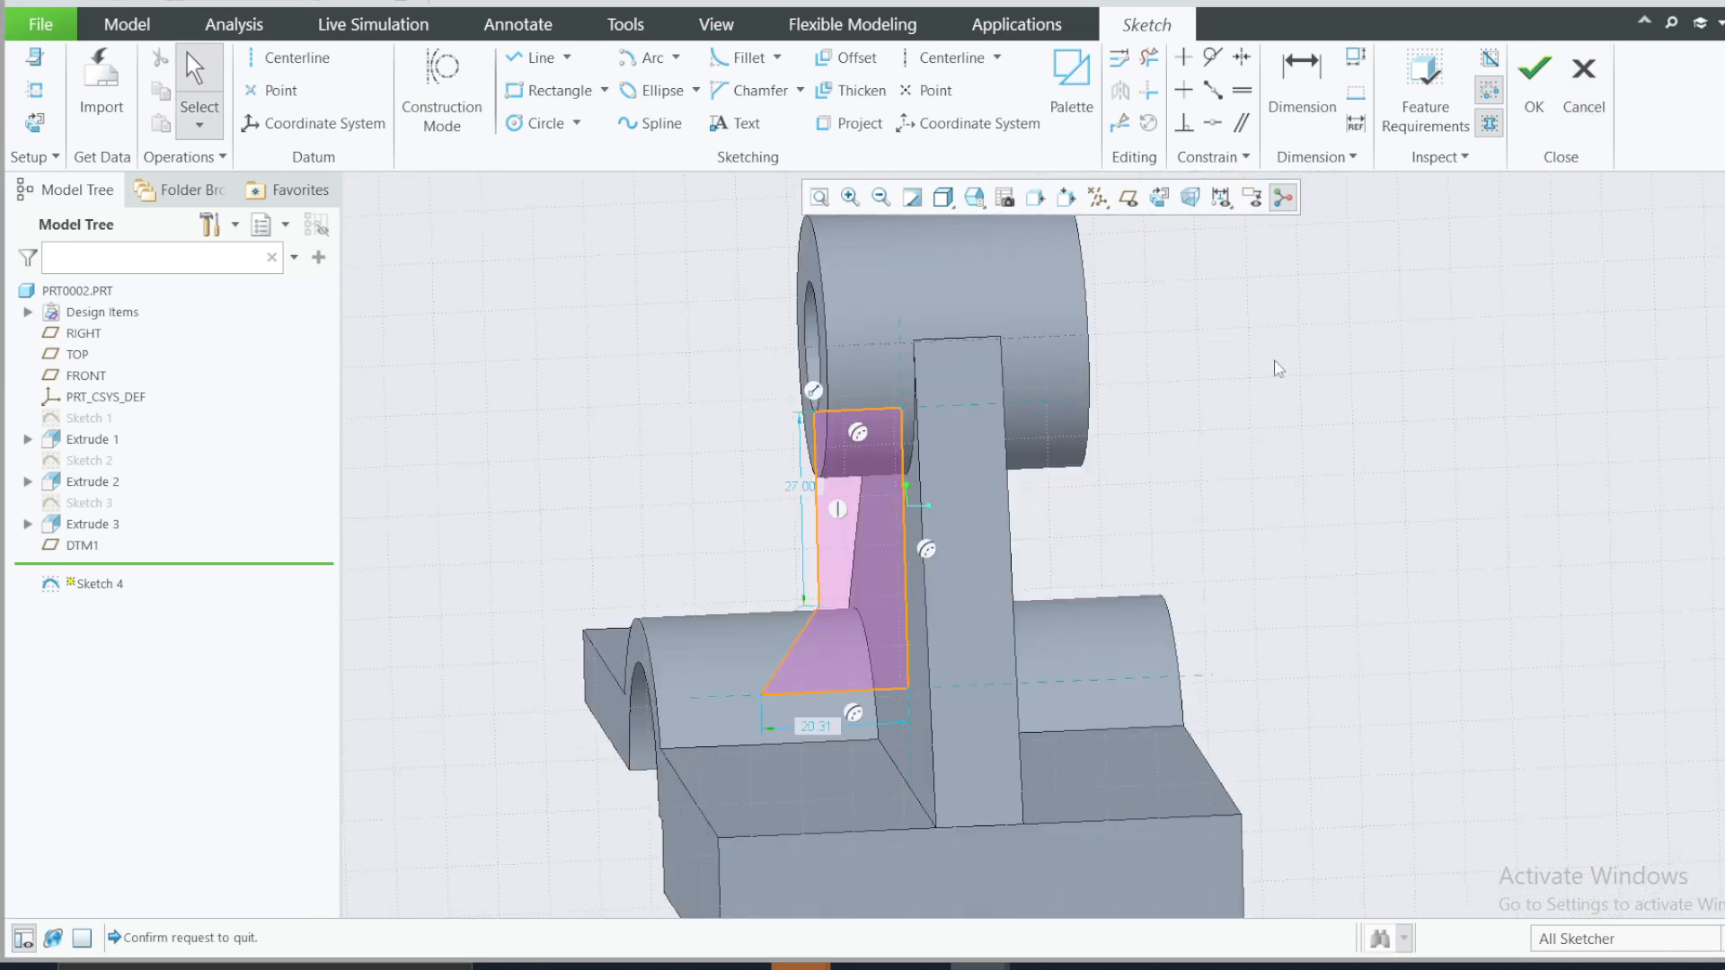
scroll(1279, 360, up, 3)
click(974, 198)
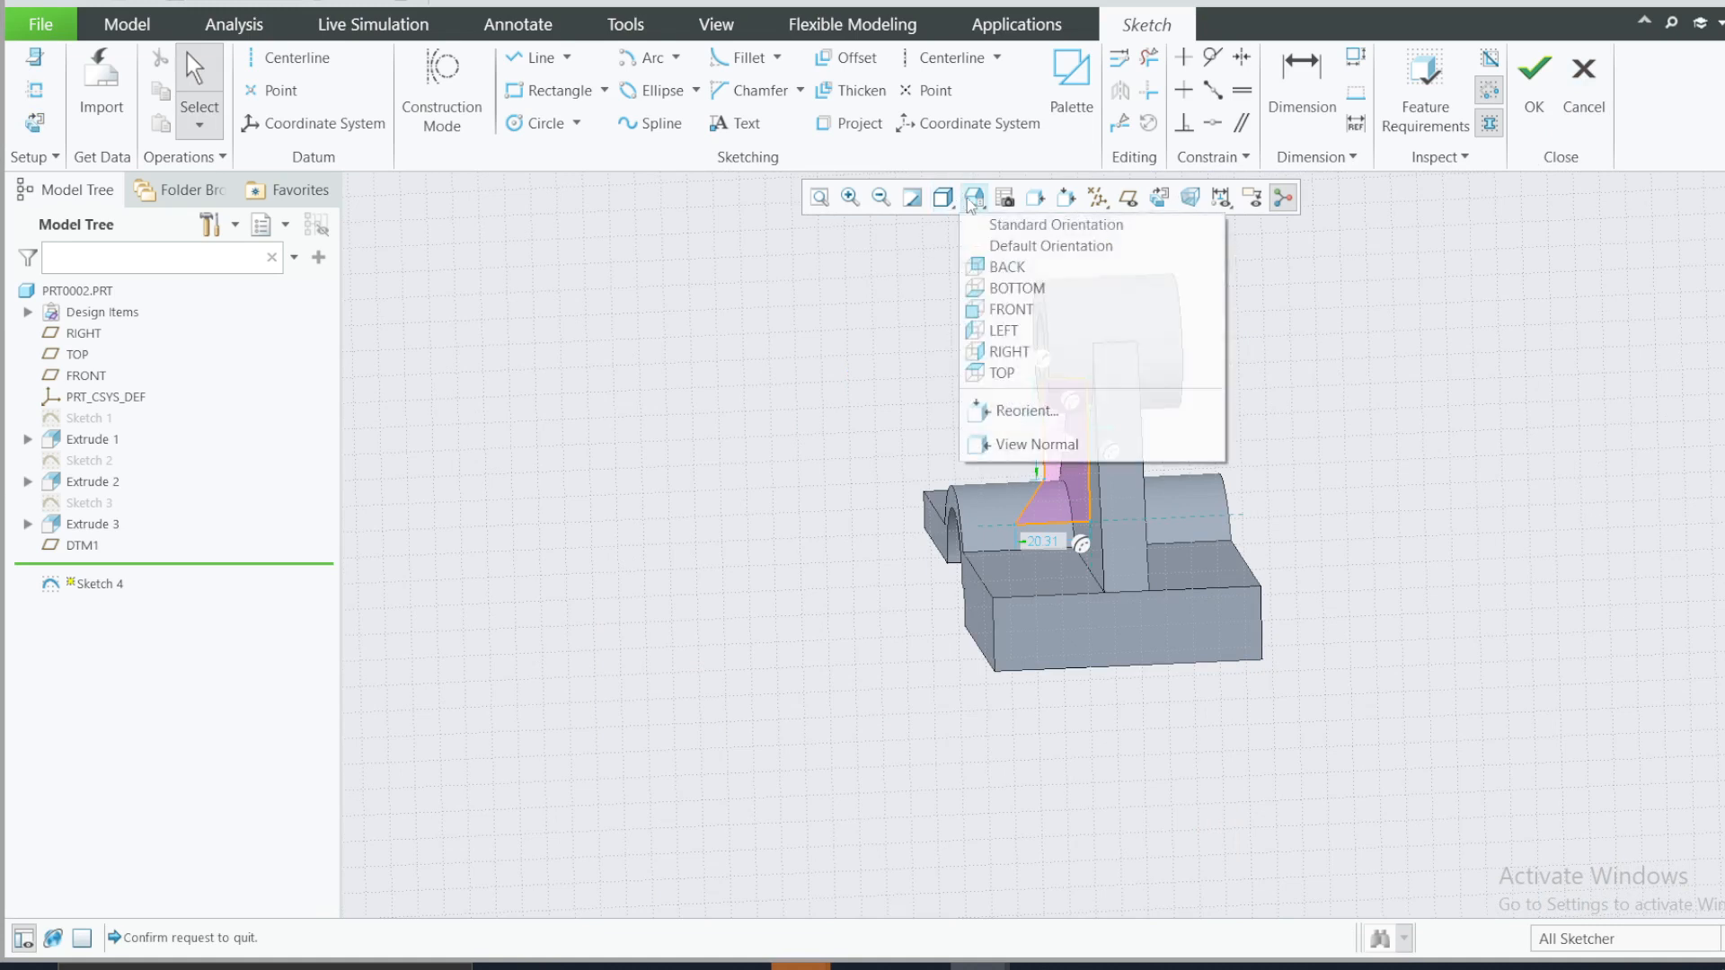
click(1010, 351)
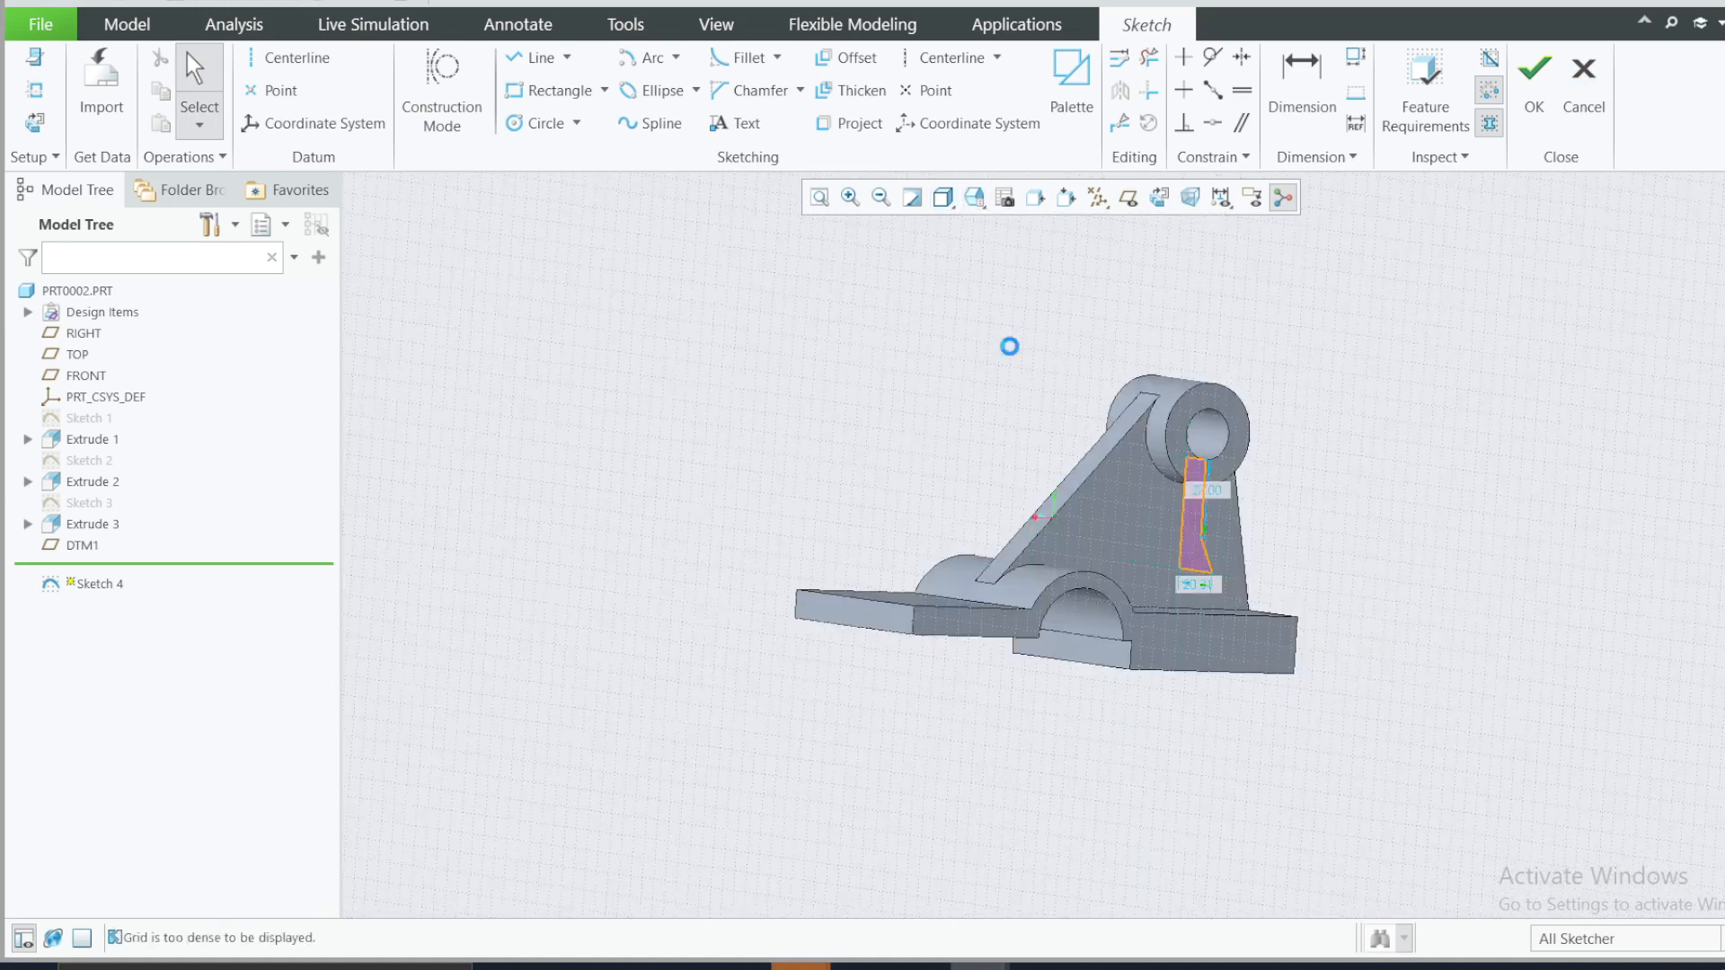
click(977, 198)
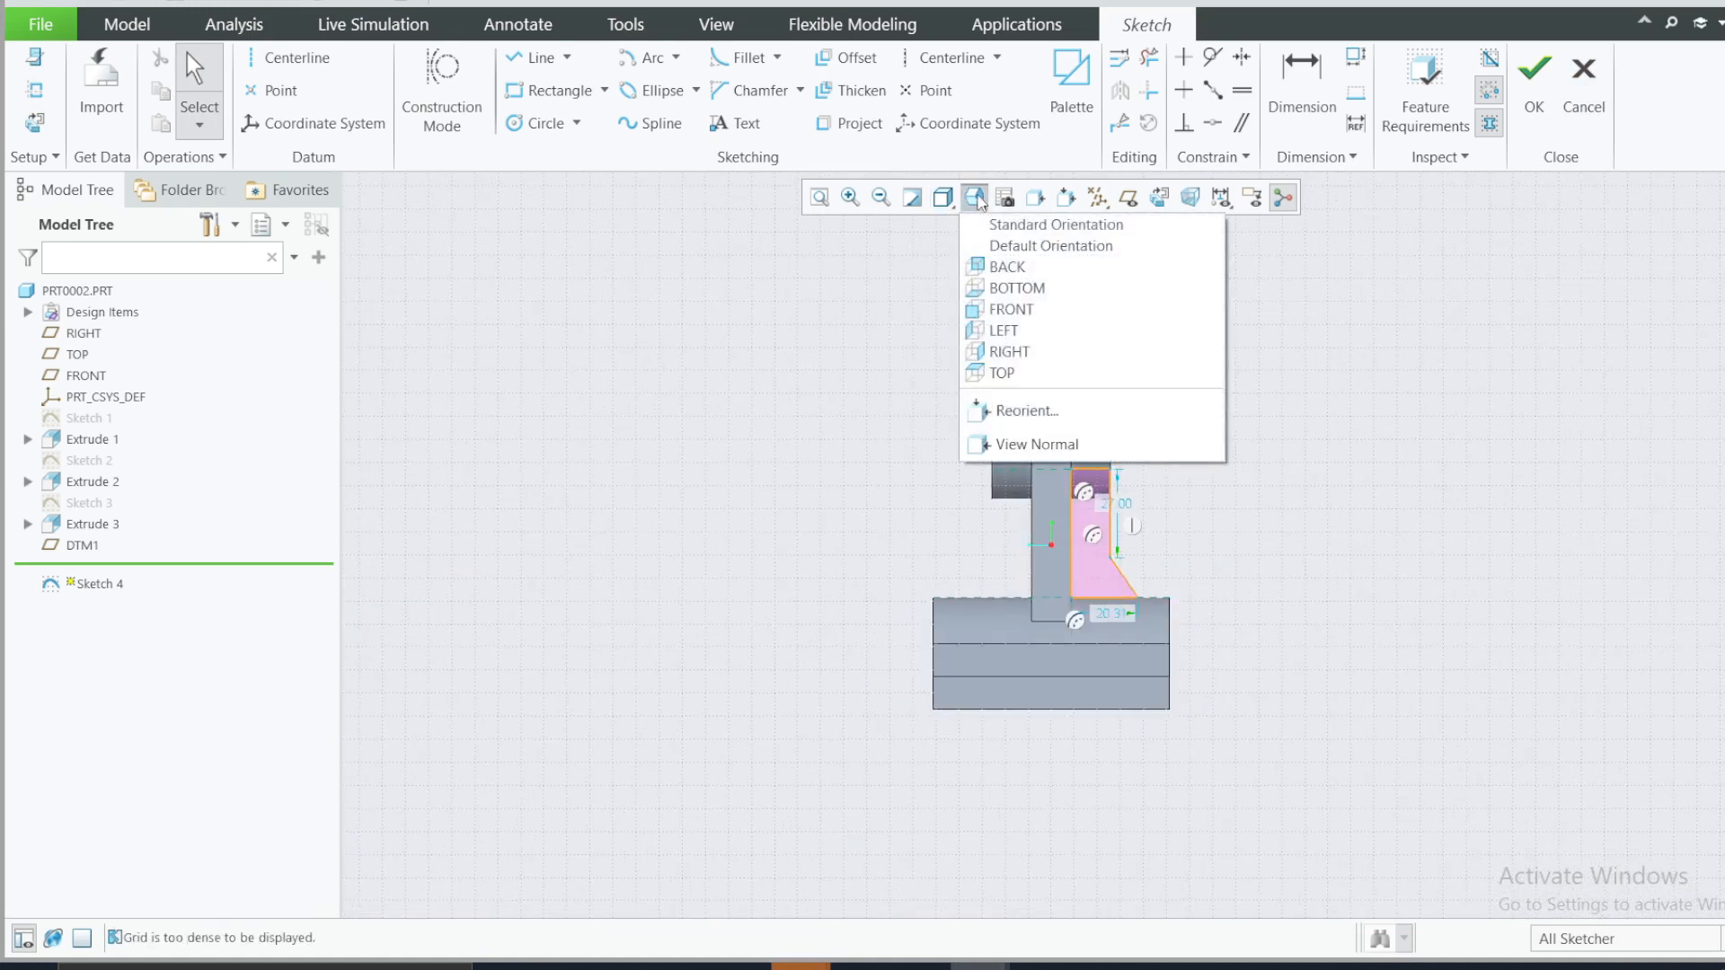
click(1010, 332)
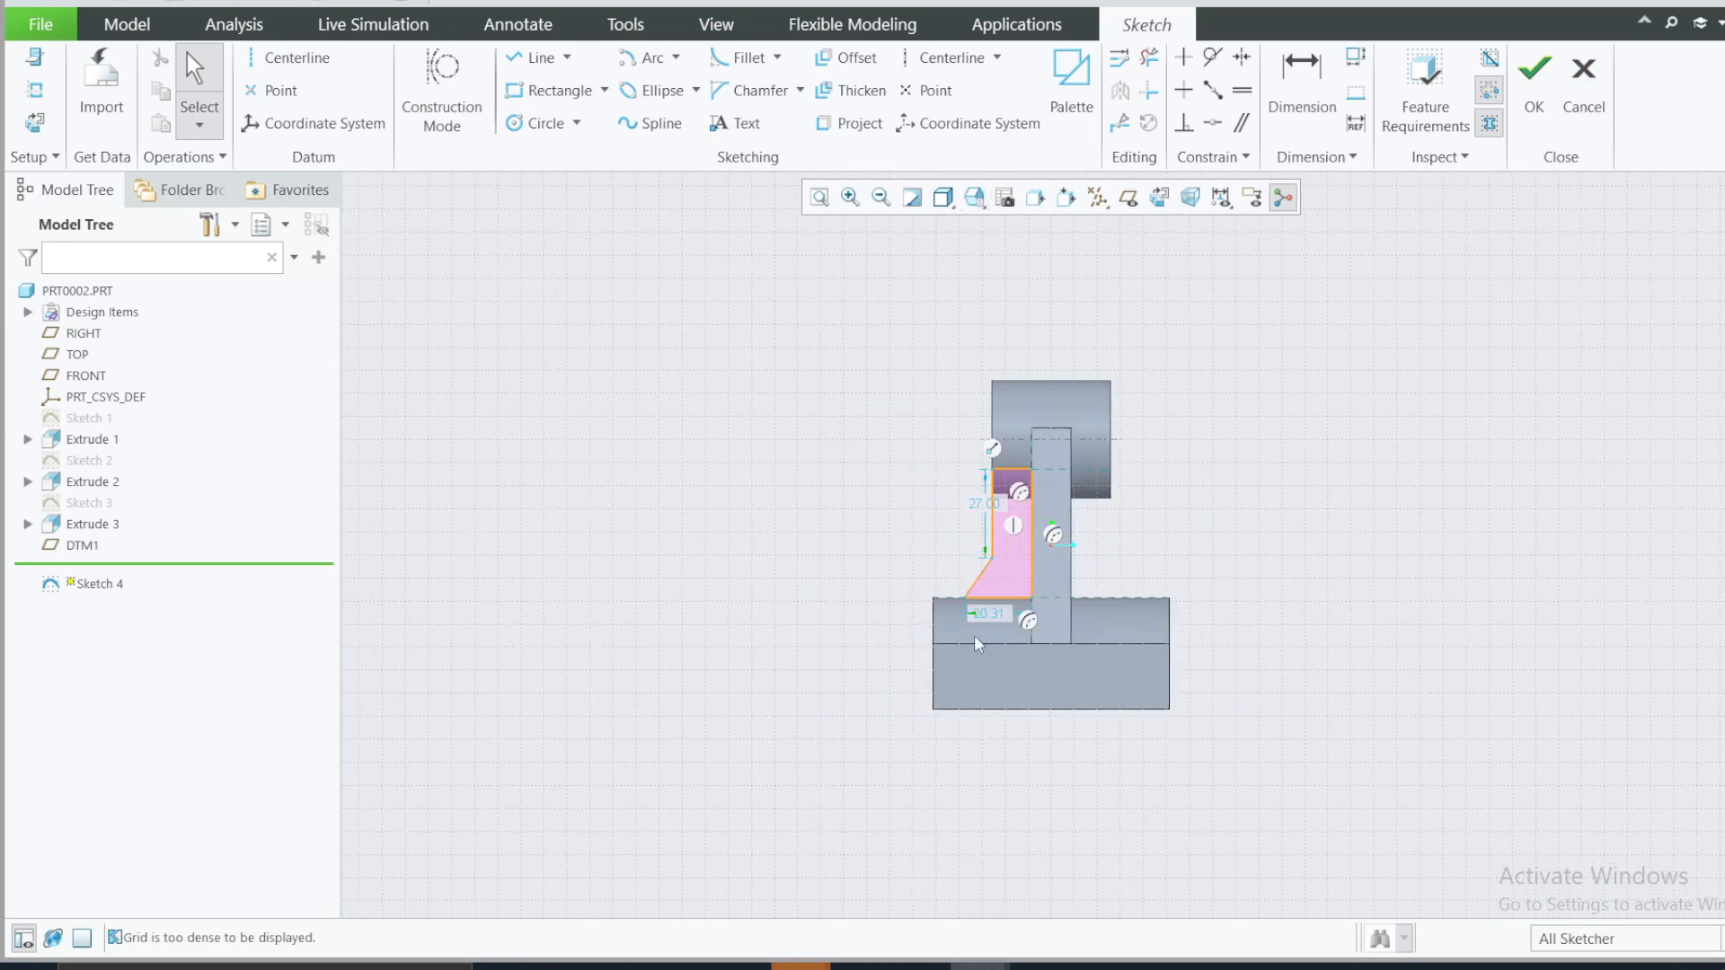
- Check the cross rib's outline in the reference drawing and return the sketch to the LEFT orientation
click(1278, 966)
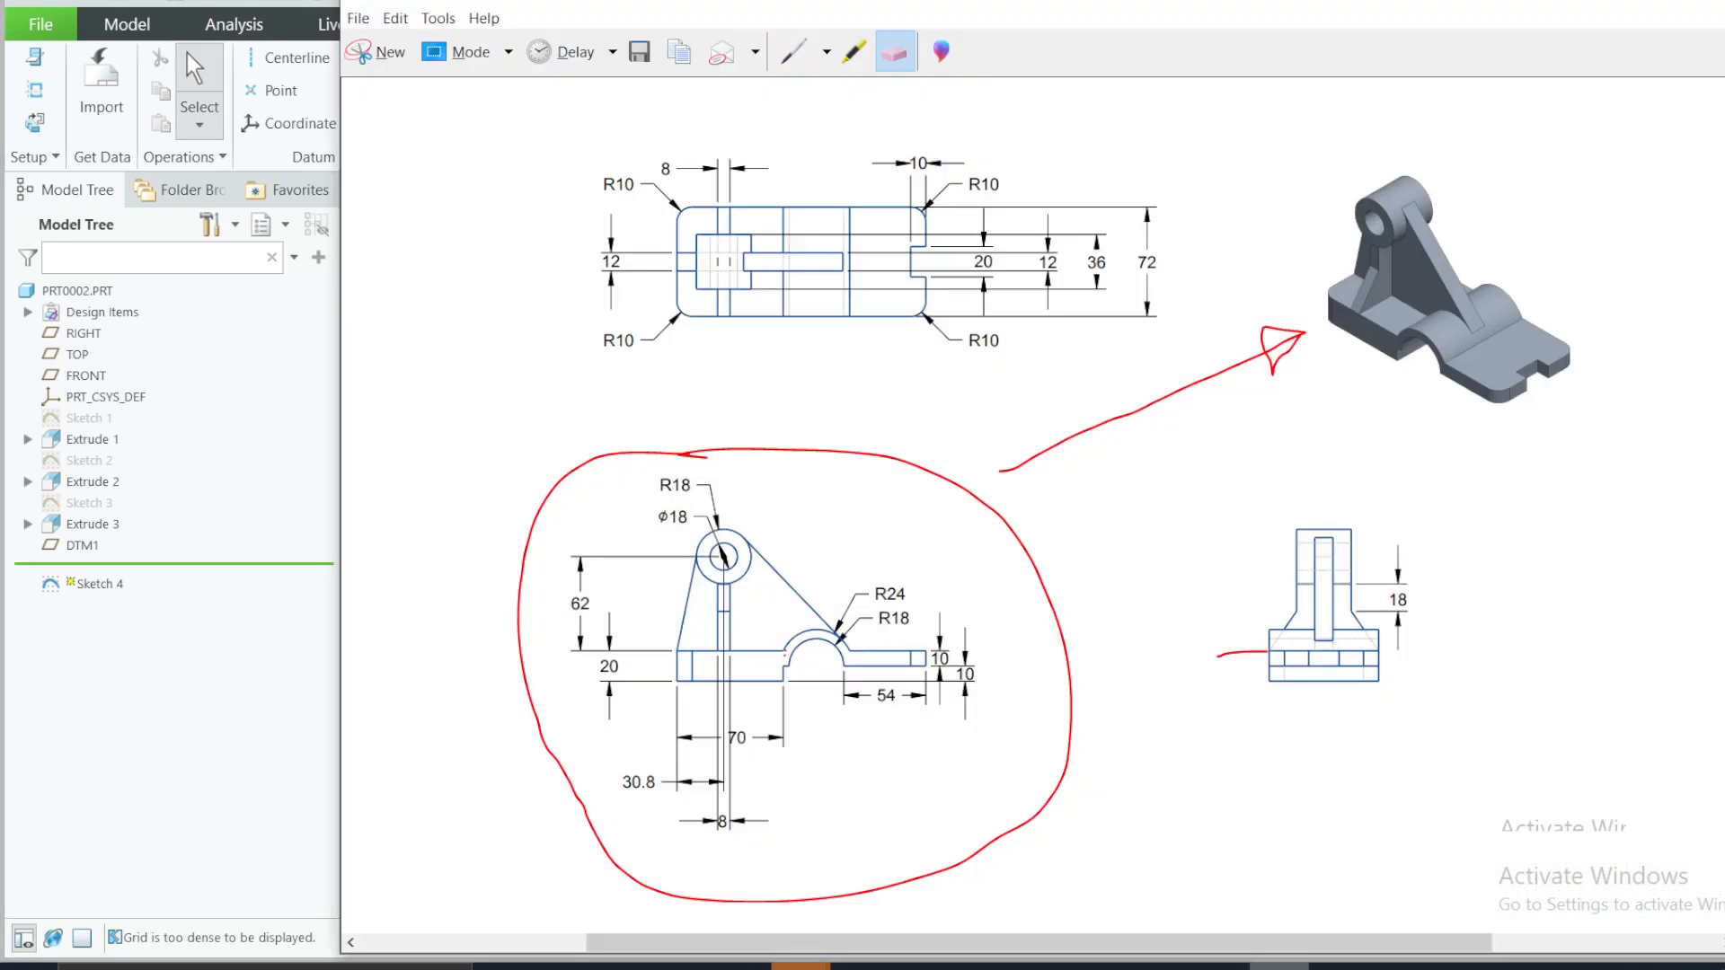
click(1278, 967)
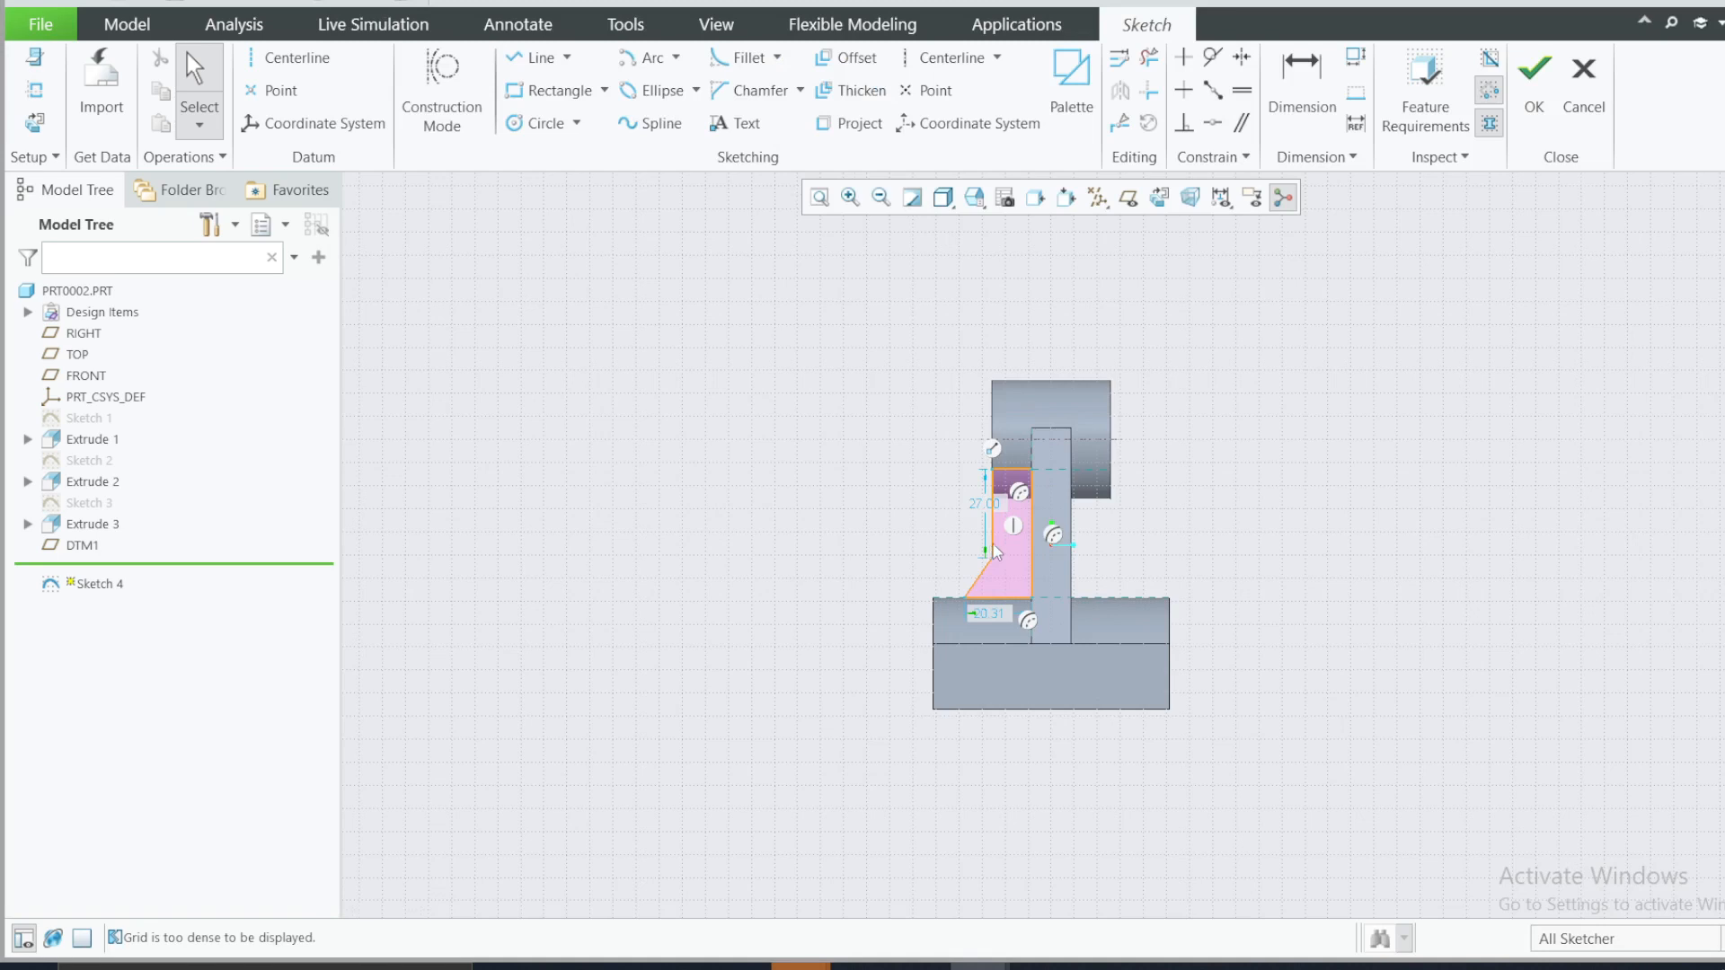
mouse_move(995, 551)
middle_down()
mouse_move(1040, 569)
mouse_move(1122, 517)
middle_up()
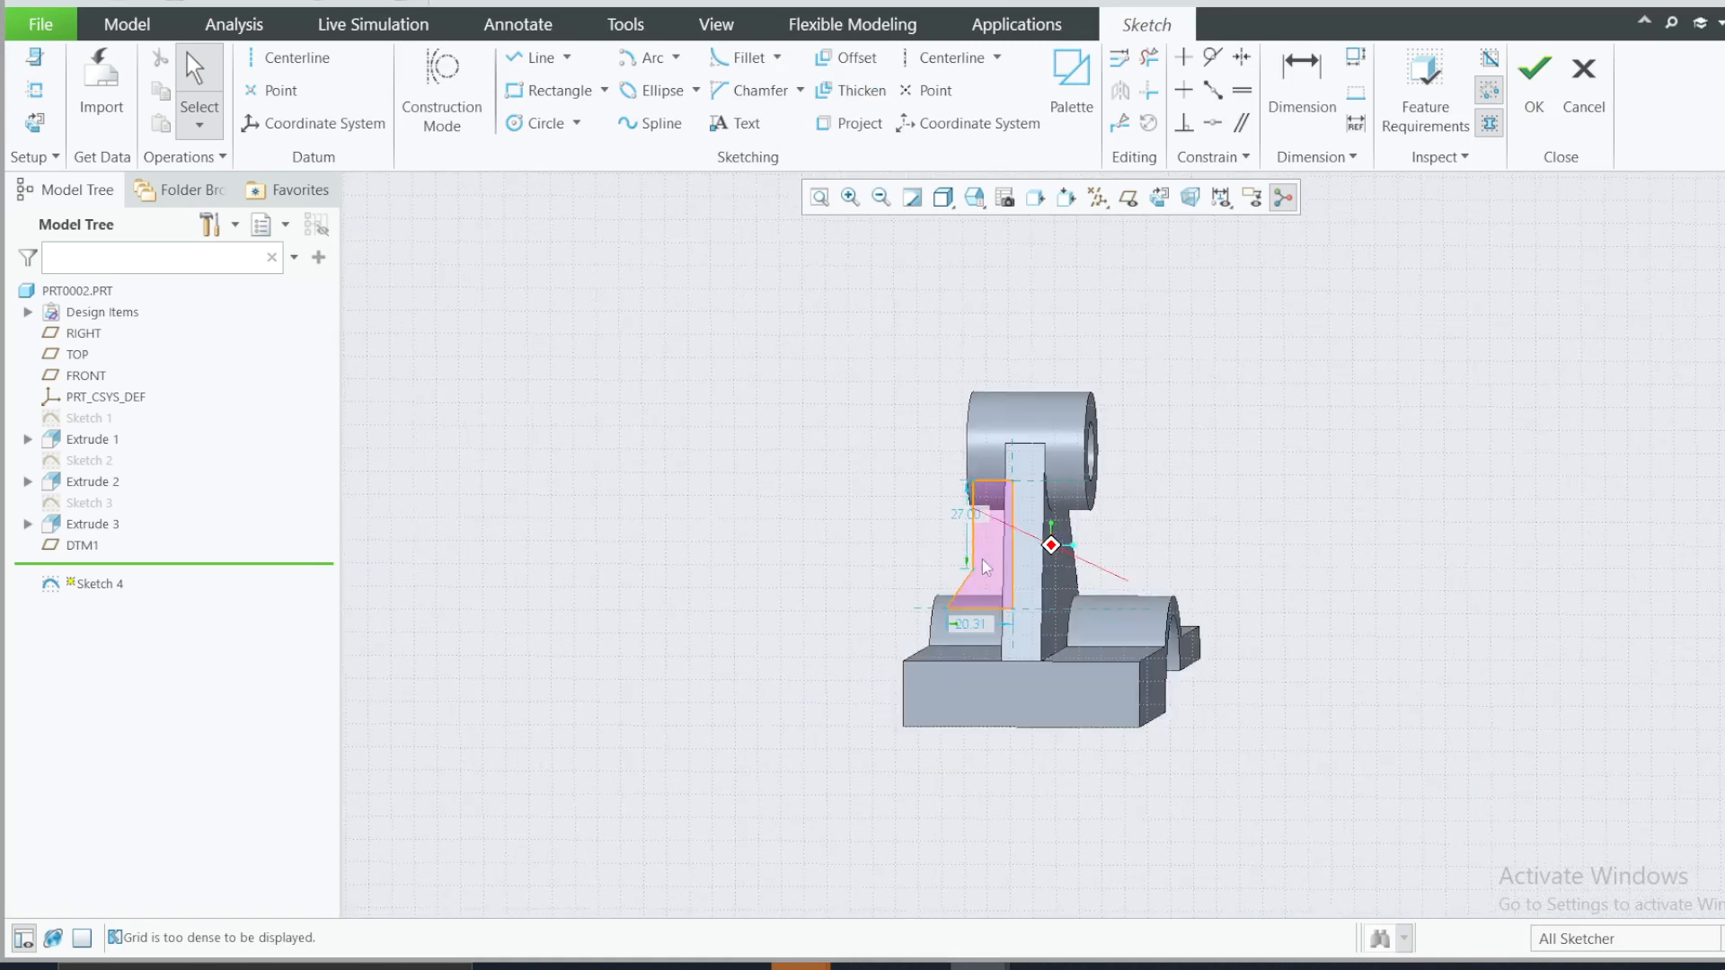
click(979, 211)
click(1009, 328)
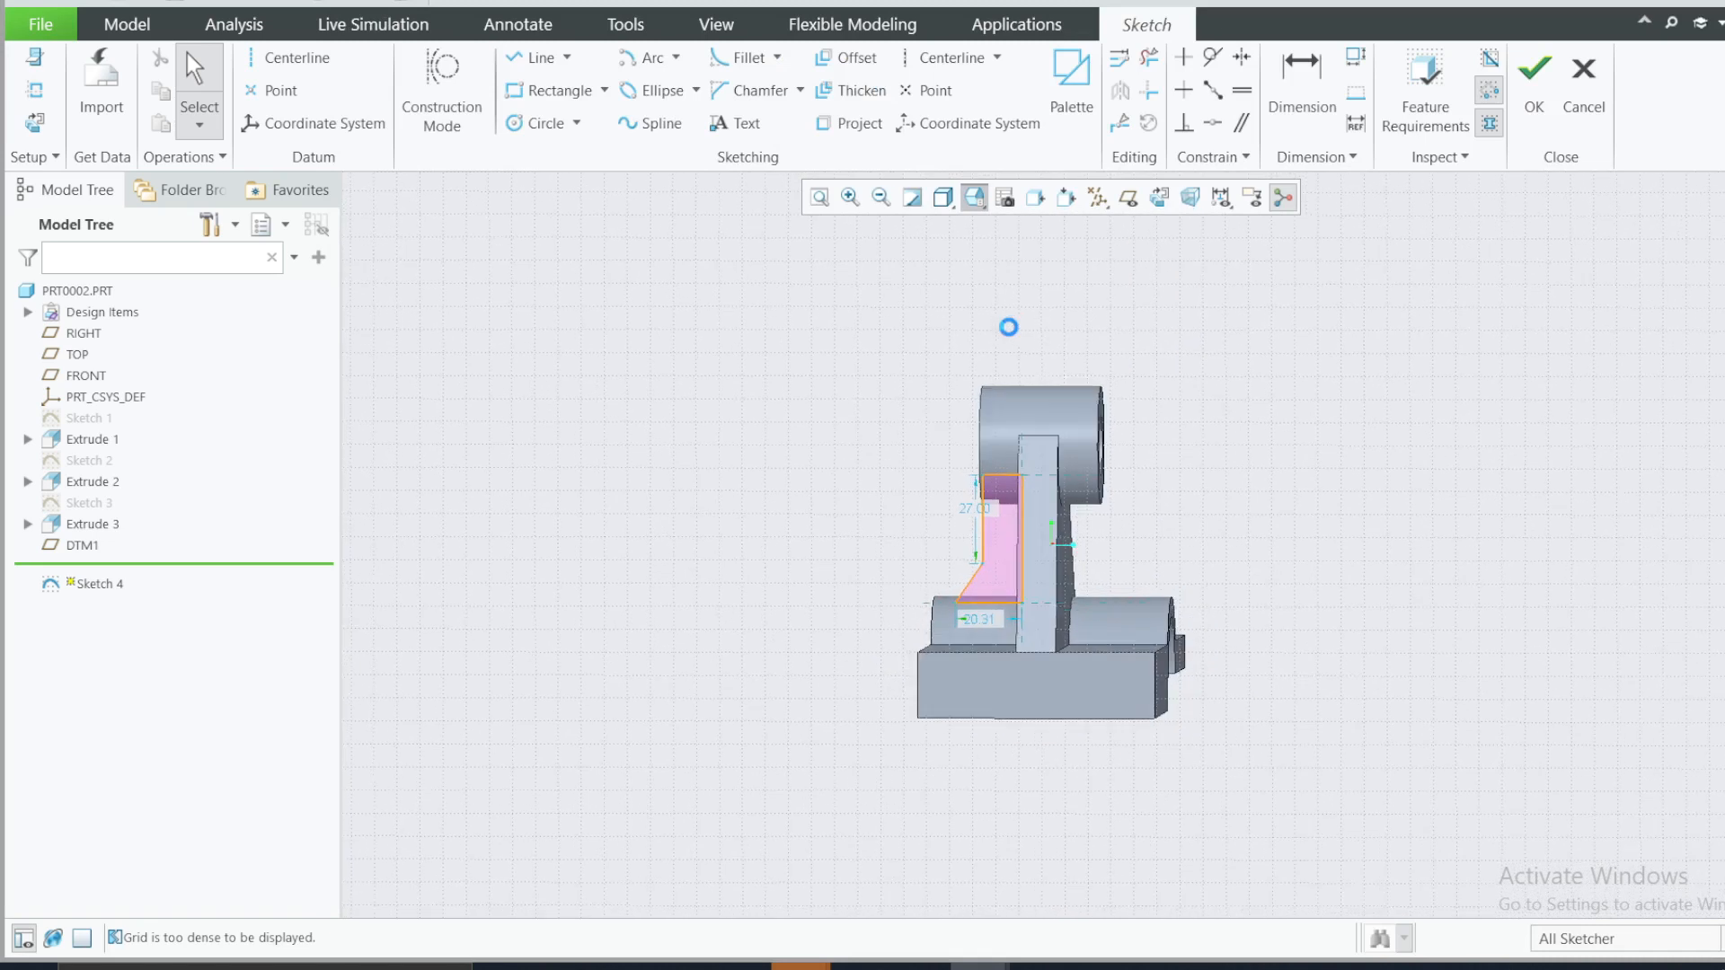
scroll(1006, 623, up, 2)
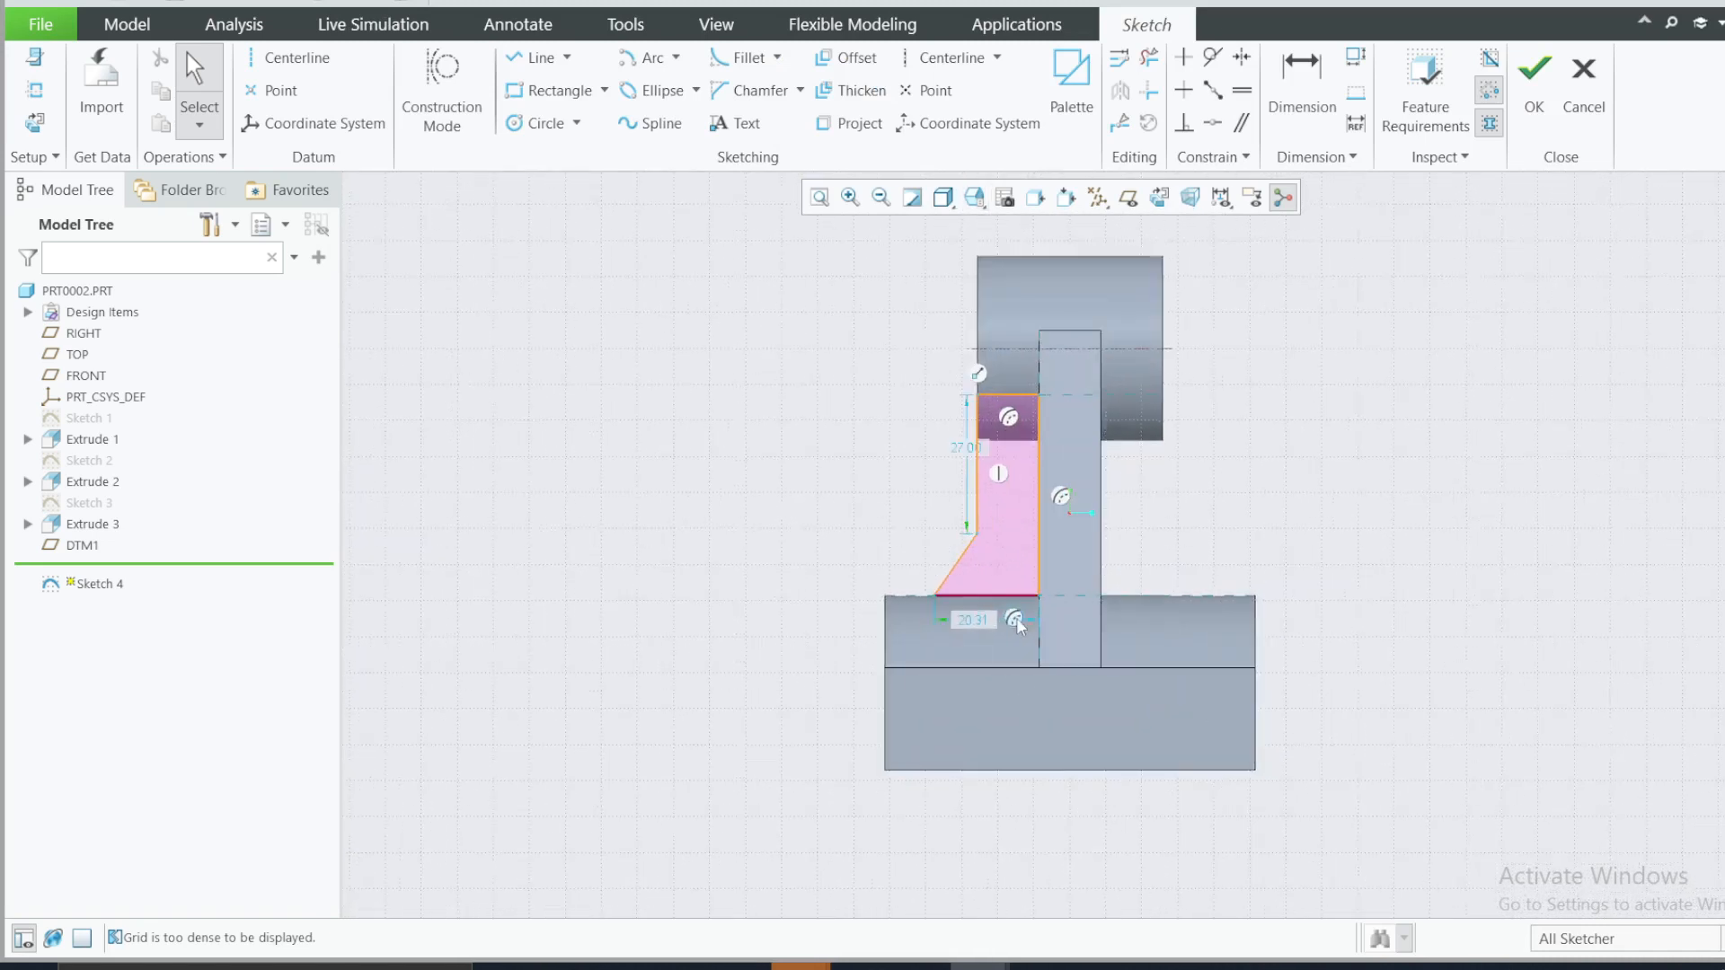
scroll(1016, 617, up, 1)
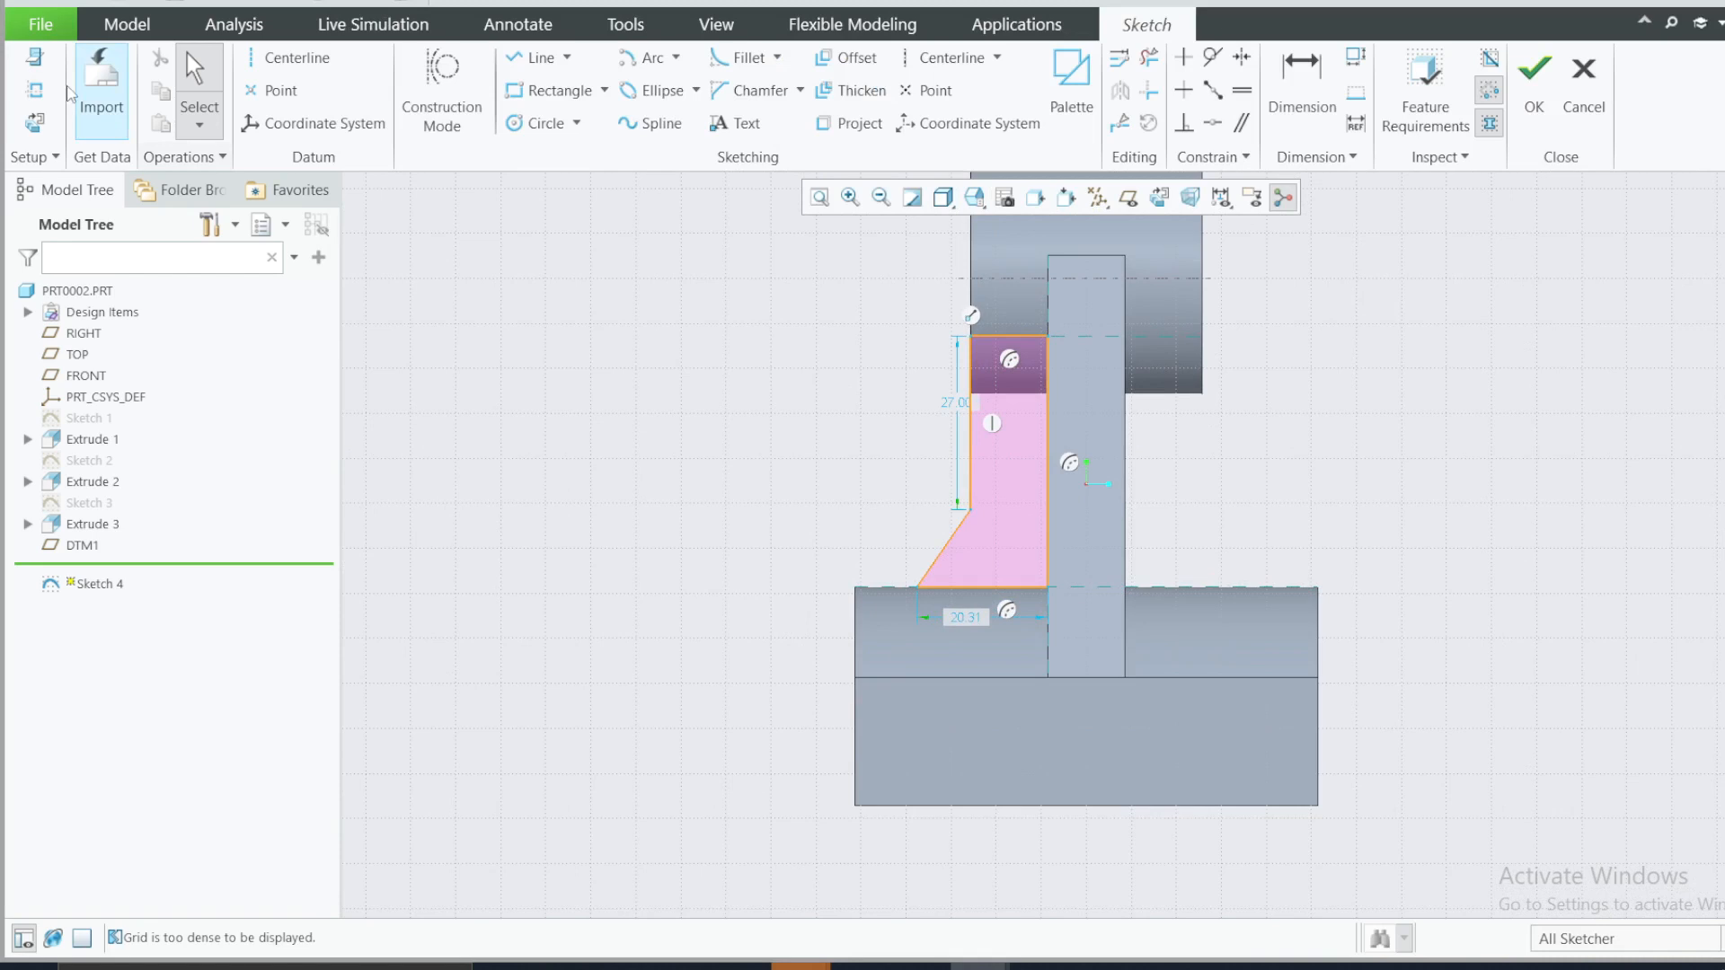
- Add the base's horizontal edge below the profile as a sketch reference and extend the sloped side by a line to its outer end
click(34, 90)
click(896, 680)
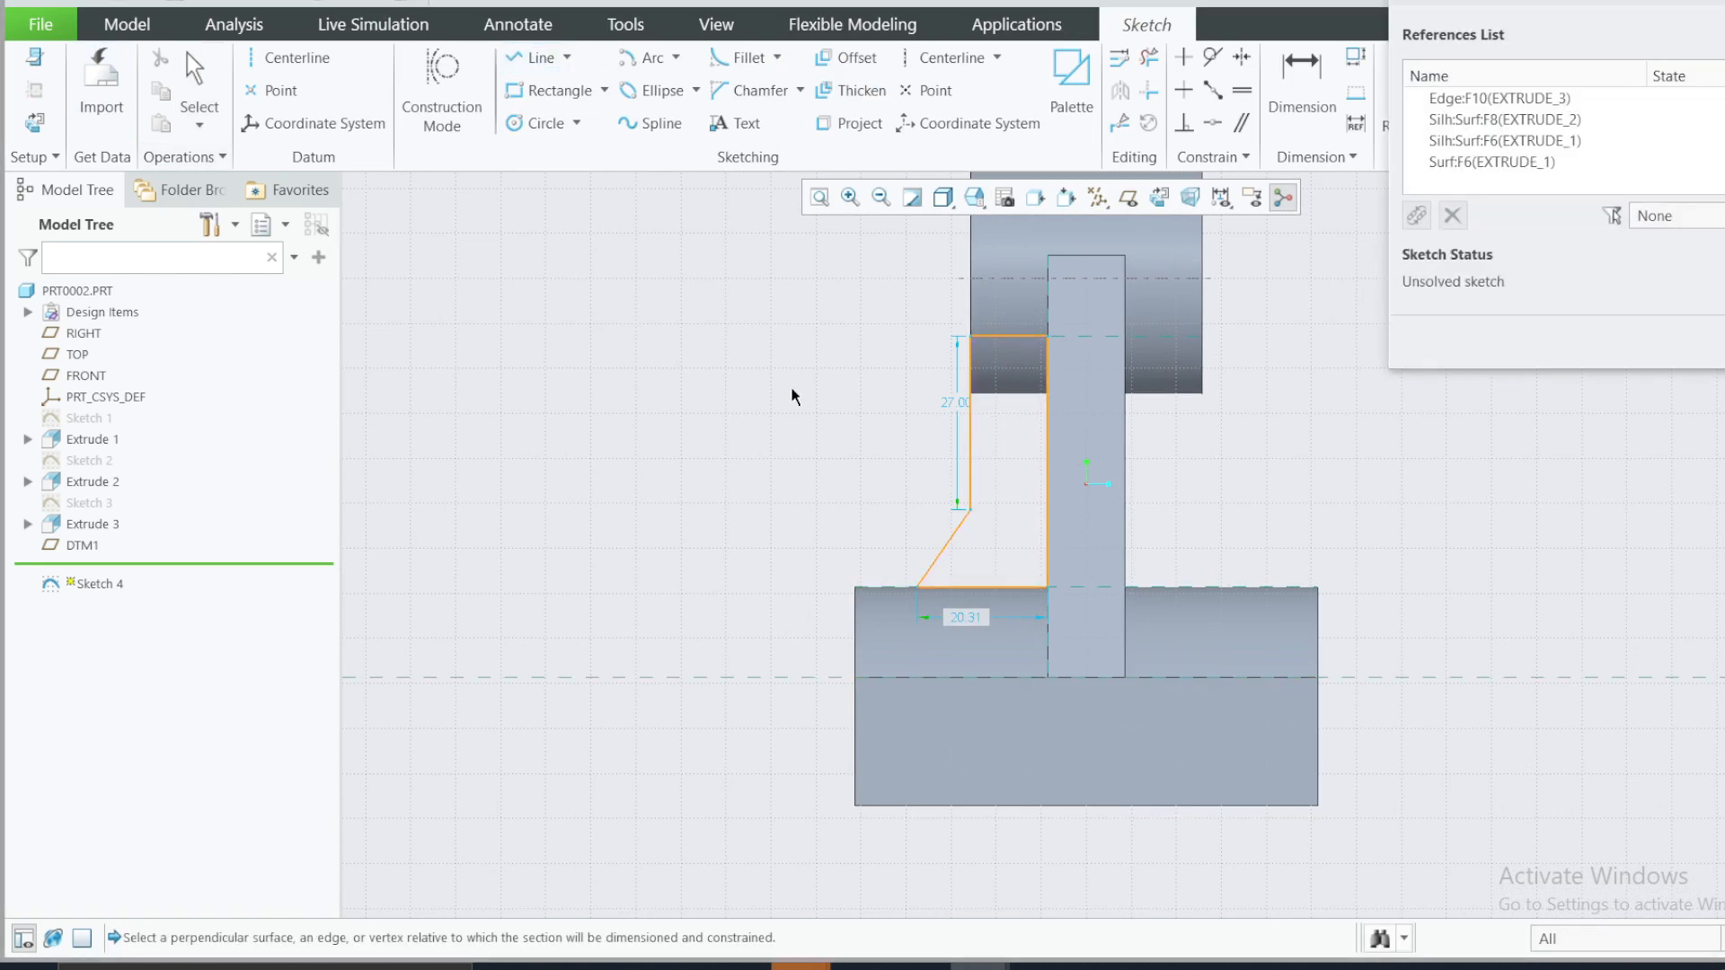
key(l)
click(856, 678)
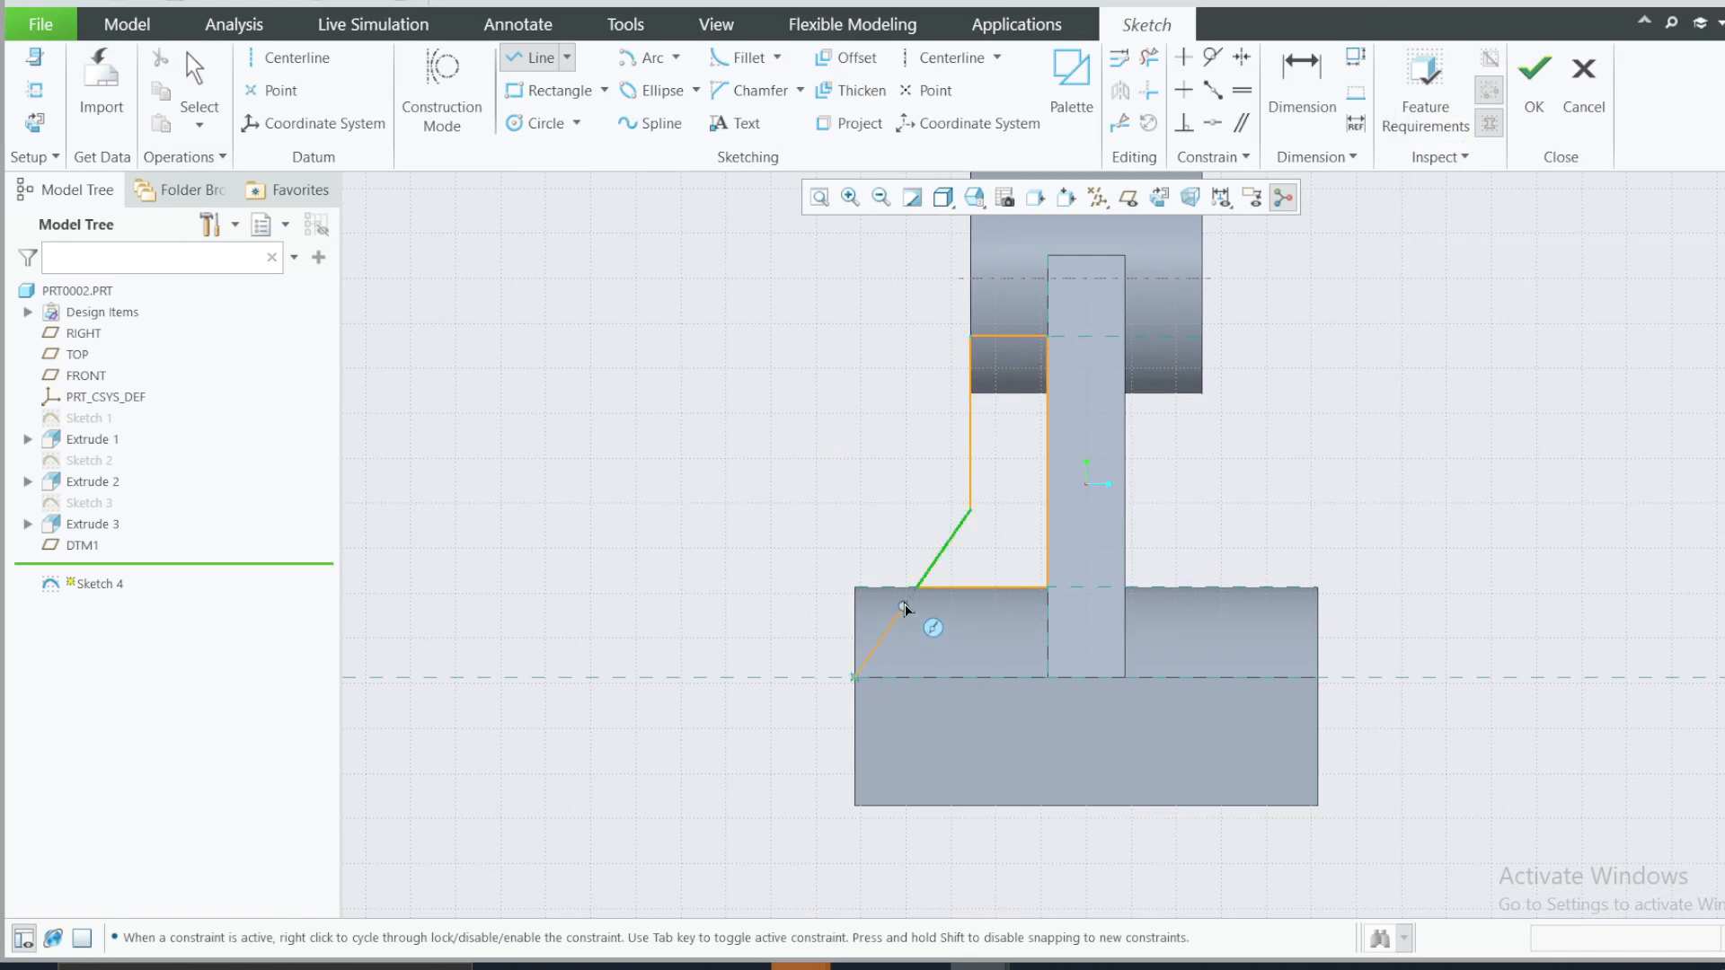
click(917, 589)
click(1047, 588)
middle_click(998, 597)
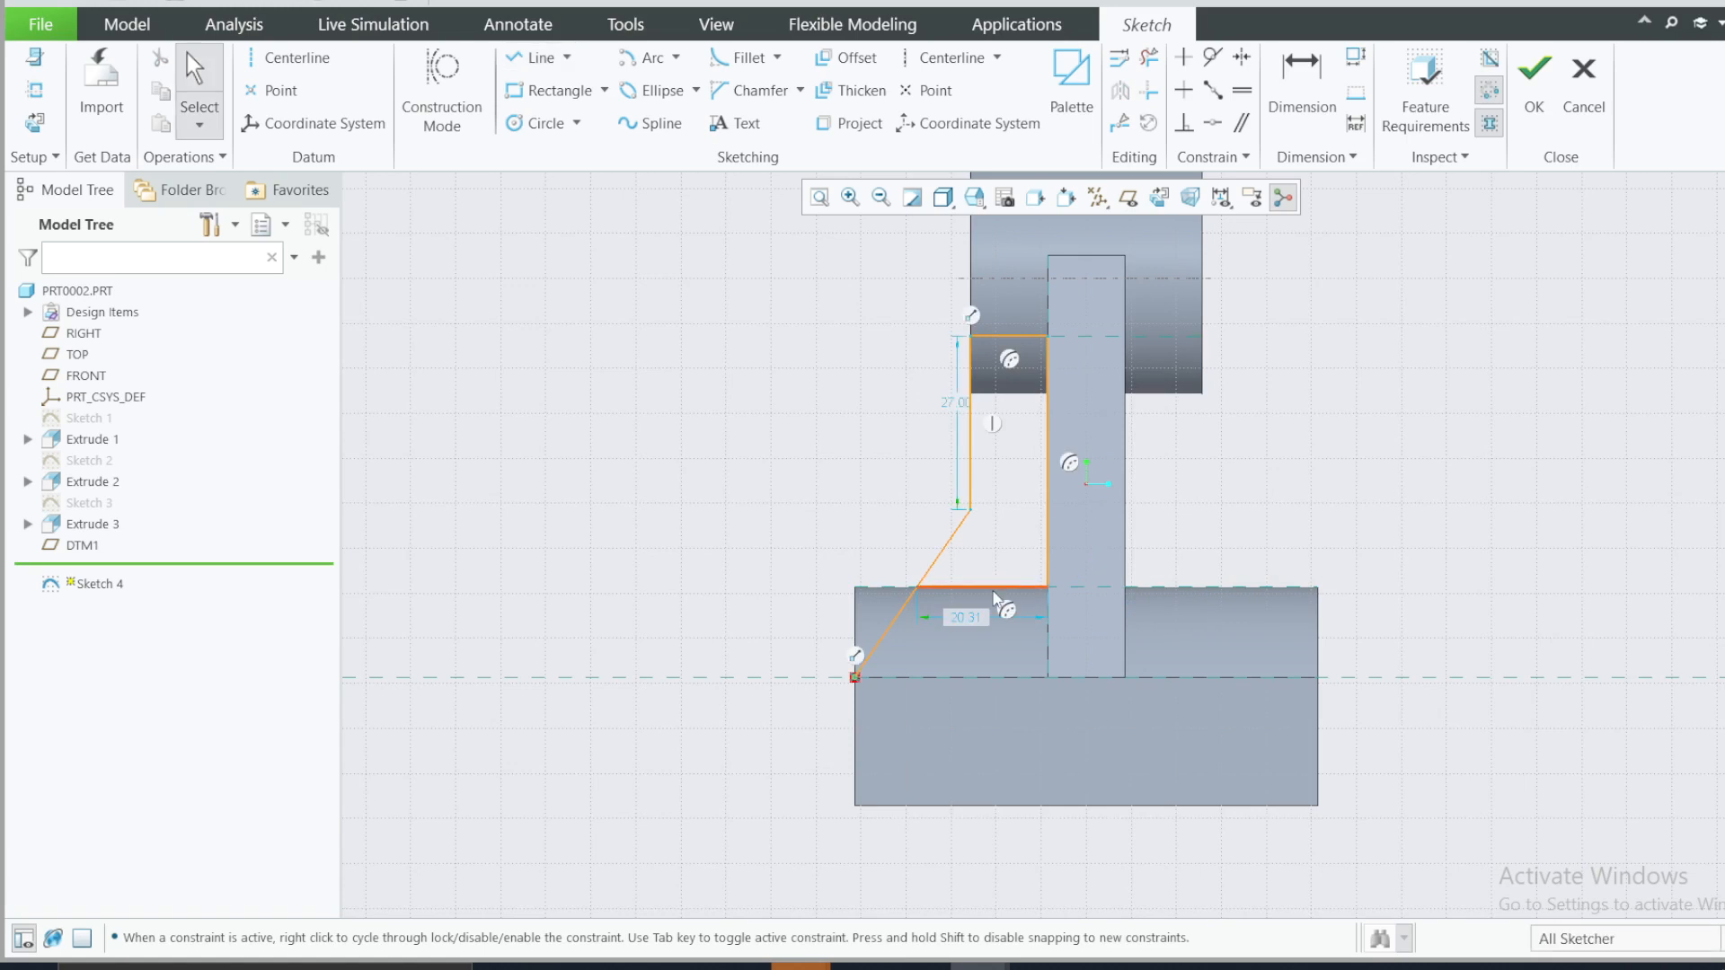
- Replace the profile's bottom line with a horizontal line on the new reference and a vertical closing line at the web, then finish the sketch
click(992, 589)
key(Delete)
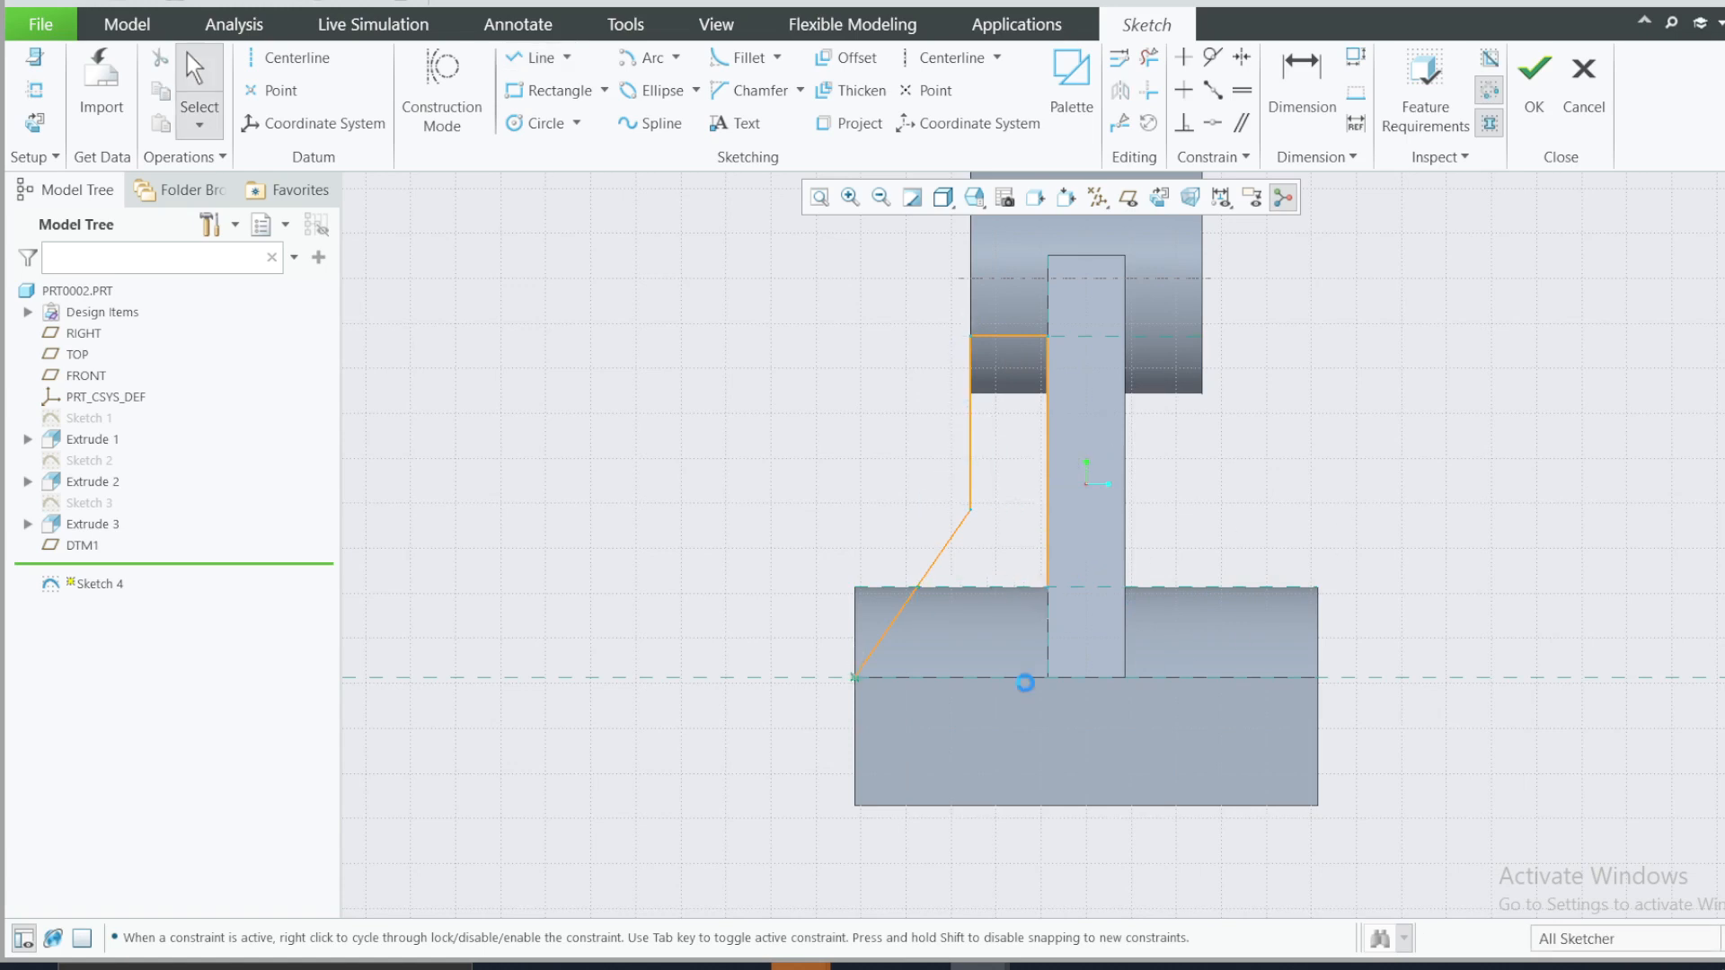
key(l)
click(857, 676)
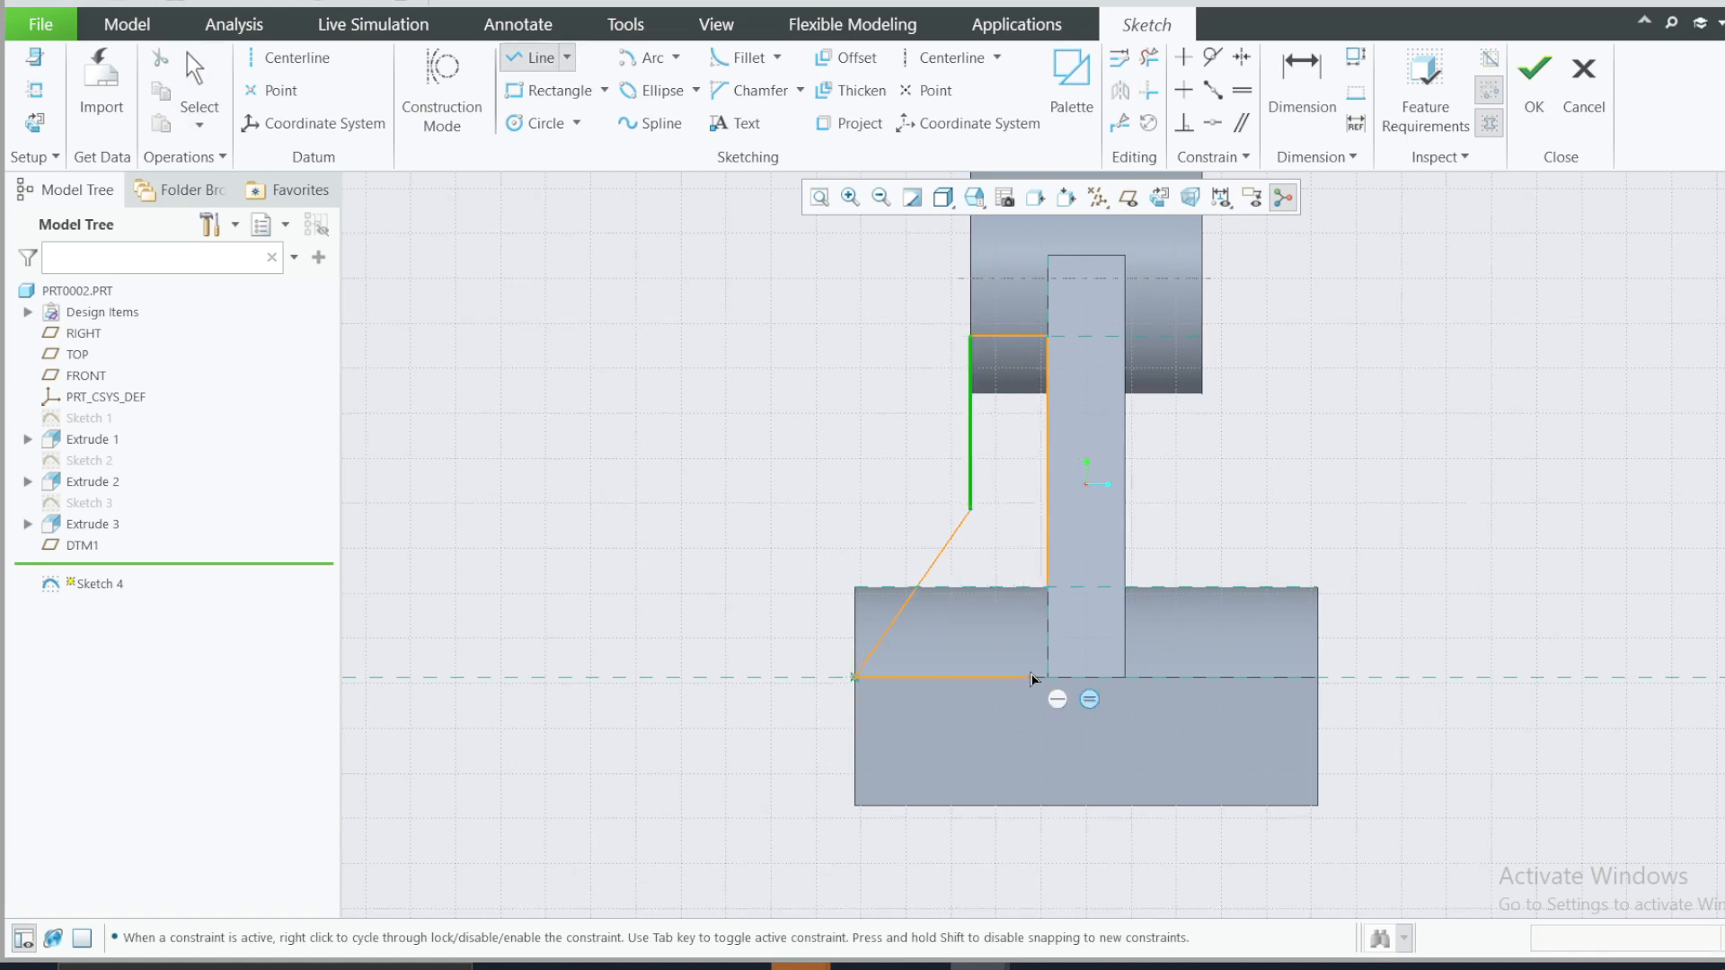
click(1047, 676)
click(1048, 587)
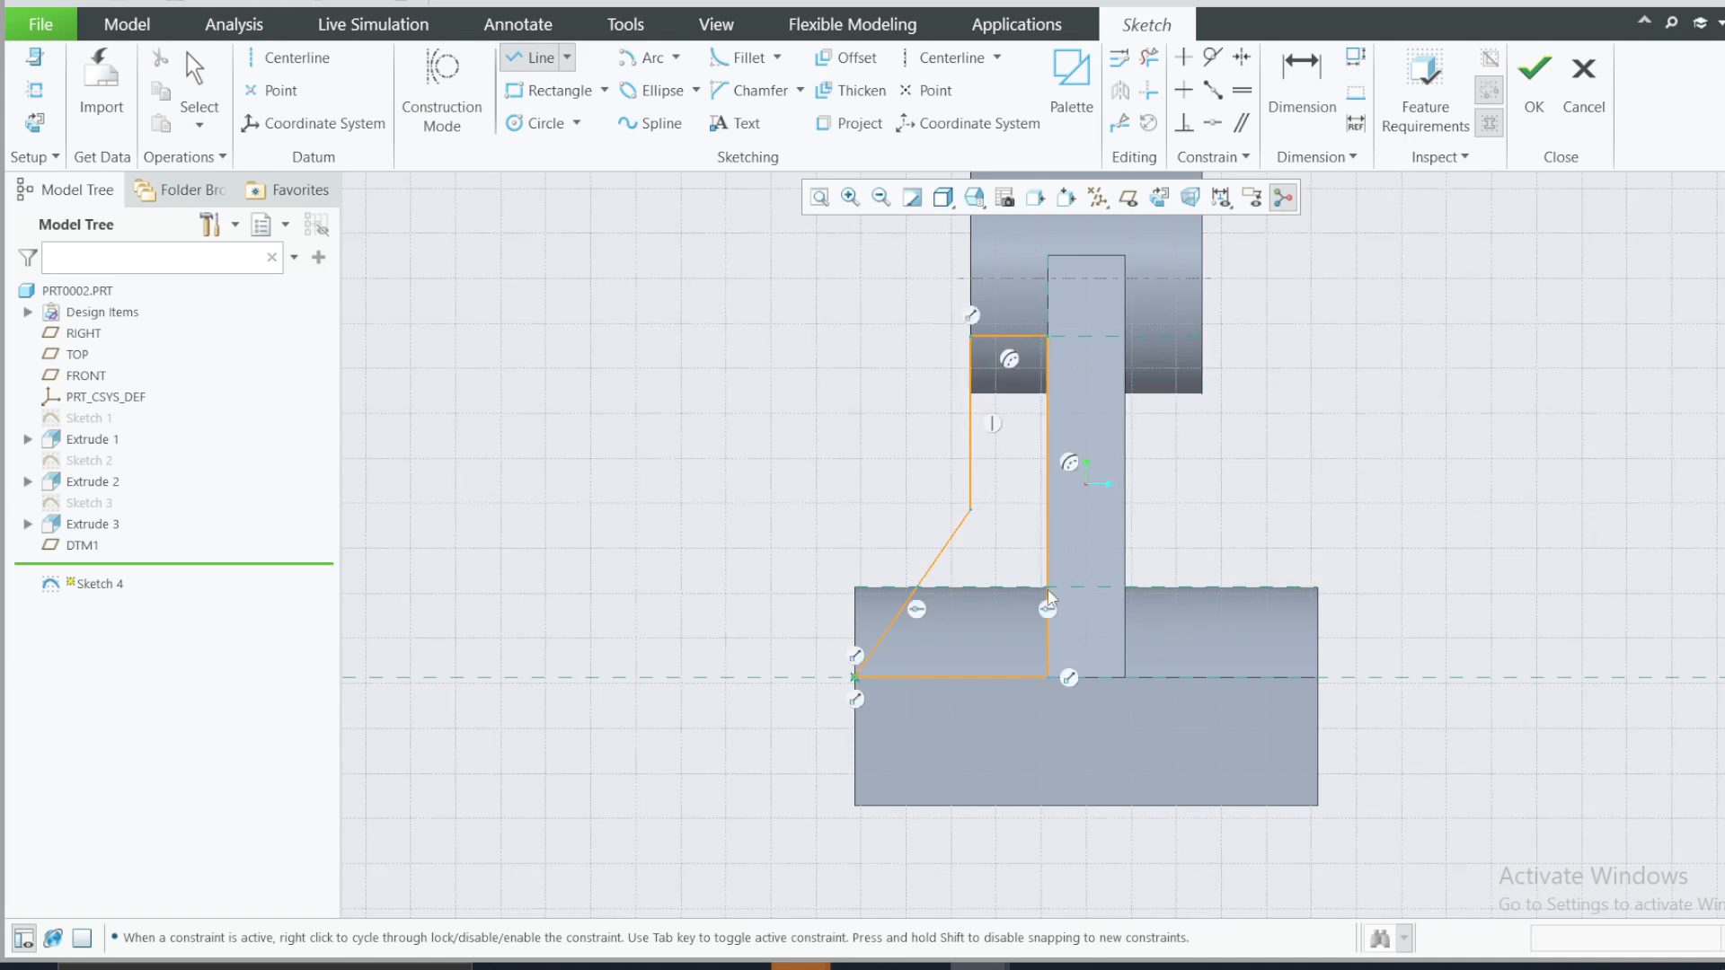
middle_click(1068, 585)
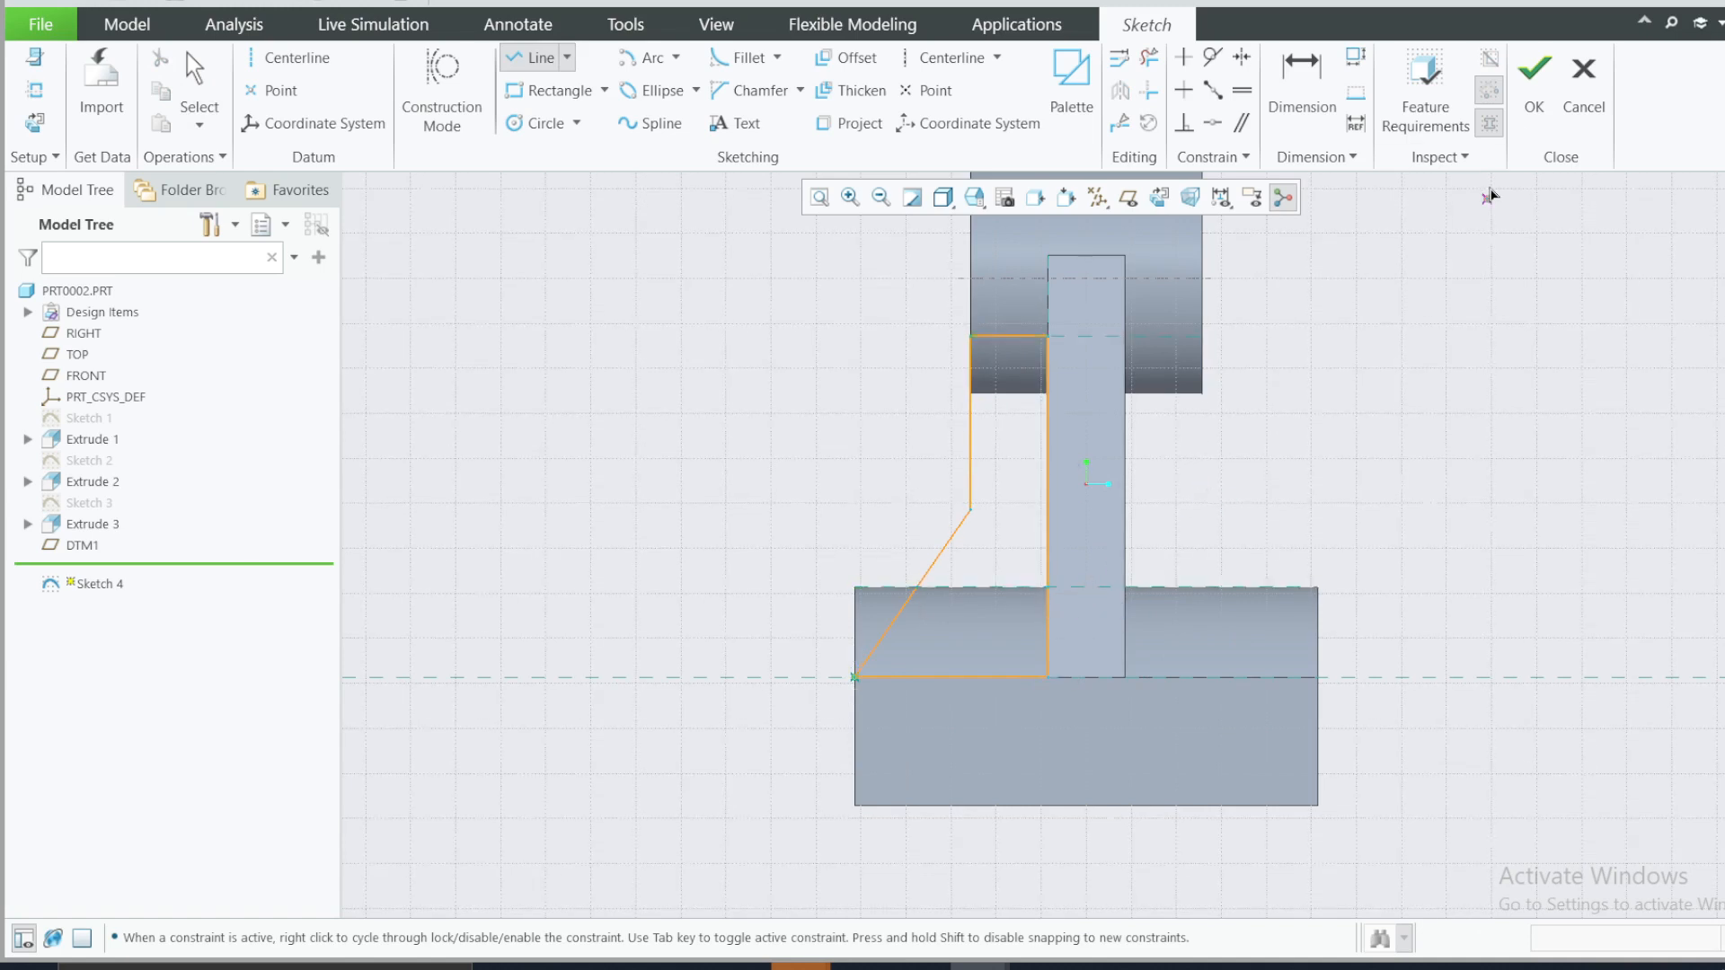
click(1533, 81)
- Extrude the cross rib sketch as a solid with a symmetric depth of 8
middle_drag(1124, 479, 1195, 539)
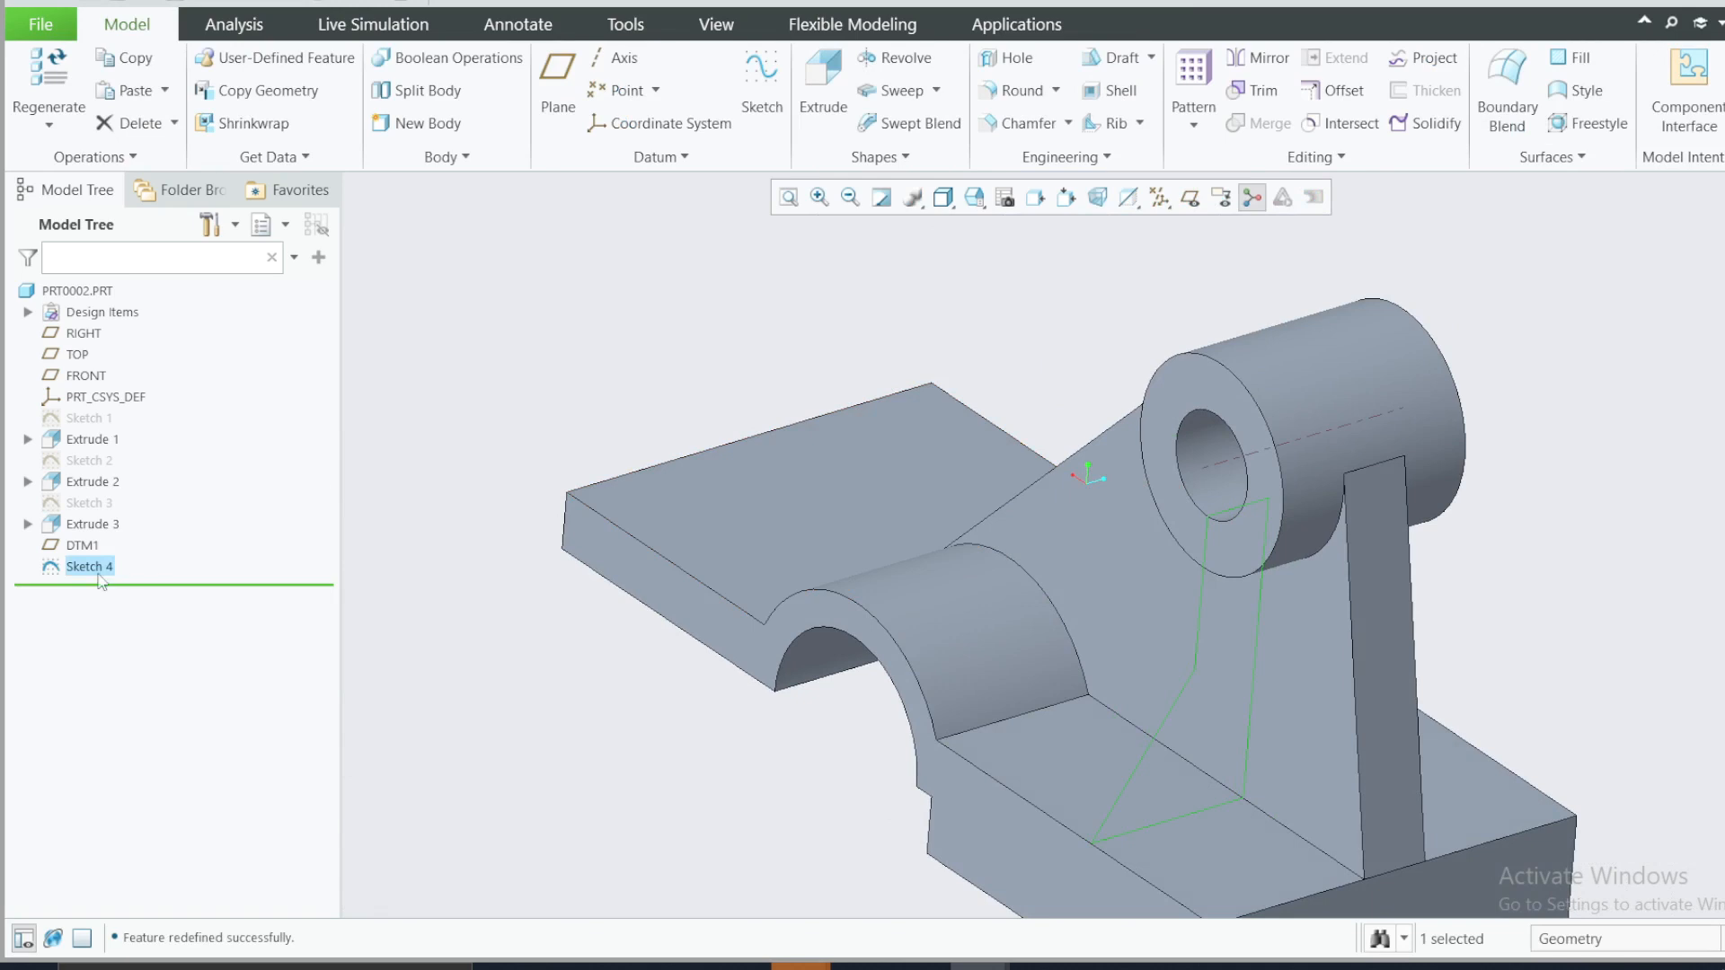
click(823, 90)
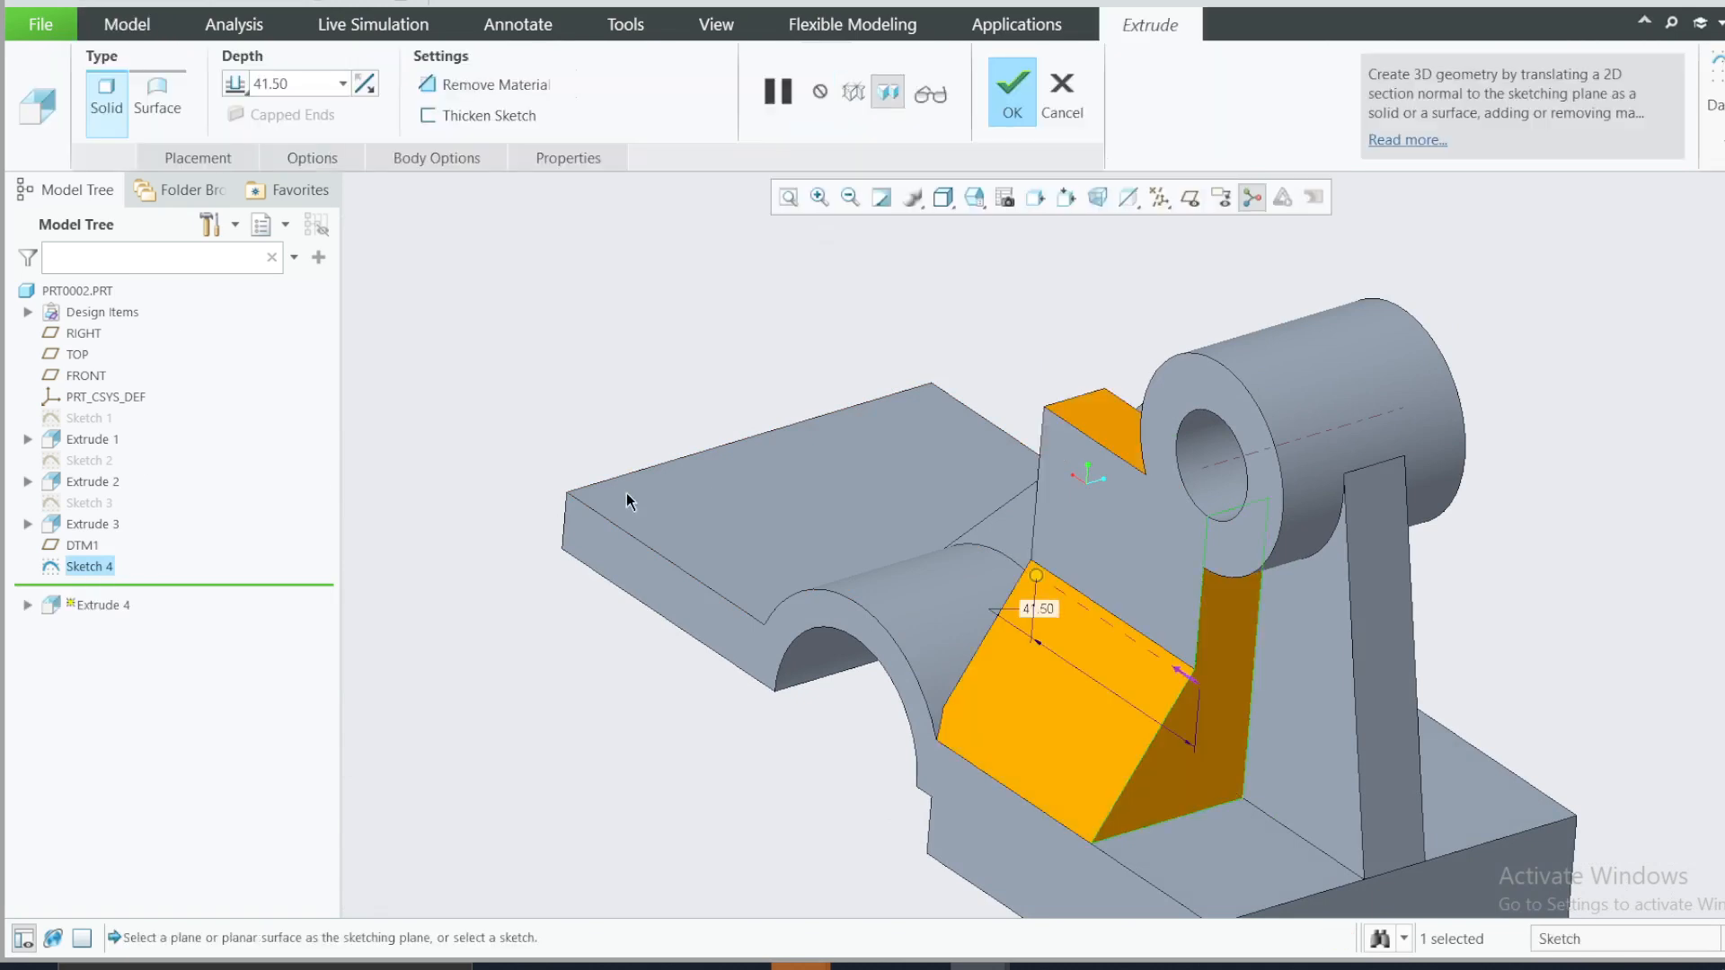
double_click(258, 83)
text(8)
click(235, 83)
click(271, 136)
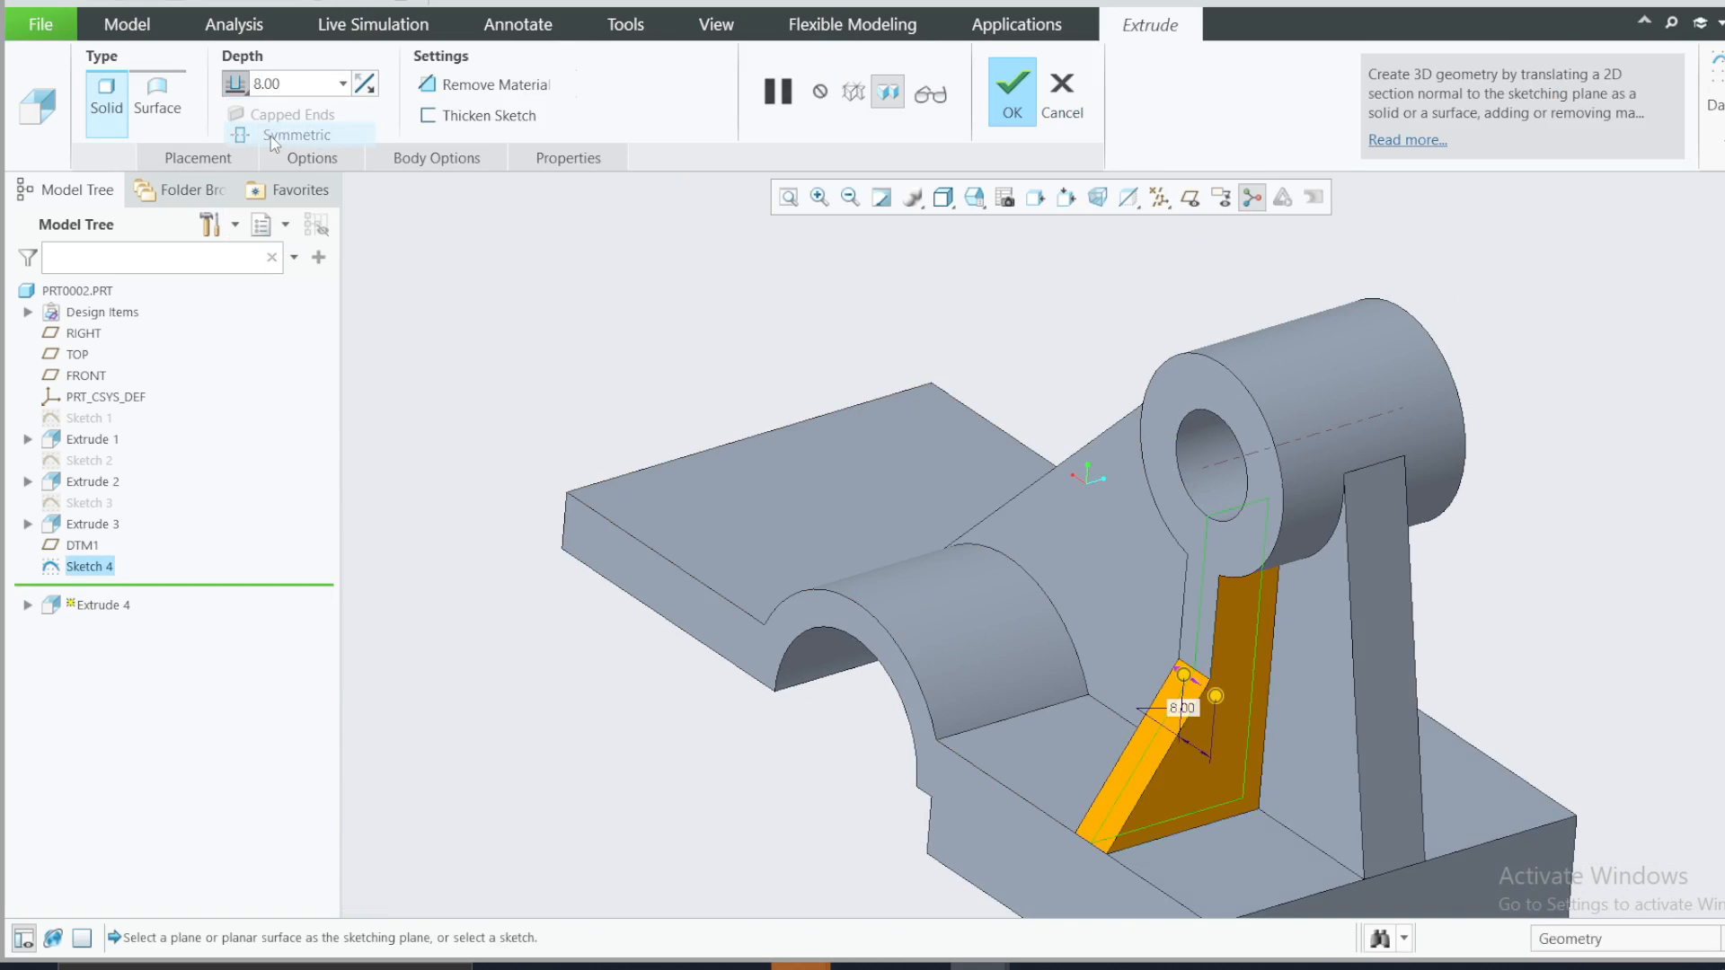
click(1015, 90)
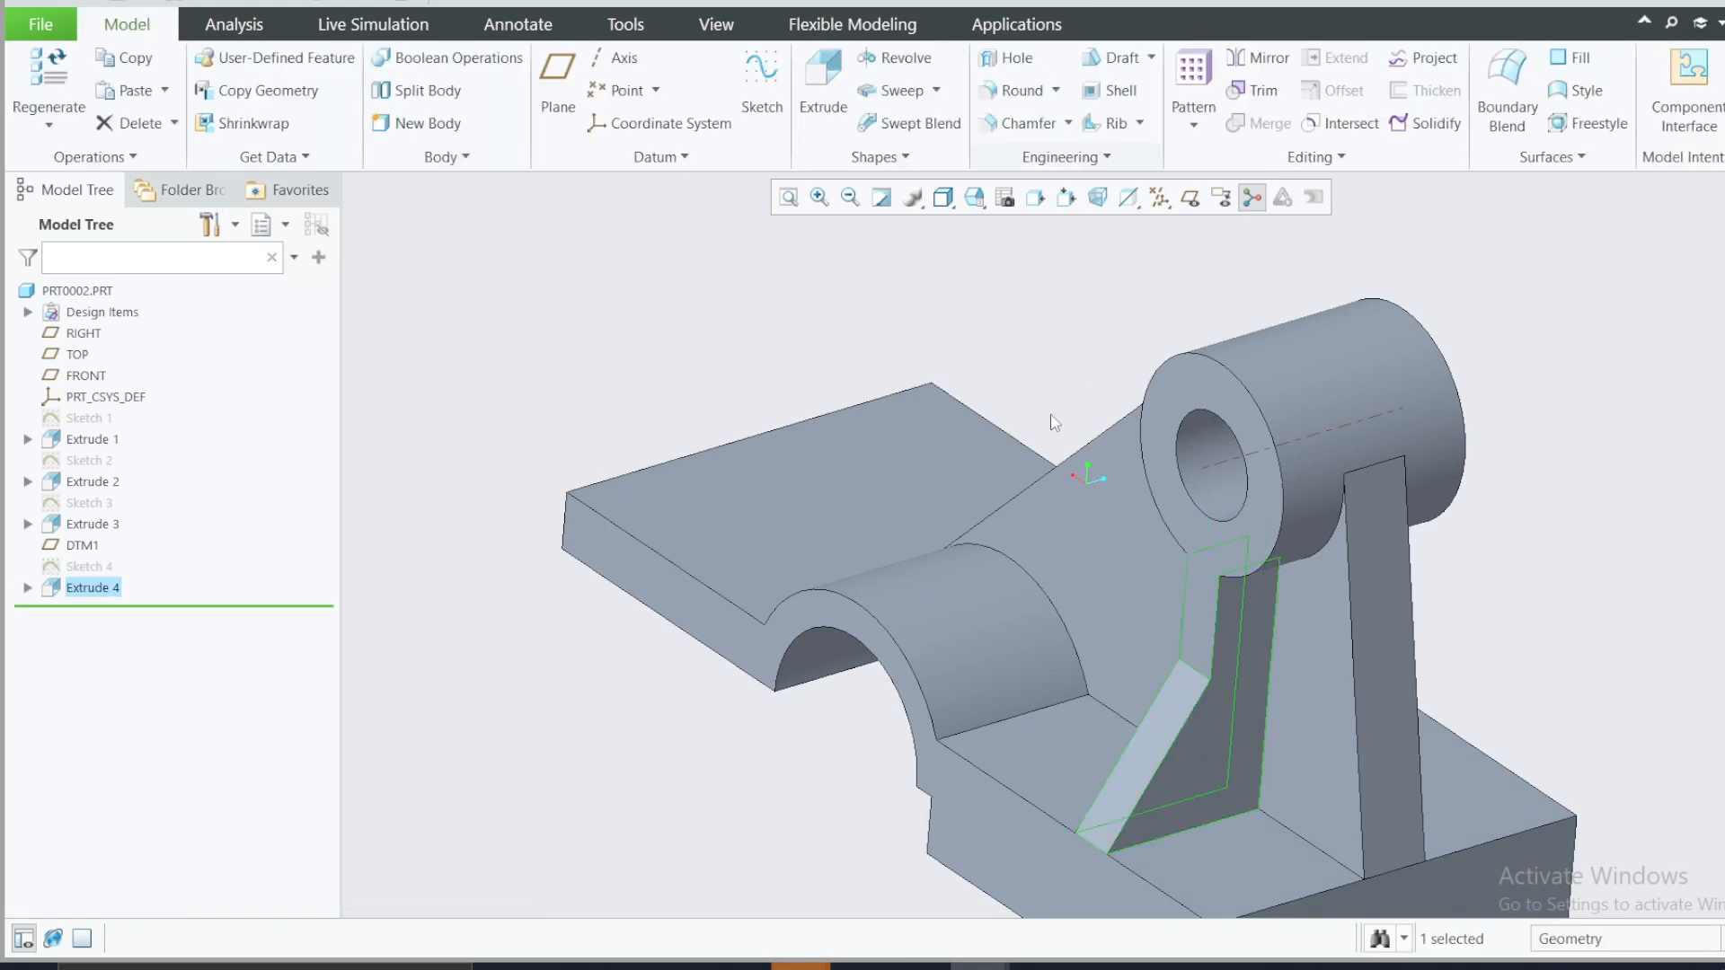
- Examine the extruded cross rib and its junction with the boss from several angles, and expand its feature to highlight its sketch
click(1534, 551)
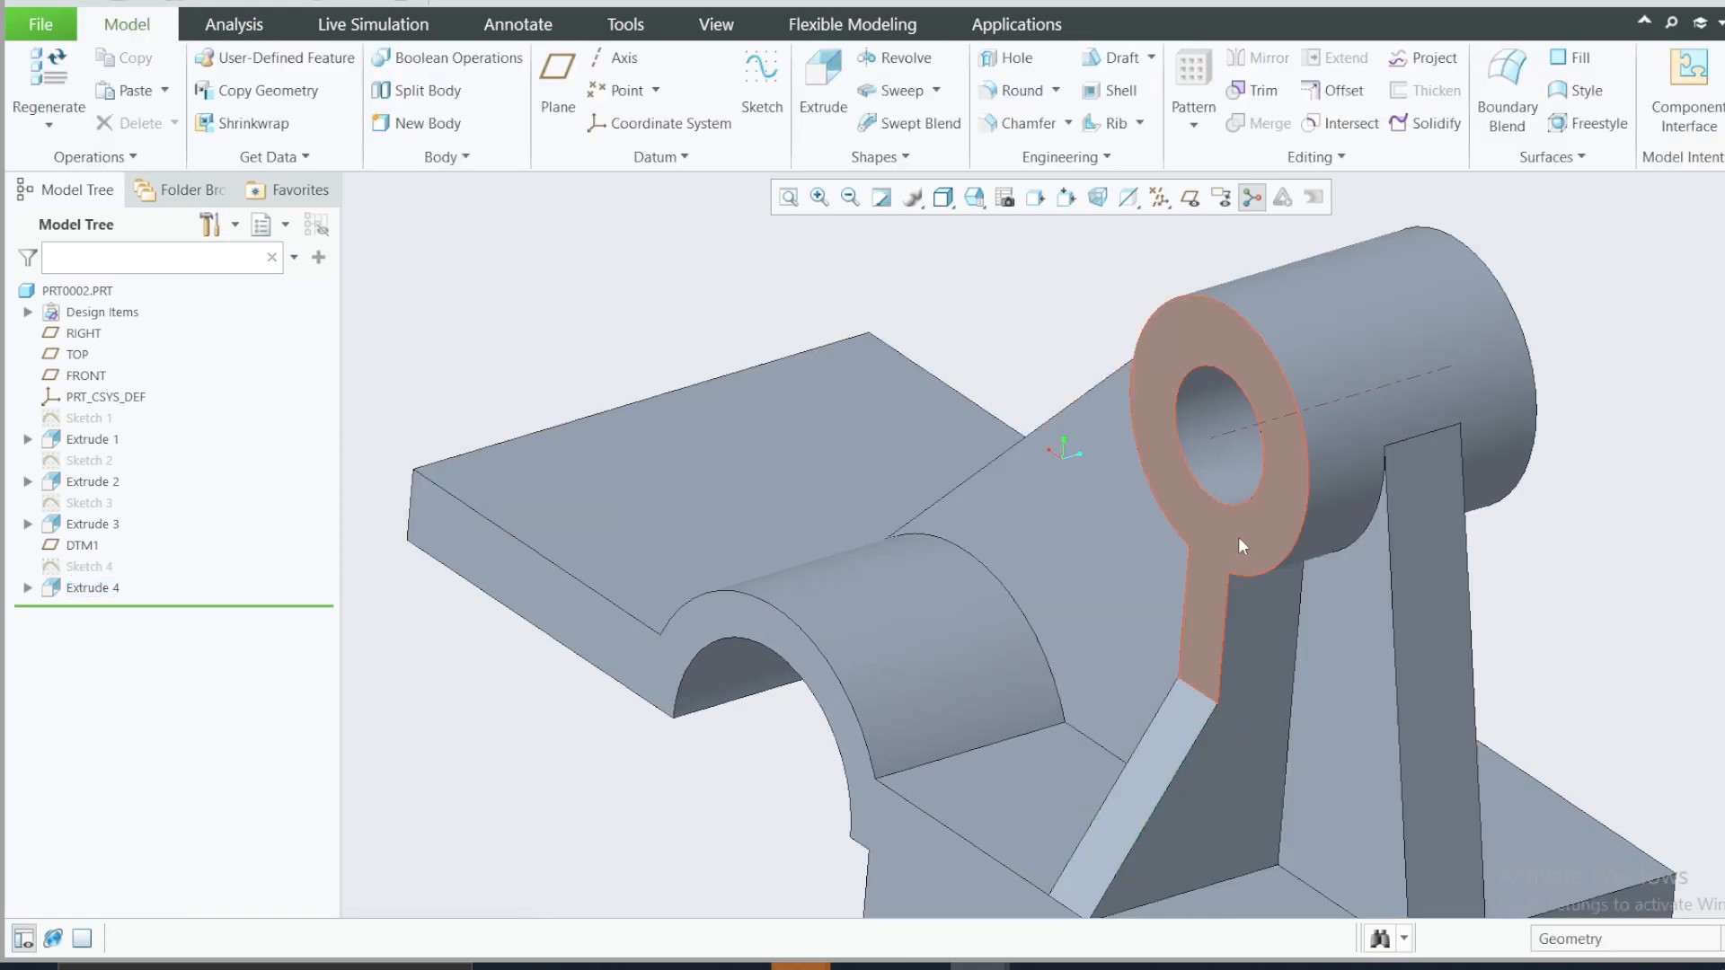
middle_drag(1238, 536, 1279, 500)
scroll(1341, 404, down, 3)
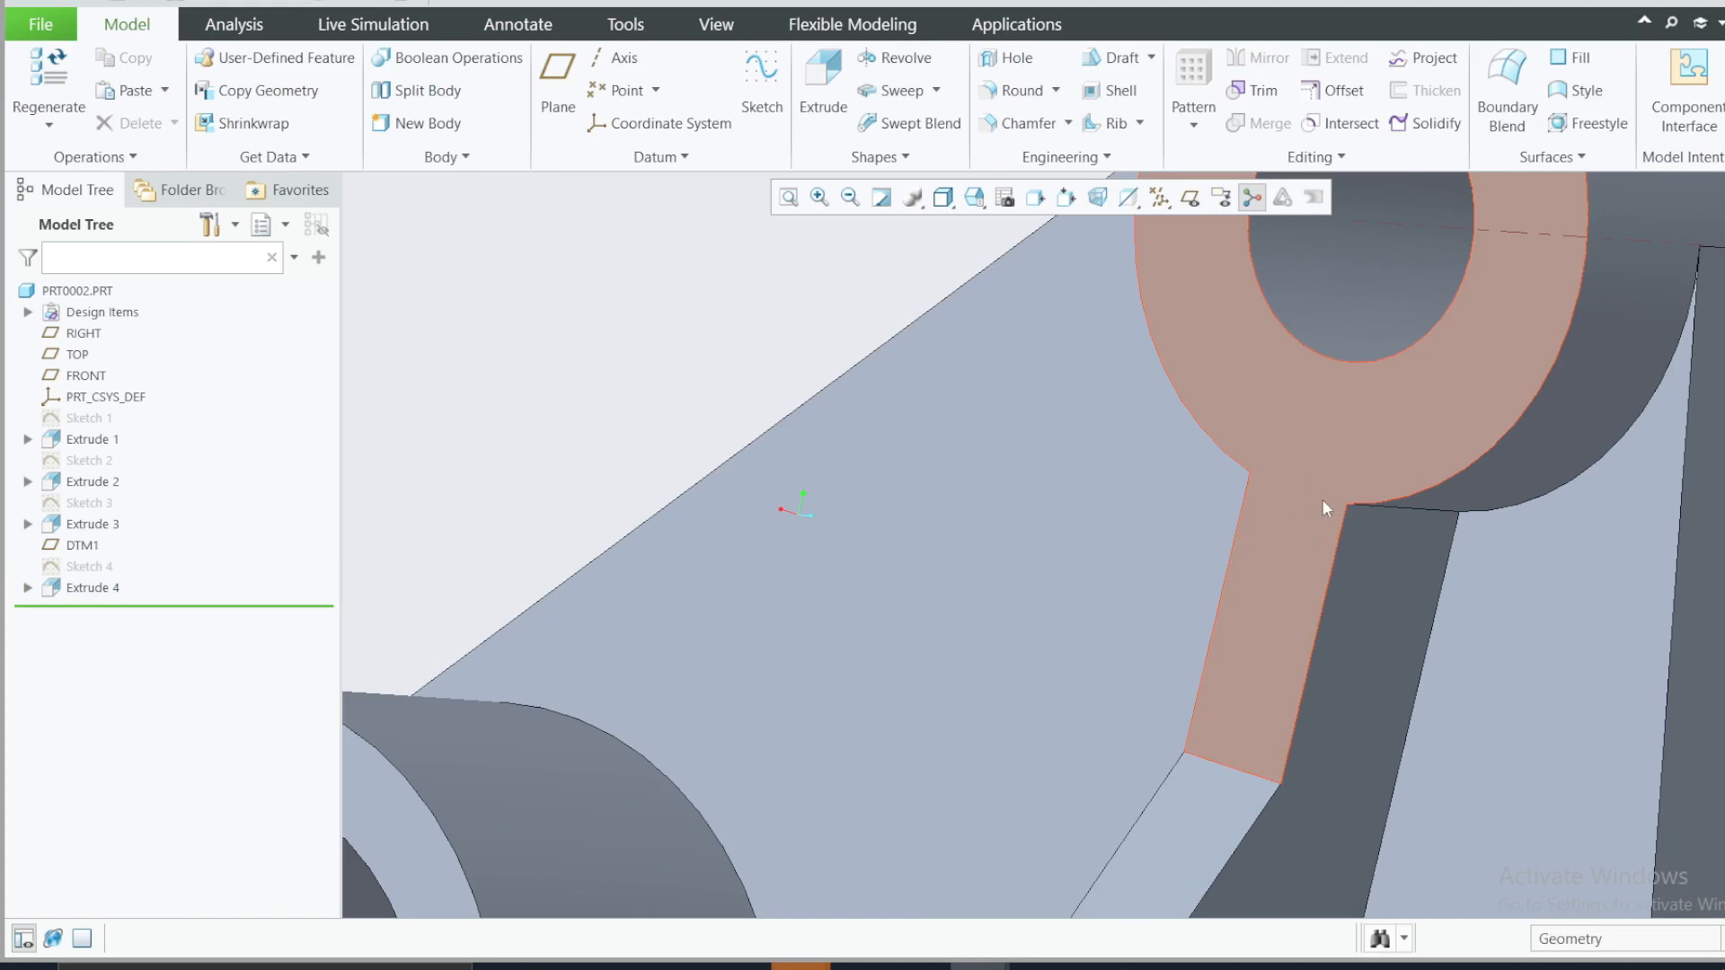
scroll(1322, 500, up, 3)
mouse_move(1145, 525)
middle_down()
mouse_move(986, 535)
mouse_move(1137, 606)
mouse_move(1098, 582)
middle_up()
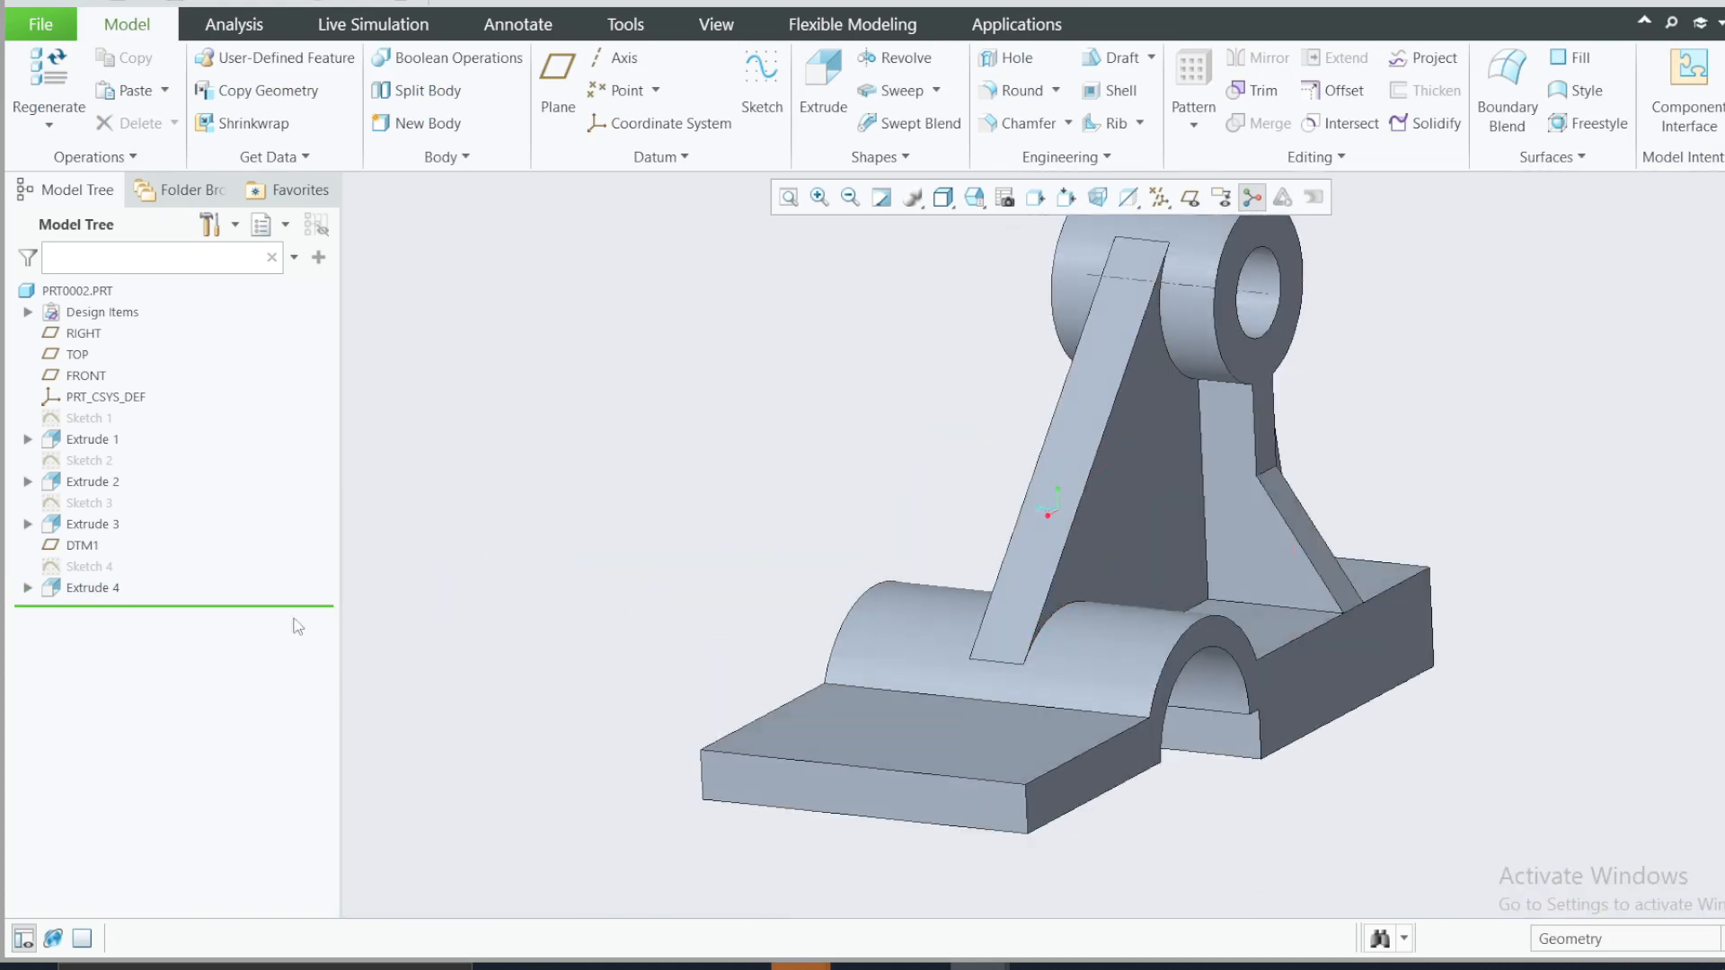
right_click(90, 591)
key(Escape)
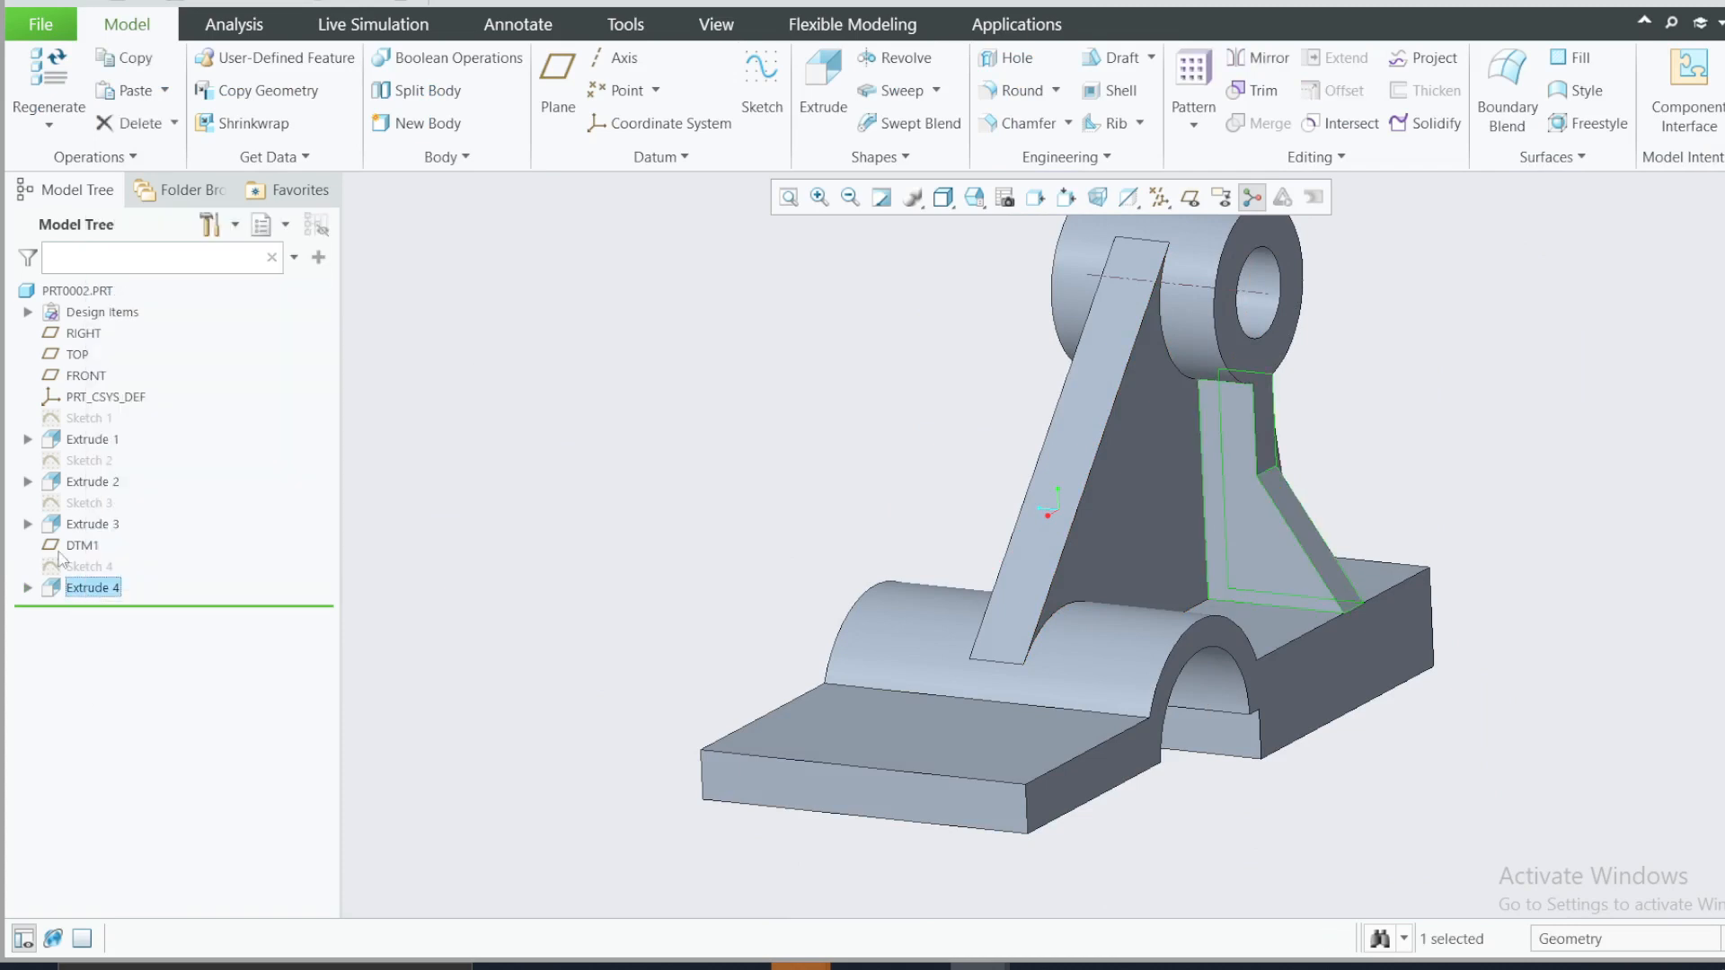
click(28, 588)
click(113, 609)
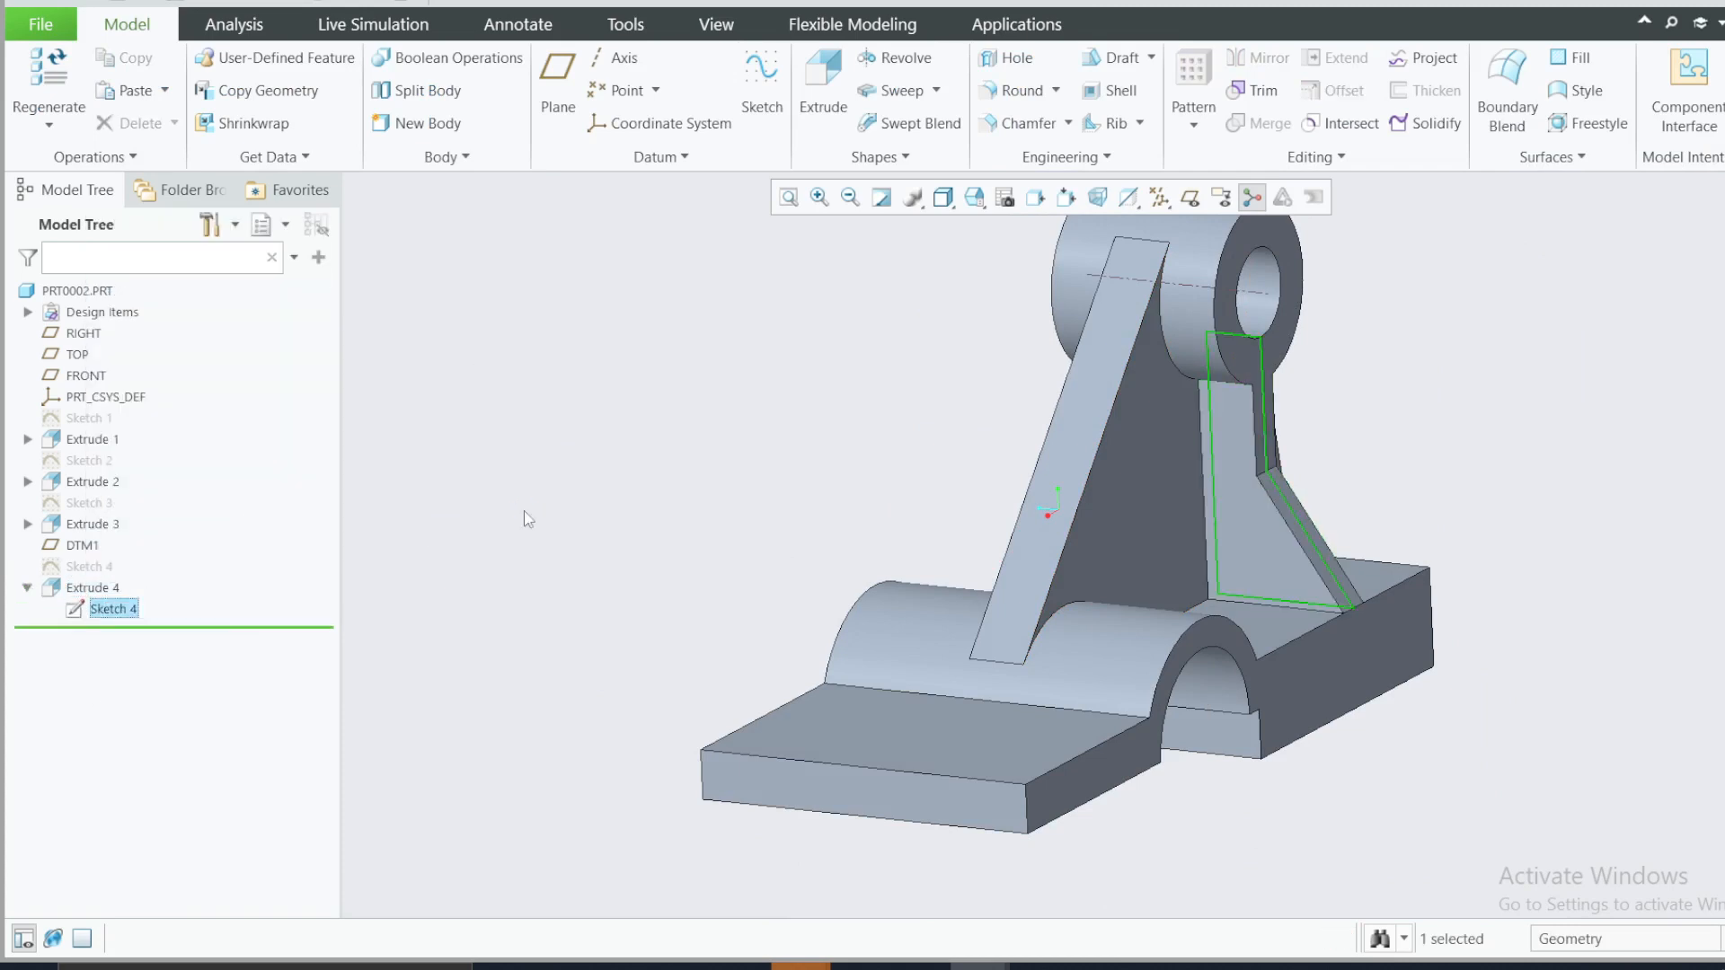
right_click(114, 589)
click(547, 472)
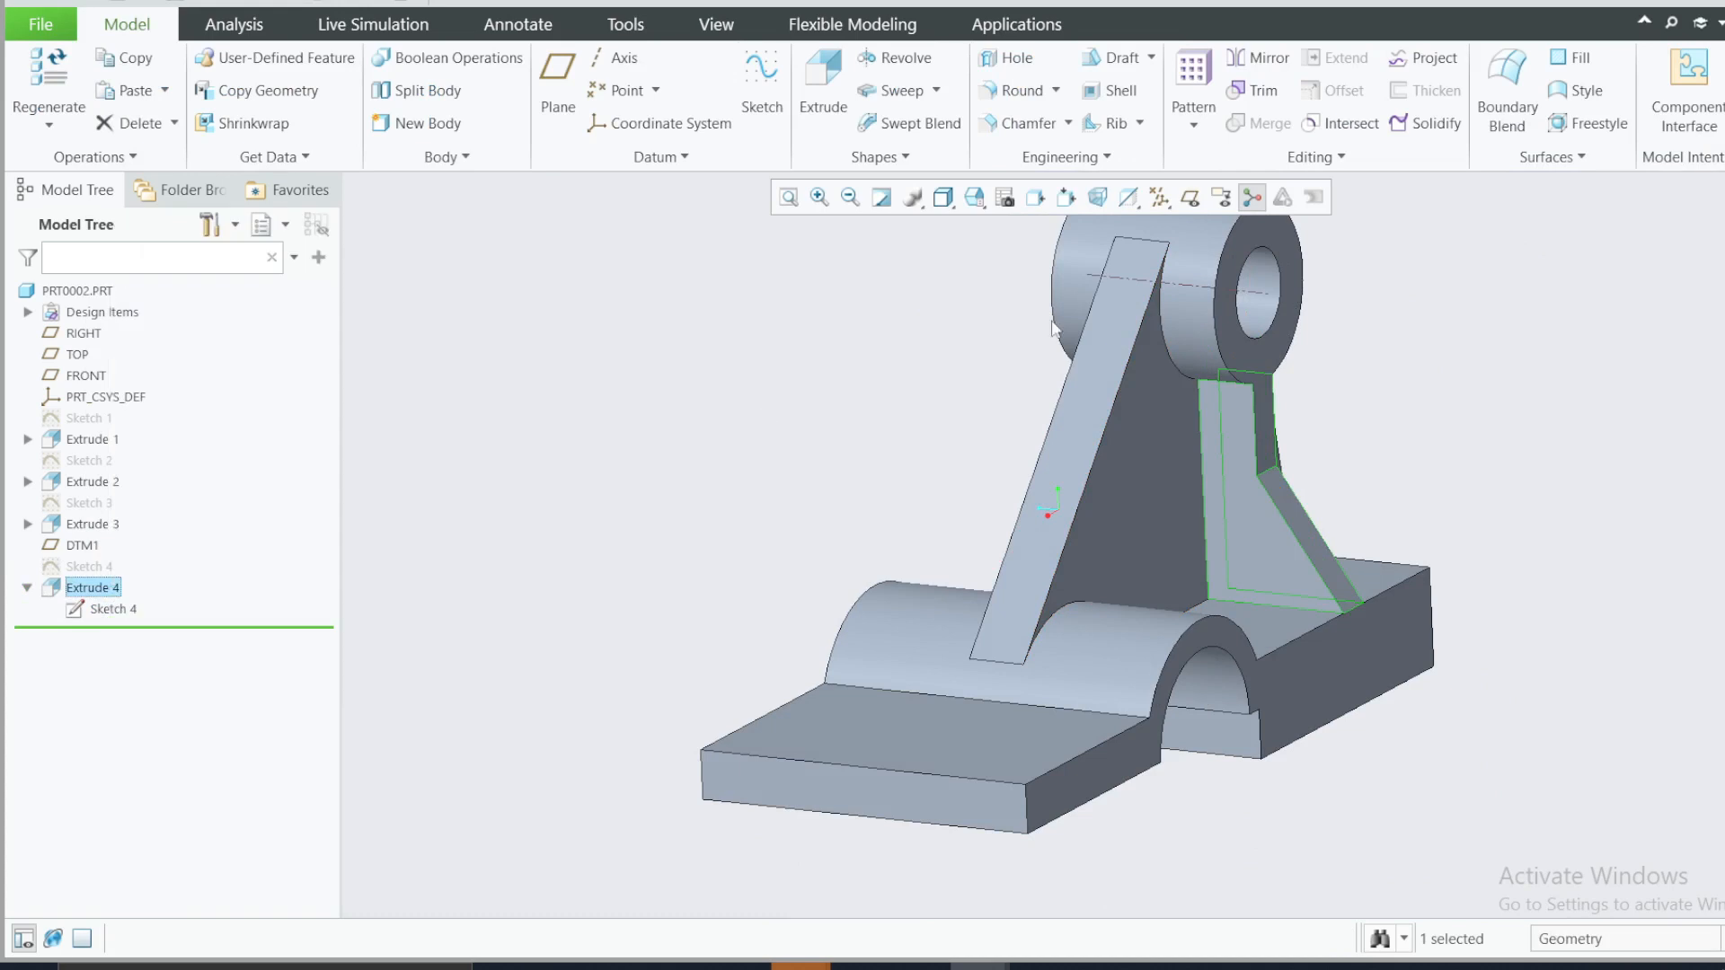
scroll(938, 332, up, 2)
scroll(909, 266, down, 2)
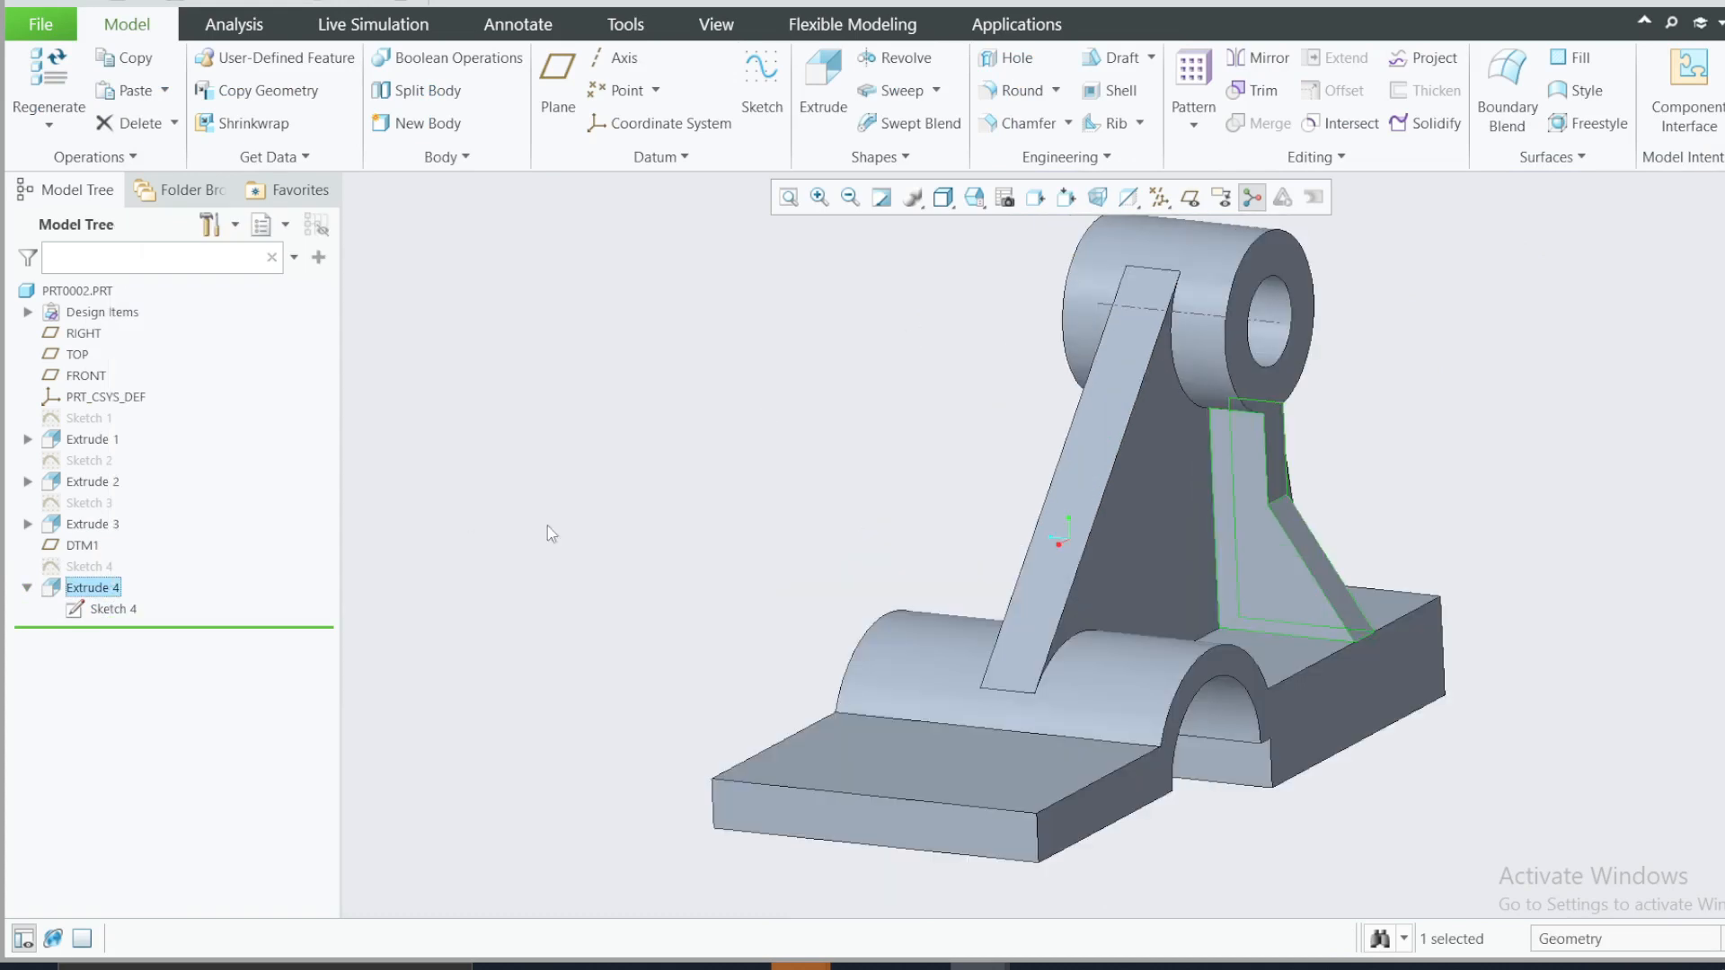
- Mirror the cross rib extrusion about the FRONT datum plane and orbit to the opposite side of the web
click(90, 590)
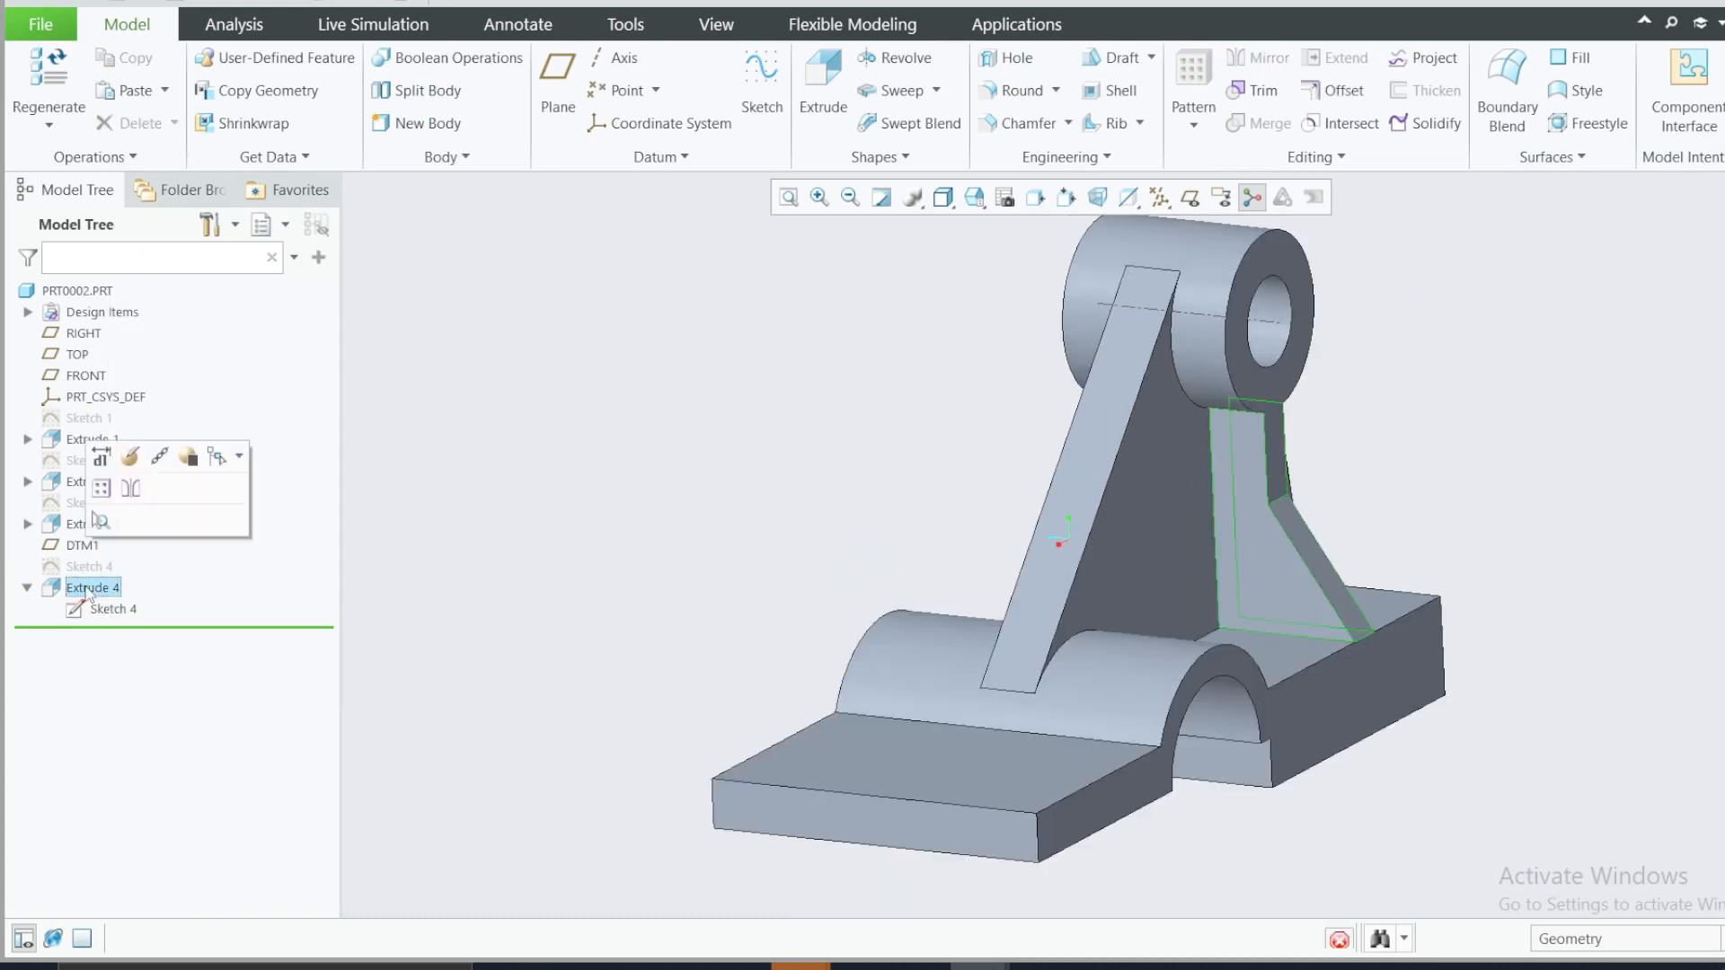
click(129, 490)
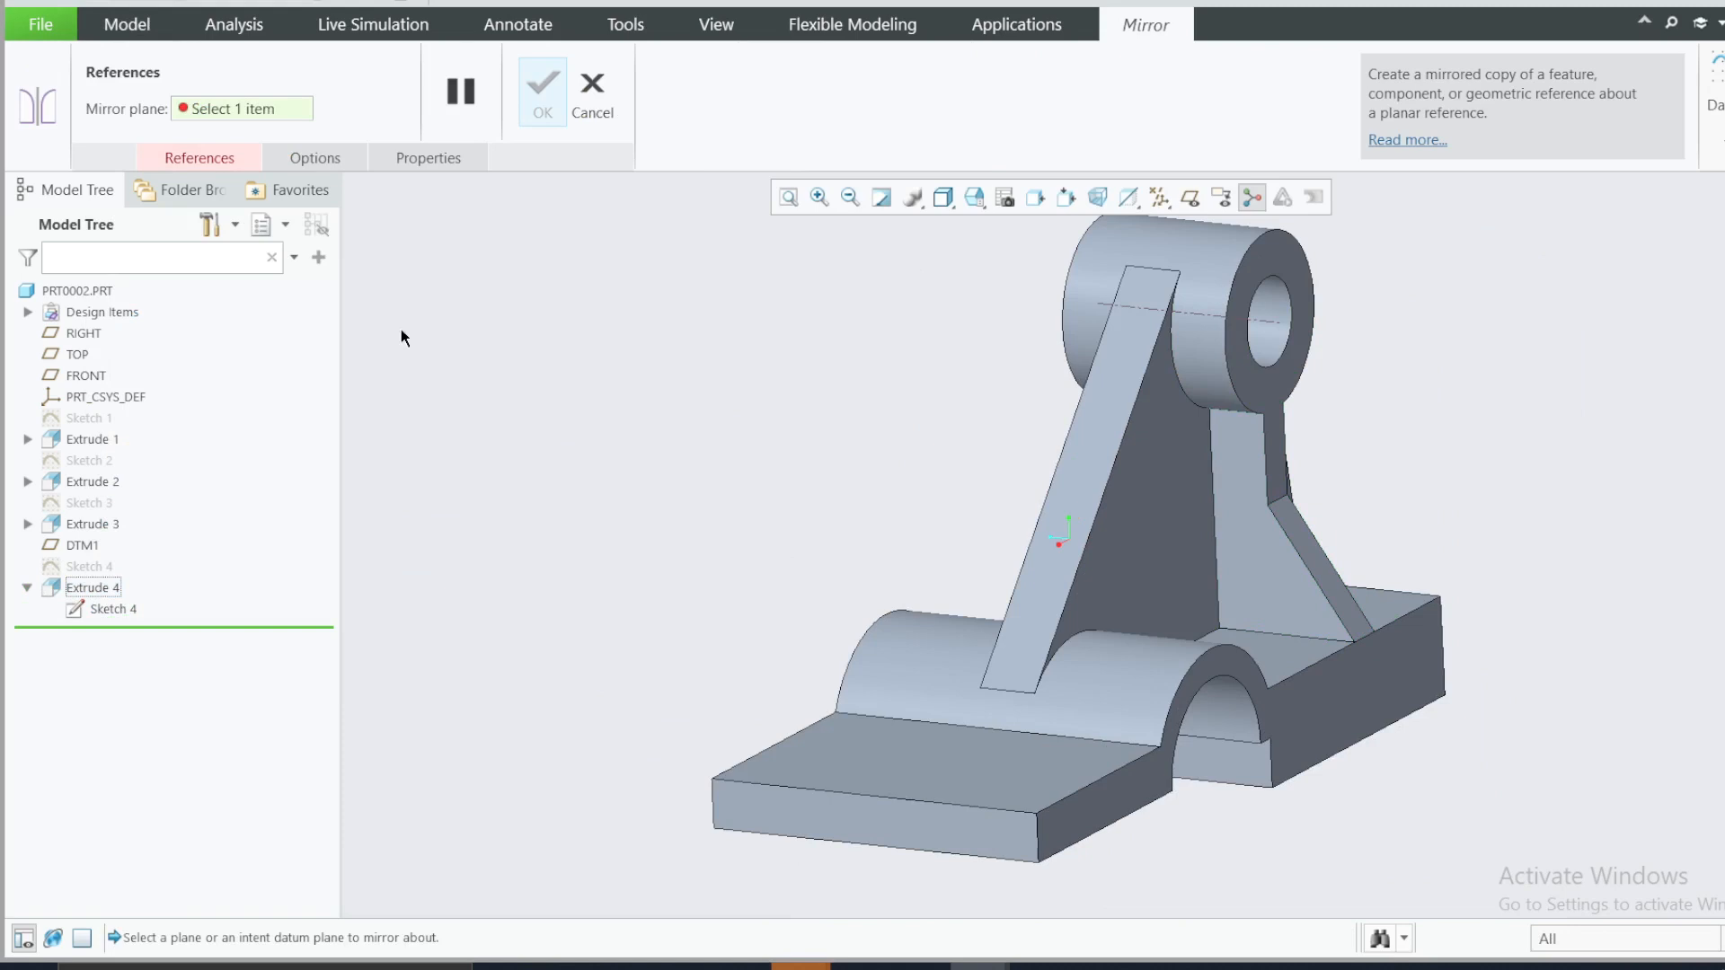
click(210, 154)
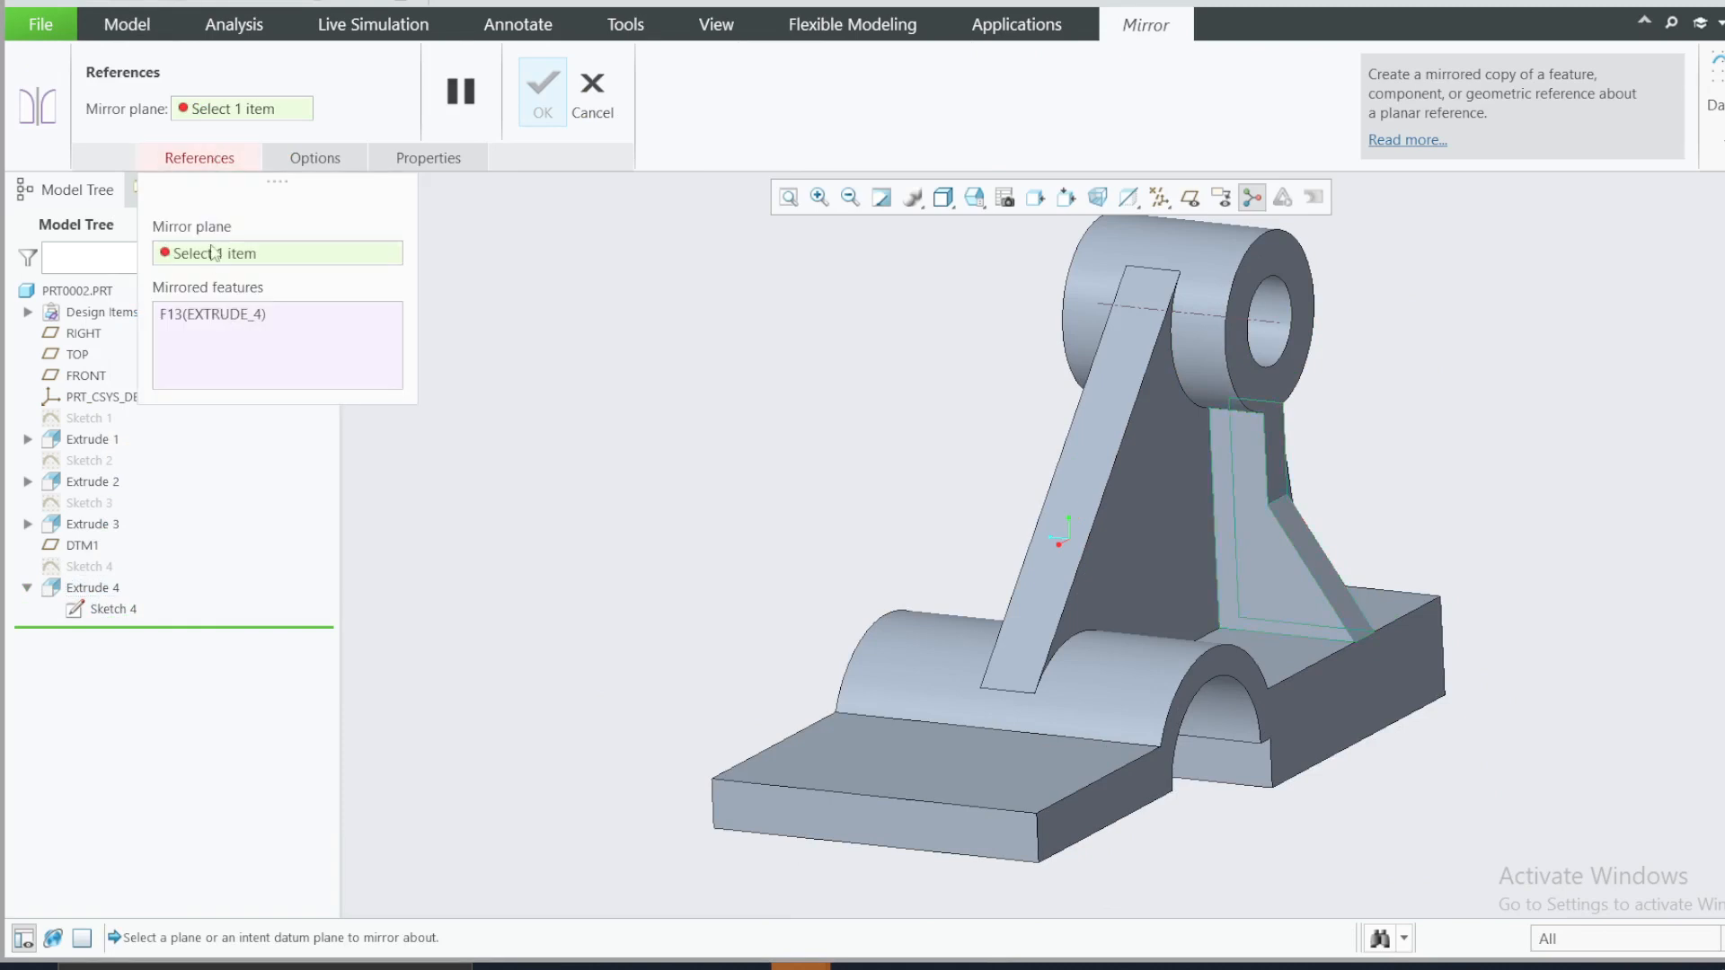
click(85, 377)
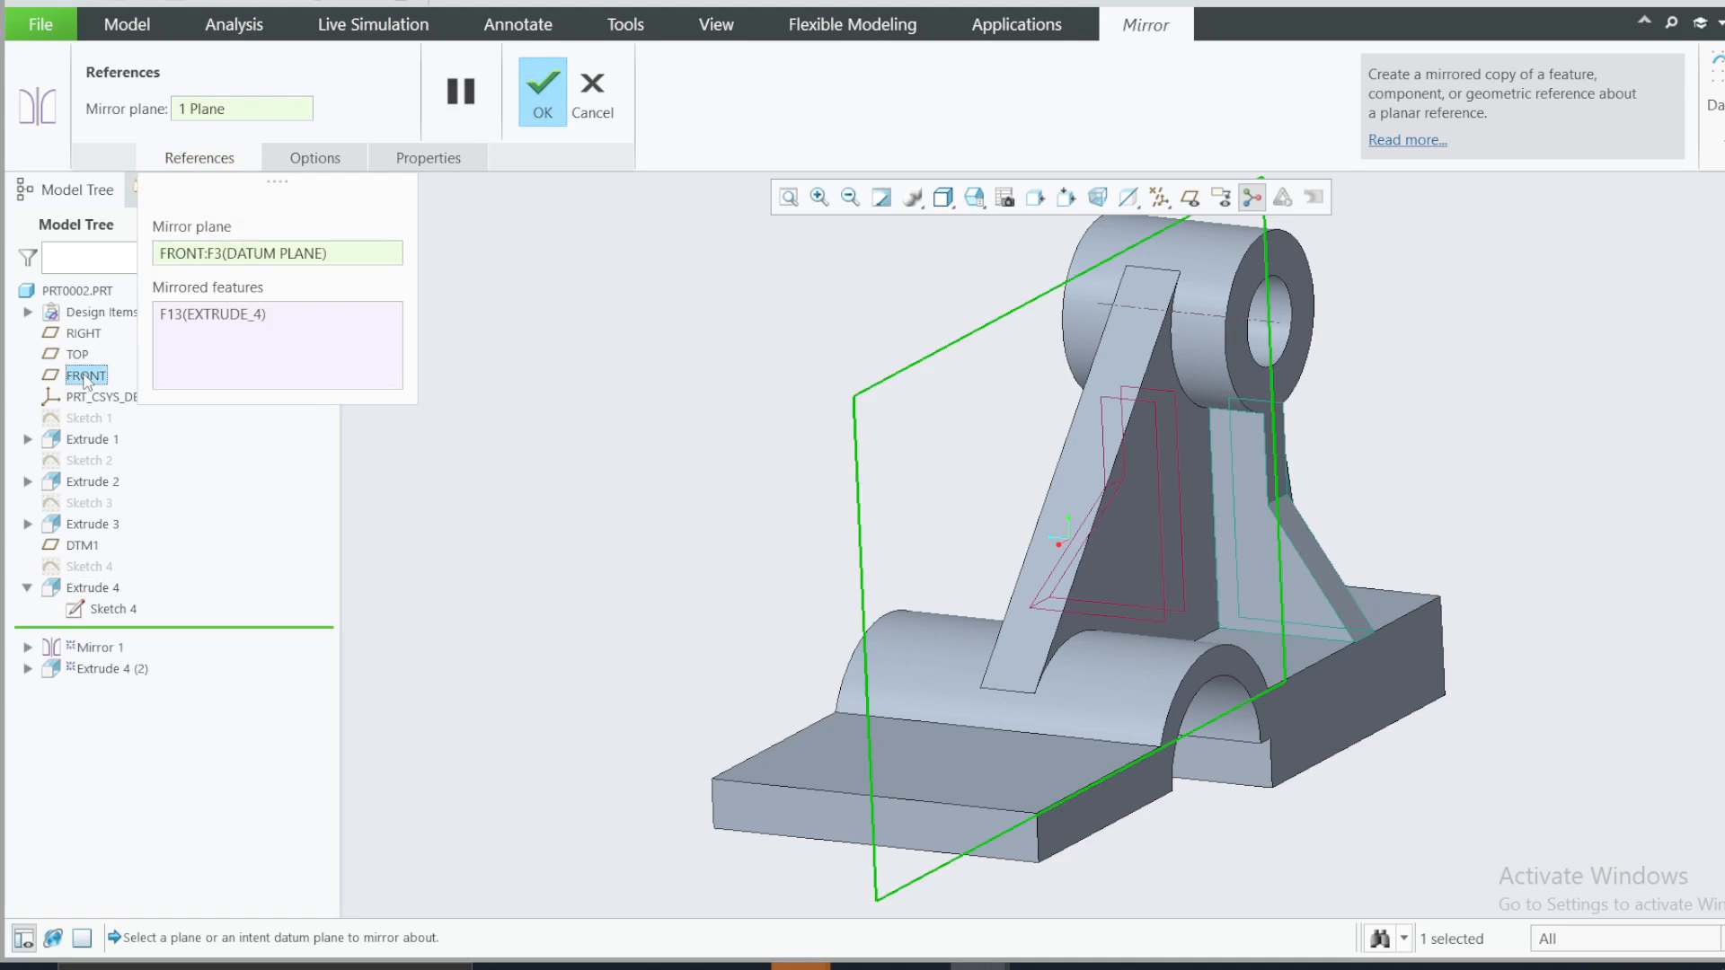
click(539, 101)
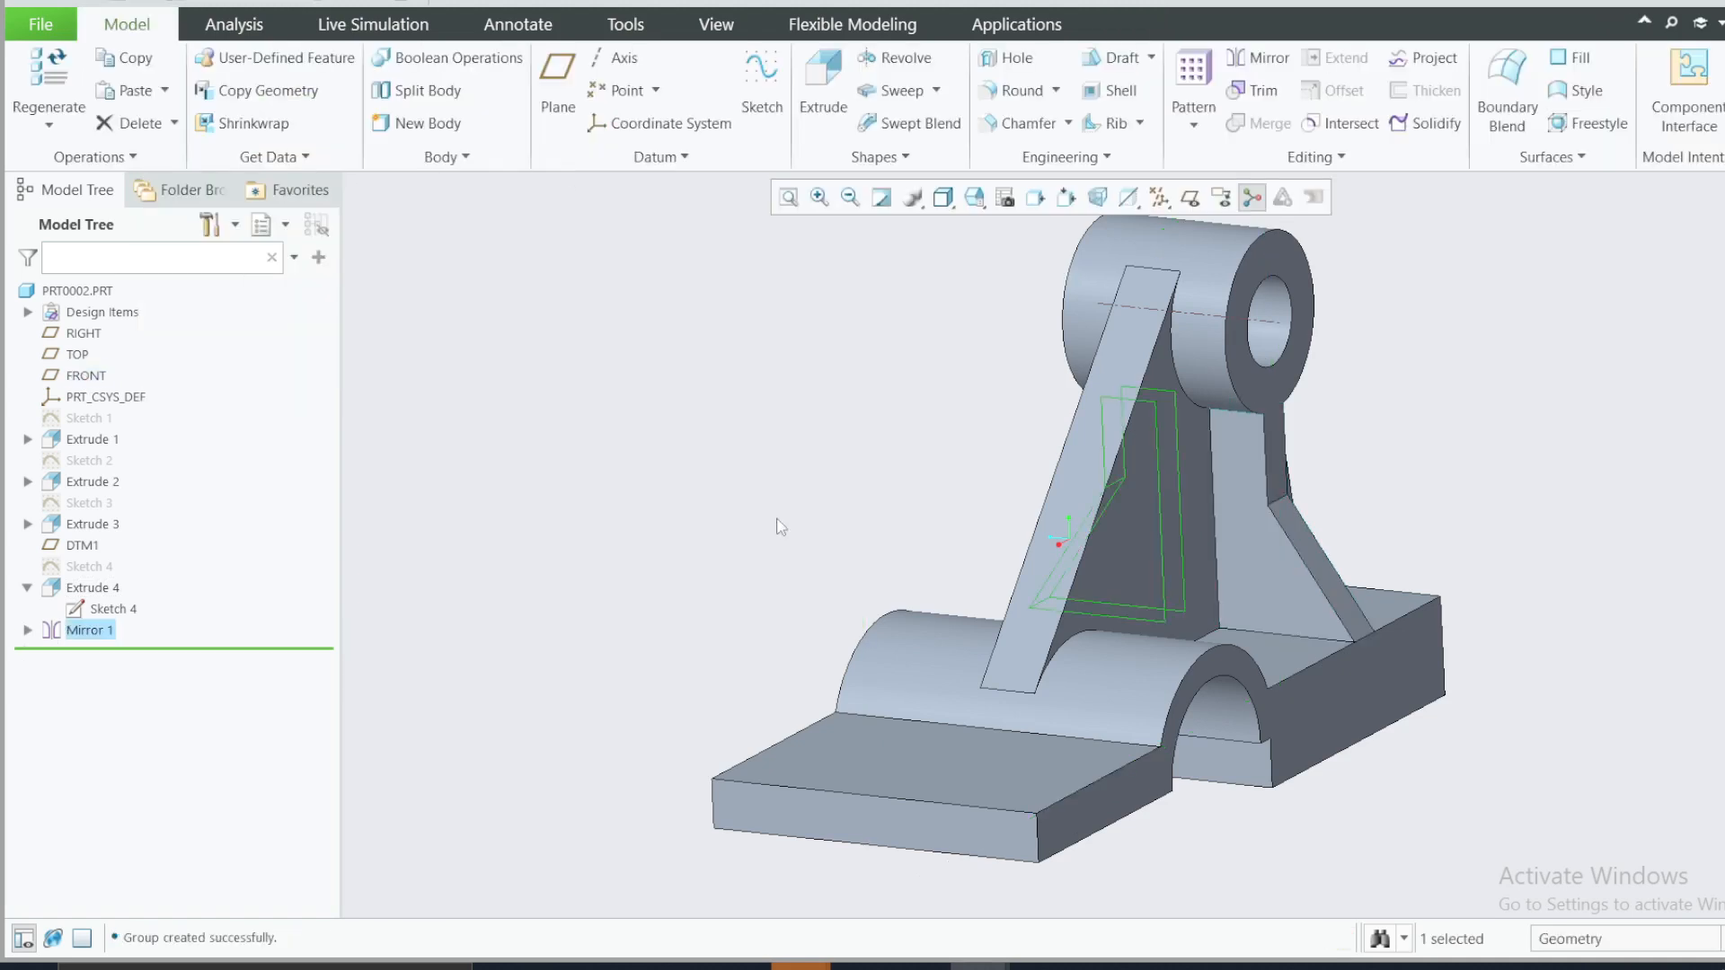
middle_drag(926, 527, 1174, 573)
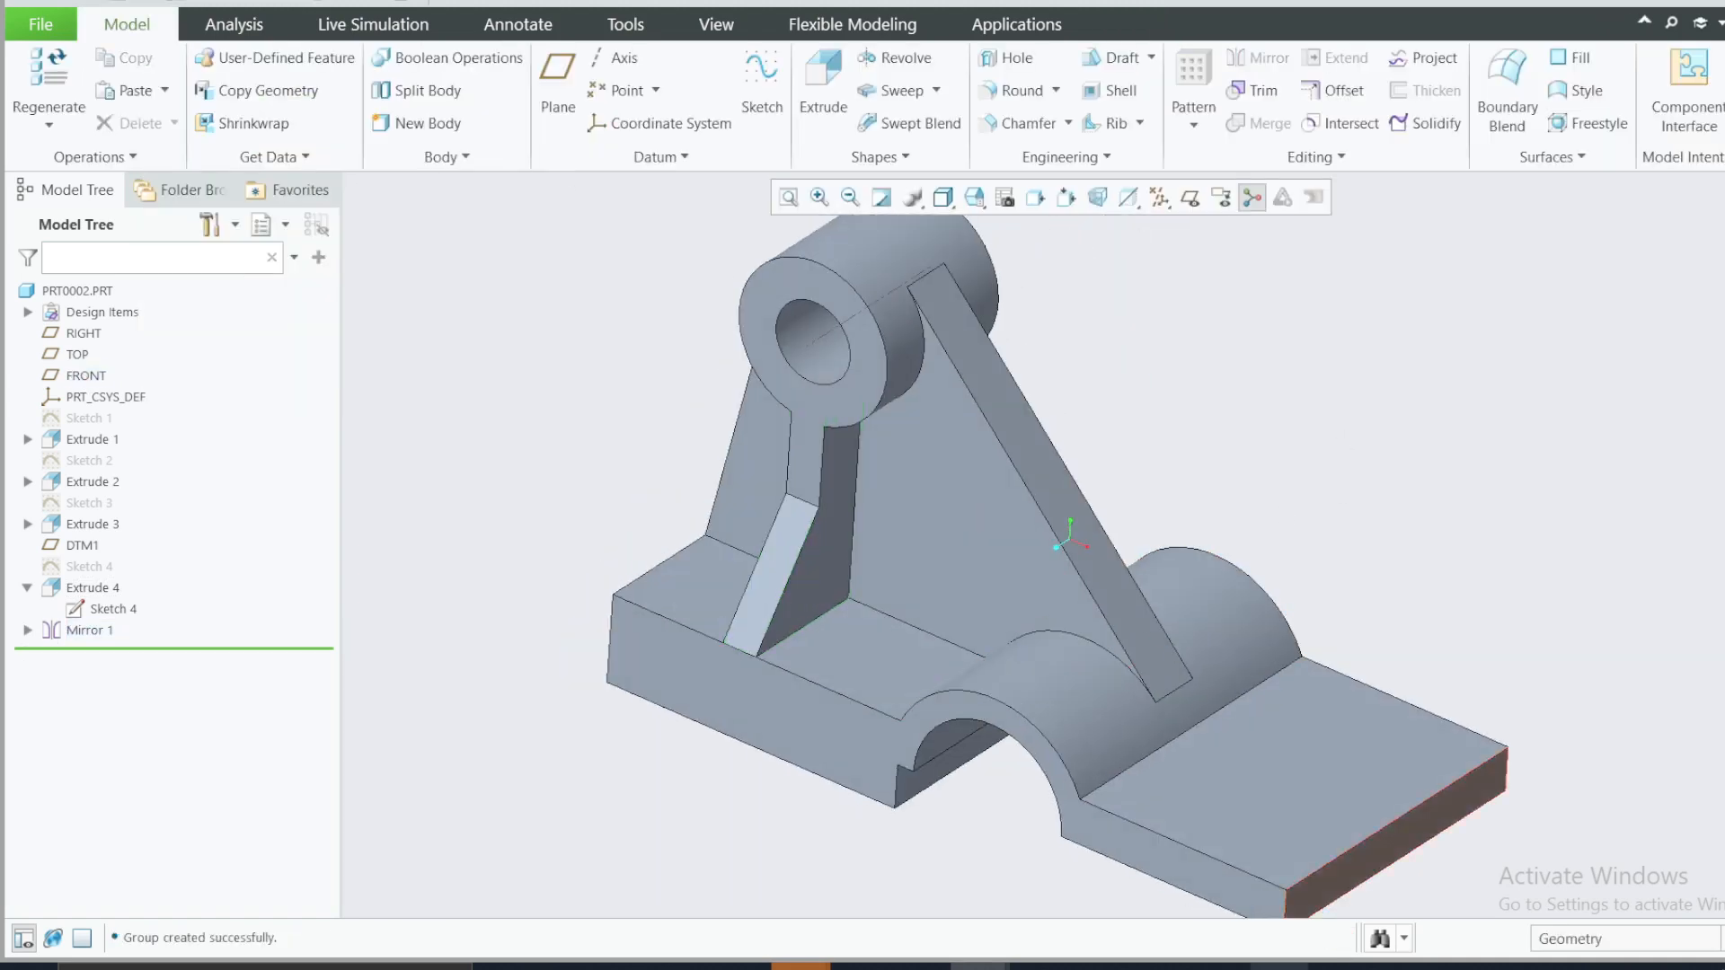
- Check the corner radii in the reference drawing and start a radius 10 round on both vertical corner edges of the thin plate end
click(1279, 966)
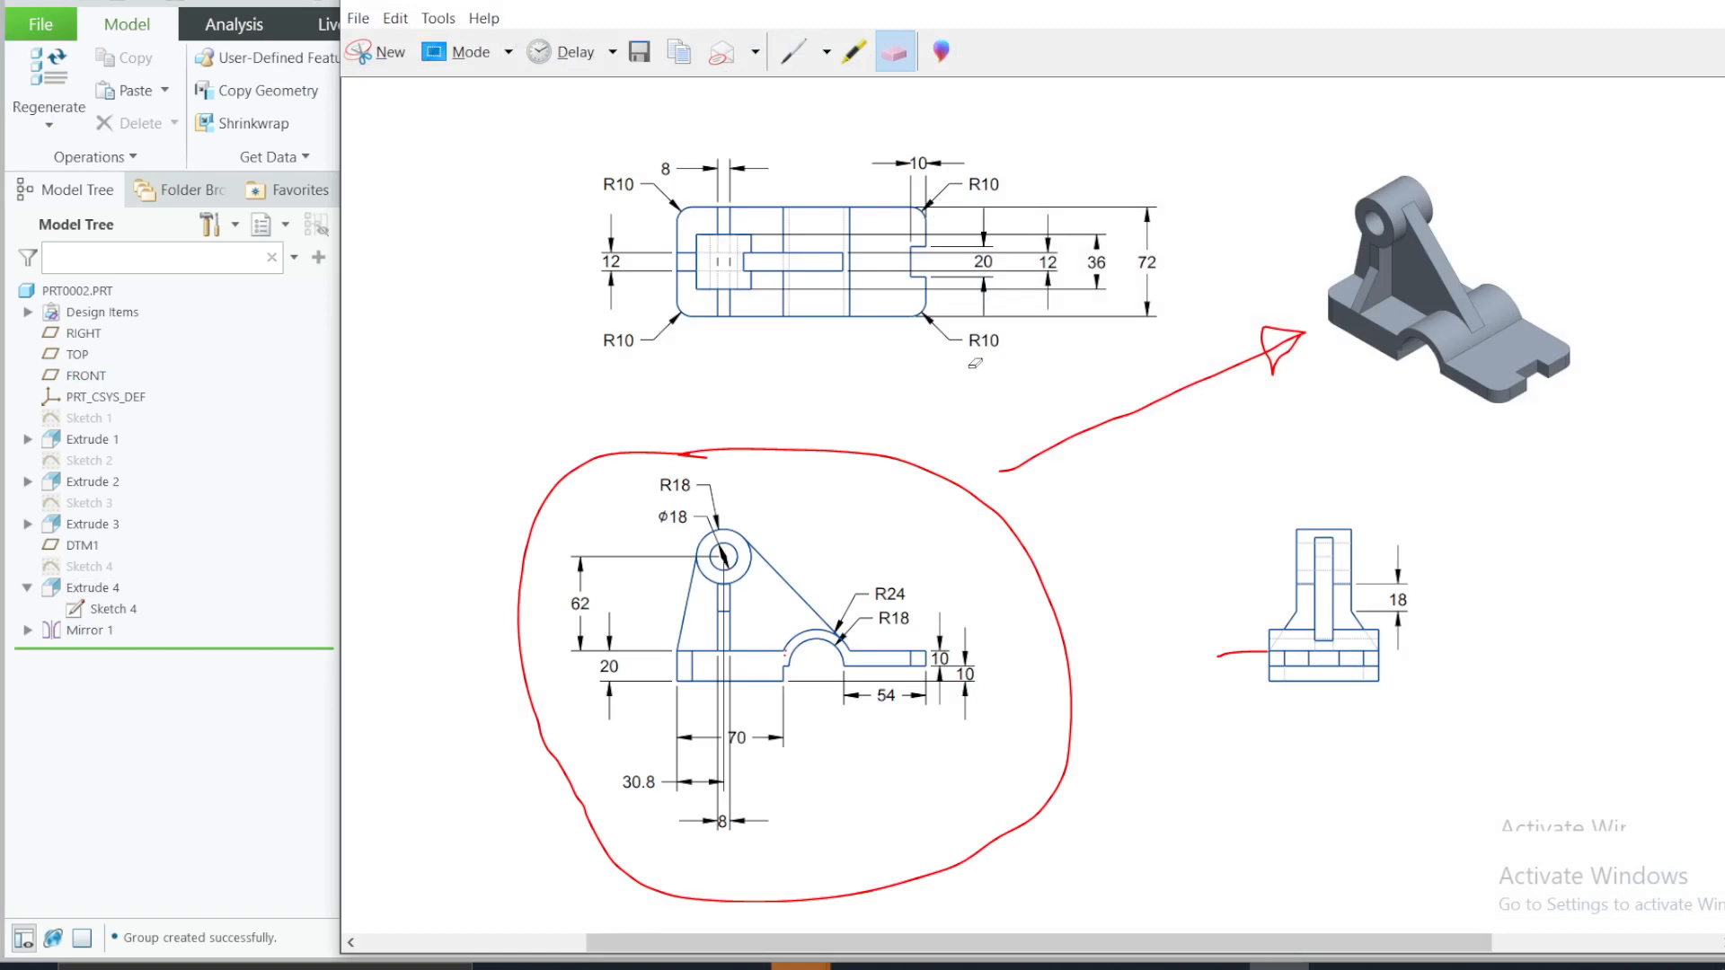
click(1618, 9)
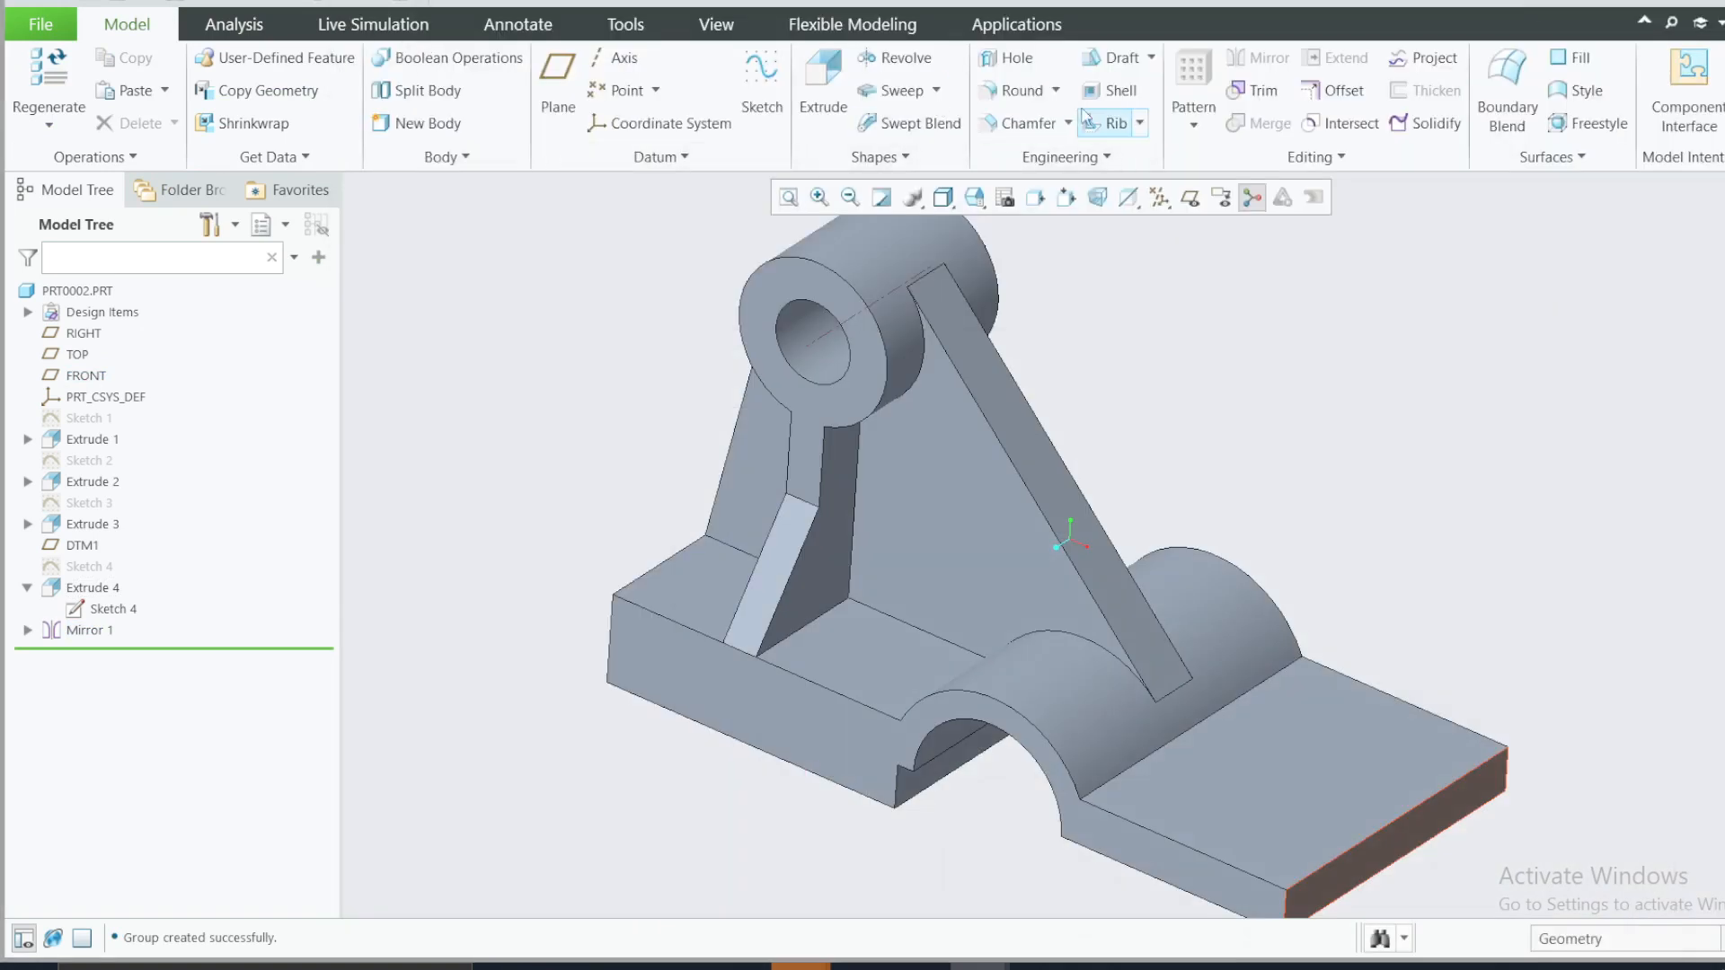
click(1011, 90)
double_click(351, 111)
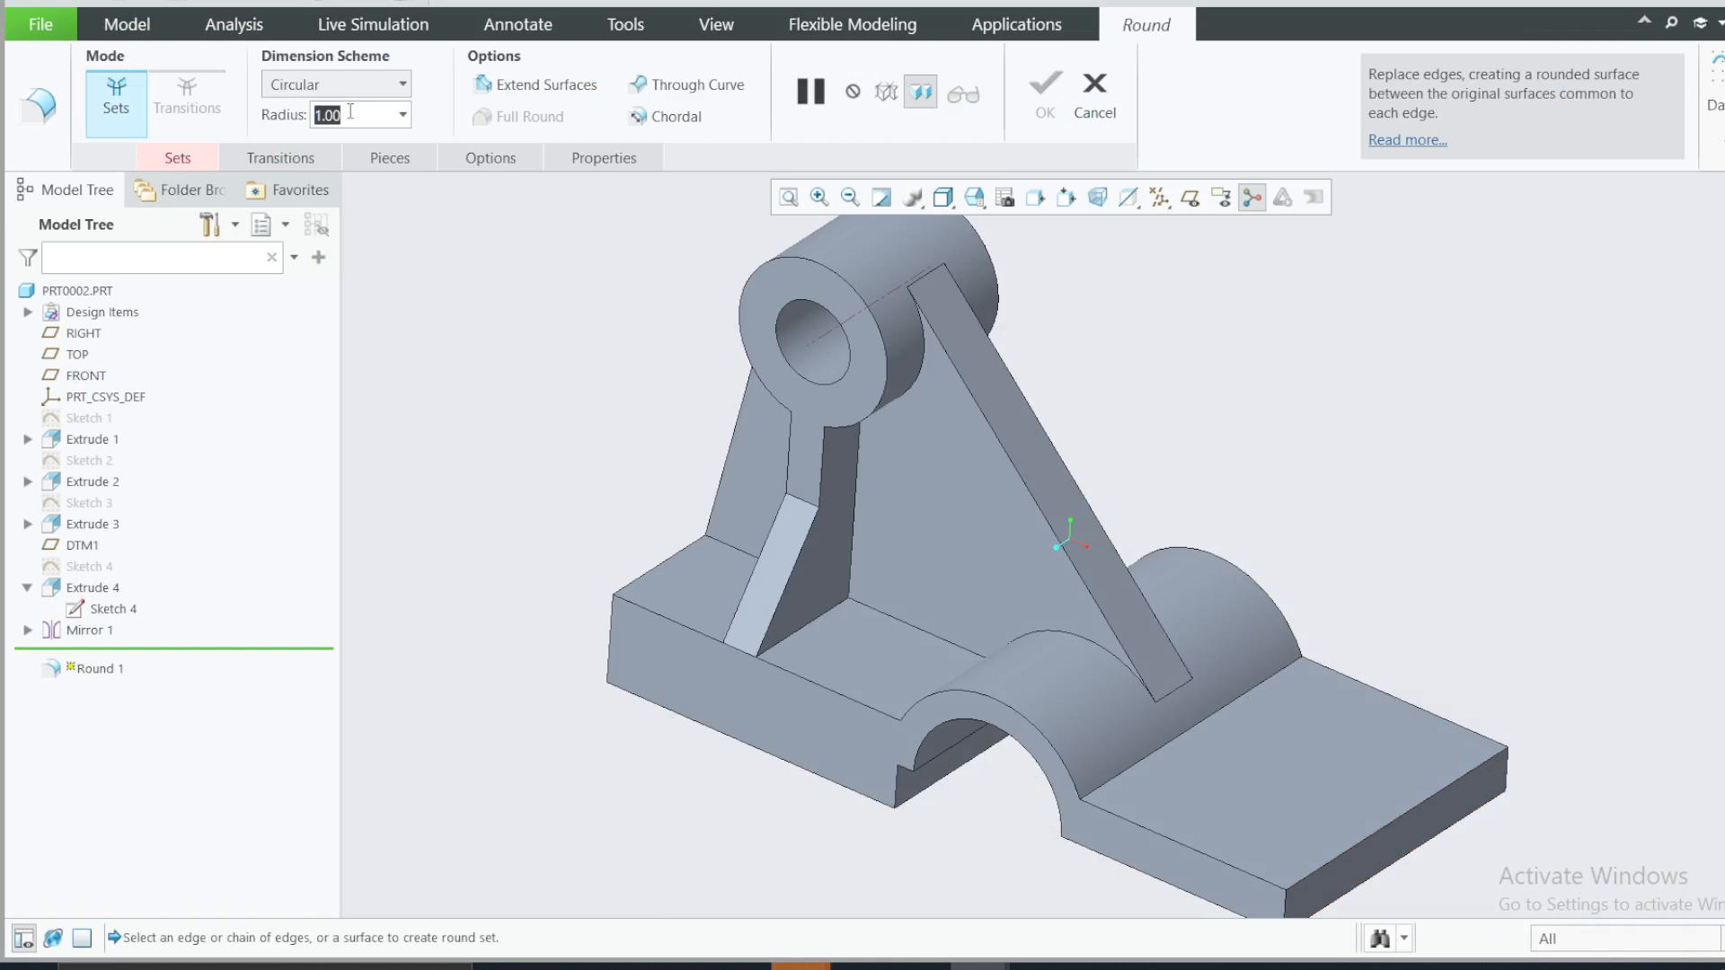
text(10)
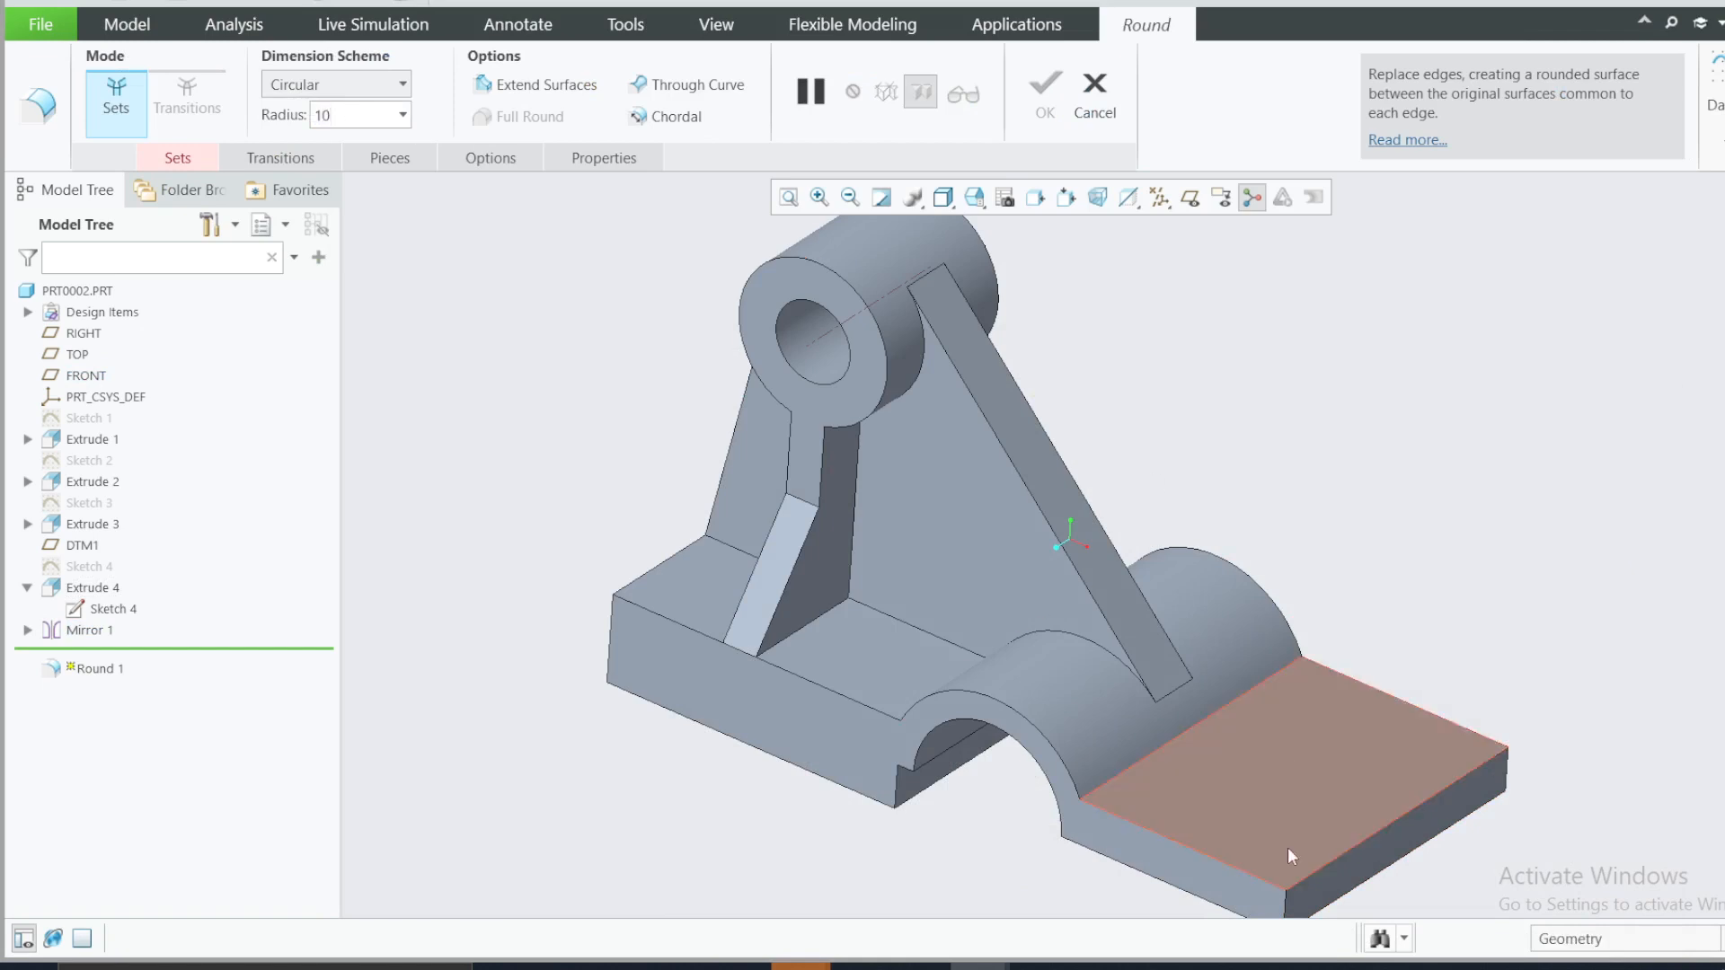
click(1286, 900)
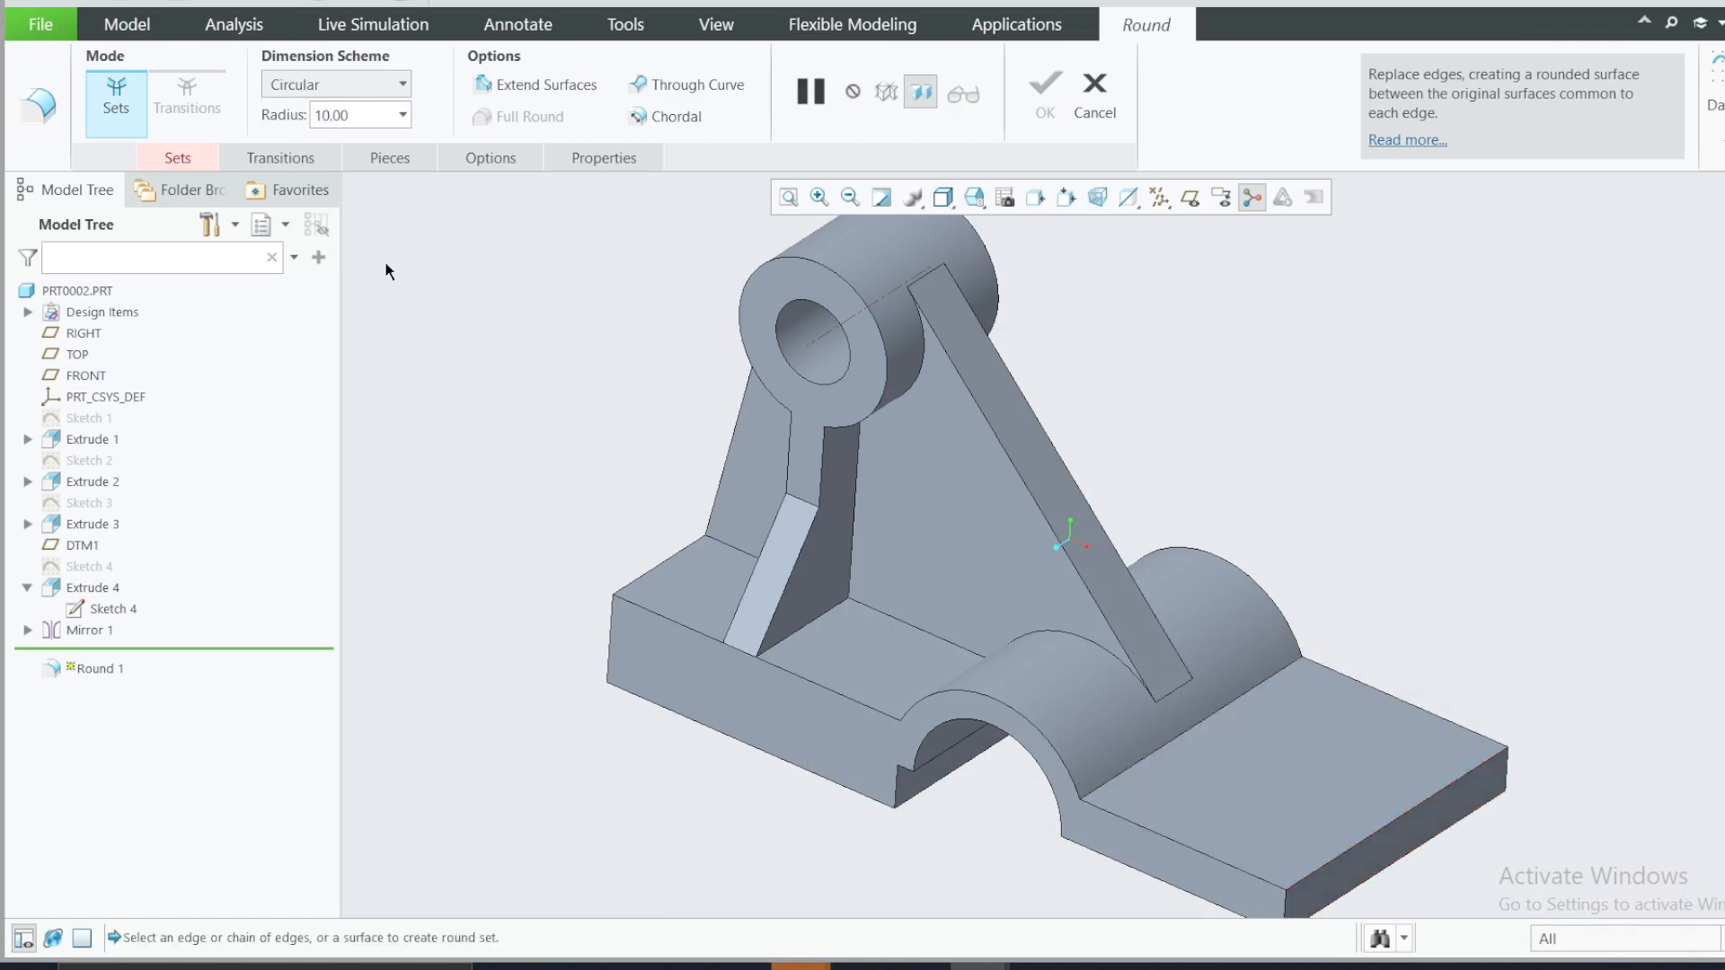
click(177, 159)
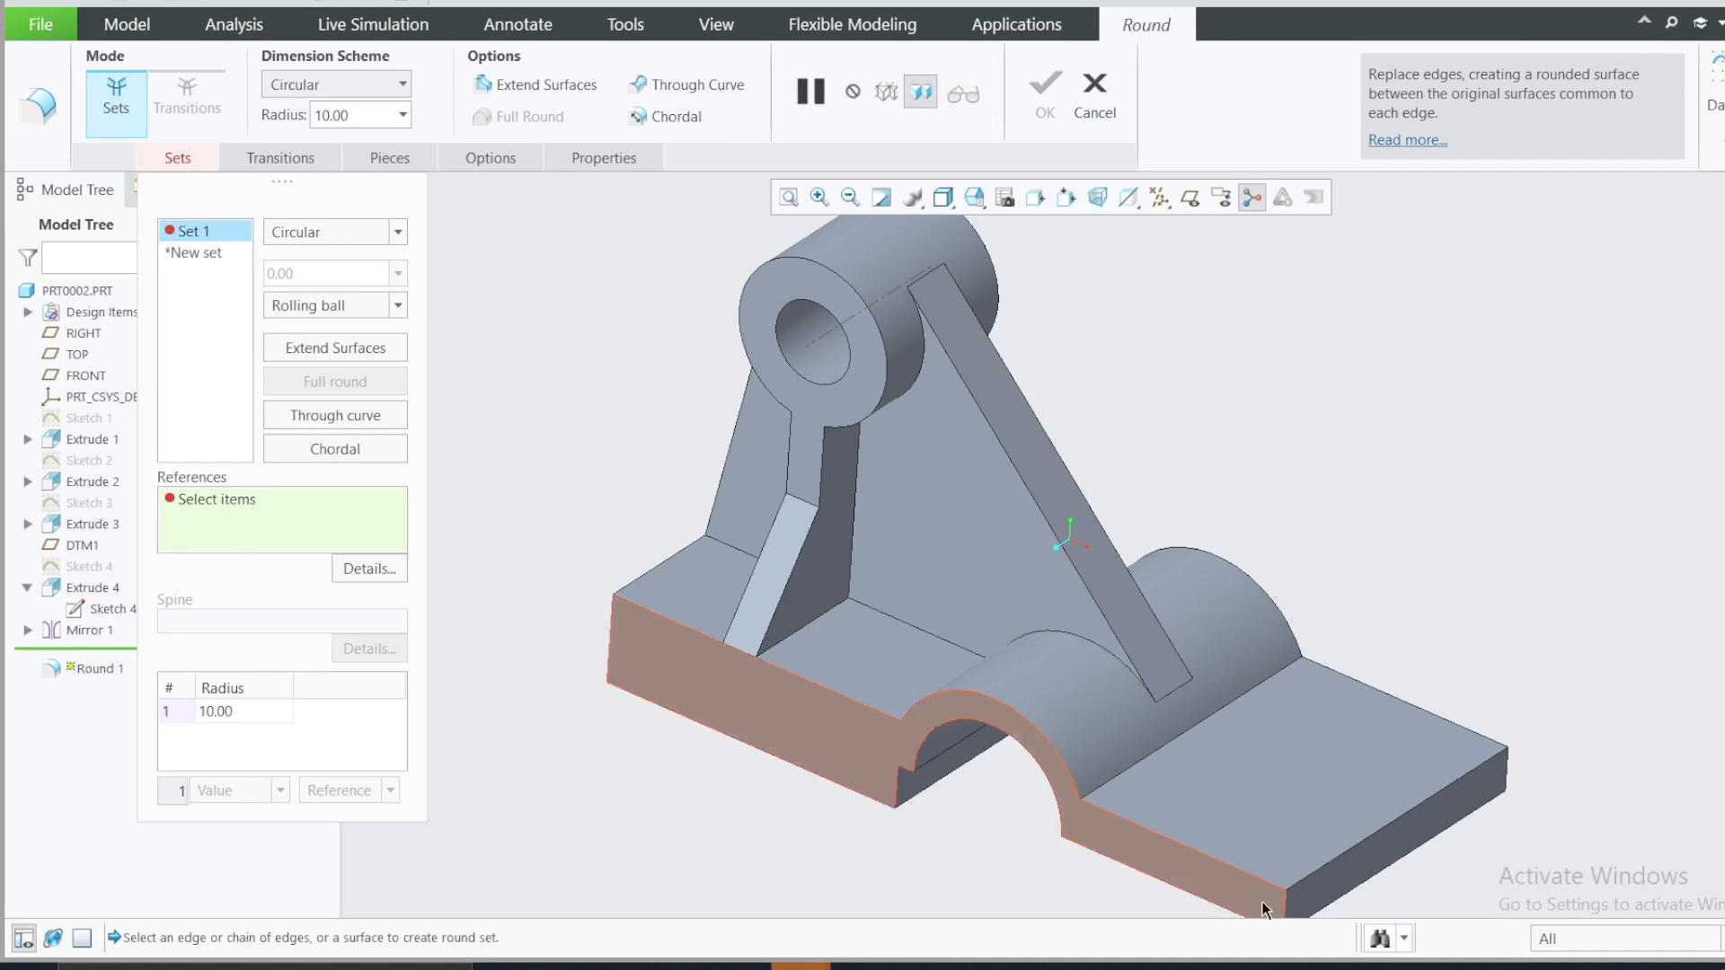
click(1298, 883)
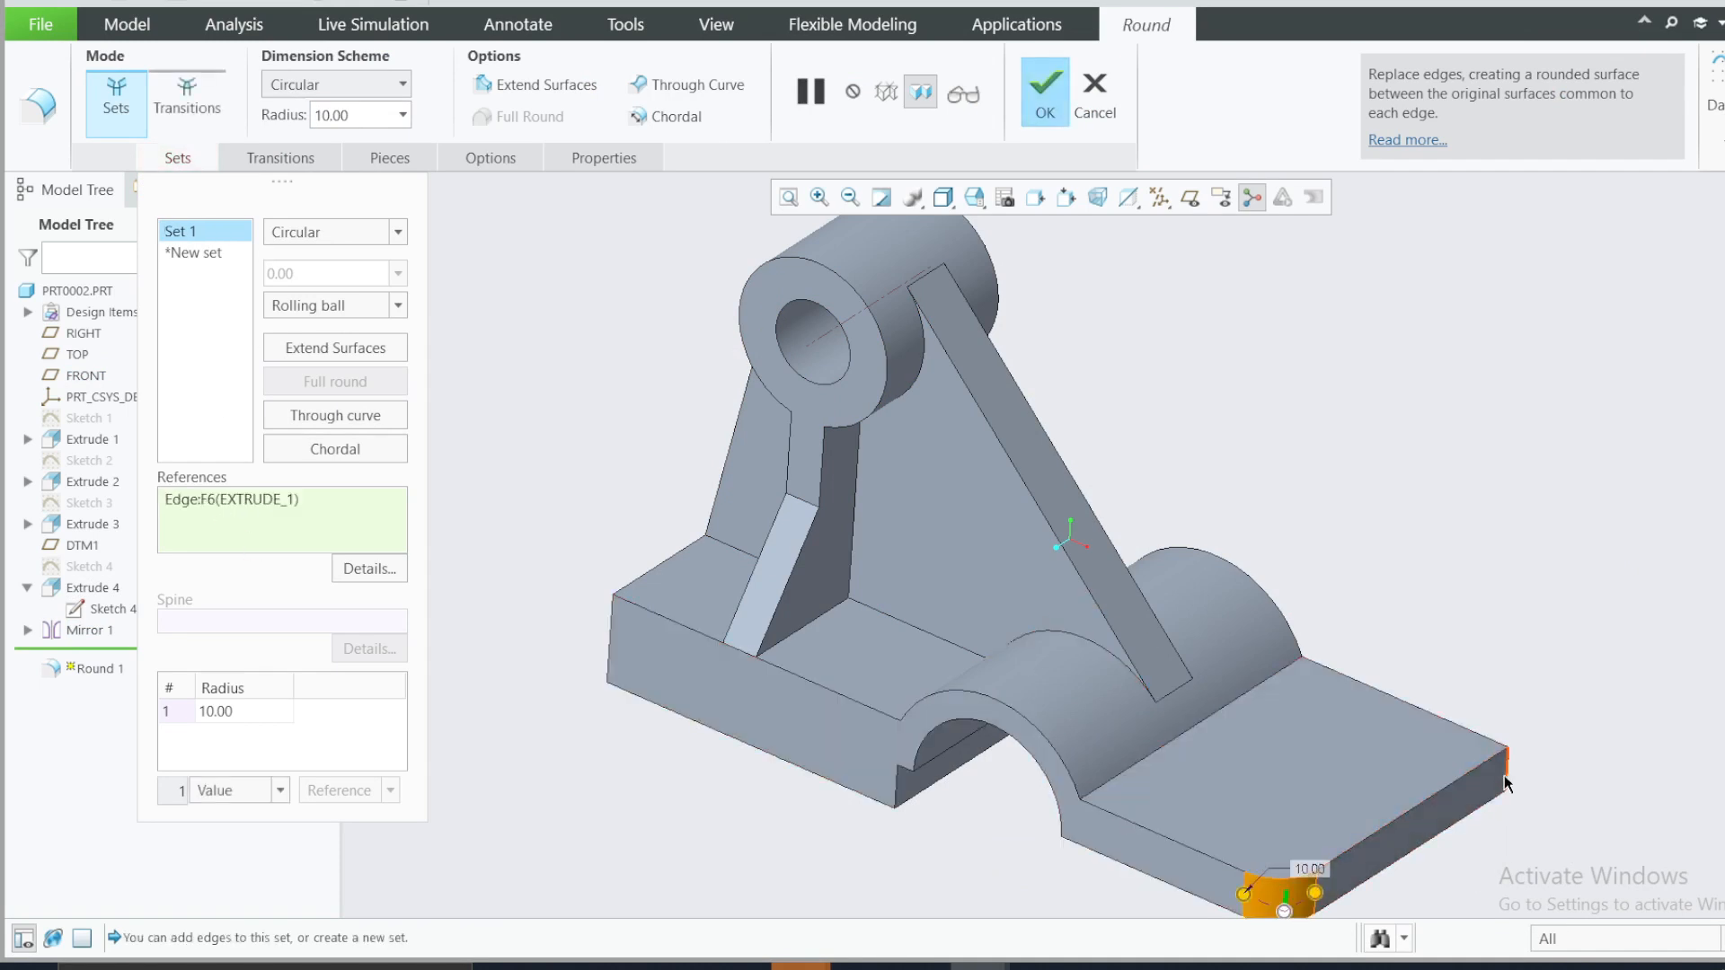
click(1490, 792)
- Add both vertical corner edges of the base's thick end to the radius 10 round and apply it
click(610, 640)
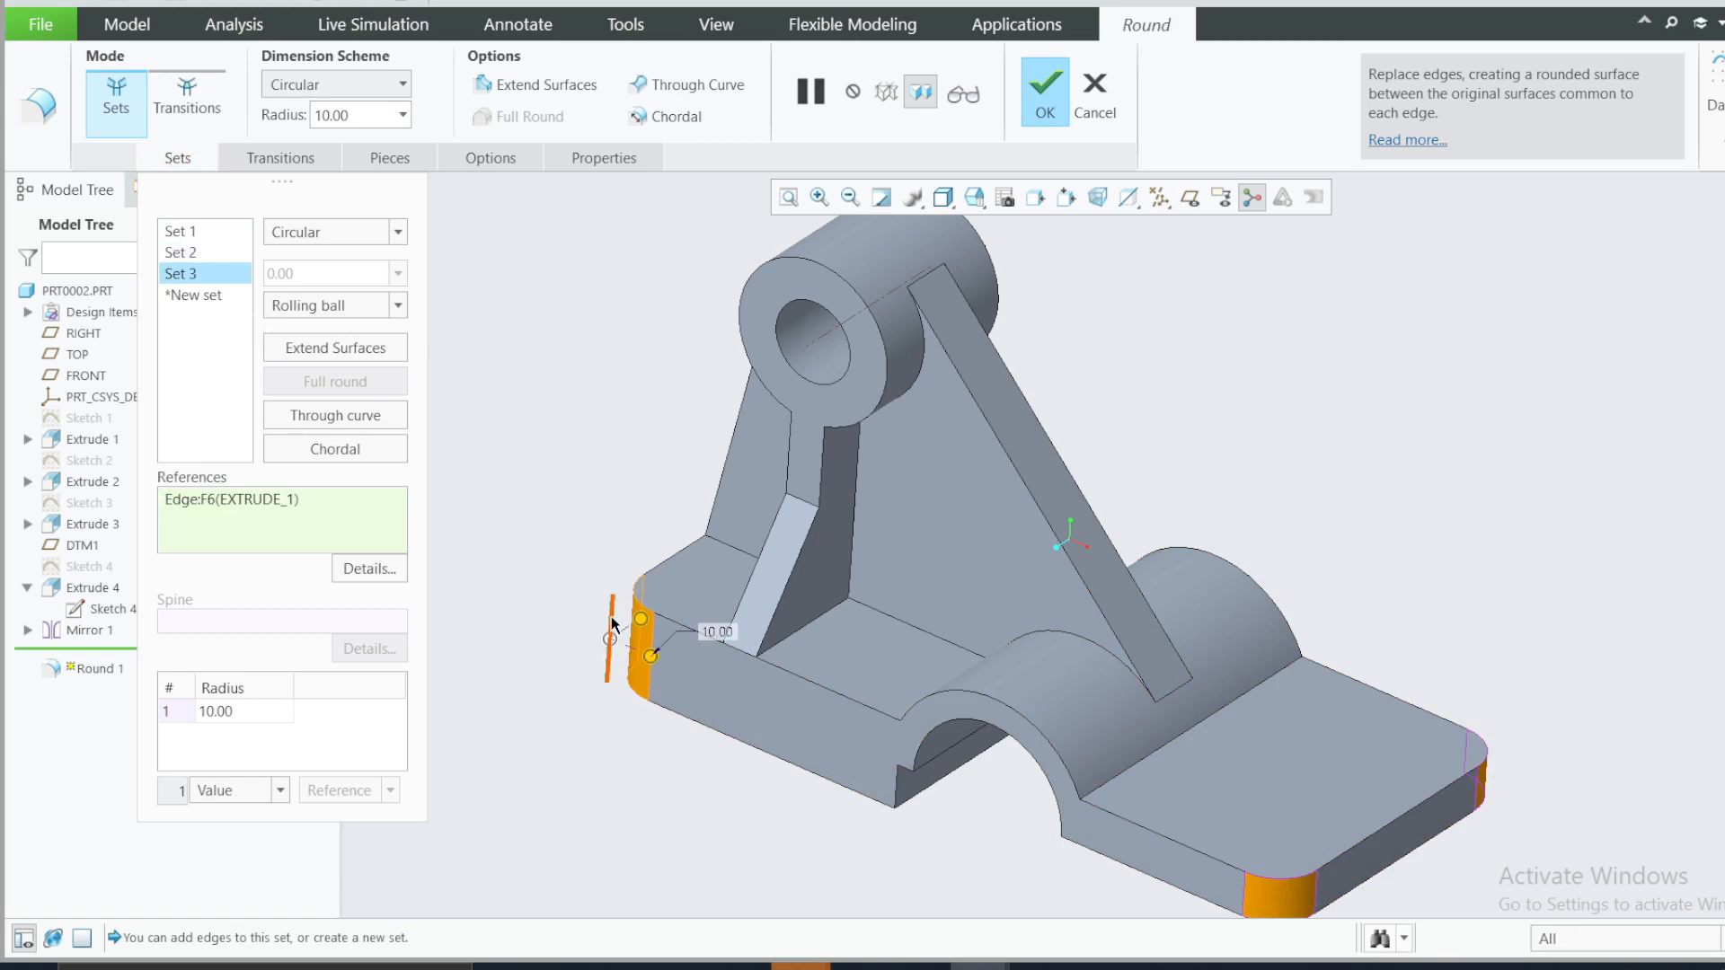
middle_drag(620, 543, 693, 567)
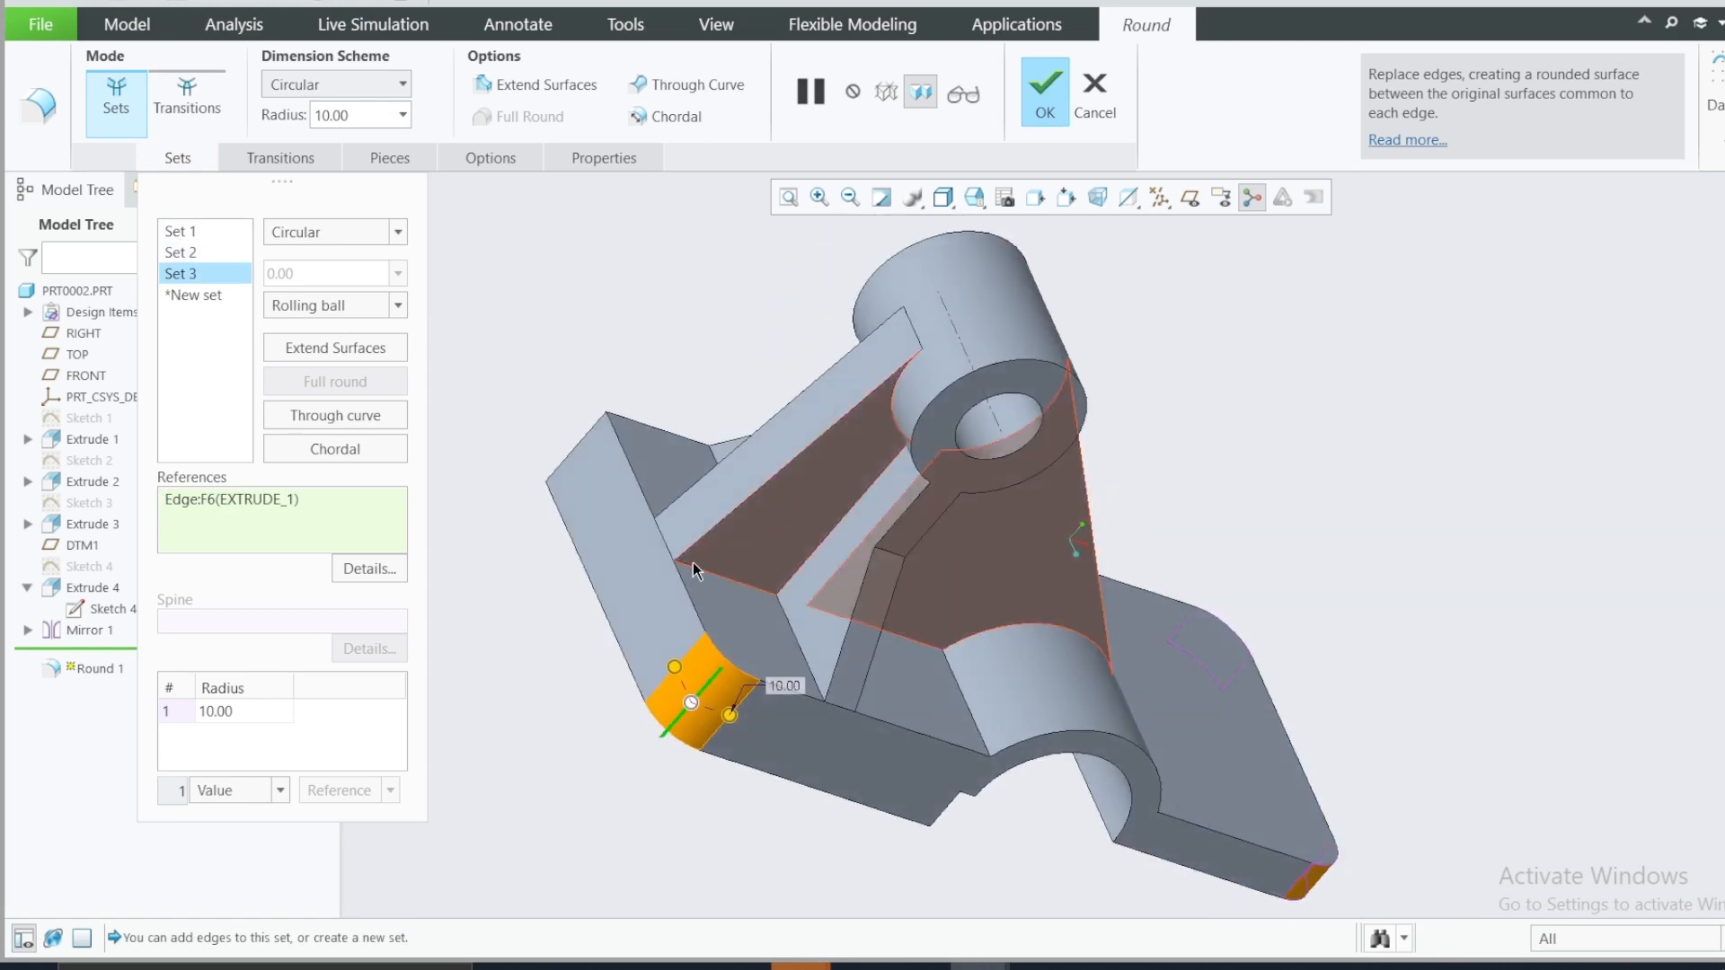
click(582, 438)
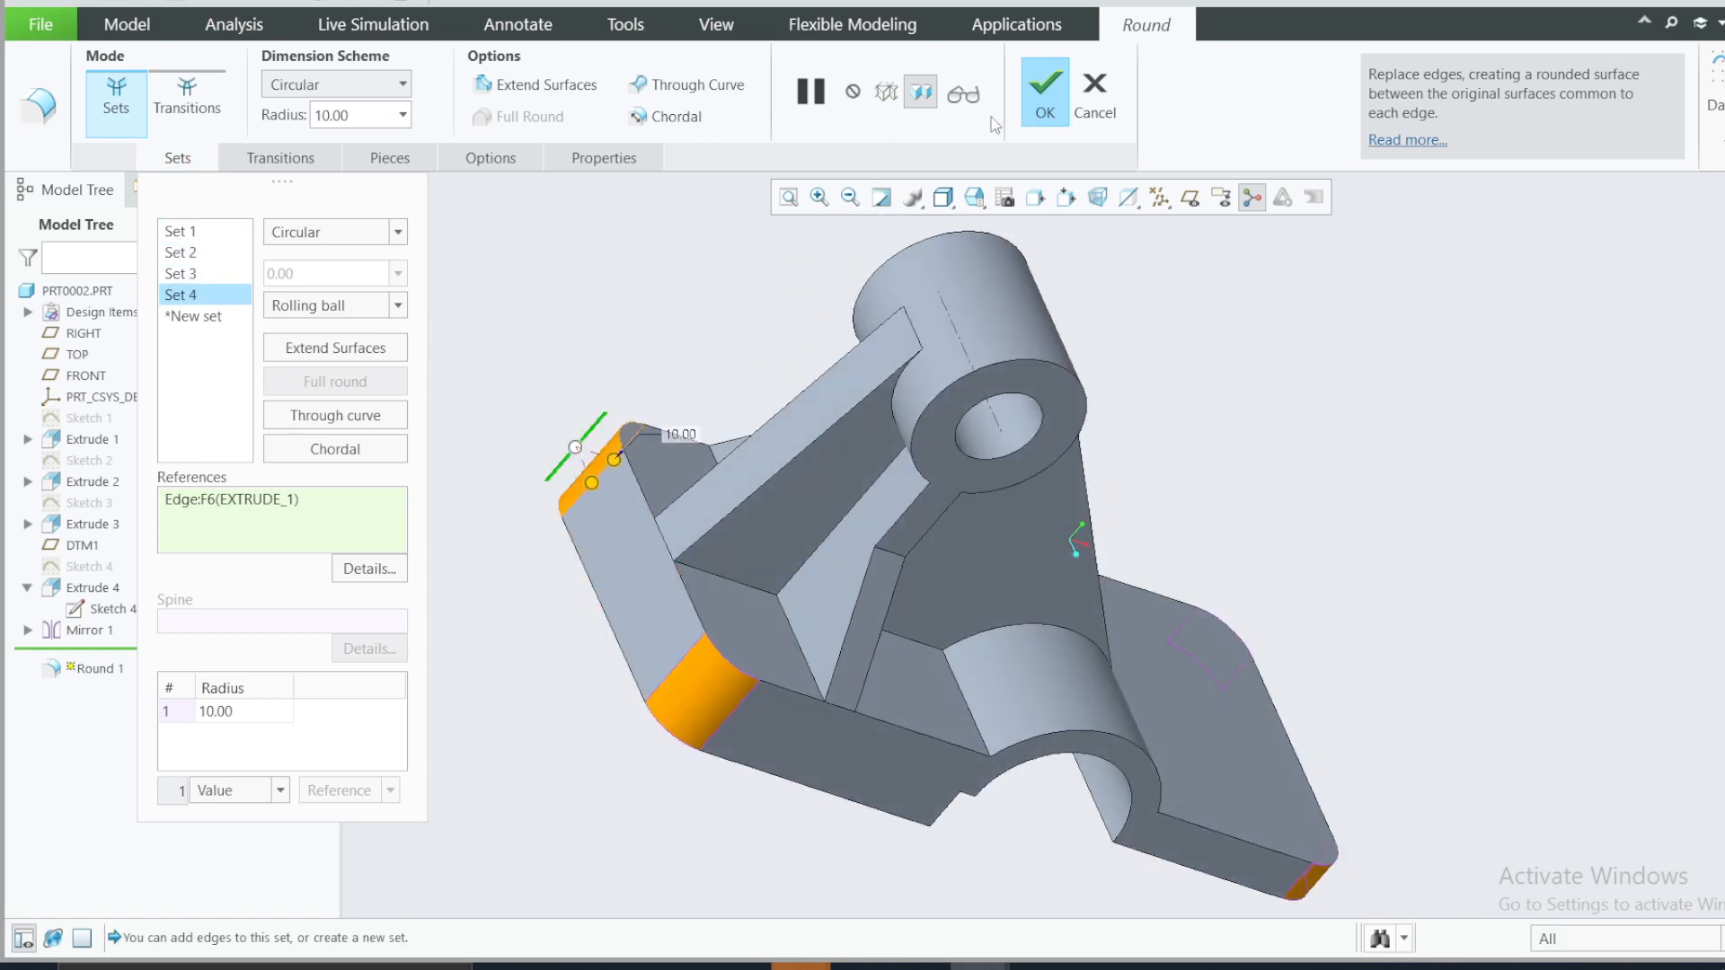
click(1044, 94)
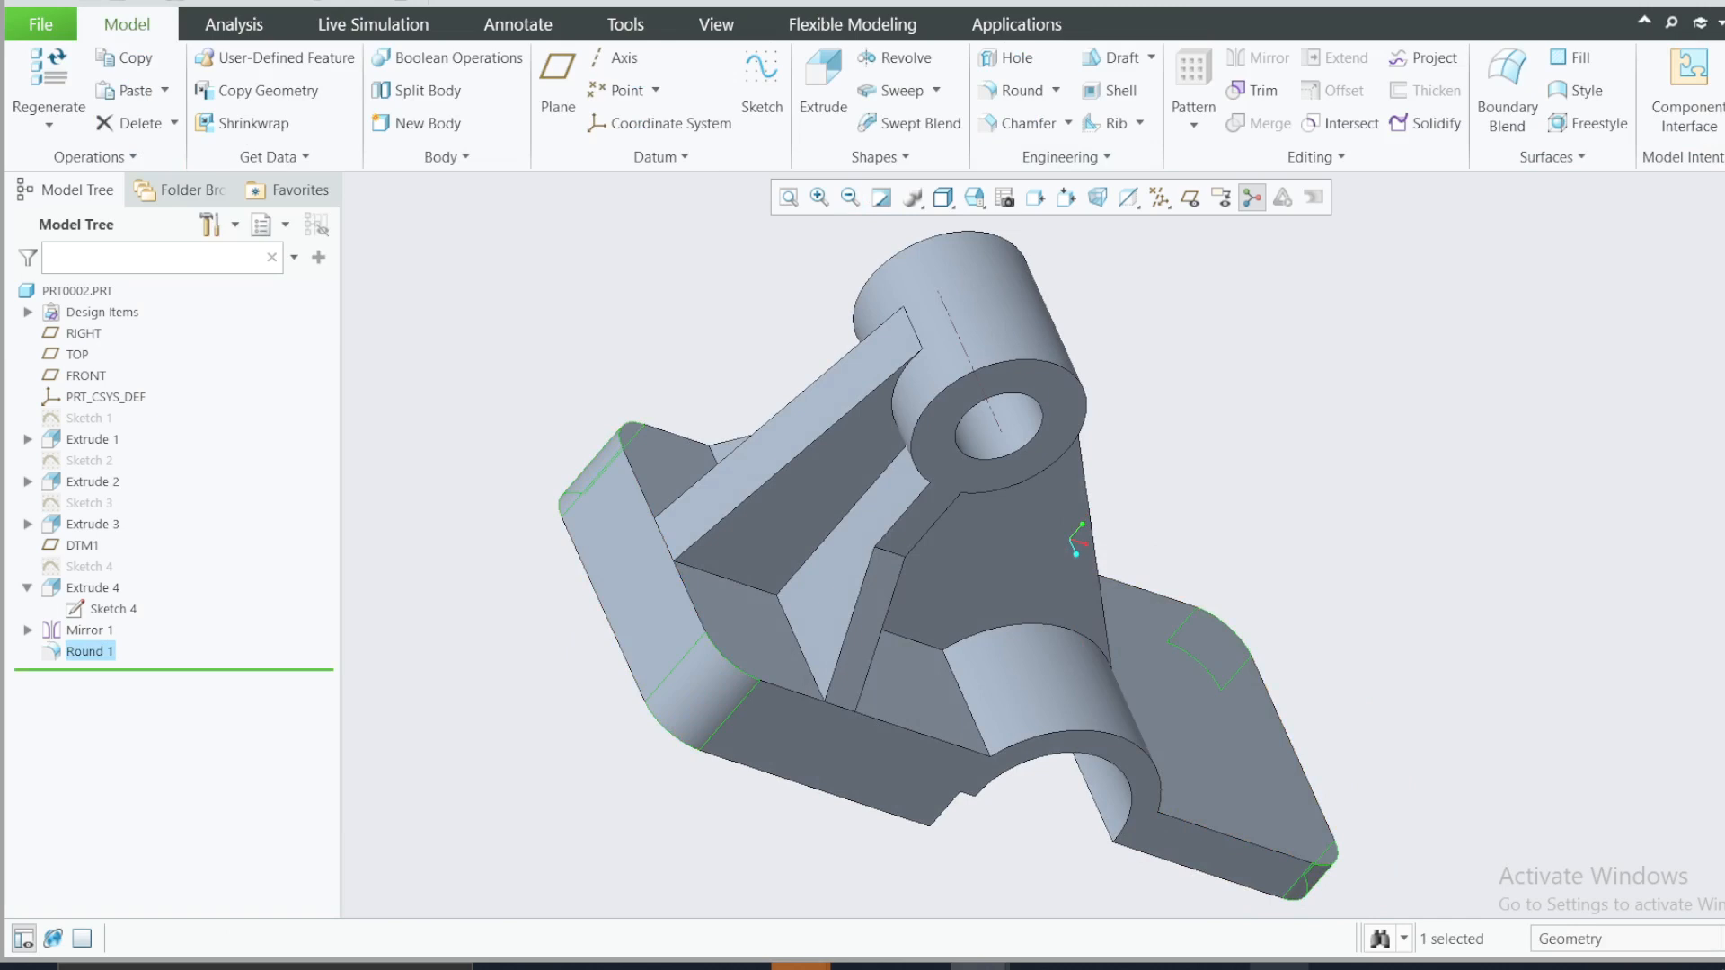
- Check the end notch in the reference drawing and start an extrude sketch on the thin plate's top face
click(1279, 967)
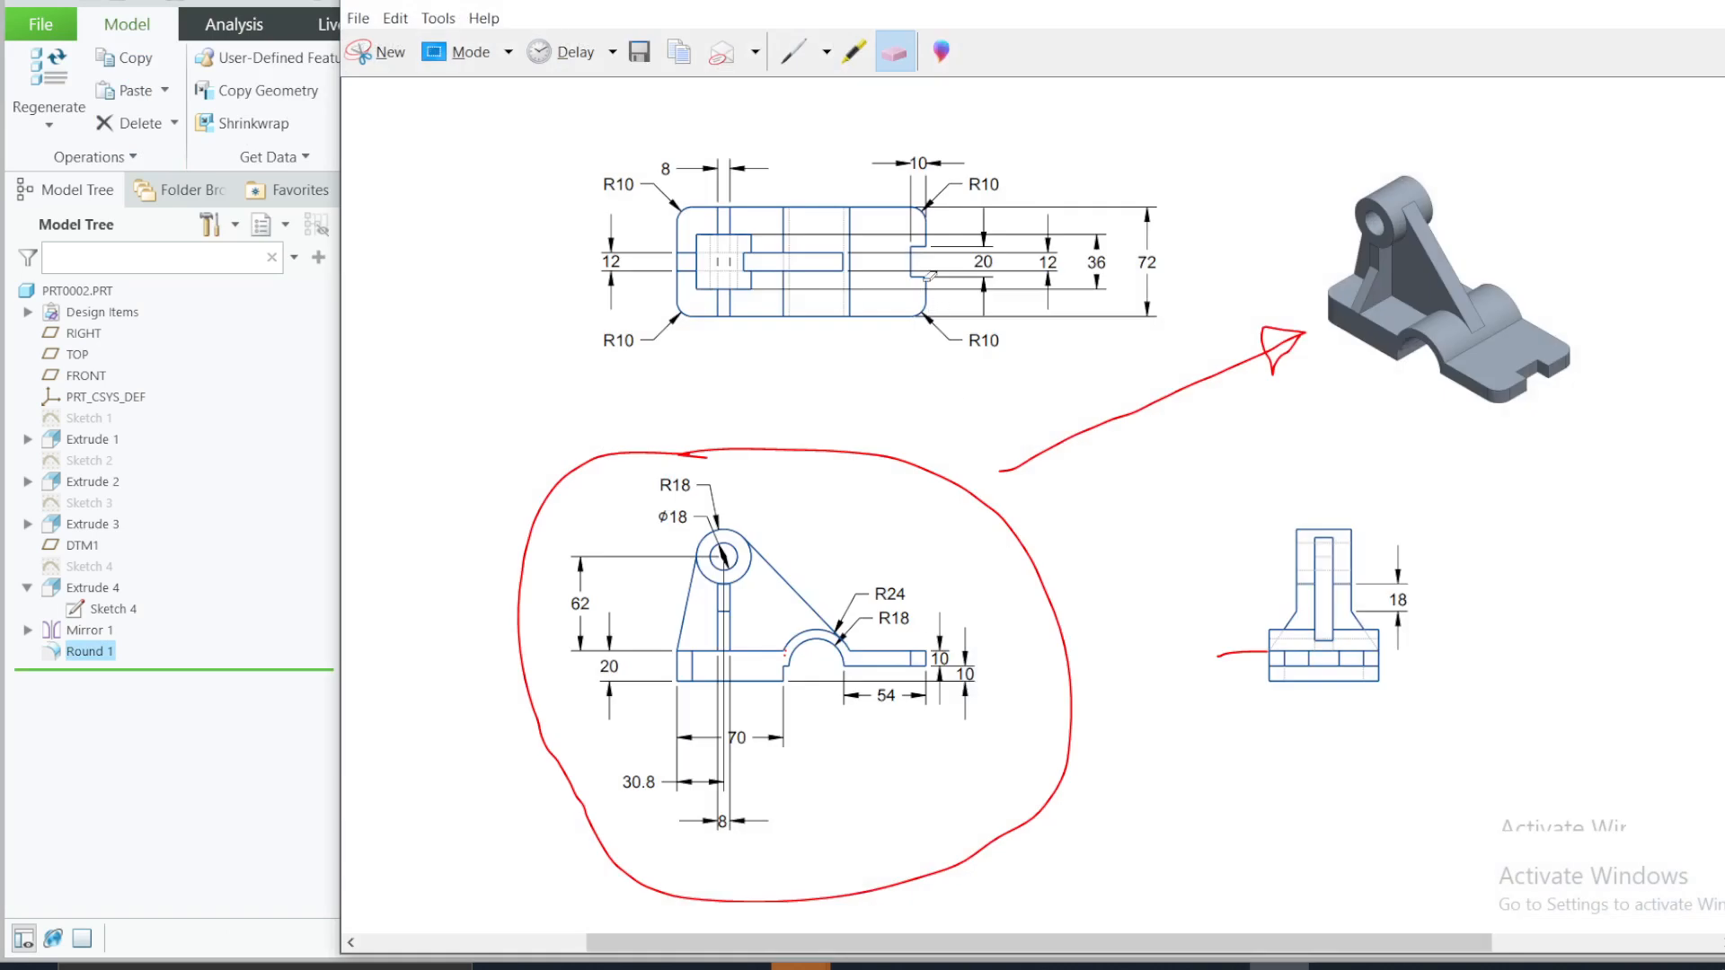
click(1617, 7)
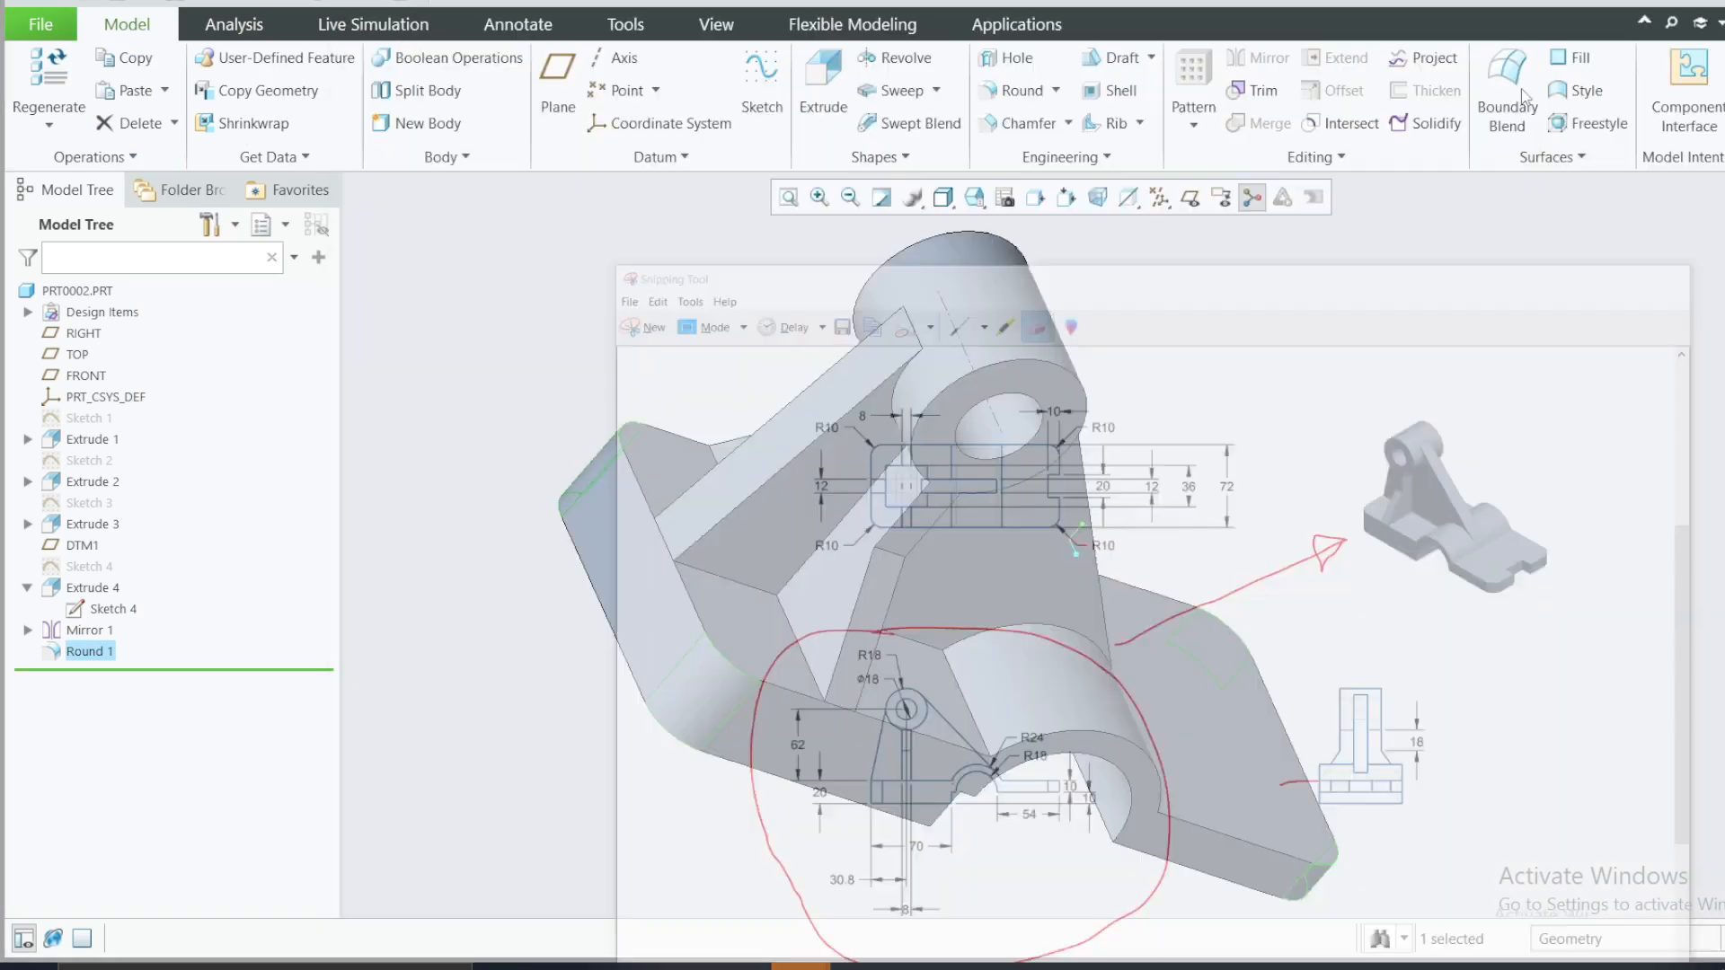
middle_drag(1244, 463, 1145, 448)
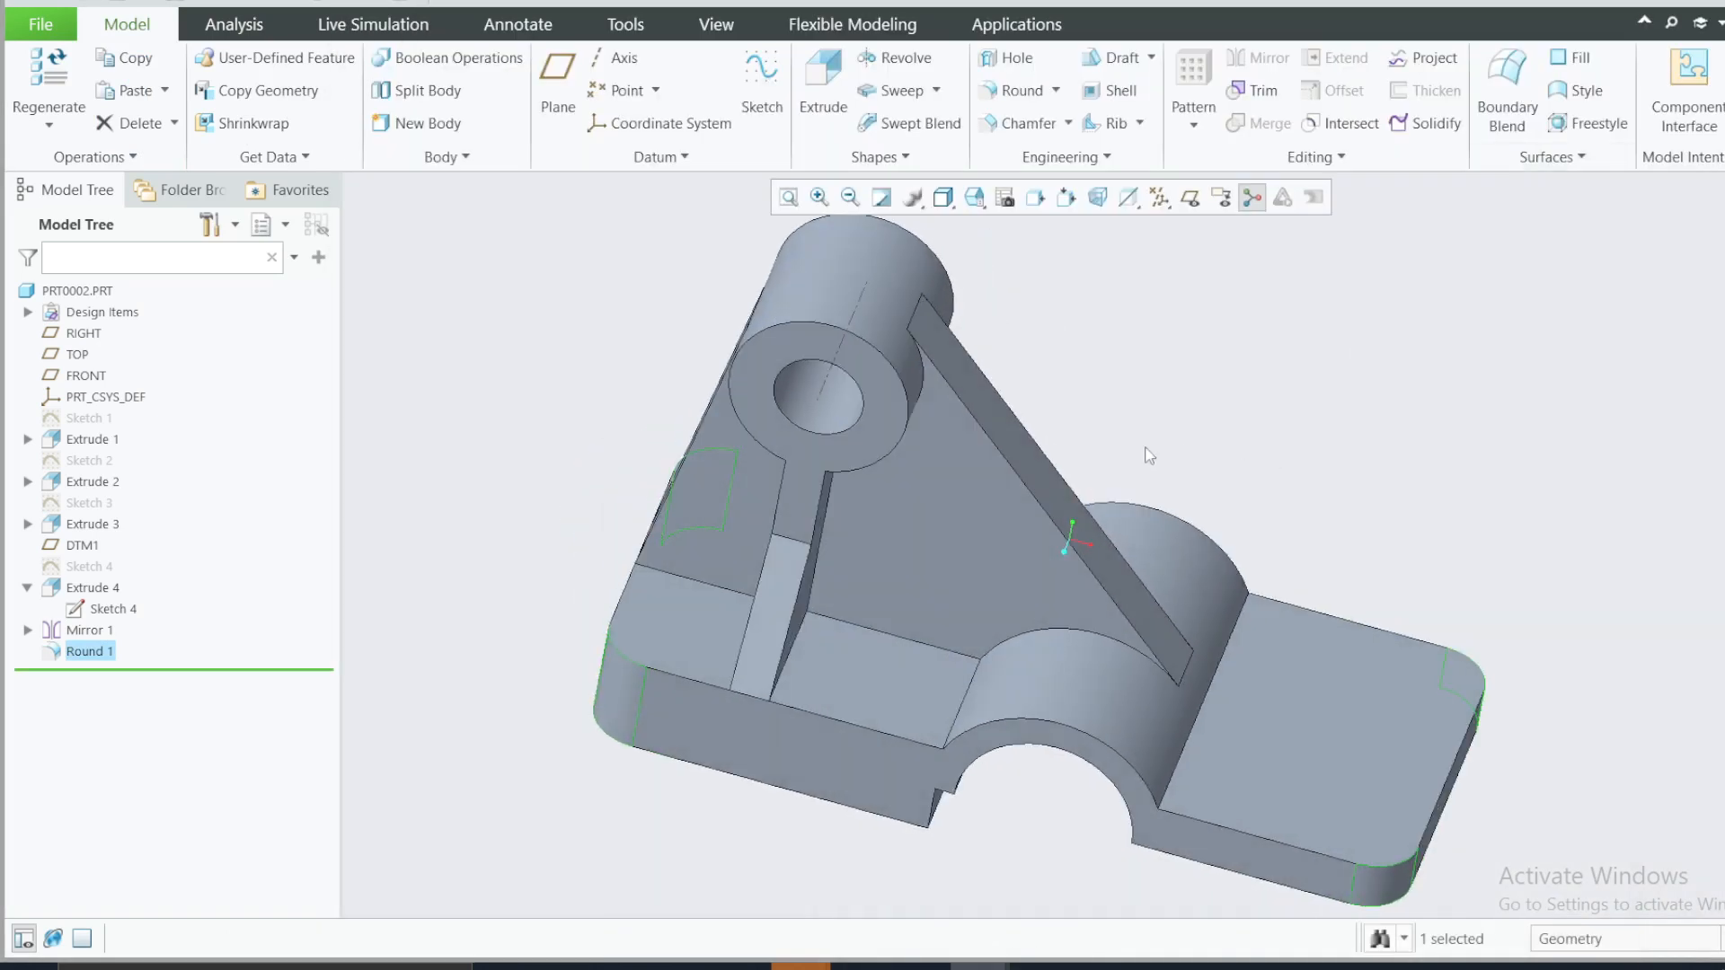
click(824, 94)
click(1351, 726)
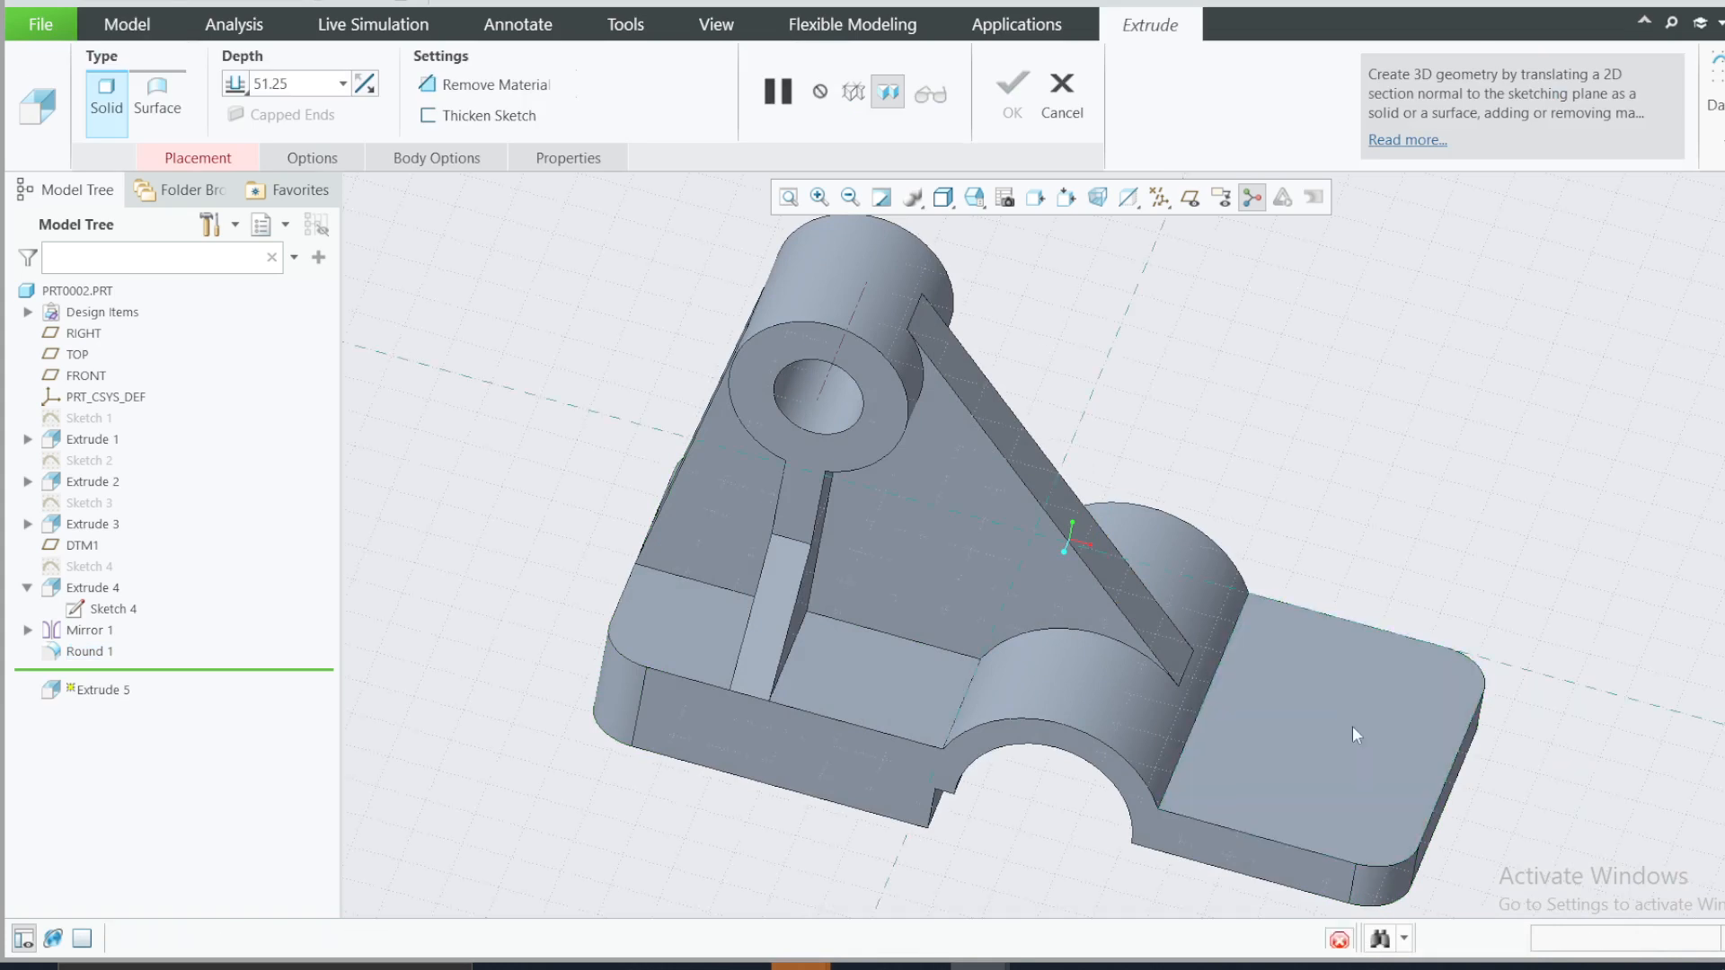
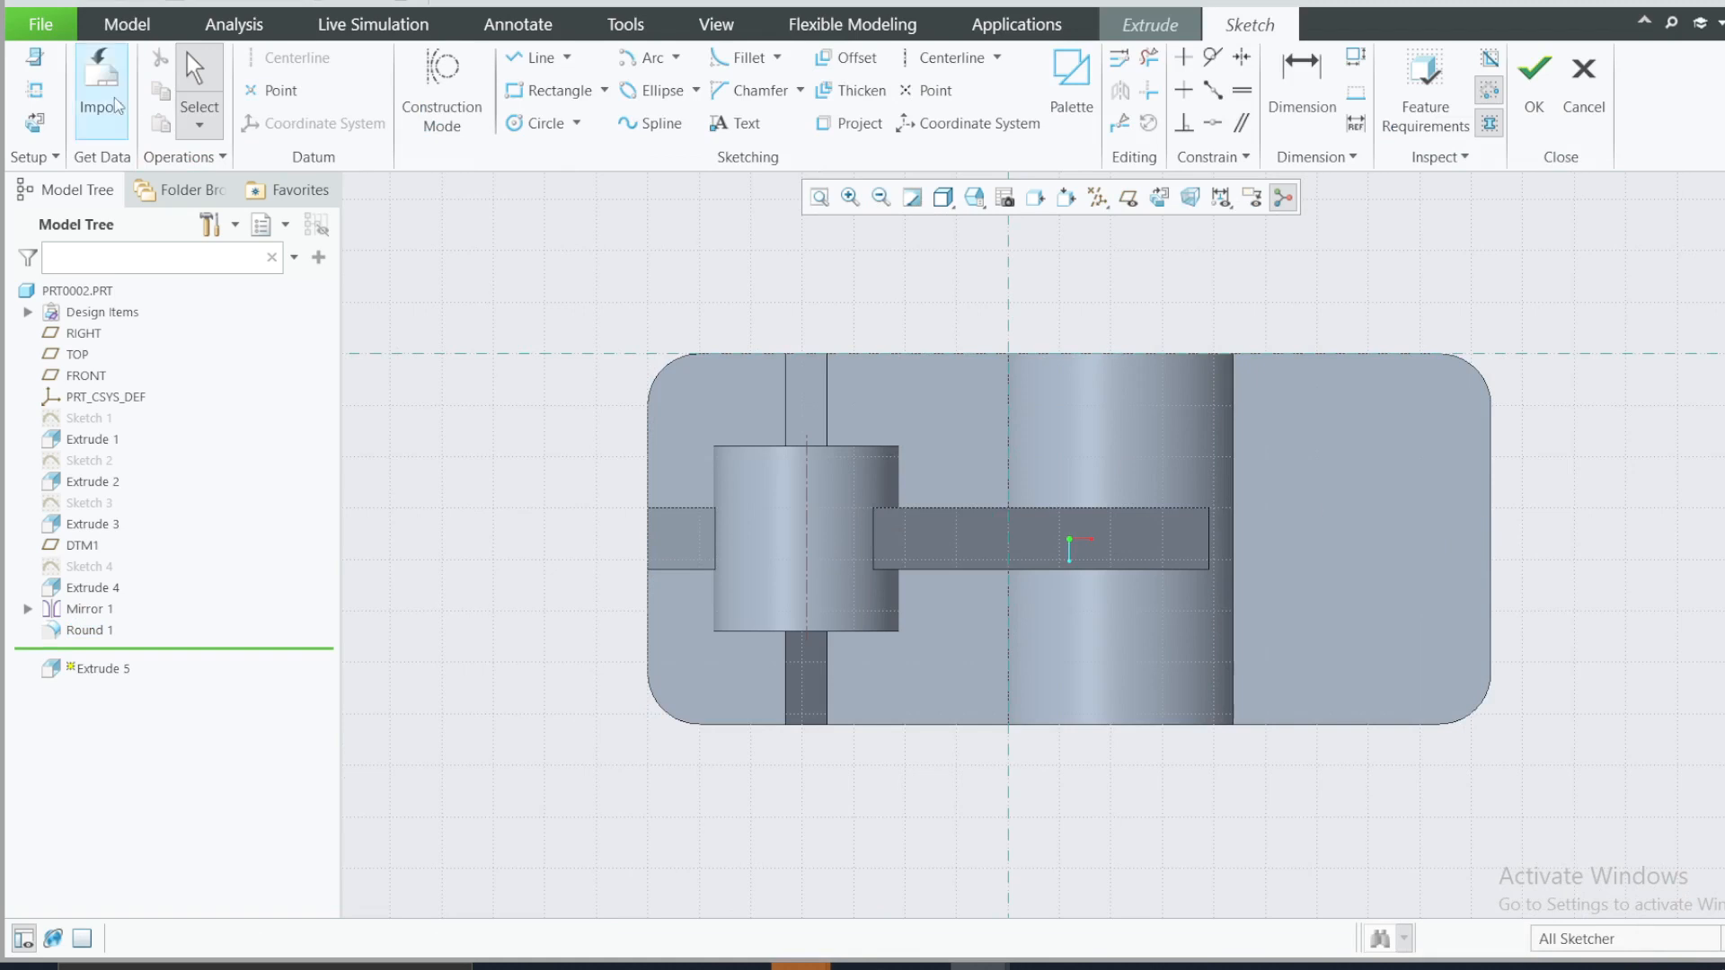
- Add the thin plate's end edge and the web's end edge as references and draw a horizontal centerline through the plate edge's midpoint
click(35, 90)
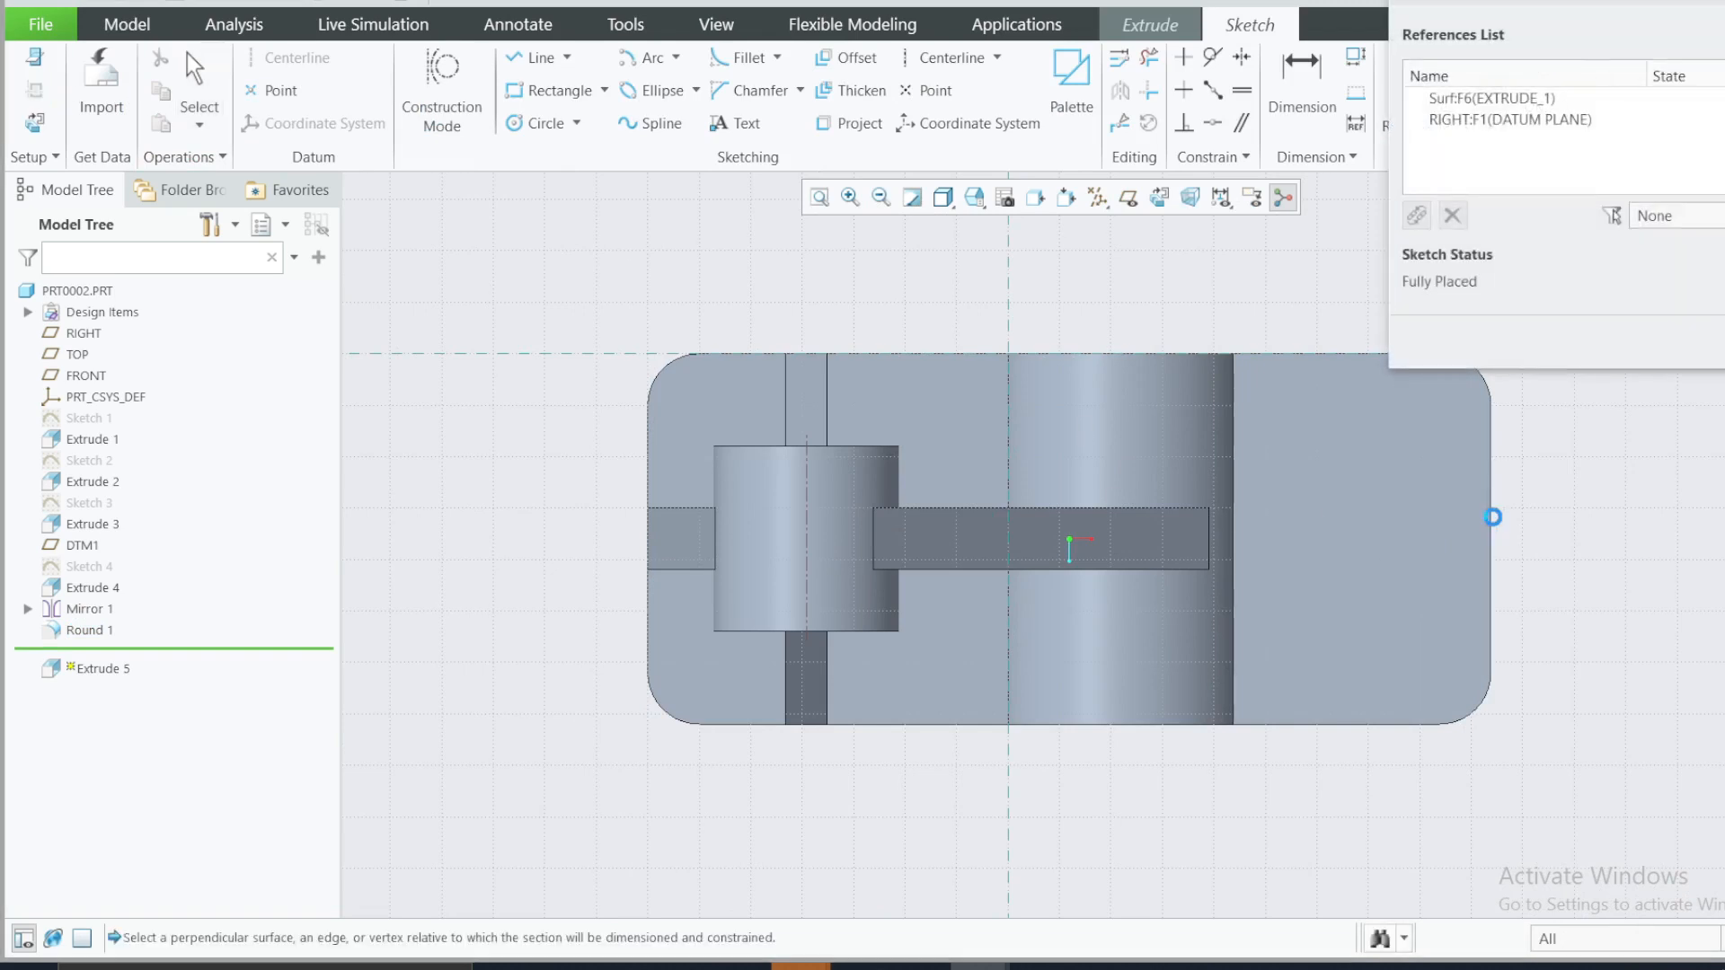
click(1490, 528)
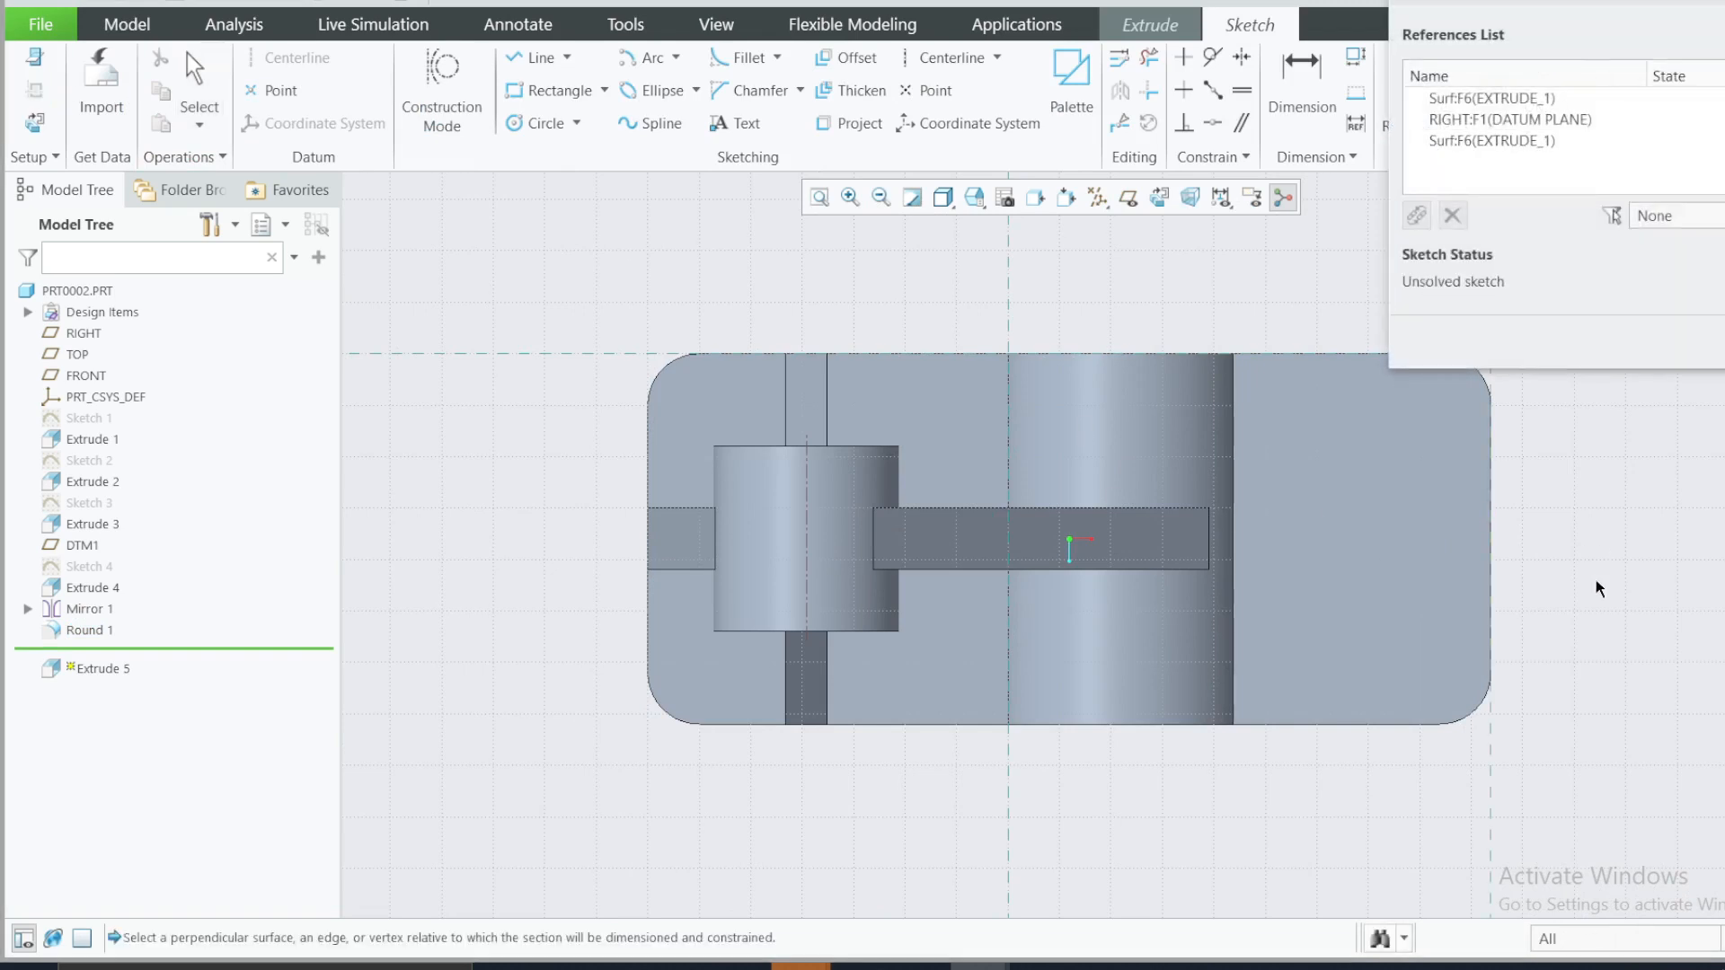
click(1209, 539)
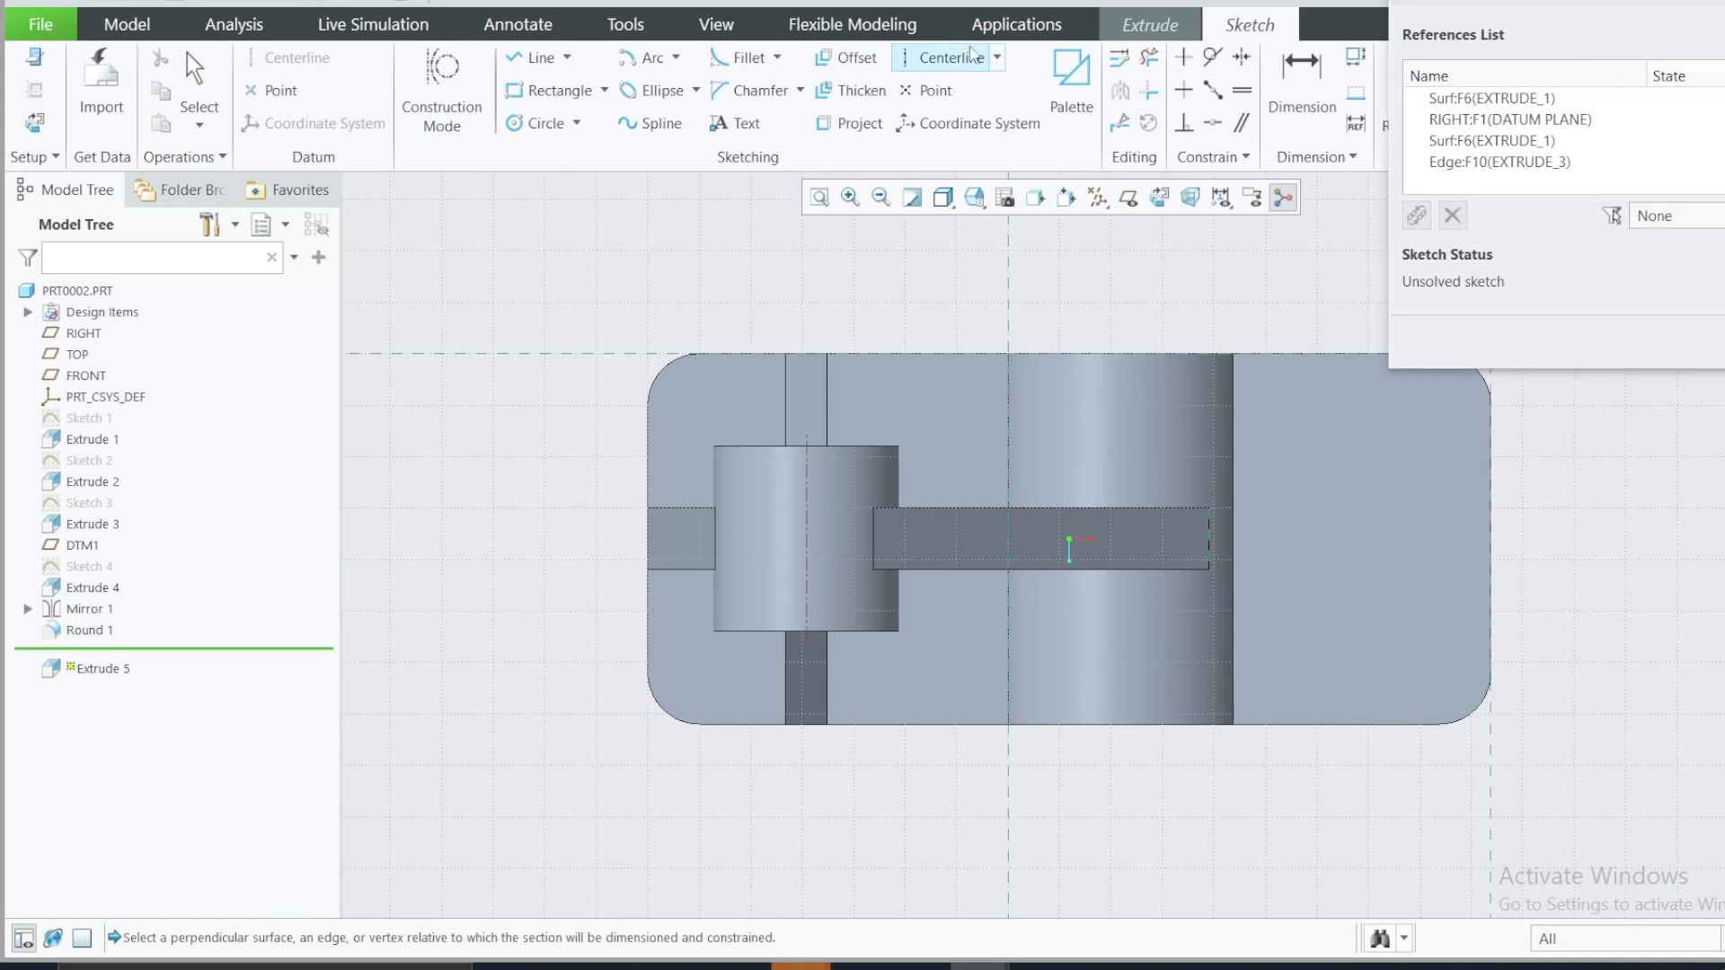
click(949, 58)
click(1491, 540)
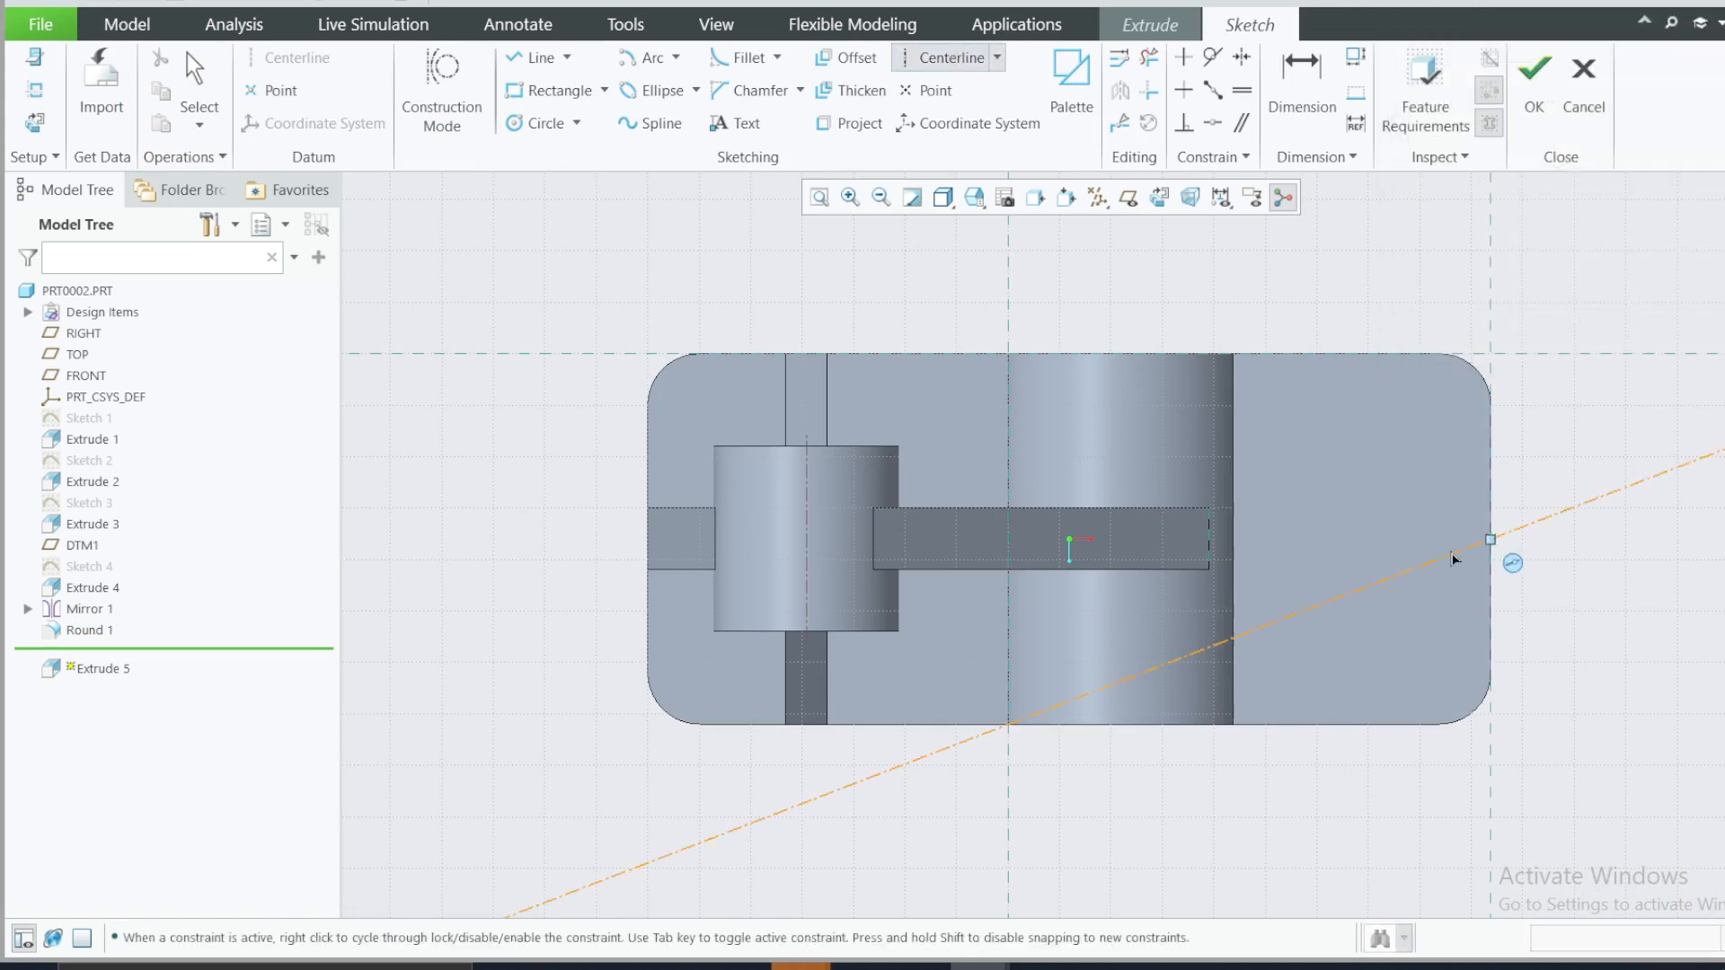
click(1470, 544)
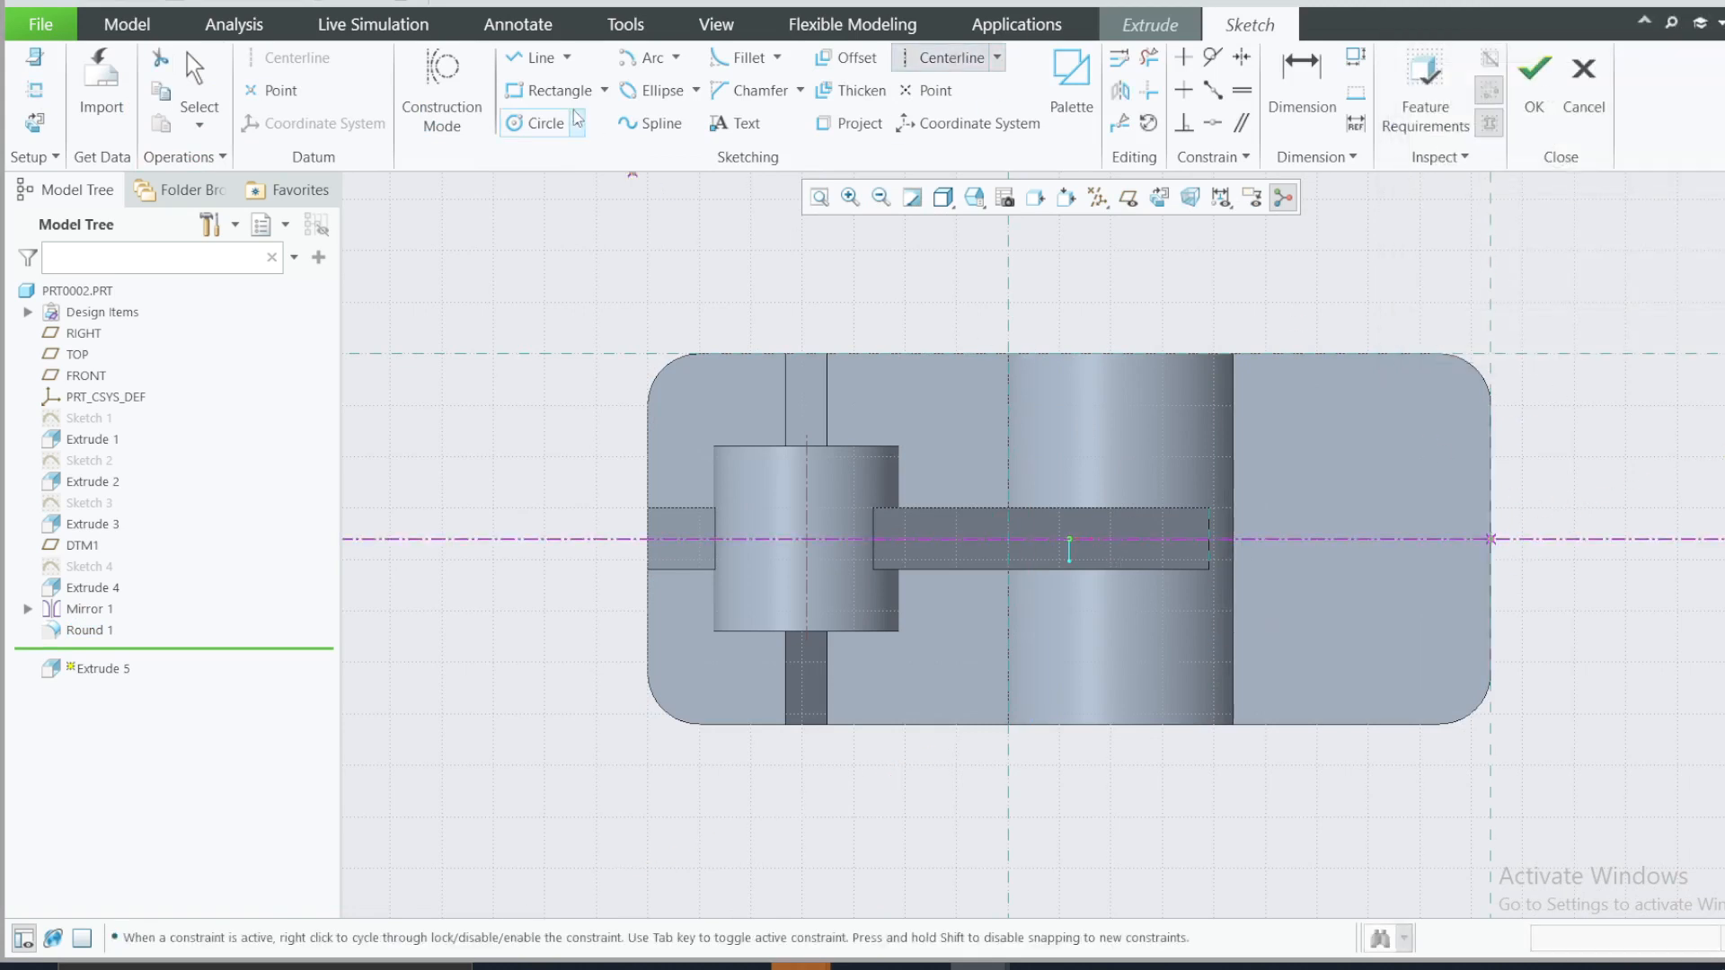
- Sketch a center rectangle about 25 wide and 35 high, centred on the midpoint of the thin plate's end edge
click(605, 90)
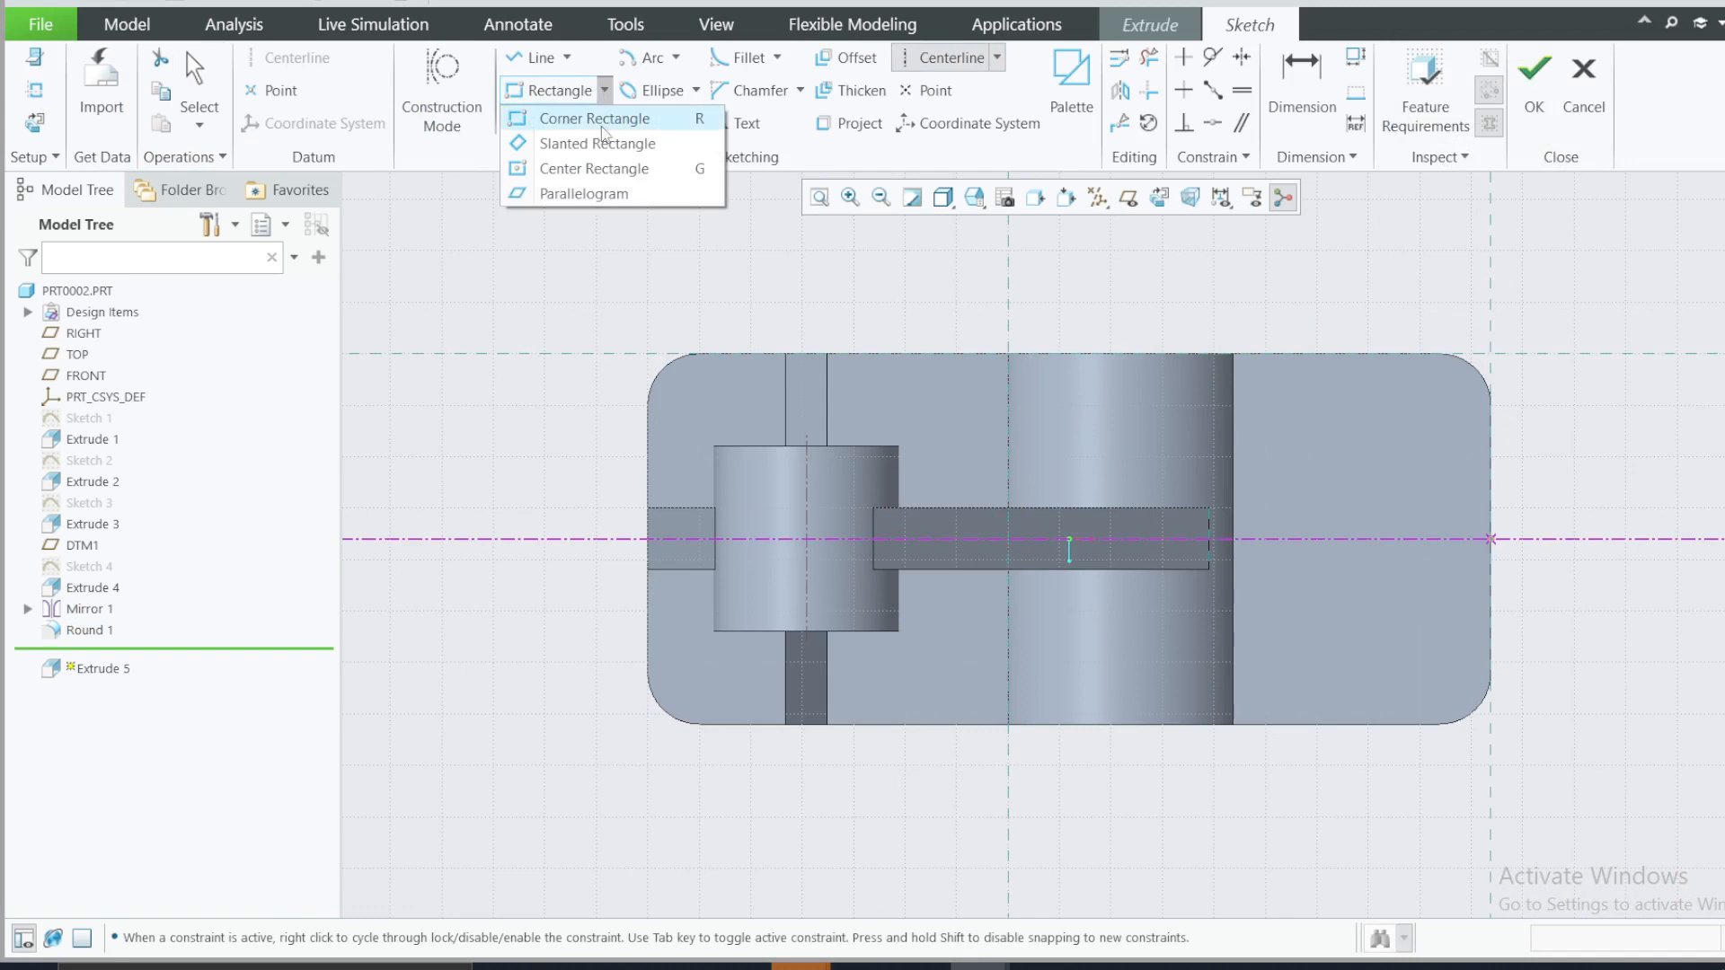
click(572, 171)
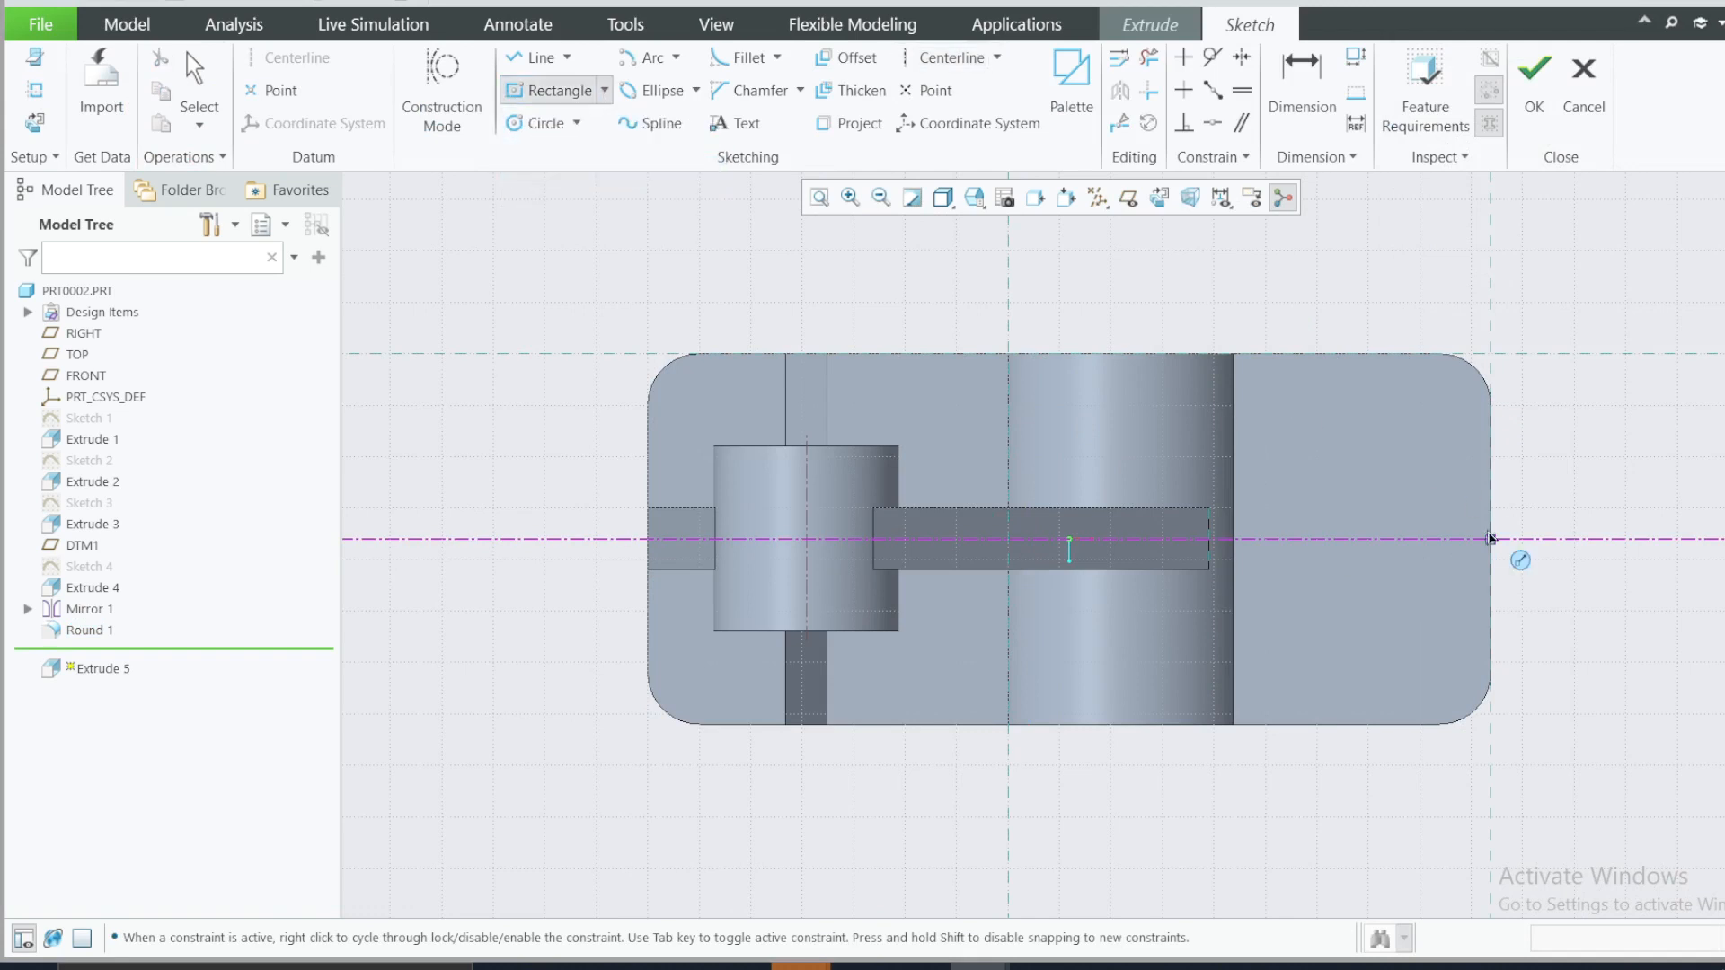
click(1490, 539)
click(1426, 628)
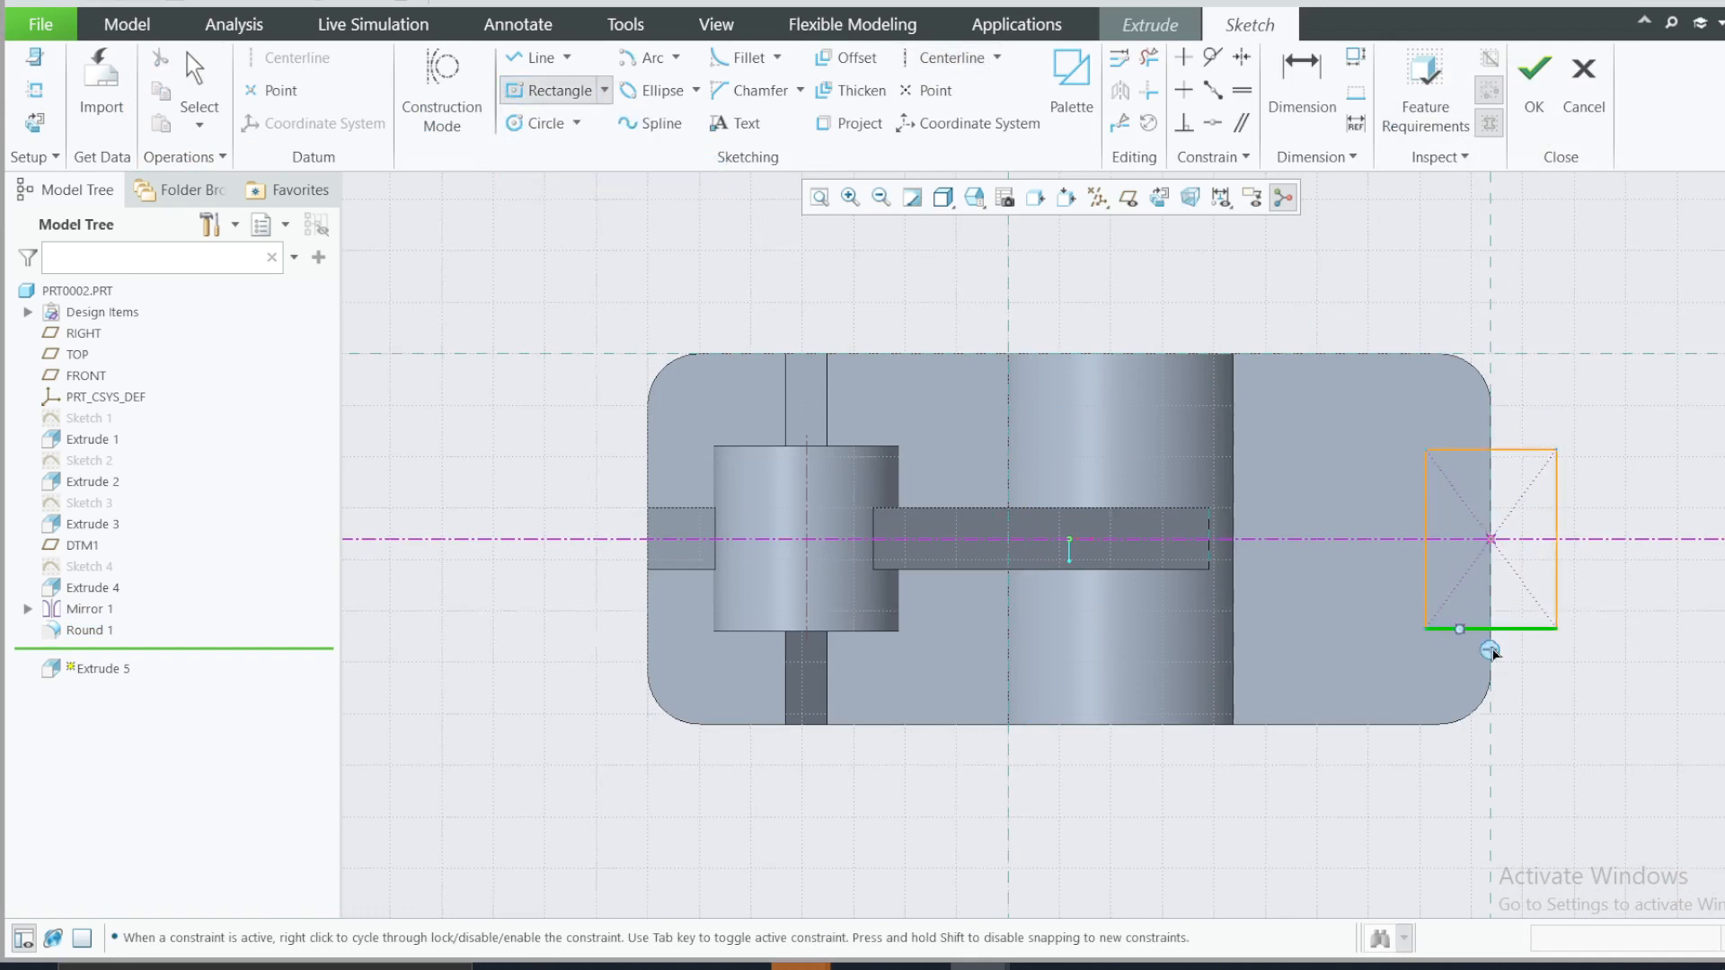
middle_click(1492, 374)
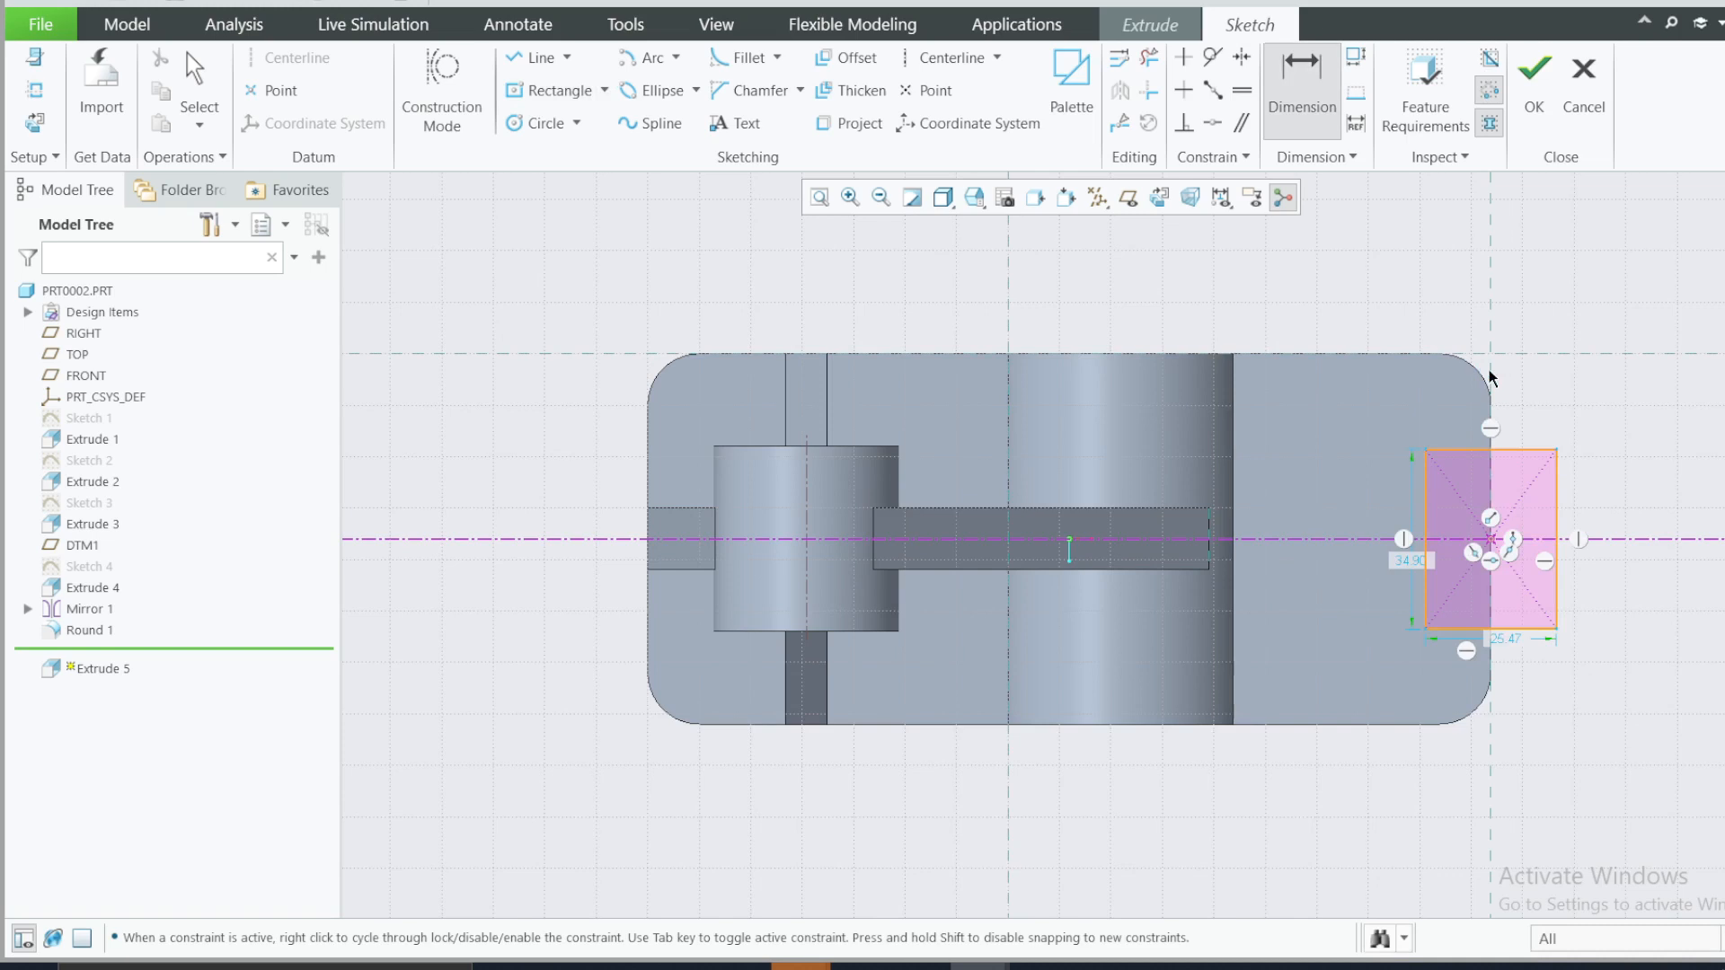
- Set the notch rectangle's width and height to 20 each and check them against the reference drawing
double_click(1508, 643)
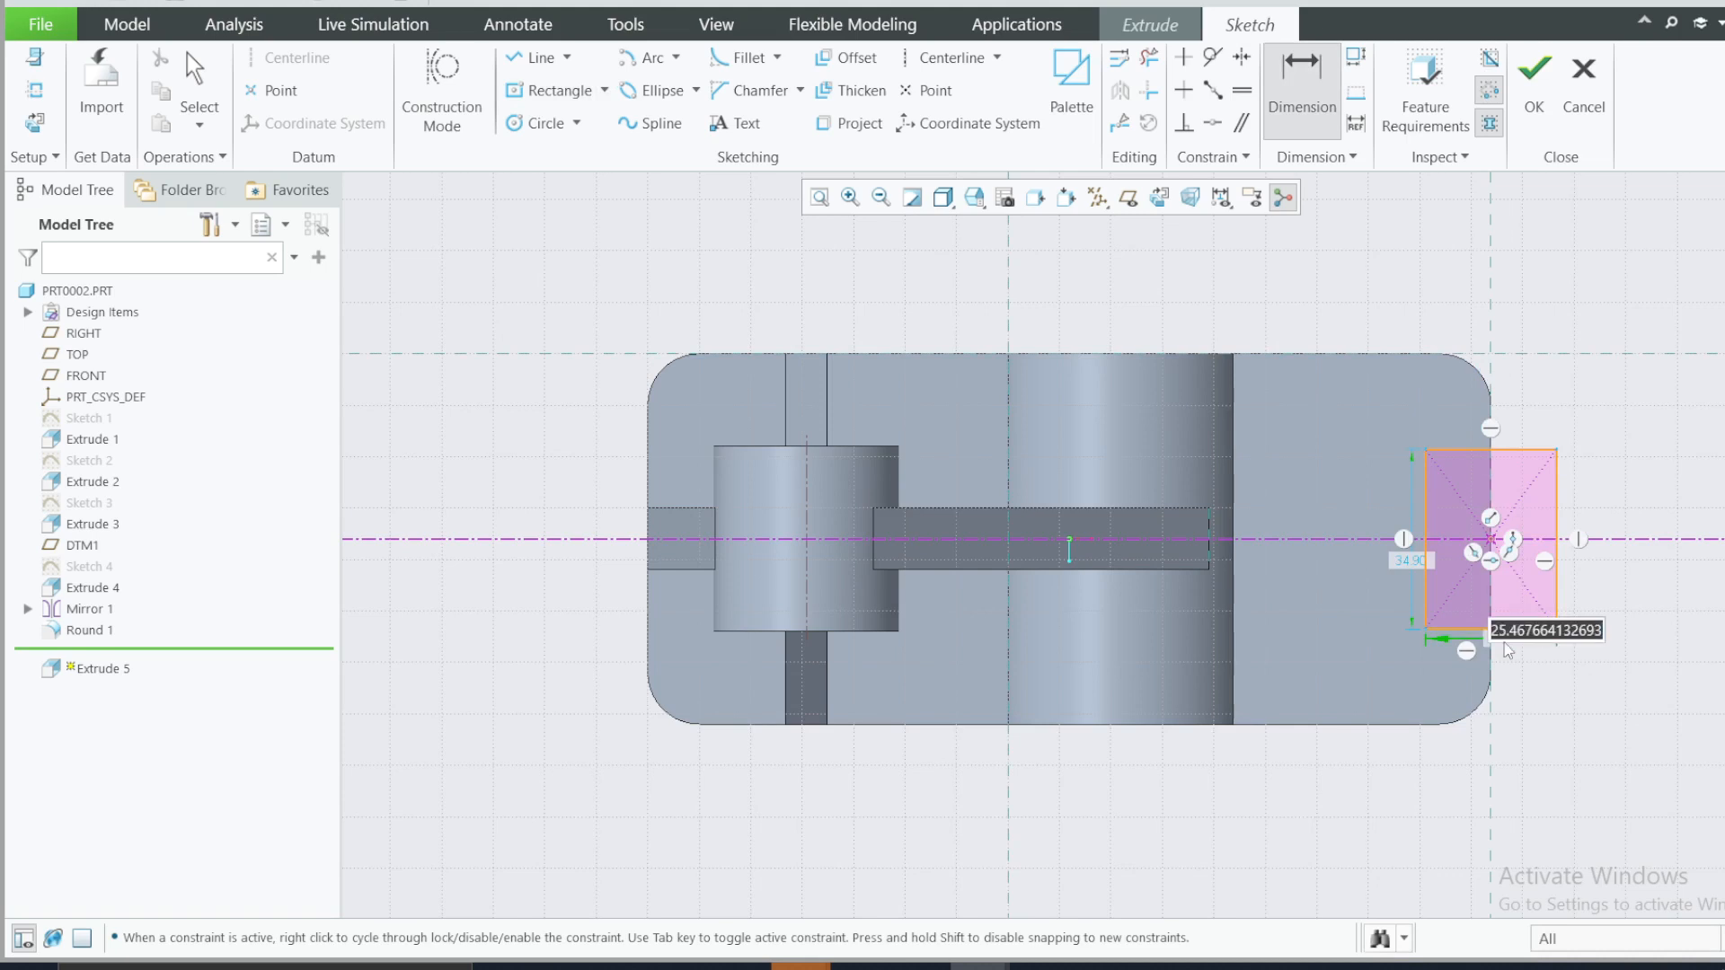
text(20)
key(Return)
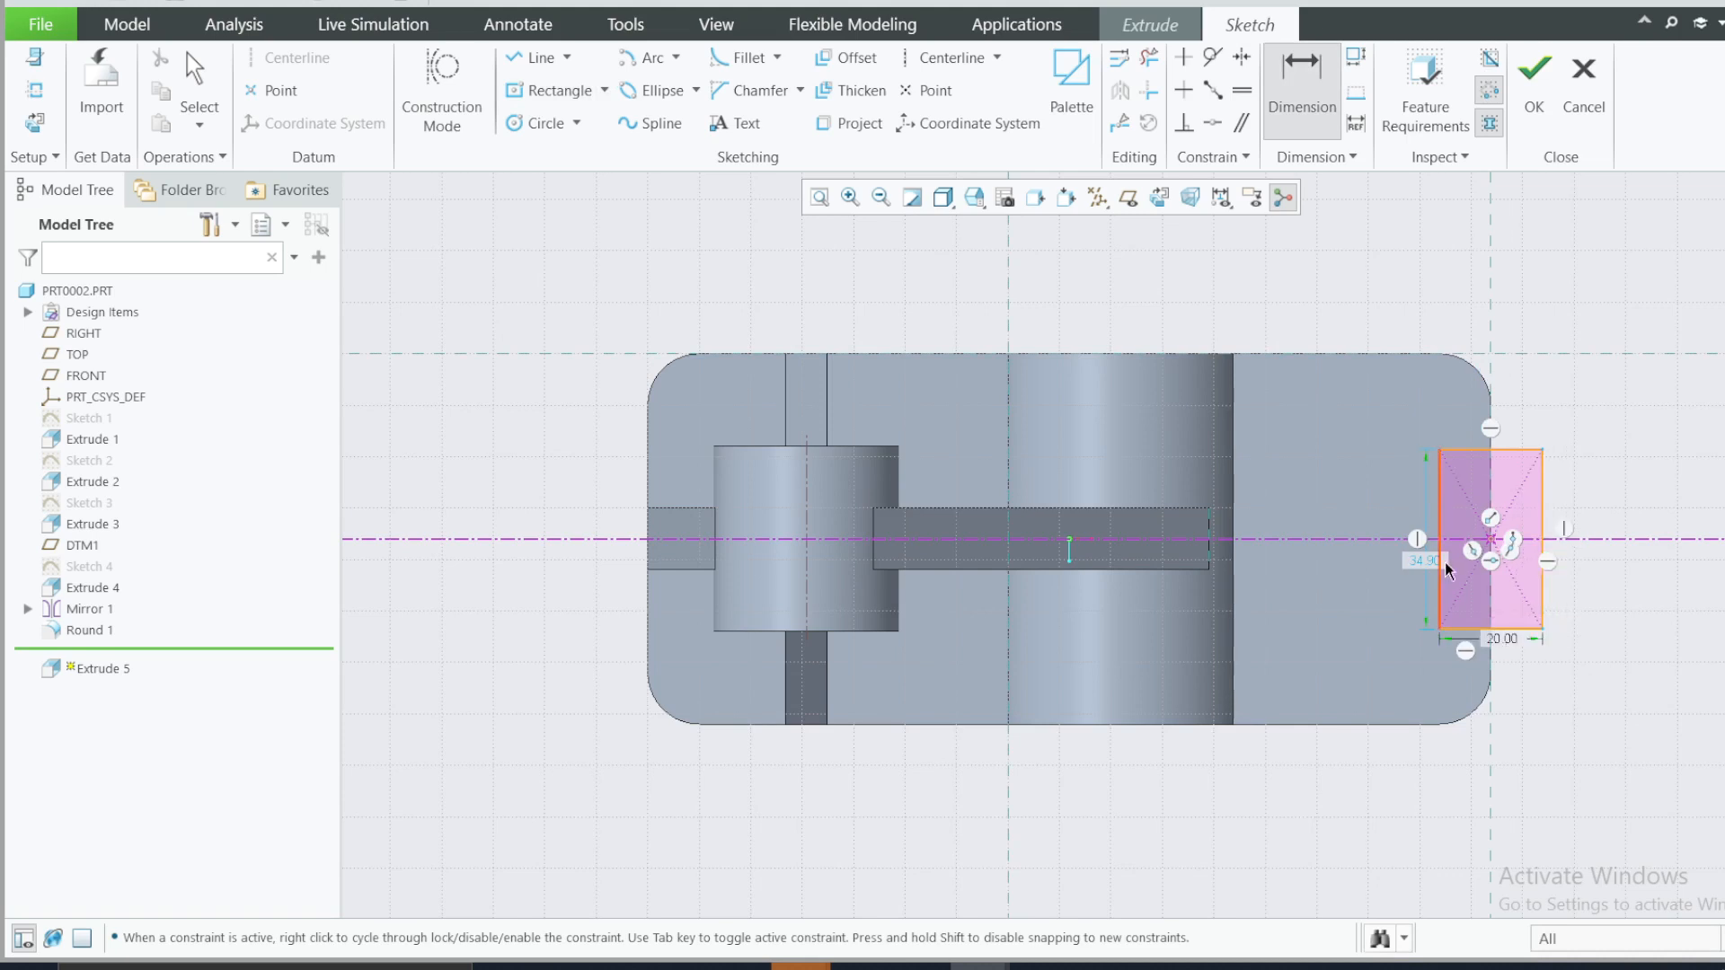
double_click(1419, 565)
text(20)
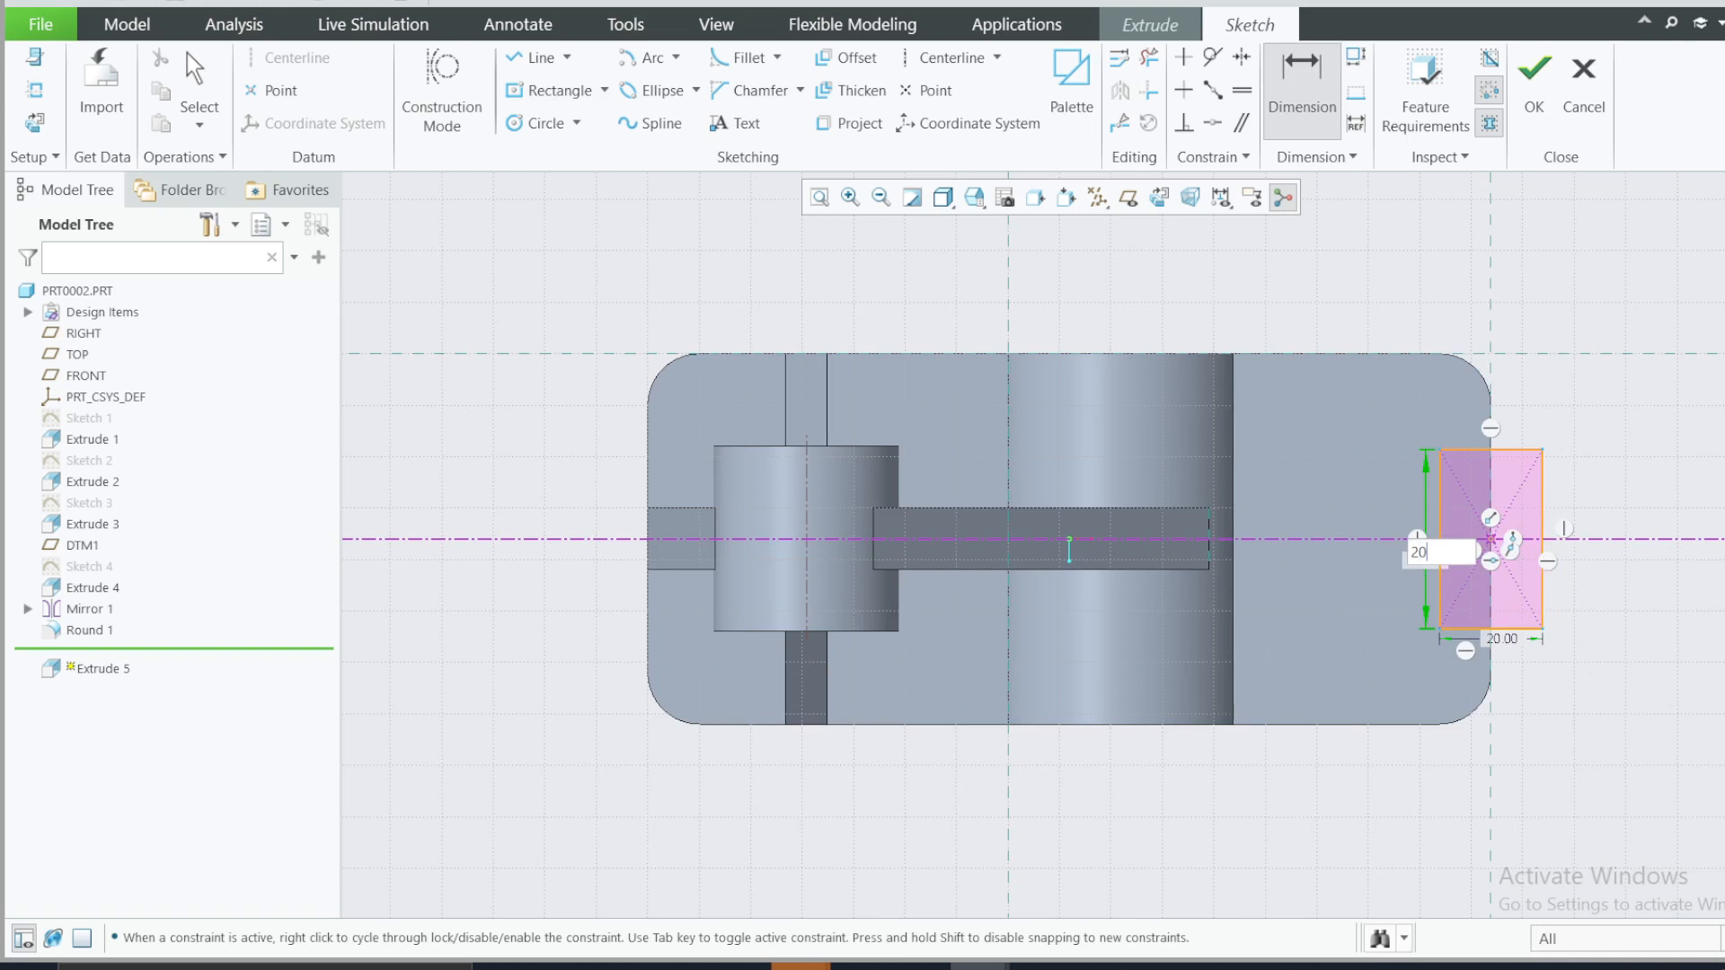
key(Return)
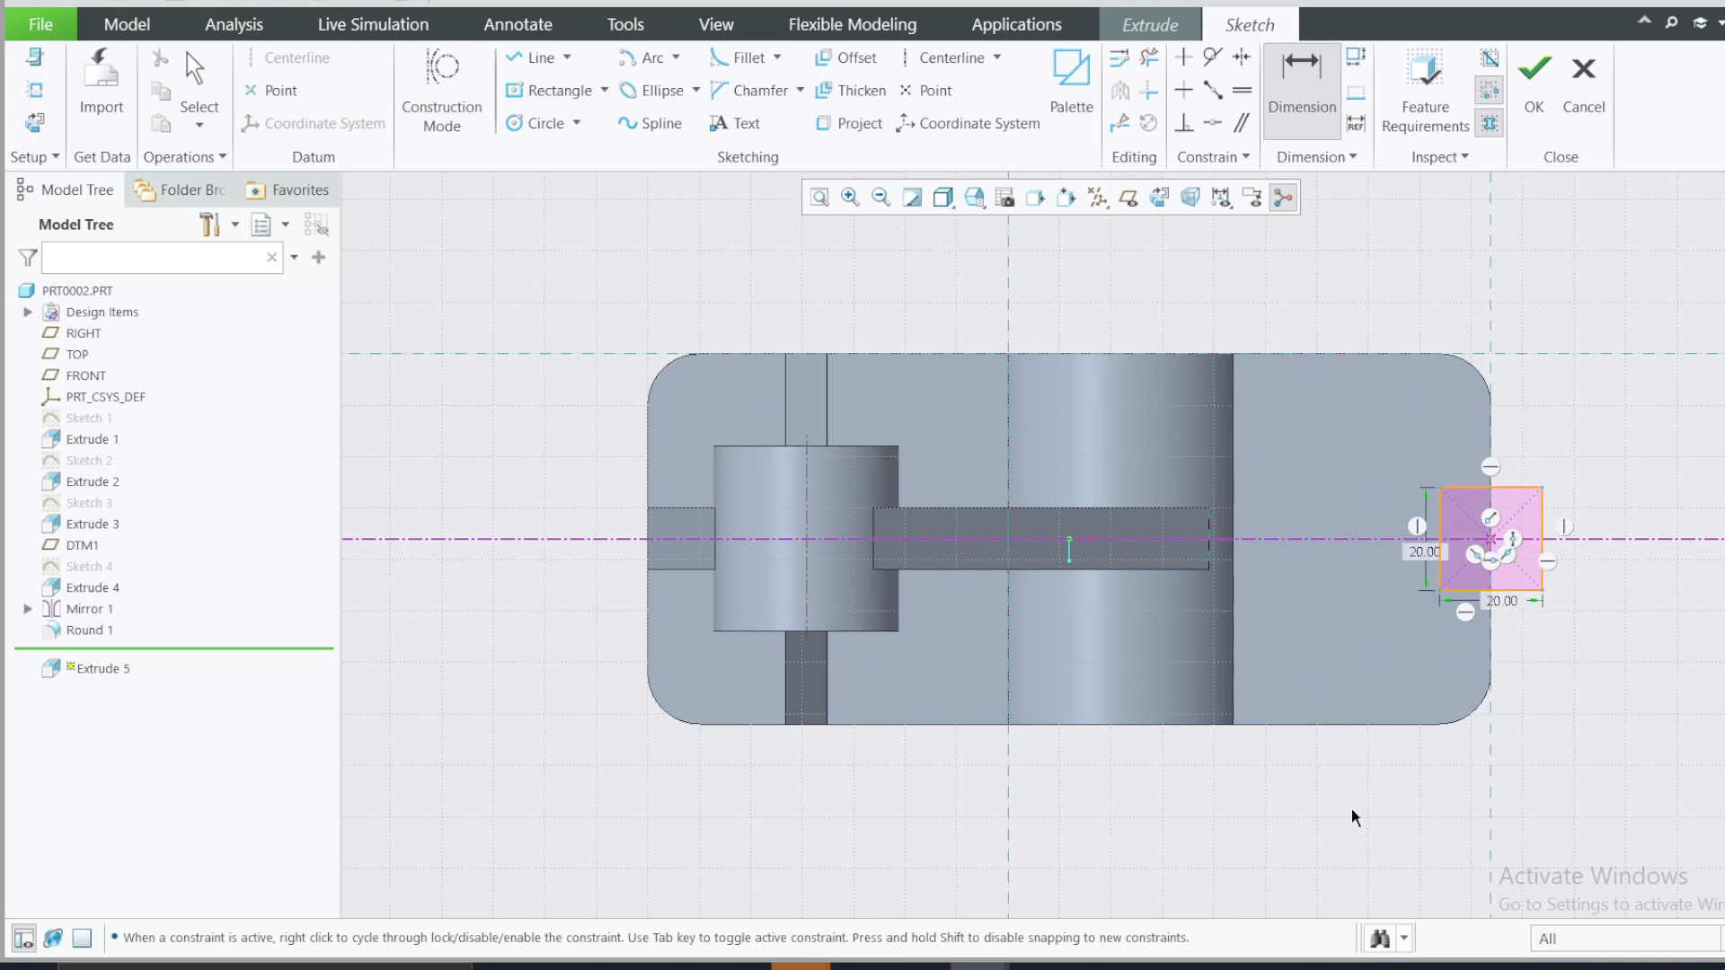
click(1278, 965)
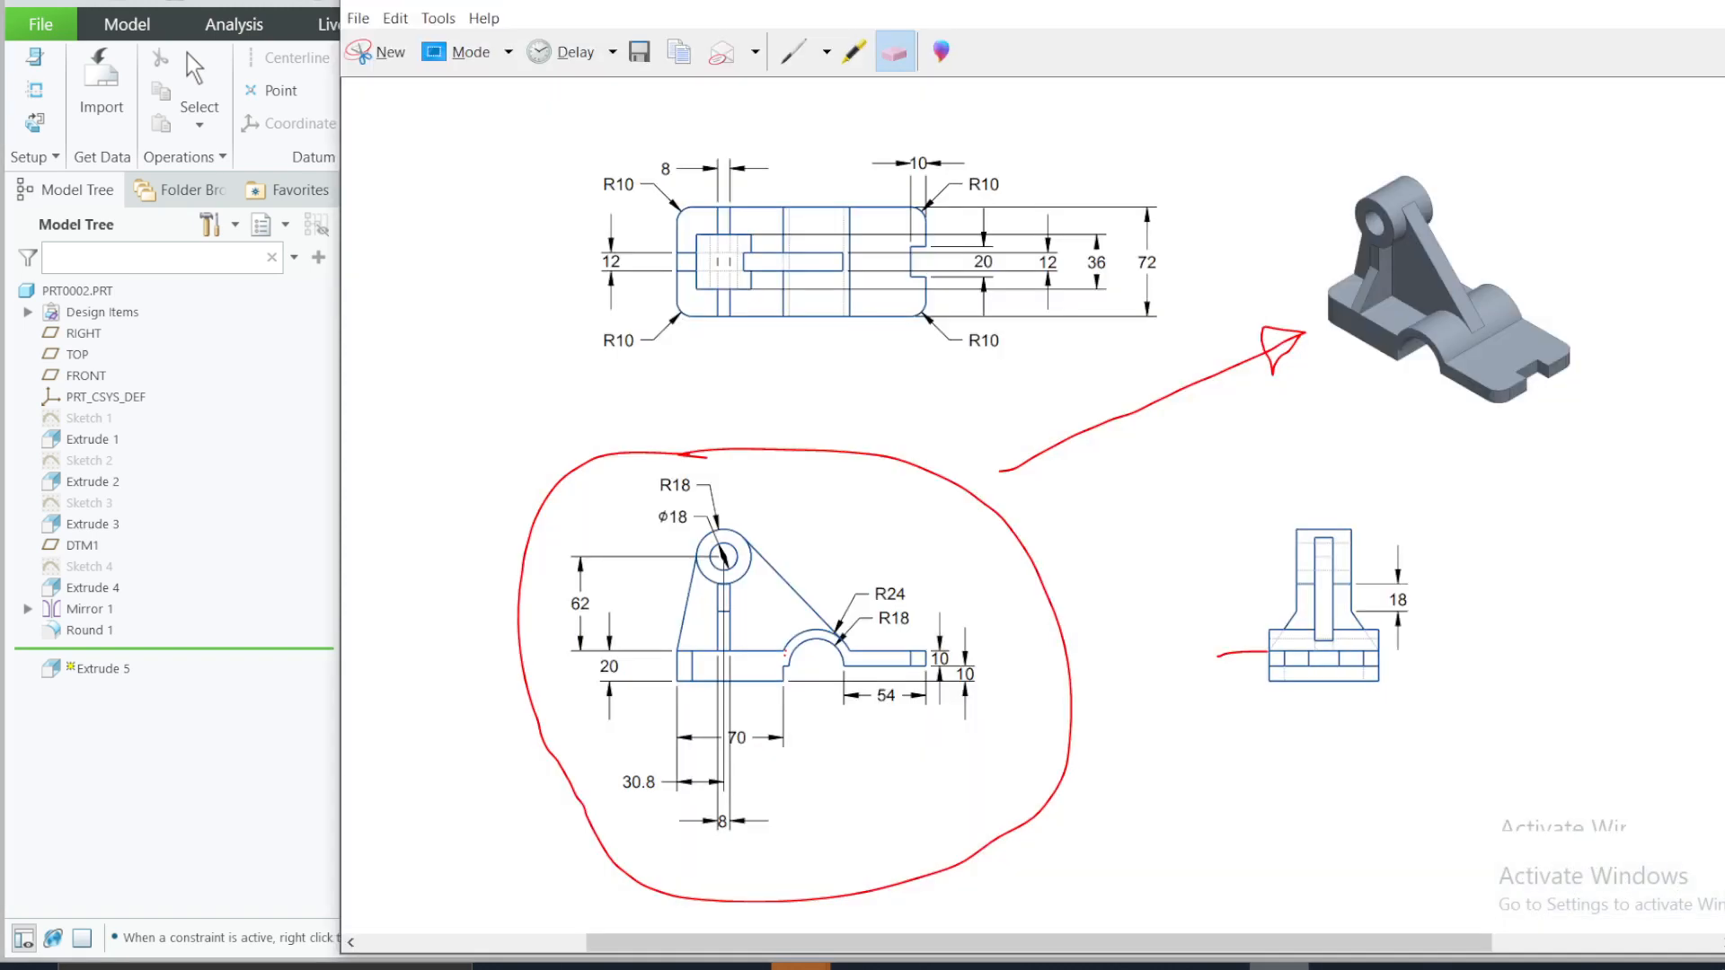
key(alt+Tab)
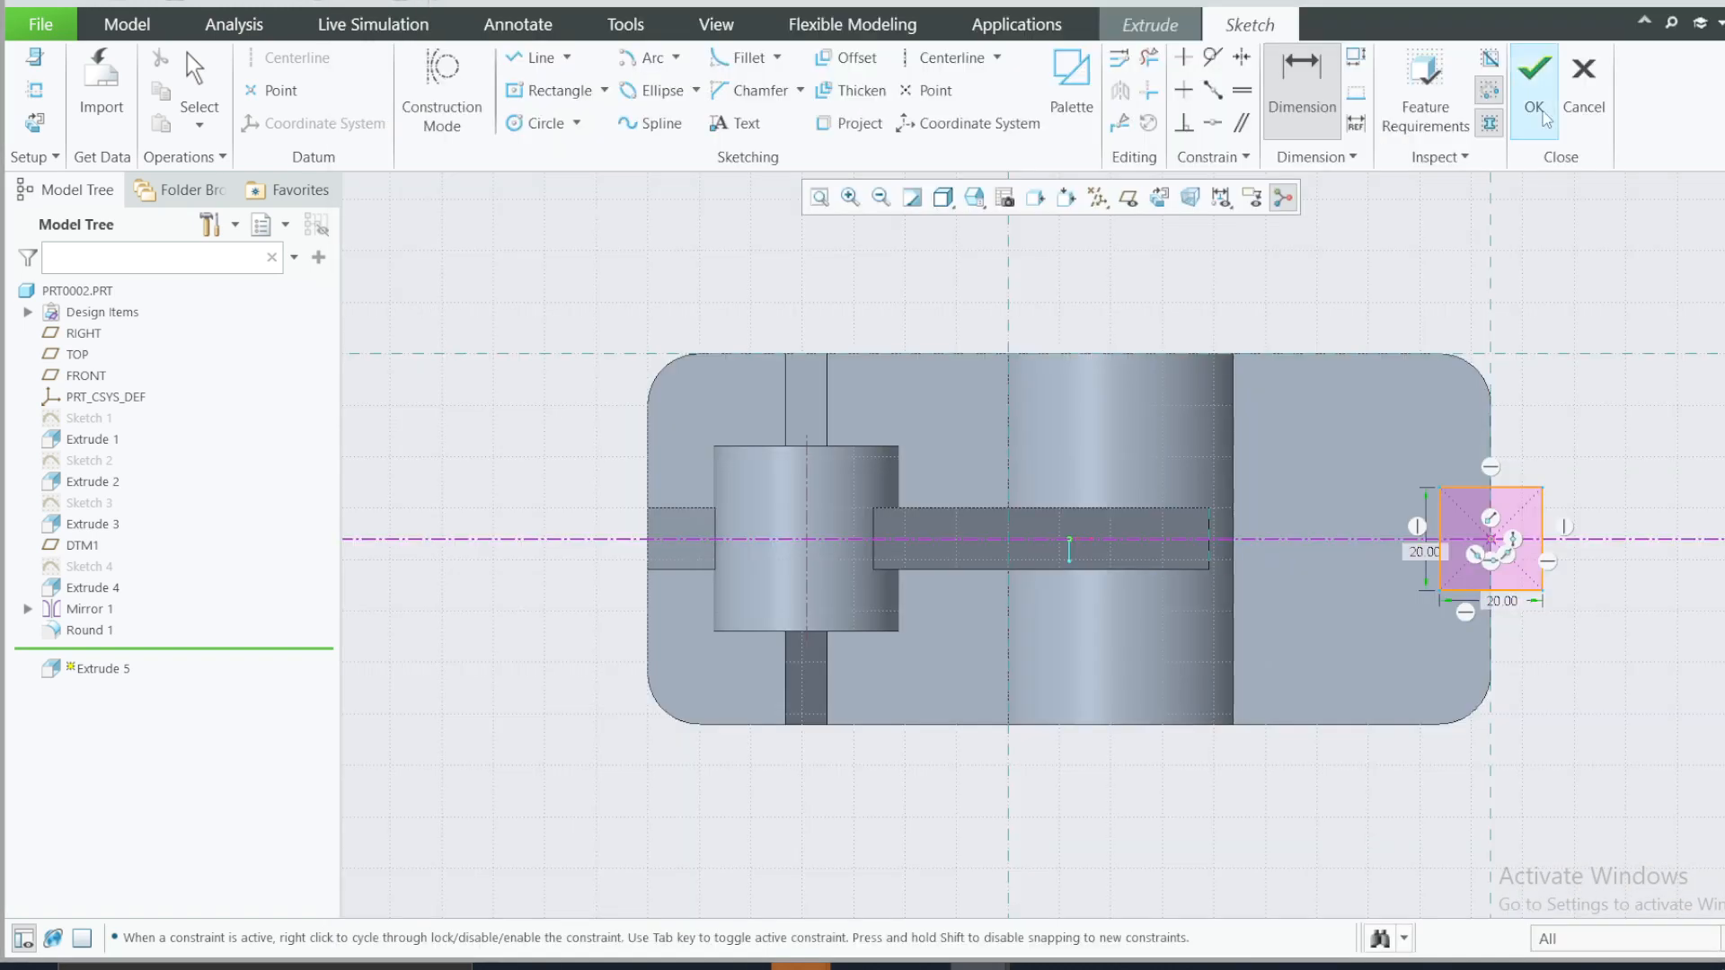
- Finish the square sketch, cut it out of the plate end at depth 20 with Remove Material, and restore the standard orientation
click(1533, 76)
click(519, 86)
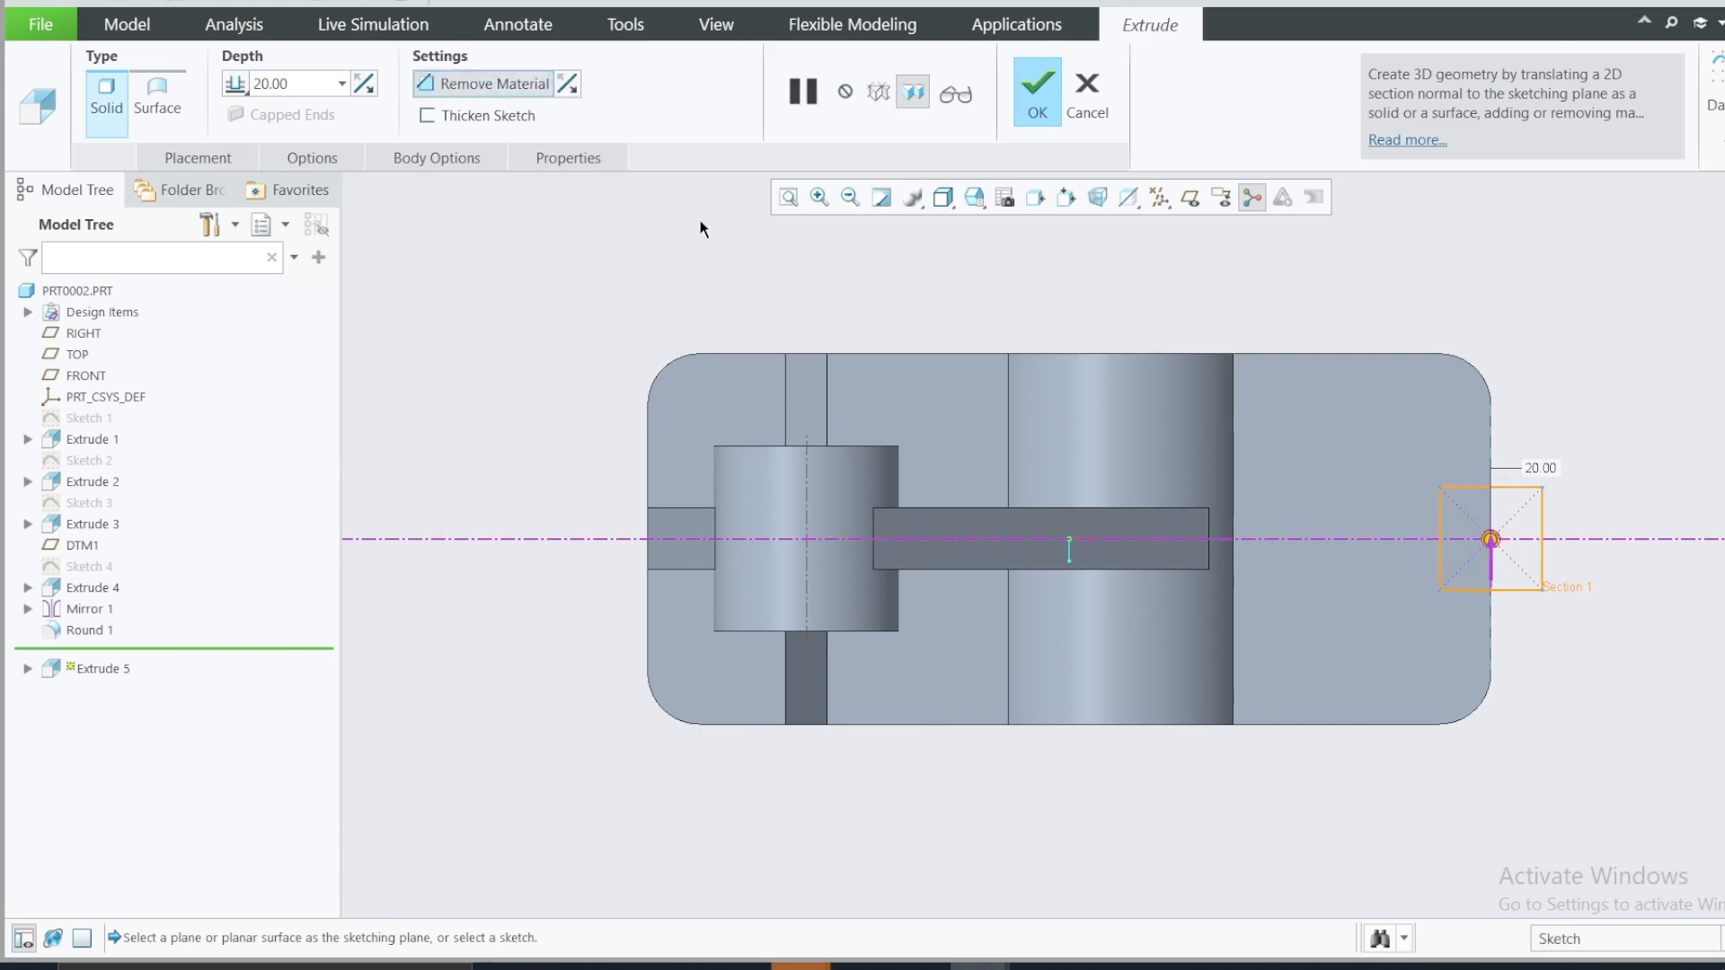
key(ctrl+d)
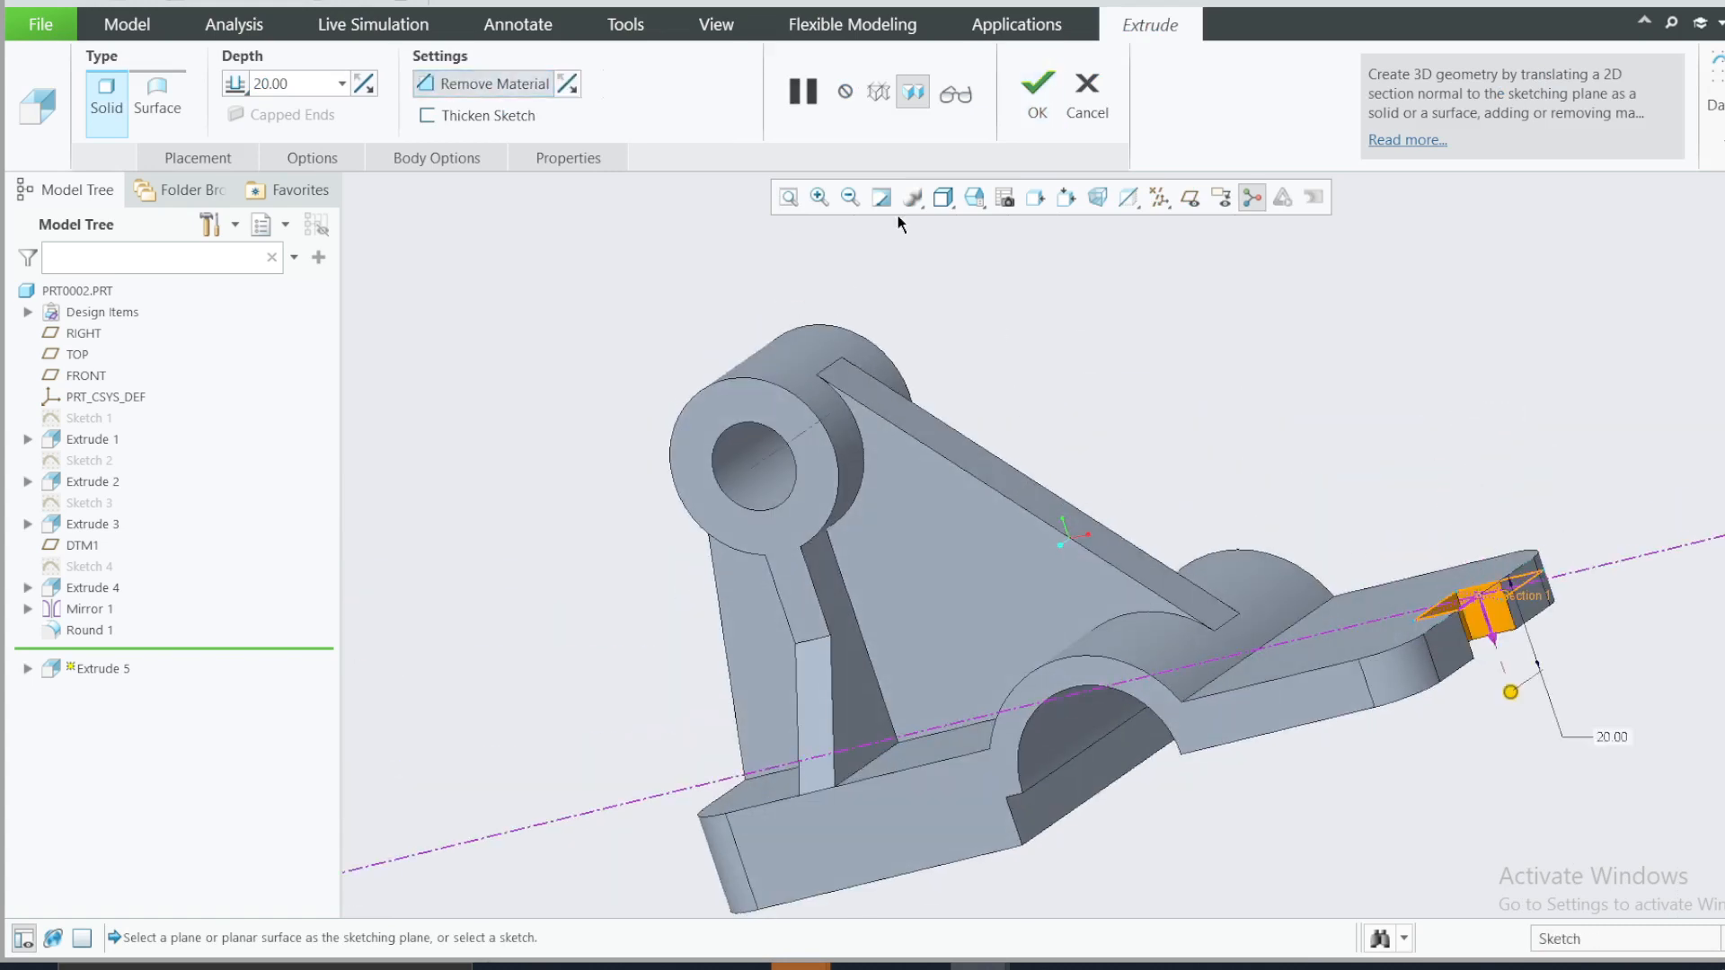
click(1038, 95)
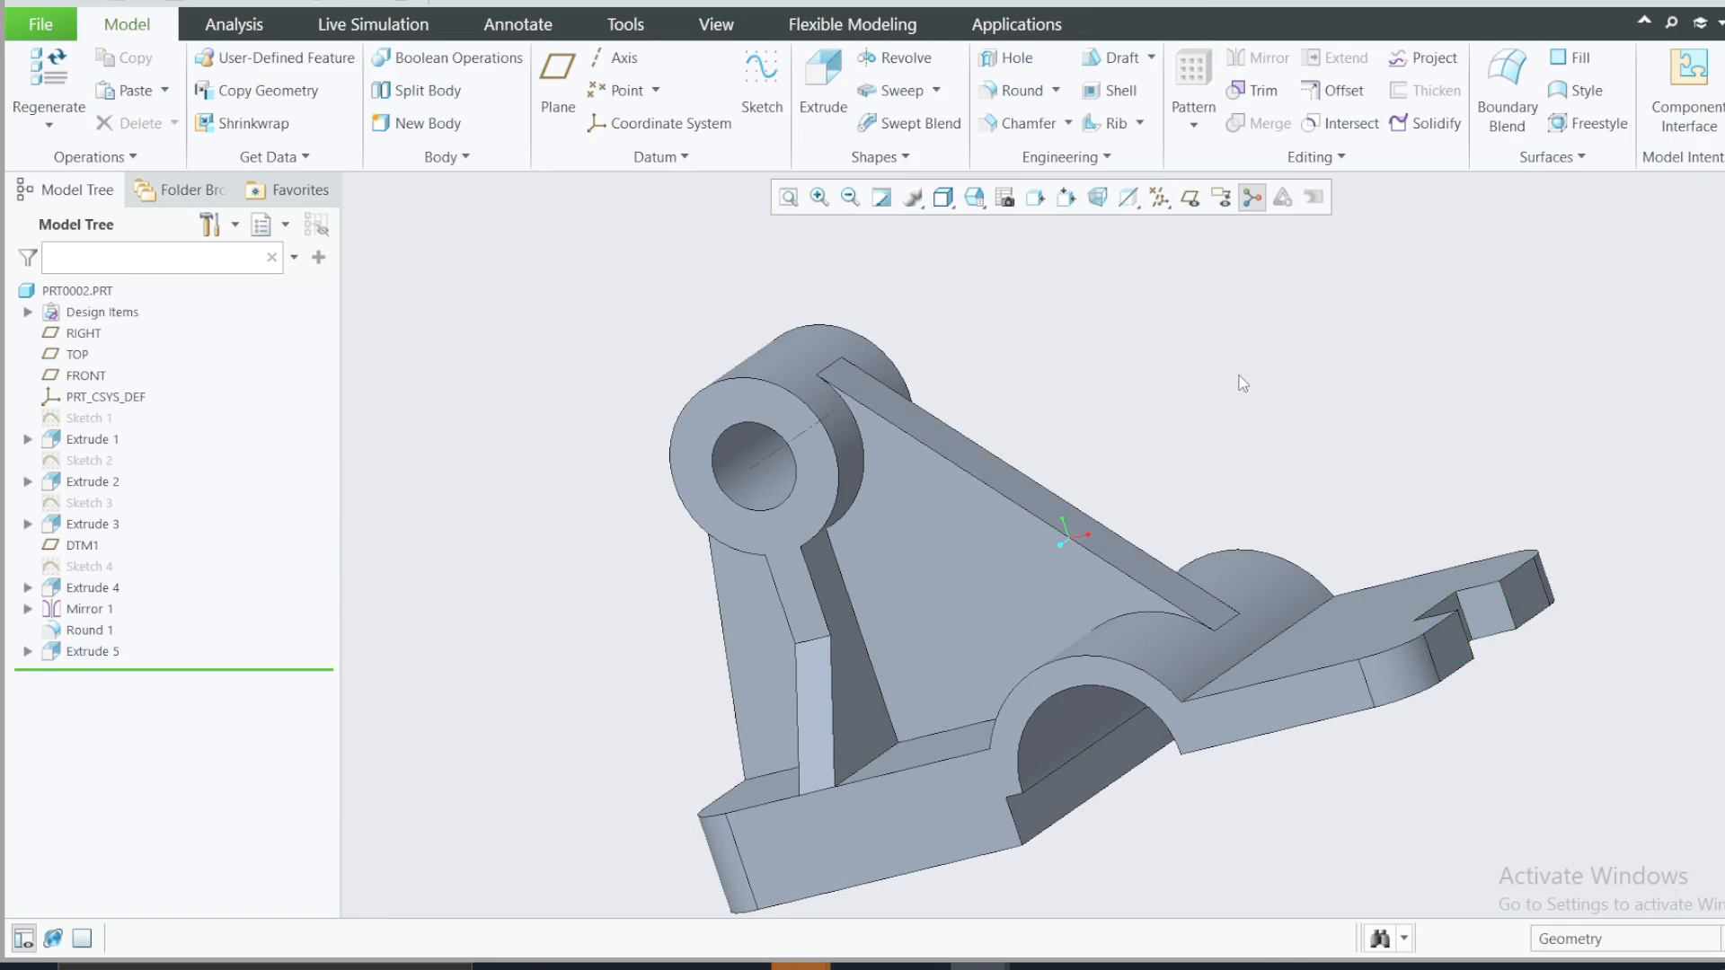
click(974, 197)
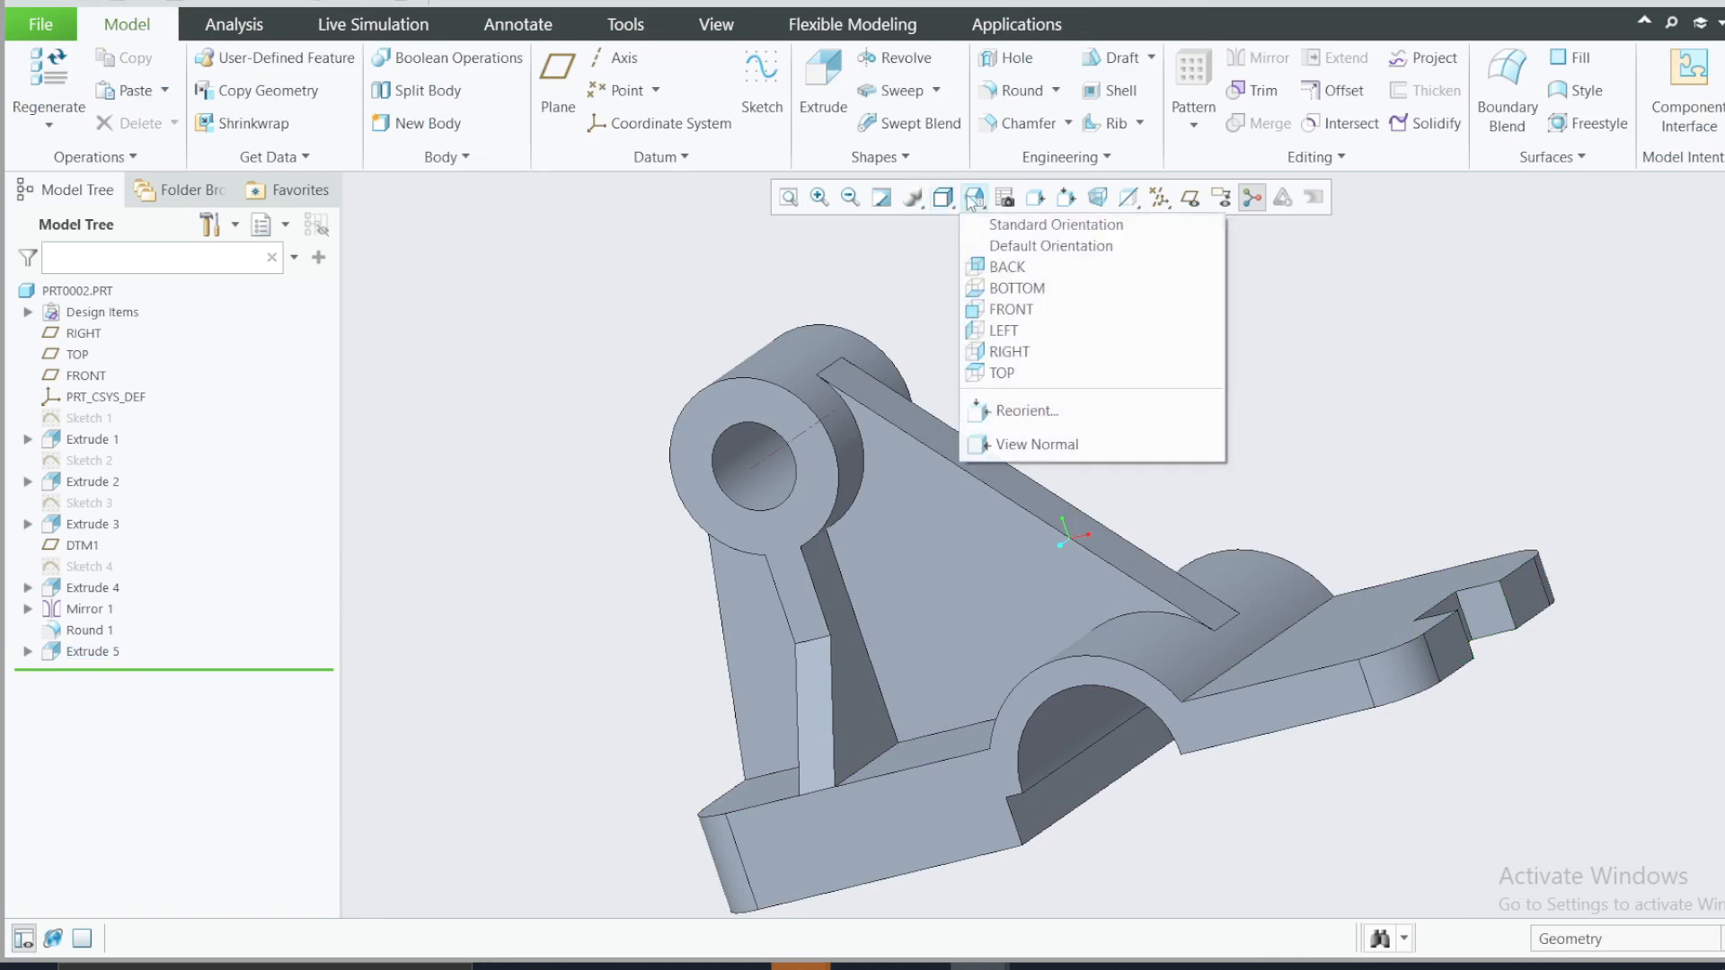
click(1033, 225)
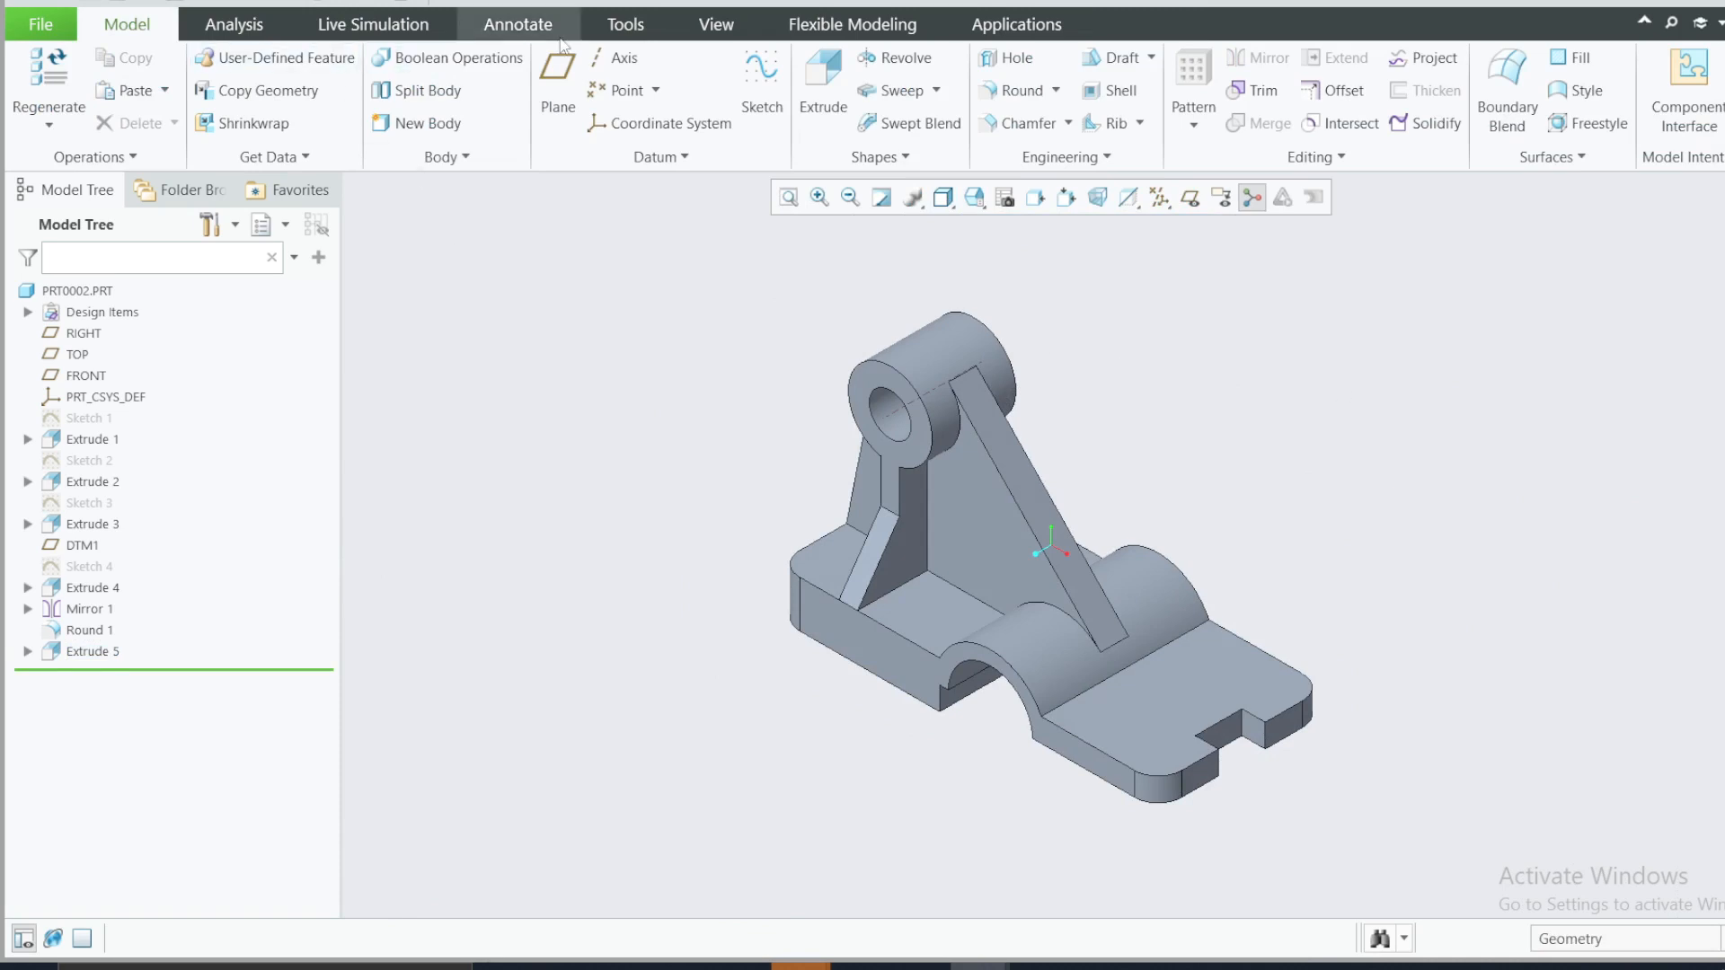
- Apply the gold-coloured appearance from the std-metals library to the whole part, using the Part selection filter
click(716, 25)
click(236, 130)
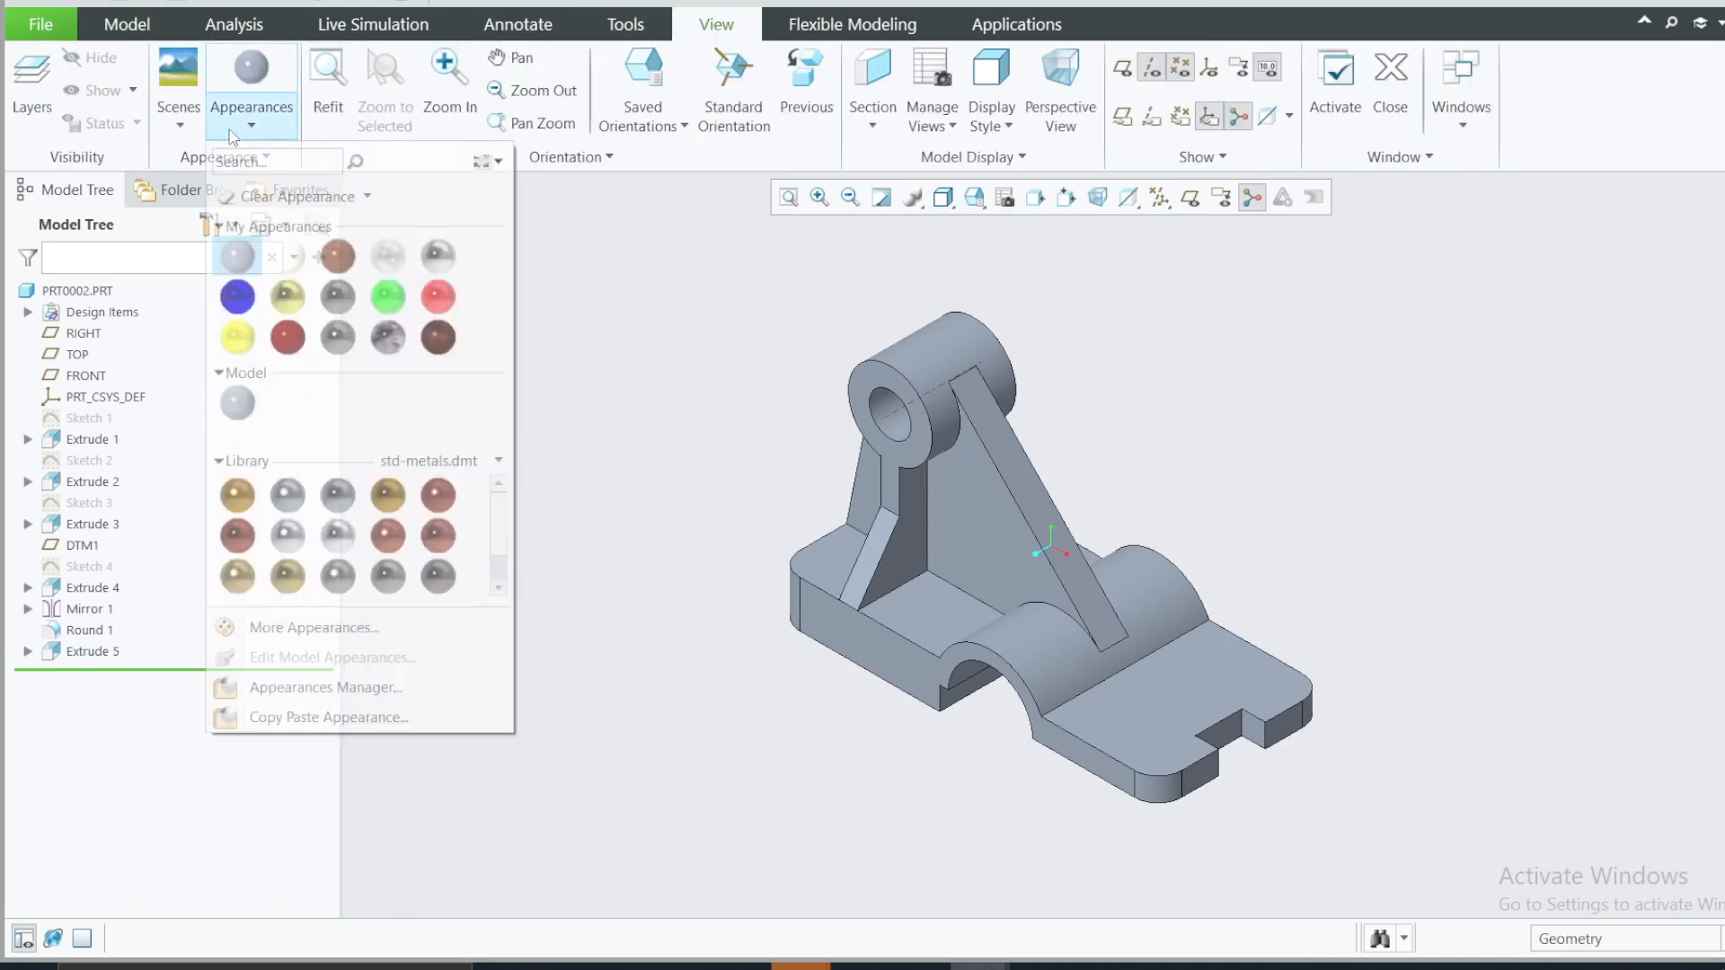
click(249, 496)
click(1608, 934)
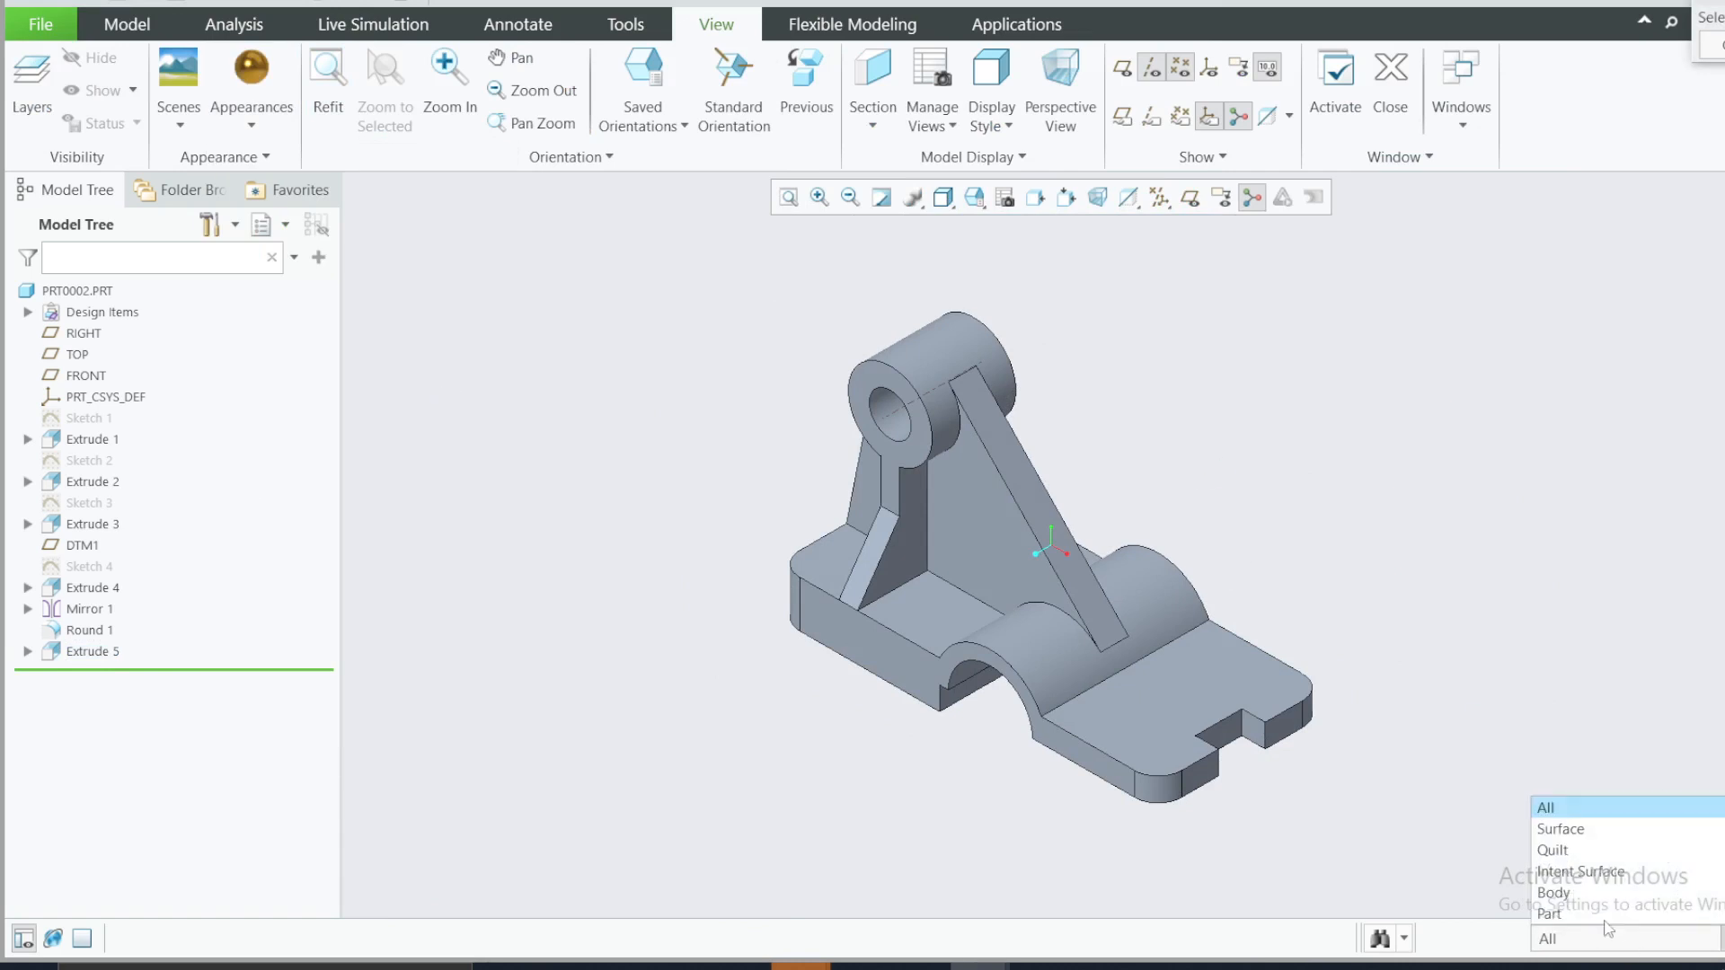
click(1563, 912)
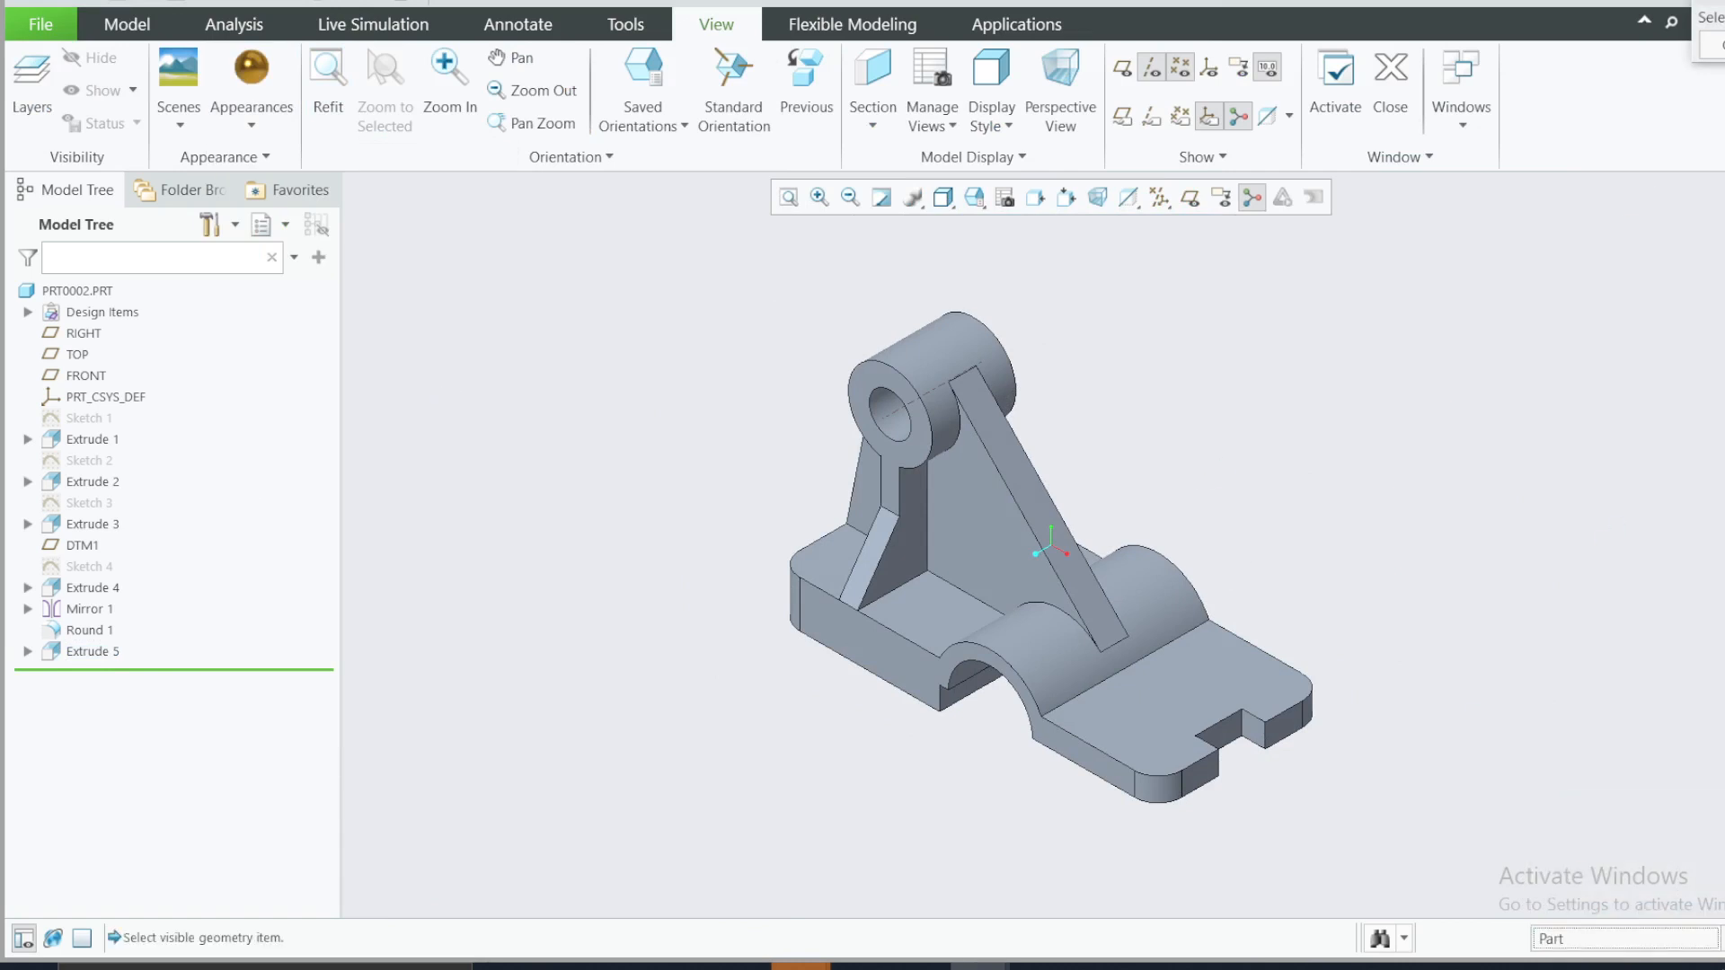
click(1001, 501)
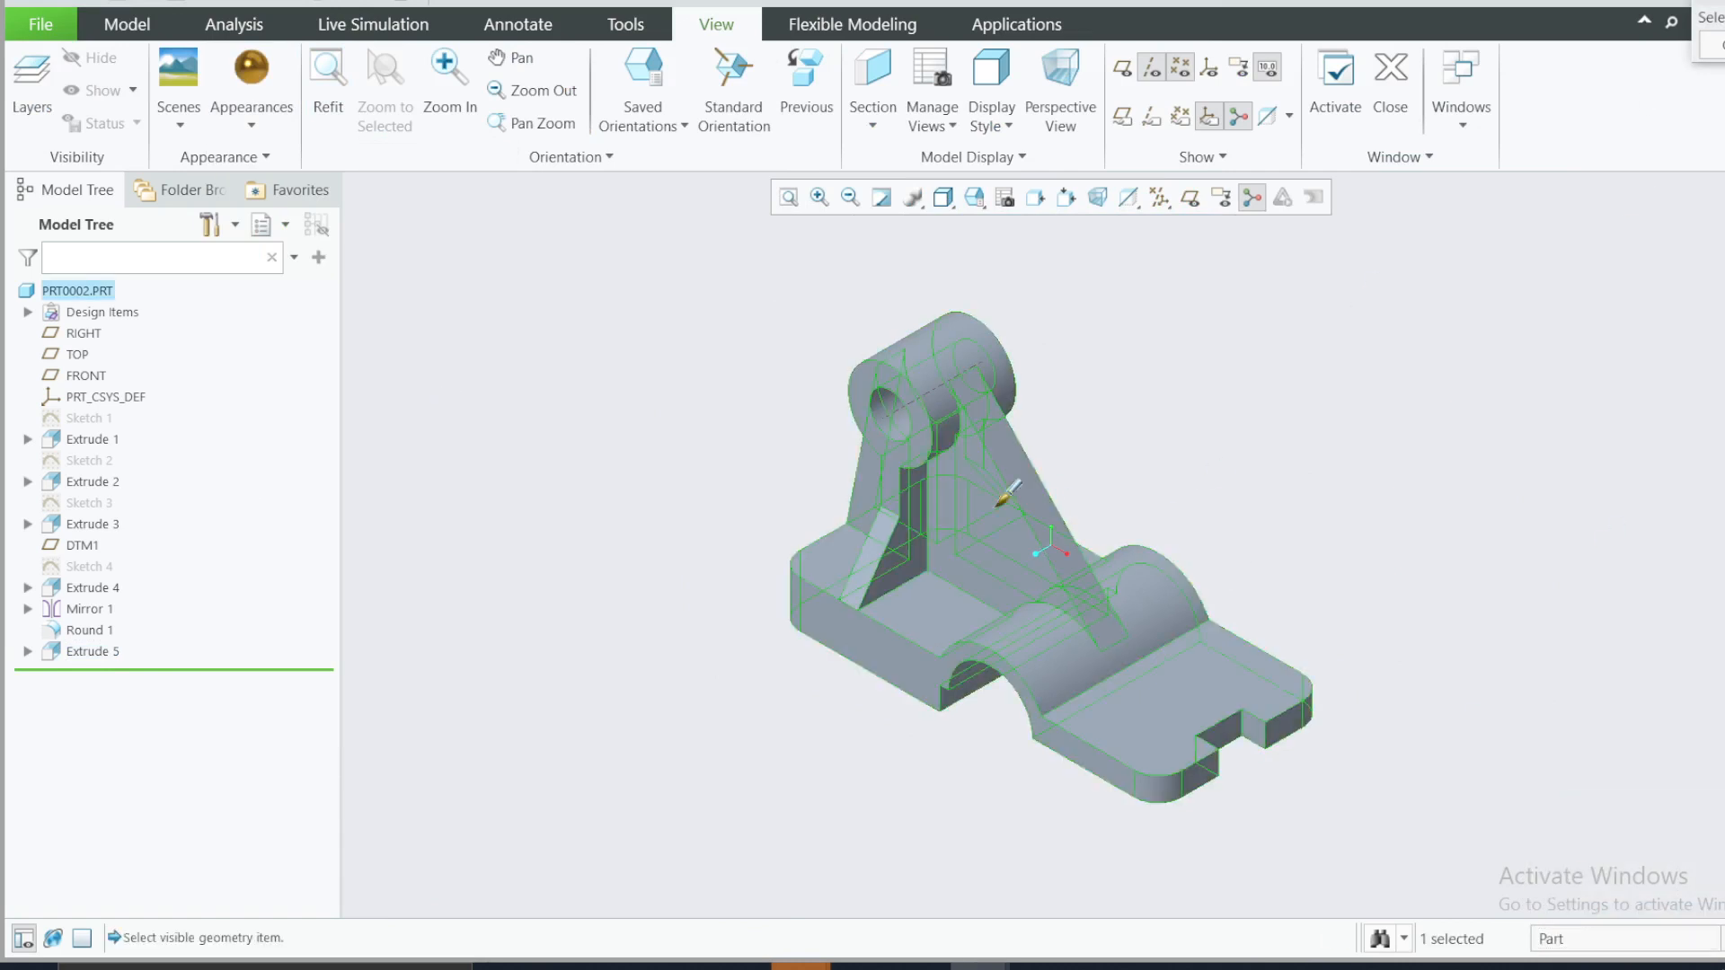
middle_click(1008, 492)
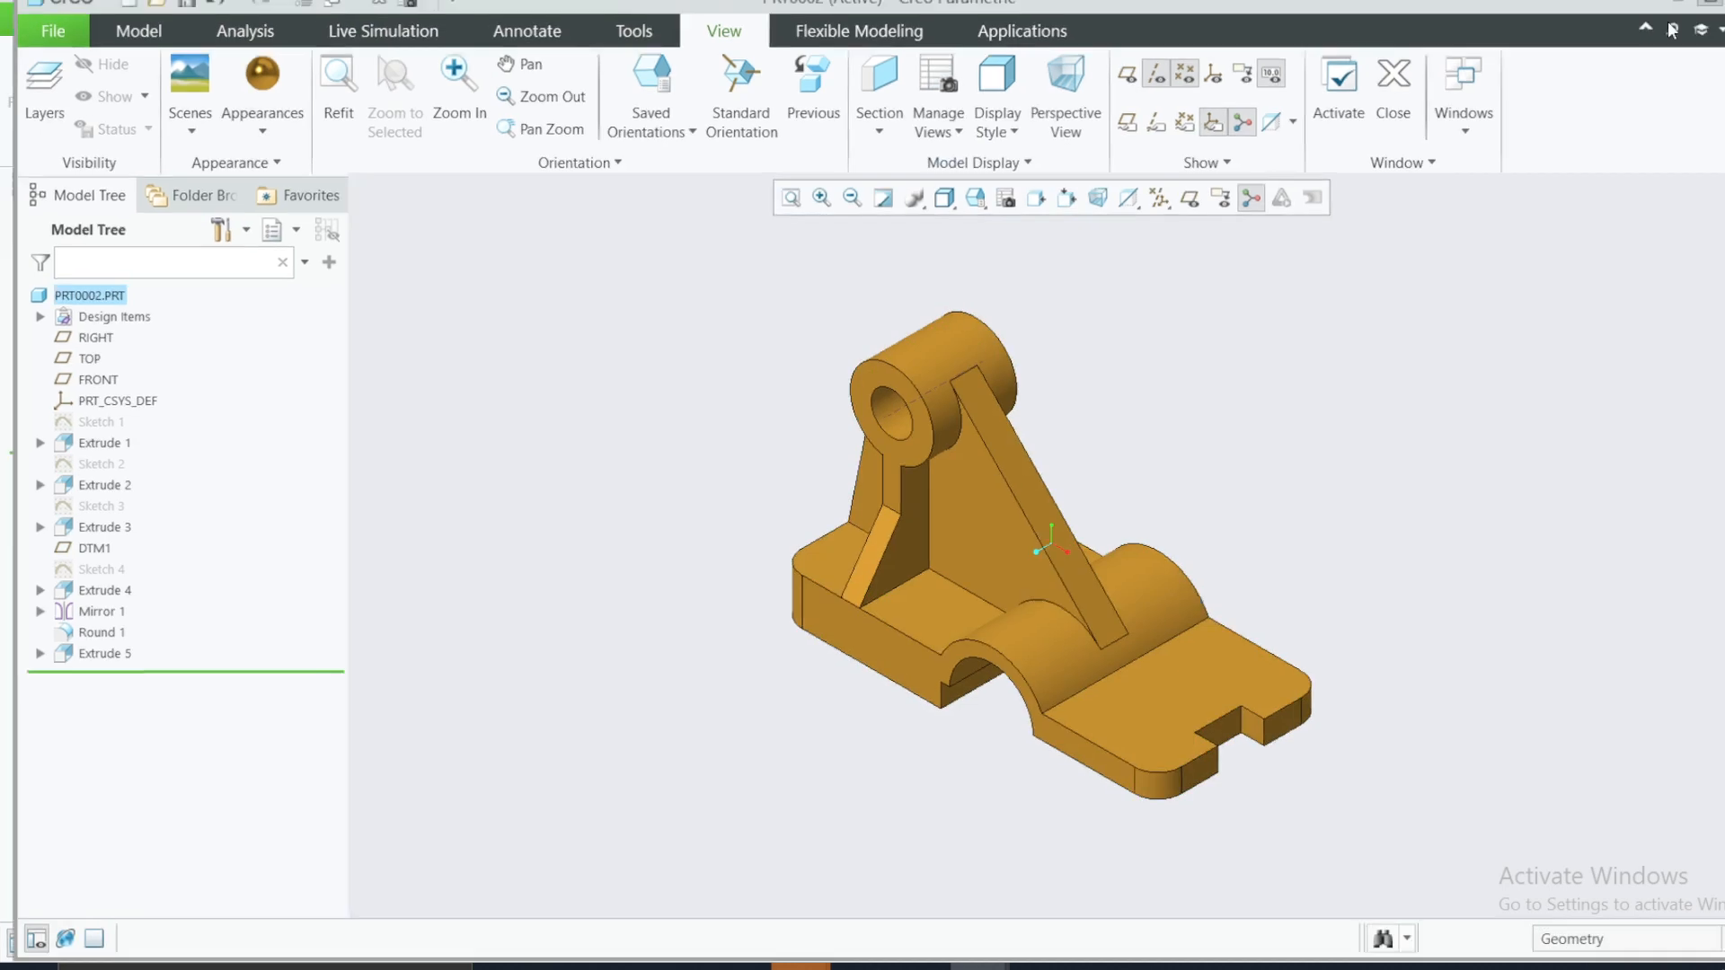
- Compare the finished bracket with the reference drawing
scroll(1266, 545, up, 2)
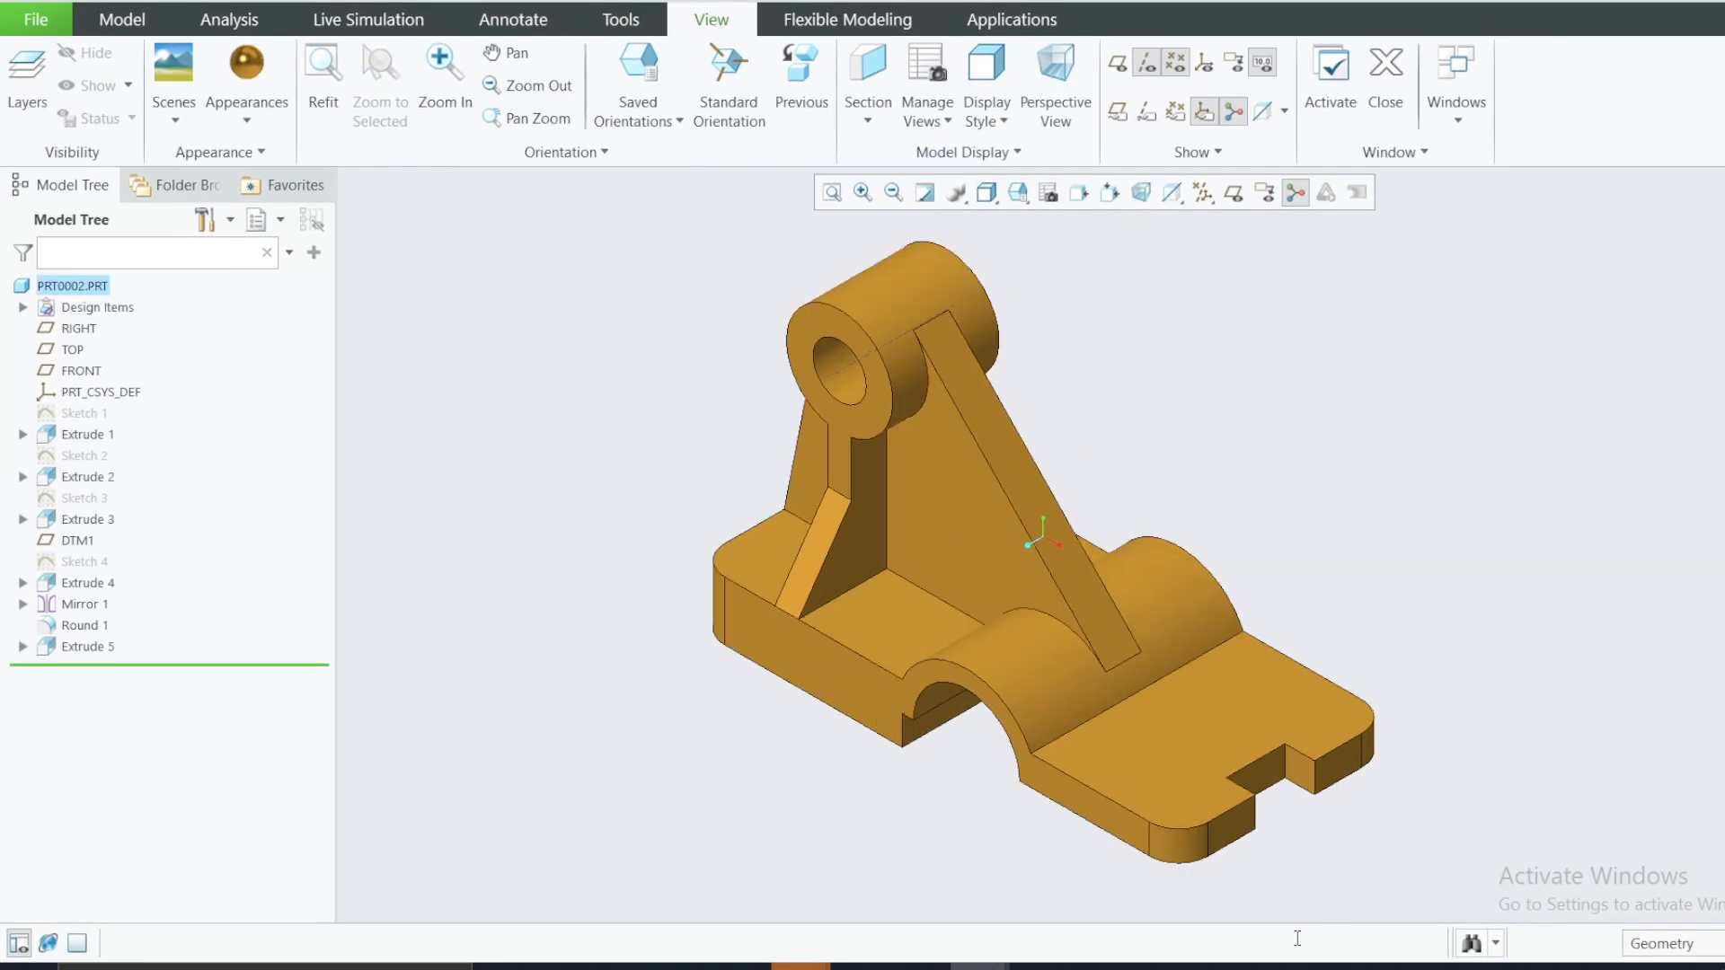
key(alt+Tab)
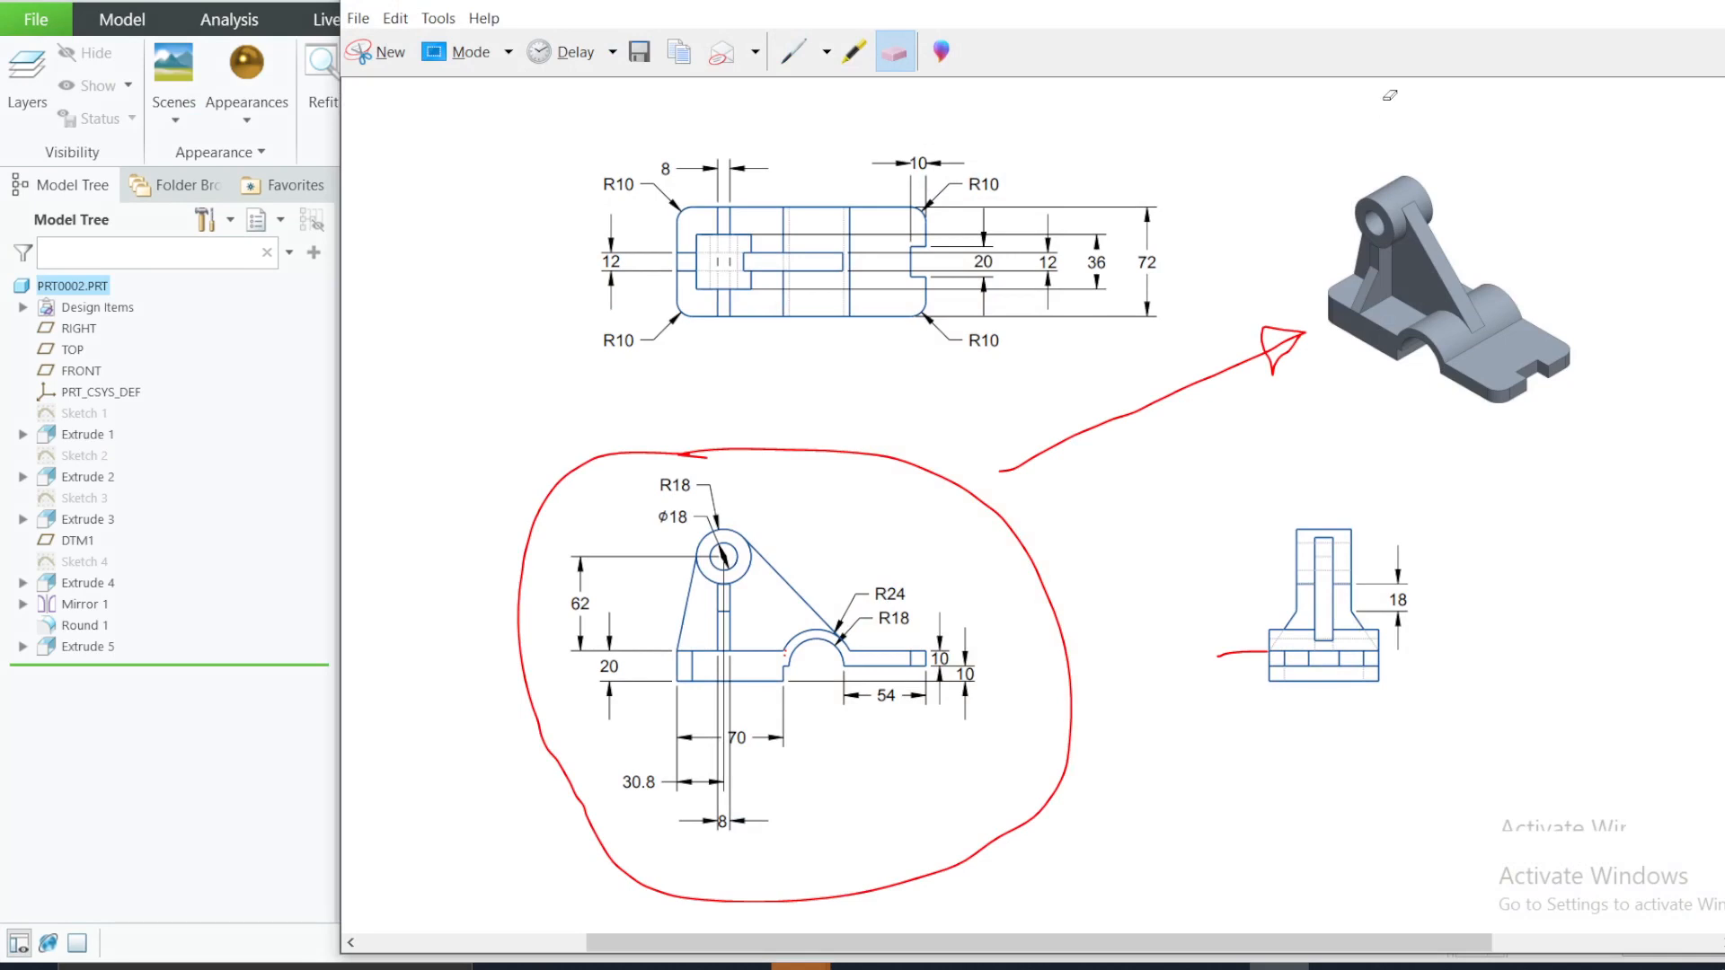
click(1618, 7)
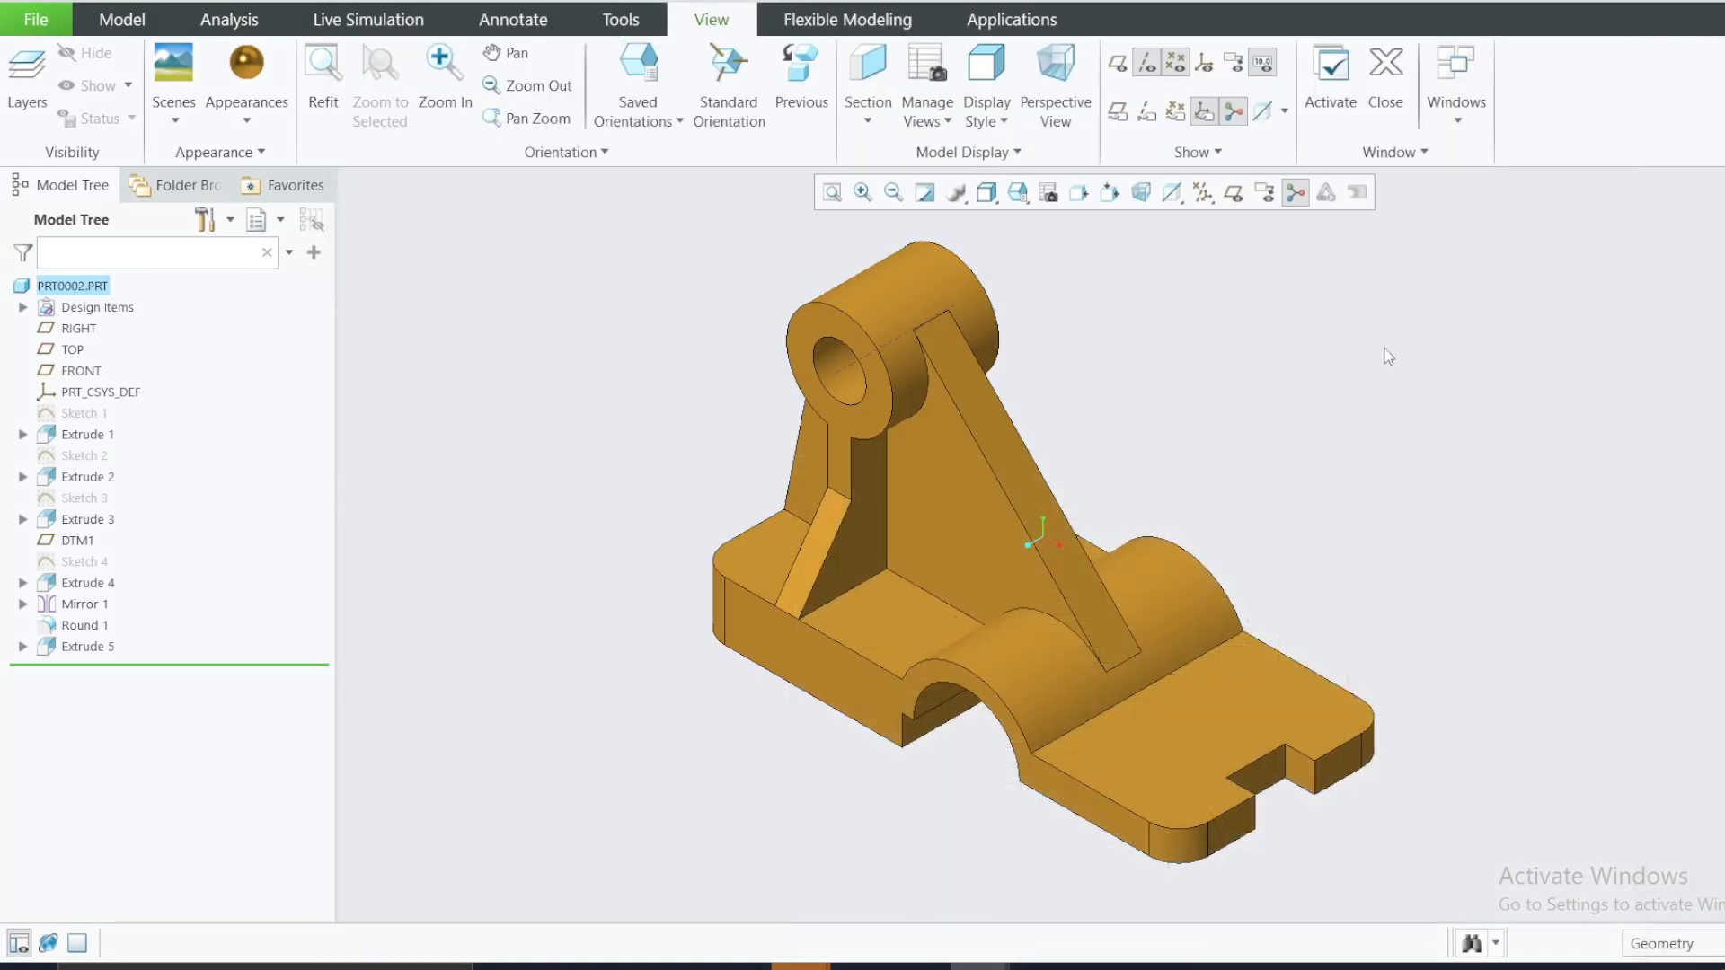